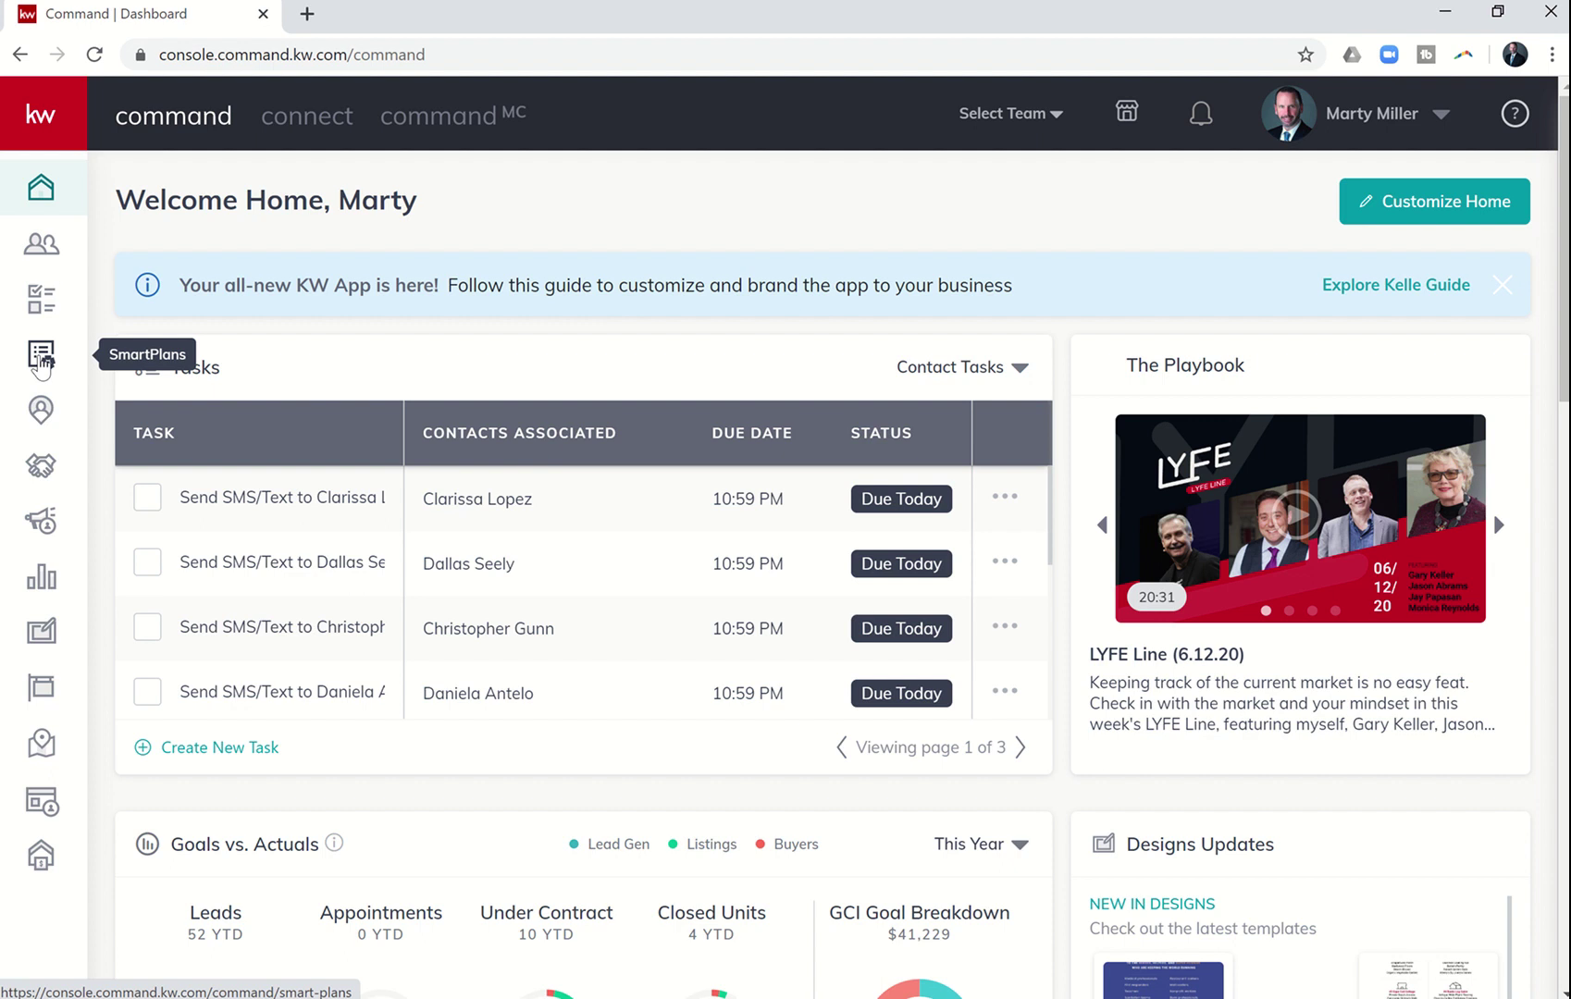
- Create a SmartPlan named '66 Day Challenge 4.0 FB Lead Follow Up', correcting the typos in the name
{"action": "left_click", "coordinate": [40, 356]}
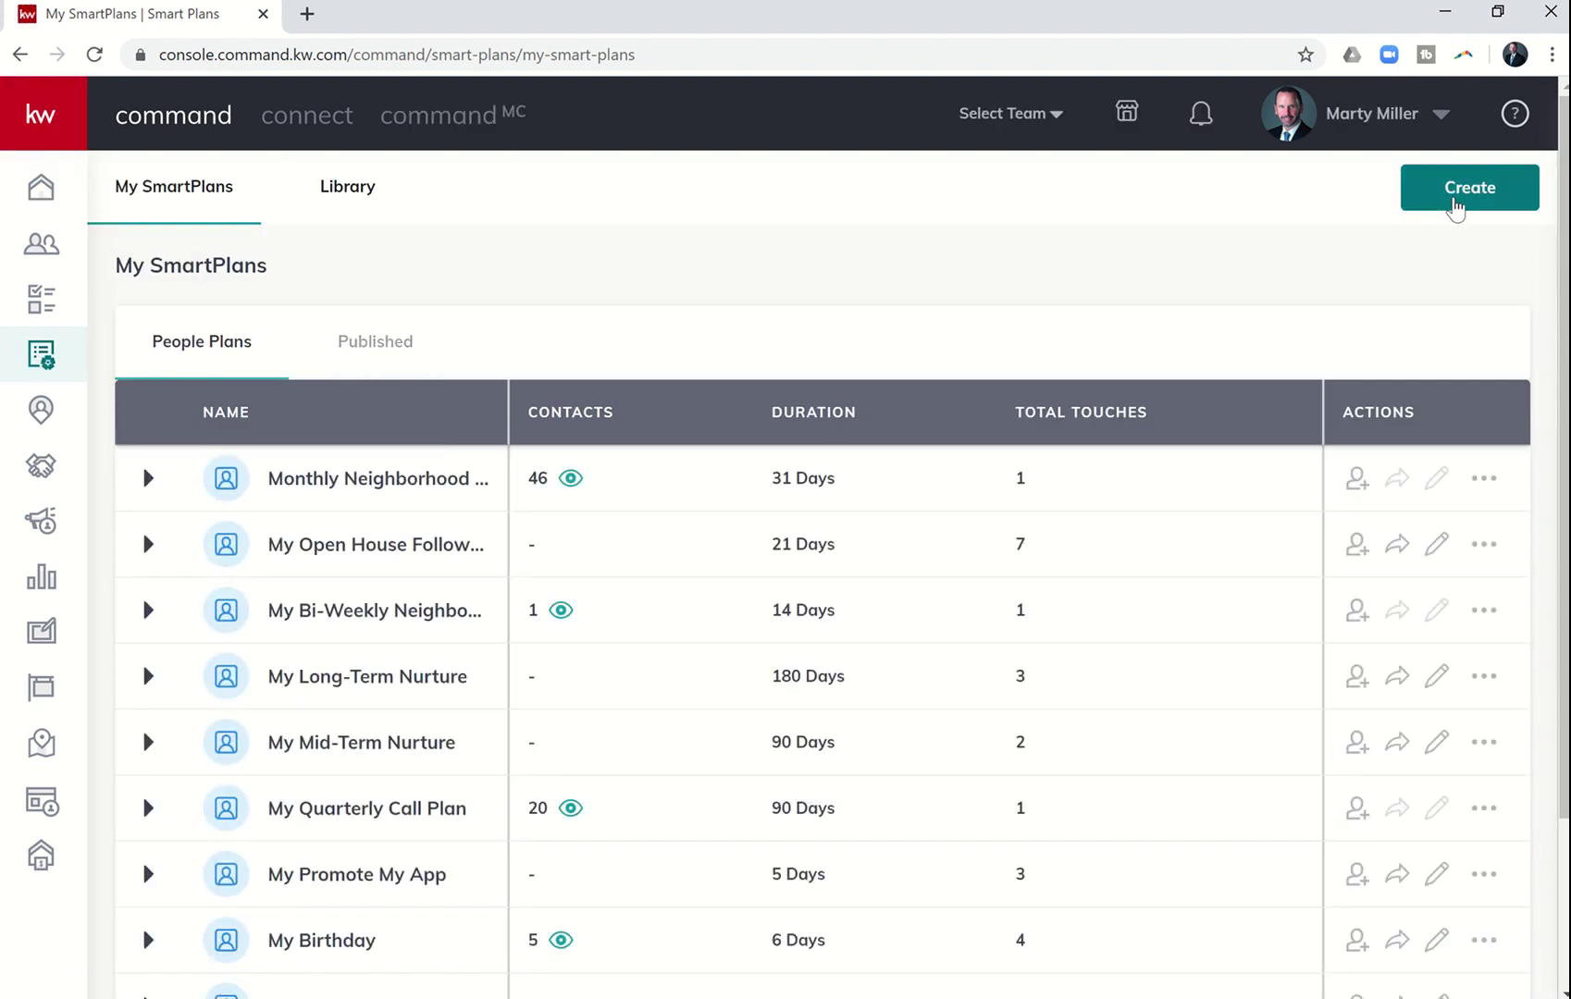
{"action": "left_click", "coordinate": [1455, 198]}
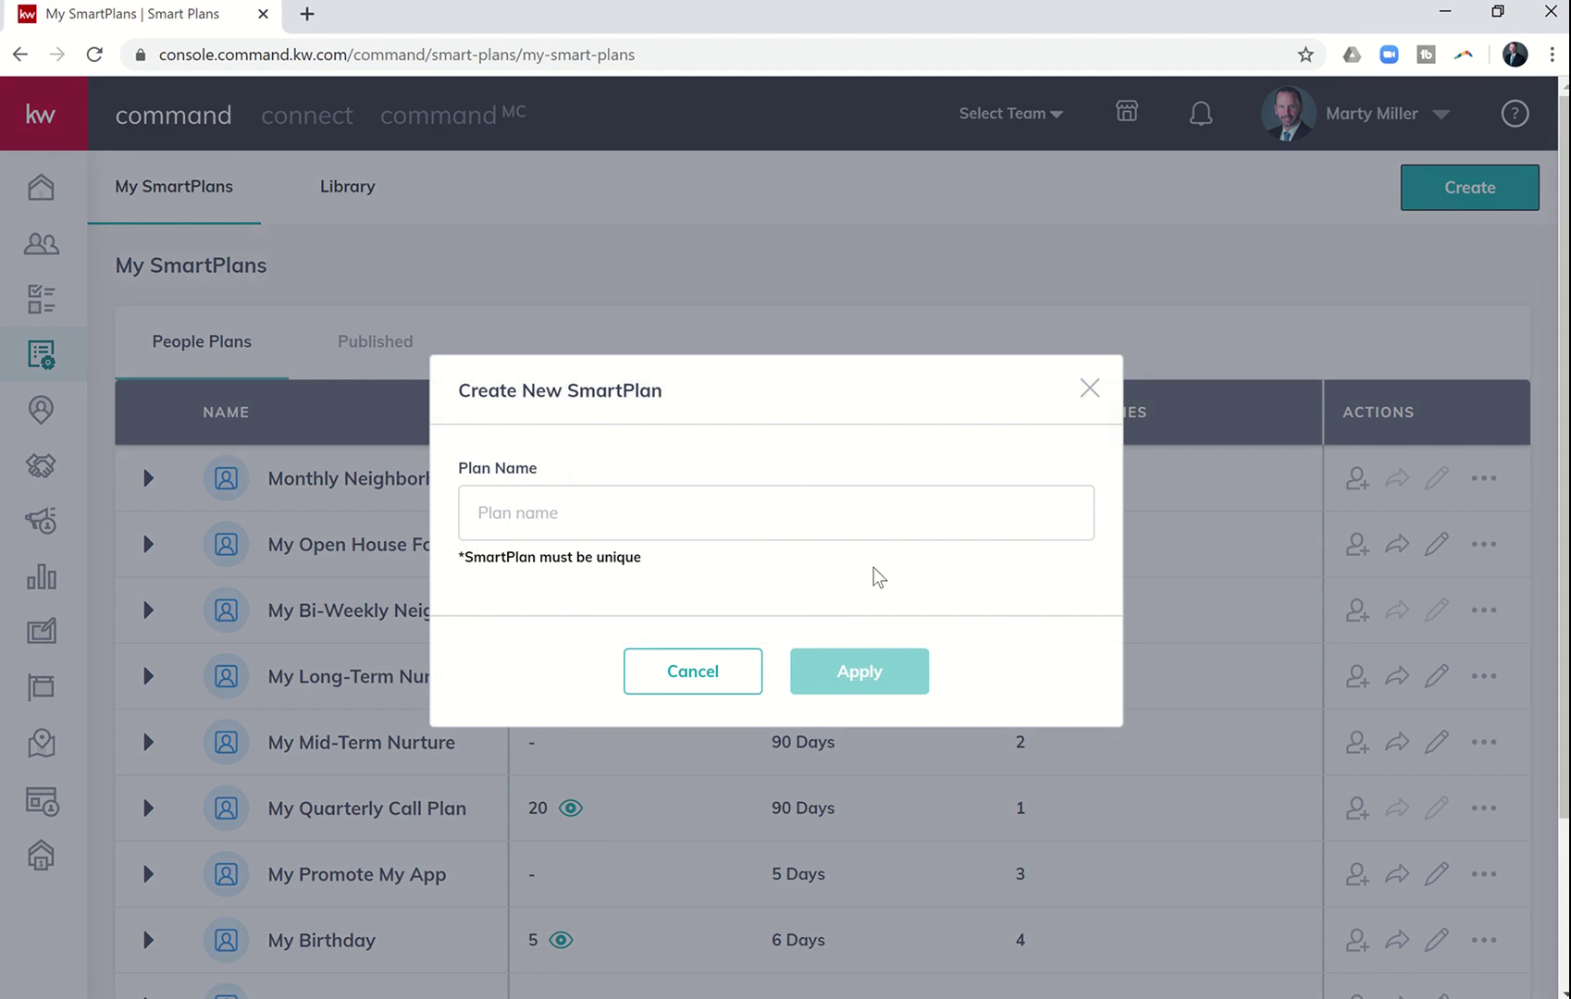
{"action": "left_click", "coordinate": [624, 519]}
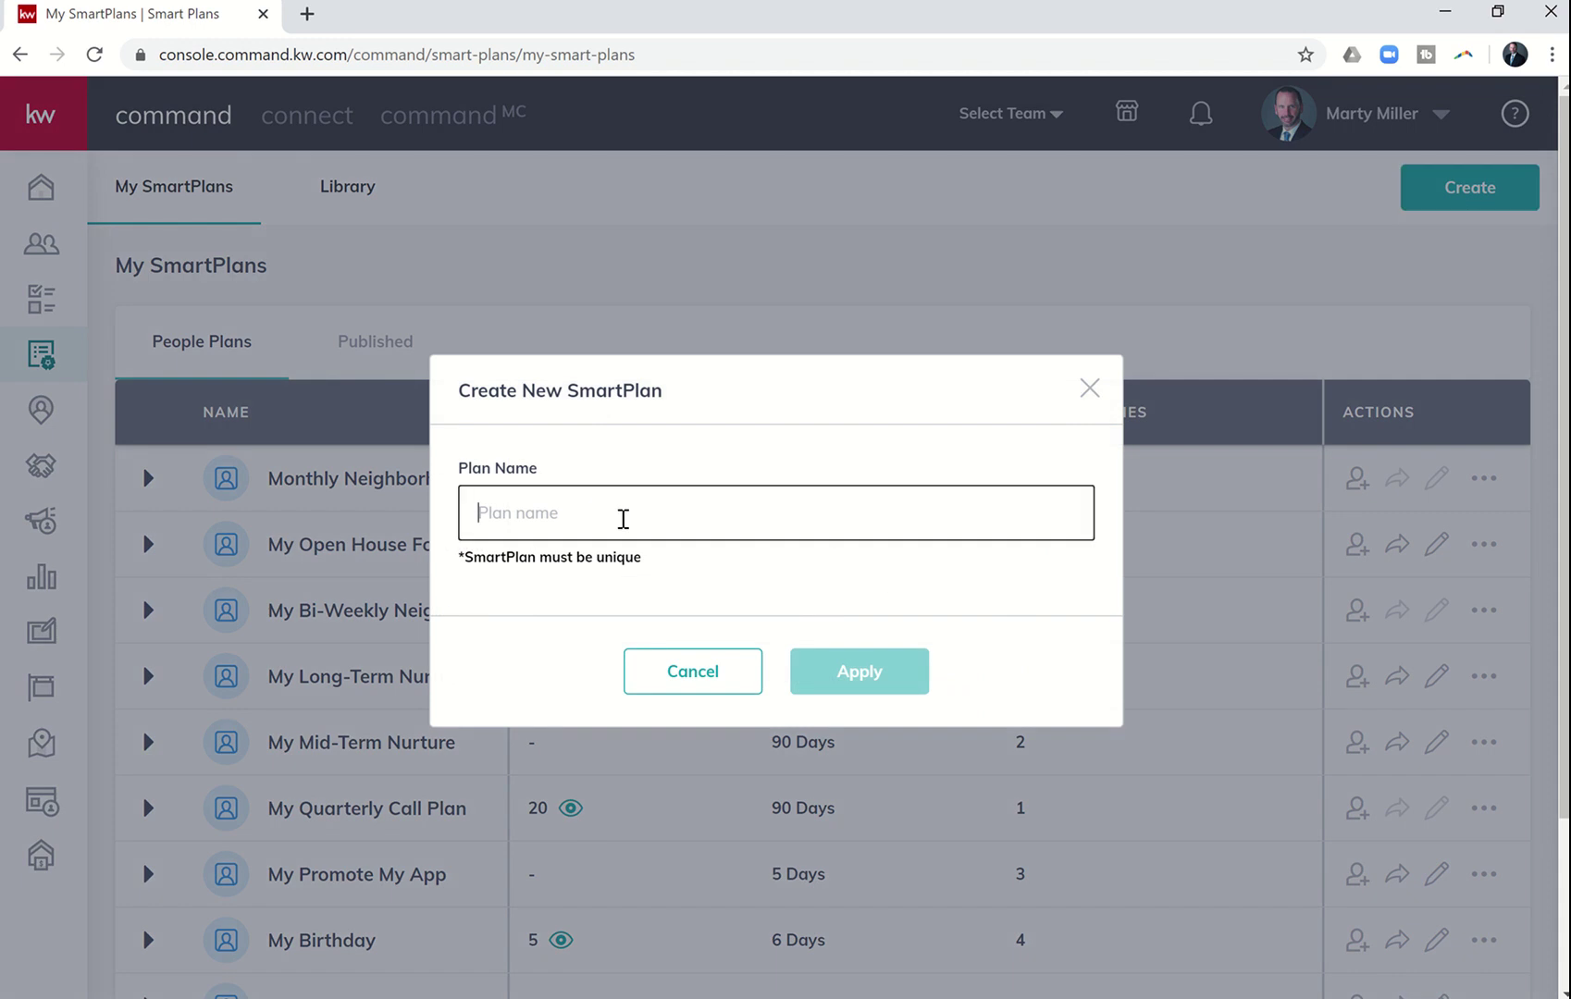
{"action": "type", "text": "66 Day"}
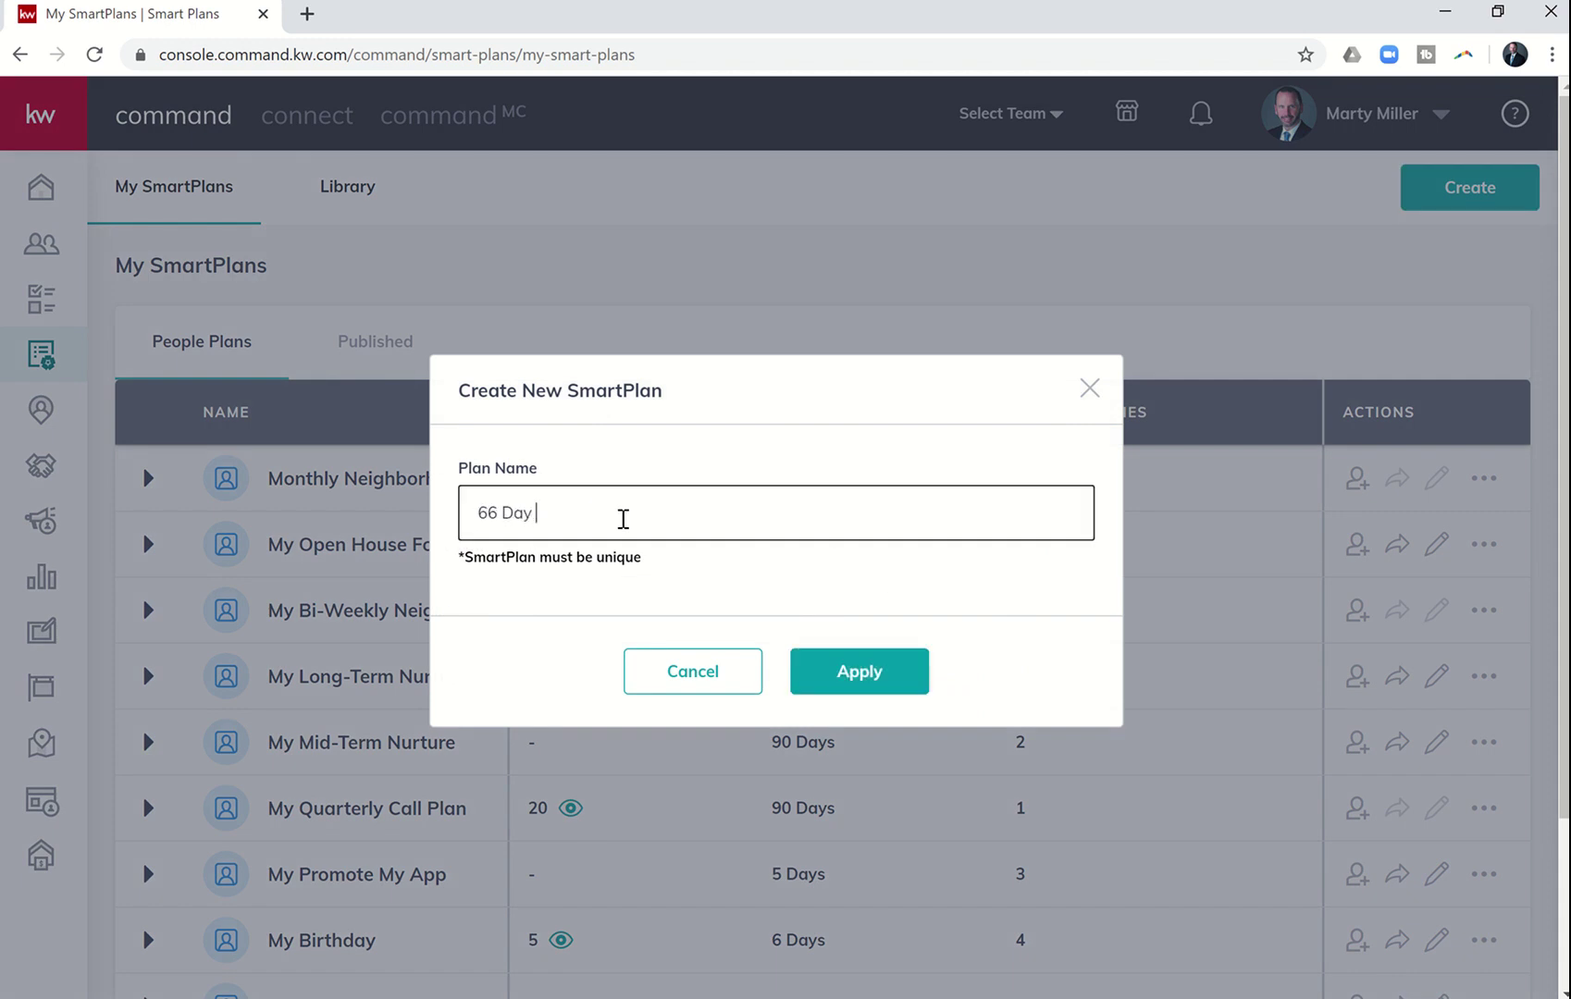
{"action": "type", "text": " Challenge 40 FB Lead Follow"}
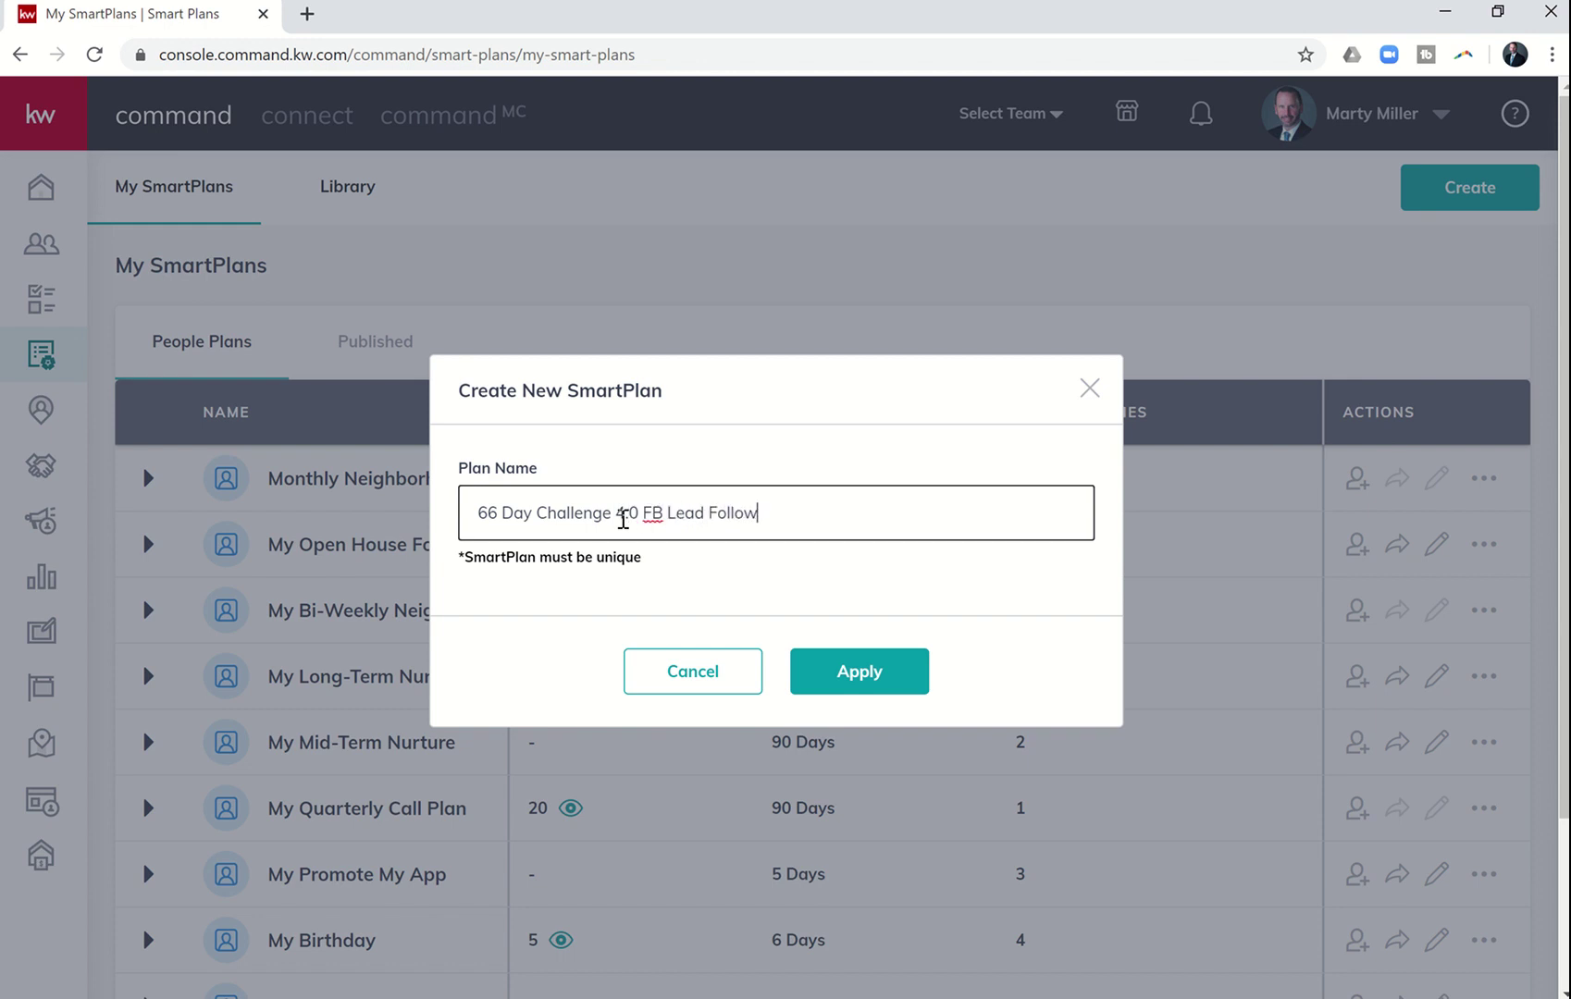
{"action": "type", "text": " u"}
{"action": "key", "text": "BackSpace"}
{"action": "type", "text": "Up"}
{"action": "left_click", "coordinate": [623, 514]}
{"action": "type", "text": "."}
{"action": "left_click", "coordinate": [840, 685]}
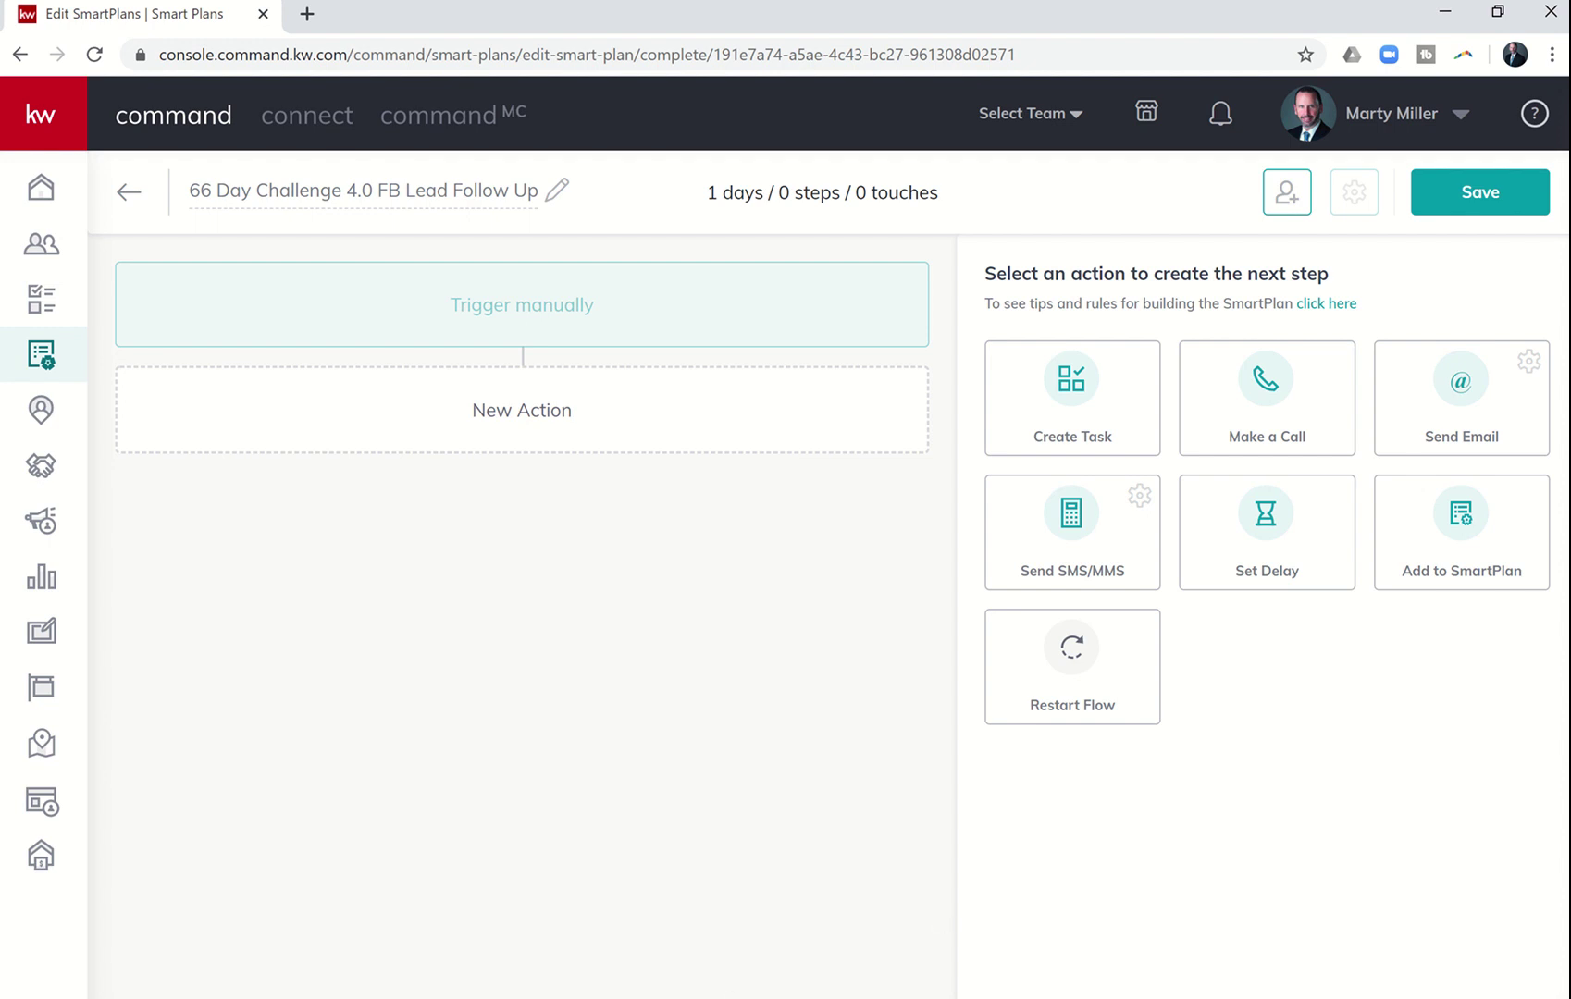
- Add a Send SMS/MMS step to the SmartPlan
{"action": "left_click", "coordinate": [701, 893]}
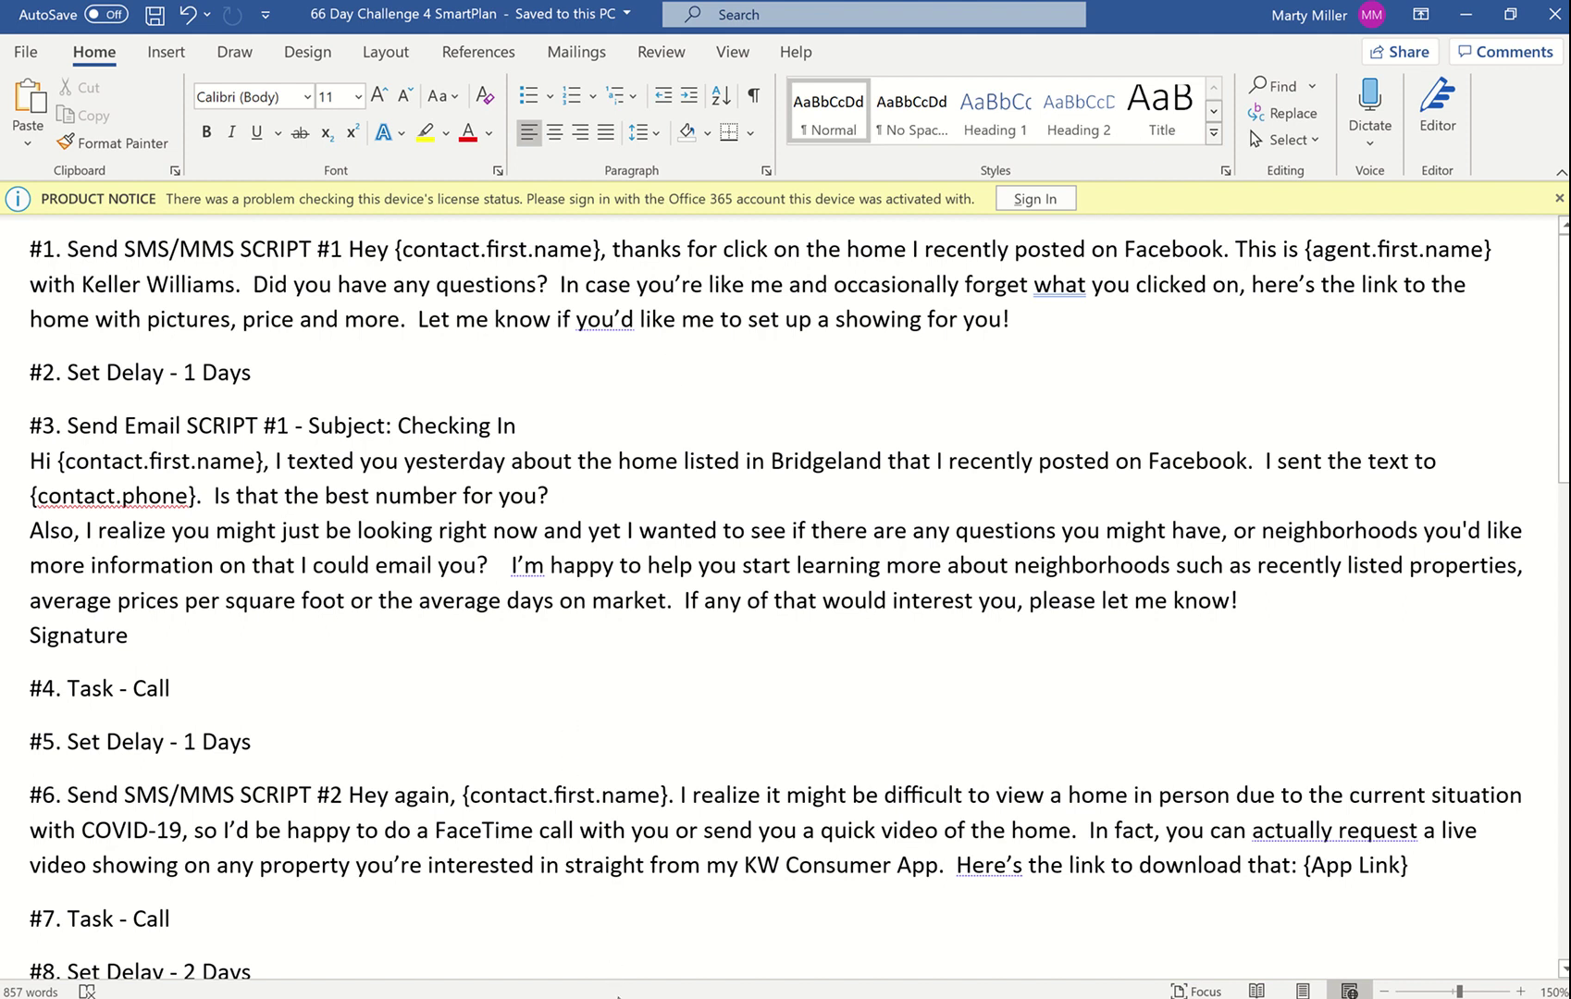
{"action": "key", "text": "alt+Tab"}
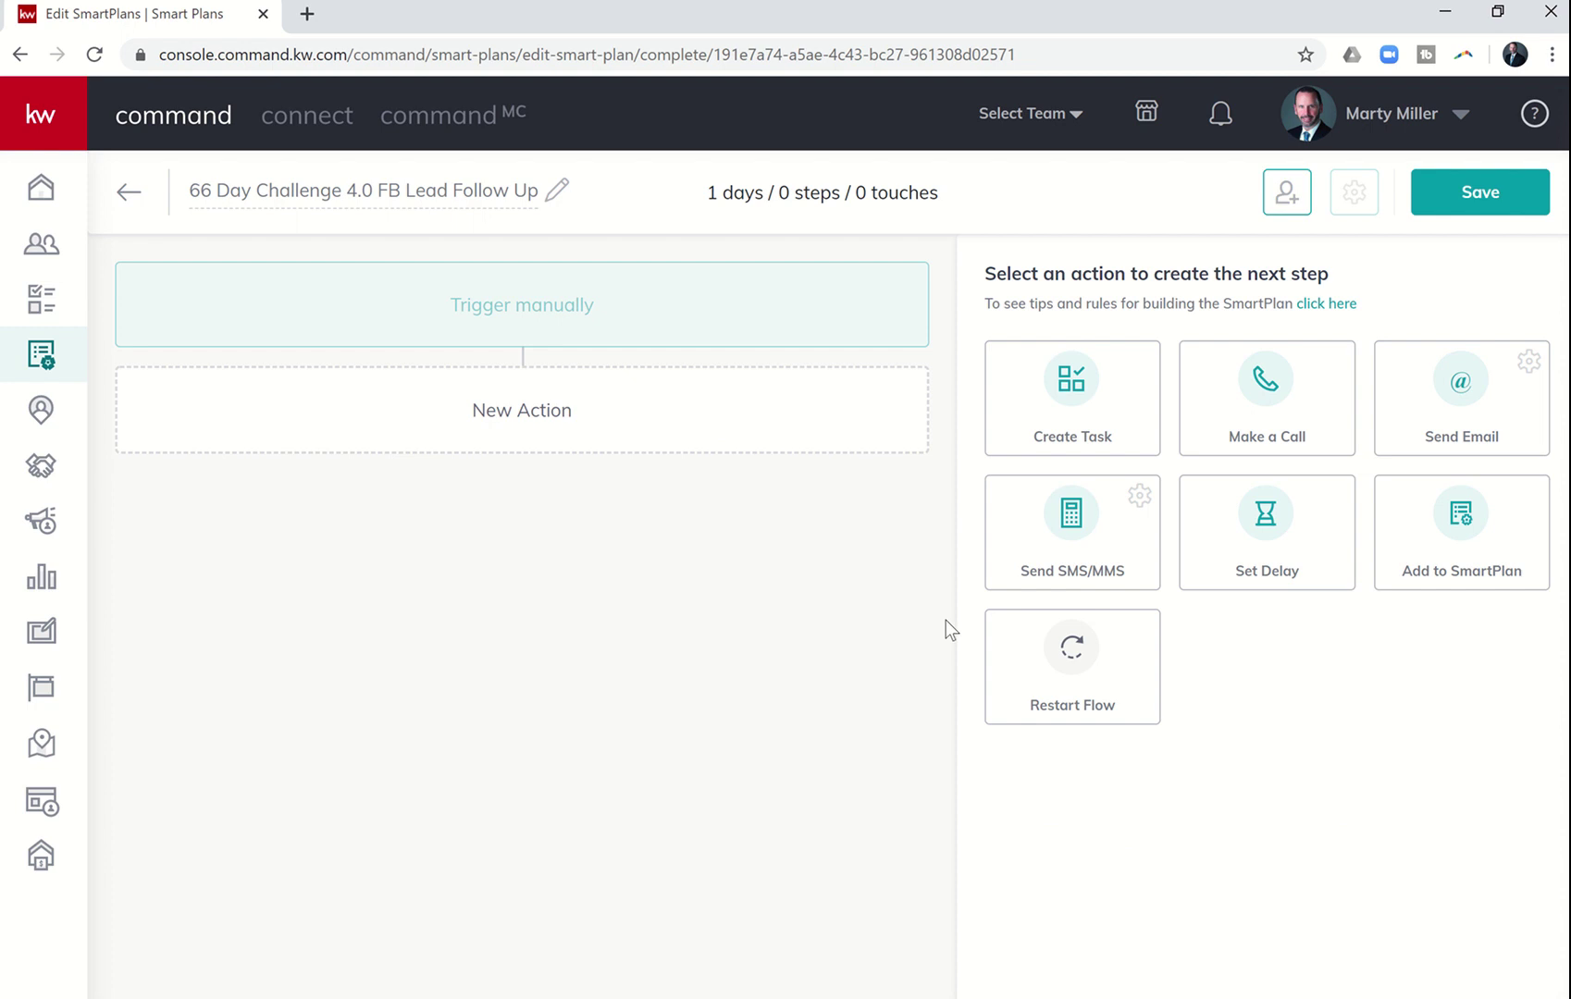
{"action": "left_click", "coordinate": [1066, 552]}
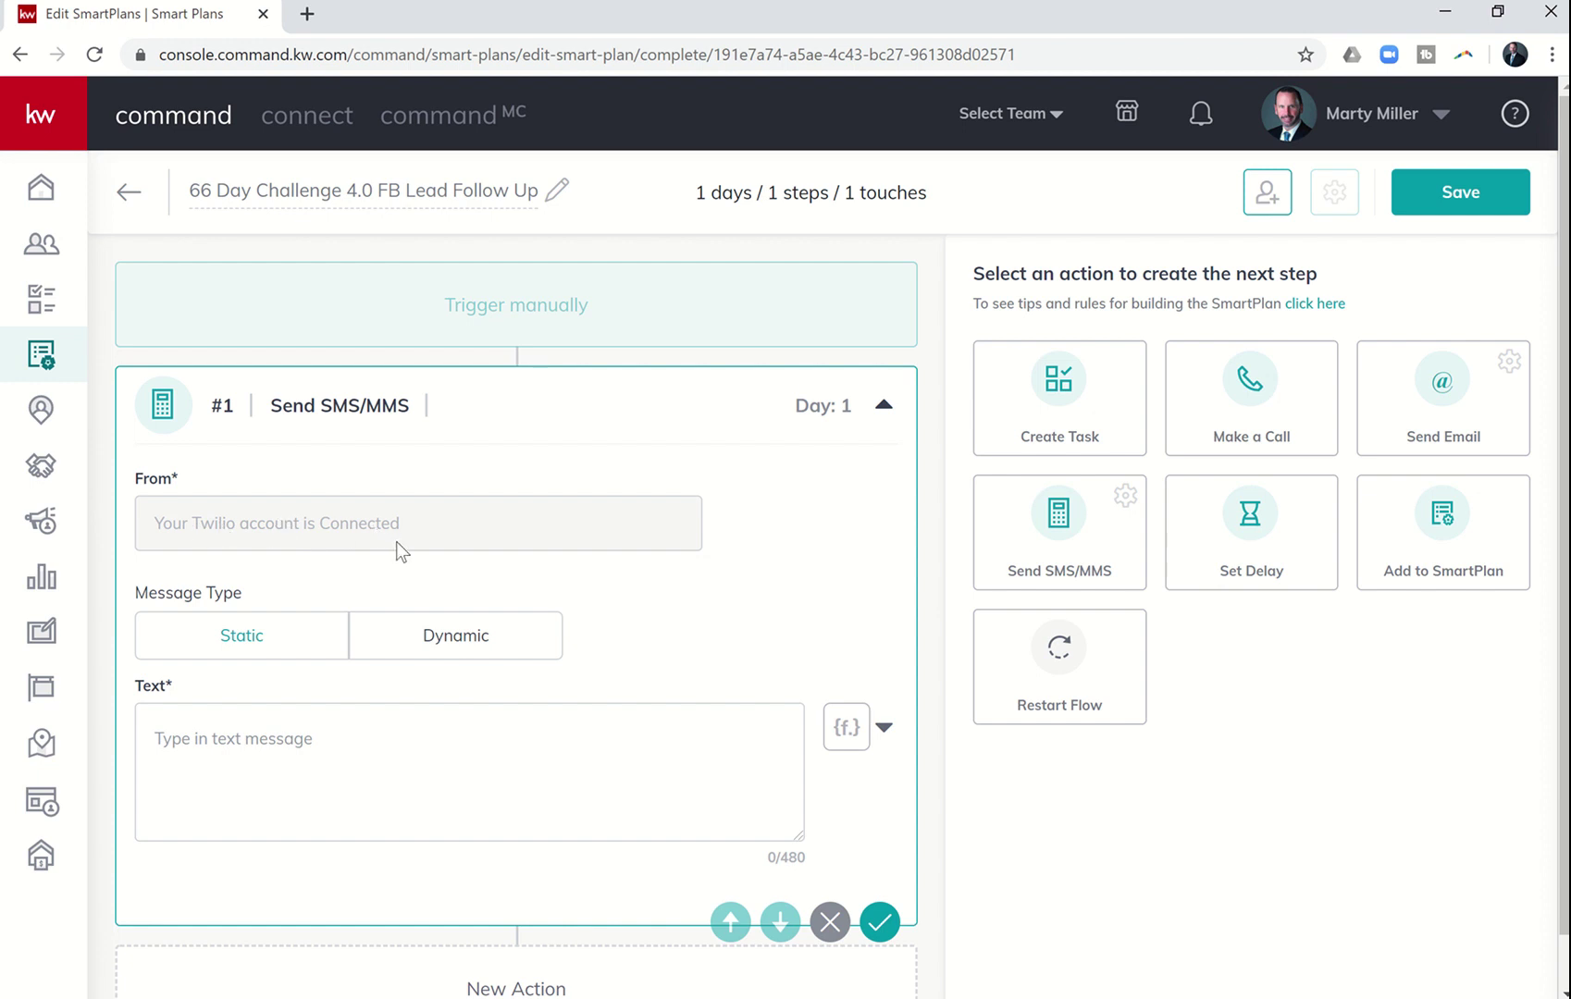
- Paste the script #1 message from the Word document into the SMS text
{"action": "key", "text": "alt+Tab"}
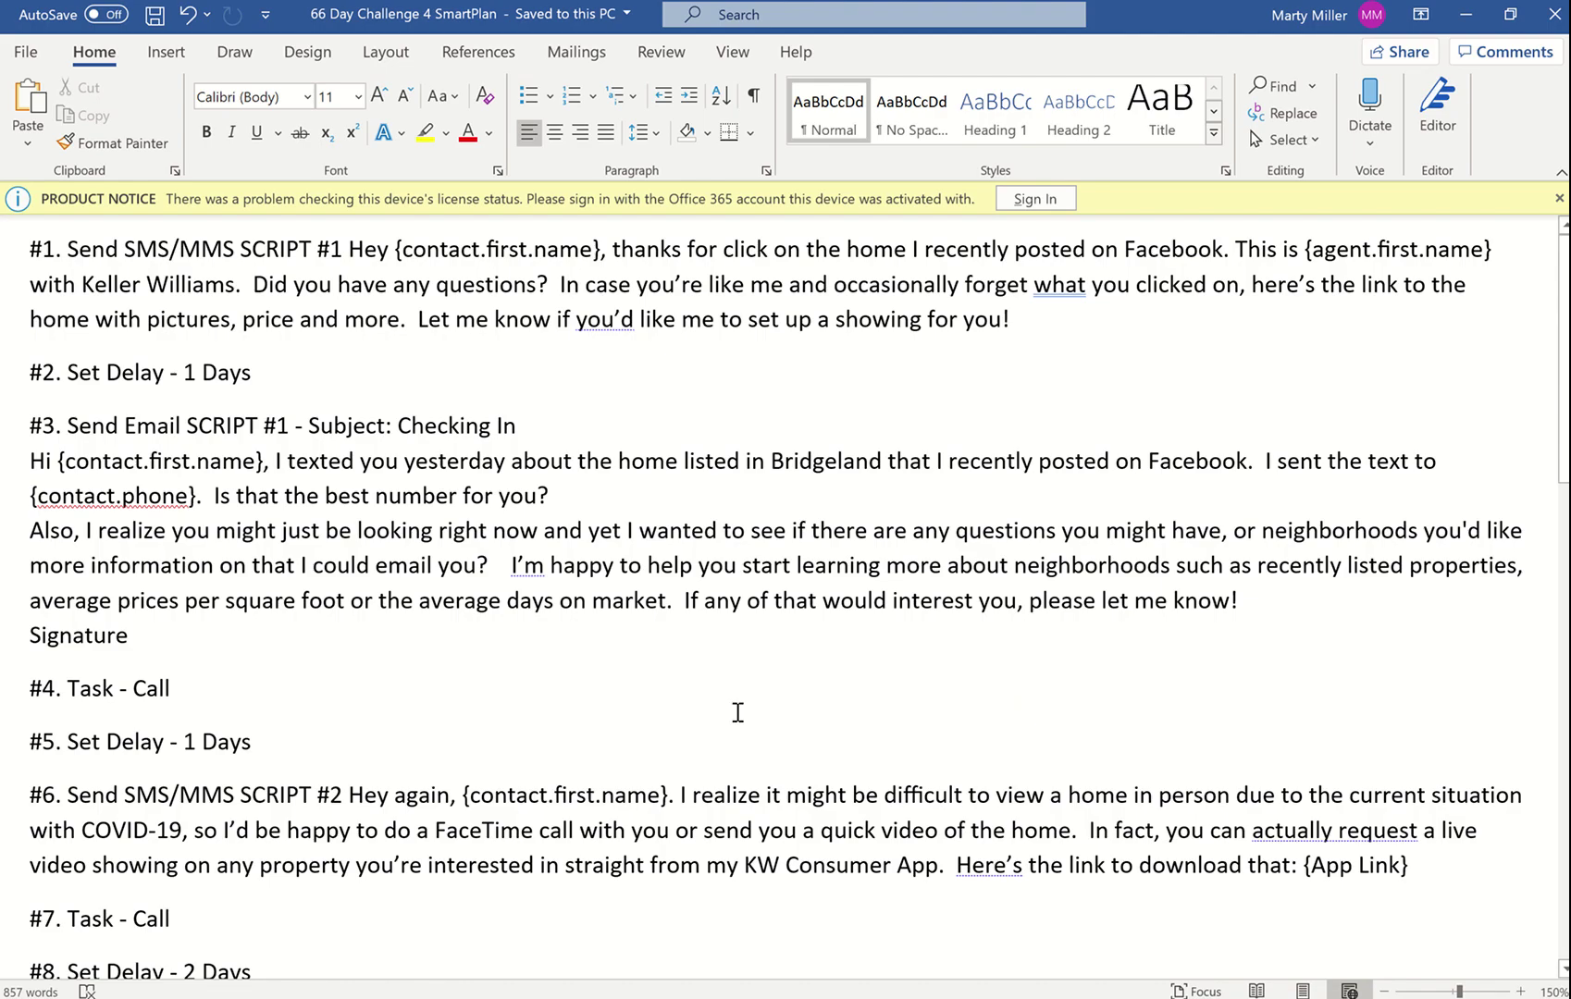
{"action": "left_click_drag", "start_coordinate": [1030, 318], "coordinate": [379, 249]}
{"action": "key", "text": "ctrl+c"}
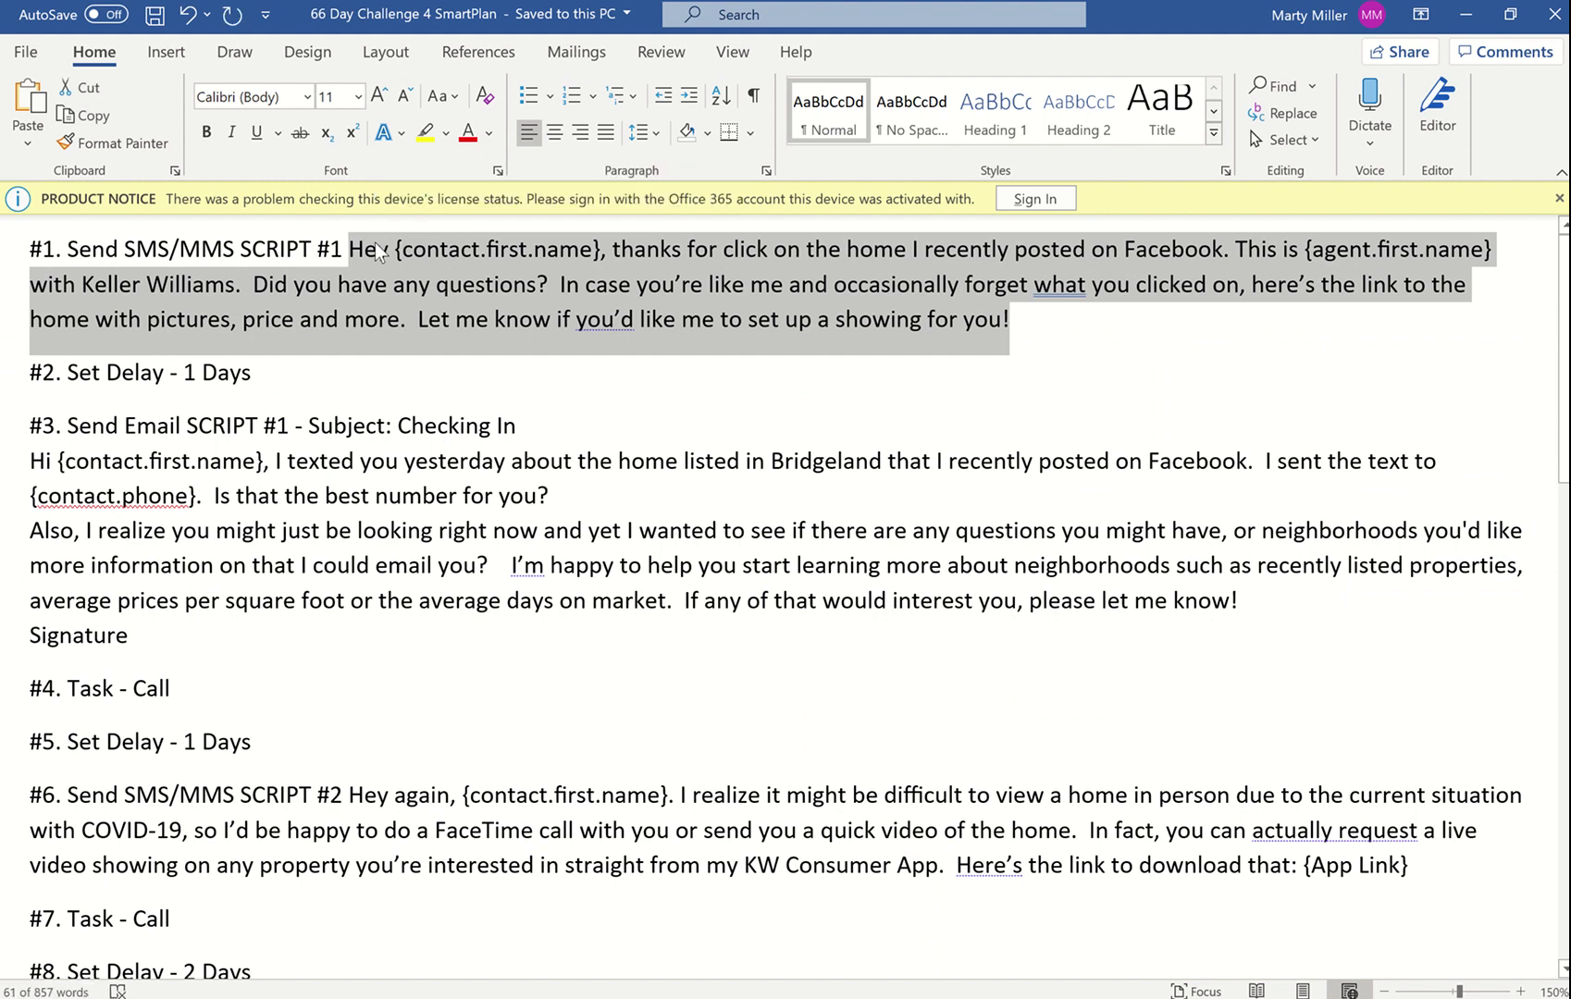
{"action": "key", "text": "alt+Tab"}
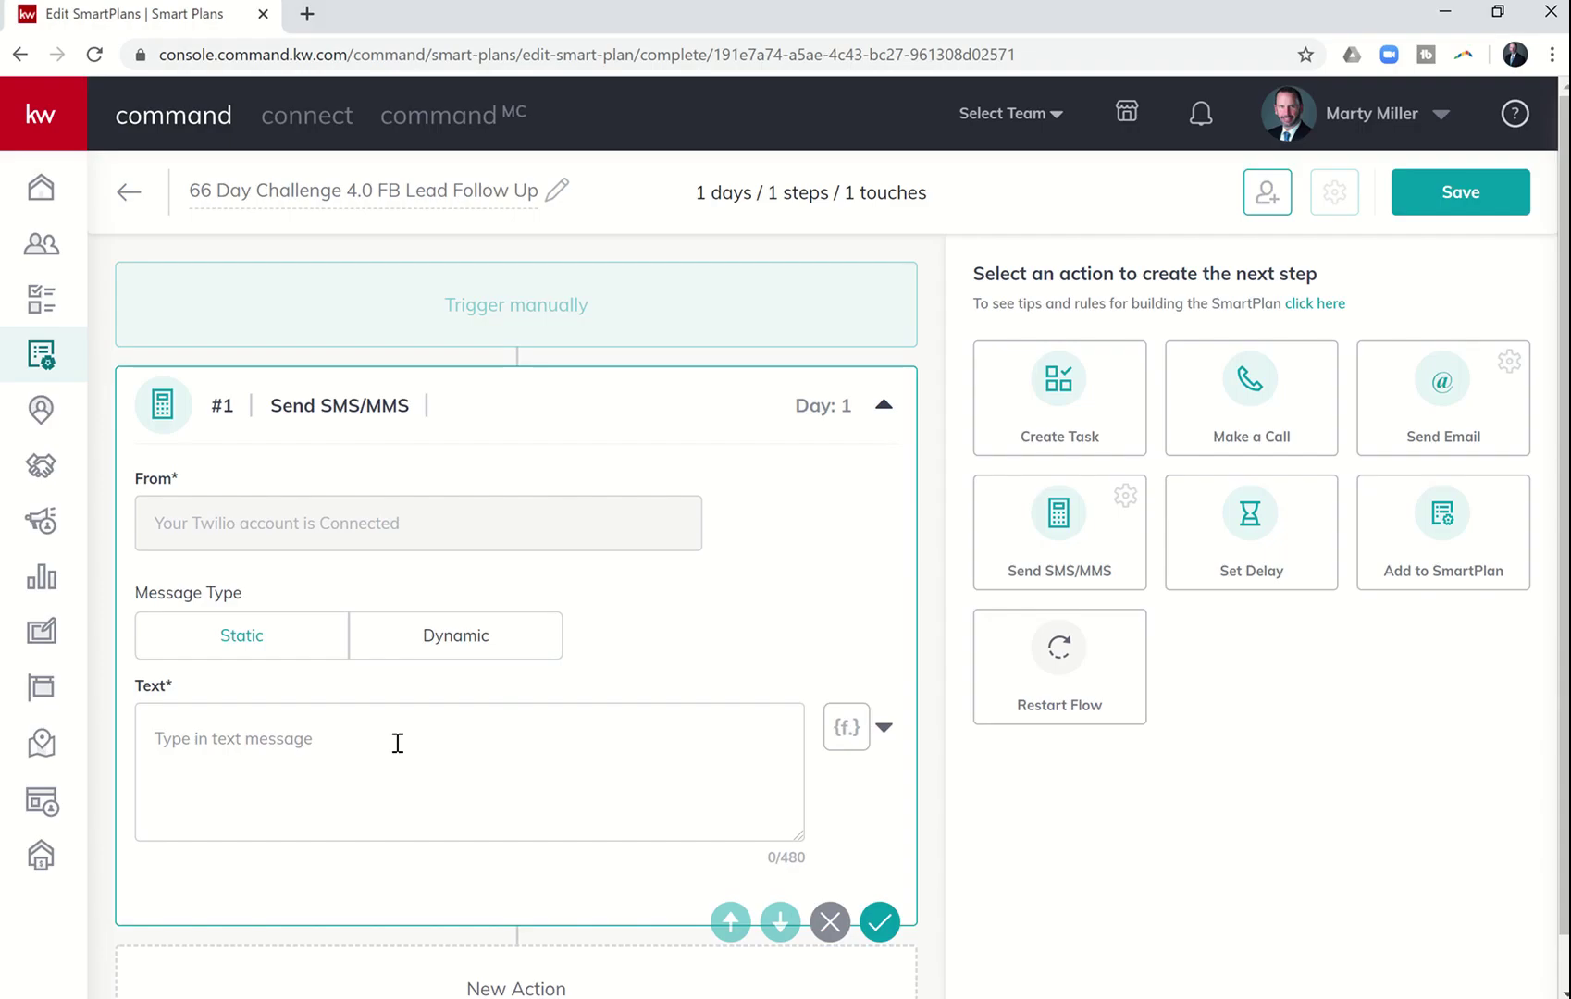
{"action": "left_click", "coordinate": [391, 753]}
{"action": "key", "text": "ctrl+v"}
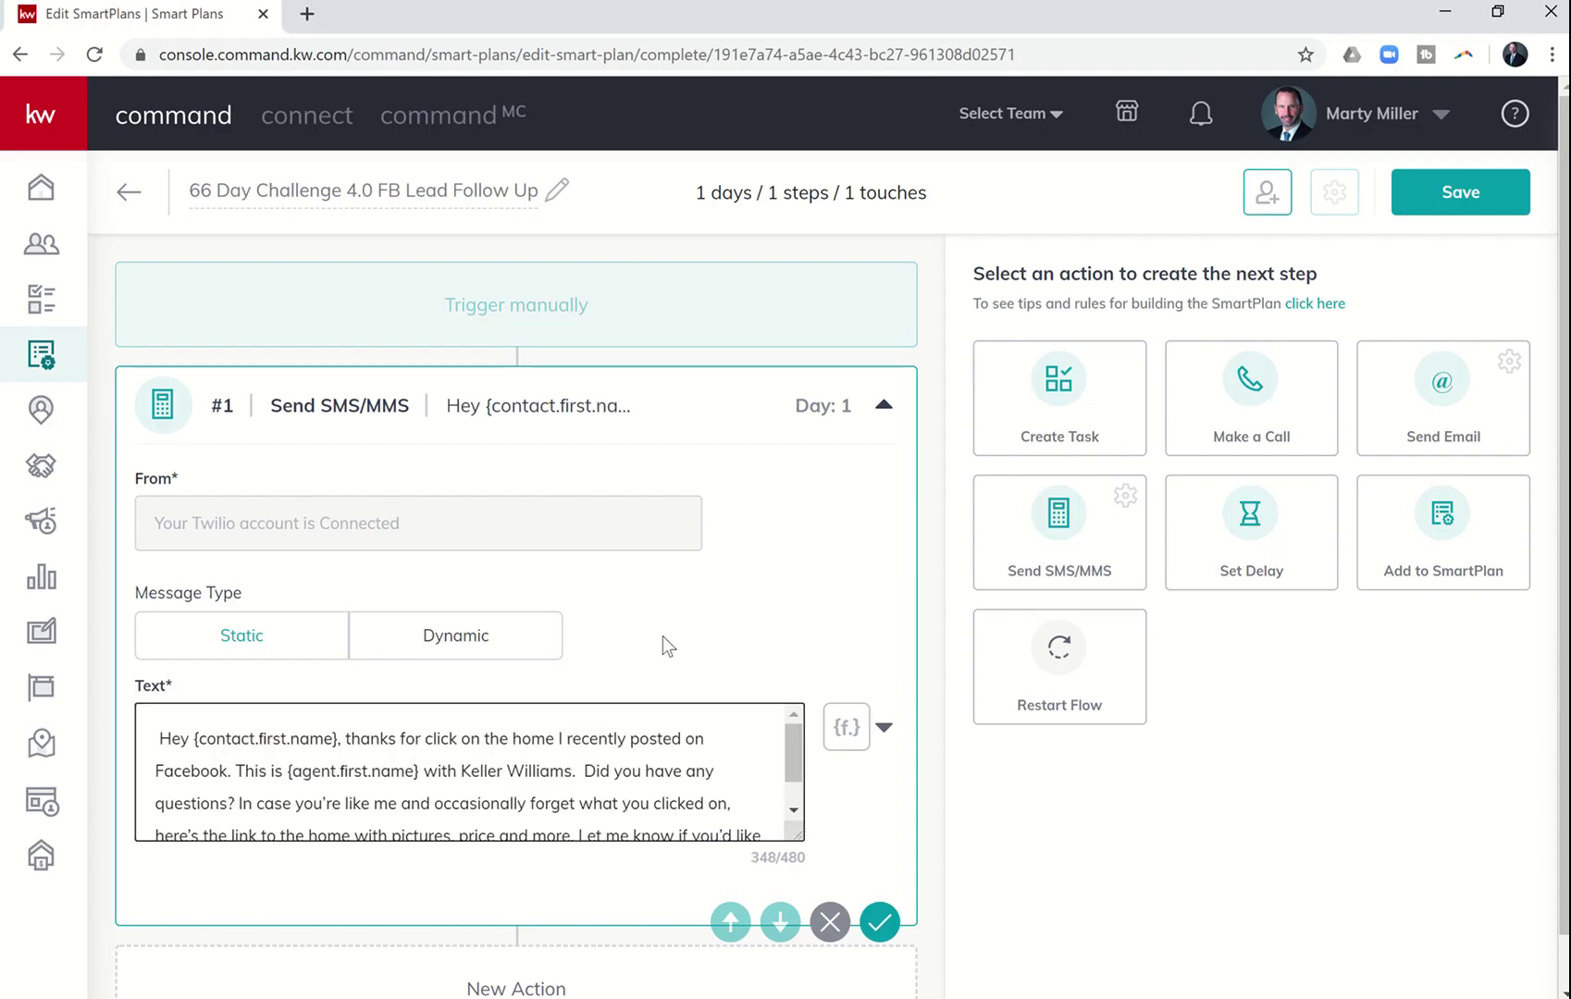
- Remove the leading space before 'Hey' and change 'click' to 'clicking'
{"action": "scroll", "coordinate": [662, 644], "scroll_direction": "down", "scroll_amount": 1}
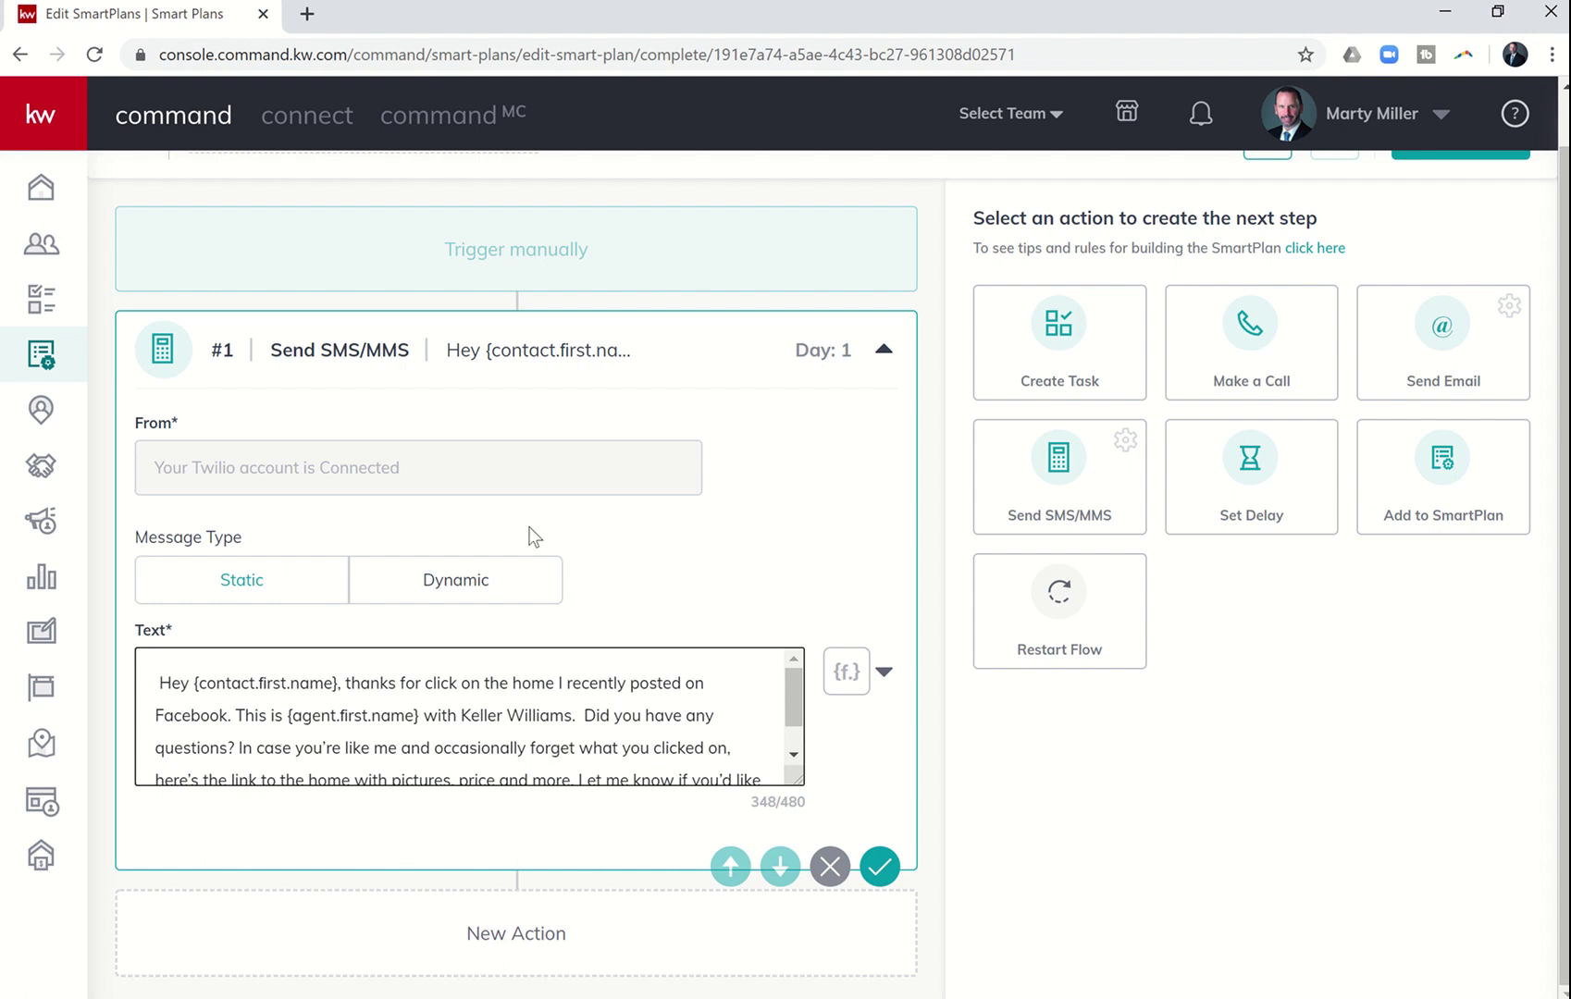
{"action": "key", "text": "BackSpace"}
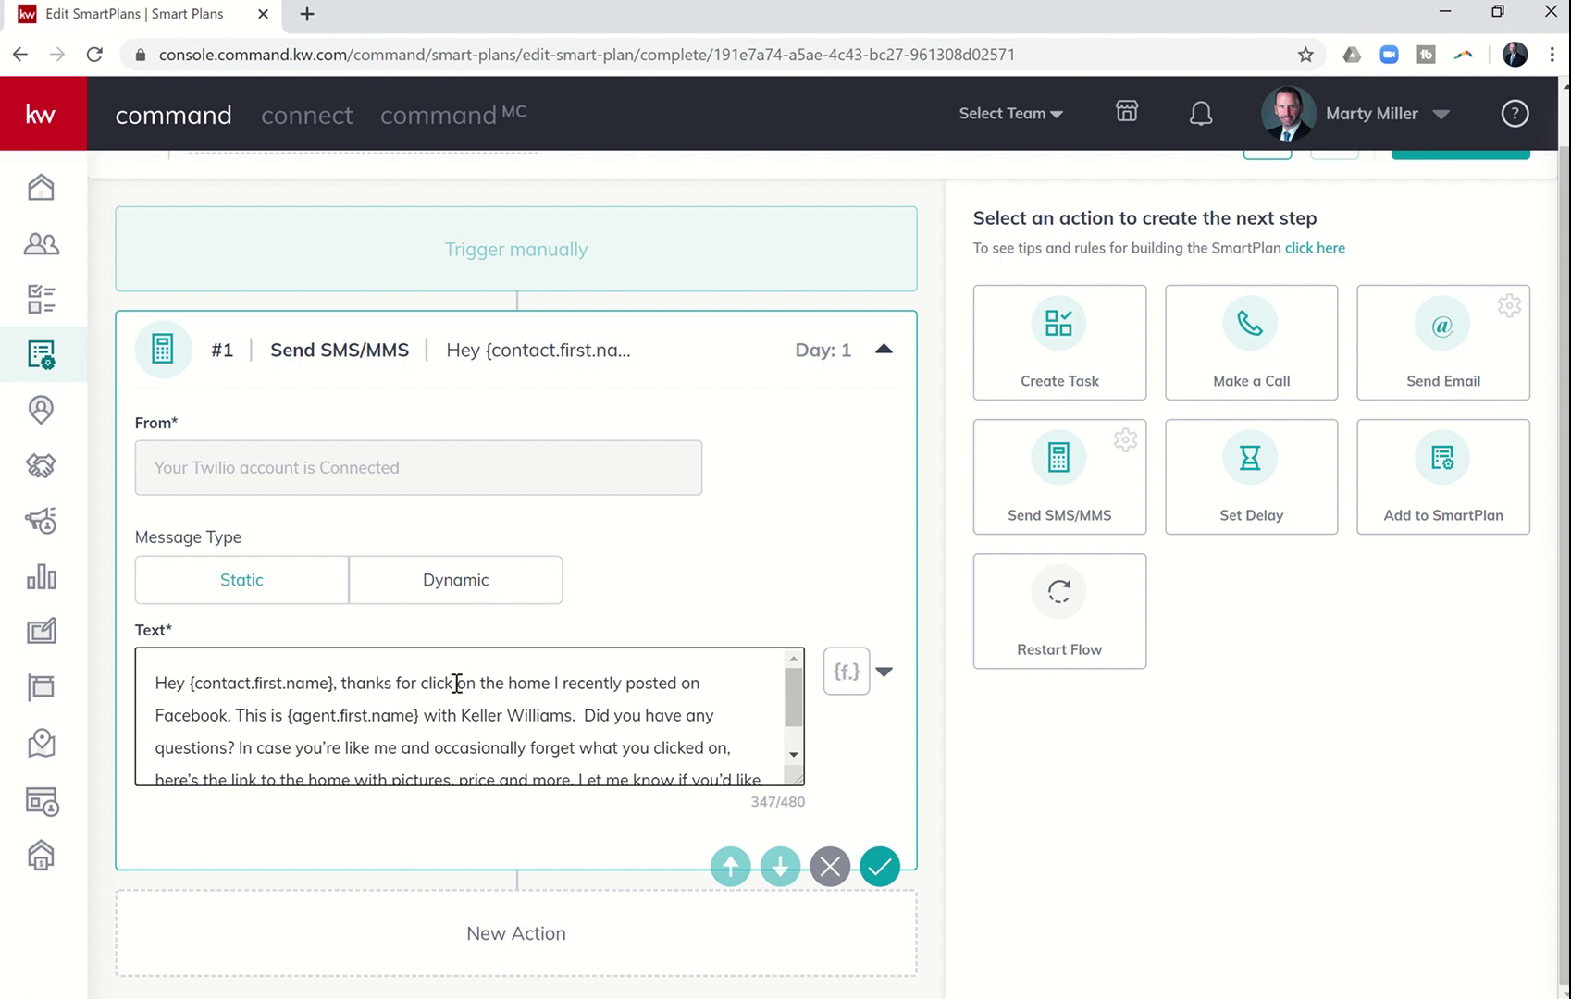
{"action": "left_click", "coordinate": [449, 683]}
{"action": "type", "text": "ing"}
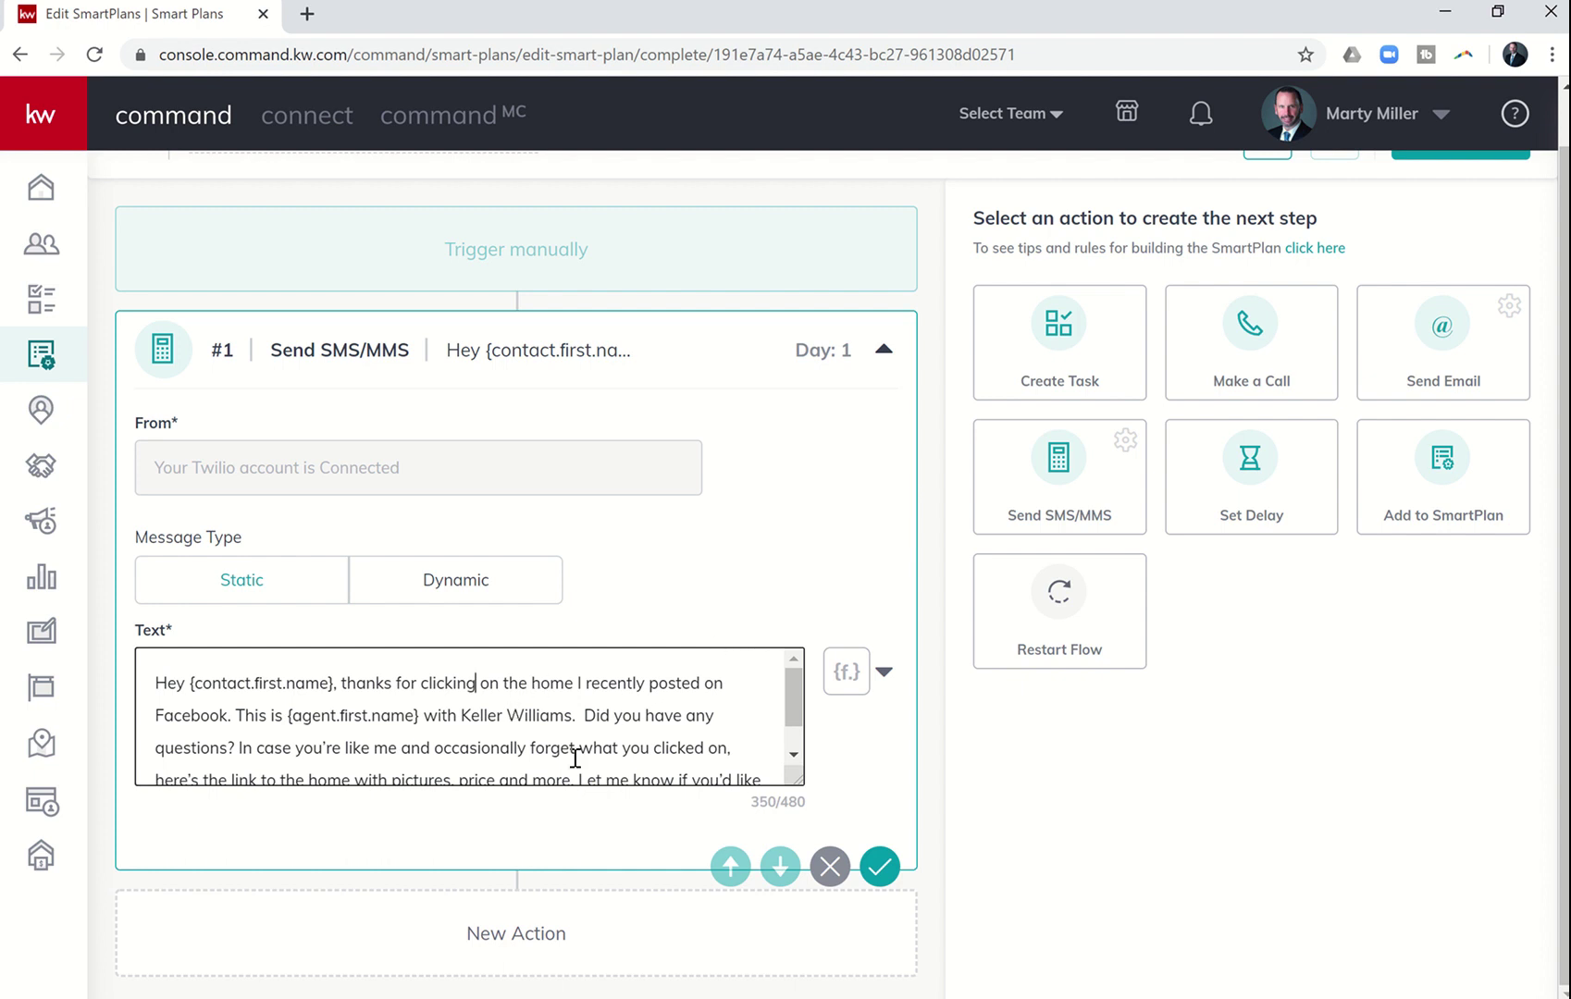
{"action": "left_click", "coordinate": [792, 756]}
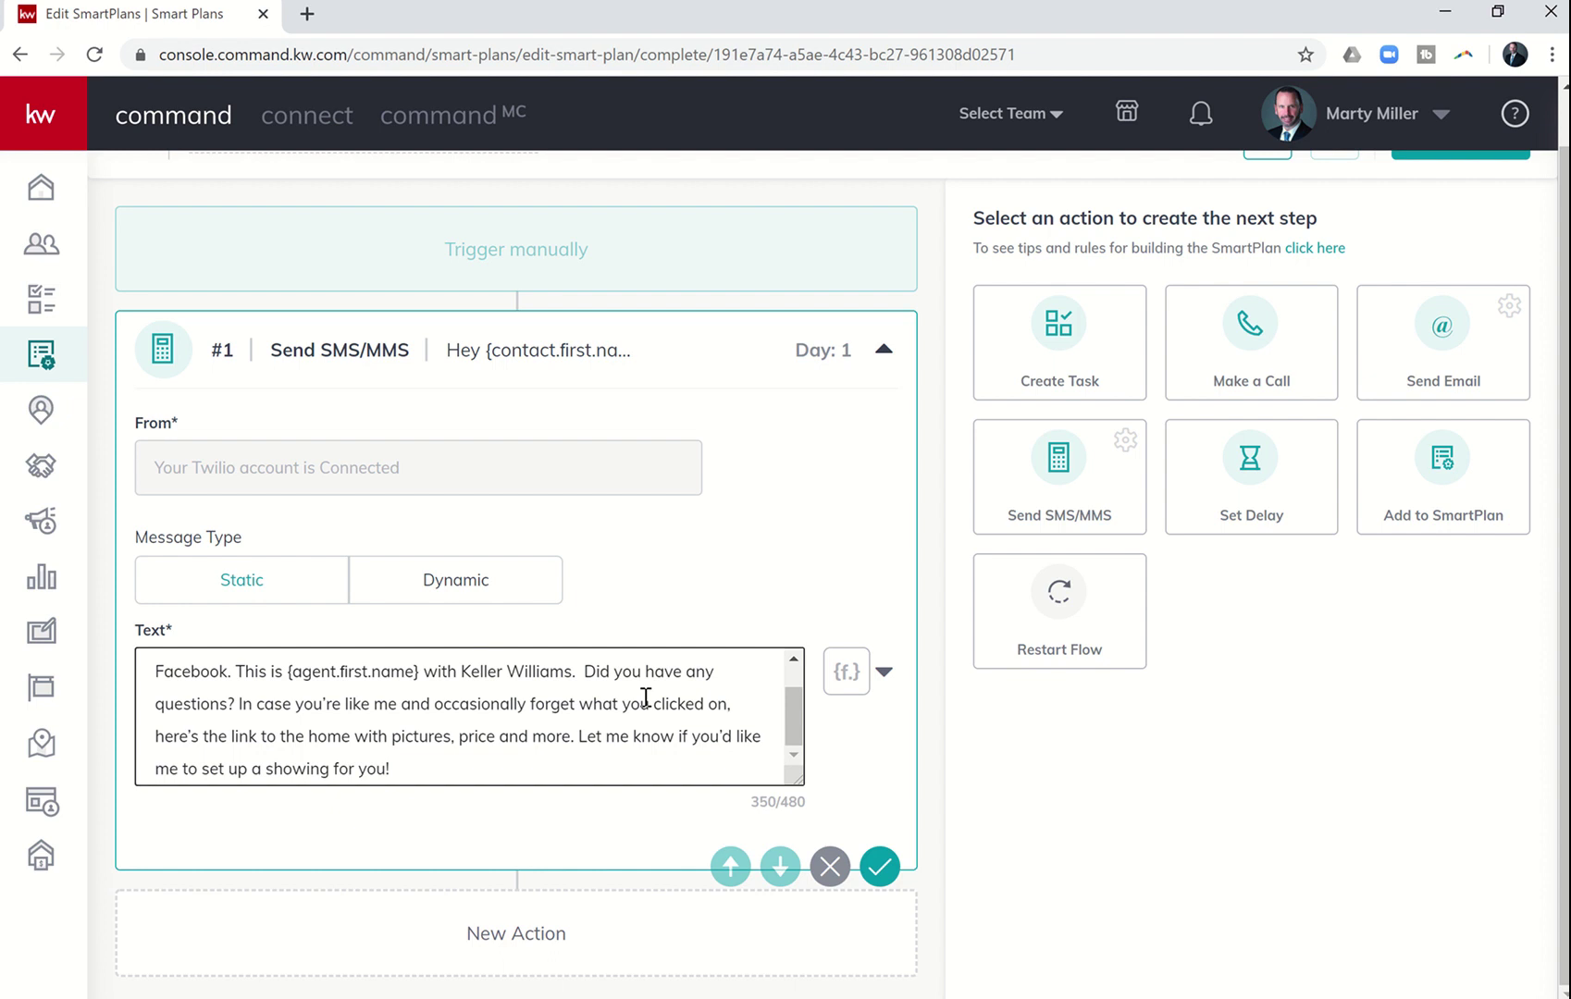
{"action": "left_click", "coordinate": [793, 659]}
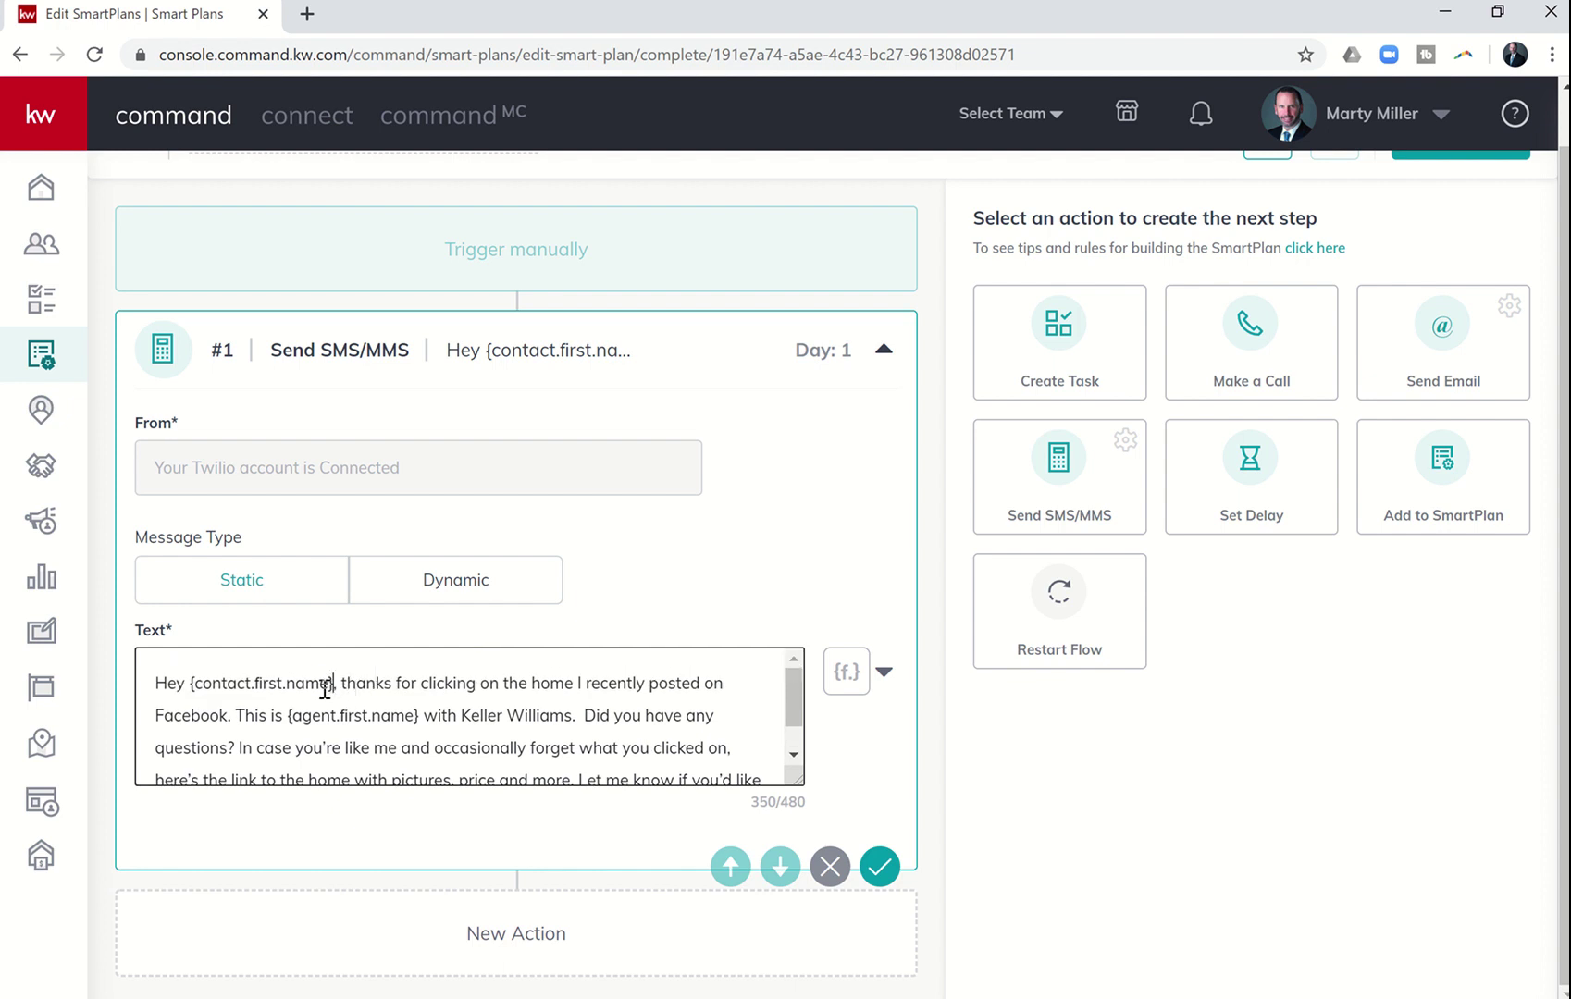
- Replace the typed {contact.first.name} after 'Hey' with the inserted merge field, fixing spacing
{"action": "left_click_drag", "start_coordinate": [331, 689], "coordinate": [190, 685]}
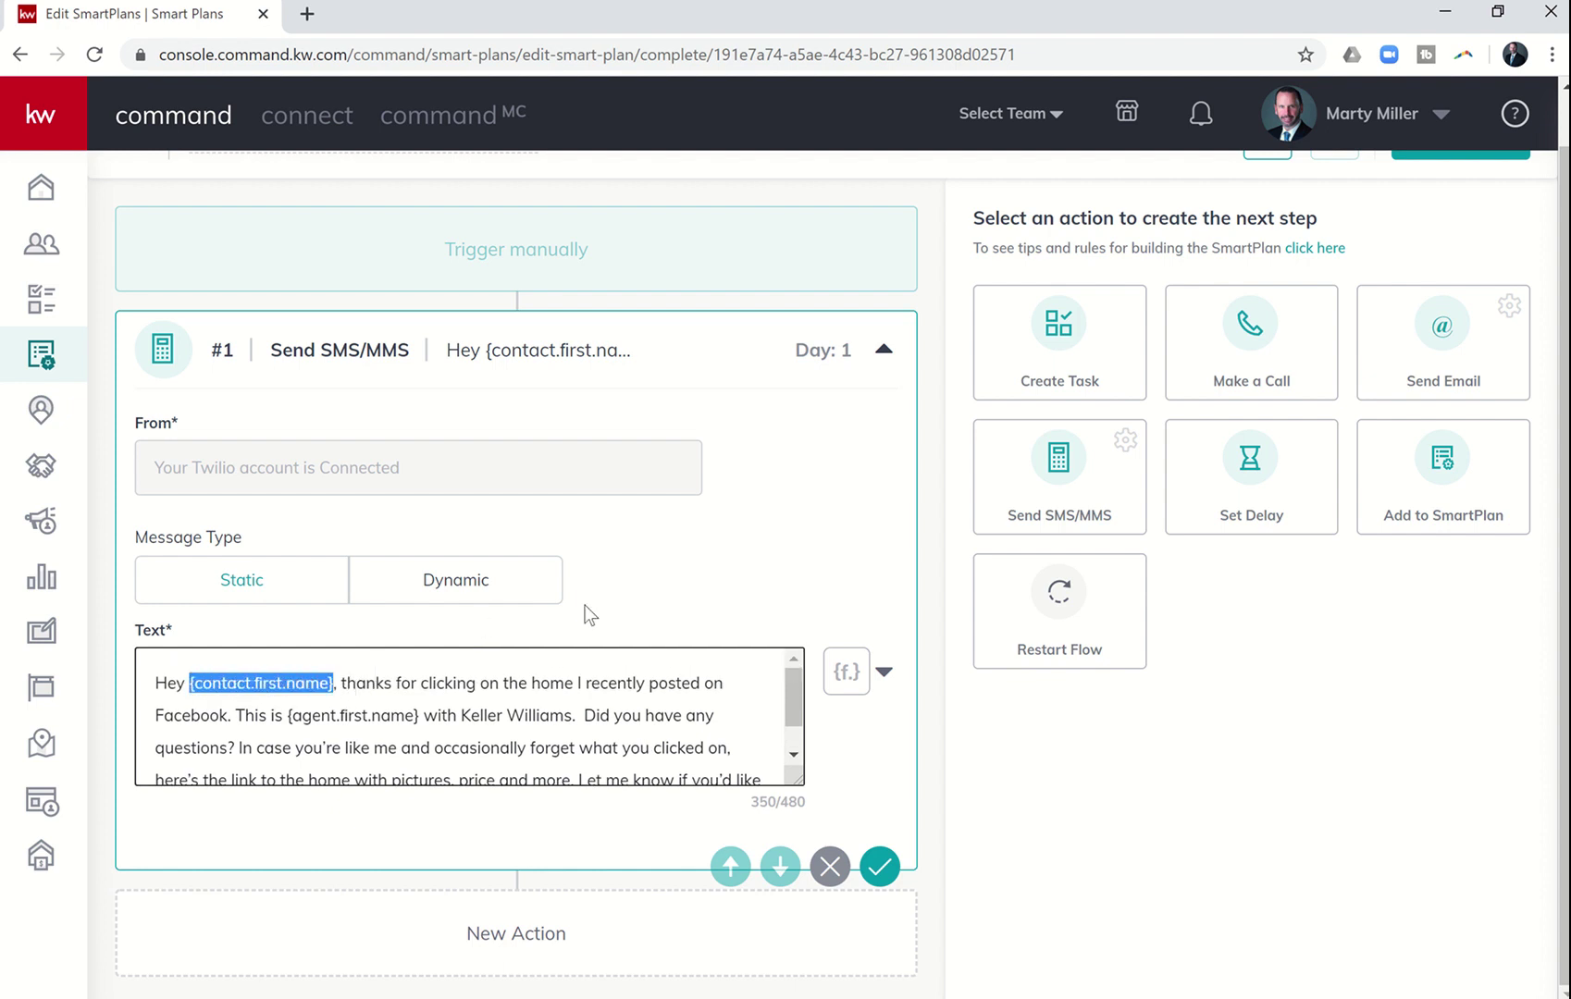
{"action": "key", "text": "BackSpace"}
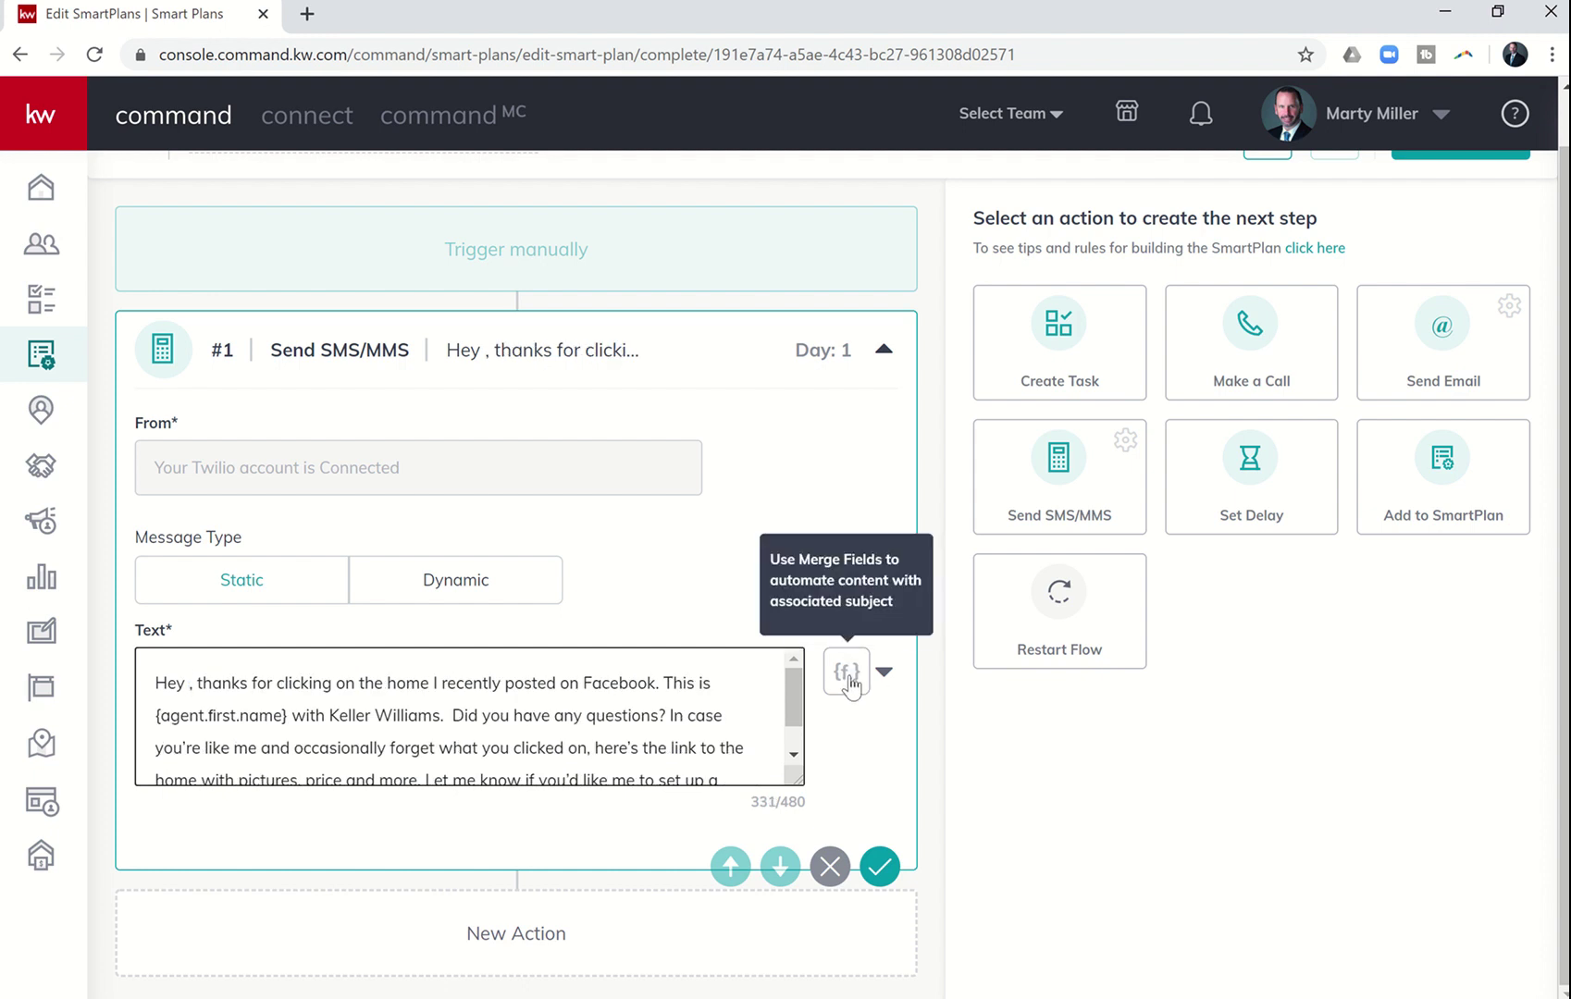
{"action": "left_click", "coordinate": [847, 677]}
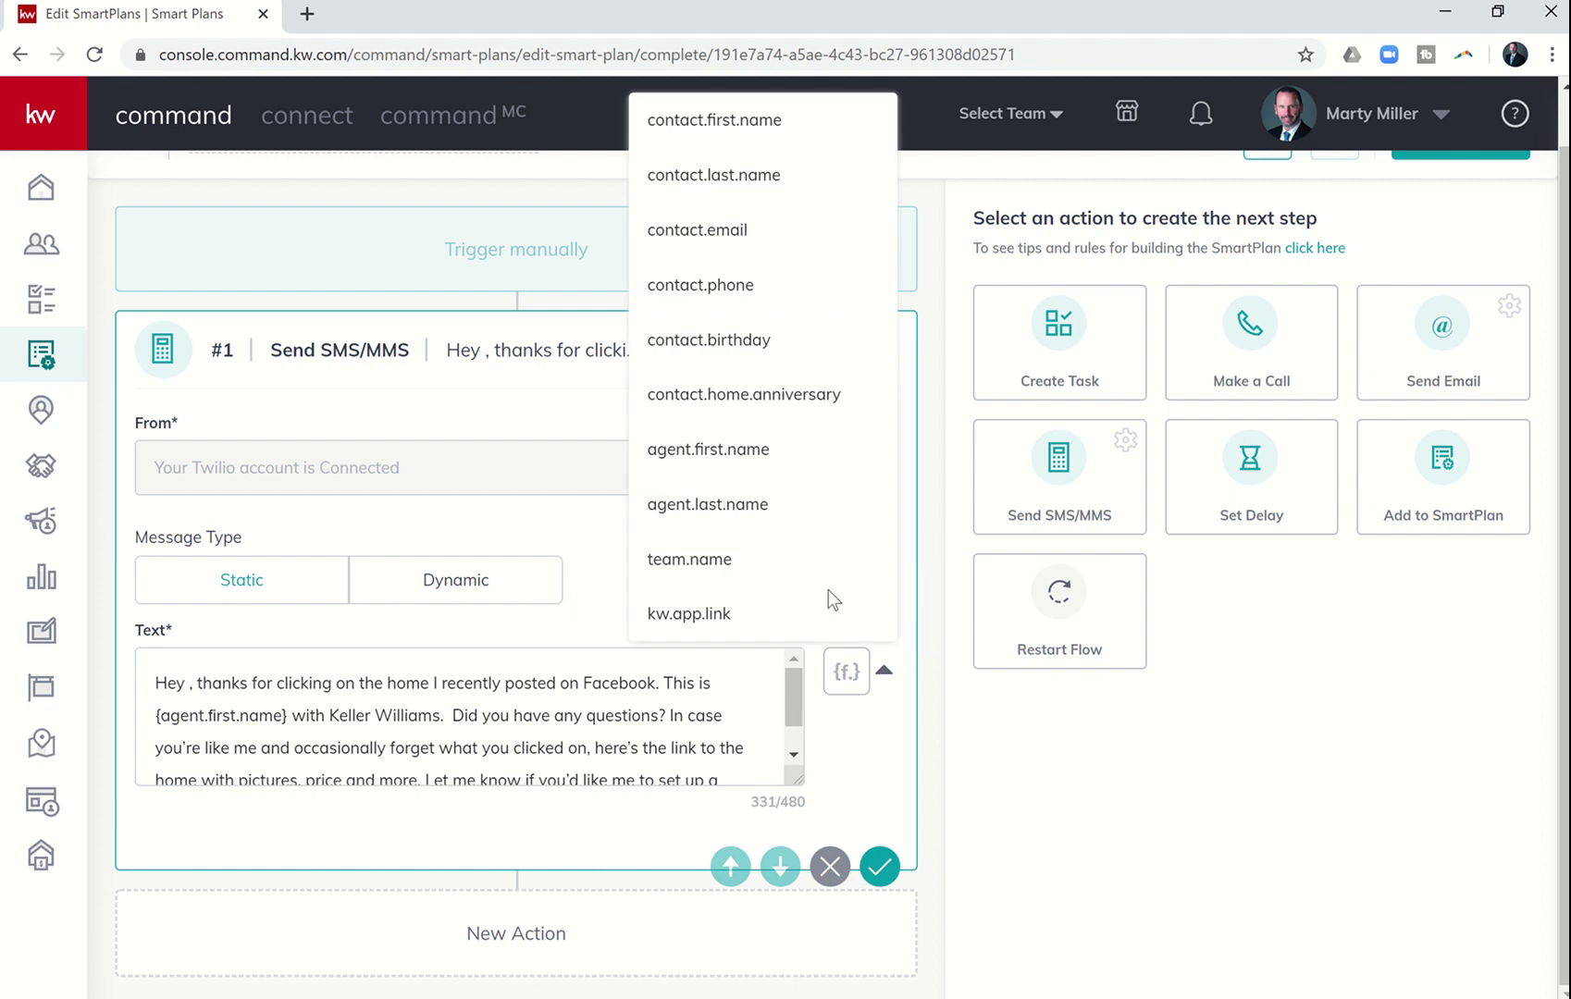
{"action": "left_click", "coordinate": [729, 121]}
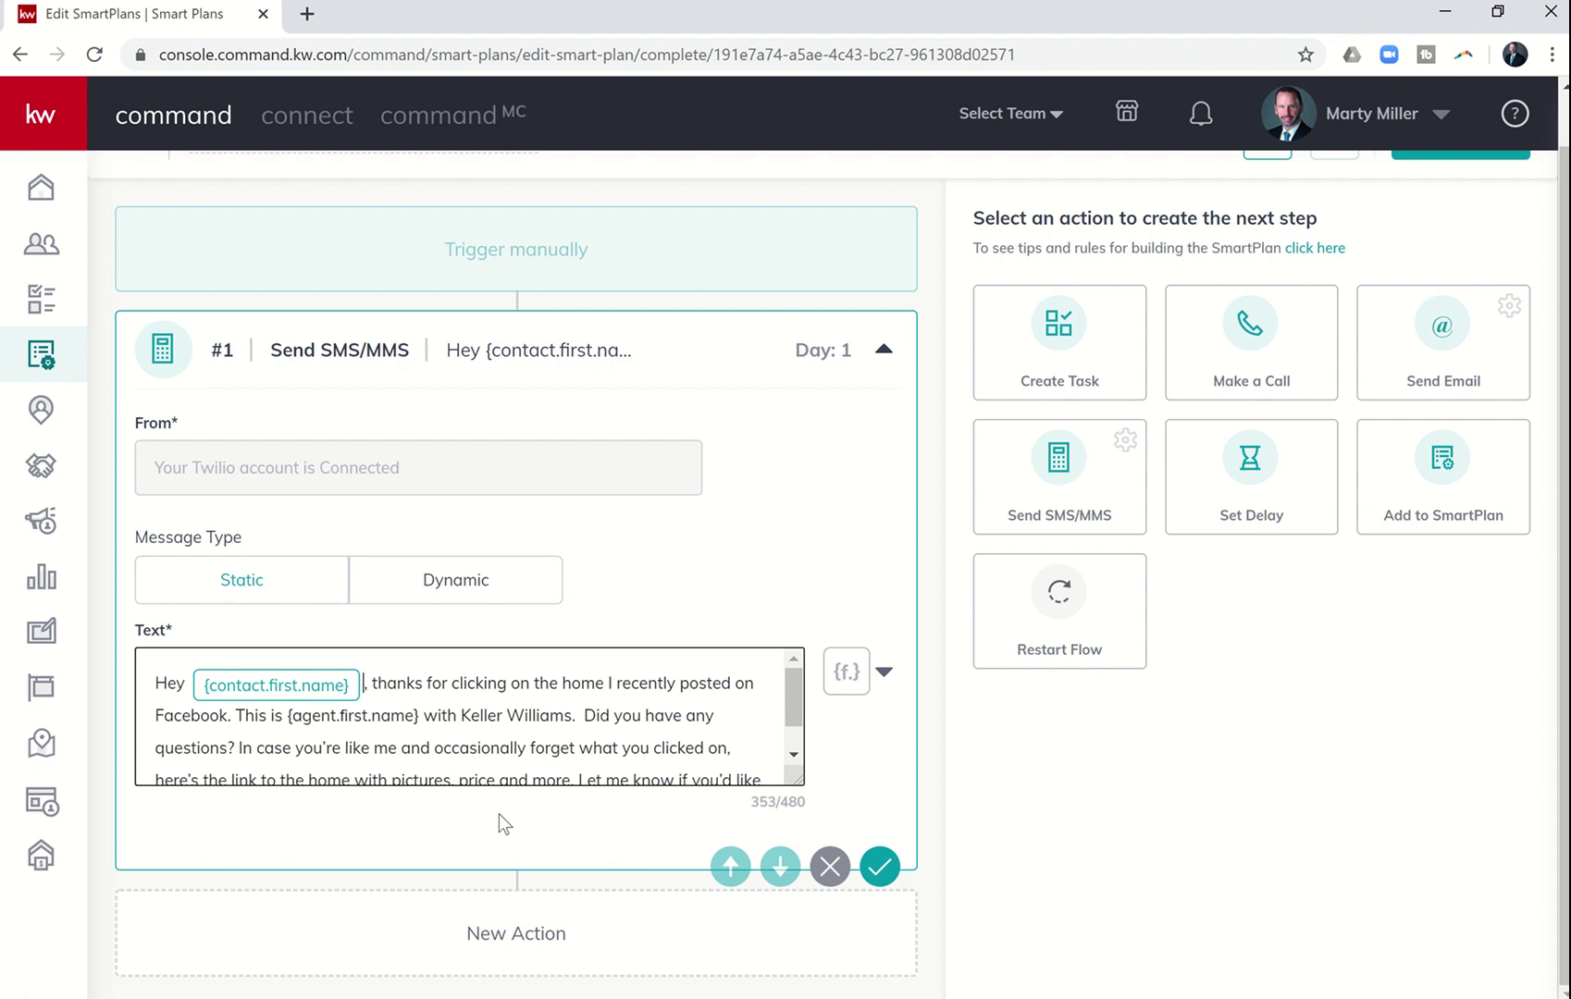
{"action": "key", "text": "BackSpace"}
{"action": "key", "text": "Left"}
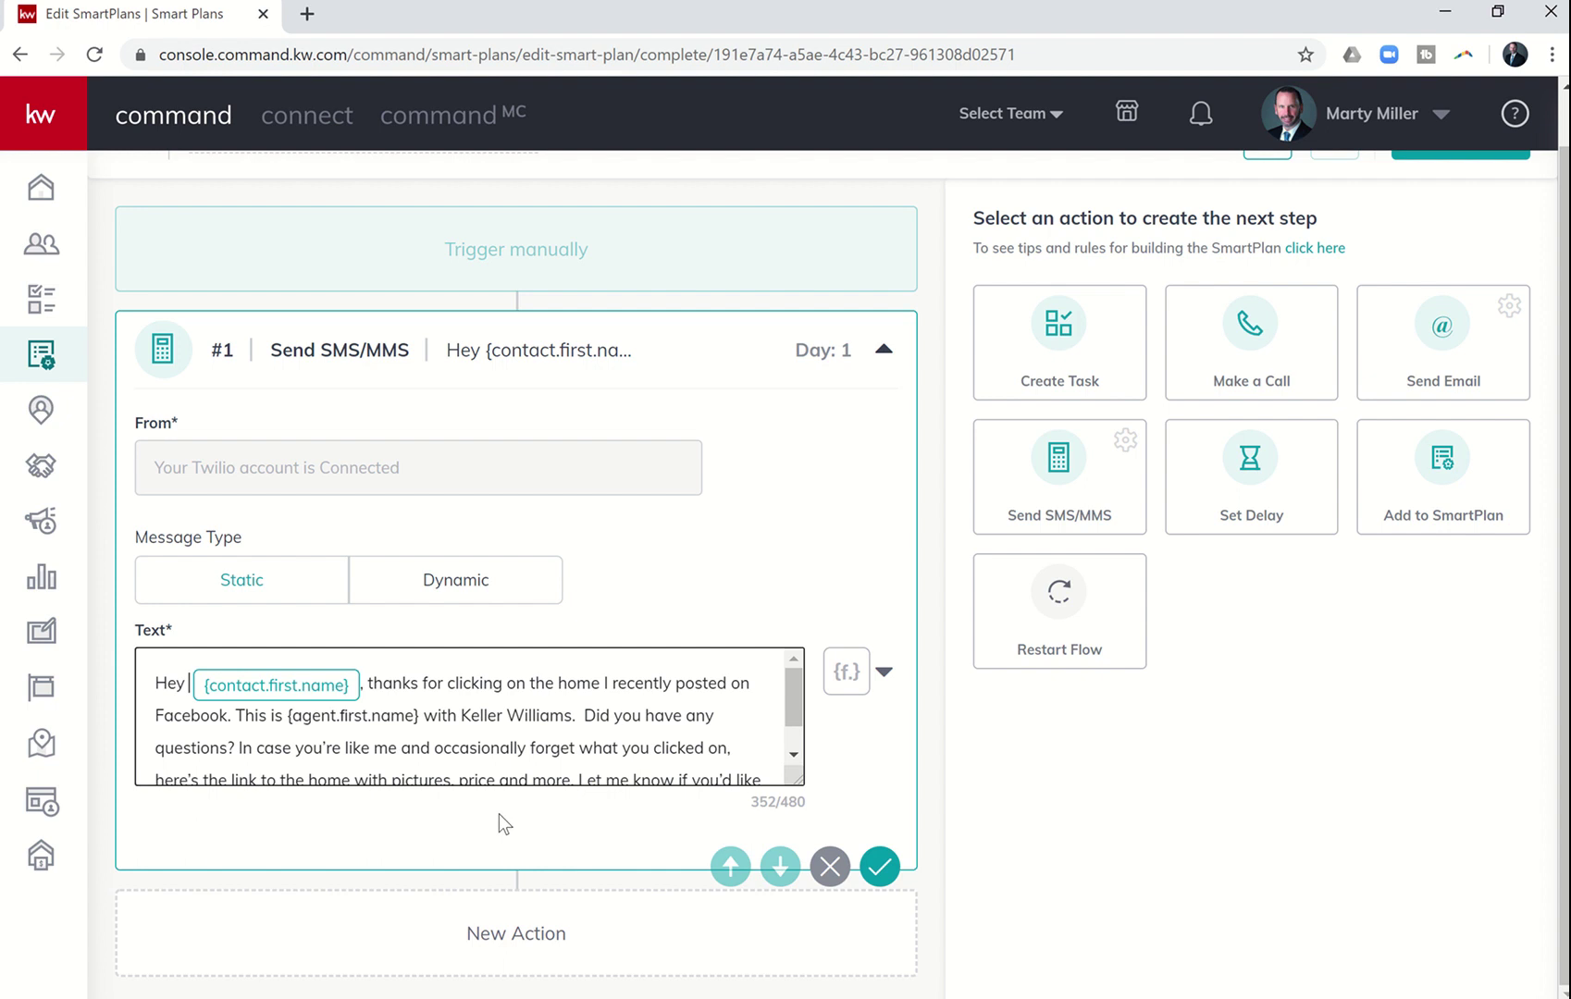
{"action": "key", "text": "Delete"}
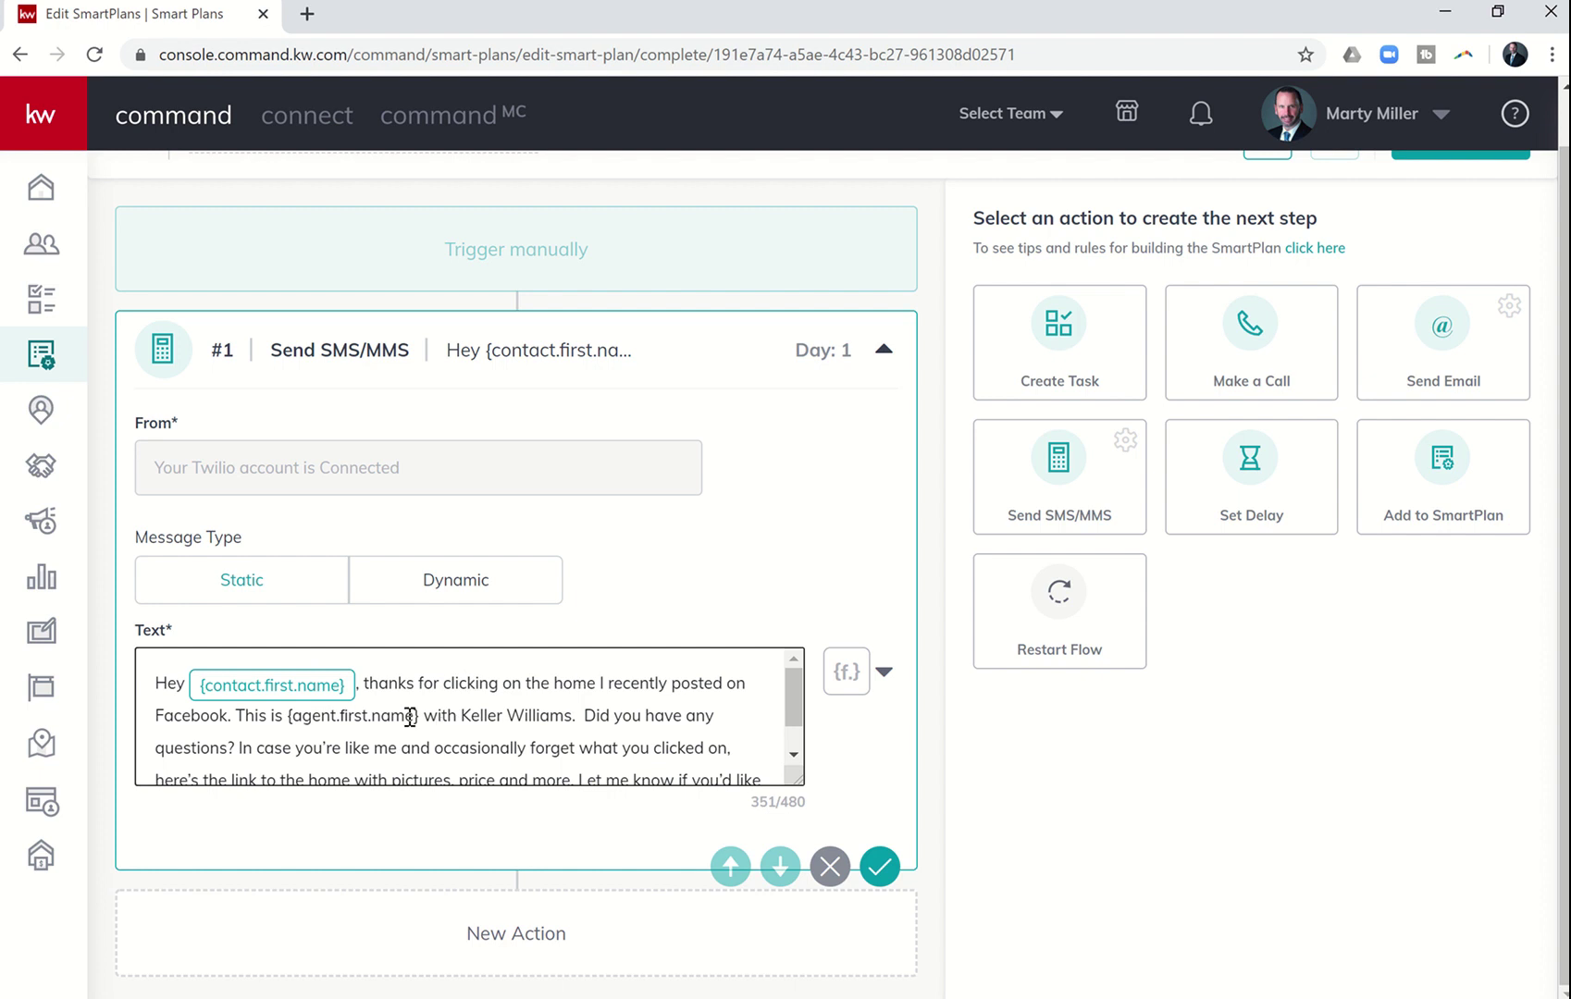
- Replace the typed agent placeholder after 'This is' with the {agent.first.name} merge field
{"action": "key", "text": "BackSpace"}
{"action": "key", "text": "BackSpace"}
{"action": "key", "text": "BackSpace"}
{"action": "key", "text": "BackSpace"}
{"action": "key", "text": "BackSpace"}
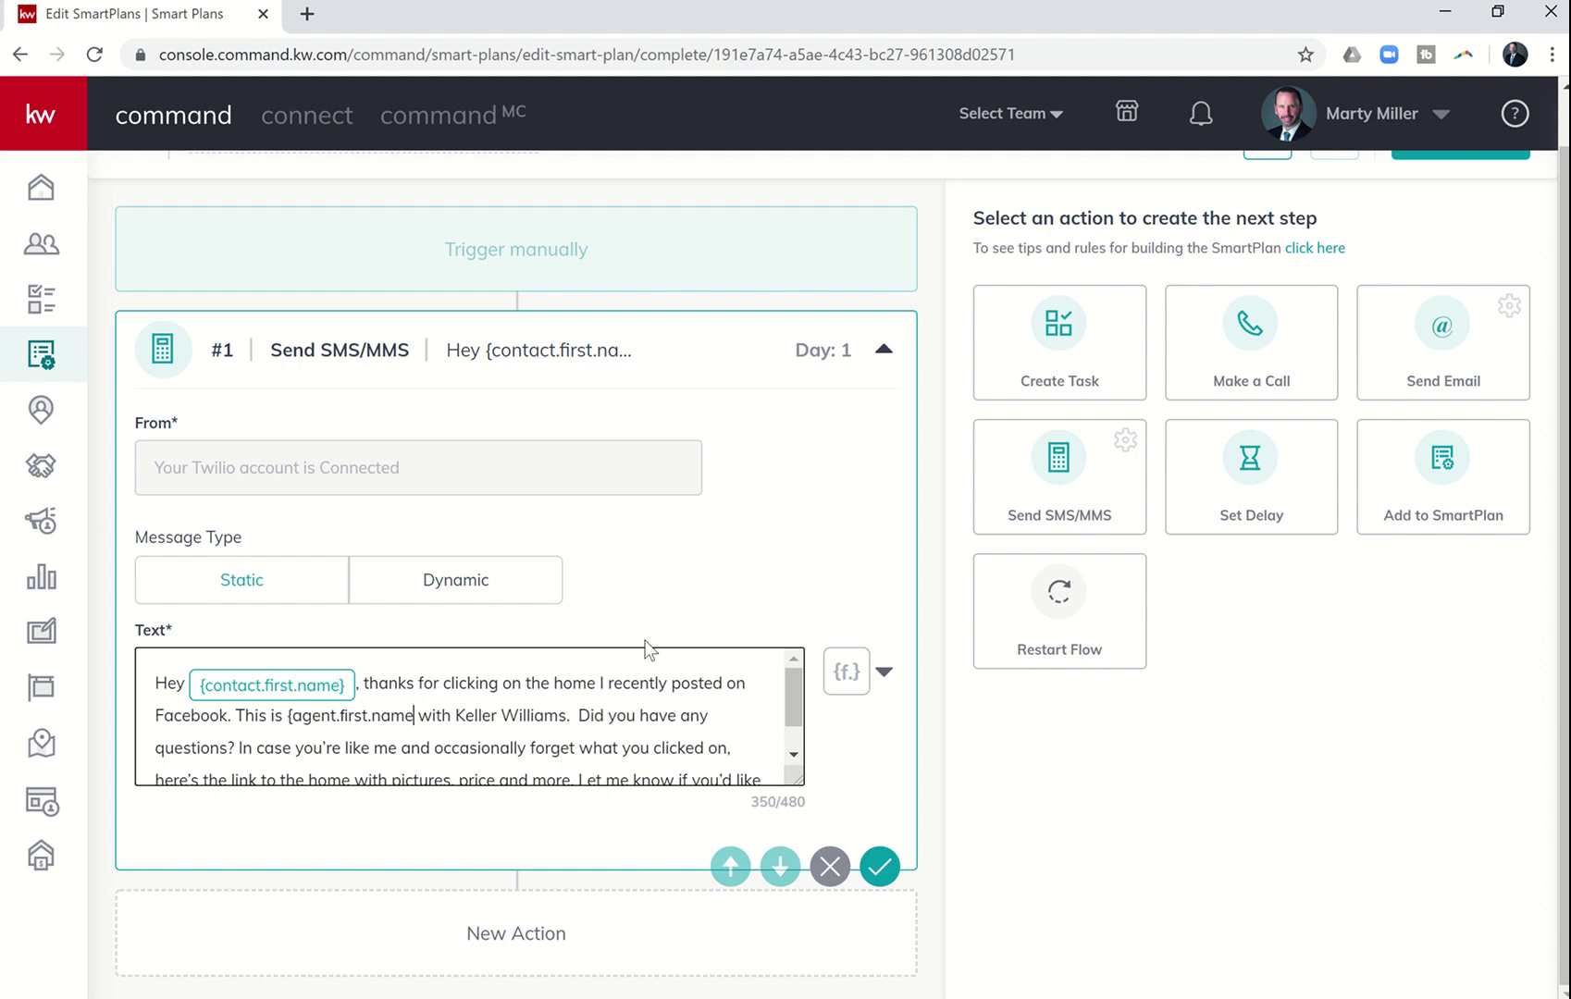
{"action": "key", "text": "BackSpace"}
{"action": "key", "text": "BackSpace"}
{"action": "key", "text": "BackSpace"}
{"action": "key", "text": "BackSpace"}
{"action": "key", "text": "BackSpace"}
{"action": "key", "text": "BackSpace"}
{"action": "key", "text": "BackSpace"}
{"action": "key", "text": "BackSpace"}
{"action": "key", "text": "BackSpace"}
{"action": "key", "text": "BackSpace"}
{"action": "key", "text": "BackSpace"}
{"action": "key", "text": "BackSpace"}
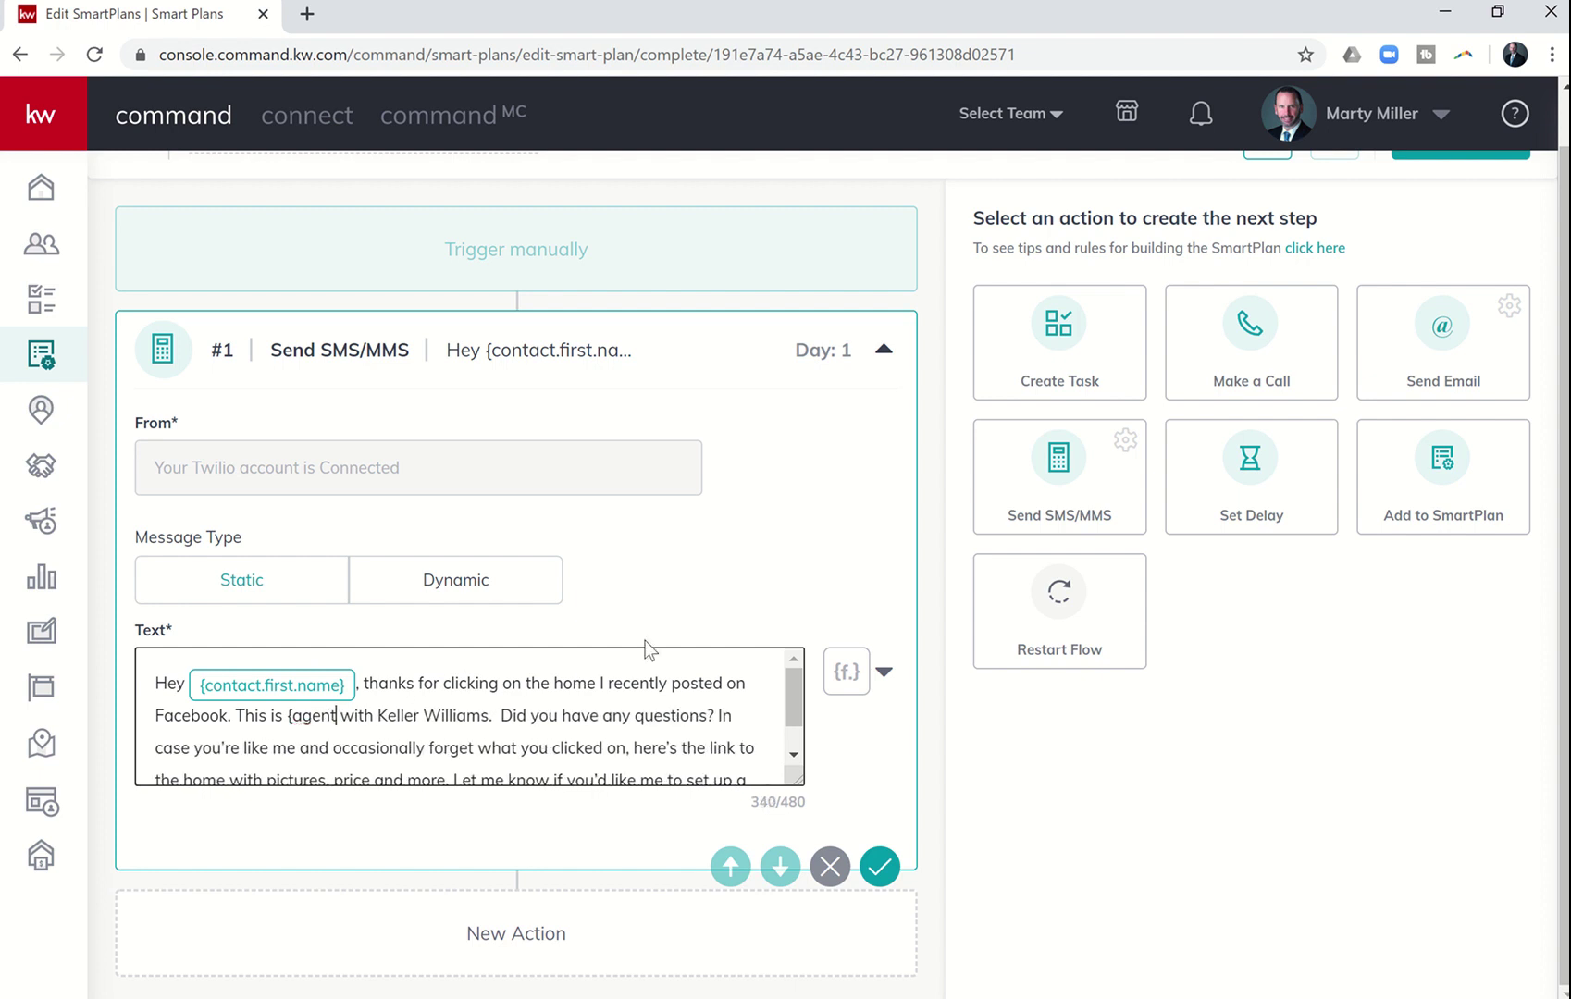
{"action": "key", "text": "BackSpace"}
{"action": "key", "text": "BackSpace"}
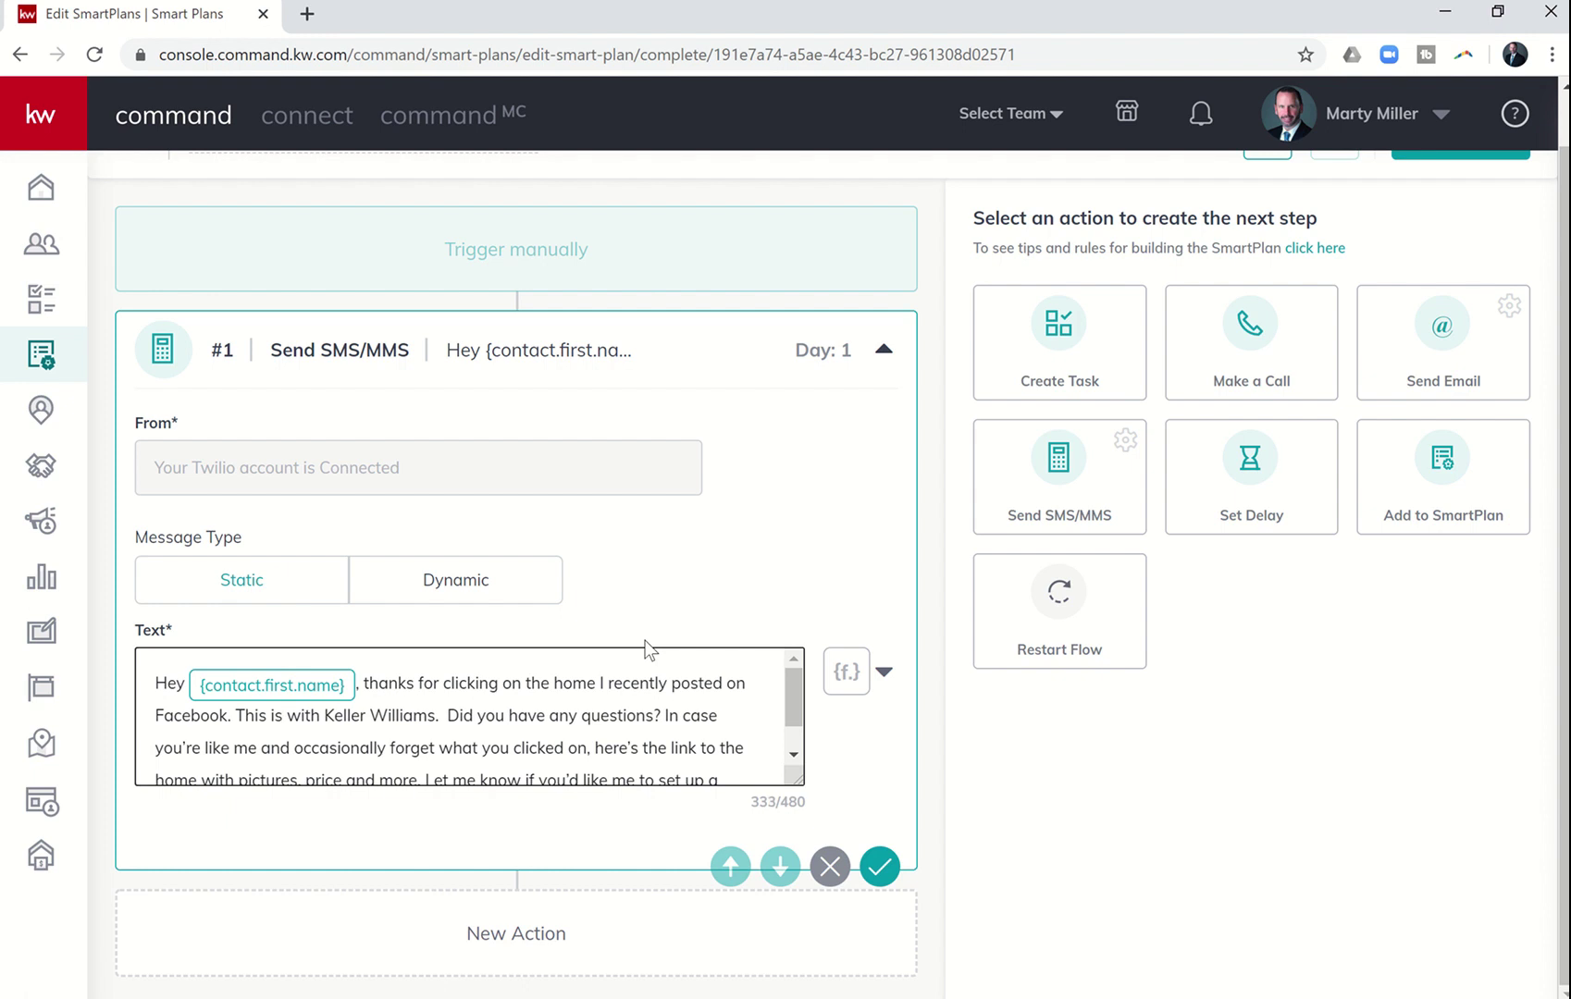
{"action": "left_click", "coordinate": [856, 672]}
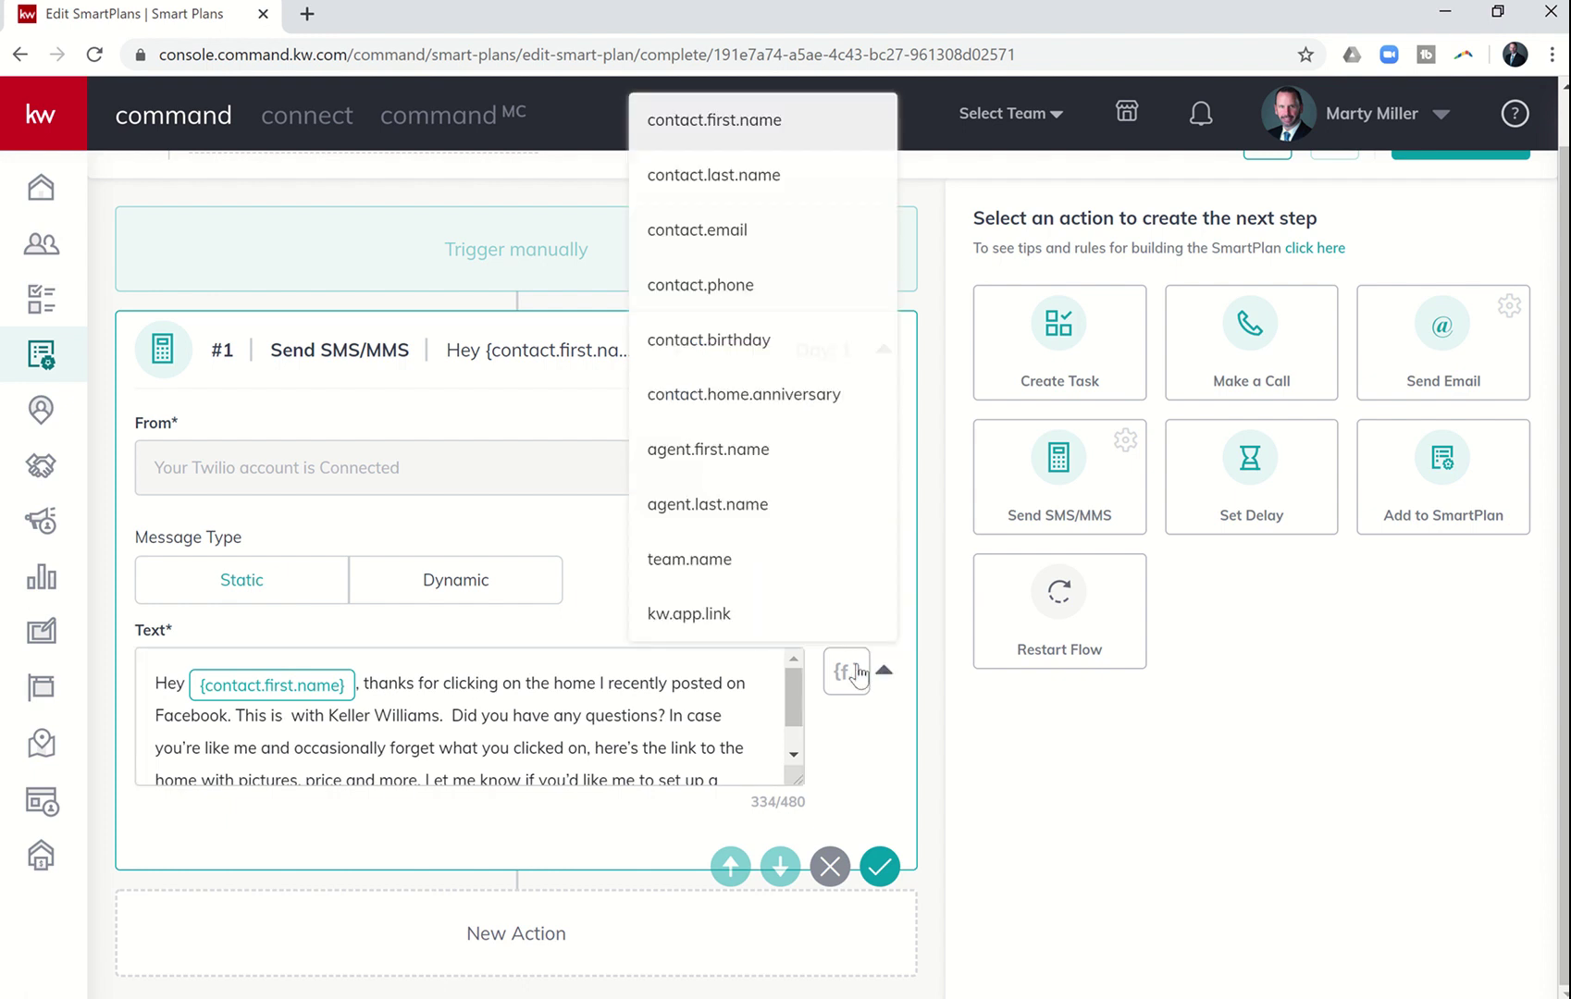
{"action": "left_click", "coordinate": [736, 451]}
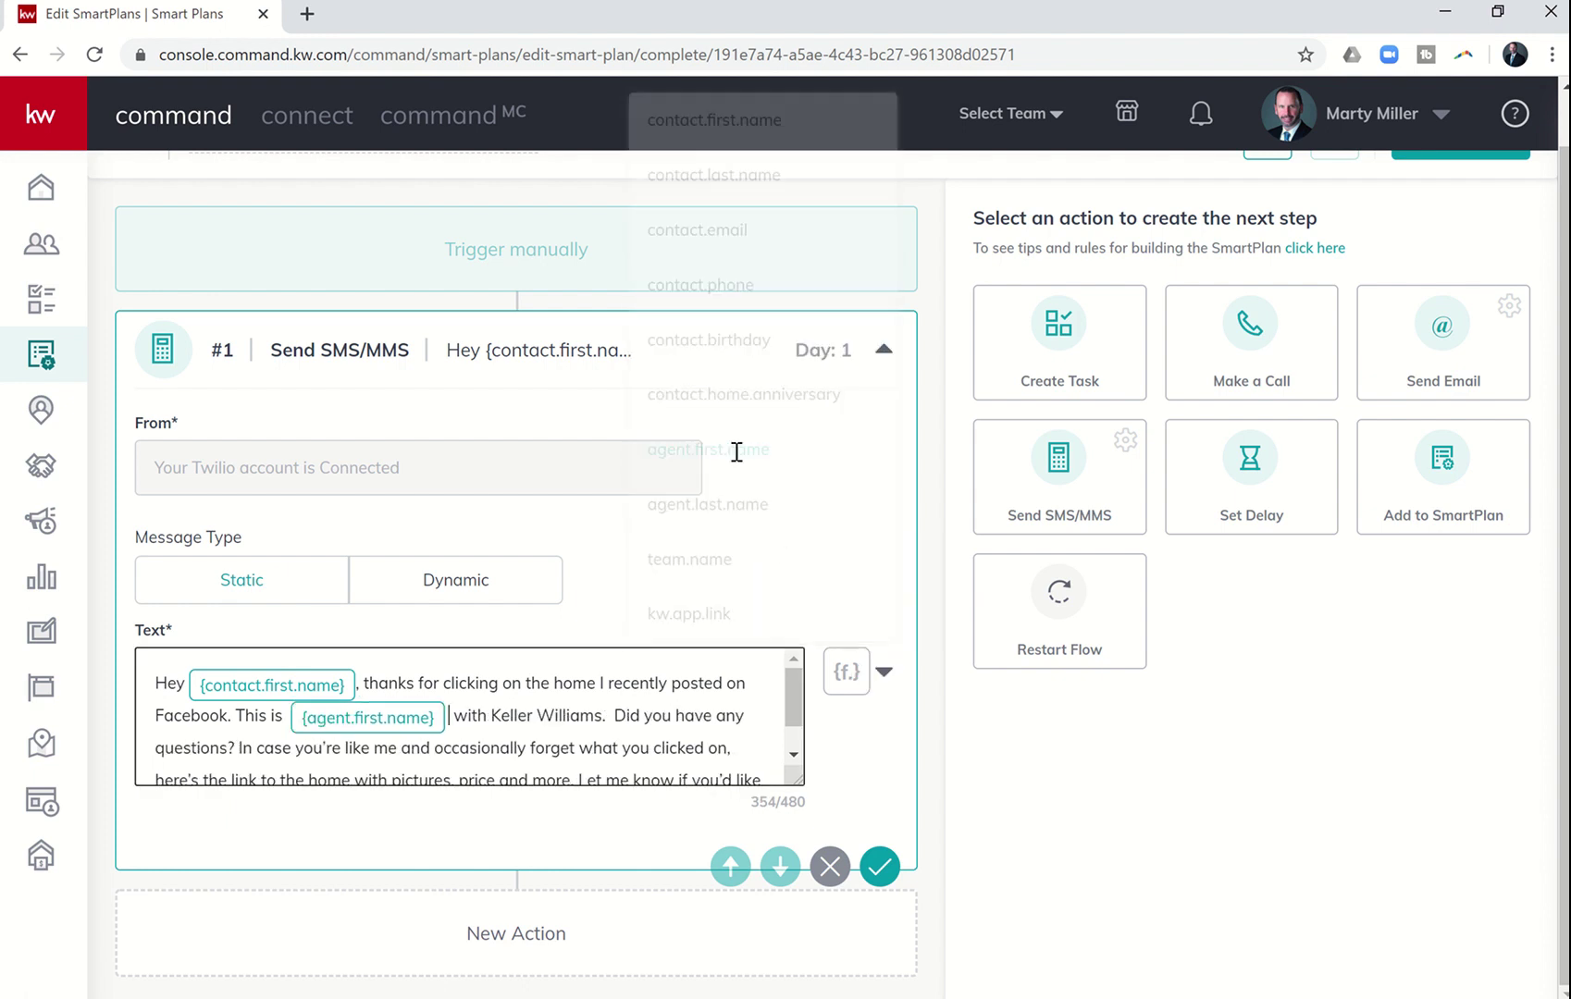
{"action": "key", "text": "BackSpace"}
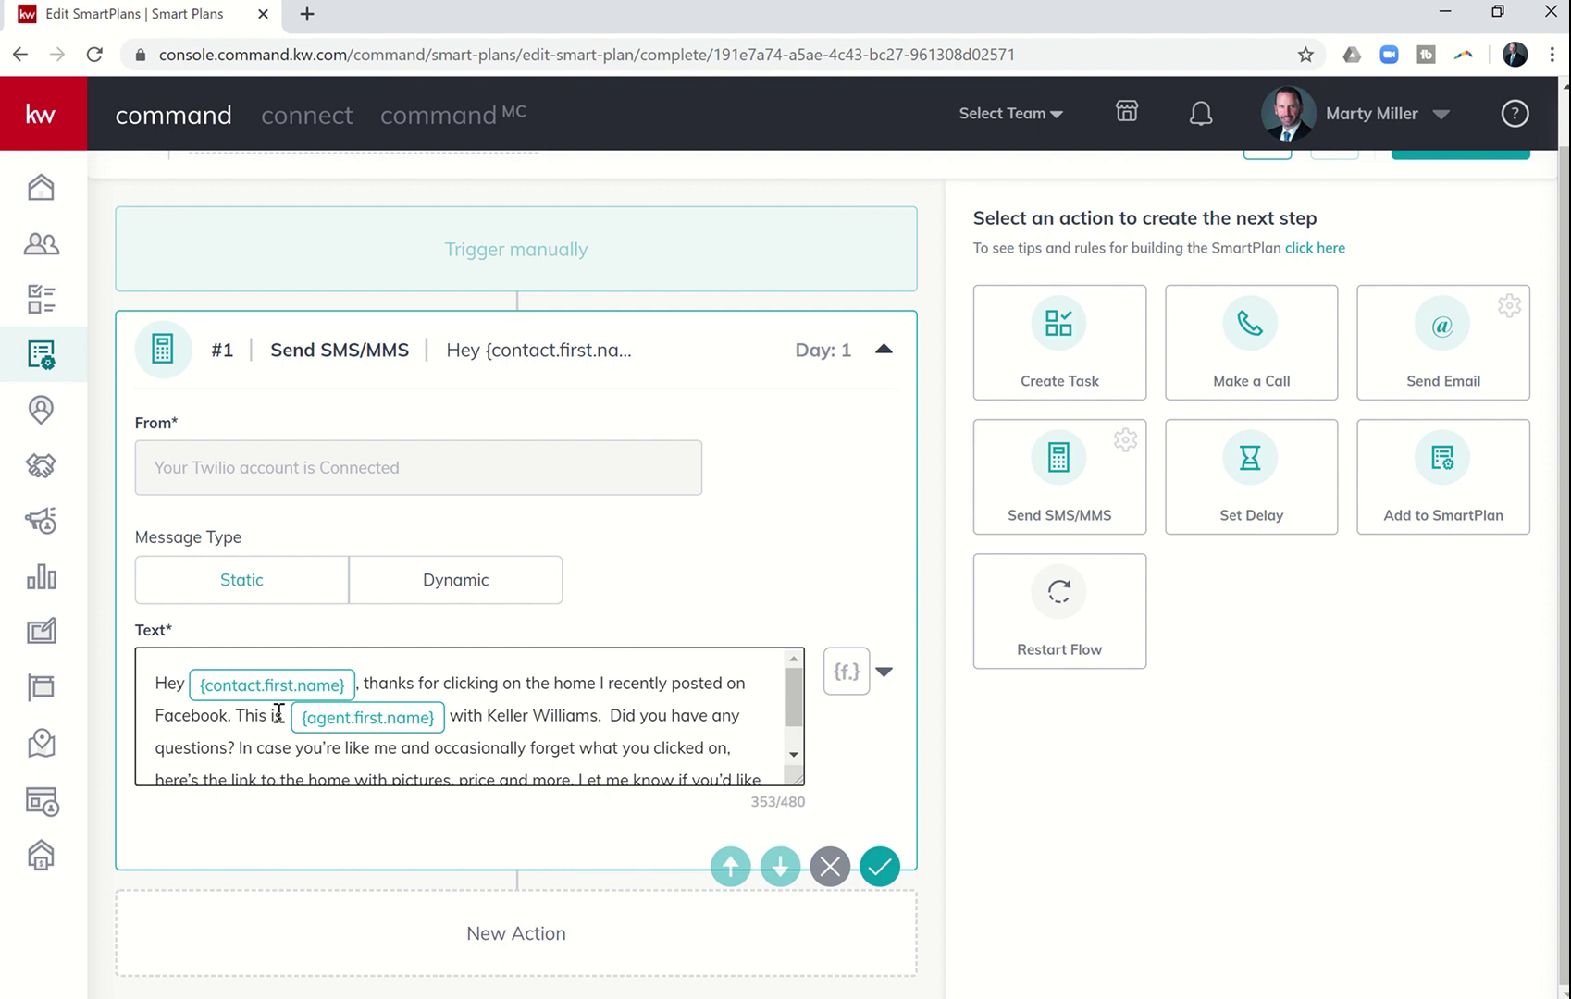
{"action": "left_click", "coordinate": [285, 717]}
{"action": "key", "text": "Delete"}
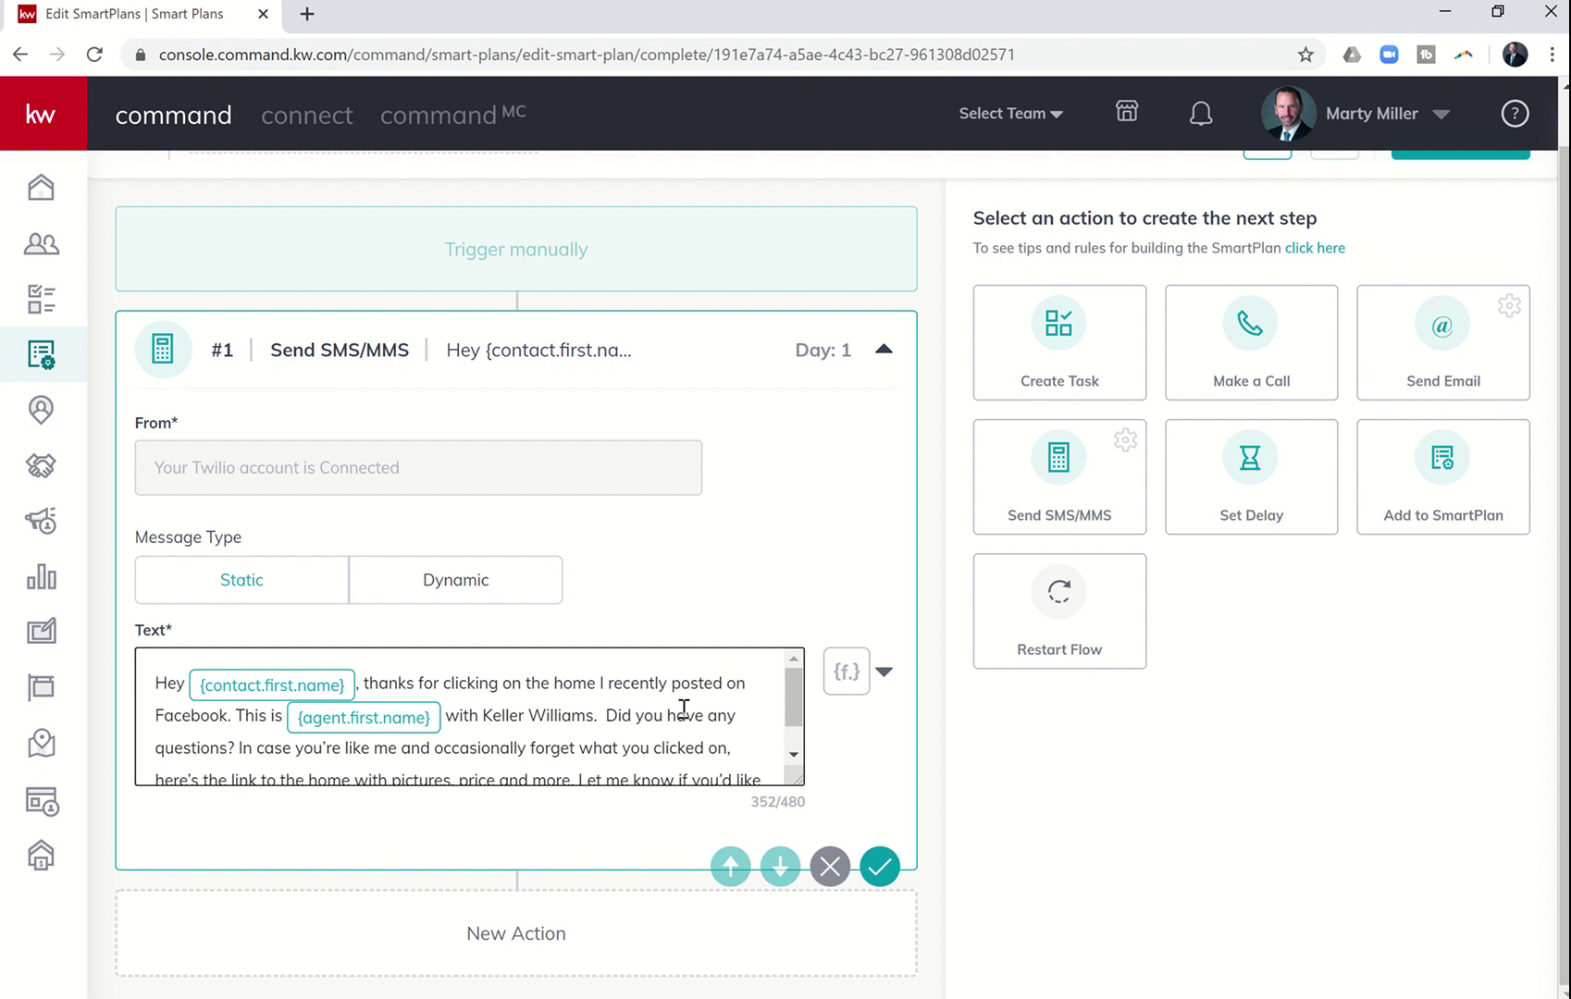
- Adjust the text after 'more.' and save the SmartPlan at 353/480 characters
{"action": "left_click", "coordinate": [792, 756]}
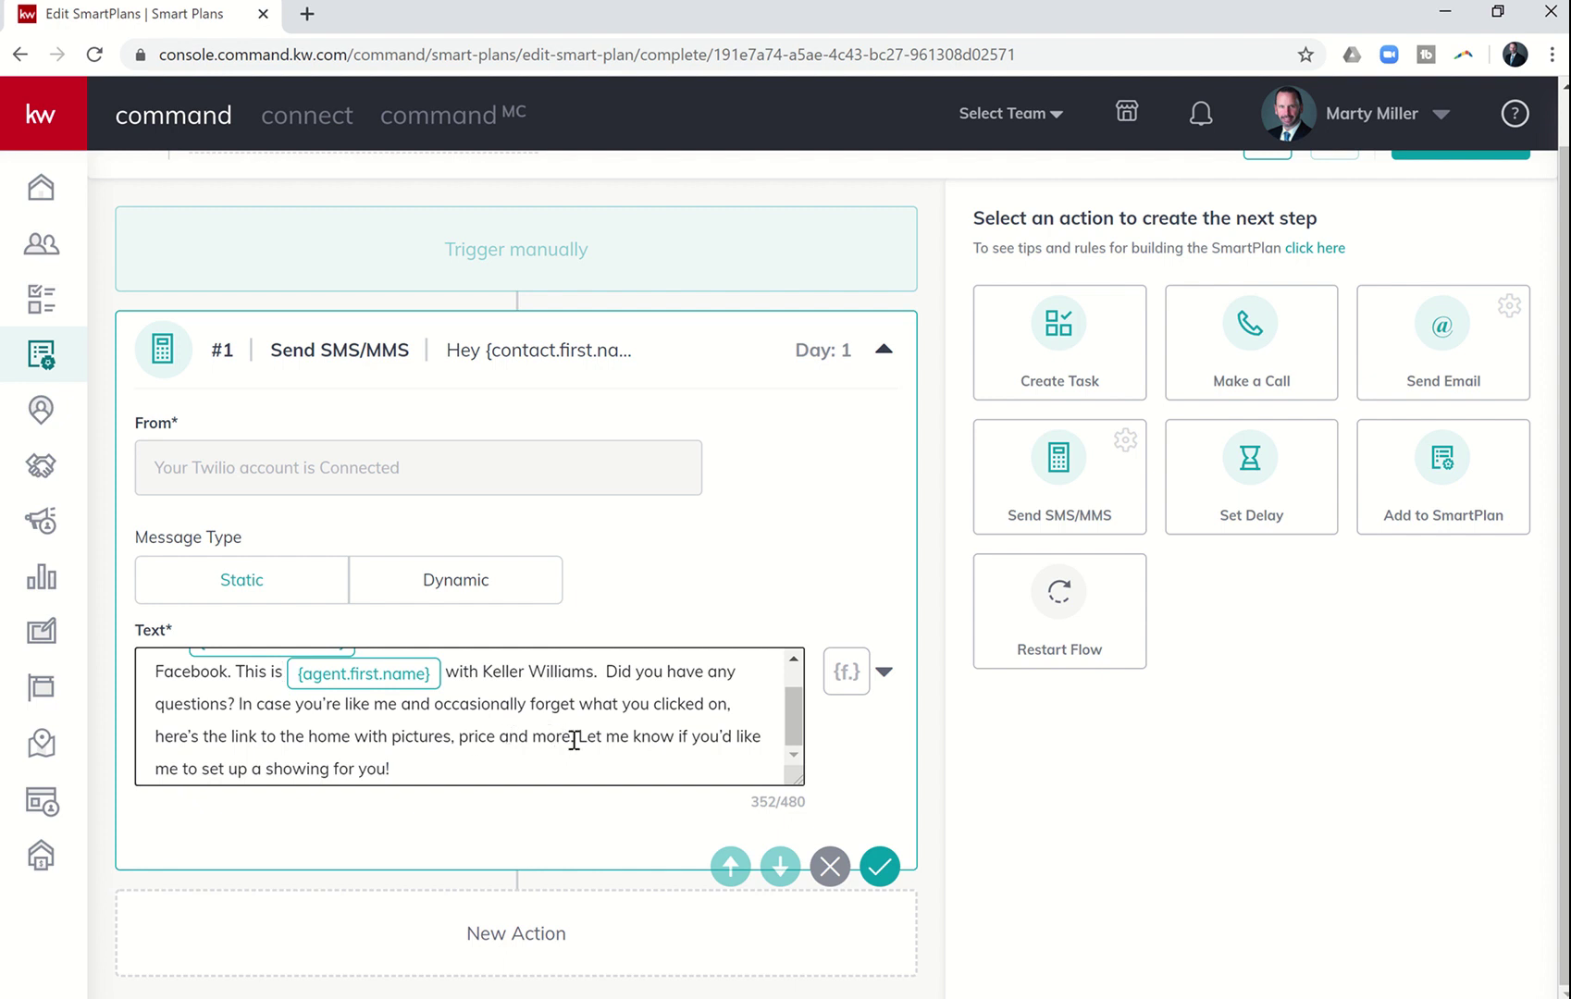
{"action": "left_click", "coordinate": [573, 738]}
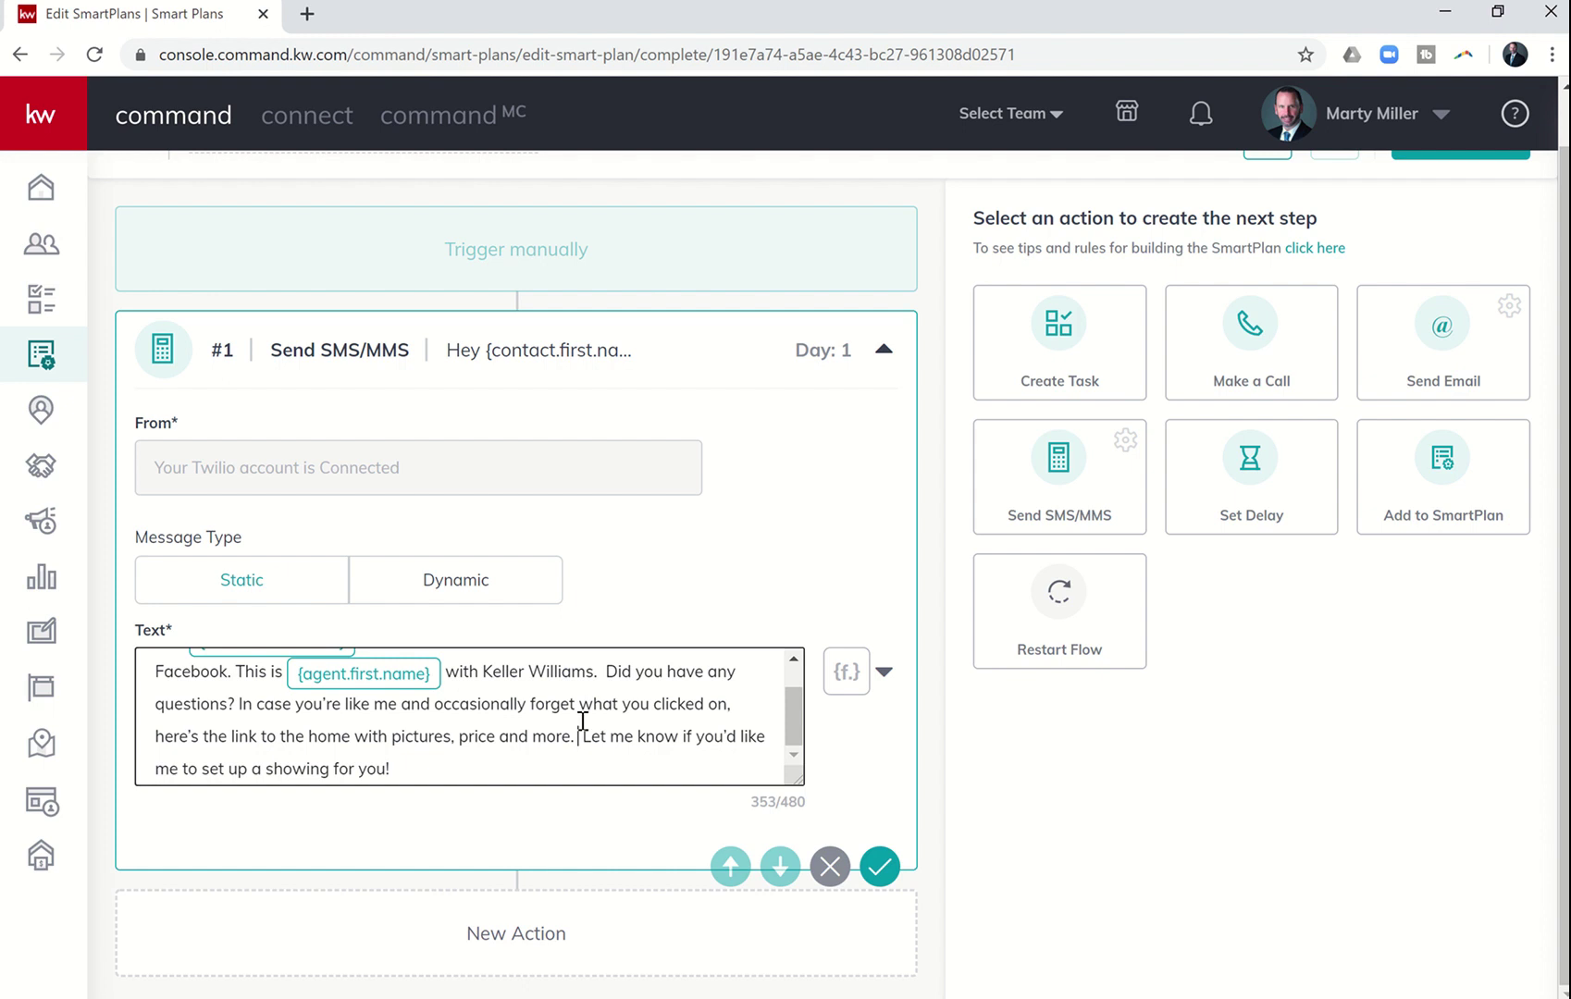
{"action": "scroll", "coordinate": [1002, 717], "scroll_direction": "up", "scroll_amount": 1}
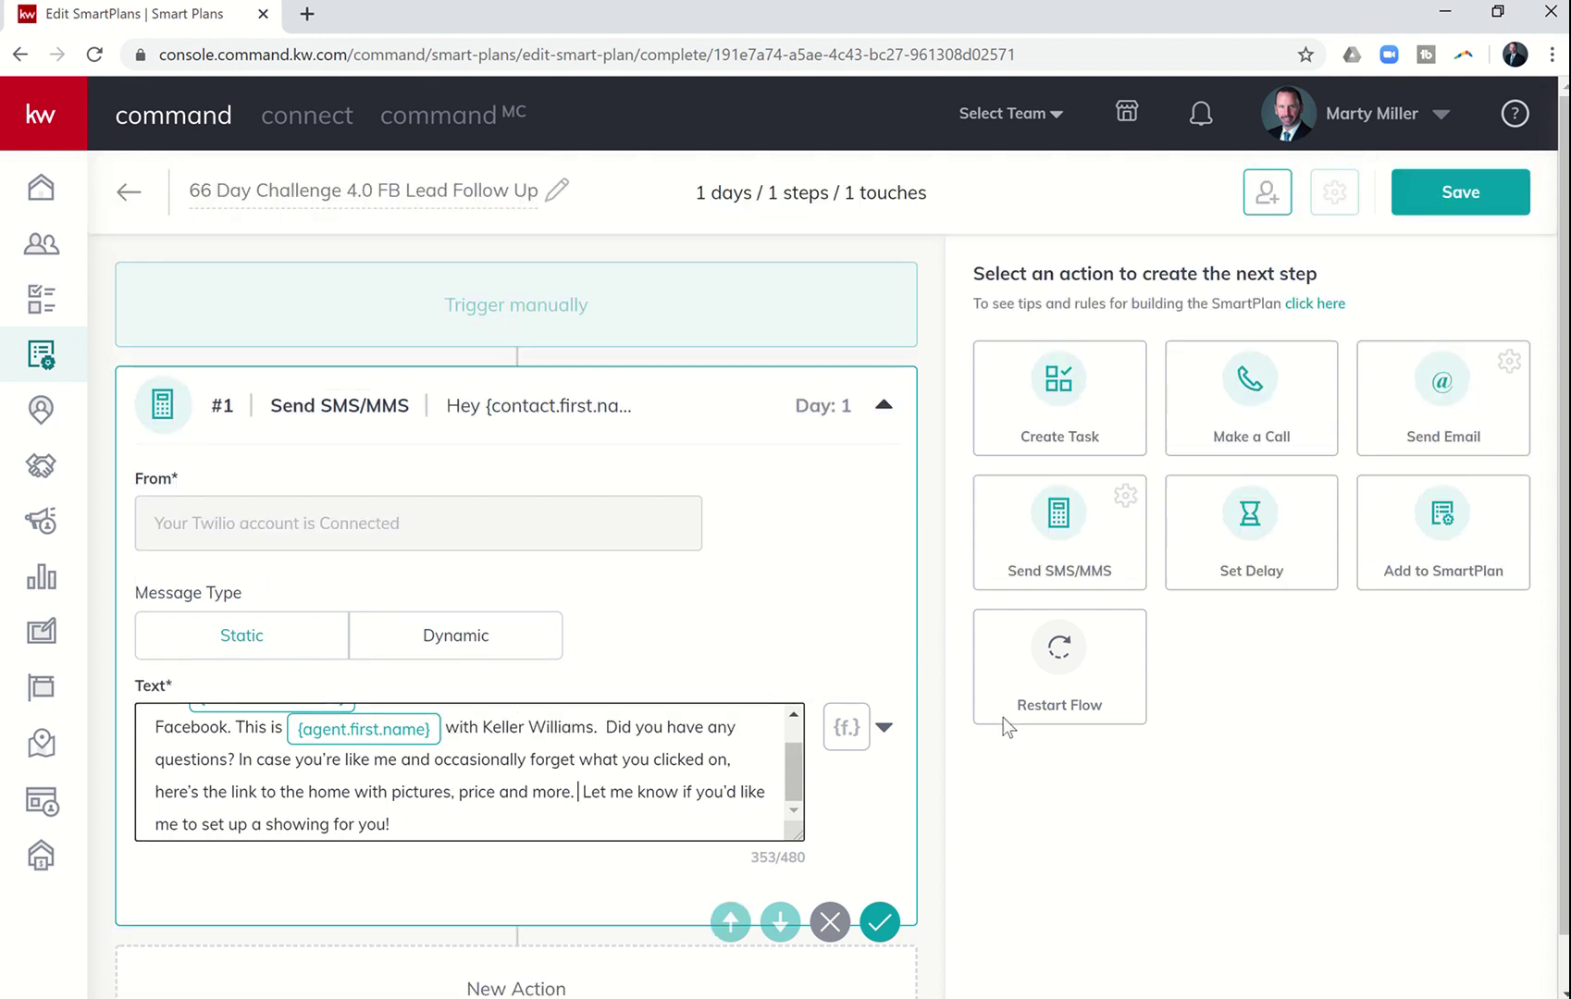
{"action": "left_click", "coordinate": [1462, 199]}
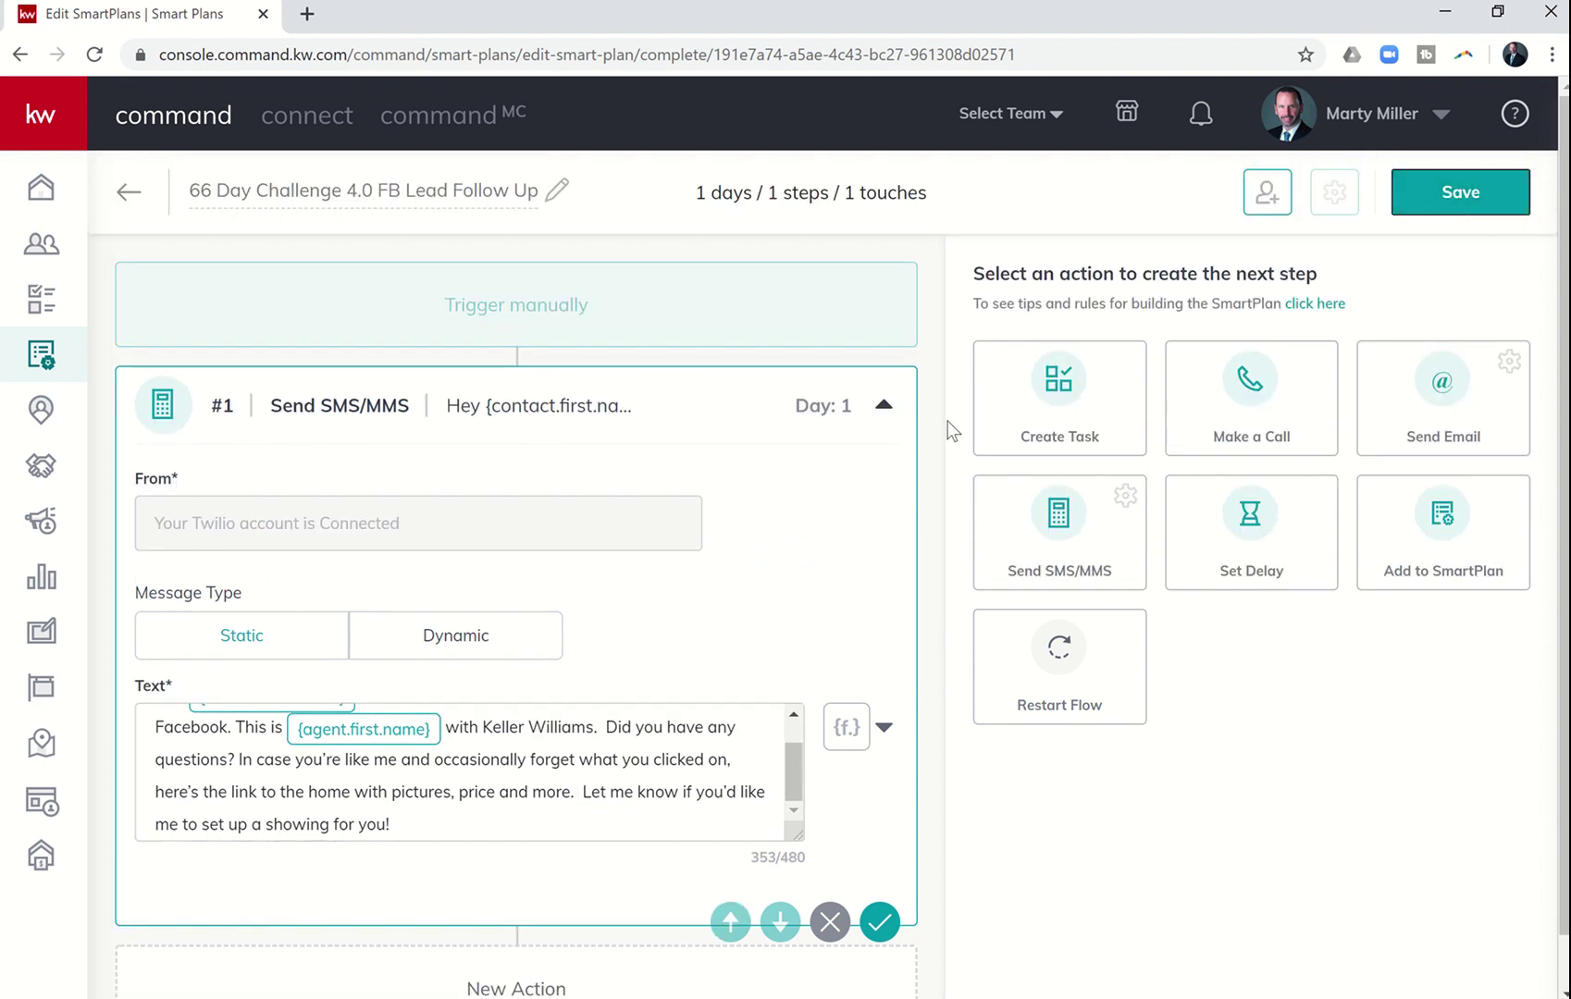
{"action": "left_click", "coordinate": [46, 806]}
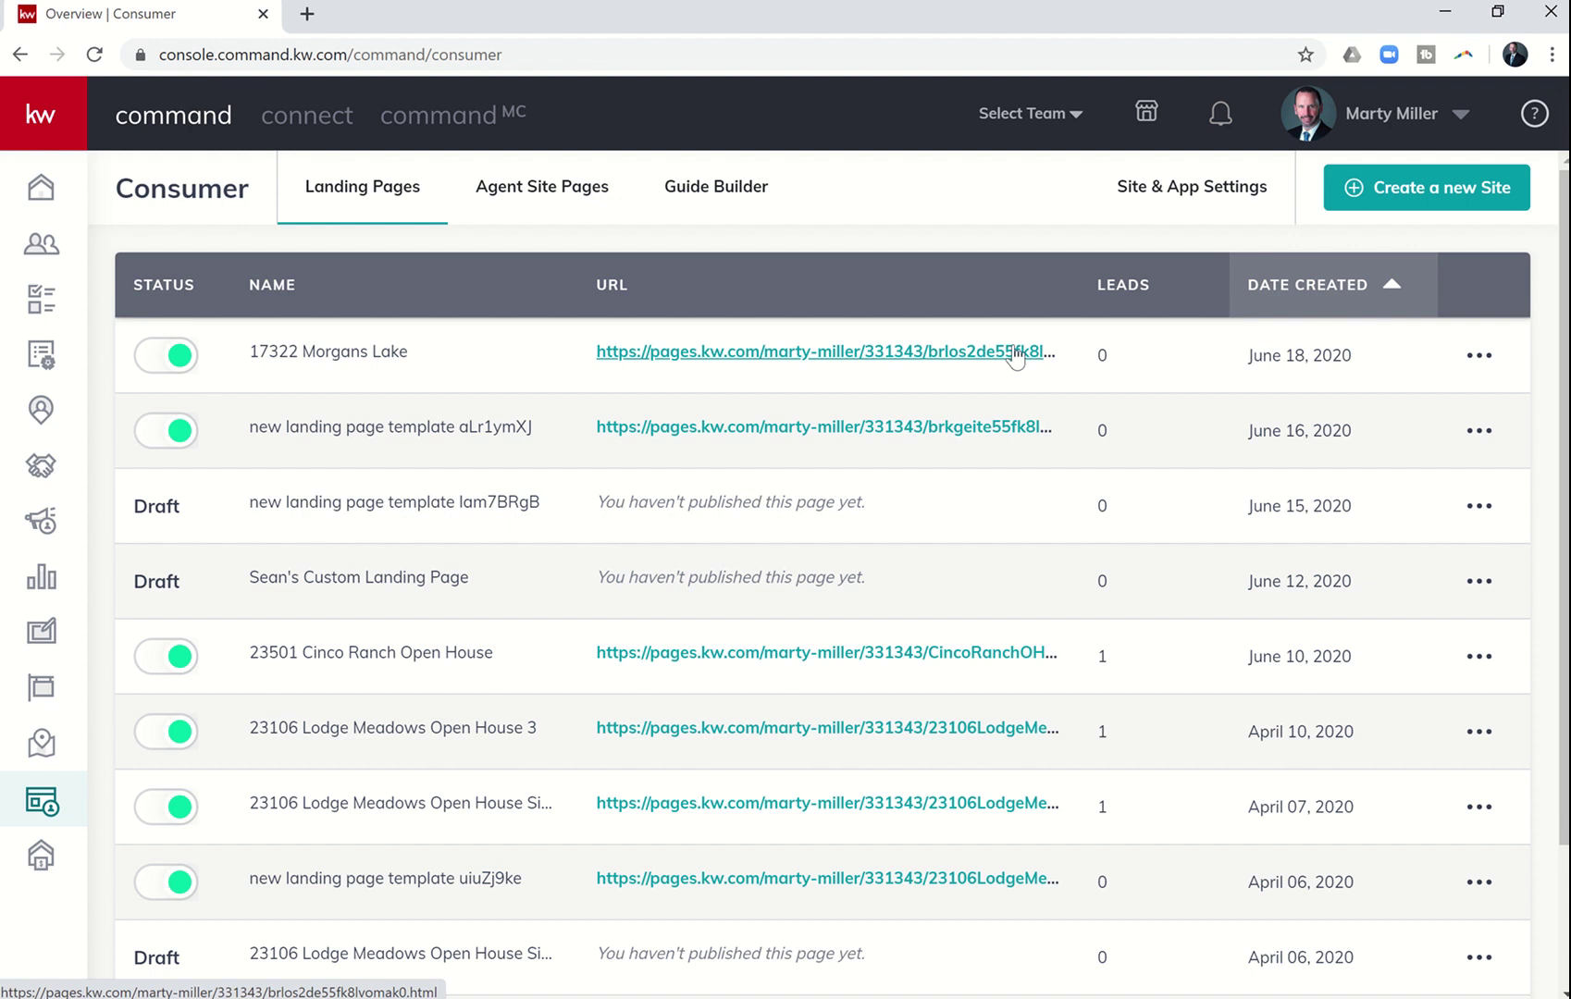
{"action": "left_click", "coordinate": [1479, 357]}
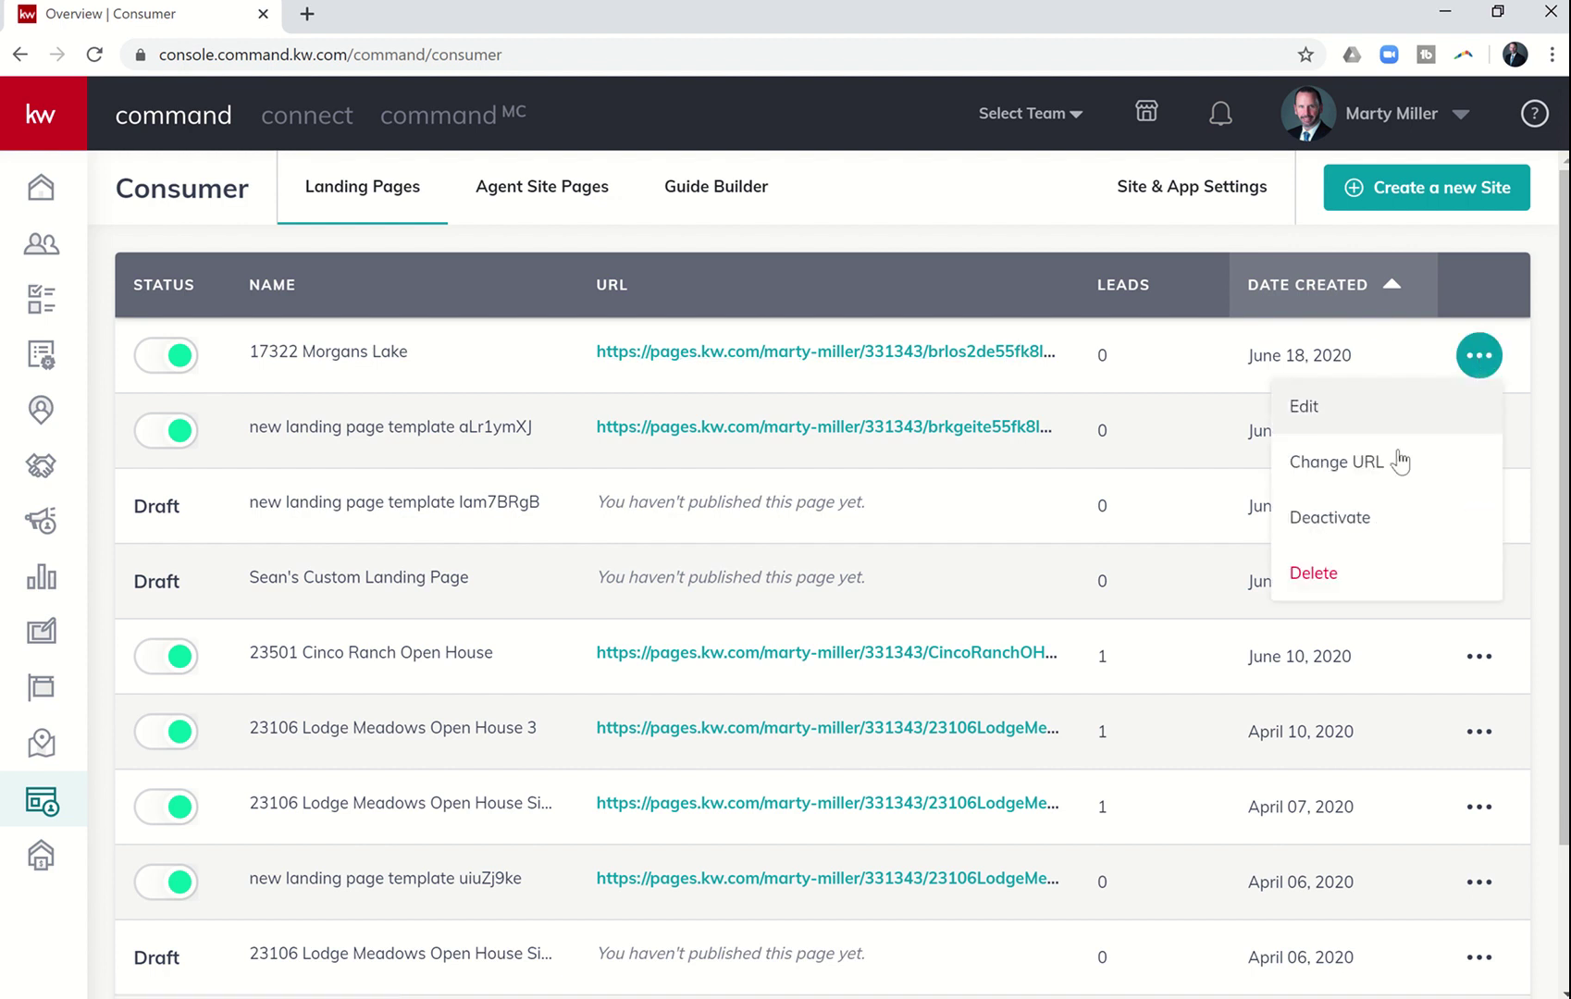
{"action": "left_click", "coordinate": [1368, 464]}
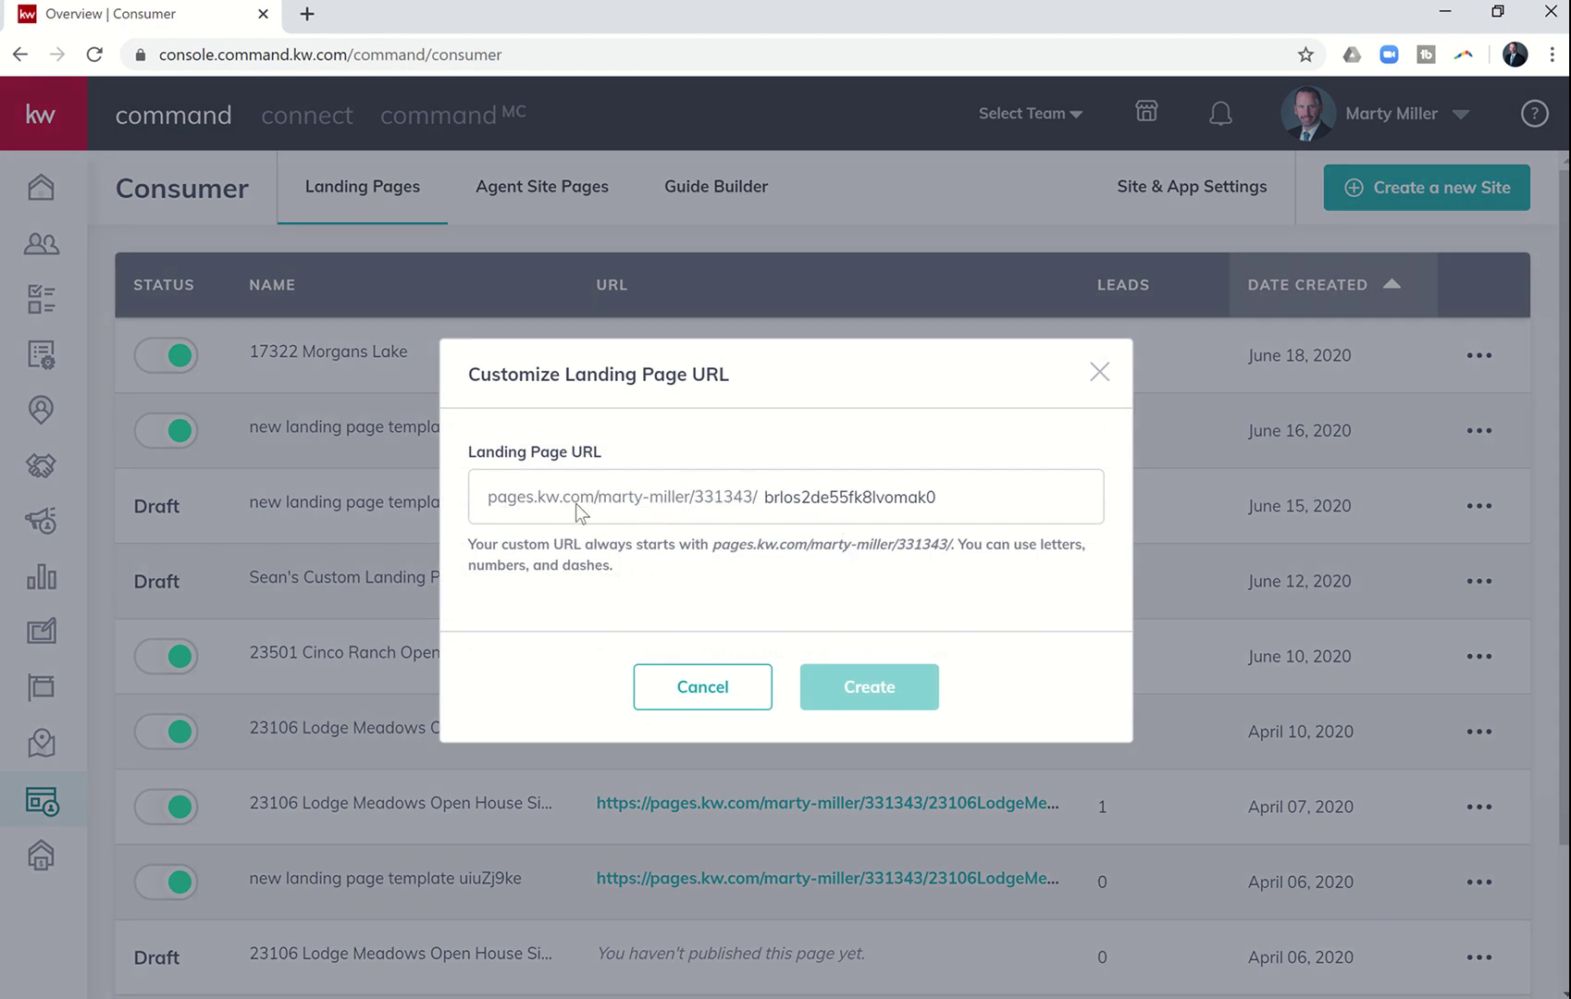
{"action": "left_click_drag", "start_coordinate": [769, 493], "coordinate": [958, 509]}
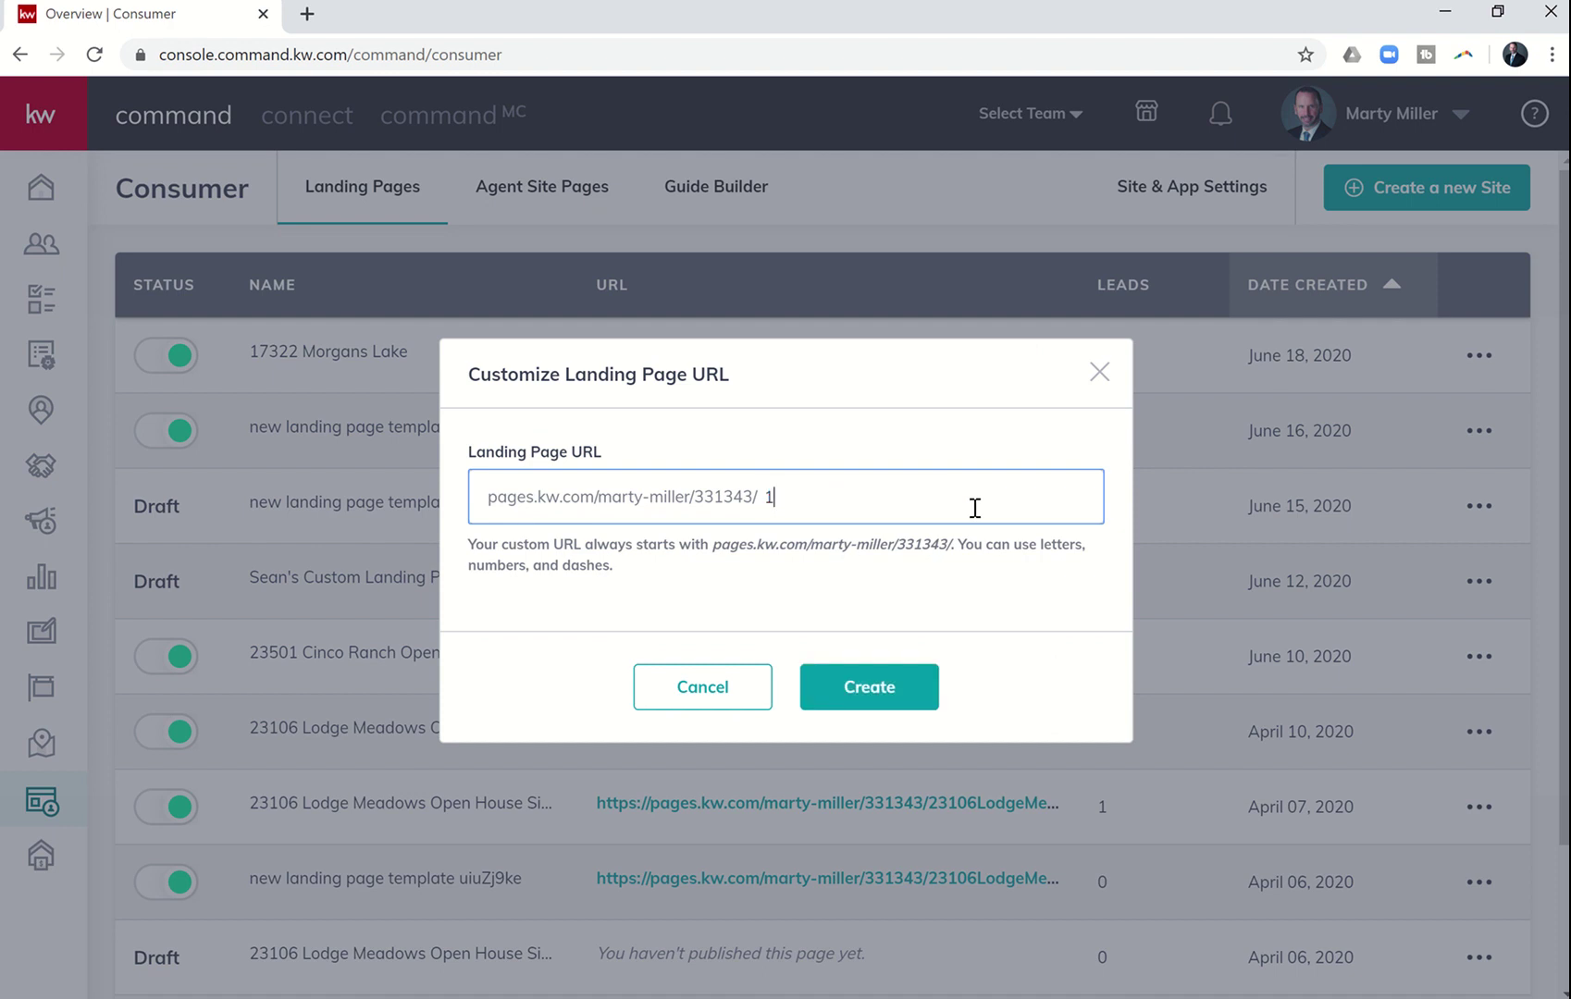
{"action": "left_click", "coordinate": [863, 703]}
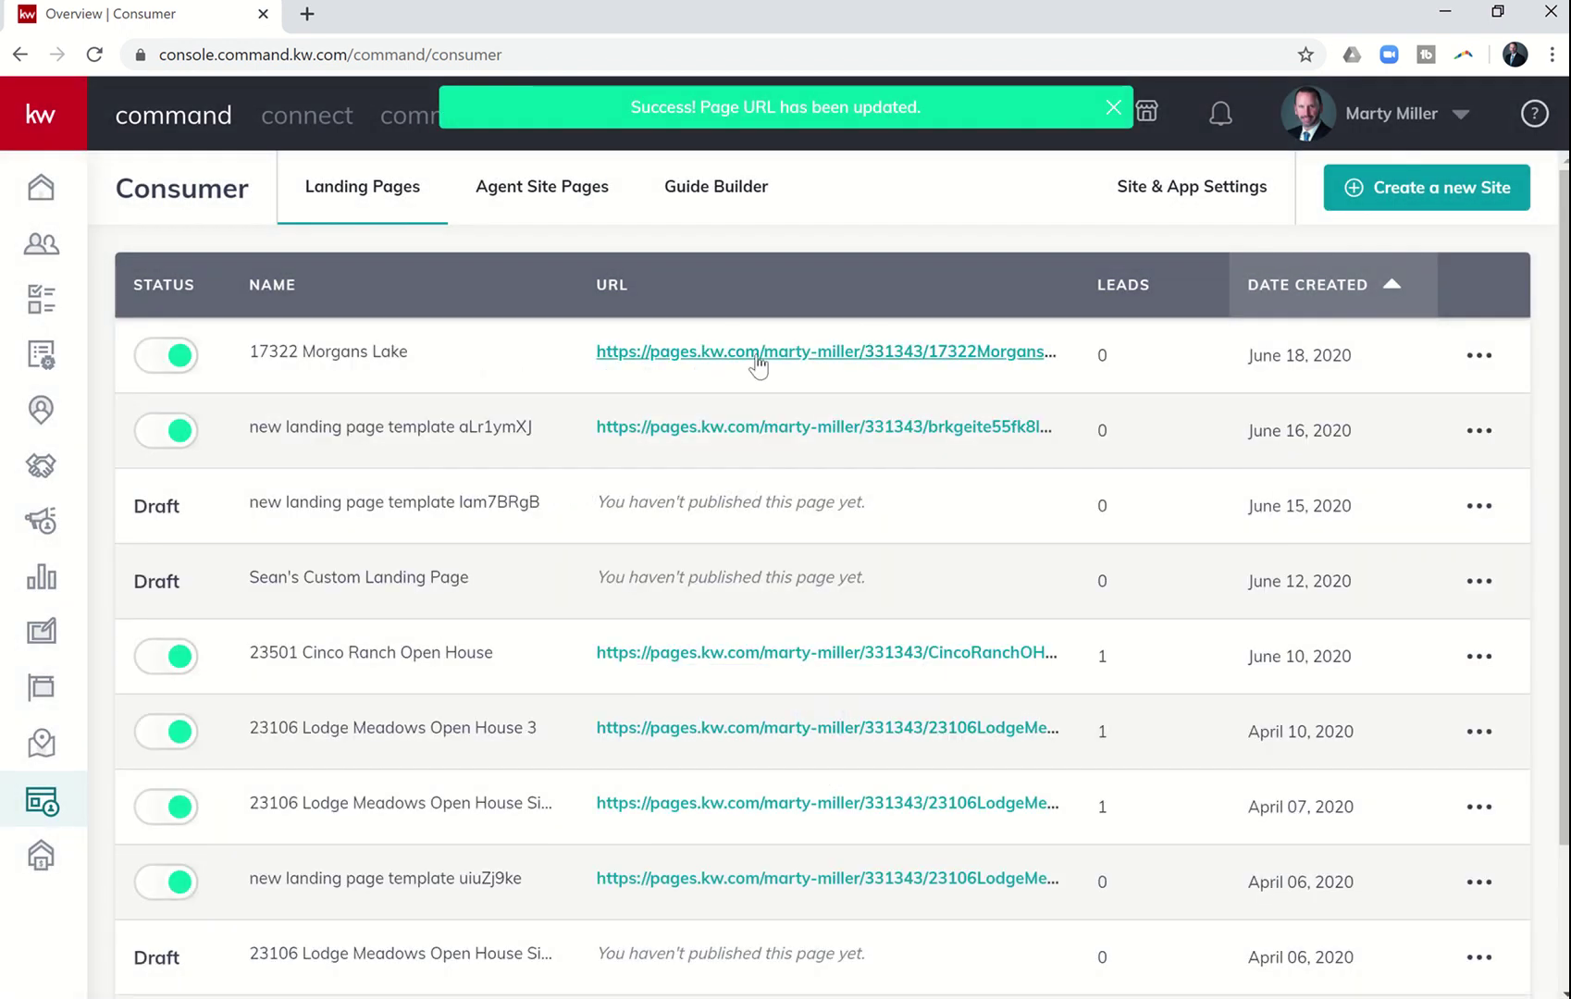
- Open the updated landing page in a new tab and copy its full address
{"action": "left_click", "coordinate": [764, 351]}
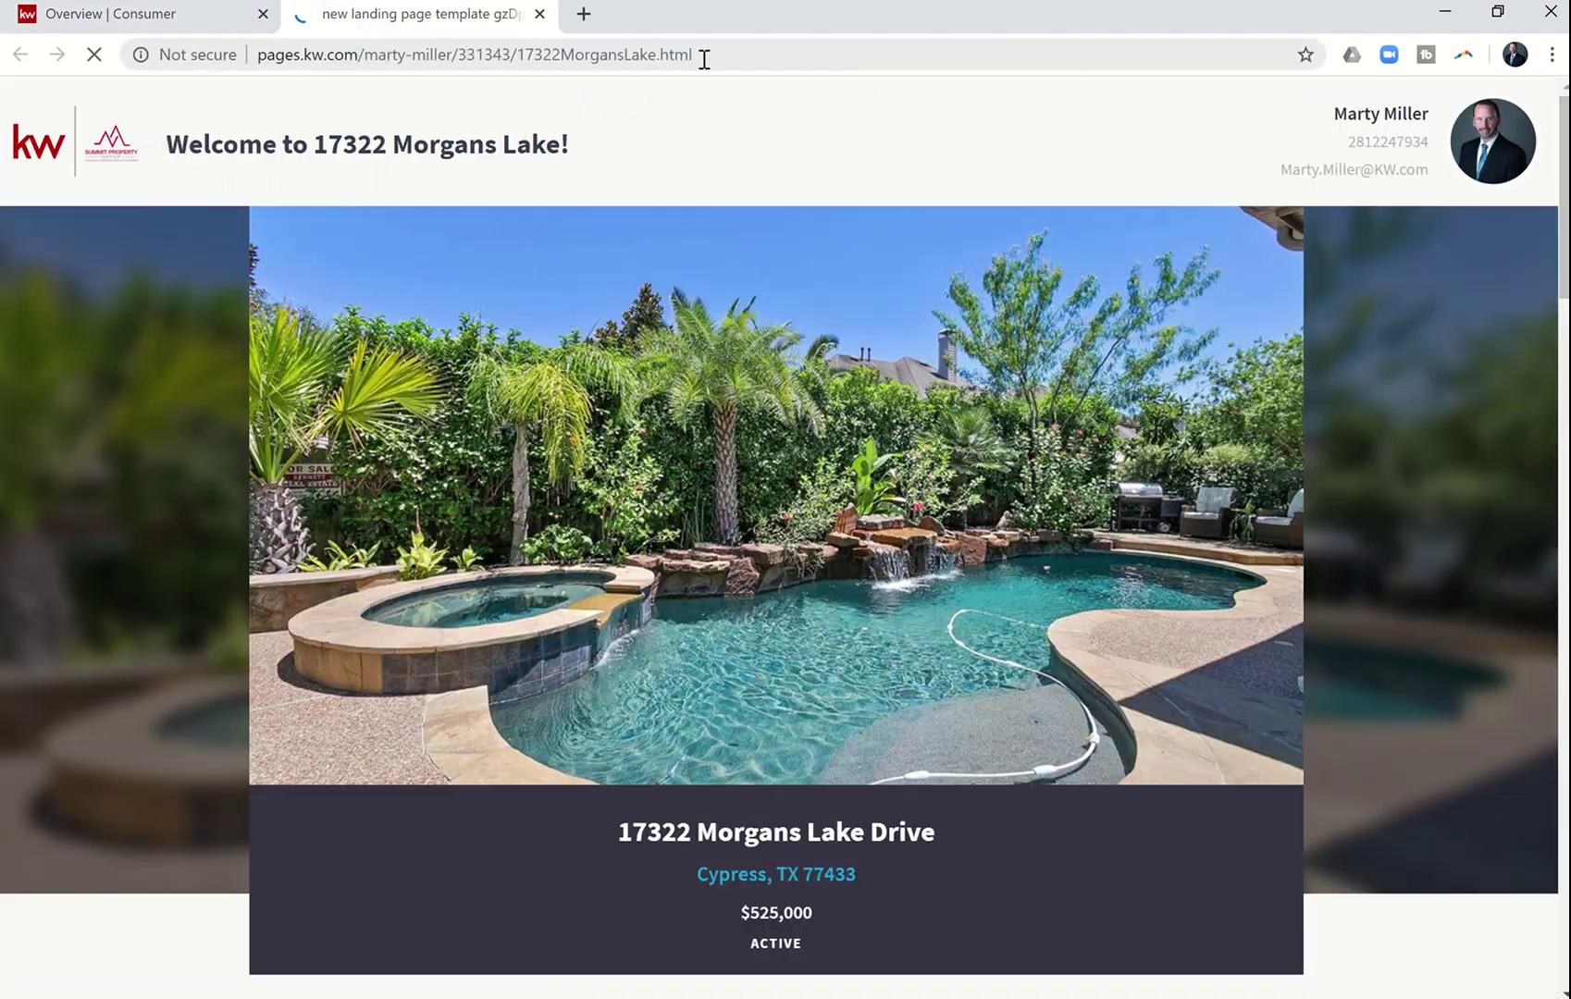
{"action": "left_click_drag", "start_coordinate": [719, 14], "coordinate": [656, 63]}
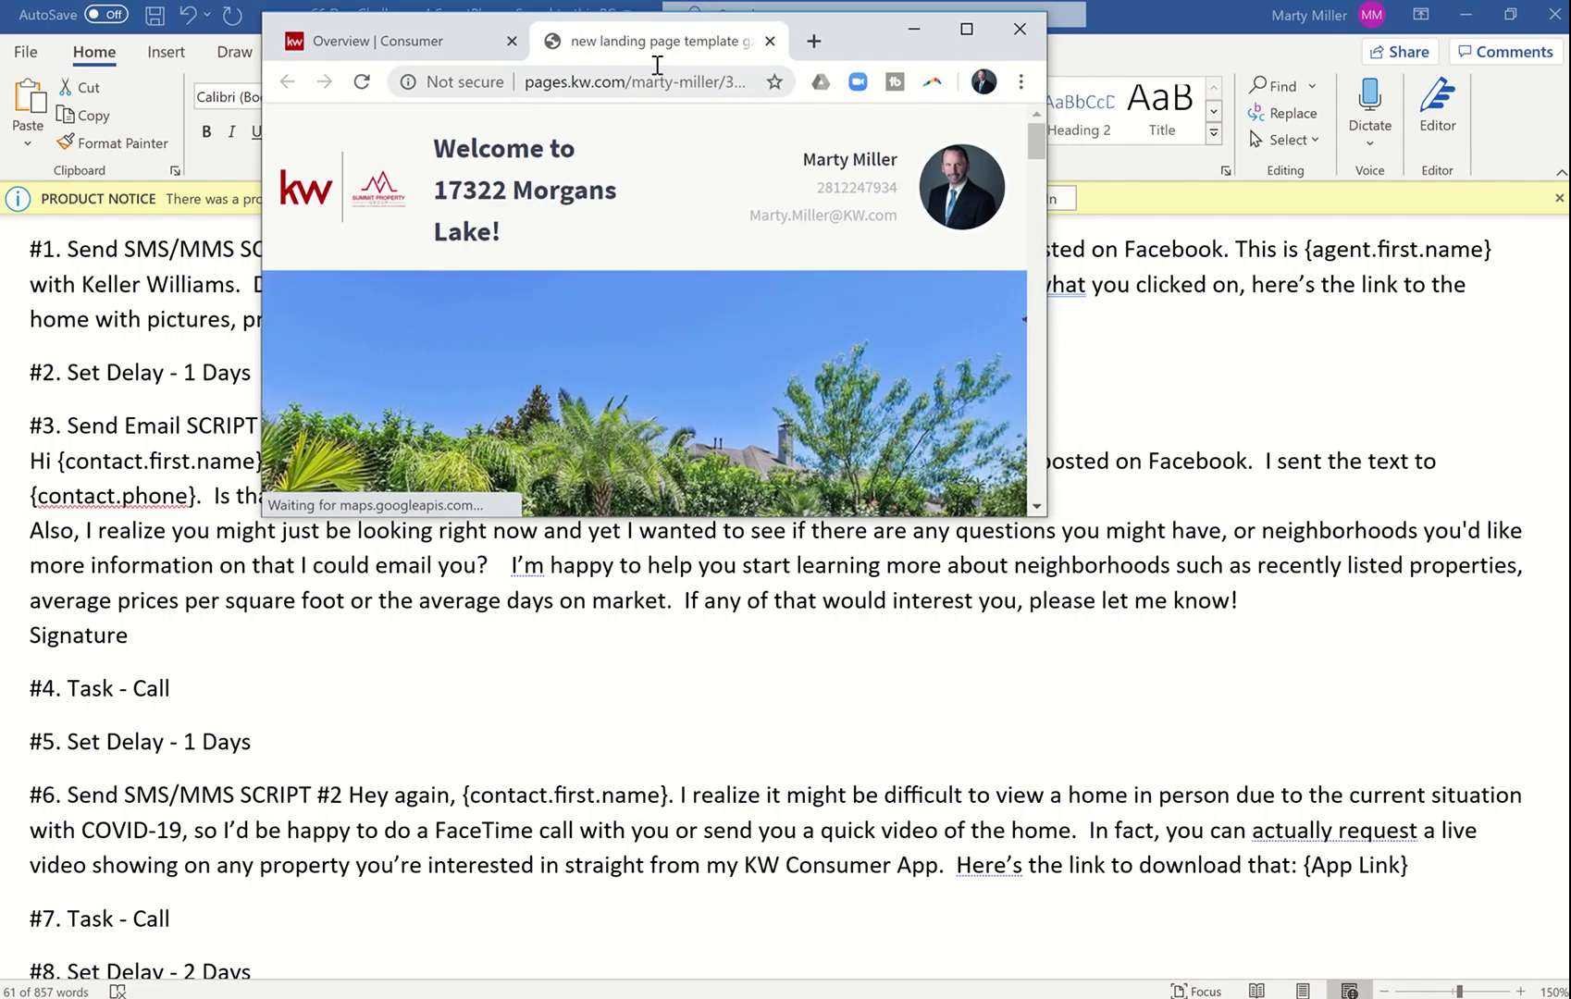
{"action": "left_click", "coordinate": [966, 25]}
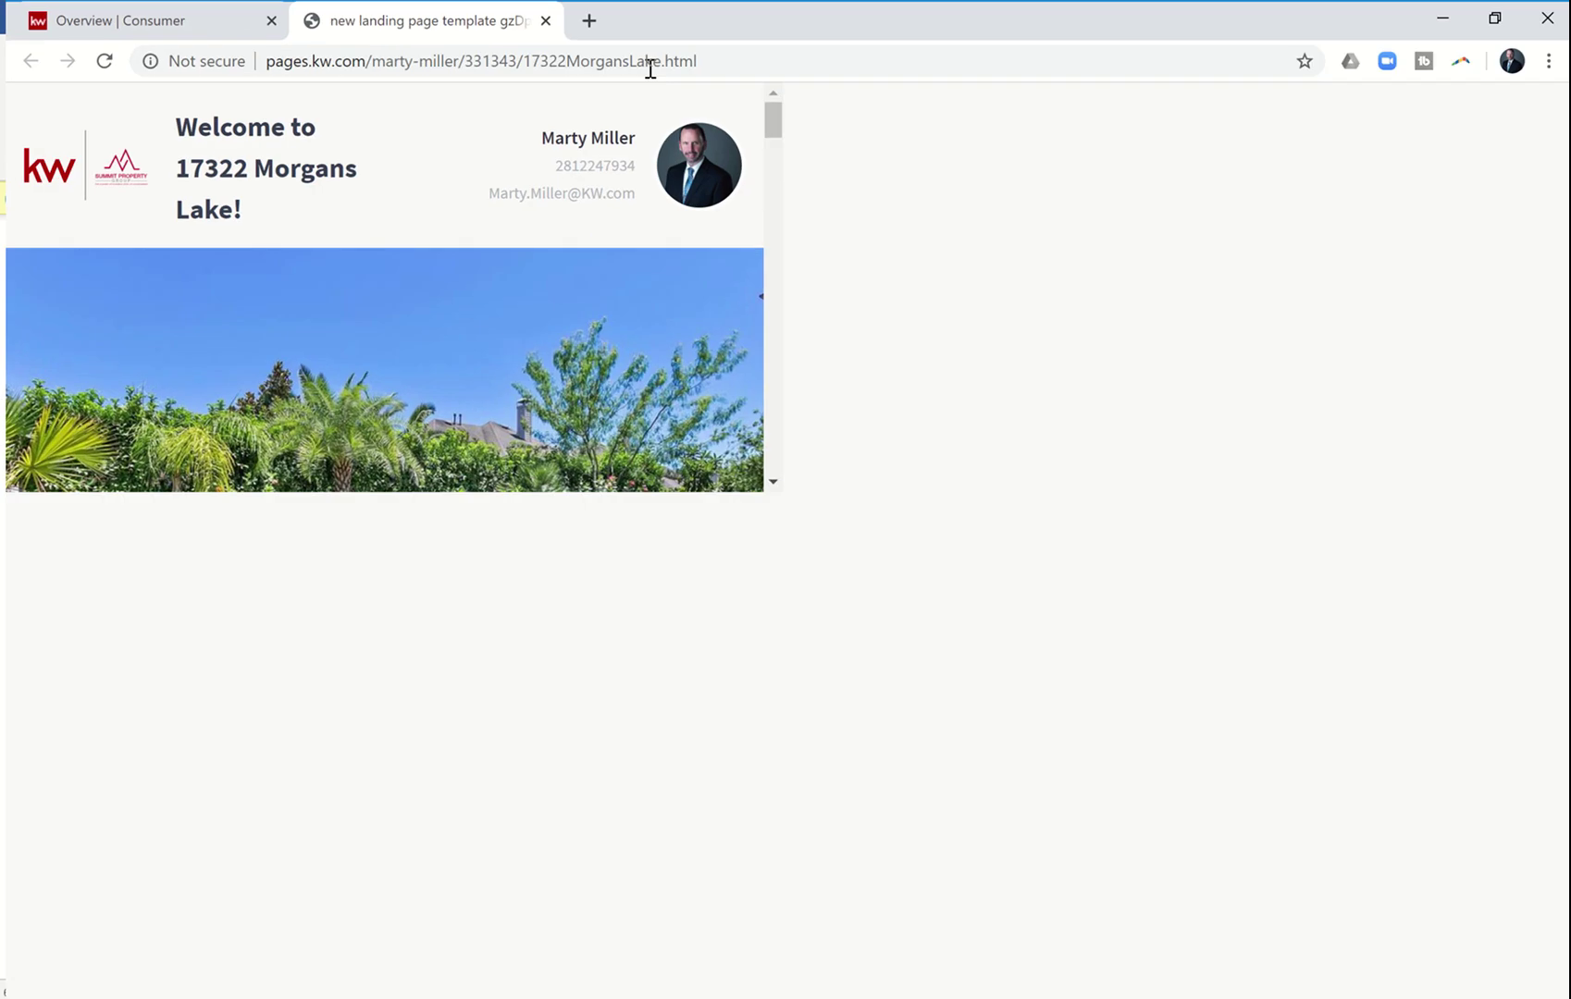
{"action": "left_click_drag", "start_coordinate": [709, 55], "coordinate": [221, 86]}
{"action": "key", "text": "ctrl+c"}
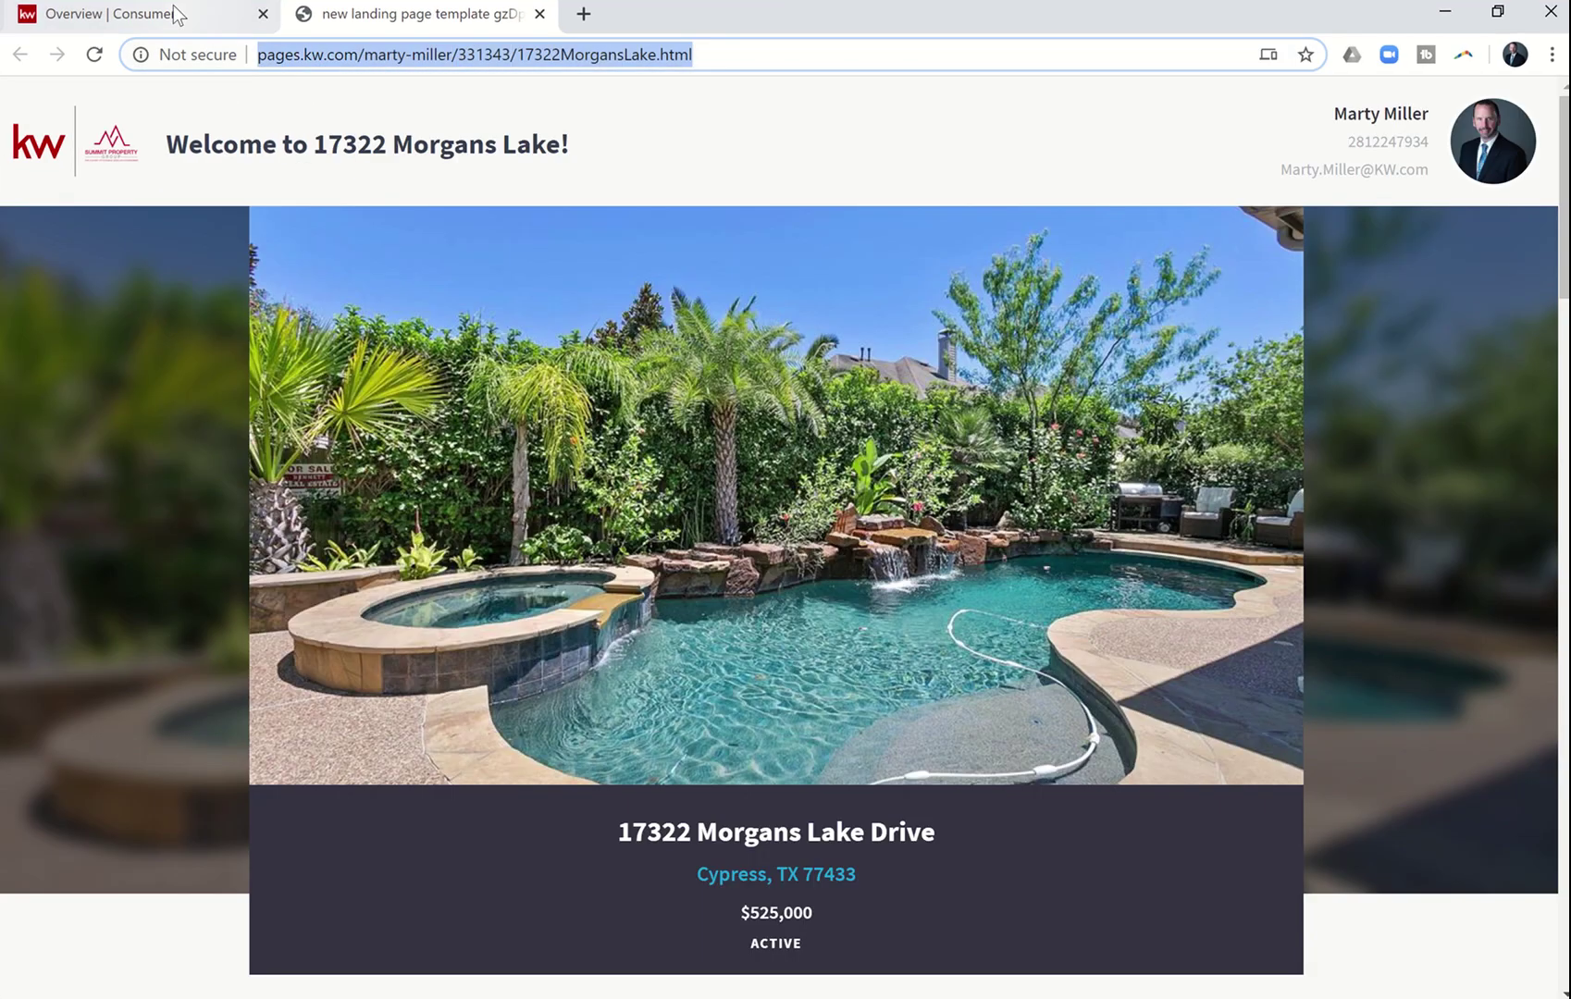
{"action": "left_click", "coordinate": [176, 13]}
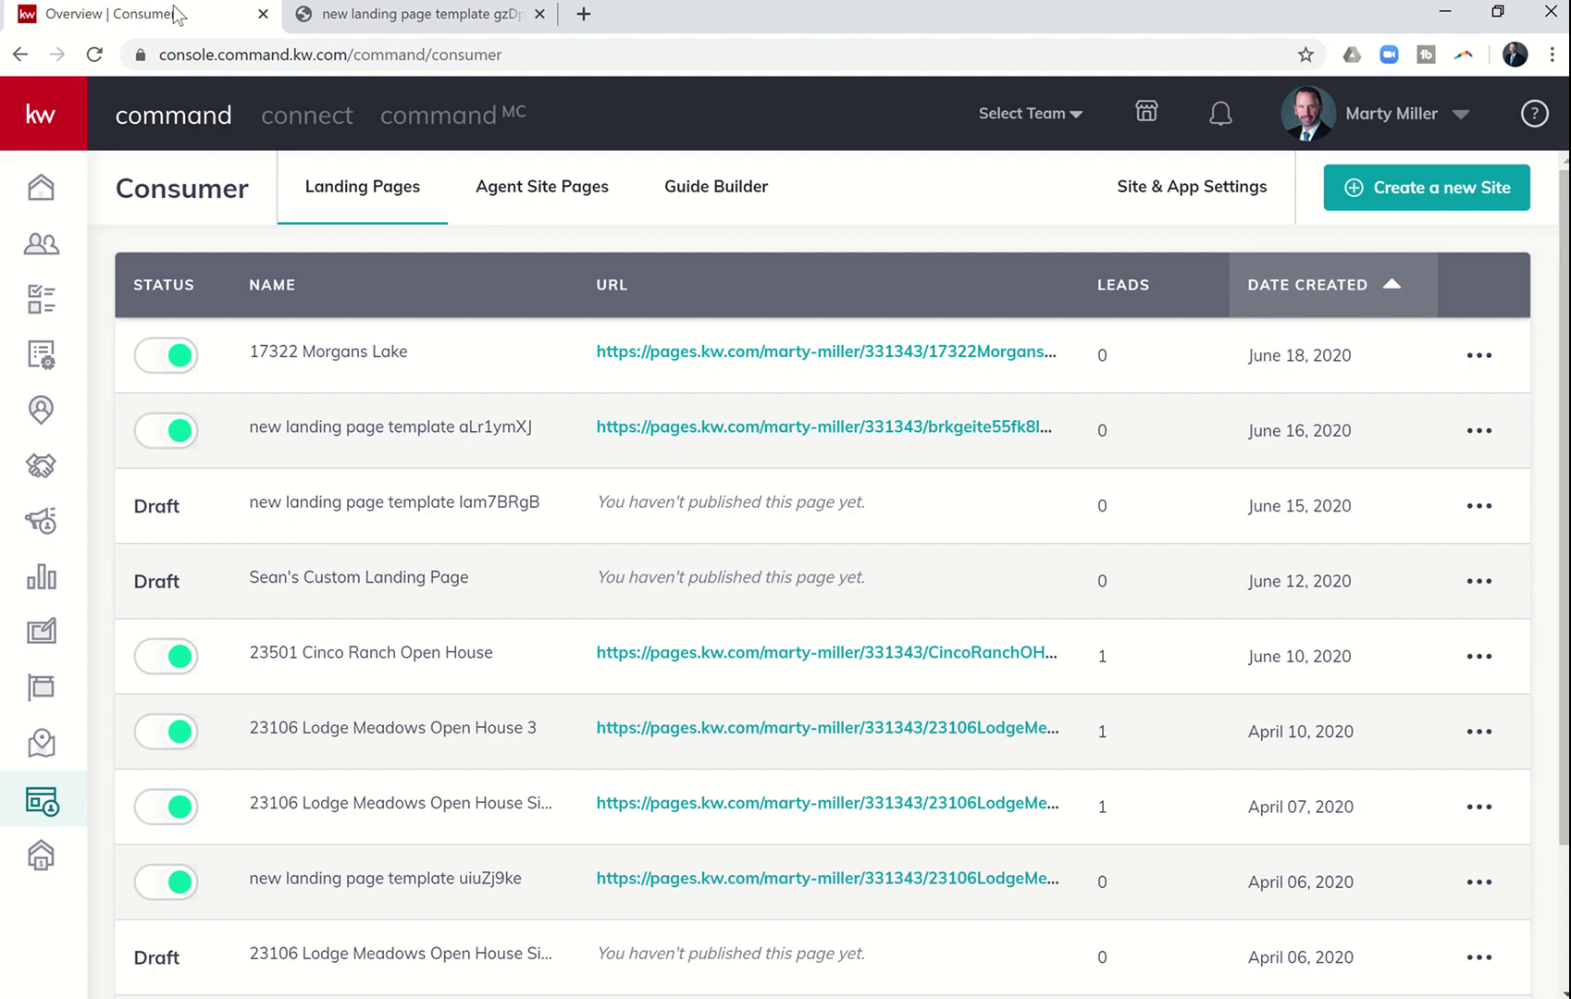
- Open '66 Day Challenge 4.0 FB Lead Follow Up' for editing from page 2 of the SmartPlans list
{"action": "left_click", "coordinate": [41, 354]}
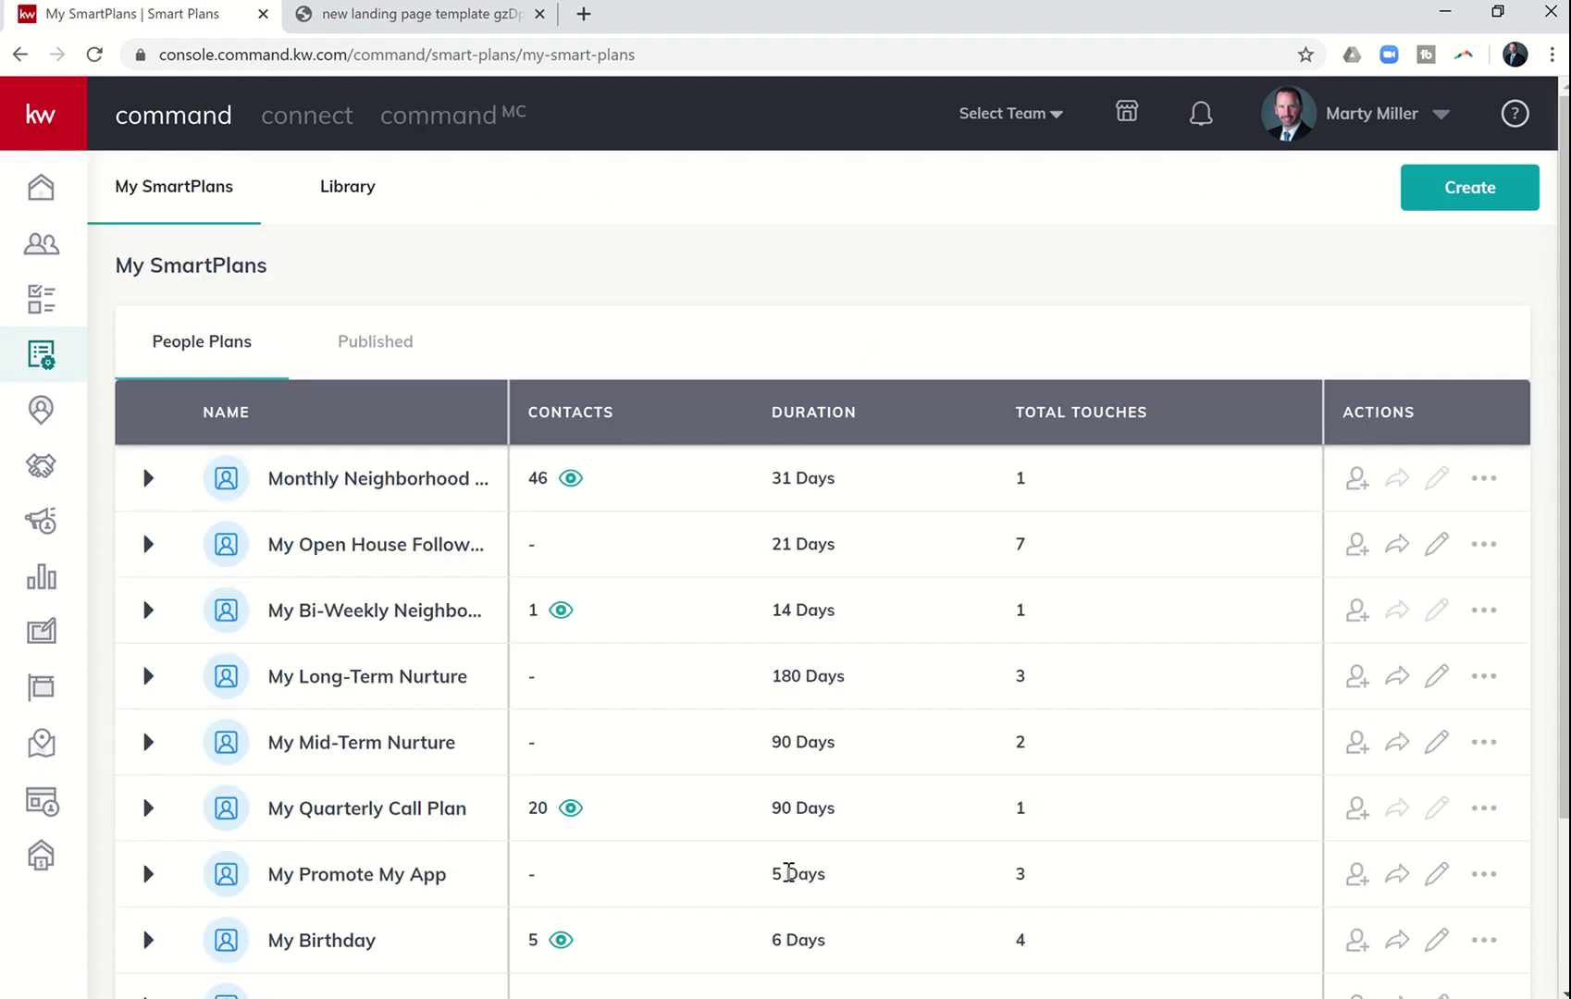
{"action": "scroll", "coordinate": [841, 841], "scroll_direction": "down", "scroll_amount": 2}
{"action": "left_click", "coordinate": [919, 920]}
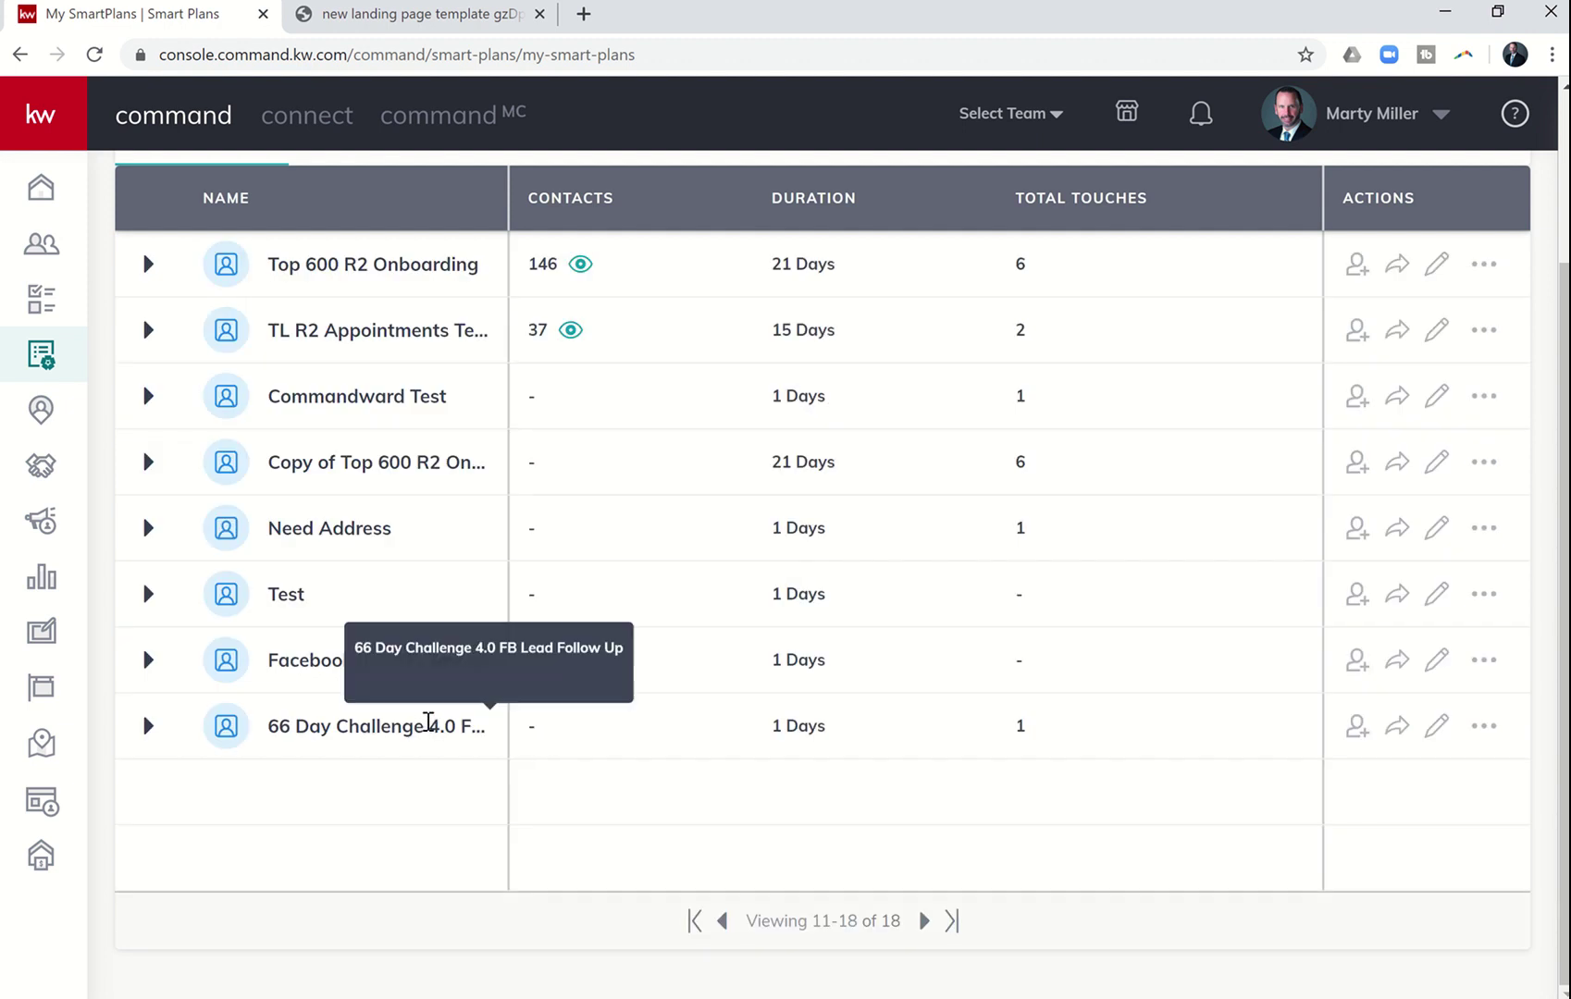
{"action": "left_click", "coordinate": [1433, 727]}
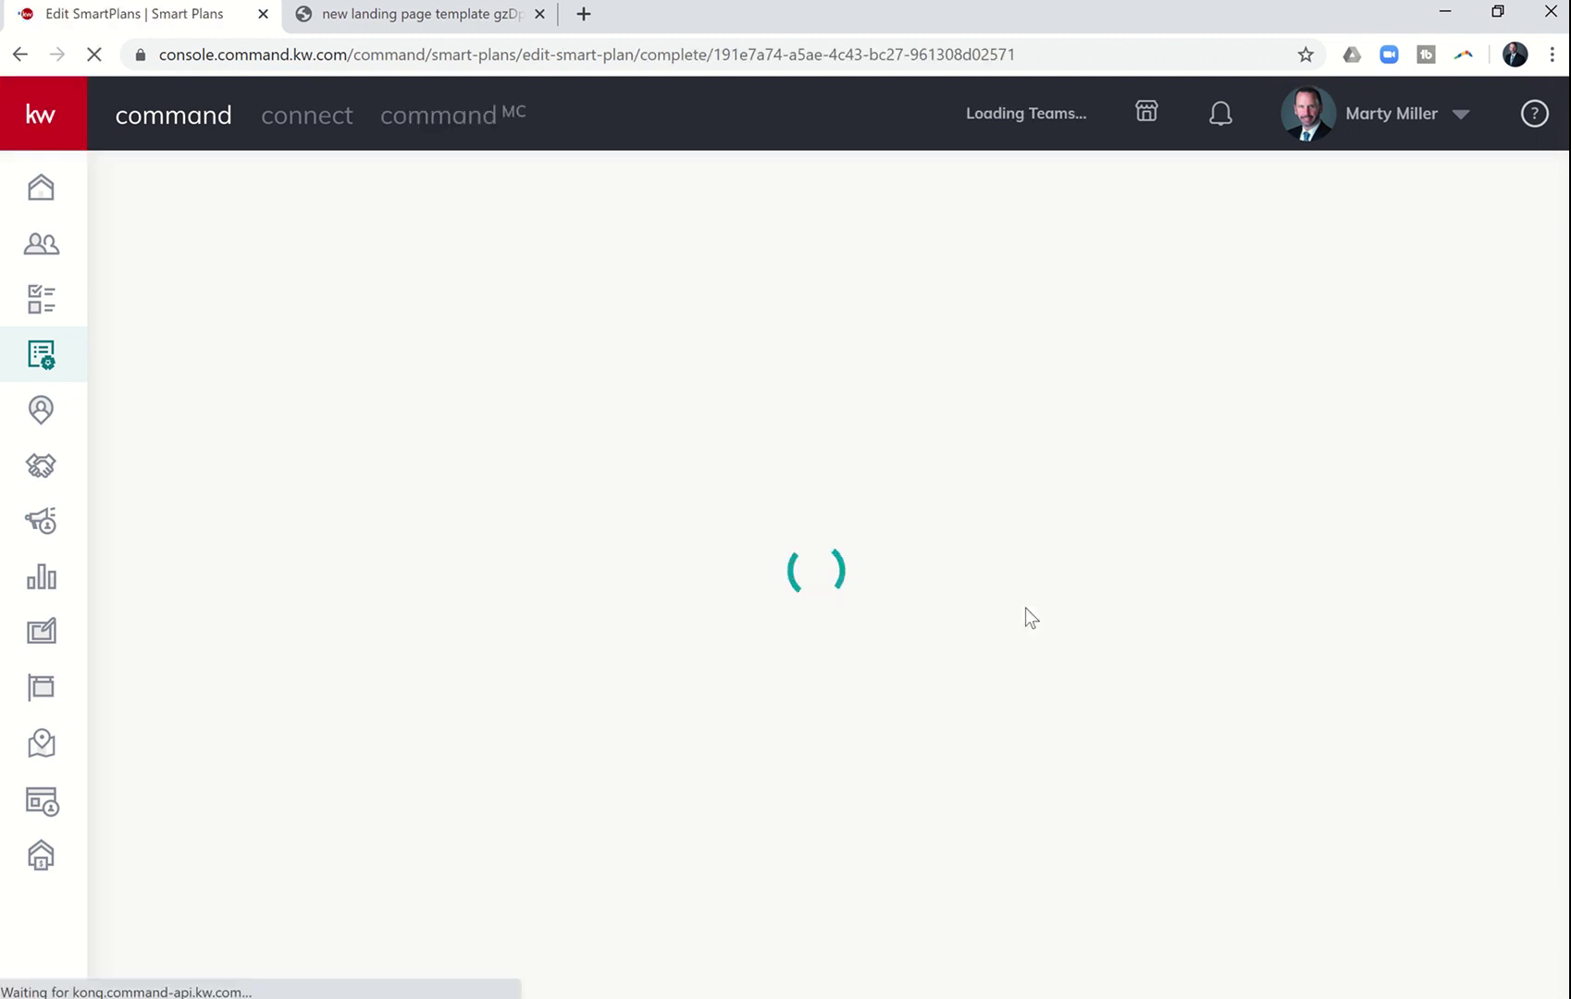
{"action": "scroll", "coordinate": [602, 628], "scroll_direction": "down", "scroll_amount": 1}
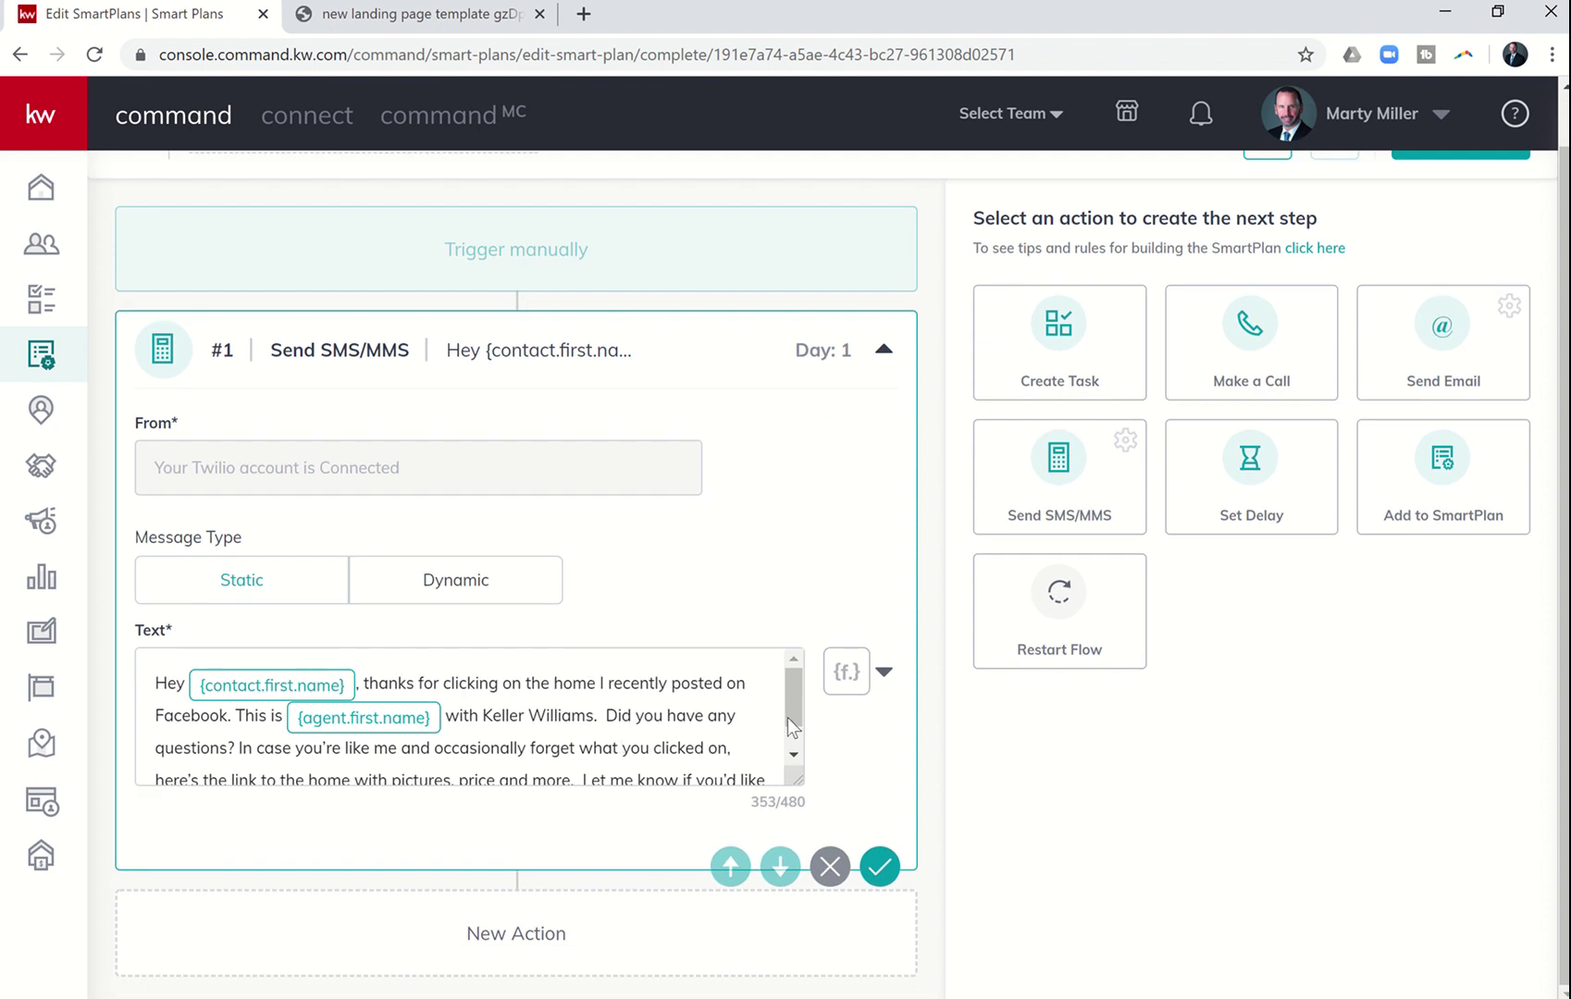
{"action": "left_click_drag", "start_coordinate": [793, 714], "coordinate": [792, 735]}
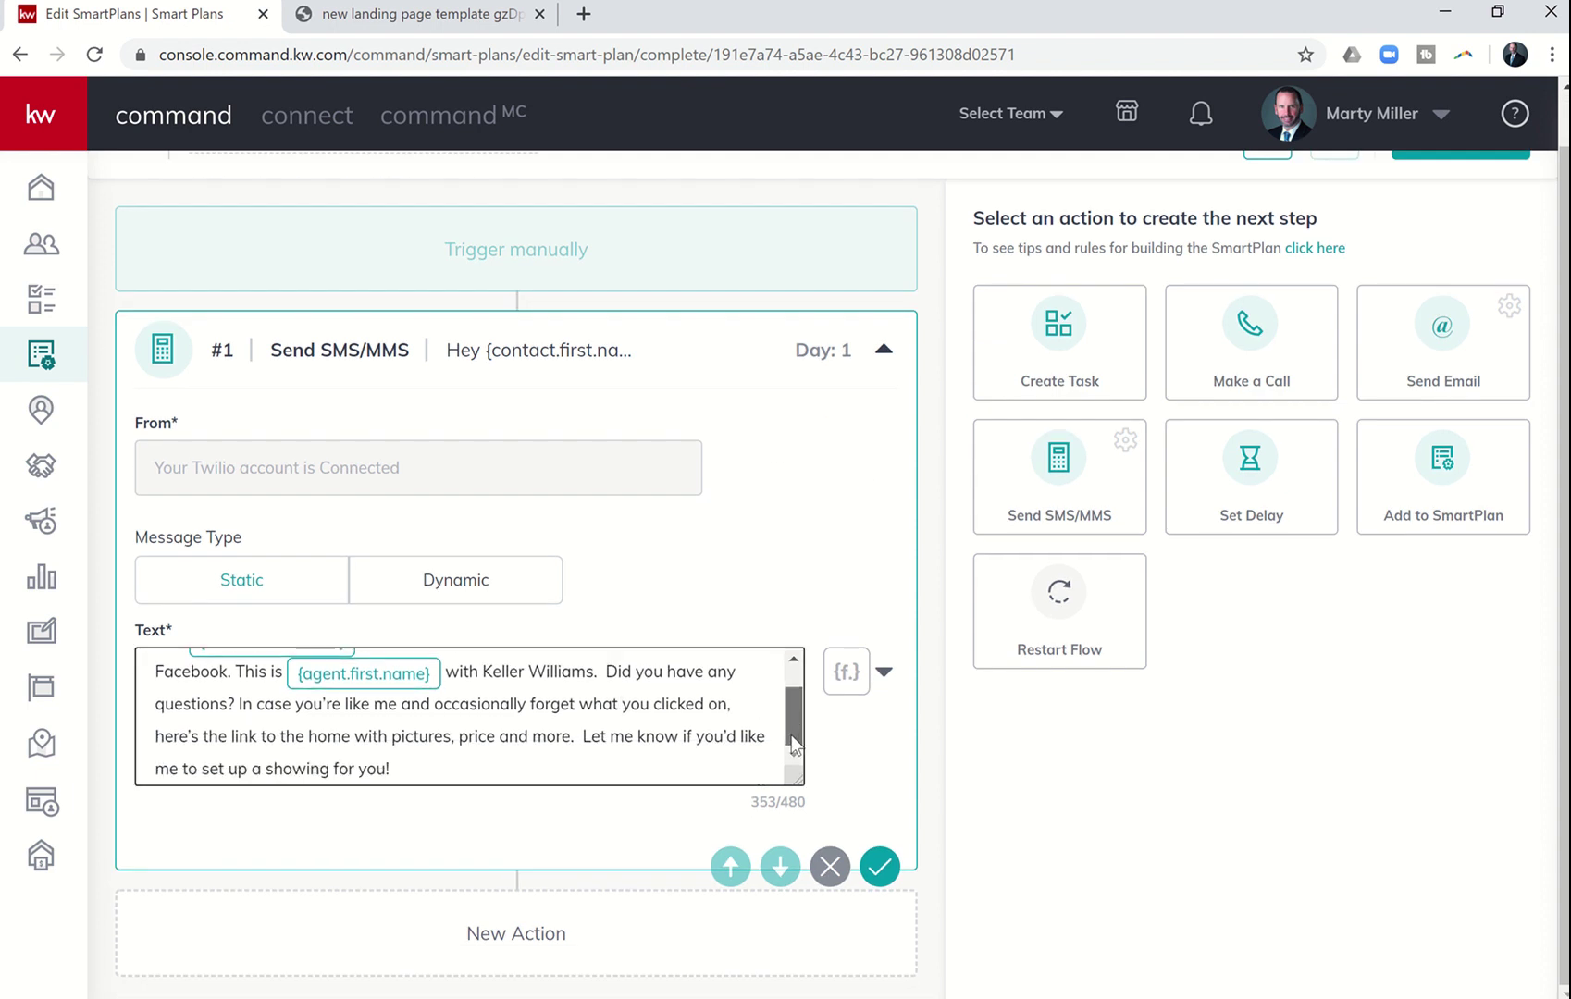
{"action": "left_click", "coordinate": [583, 740]}
{"action": "key", "text": "ctrl+v"}
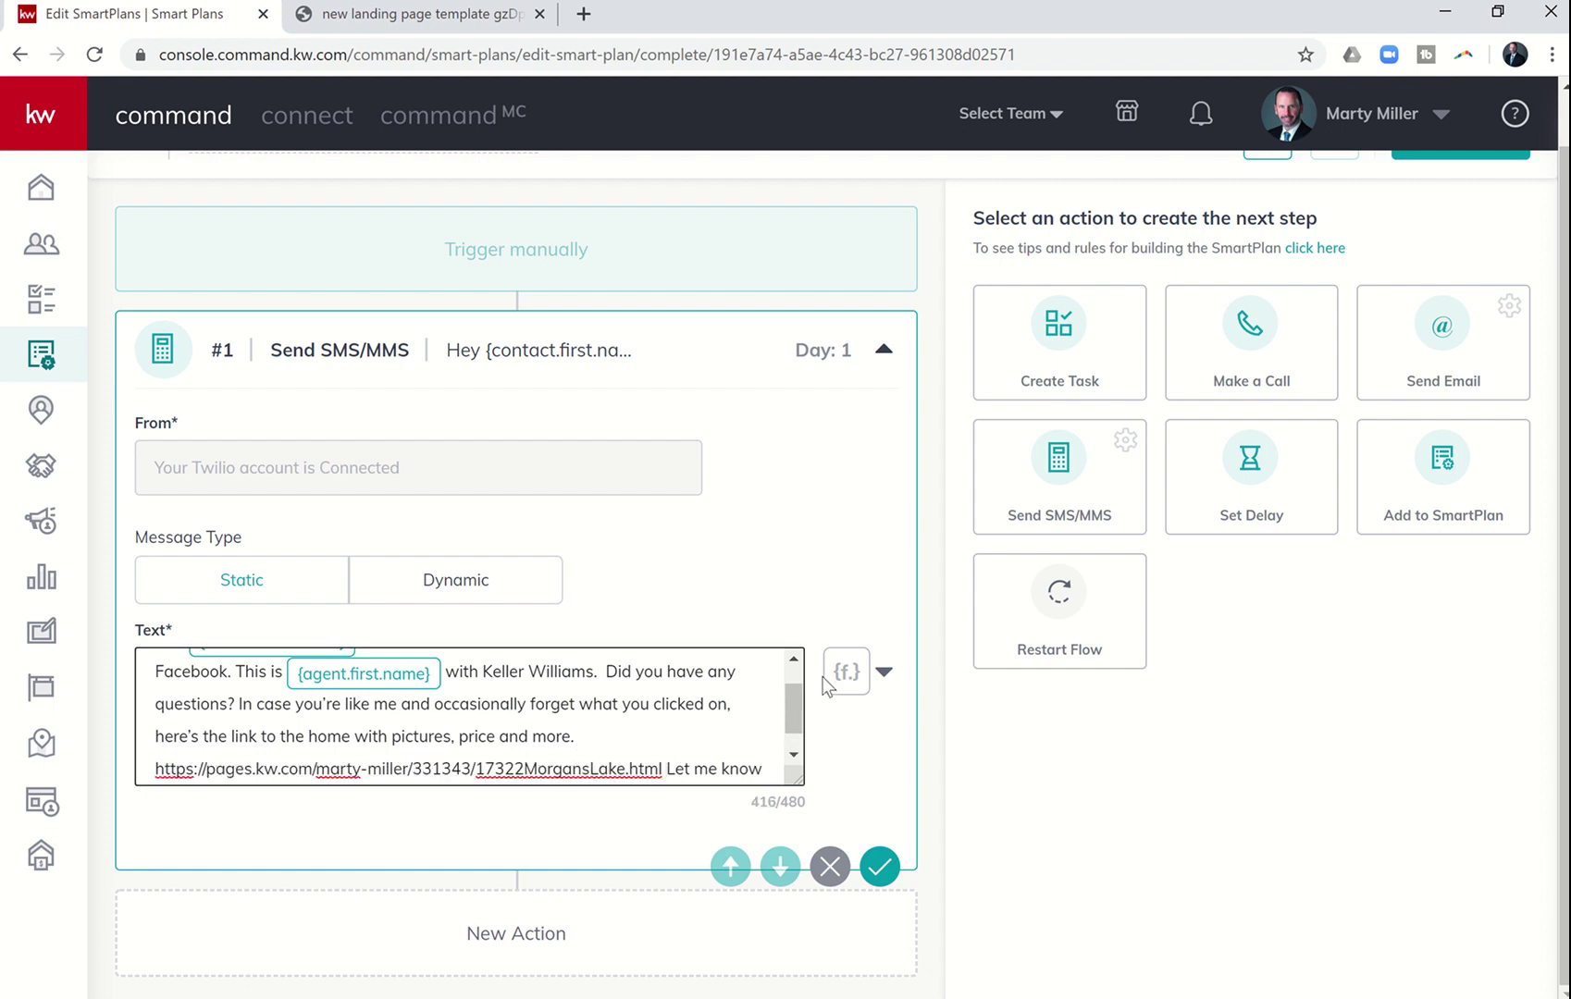
{"action": "scroll", "coordinate": [798, 712], "scroll_direction": "down", "scroll_amount": 2}
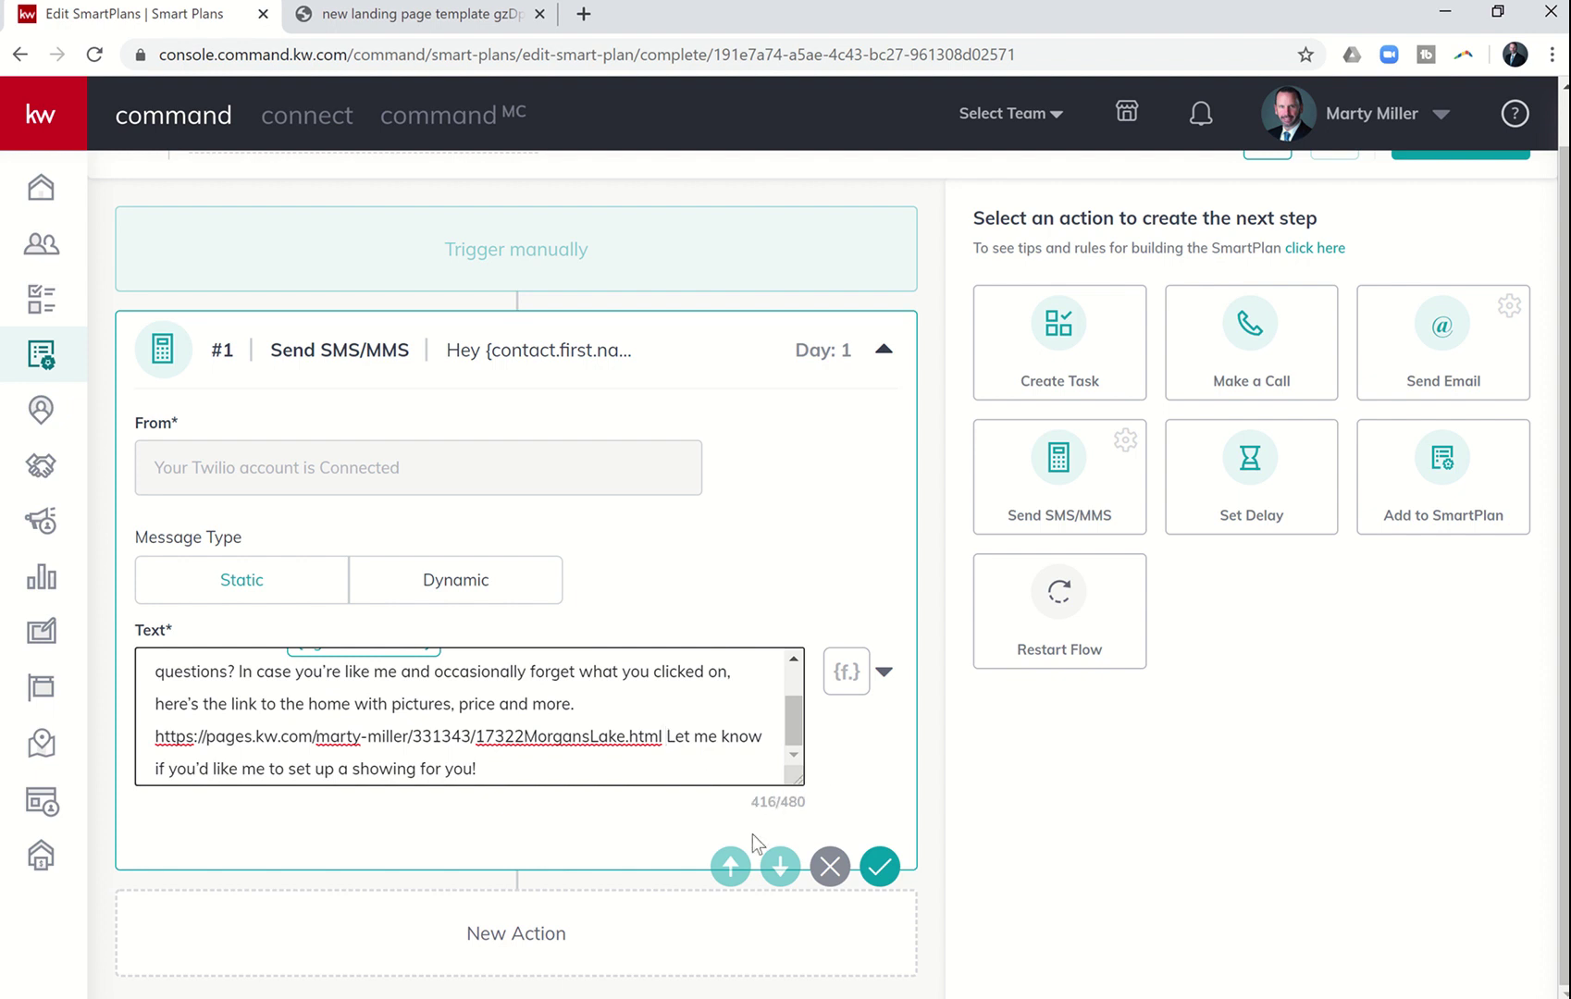
{"action": "scroll", "coordinate": [699, 740], "scroll_direction": "up", "scroll_amount": 2}
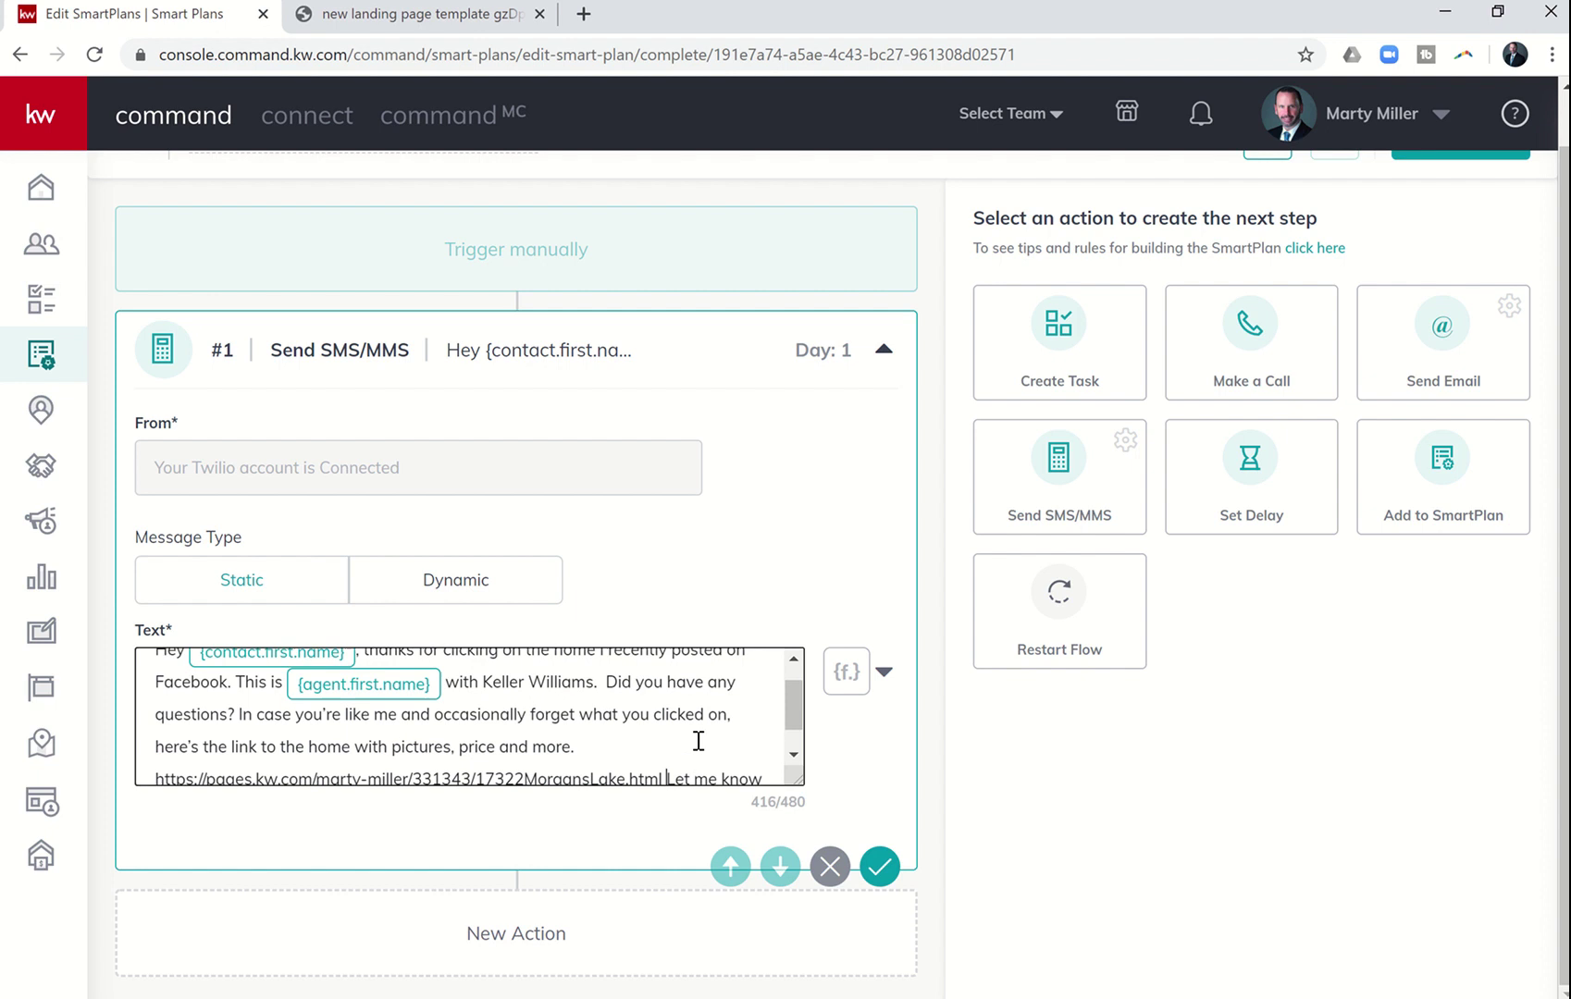
{"action": "scroll", "coordinate": [699, 740], "scroll_direction": "down", "scroll_amount": 3}
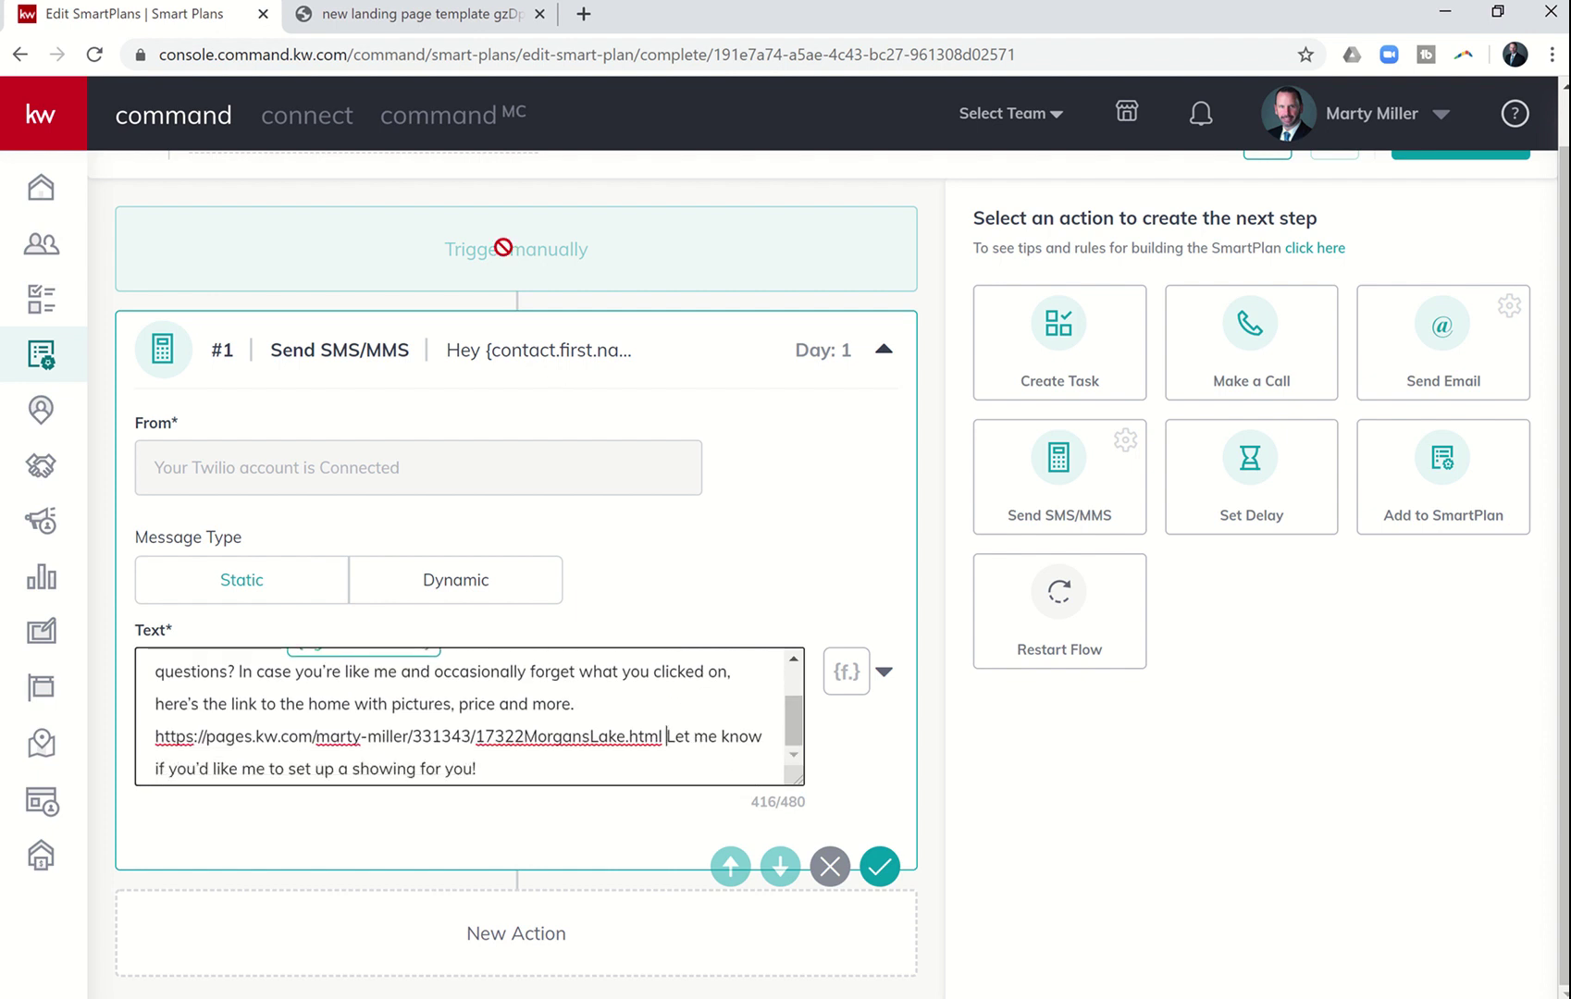
- Check the Word script document and add a delay step after the first SMS
{"action": "key", "text": "alt+Tab"}
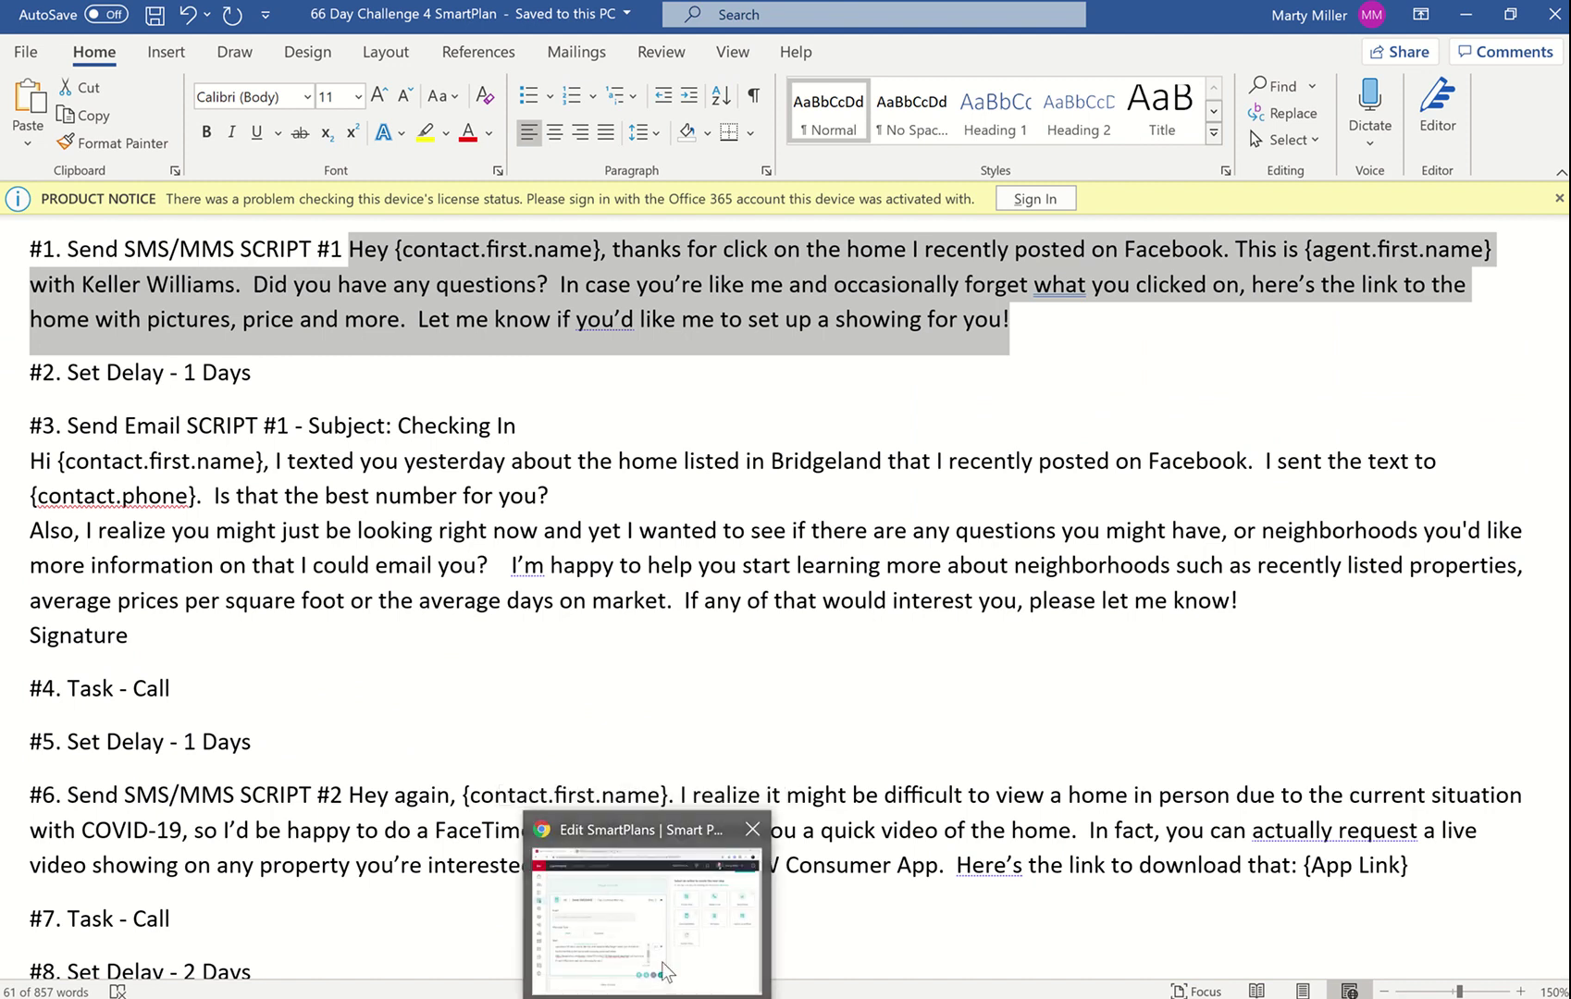
{"action": "left_click", "coordinate": [660, 969]}
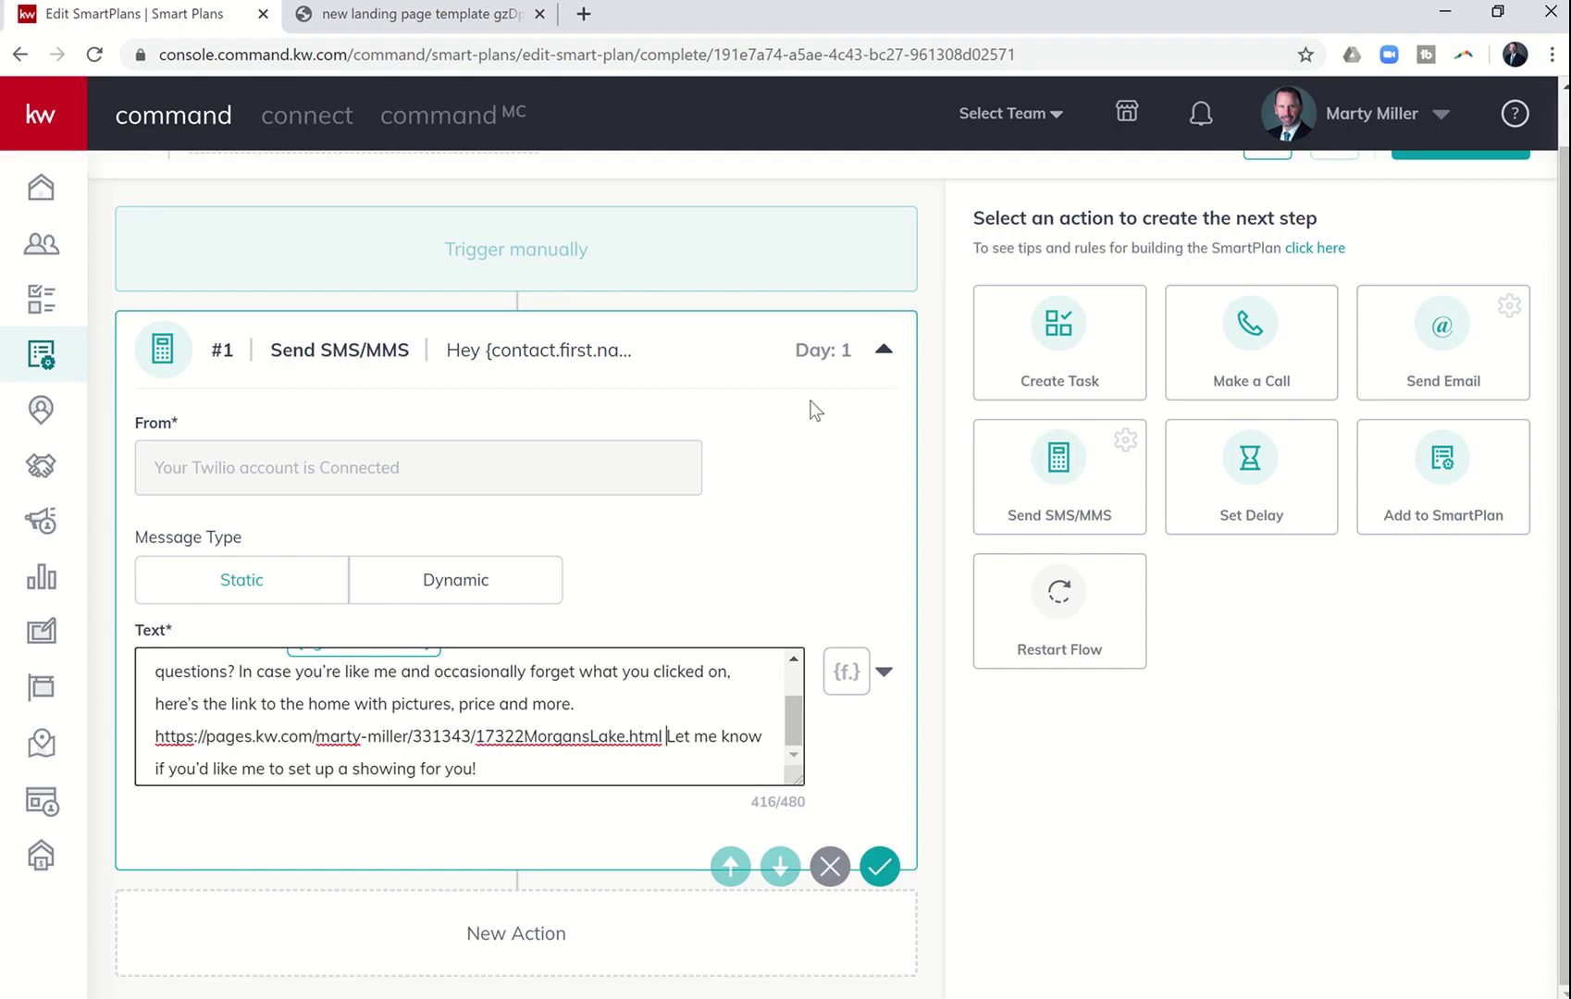
{"action": "left_click", "coordinate": [1231, 480]}
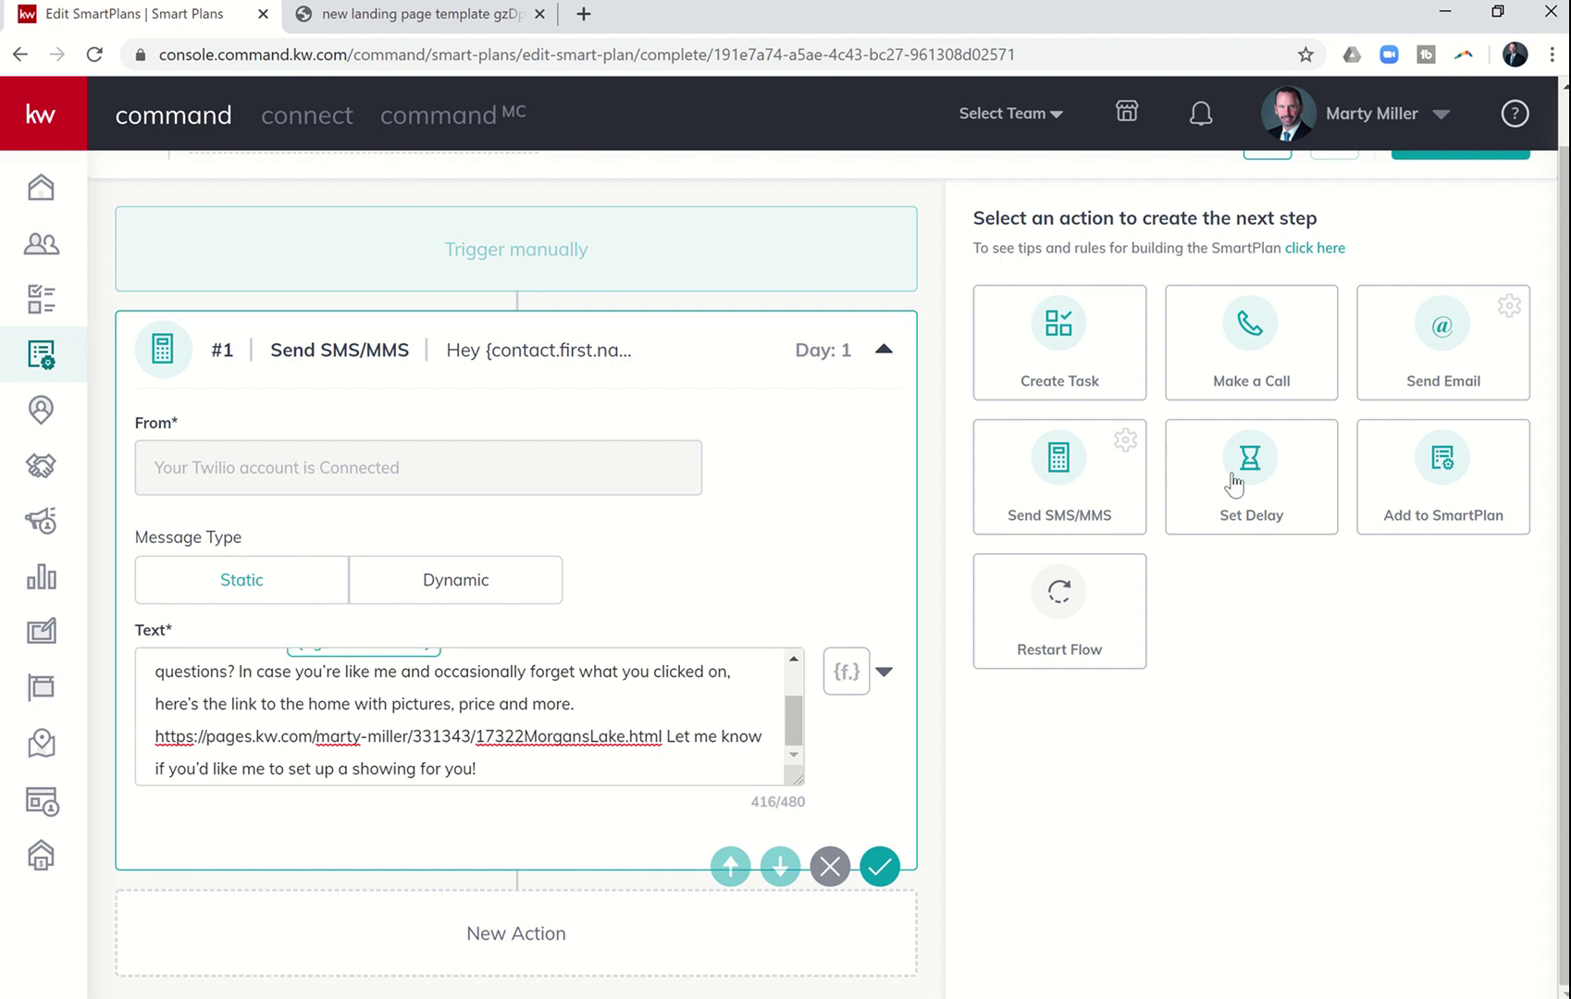
- Set the delay to 1 day and copy Email Script #1 from the Word document
{"action": "scroll", "coordinate": [800, 795], "scroll_direction": "down", "scroll_amount": 3}
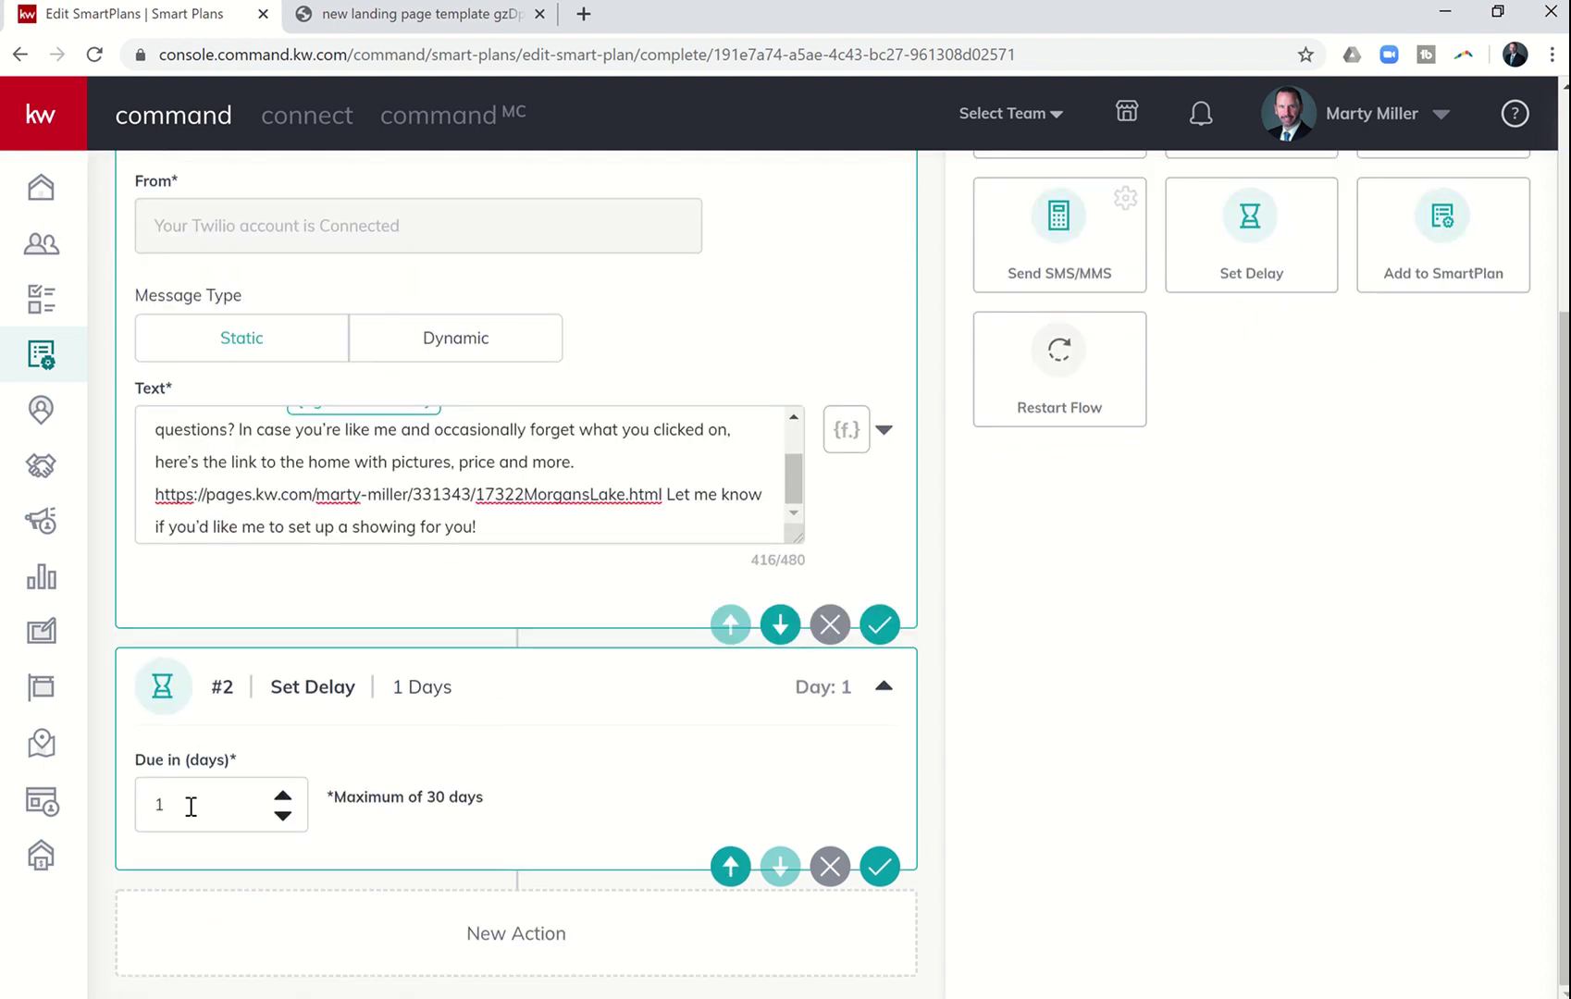
{"action": "left_click", "coordinate": [282, 815]}
{"action": "key", "text": "alt+Tab"}
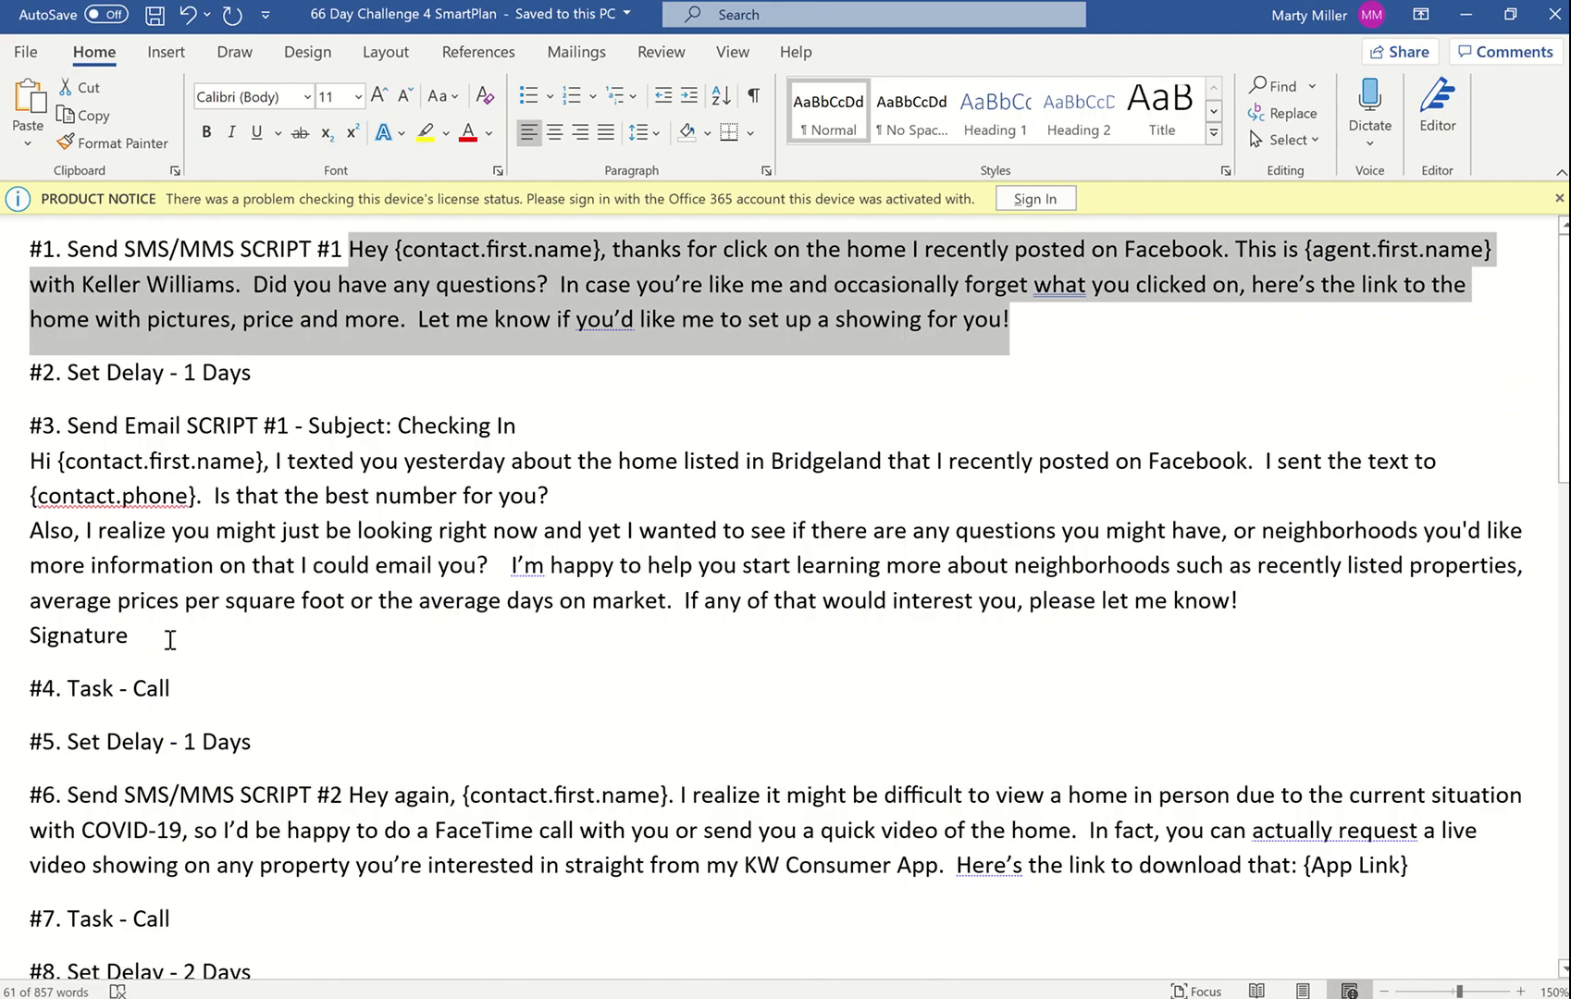
{"action": "mouse_move", "coordinate": [157, 640]}
{"action": "left_mouse_down"}
{"action": "mouse_move", "coordinate": [105, 583]}
{"action": "mouse_move", "coordinate": [60, 488]}
{"action": "mouse_move", "coordinate": [37, 479]}
{"action": "left_mouse_up"}
{"action": "key", "text": "ctrl+c"}
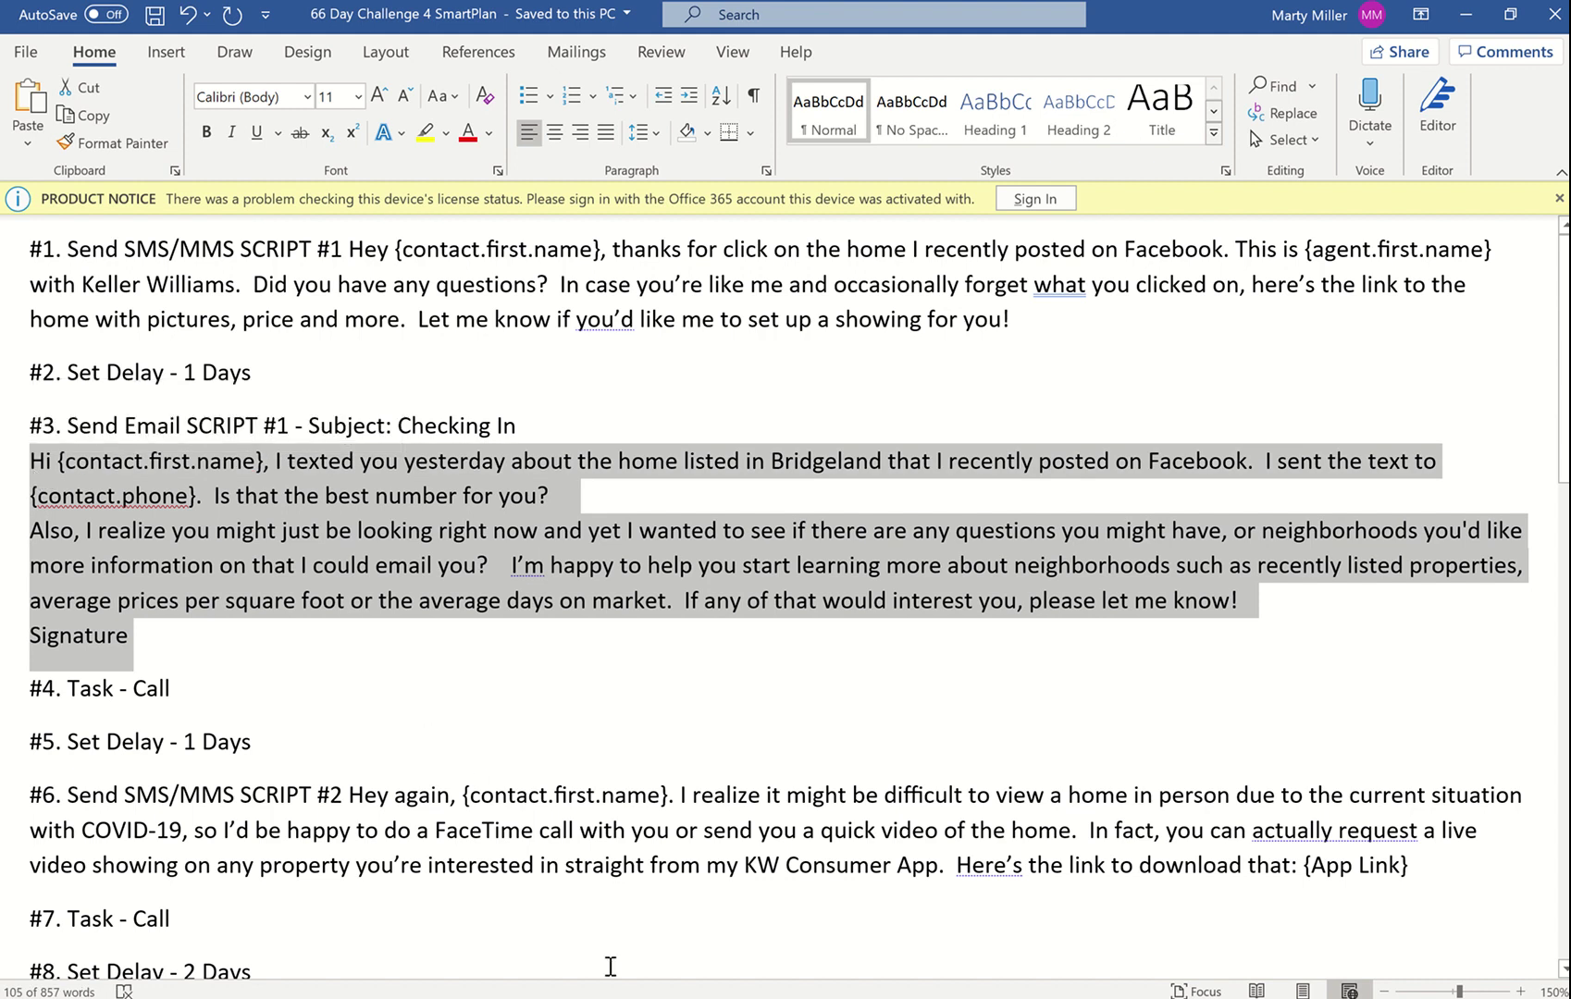
{"action": "key", "text": "alt+Tab"}
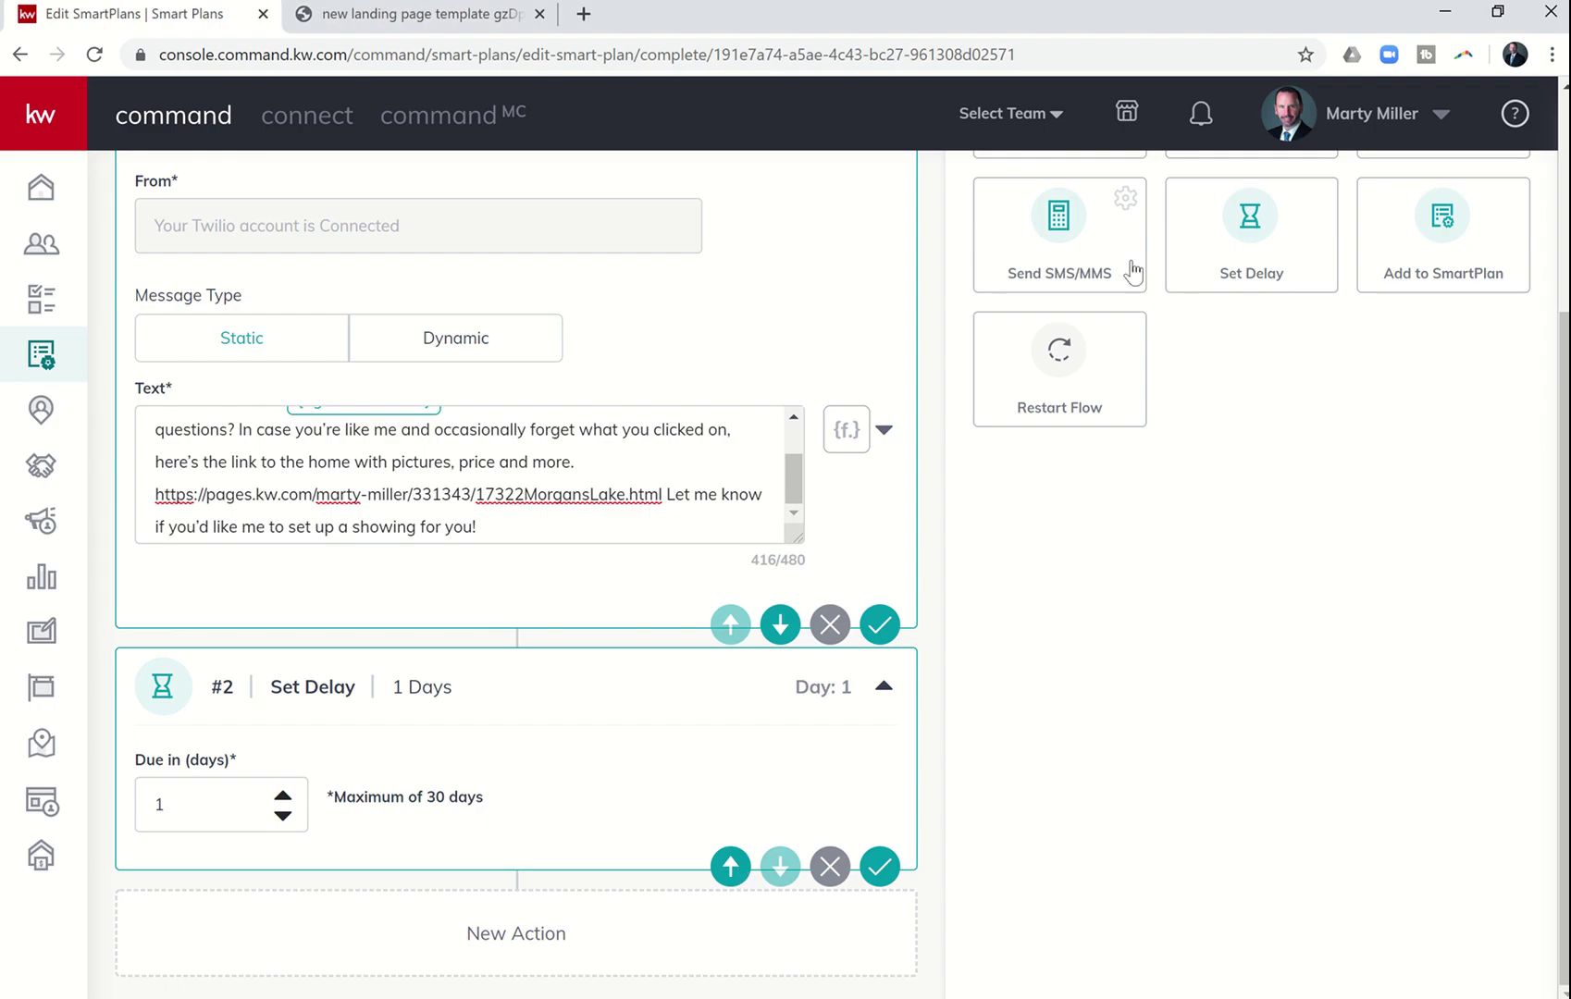
{"action": "scroll", "coordinate": [1132, 271], "scroll_direction": "up", "scroll_amount": 3}
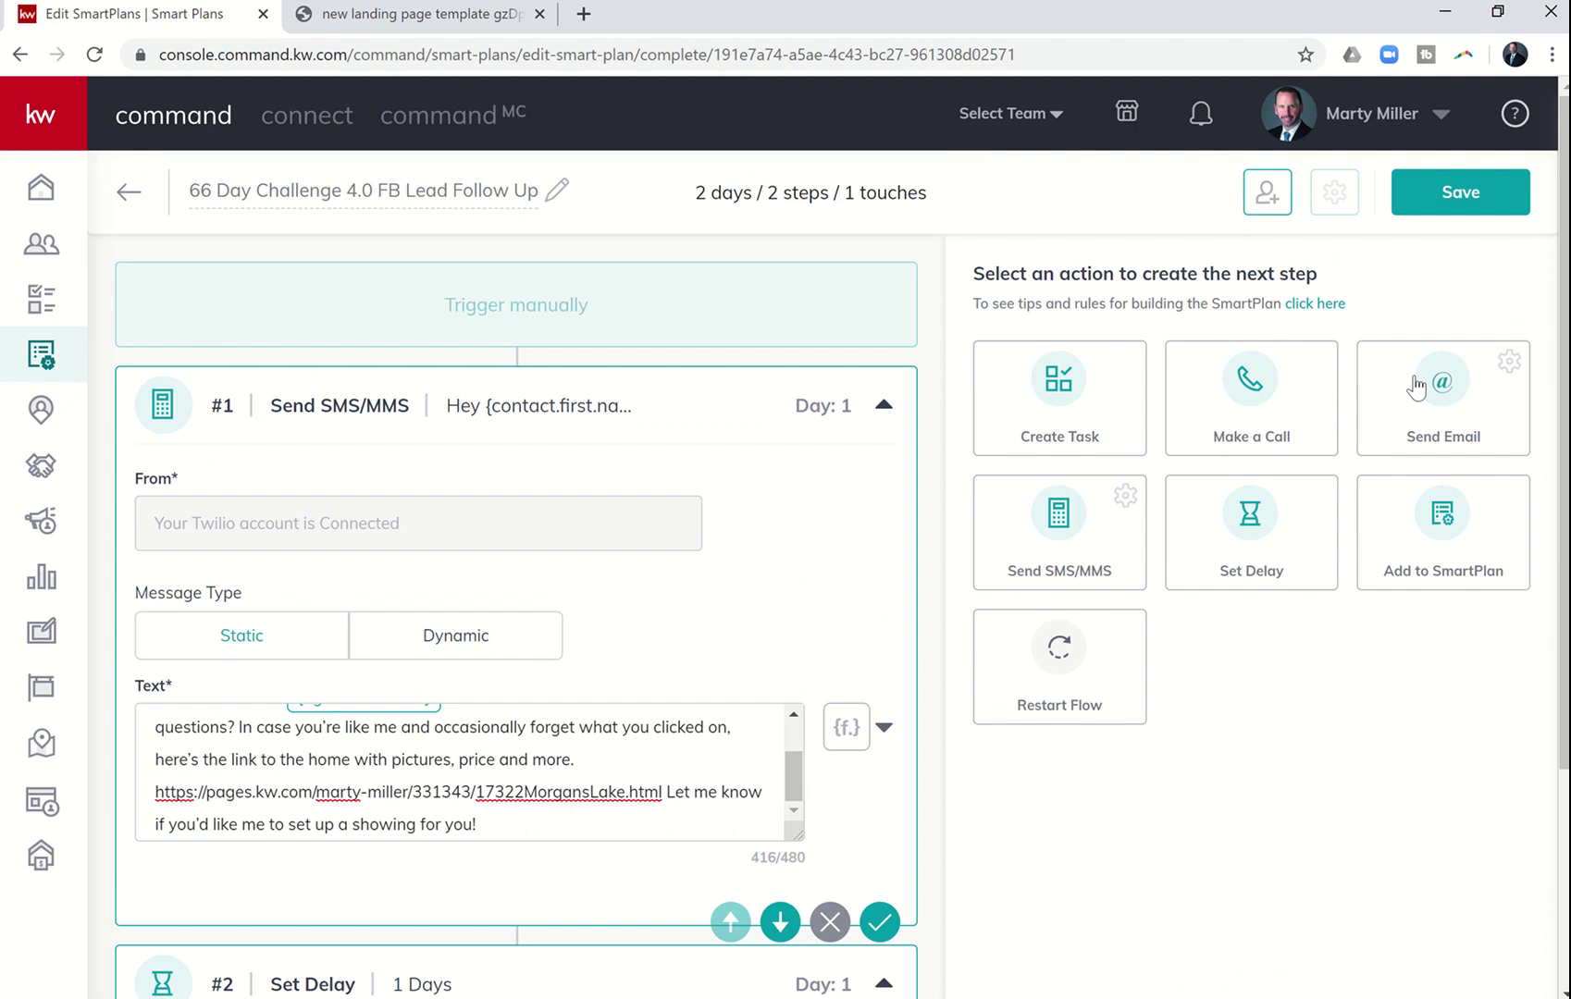
- Add a Send Email step and paste Email Script #1 into its body
{"action": "left_click", "coordinate": [1415, 386]}
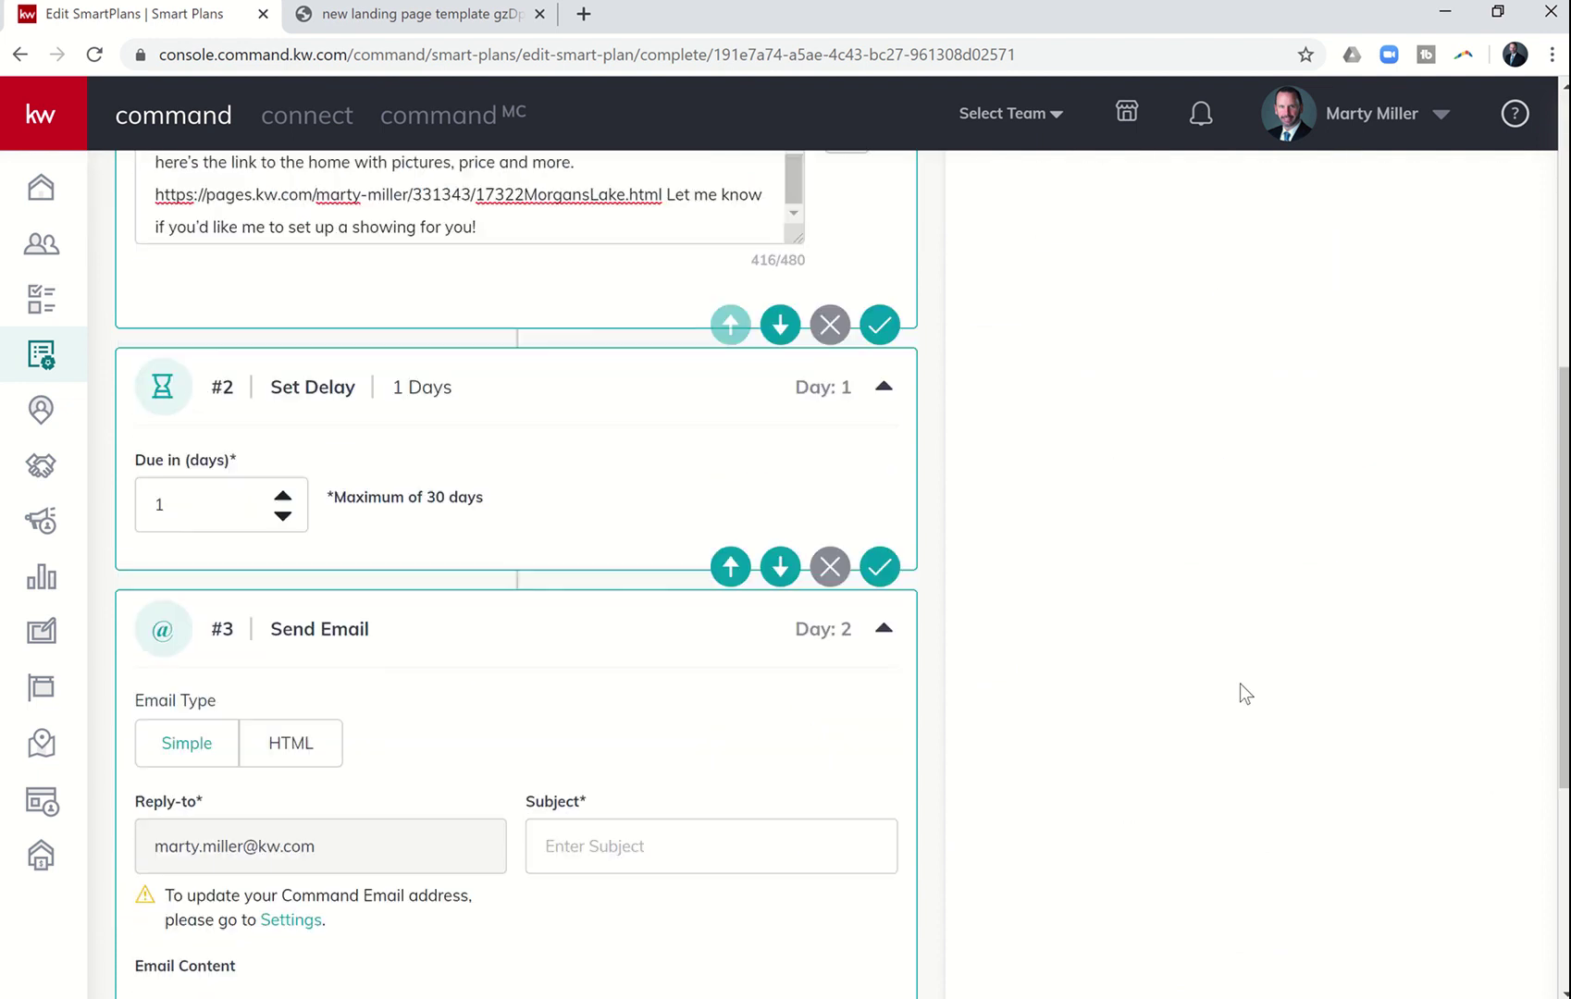
{"action": "scroll", "coordinate": [413, 549], "scroll_direction": "down", "scroll_amount": 2}
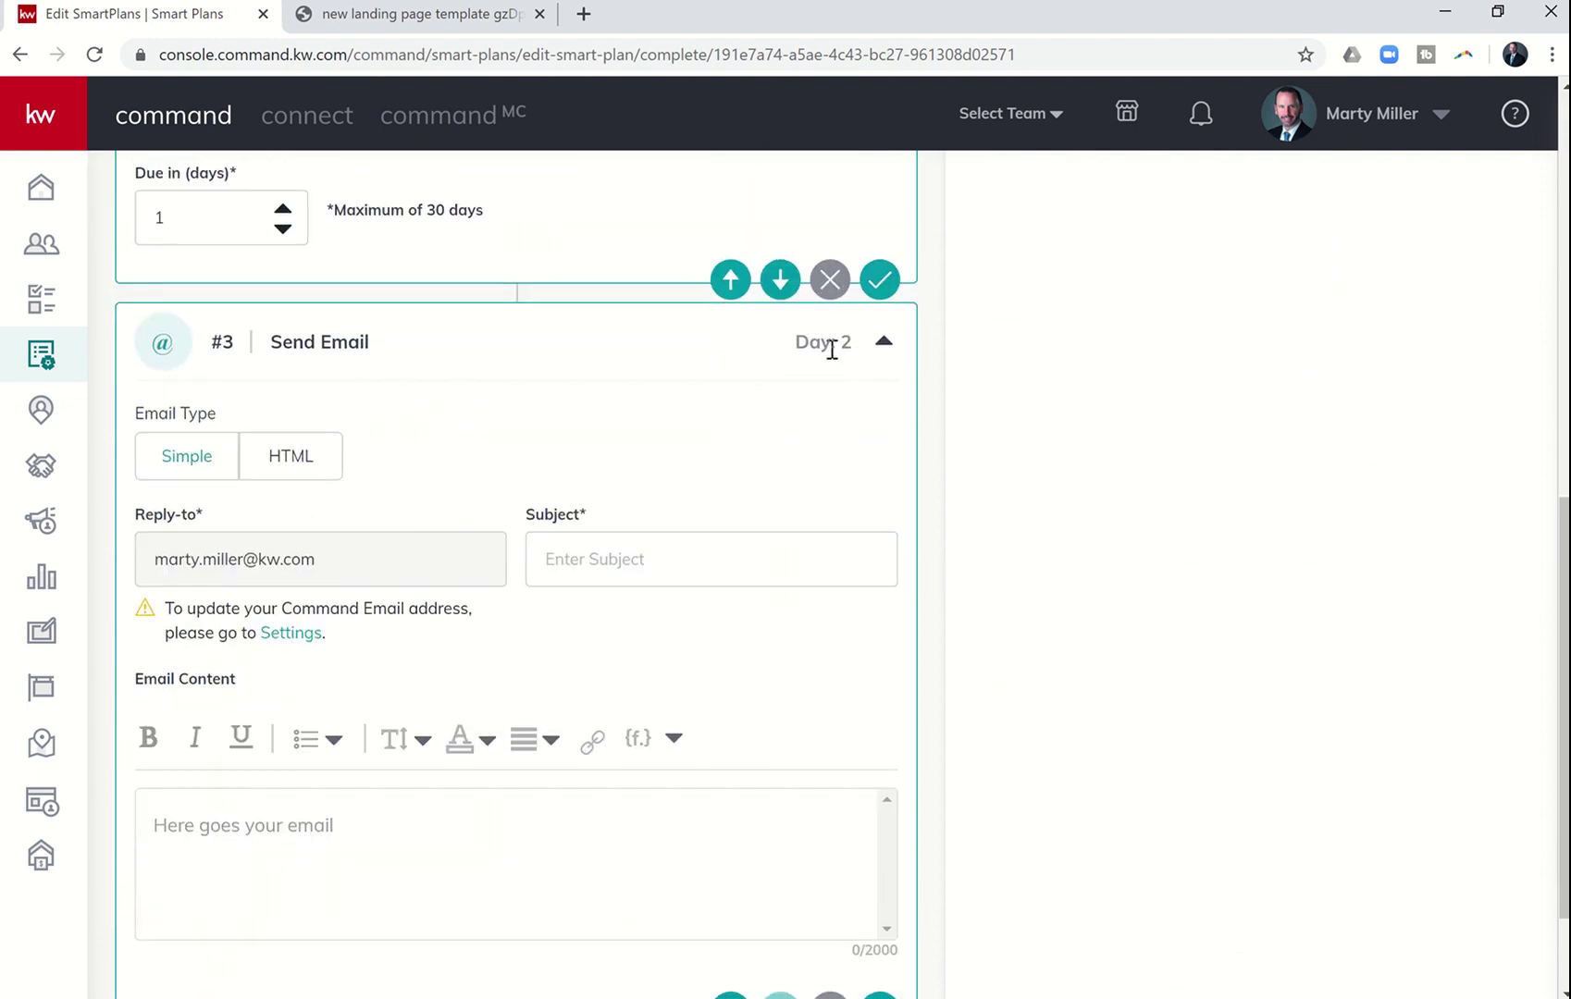
{"action": "scroll", "coordinate": [519, 554], "scroll_direction": "down", "scroll_amount": 2}
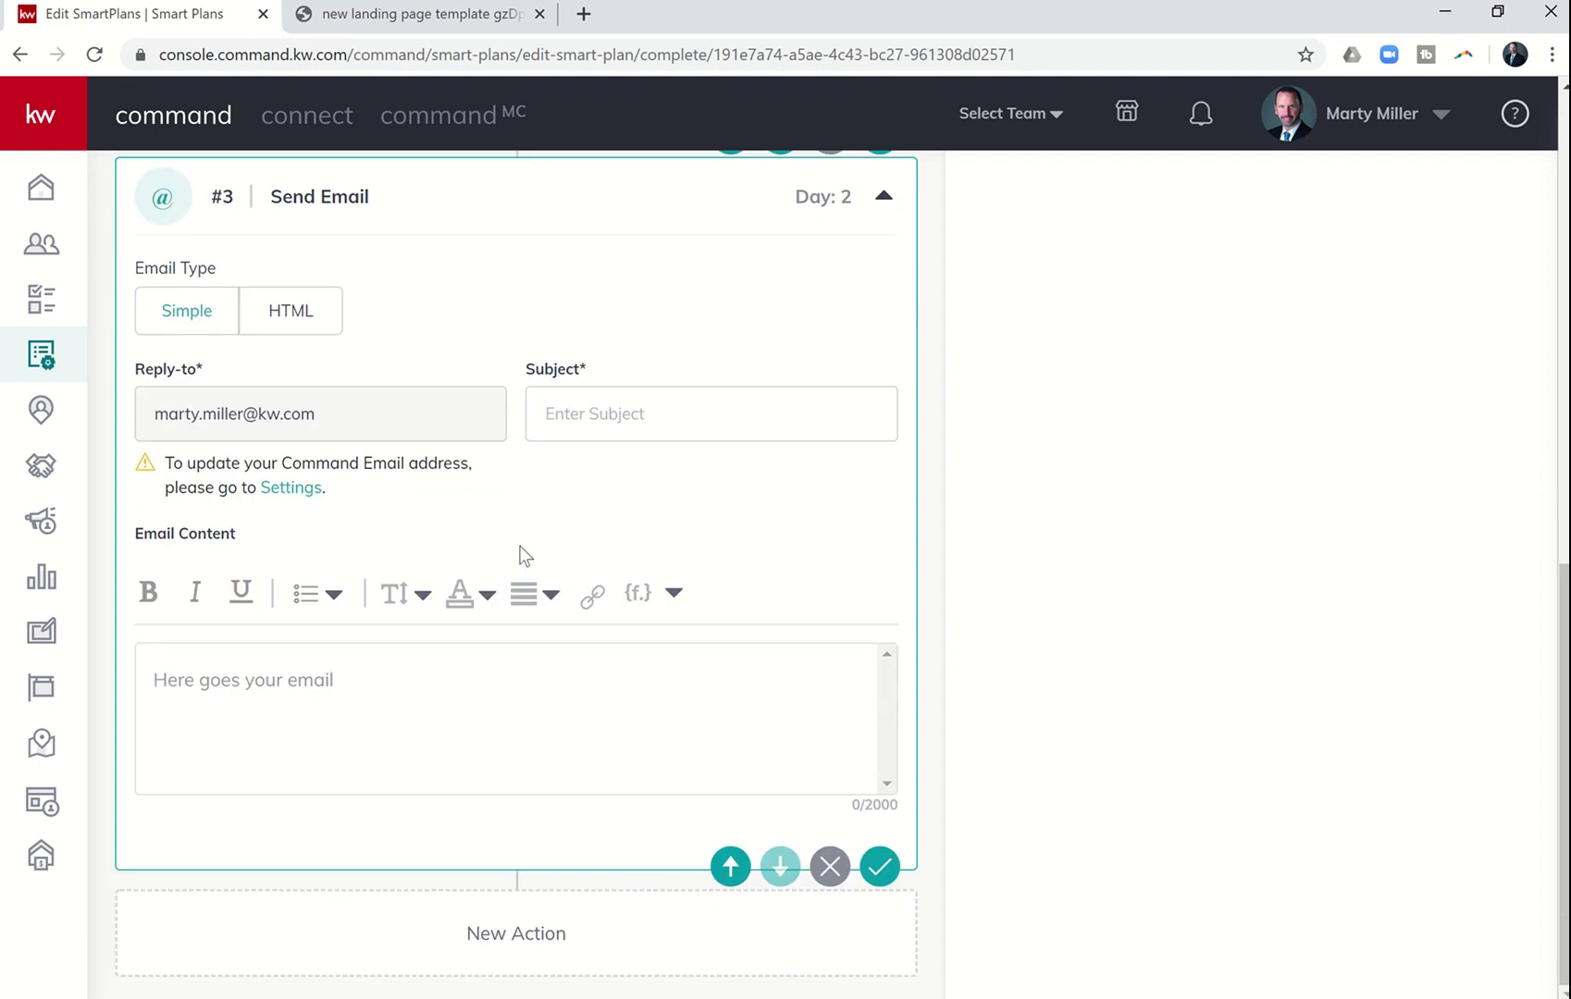
{"action": "left_click", "coordinate": [398, 687]}
{"action": "key", "text": "ctrl+v"}
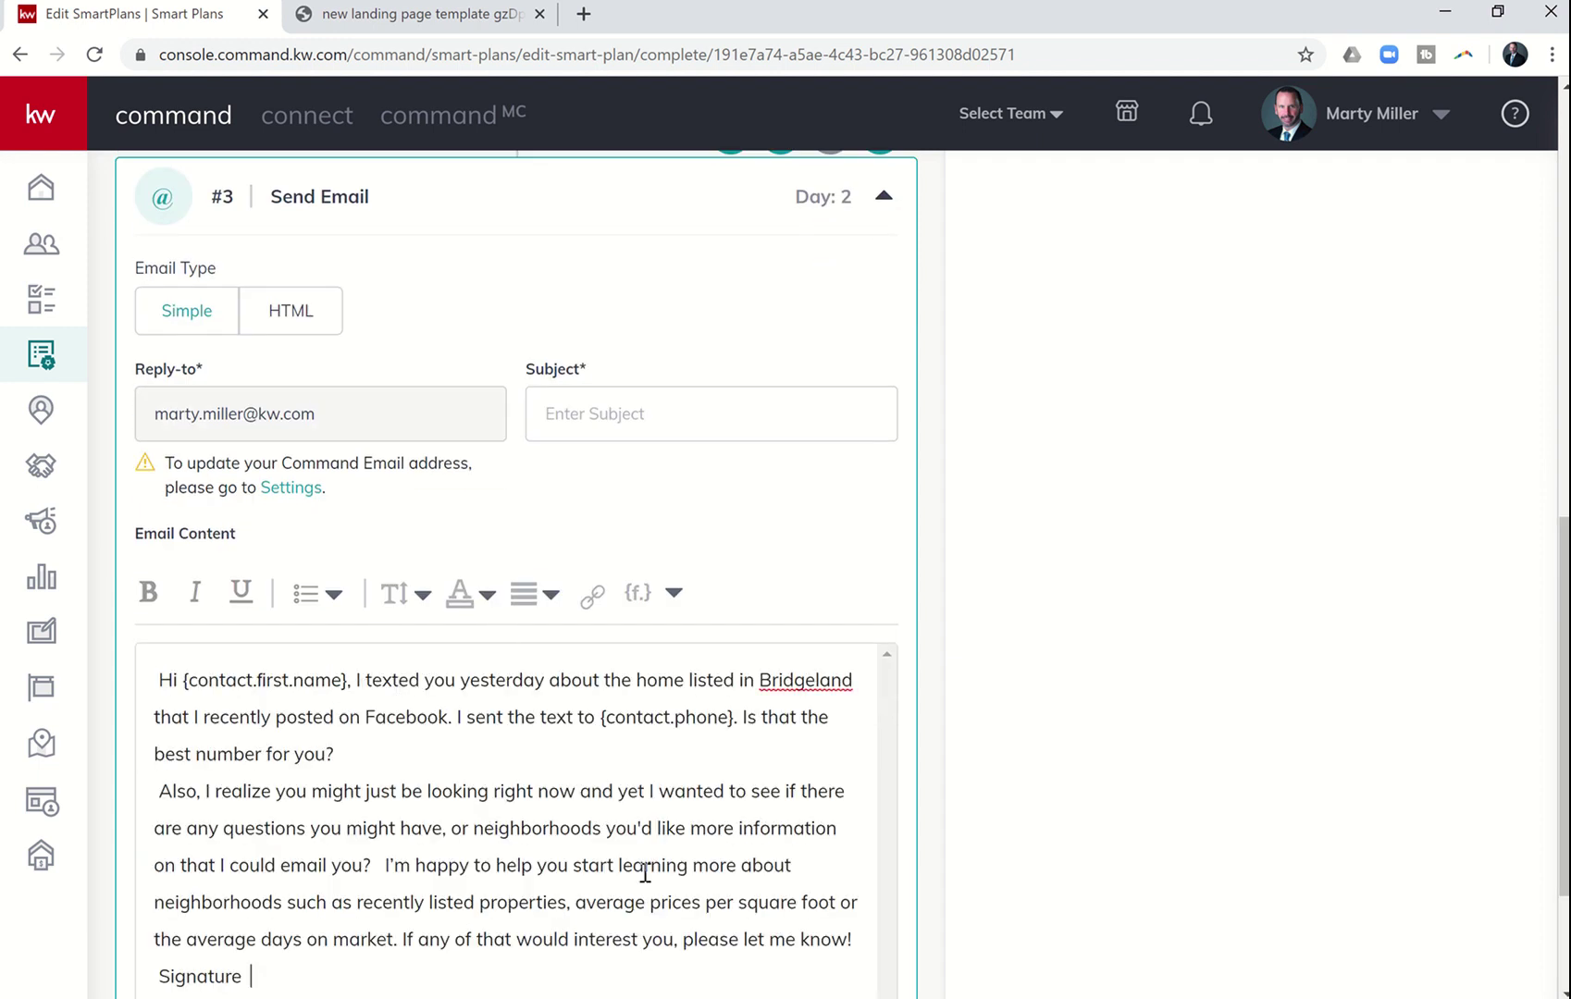
{"action": "key", "text": "alt+Tab"}
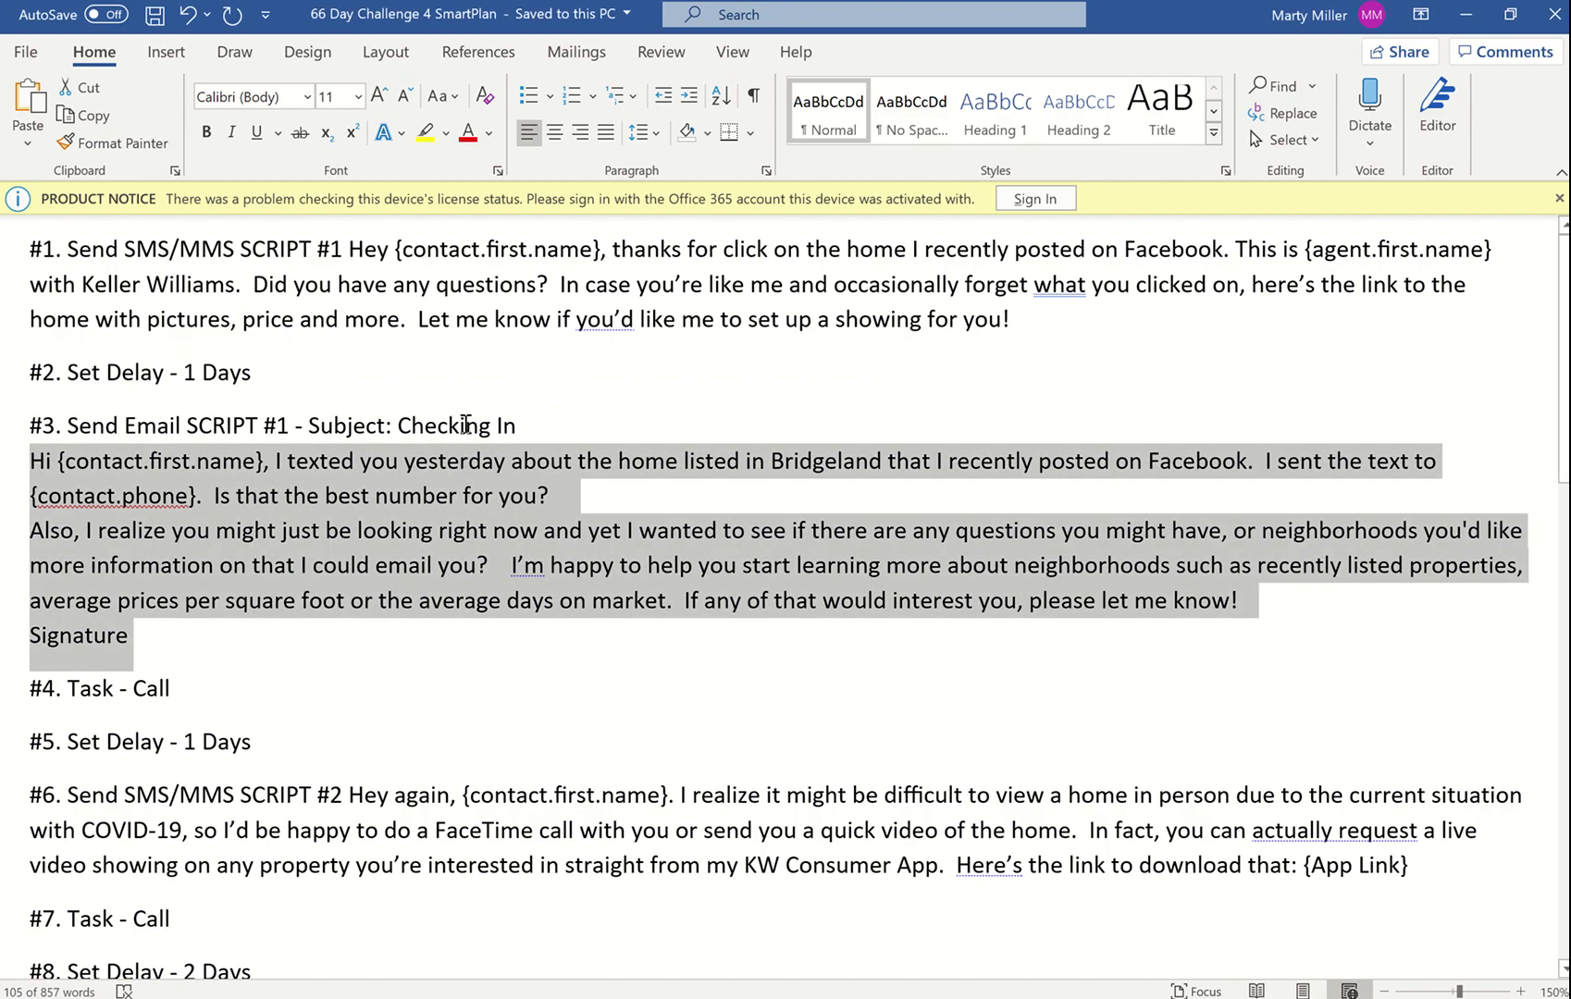
{"action": "key", "text": "alt+Tab"}
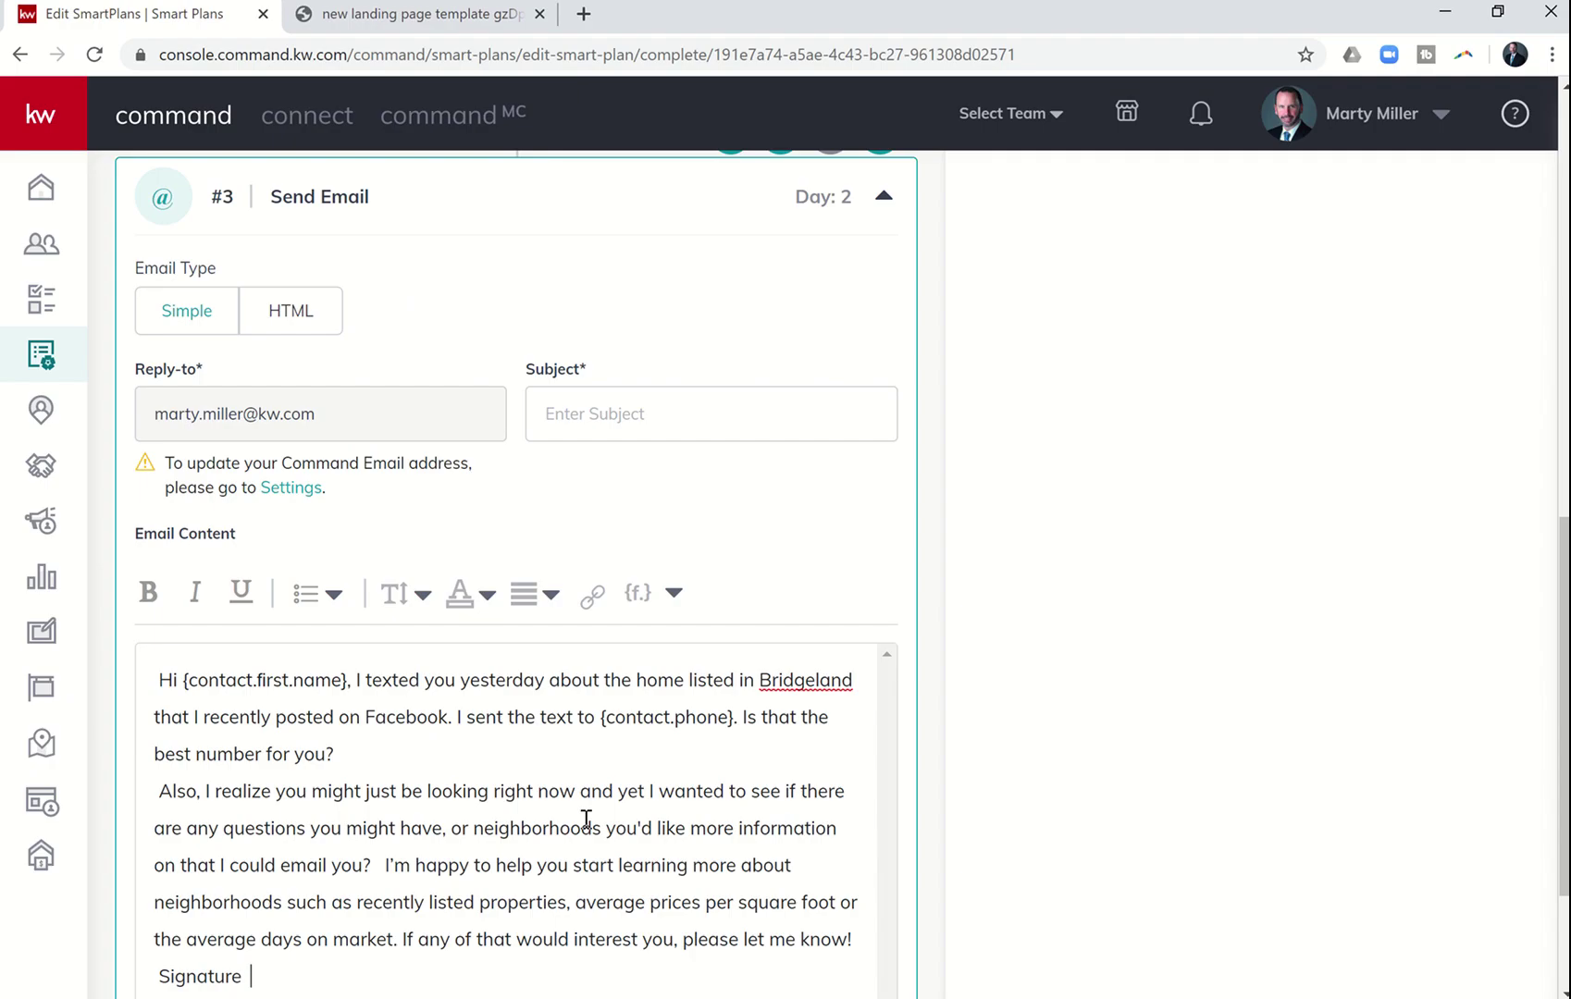
- Enter 'Checking In' as the email subject
{"action": "left_click", "coordinate": [595, 403]}
{"action": "type", "text": "CHeckin"}
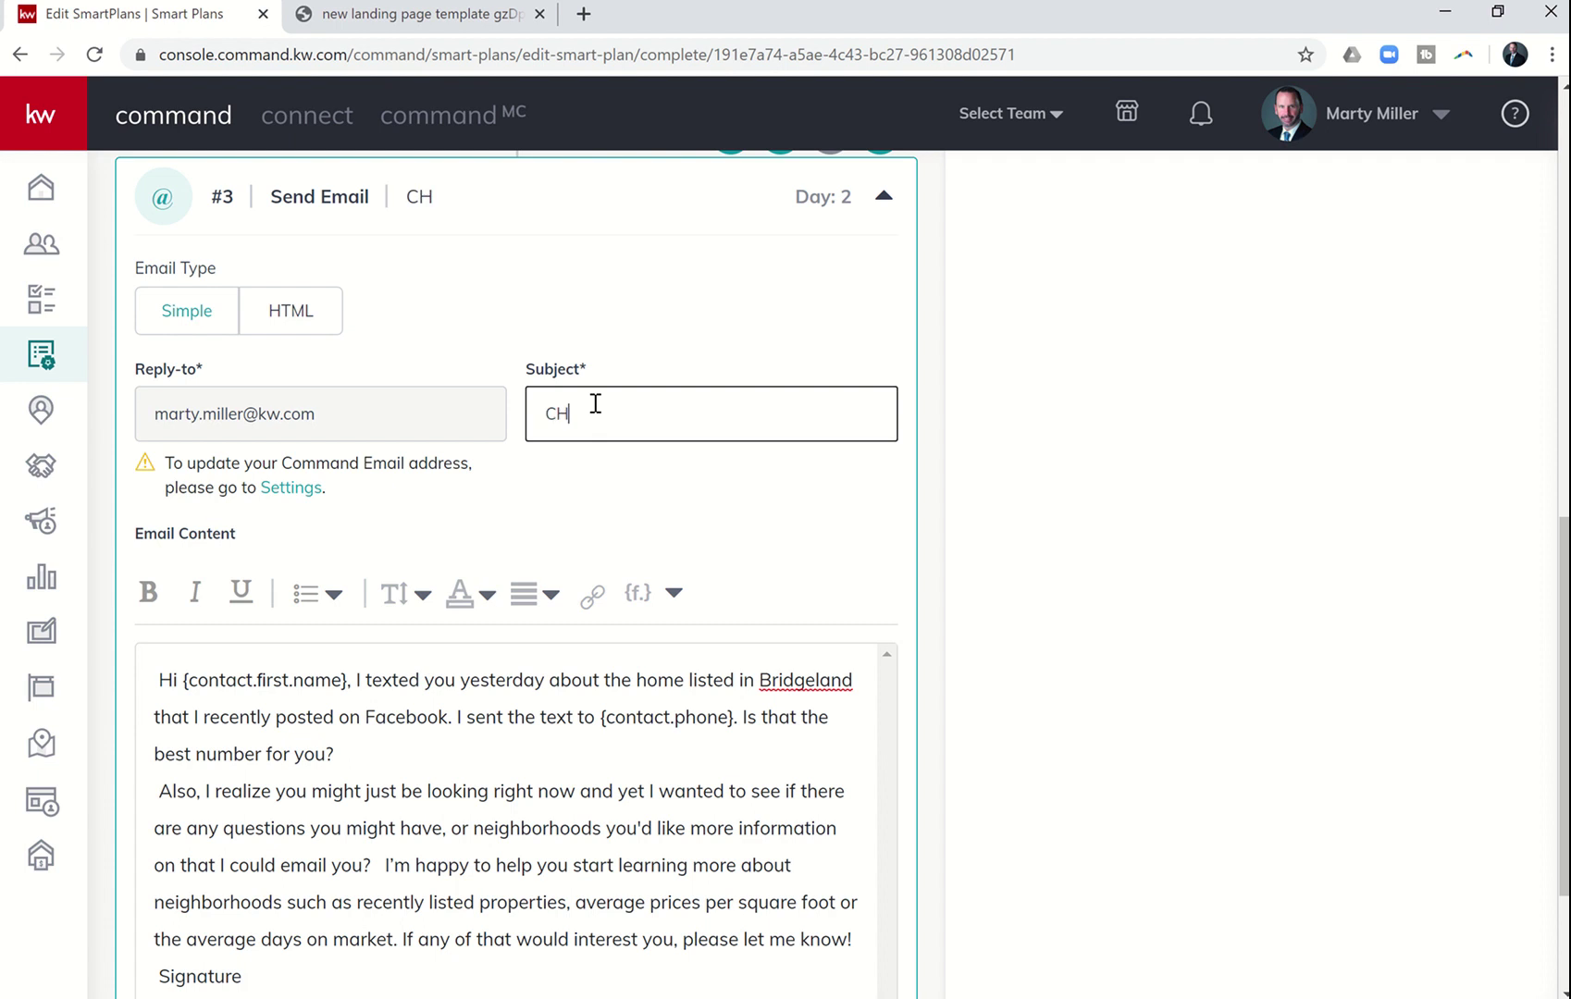
{"action": "key", "text": "BackSpace"}
{"action": "key", "text": "BackSpace"}
{"action": "key", "text": "BackSpace"}
- Replace the typed {contact.first.name} after 'Hi' with the inserted merge field
{"action": "key", "text": "BackSpace"}
{"action": "type", "text": "ge"}
{"action": "type", "text": "ecking I"}
{"action": "left_click", "coordinate": [348, 678]}
{"action": "key", "text": "BackSpace"}
{"action": "key", "text": "BackSpace"}
{"action": "key", "text": "BackSpace"}
{"action": "key", "text": "BackSpace"}
{"action": "key", "text": "BackSpace"}
{"action": "key", "text": "BackSpace"}
{"action": "key", "text": "BackSpace"}
{"action": "key", "text": "BackSpace"}
{"action": "key", "text": "BackSpace"}
{"action": "key", "text": "BackSpace"}
{"action": "key", "text": "BackSpace"}
{"action": "key", "text": "BackSpace"}
{"action": "key", "text": "BackSpace"}
{"action": "key", "text": "BackSpace"}
{"action": "key", "text": "BackSpace"}
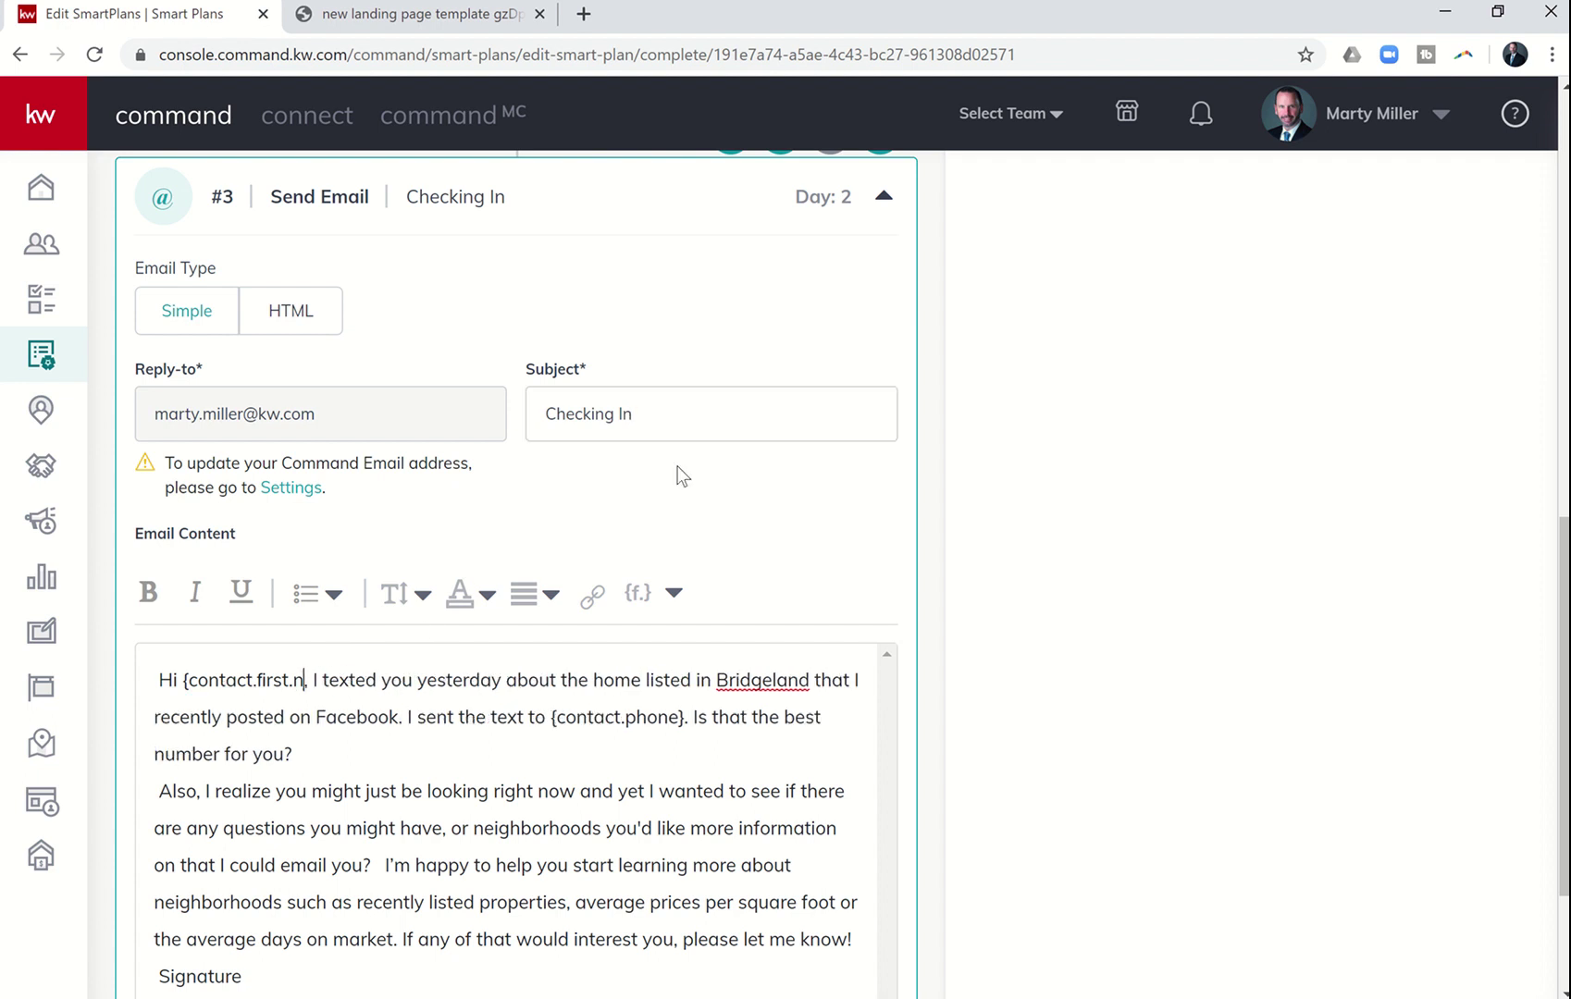
{"action": "key", "text": "BackSpace"}
{"action": "key", "text": "BackSpace"}
{"action": "key", "text": "BackSpace"}
{"action": "key", "text": "BackSpace"}
{"action": "key", "text": "BackSpace"}
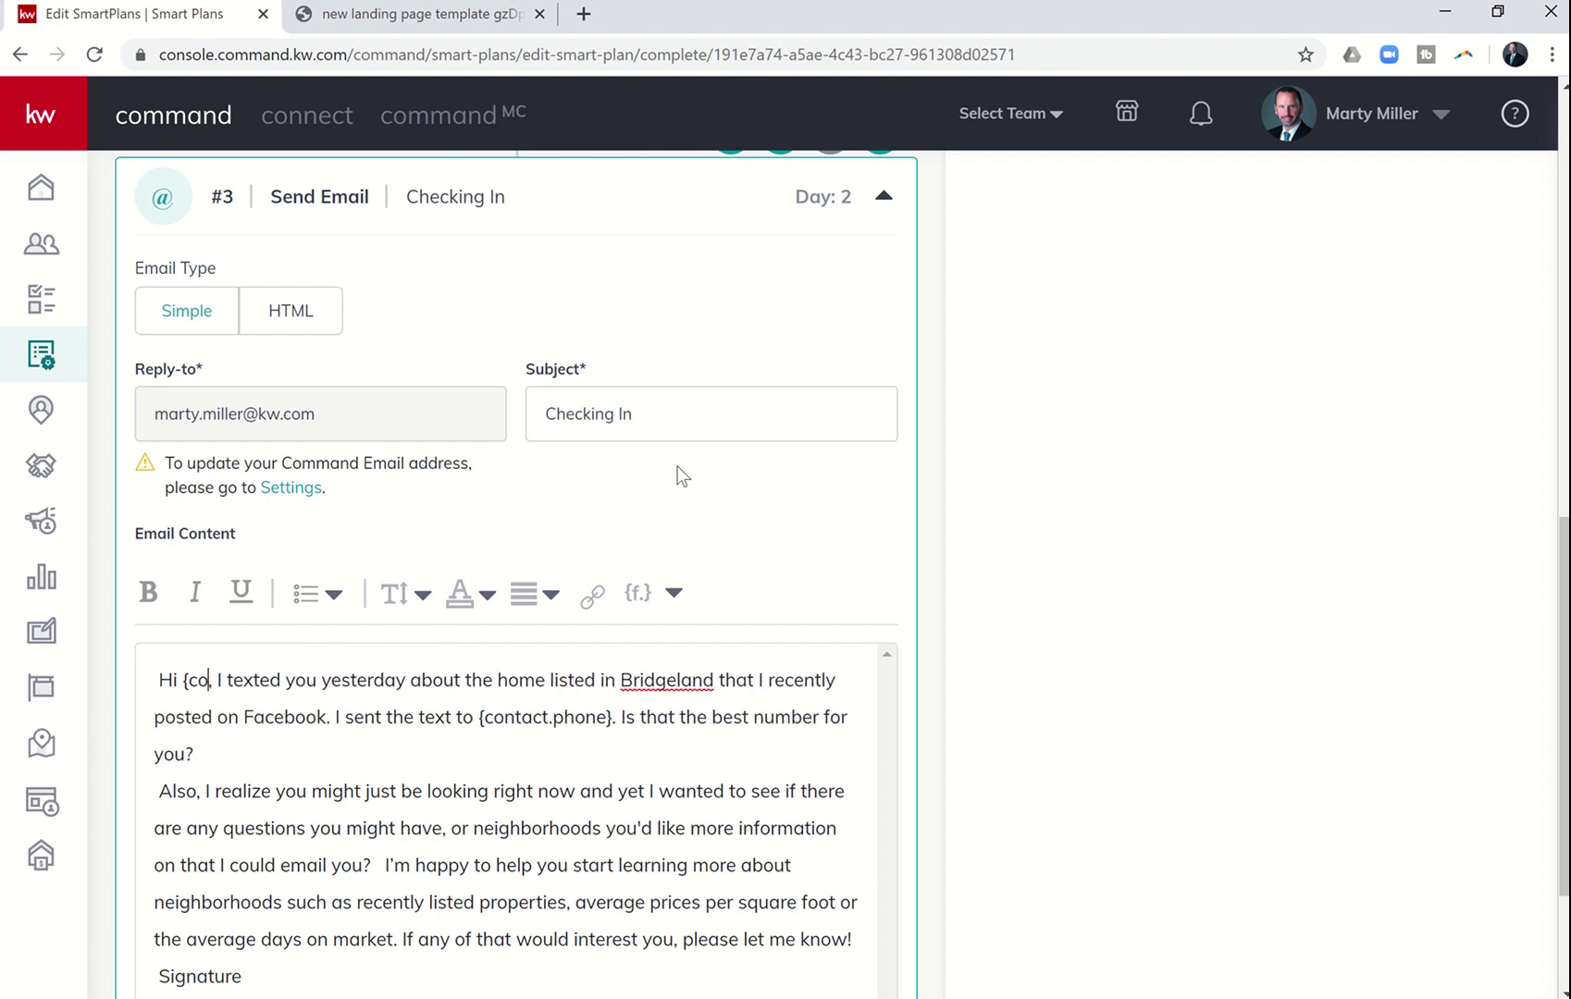
{"action": "left_click", "coordinate": [668, 596]}
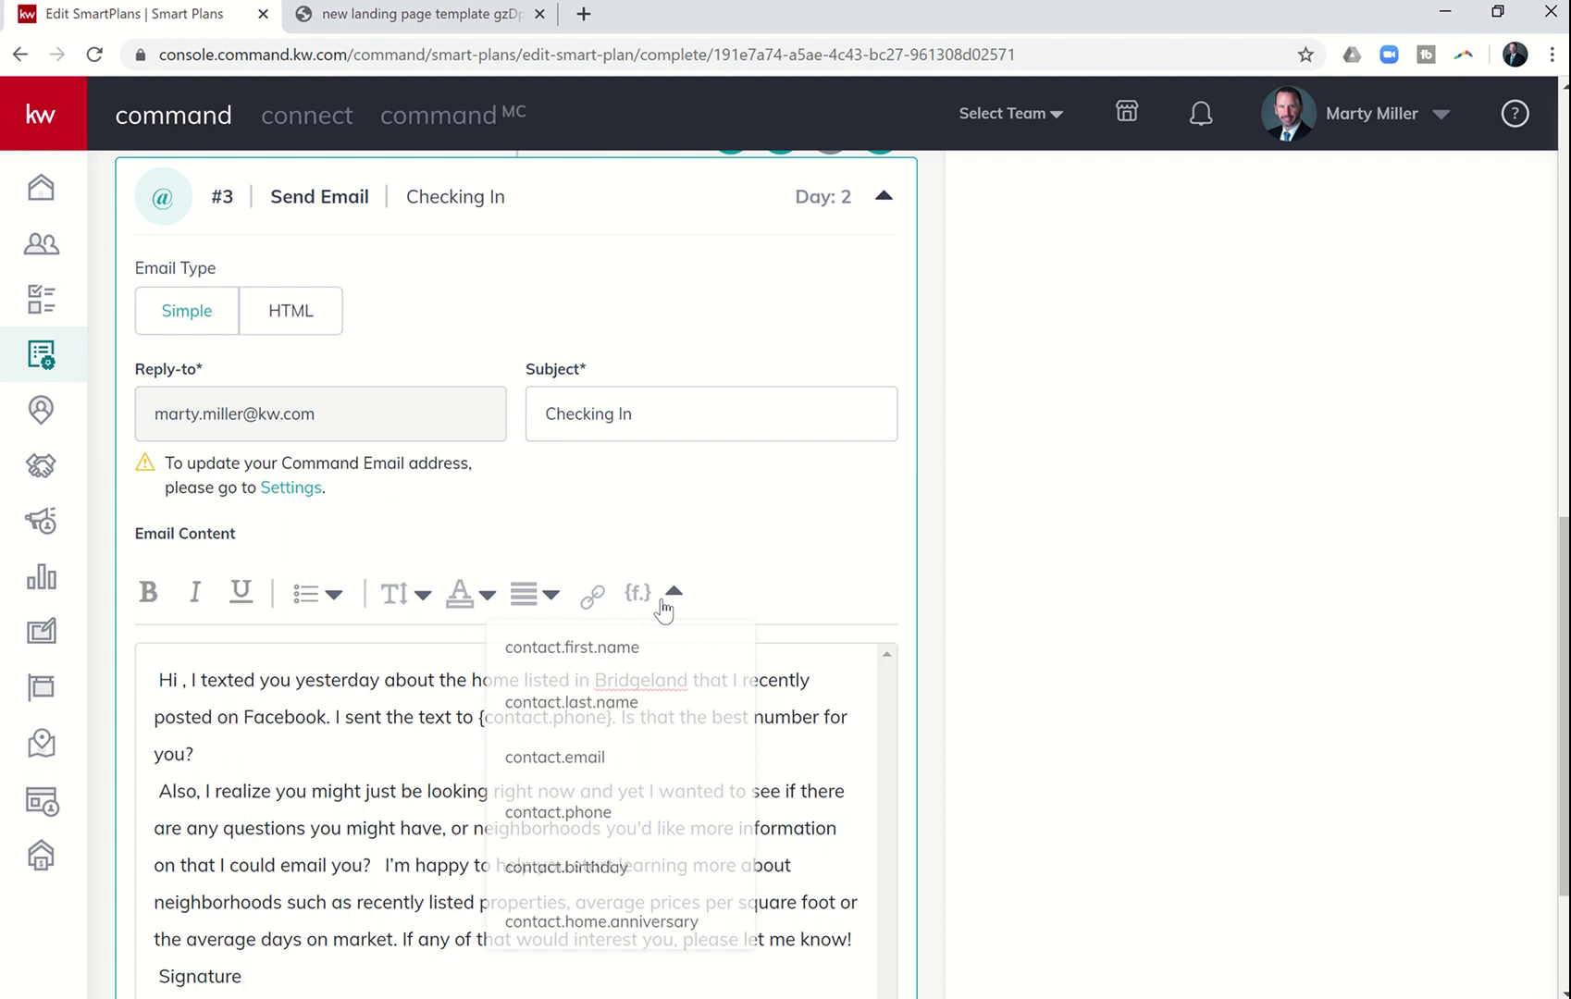
{"action": "left_click", "coordinate": [619, 659]}
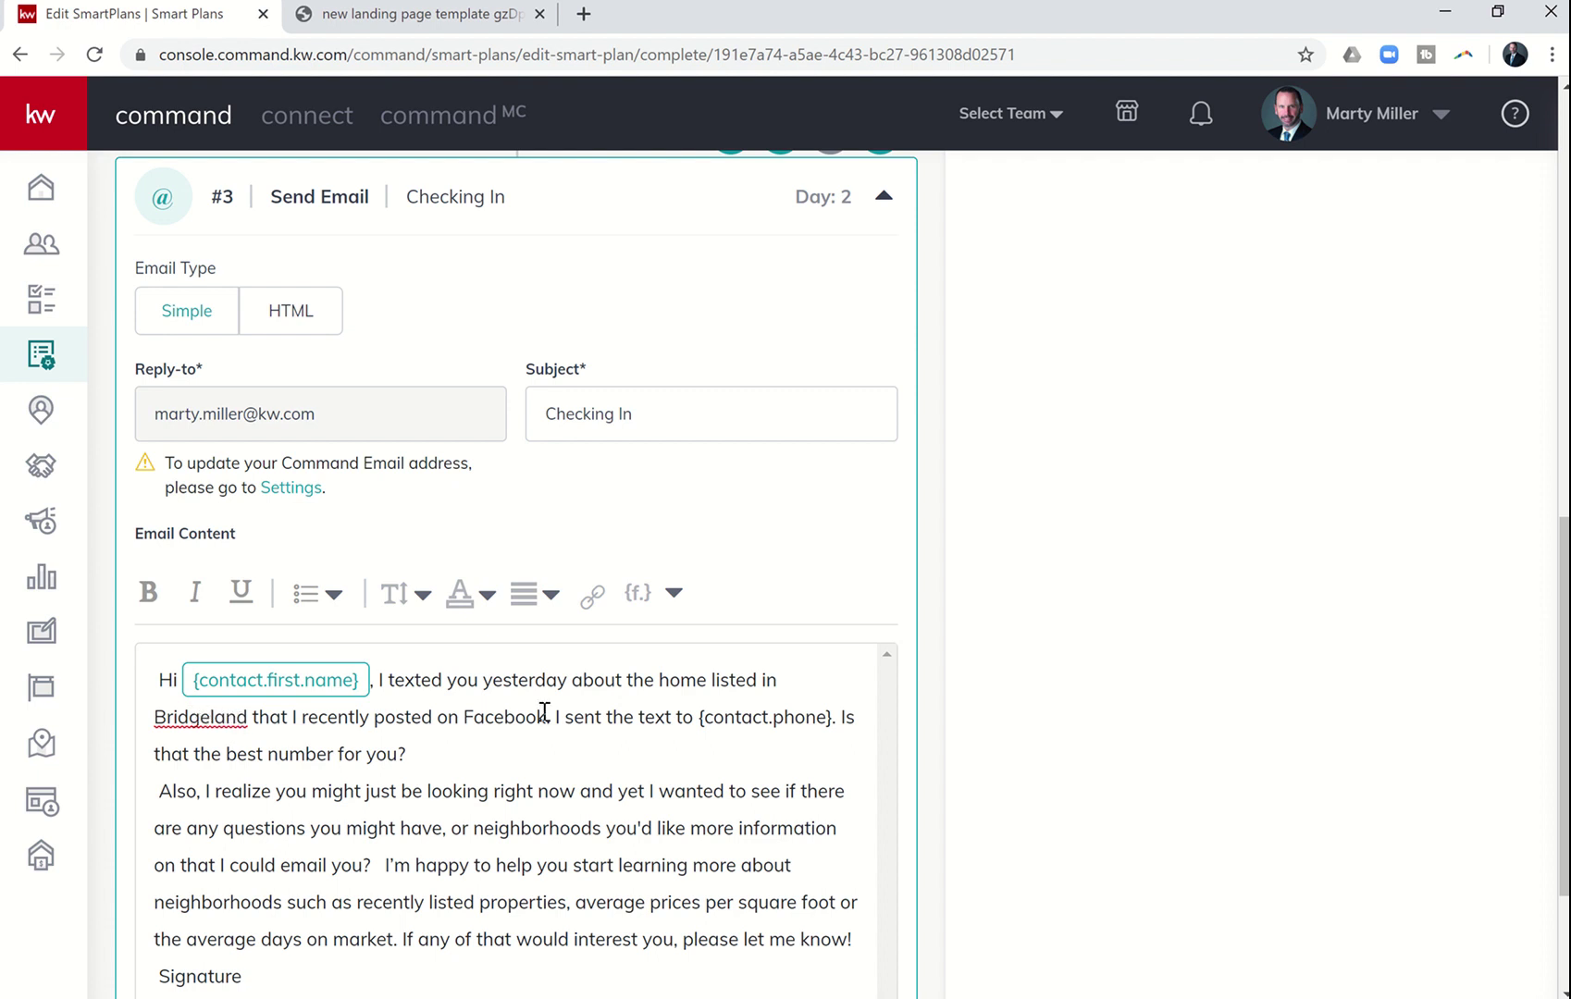
- Replace the typed phone text with a {contact.phone} merge field, followed directly by a period
{"action": "left_click", "coordinate": [831, 719]}
{"action": "key", "text": "BackSpace"}
{"action": "key", "text": "BackSpace"}
{"action": "key", "text": "BackSpace"}
{"action": "key", "text": "BackSpace"}
{"action": "key", "text": "BackSpace"}
{"action": "key", "text": "BackSpace"}
{"action": "key", "text": "BackSpace"}
{"action": "key", "text": "BackSpace"}
{"action": "key", "text": "BackSpace"}
{"action": "key", "text": "BackSpace"}
{"action": "key", "text": "BackSpace"}
{"action": "key", "text": "BackSpace"}
{"action": "key", "text": "BackSpace"}
{"action": "key", "text": "BackSpace"}
{"action": "key", "text": "BackSpace"}
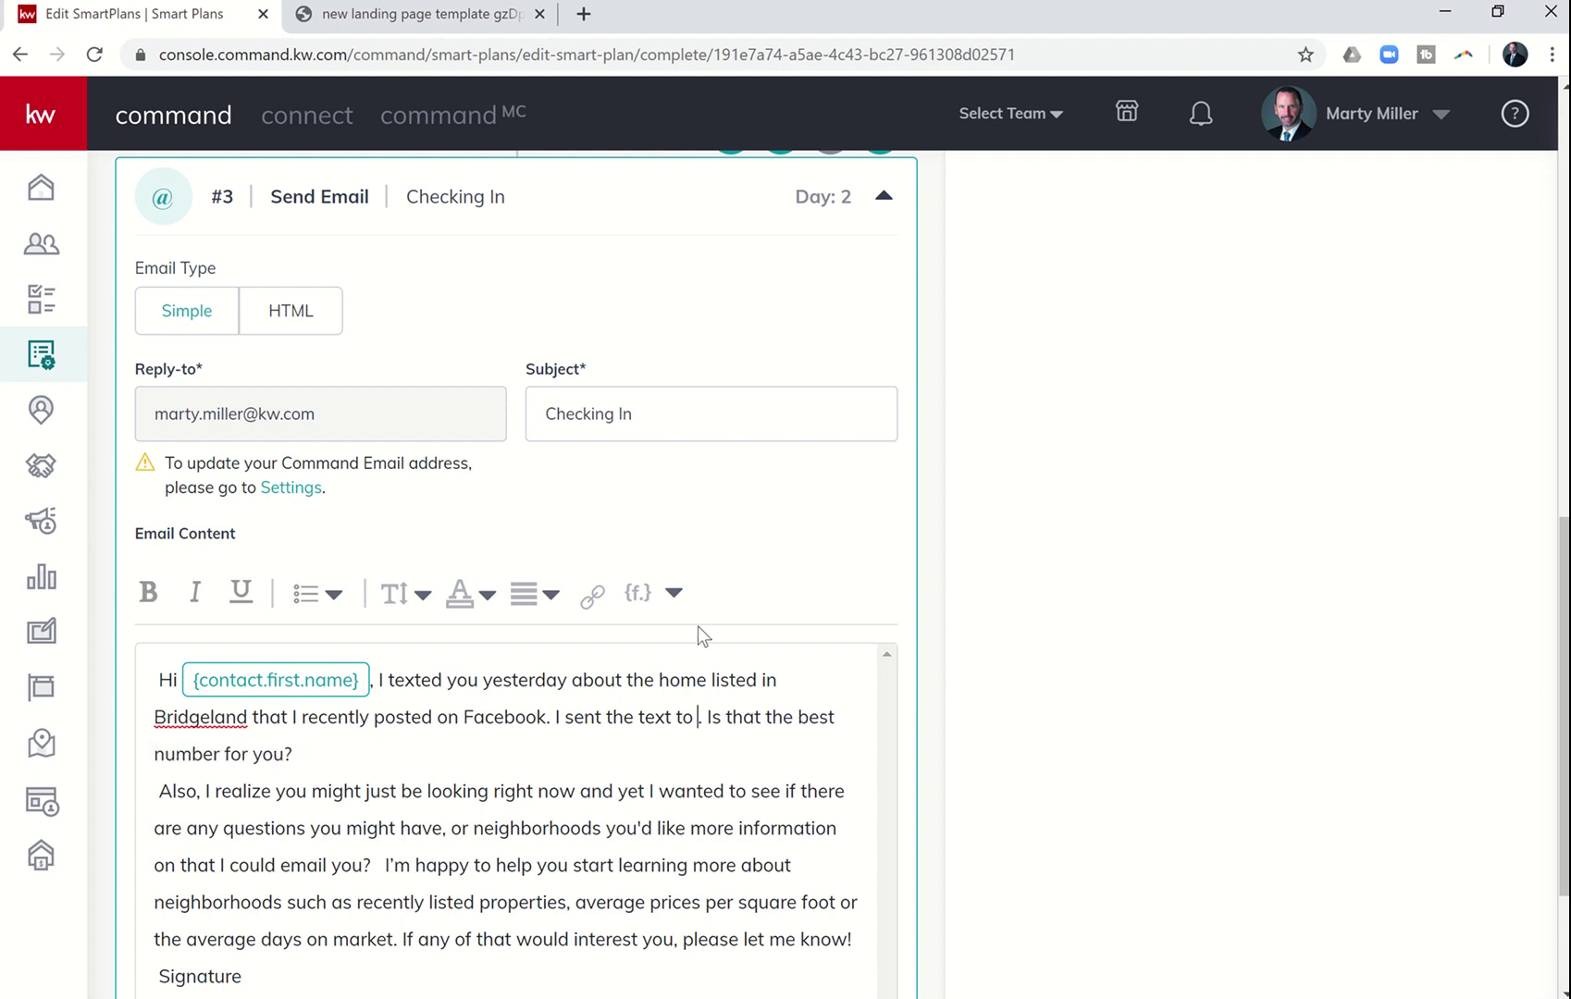
{"action": "left_click", "coordinate": [639, 615]}
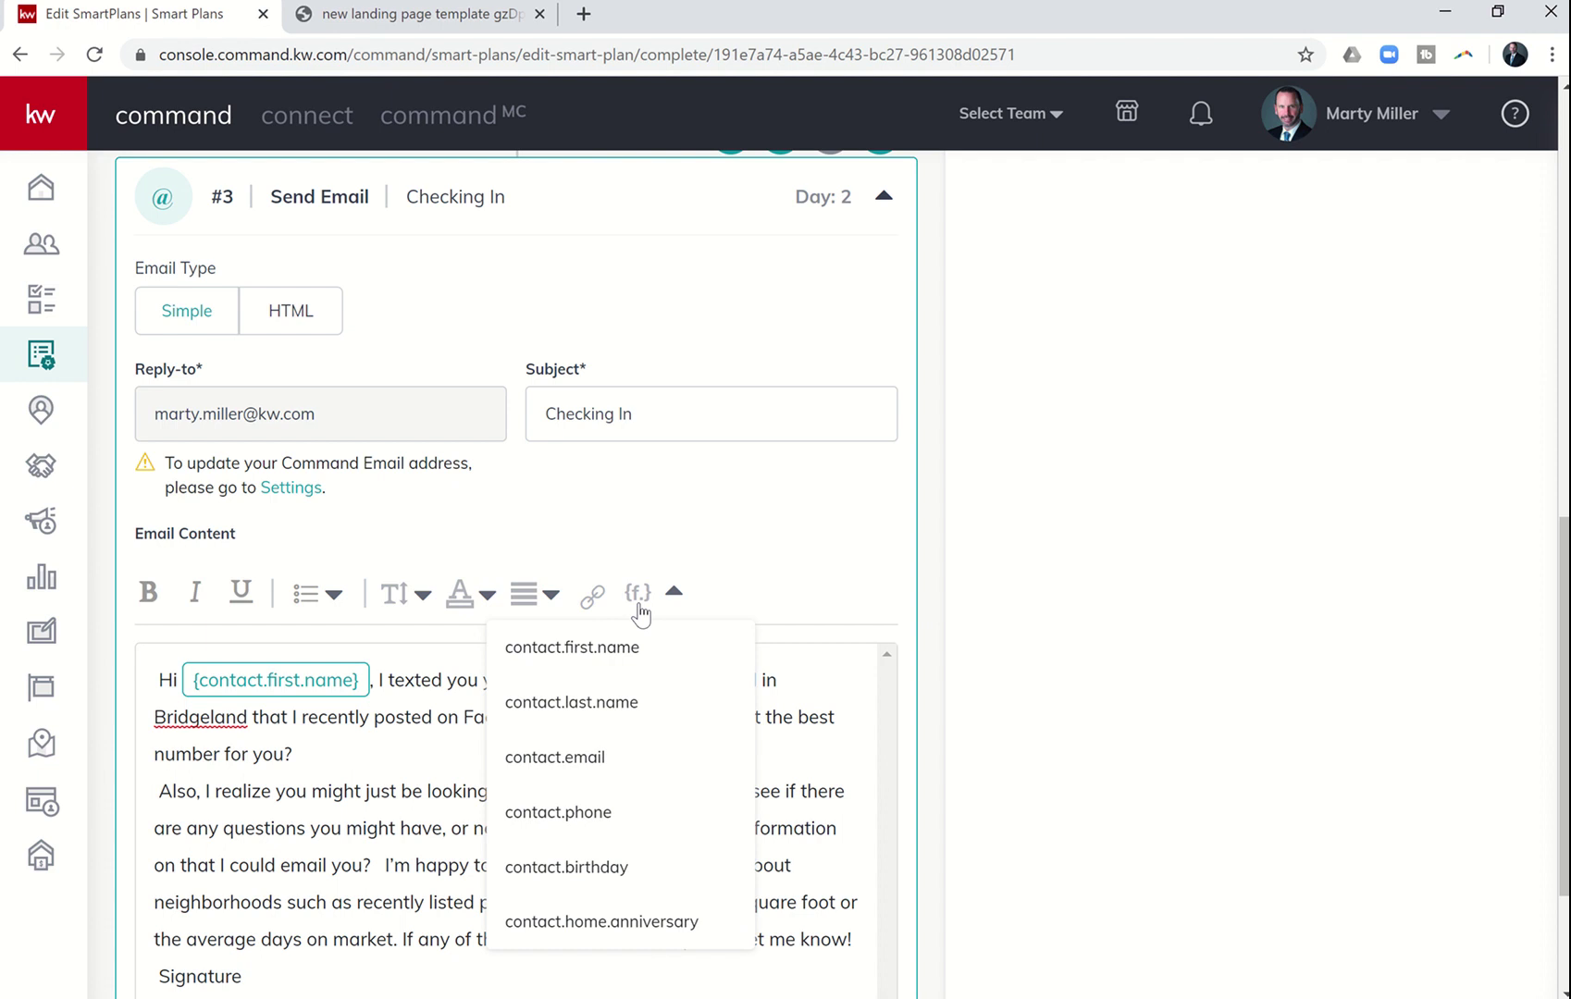
{"action": "left_click", "coordinate": [580, 814]}
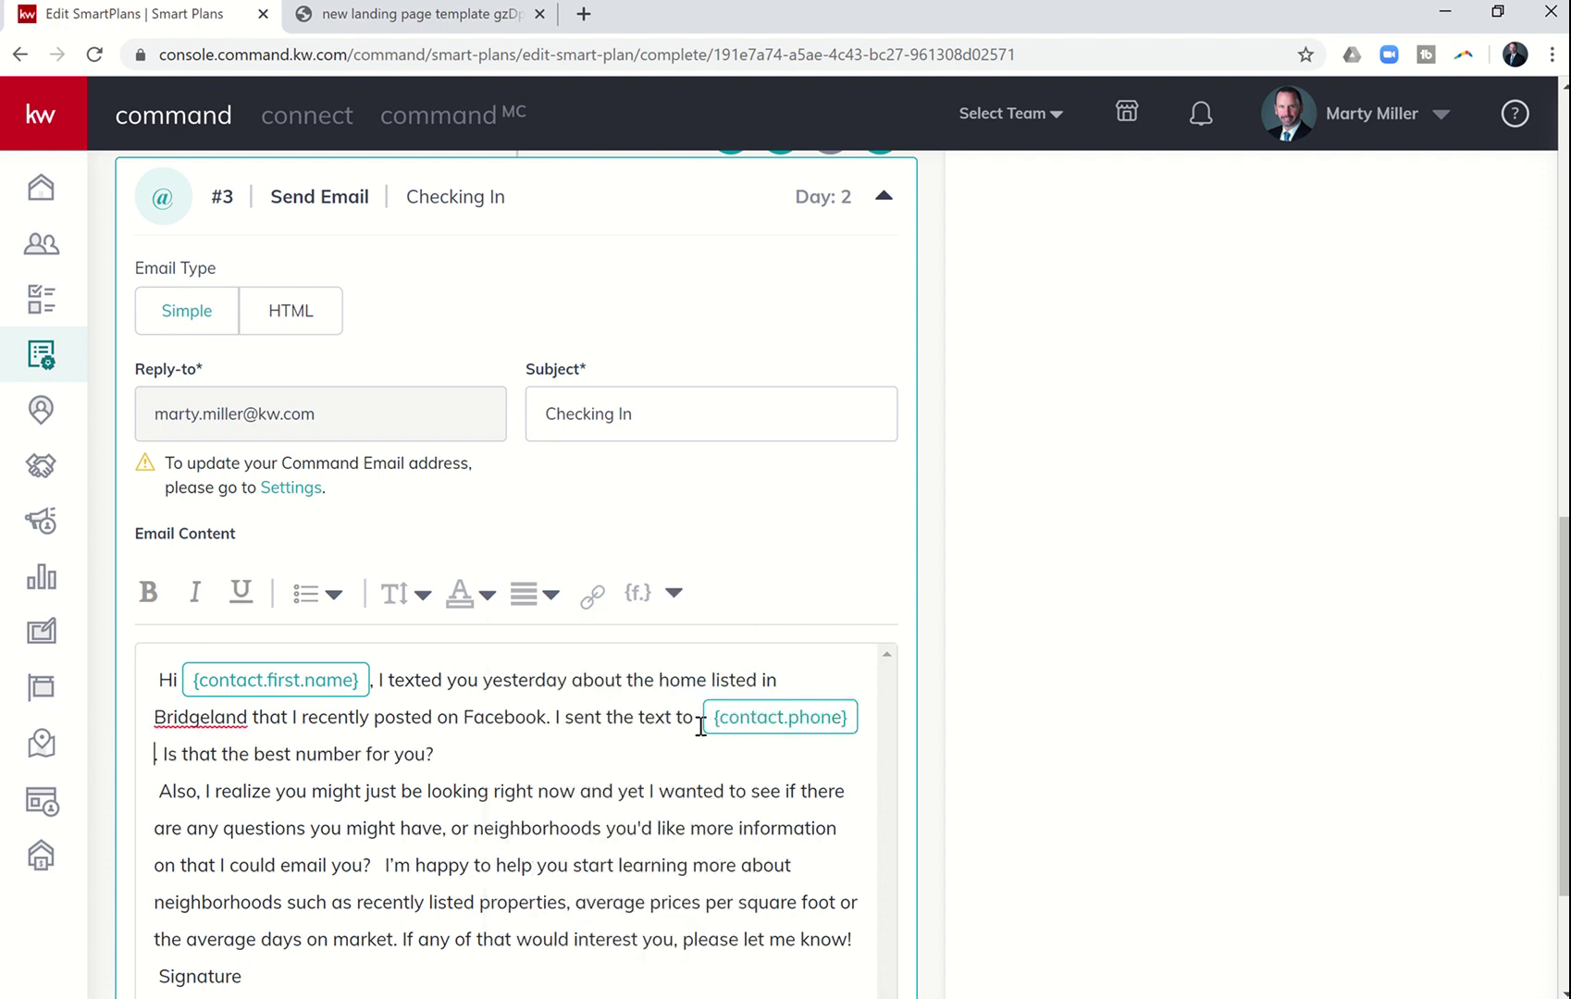
{"action": "type", "text": "."}
{"action": "left_click", "coordinate": [700, 719]}
{"action": "key", "text": "BackSpace"}
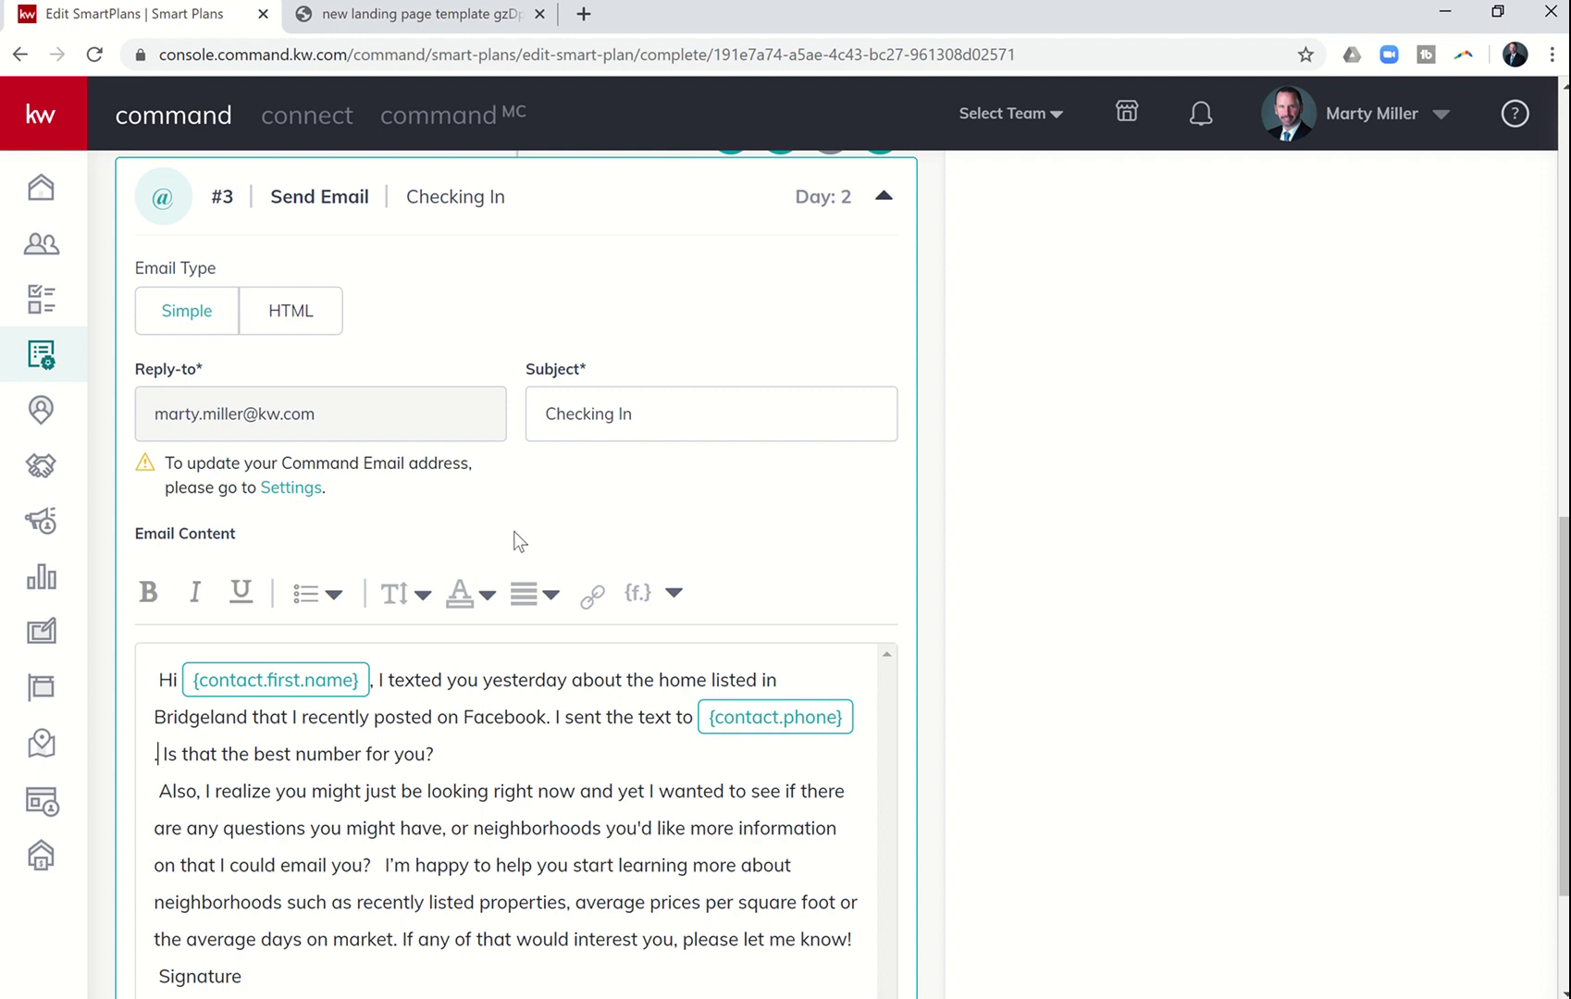
{"action": "key", "text": "BackSpace"}
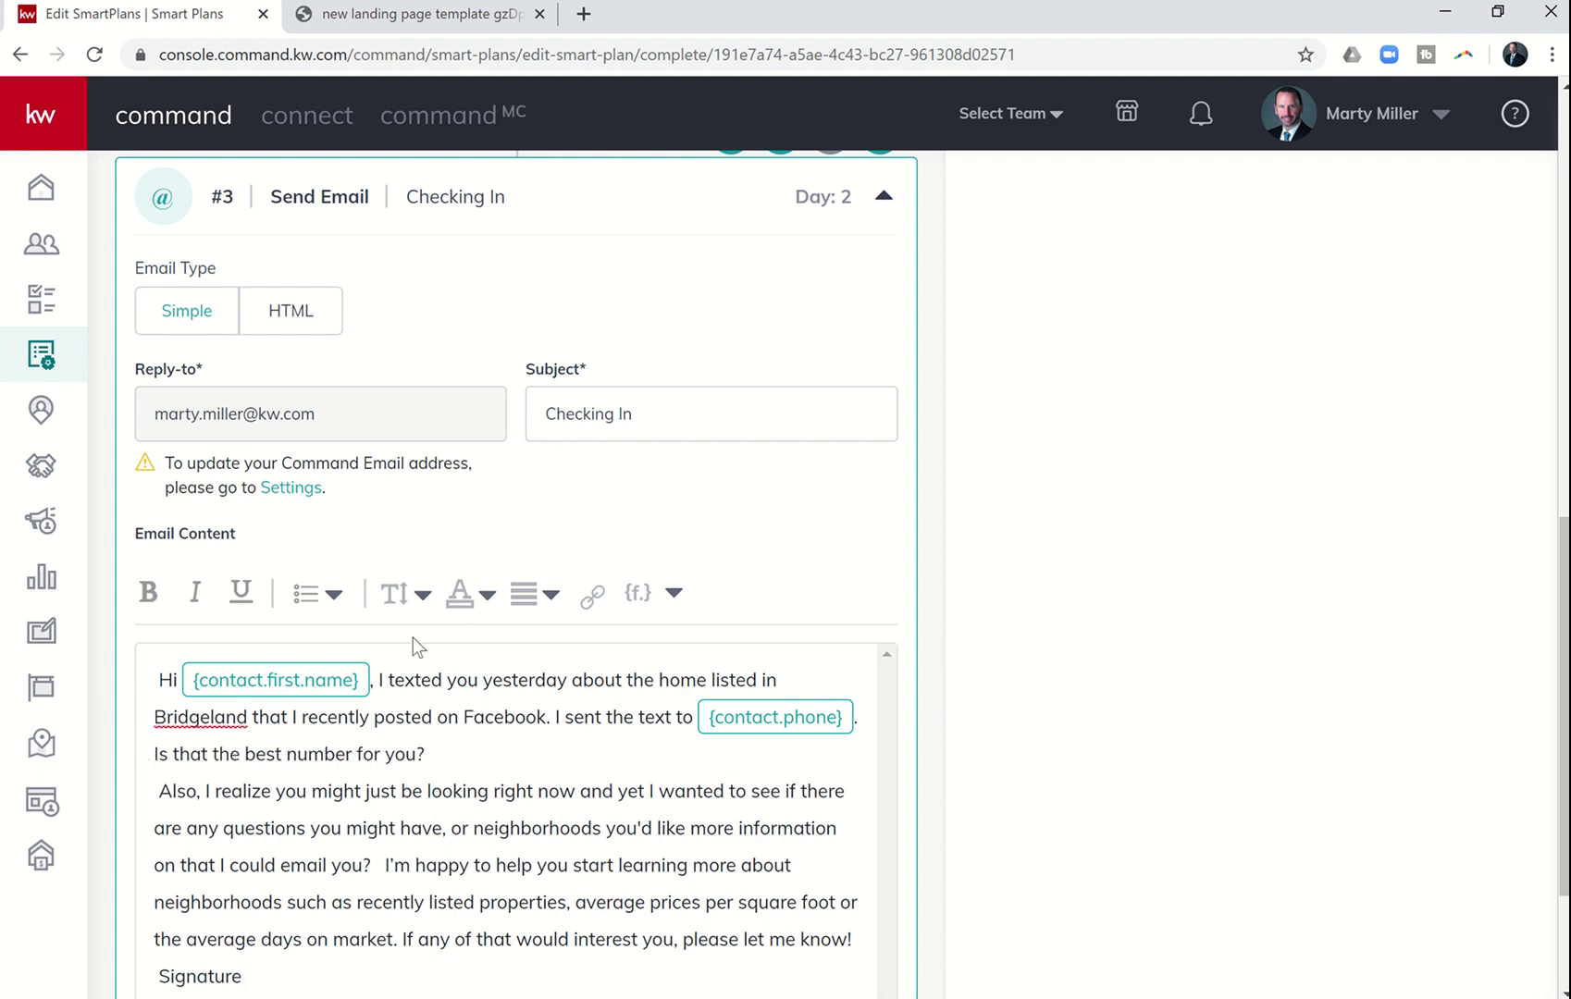
{"action": "scroll", "coordinate": [462, 755], "scroll_direction": "down", "scroll_amount": 2}
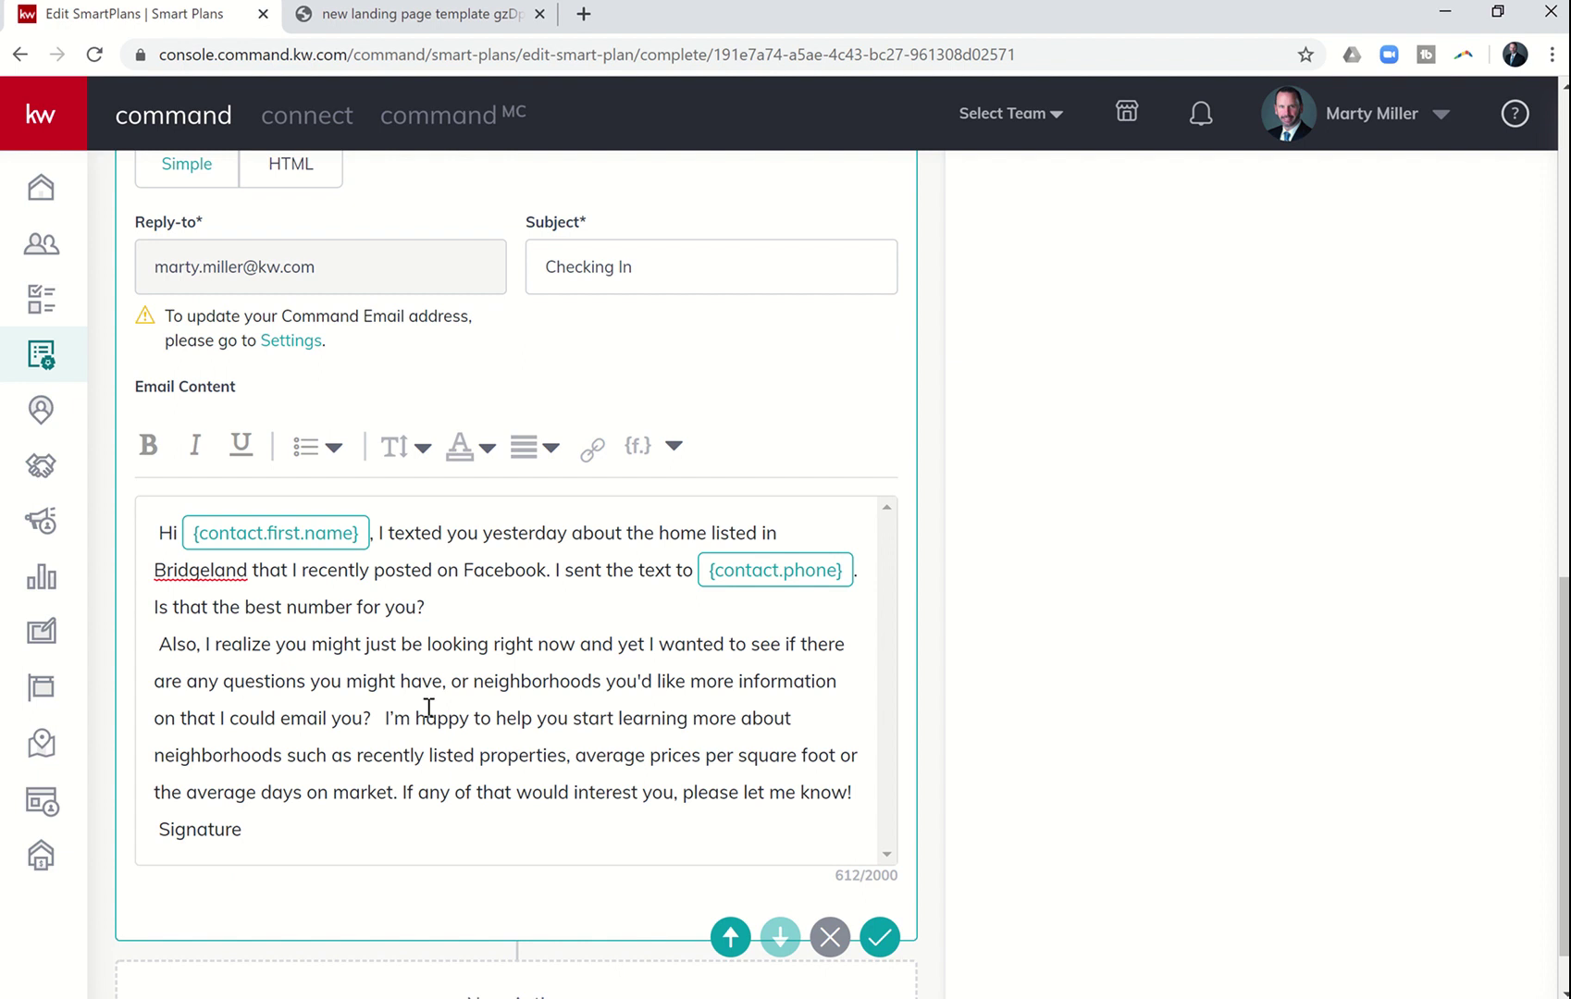
{"action": "scroll", "coordinate": [428, 707], "scroll_direction": "down", "scroll_amount": 1}
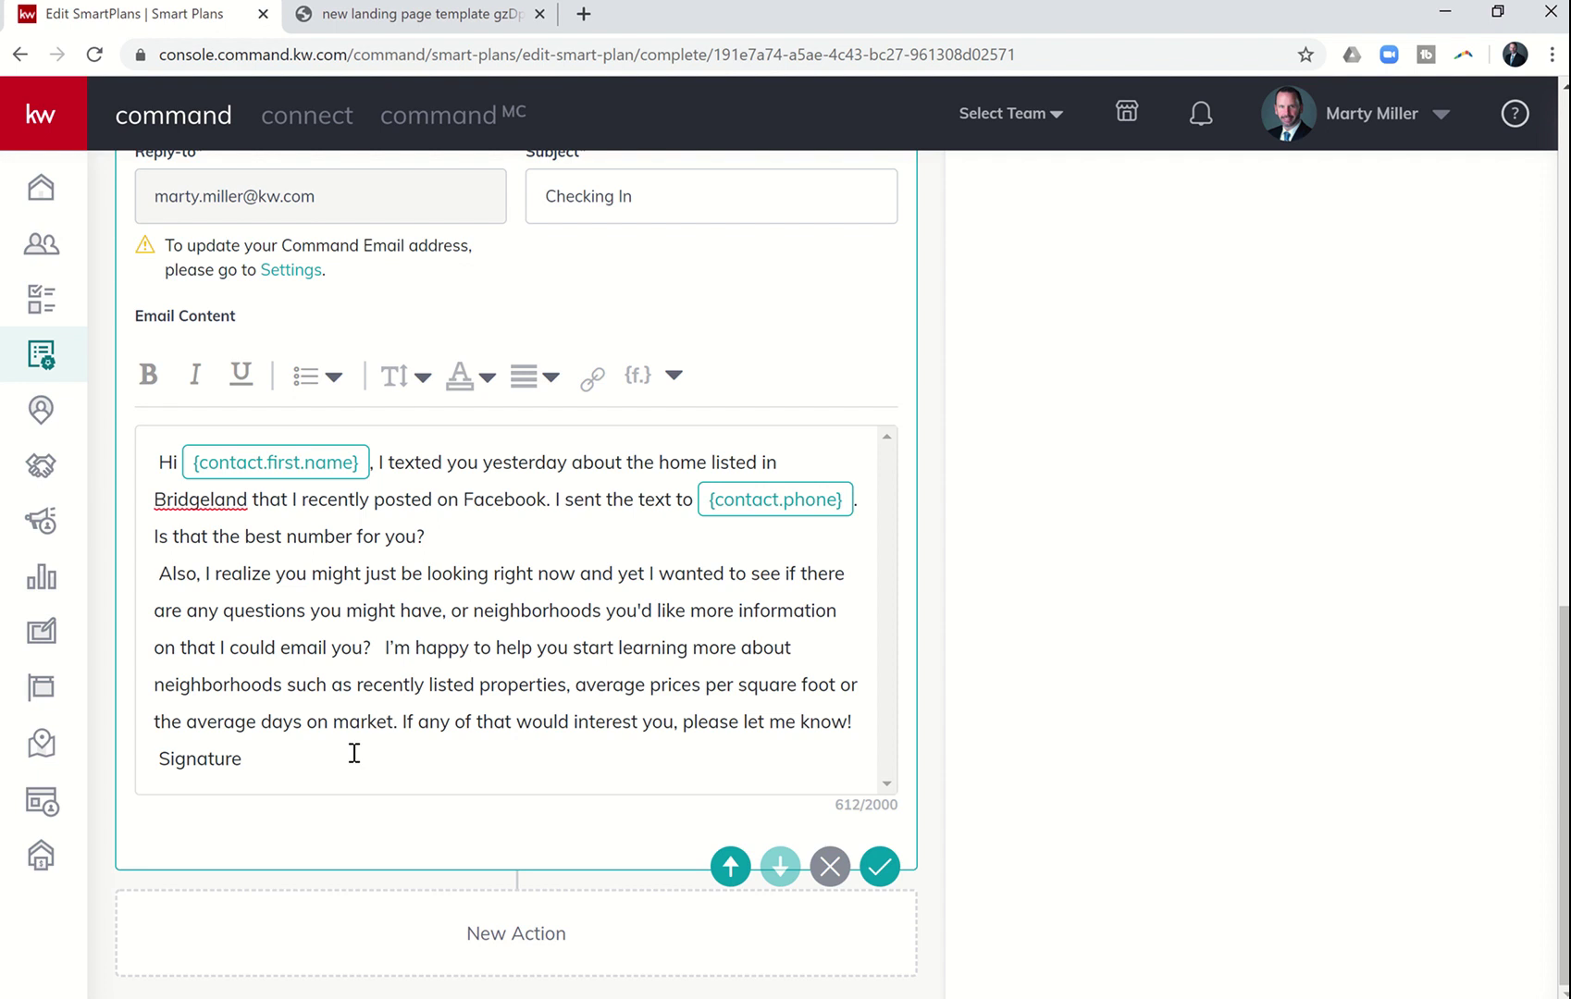
- Replace 'Signature' with separate lines for the agent's name, Summit Property Group, Keller Williams Platinum and phone
{"action": "left_click", "coordinate": [291, 759]}
{"action": "key", "text": "BackSpace"}
{"action": "key", "text": "BackSpace"}
{"action": "key", "text": "BackSpace"}
{"action": "key", "text": "BackSpace"}
{"action": "key", "text": "BackSpace"}
{"action": "key", "text": "BackSpace"}
{"action": "key", "text": "BackSpace"}
{"action": "key", "text": "BackSpace"}
{"action": "key", "text": "Return"}
{"action": "type", "text": "Marty M"}
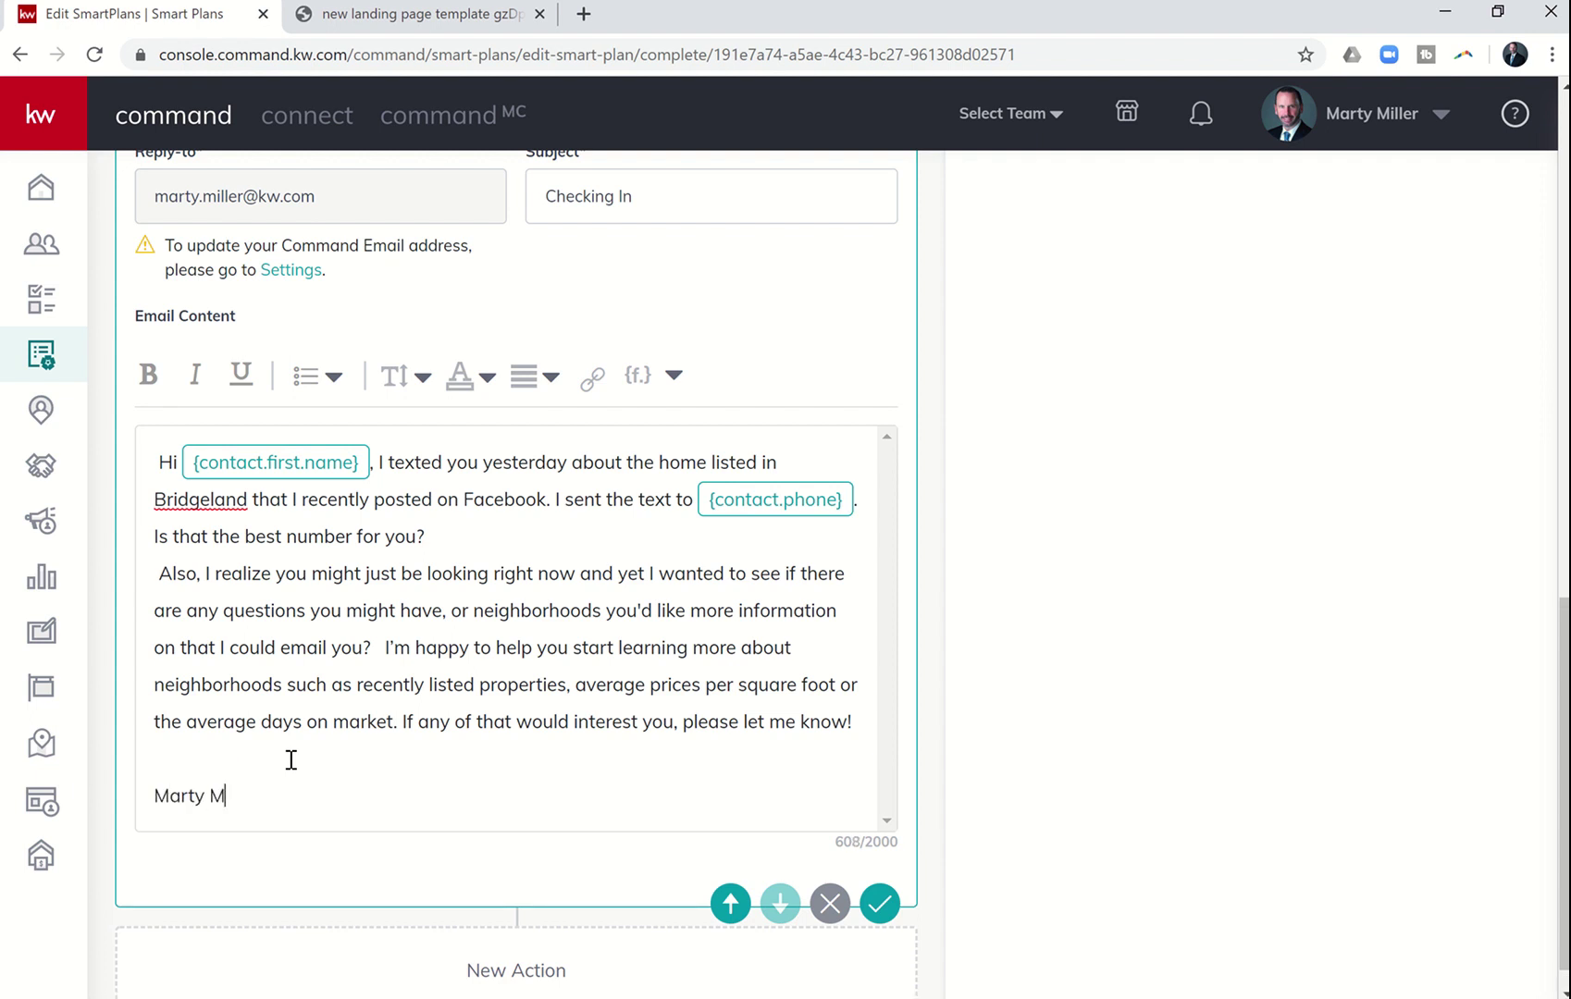
{"action": "type", "text": "iller"}
{"action": "key", "text": "Return"}
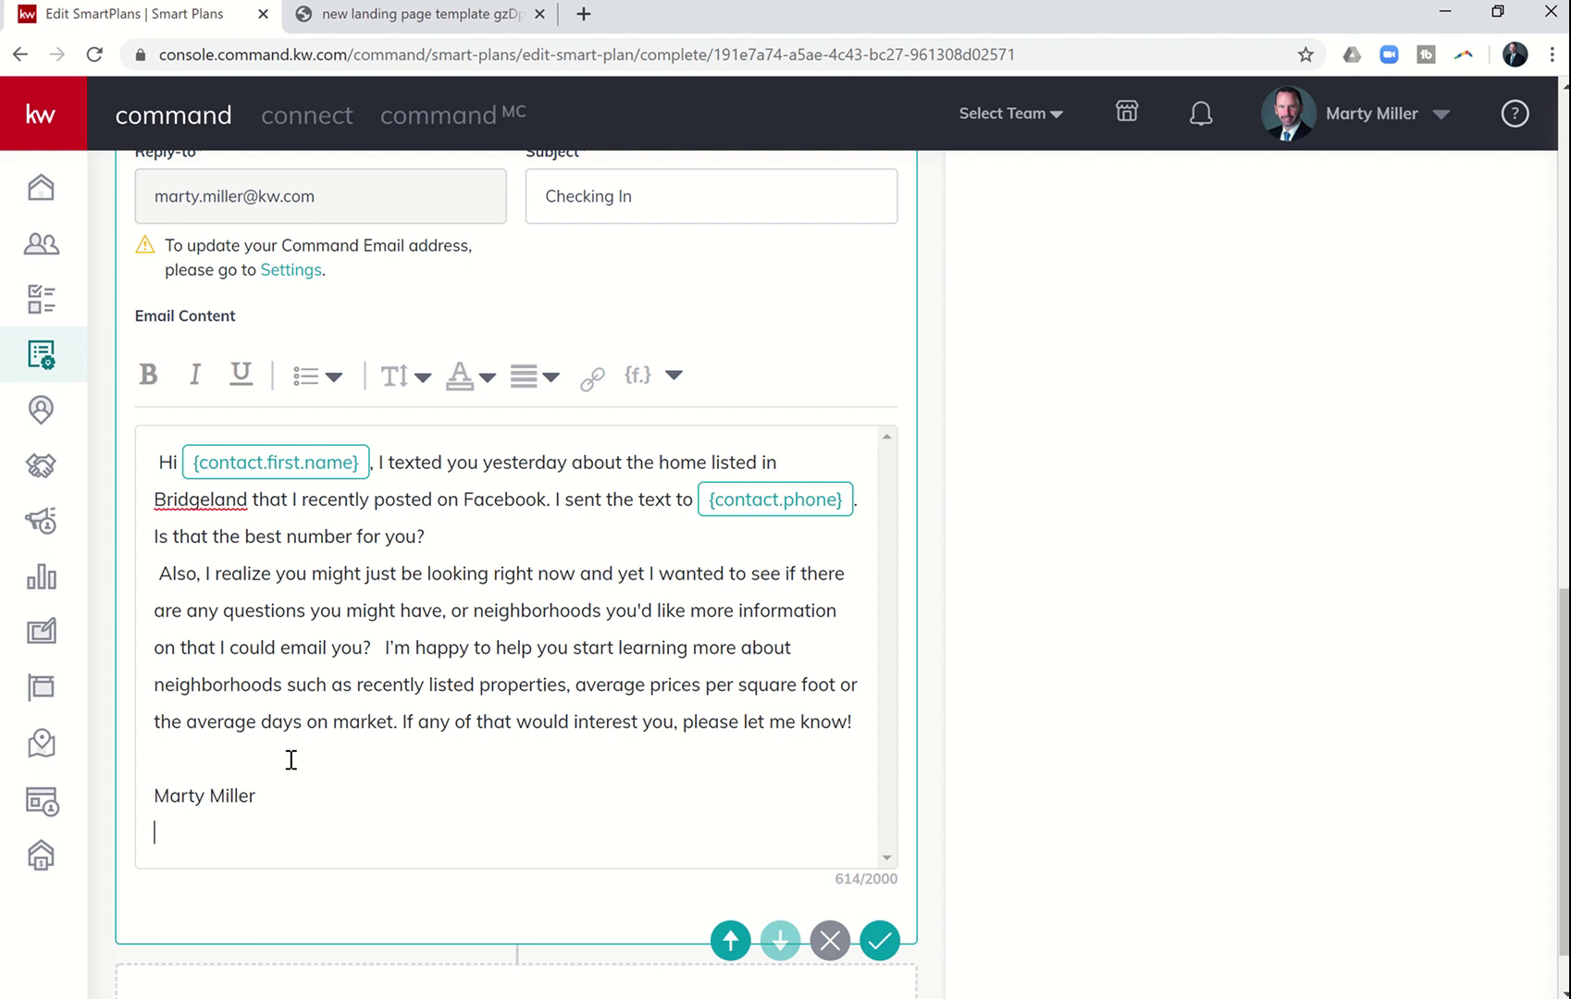
{"action": "type", "text": "Summit Property GRou"}
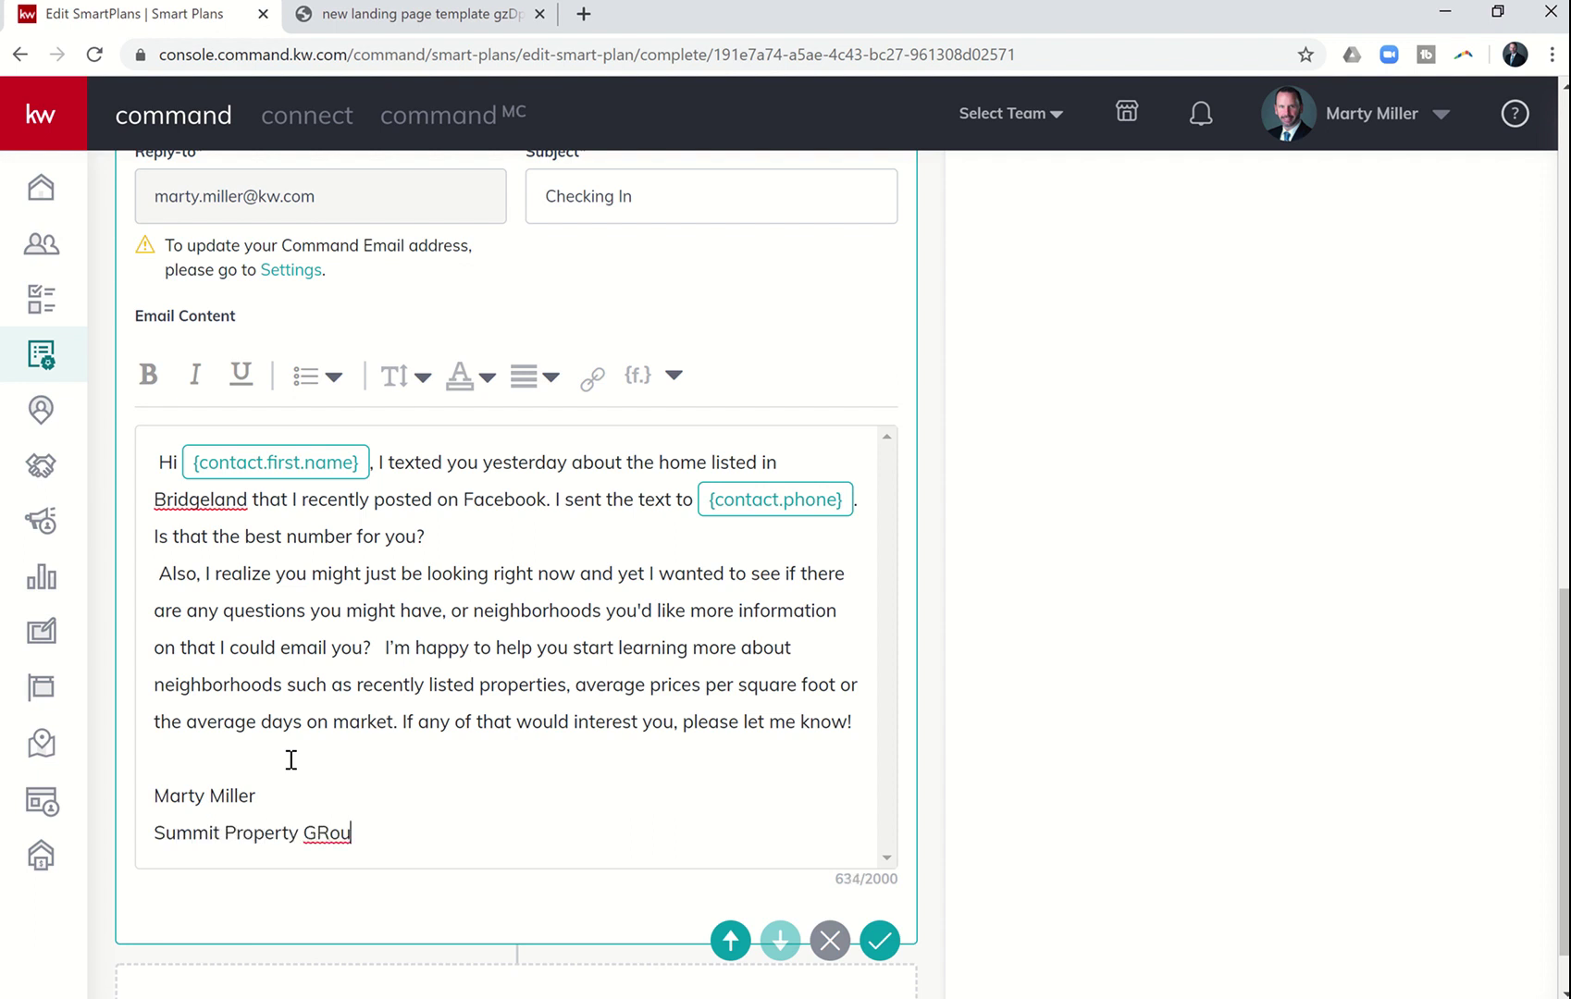
{"action": "key", "text": "BackSpace"}
{"action": "key", "text": "BackSpace"}
{"action": "key", "text": "BackSpace"}
{"action": "type", "text": "roup"}
{"action": "key", "text": "Return"}
{"action": "type", "text": "Ke"}
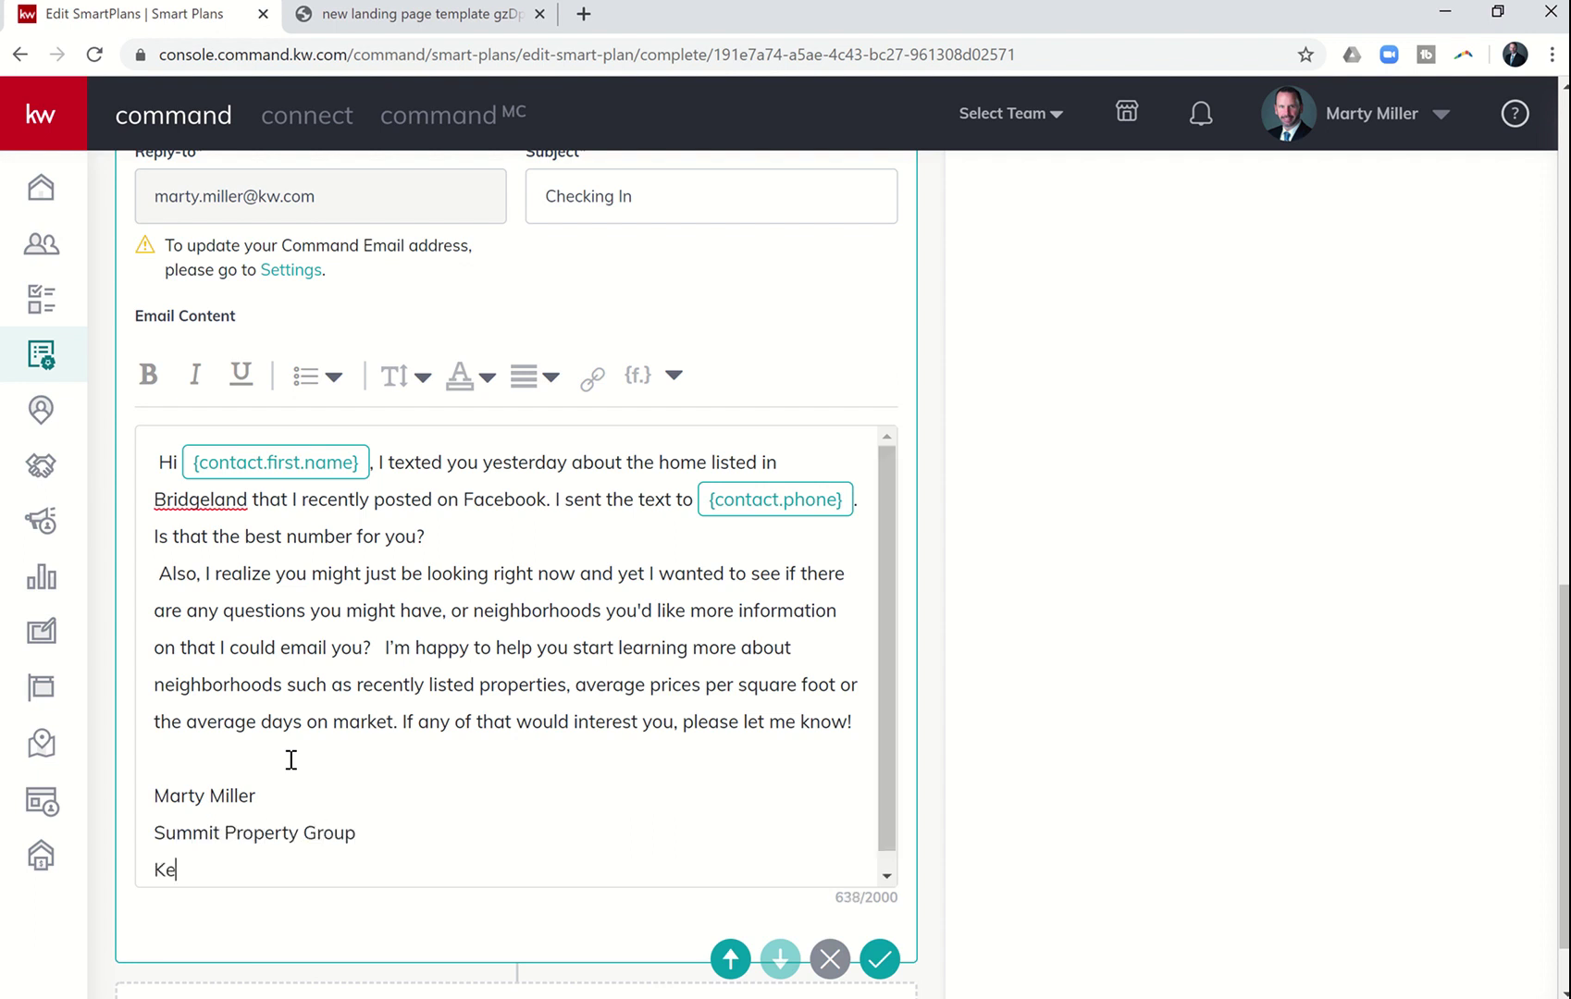
{"action": "type", "text": "ller Williams Platinum"}
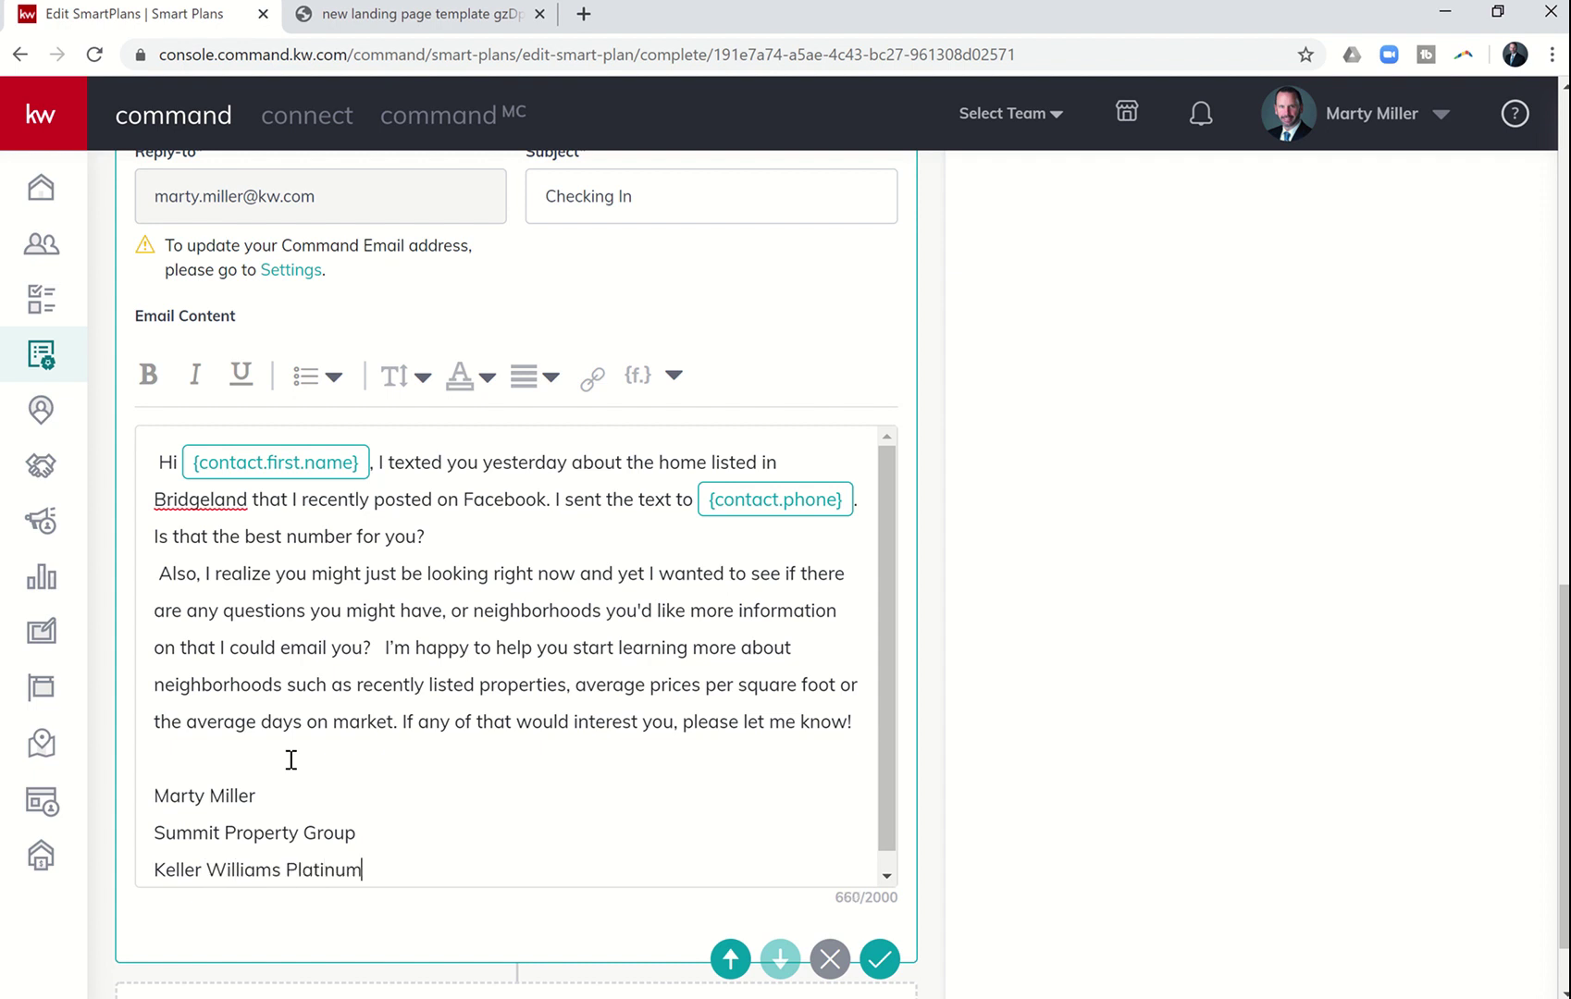
{"action": "key", "text": "Return"}
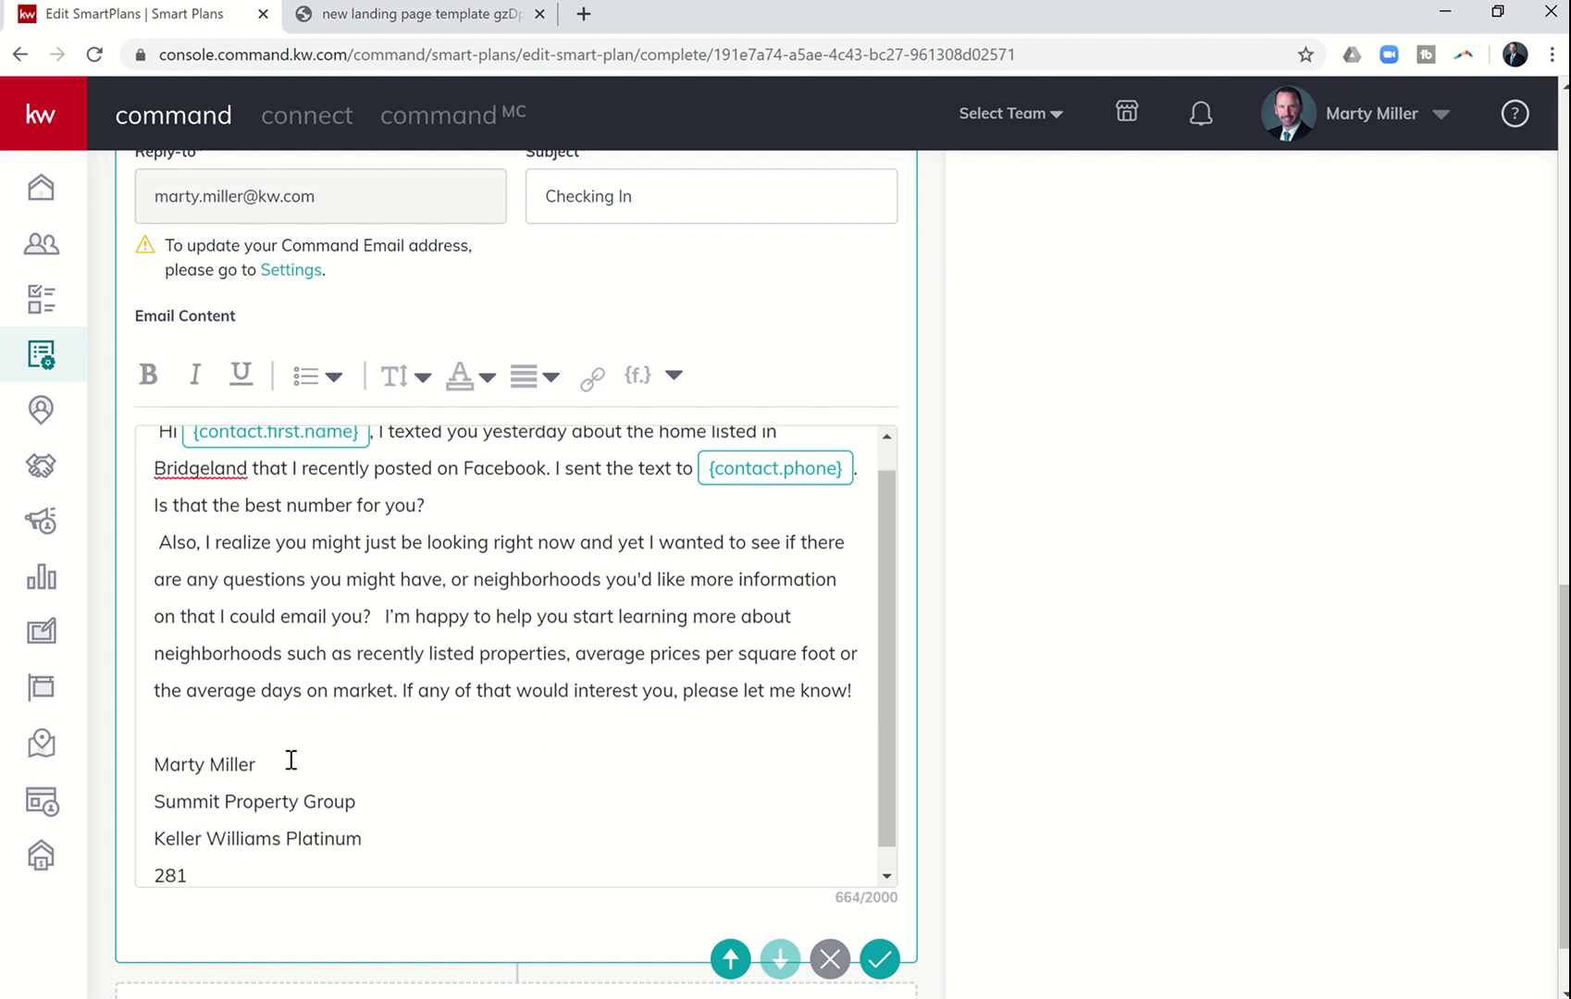
- Check the next steps in the Word script, then return to the SmartPlan editor
{"action": "scroll", "coordinate": [290, 760], "scroll_direction": "up", "scroll_amount": 1}
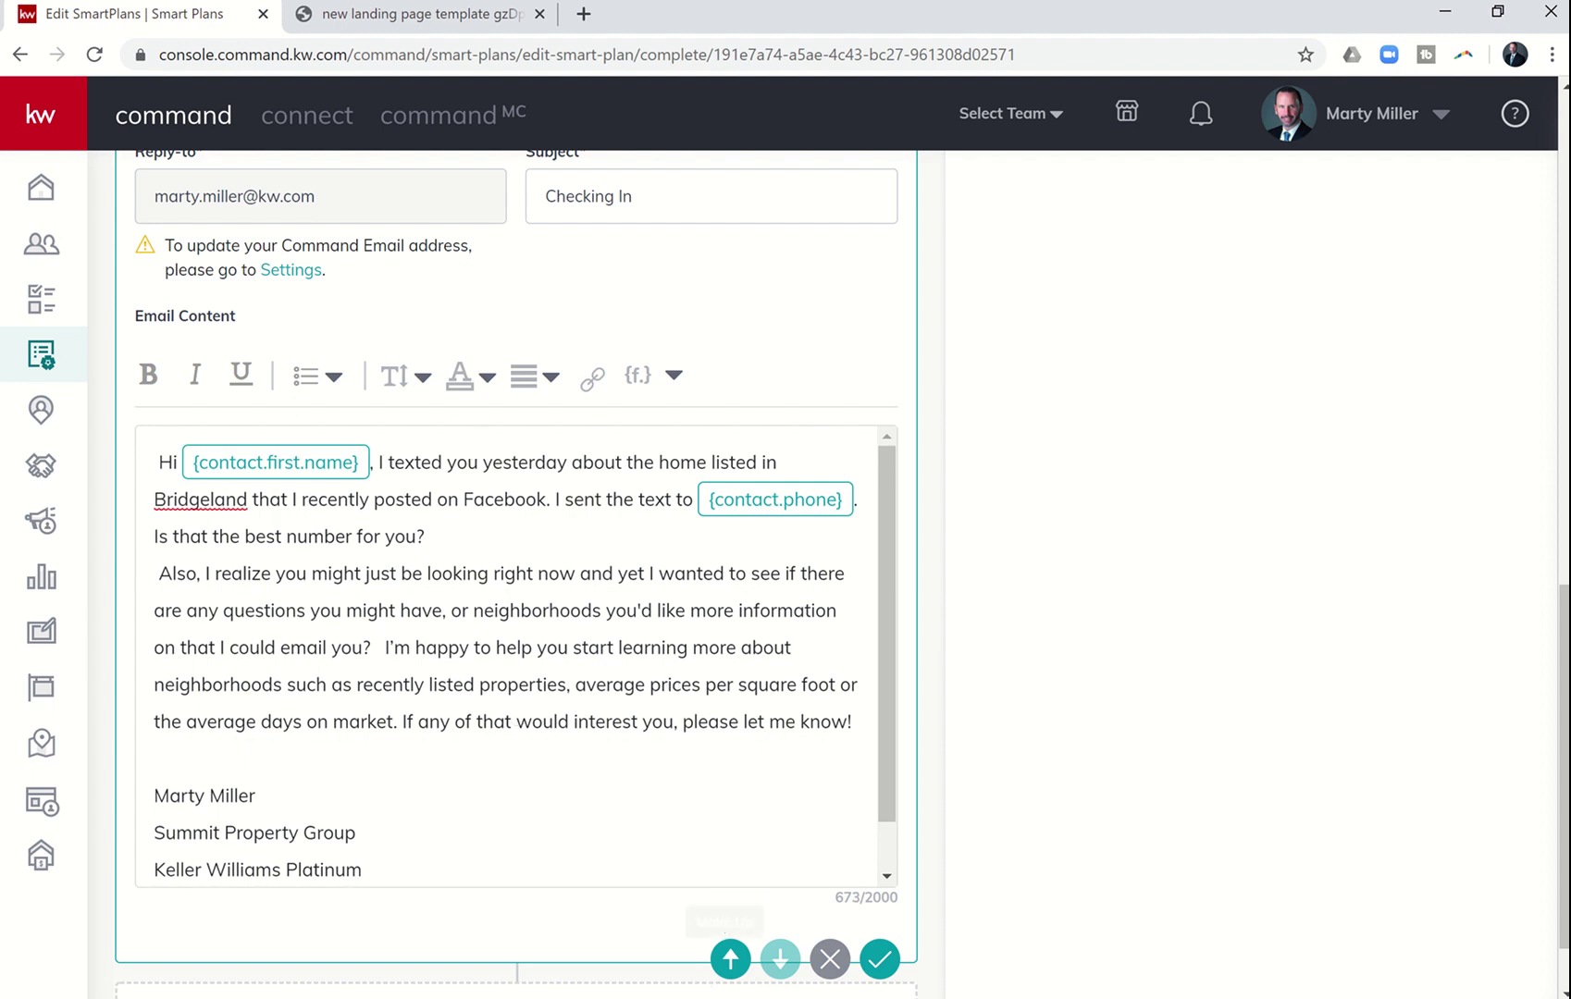
{"action": "left_click", "coordinate": [721, 998]}
{"action": "scroll", "coordinate": [545, 646], "scroll_direction": "down", "scroll_amount": 4}
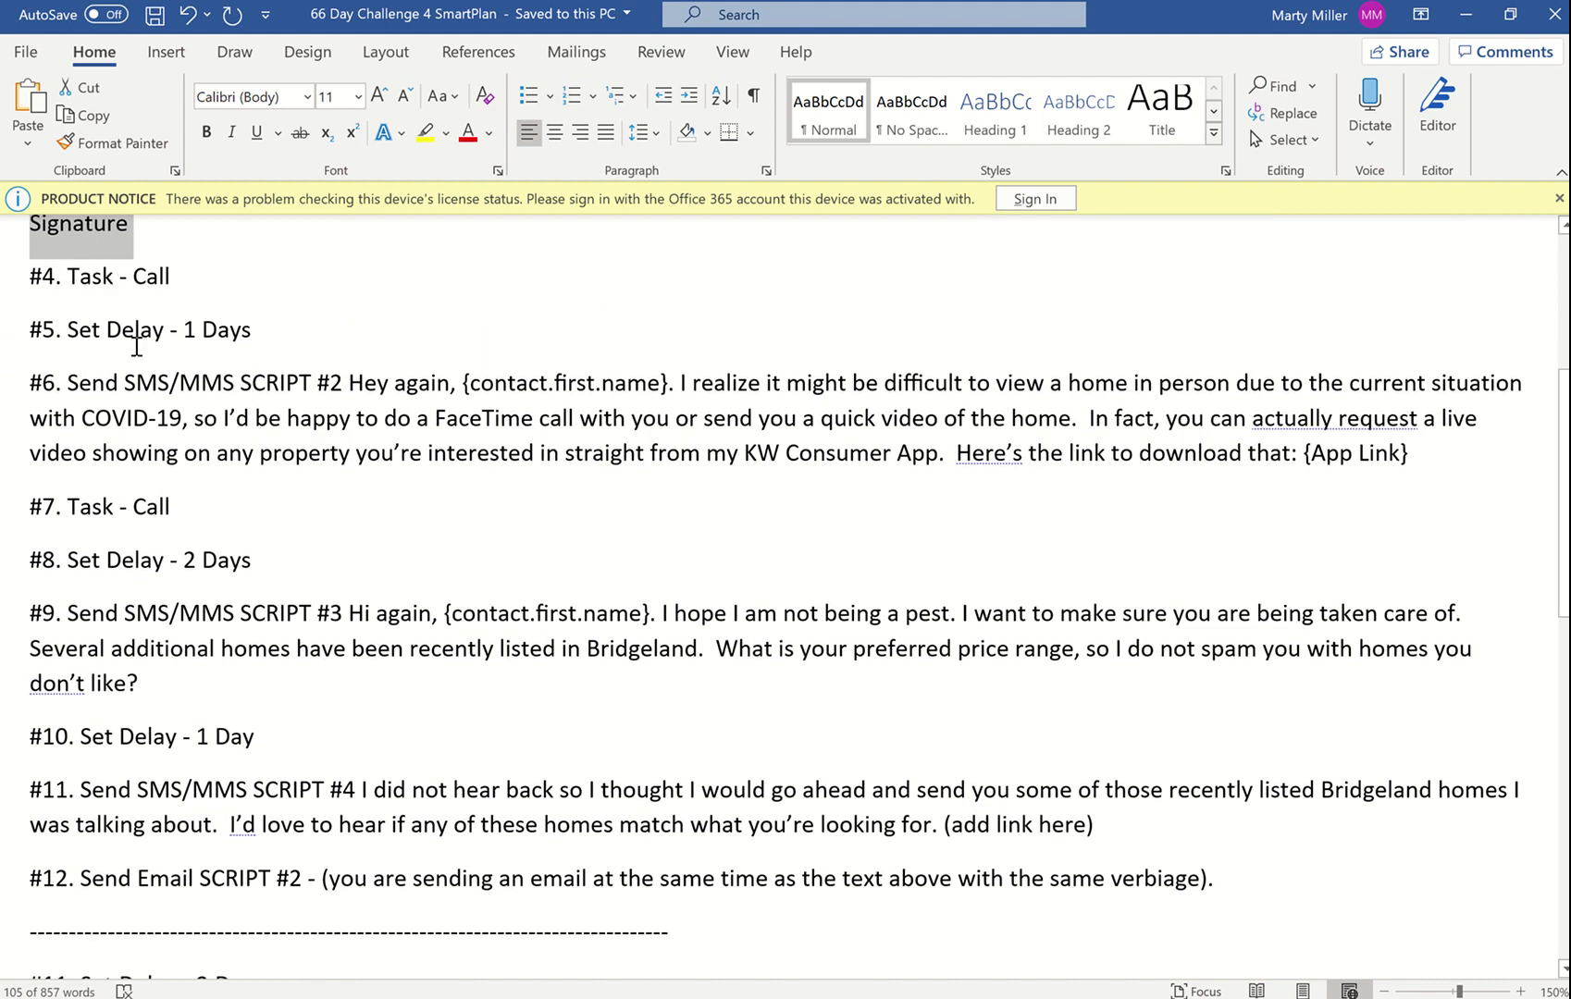
{"action": "left_click", "coordinate": [728, 998]}
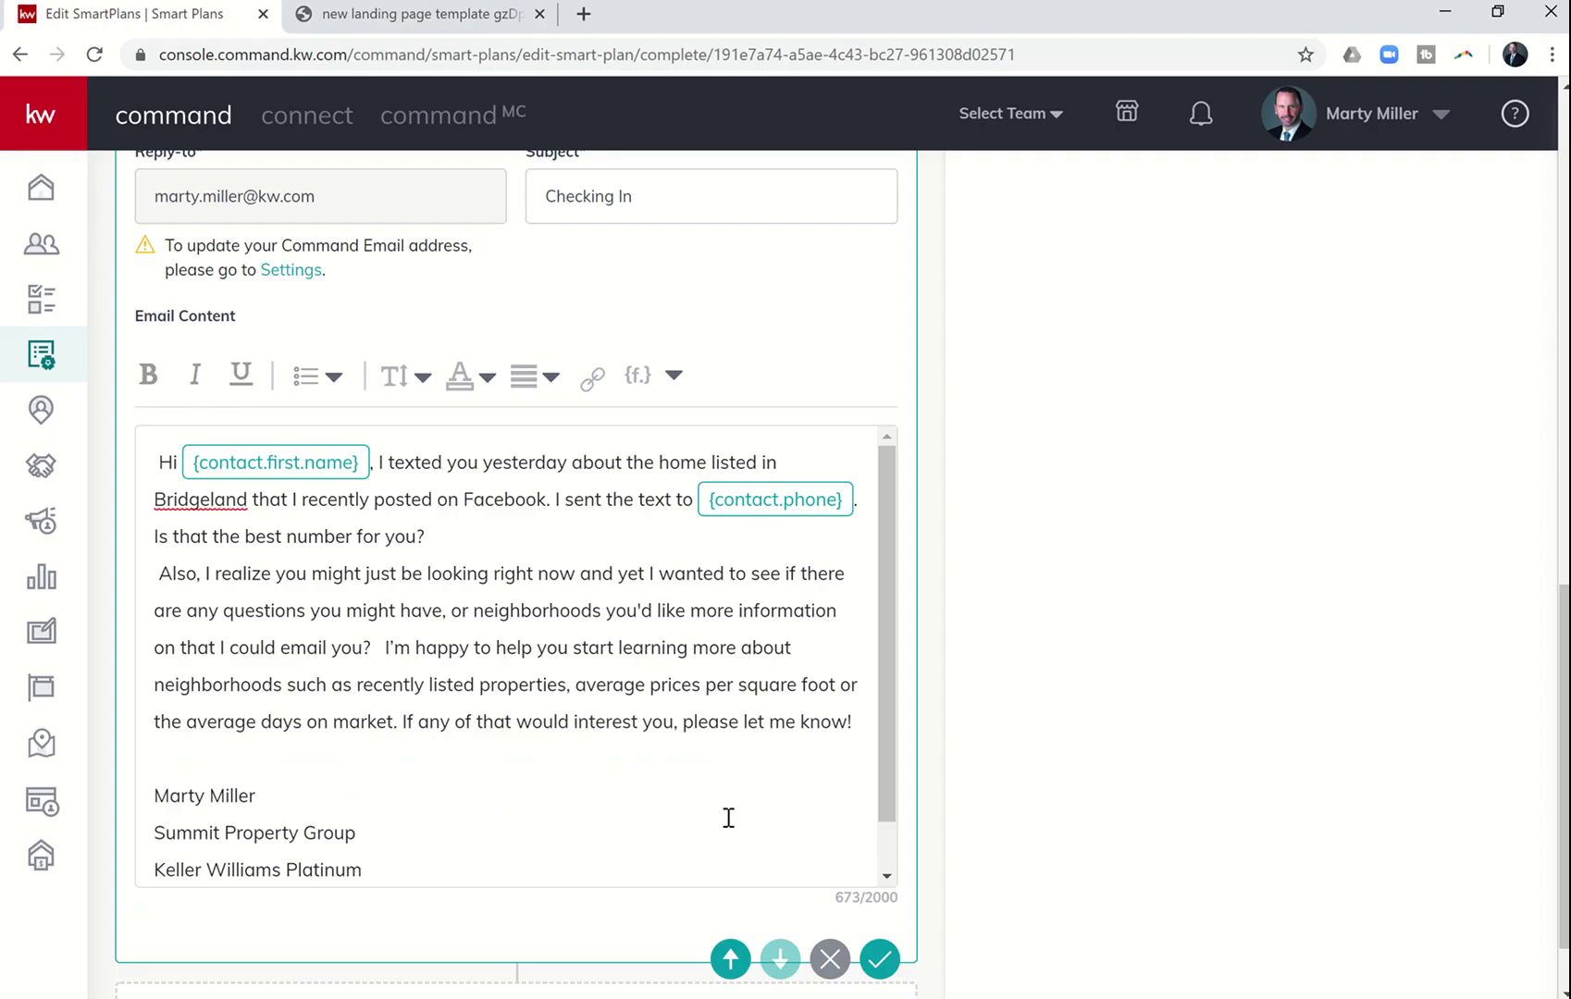
{"action": "scroll", "coordinate": [760, 747], "scroll_direction": "up", "scroll_amount": 10}
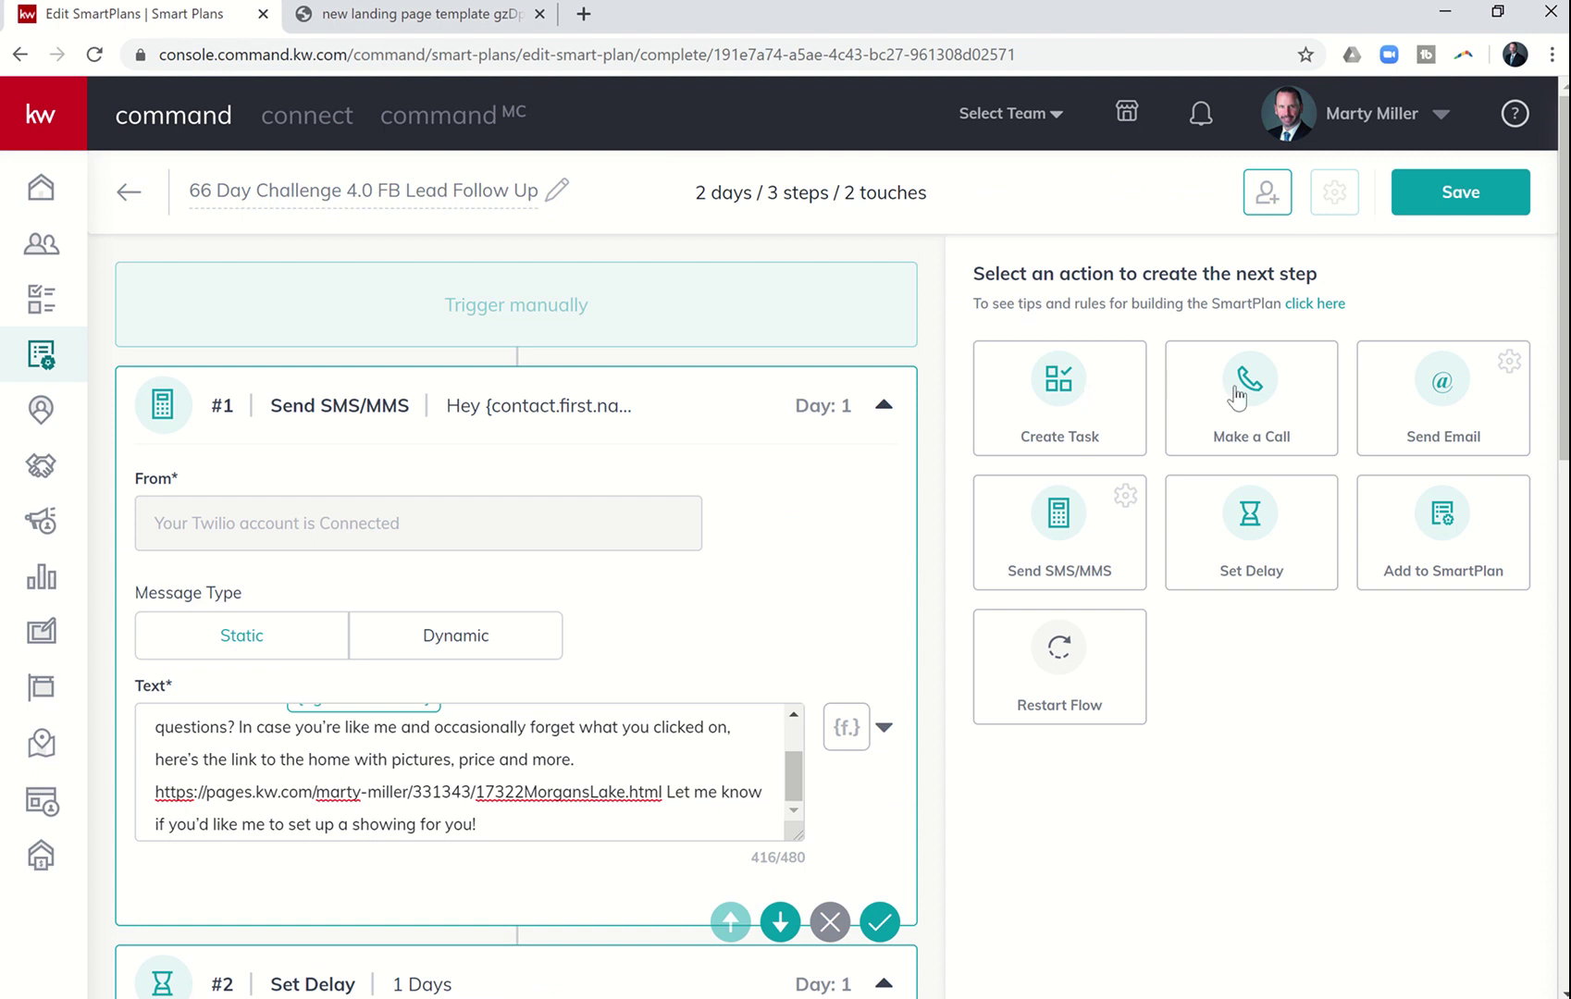
- Name call task #4 'Facebook Follow-Up' plus {contact.first.name}, {contact.last.name} and {contact.phone} fields
{"action": "scroll", "coordinate": [808, 717], "scroll_direction": "down", "scroll_amount": 13}
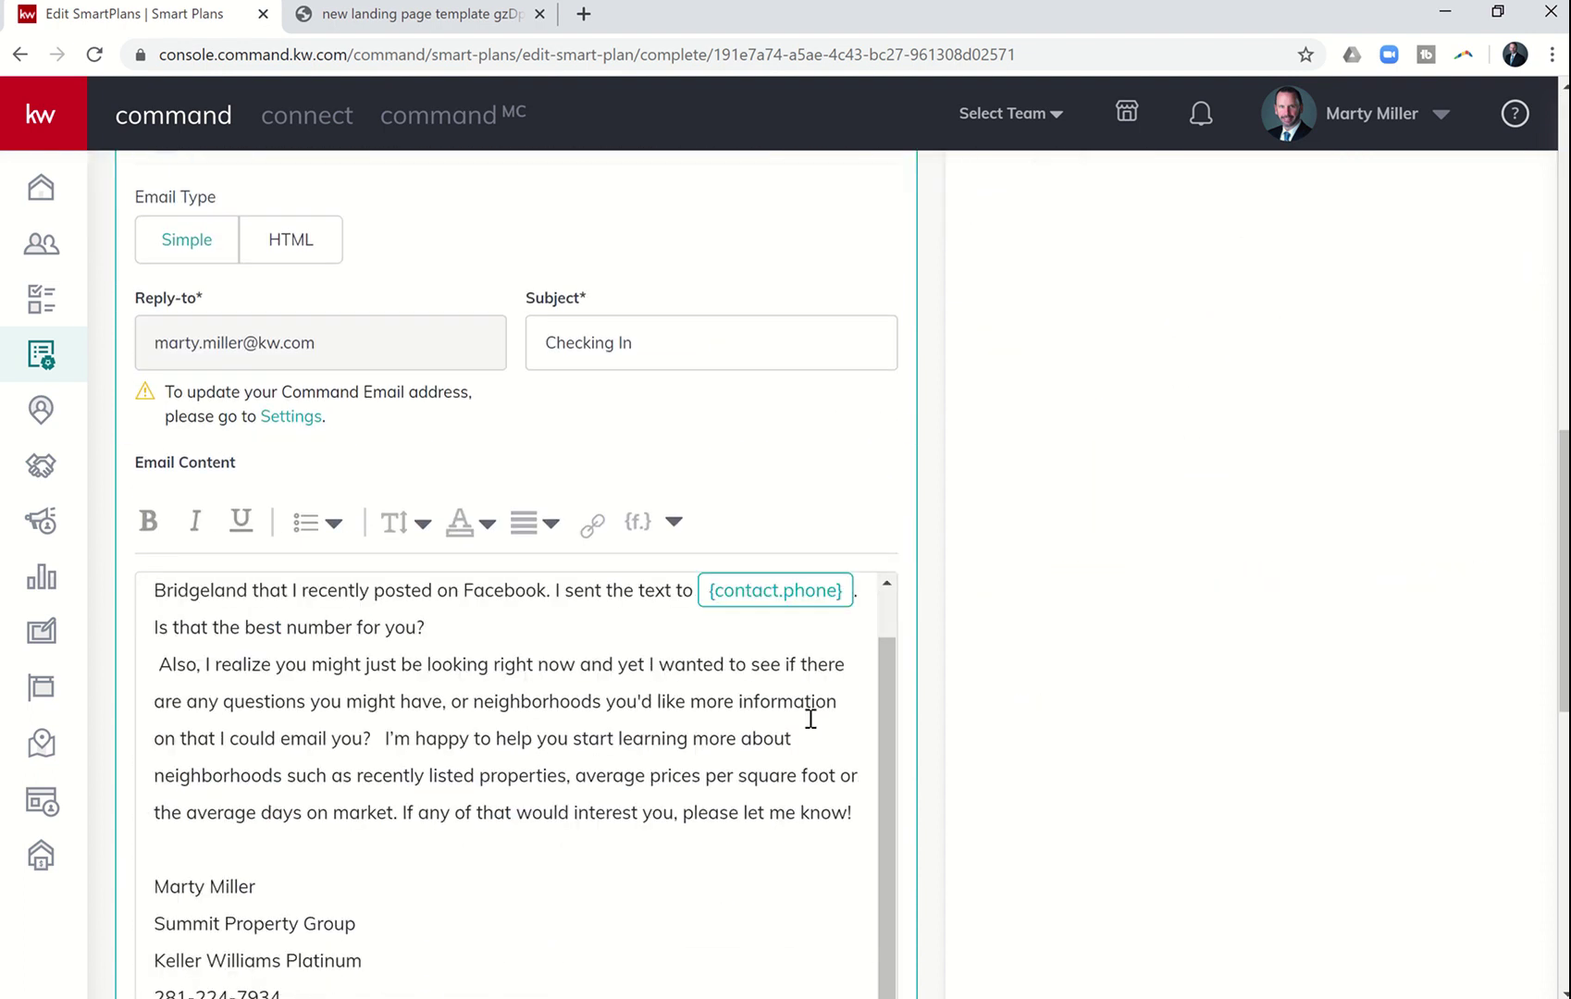
{"action": "scroll", "coordinate": [810, 718], "scroll_direction": "down", "scroll_amount": 8}
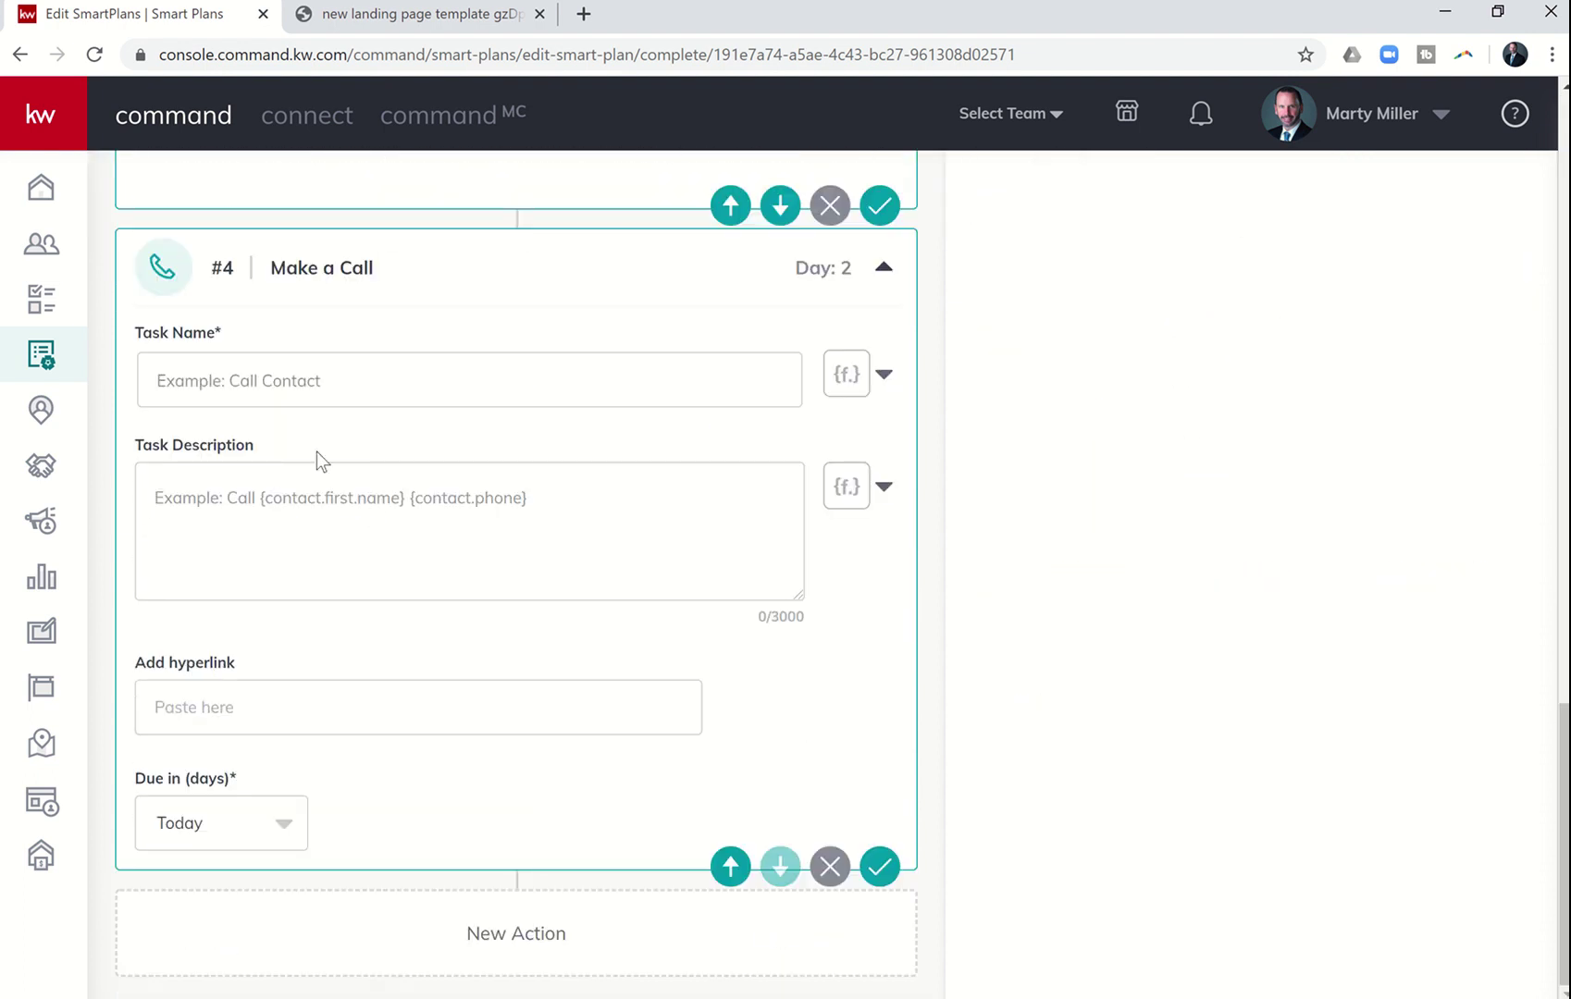
{"action": "left_click", "coordinate": [218, 386]}
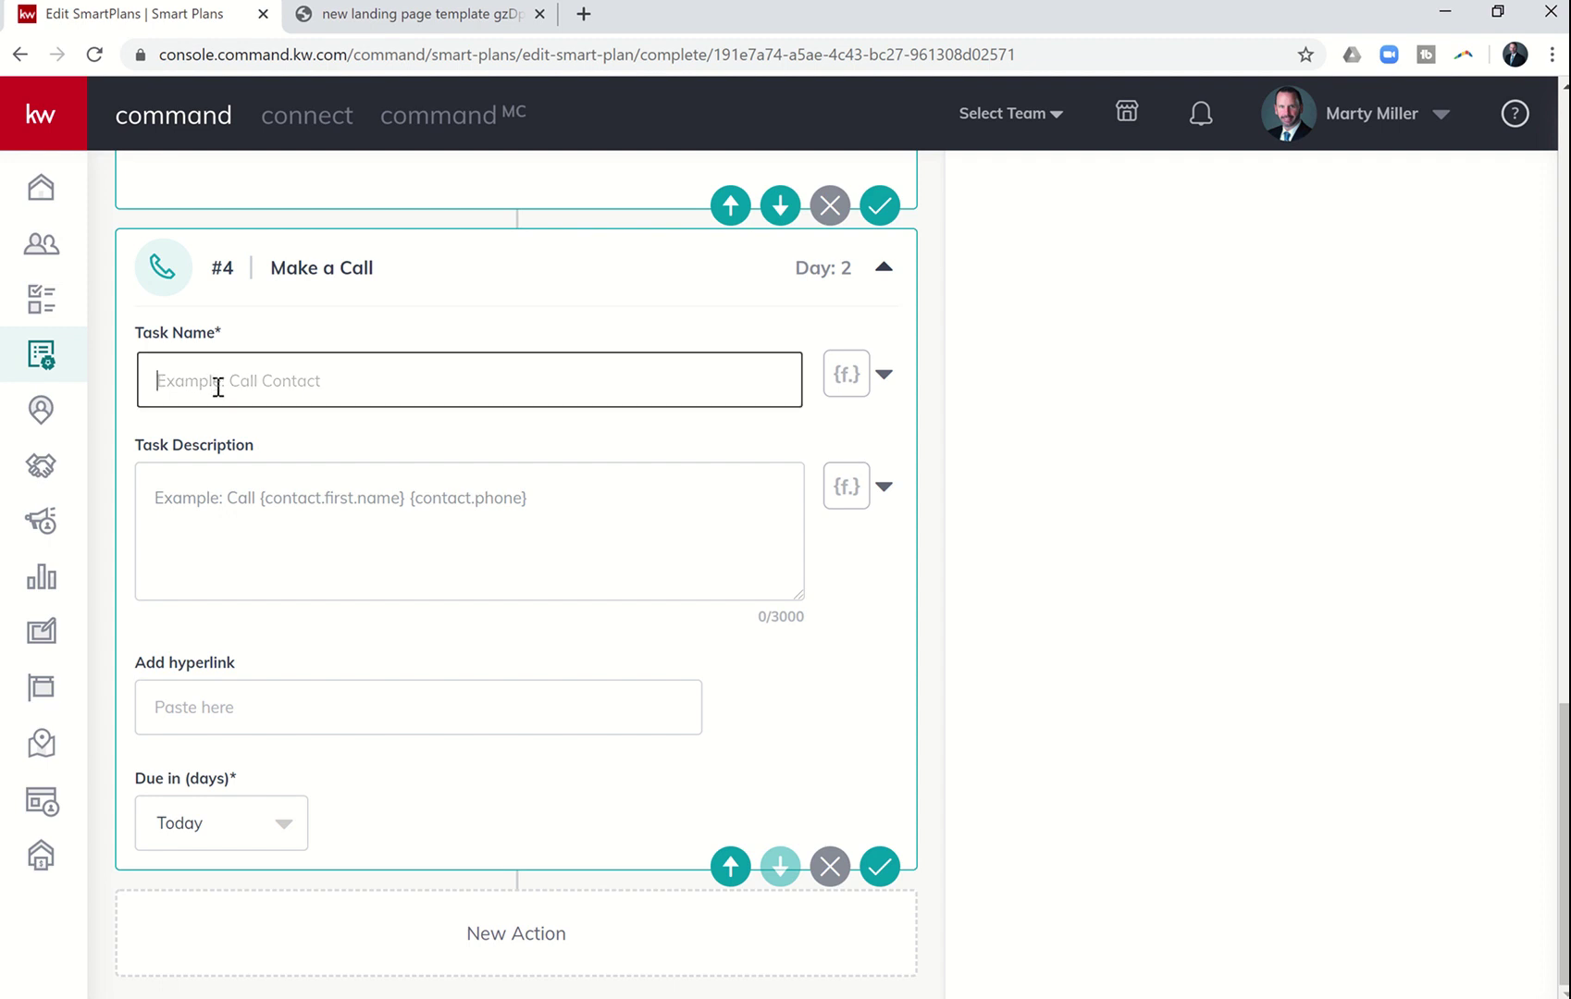
{"action": "type", "text": "Facebook Follow-Up"}
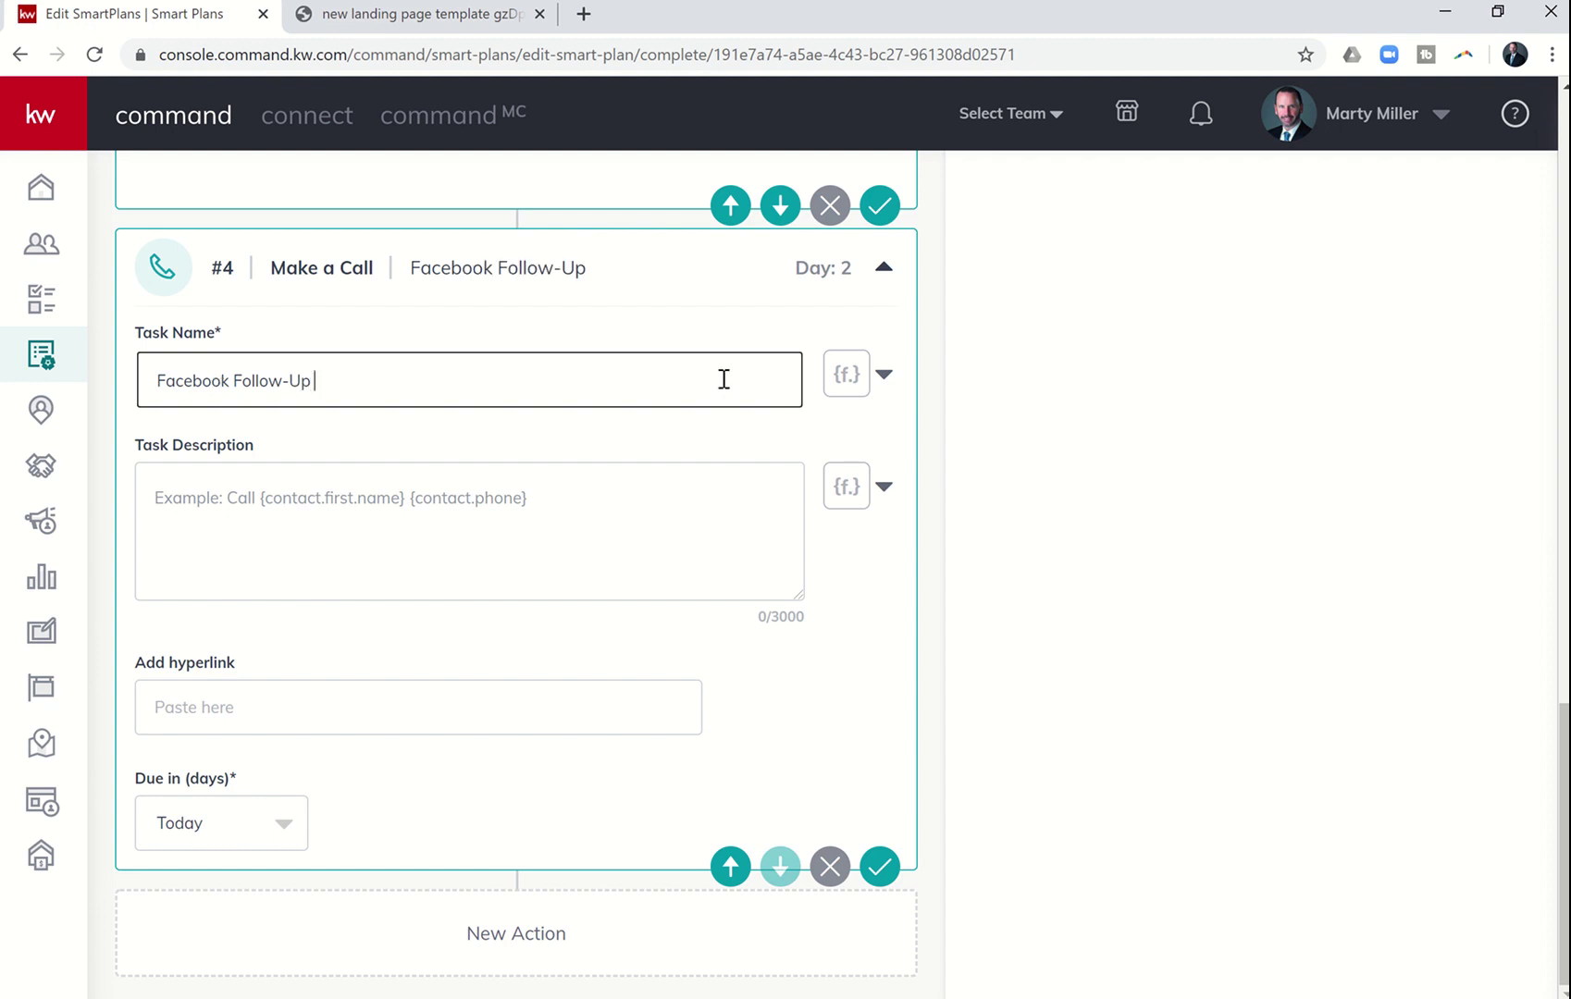
{"action": "left_click", "coordinate": [847, 386]}
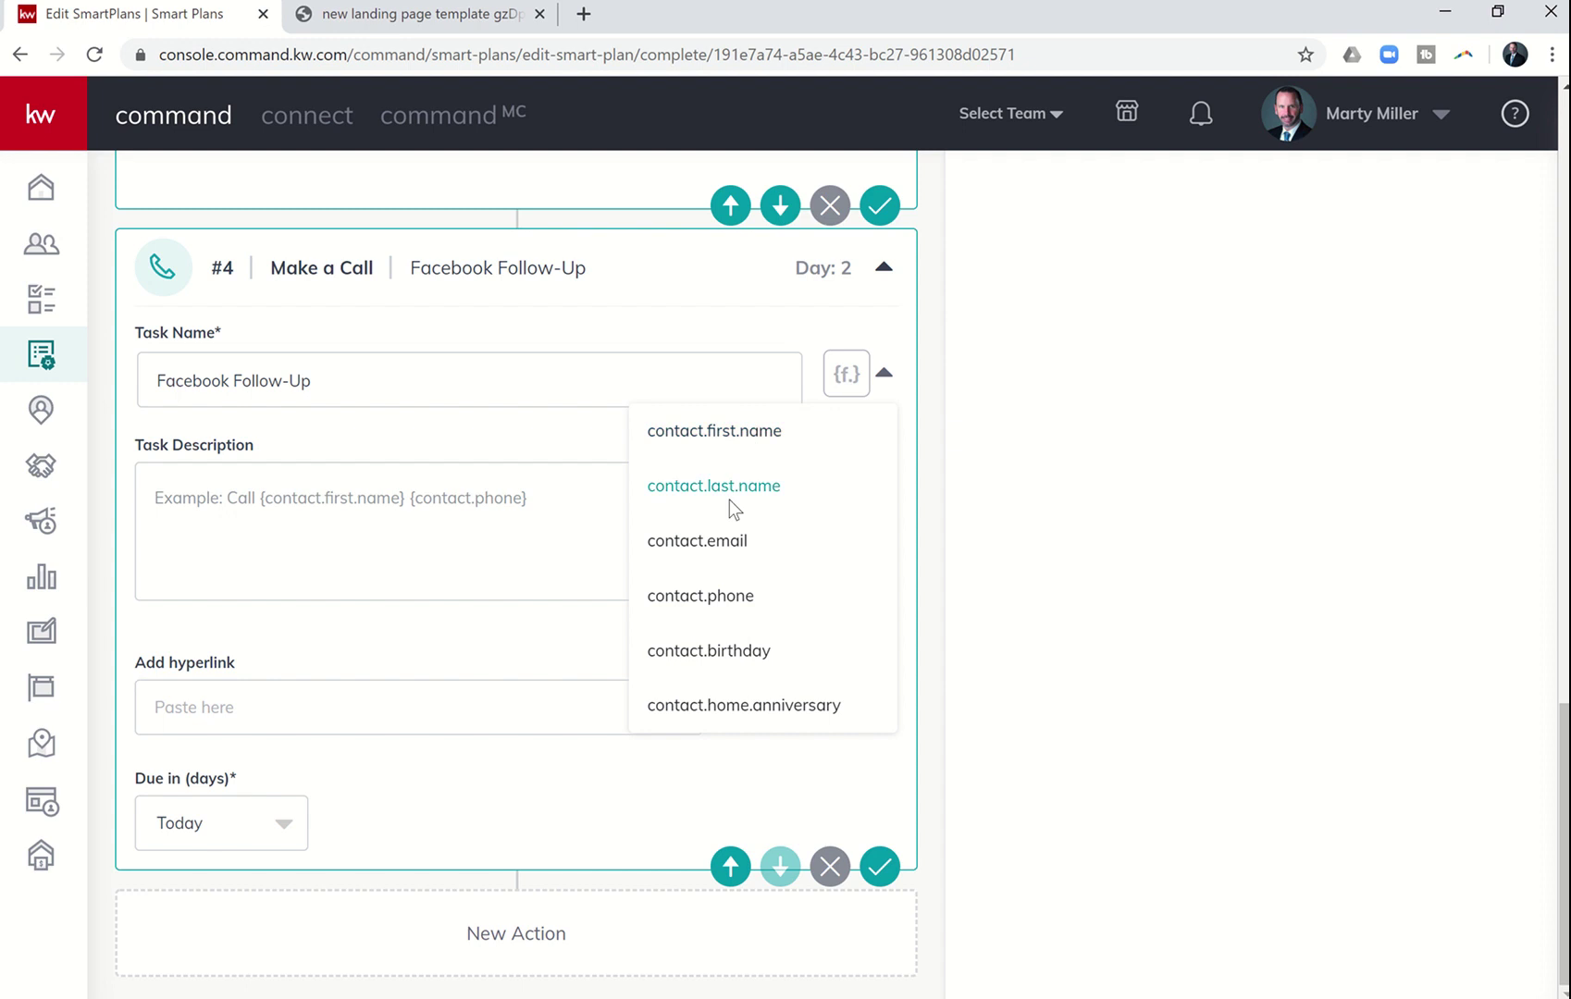
{"action": "left_click", "coordinate": [706, 597]}
{"action": "left_click", "coordinate": [848, 377]}
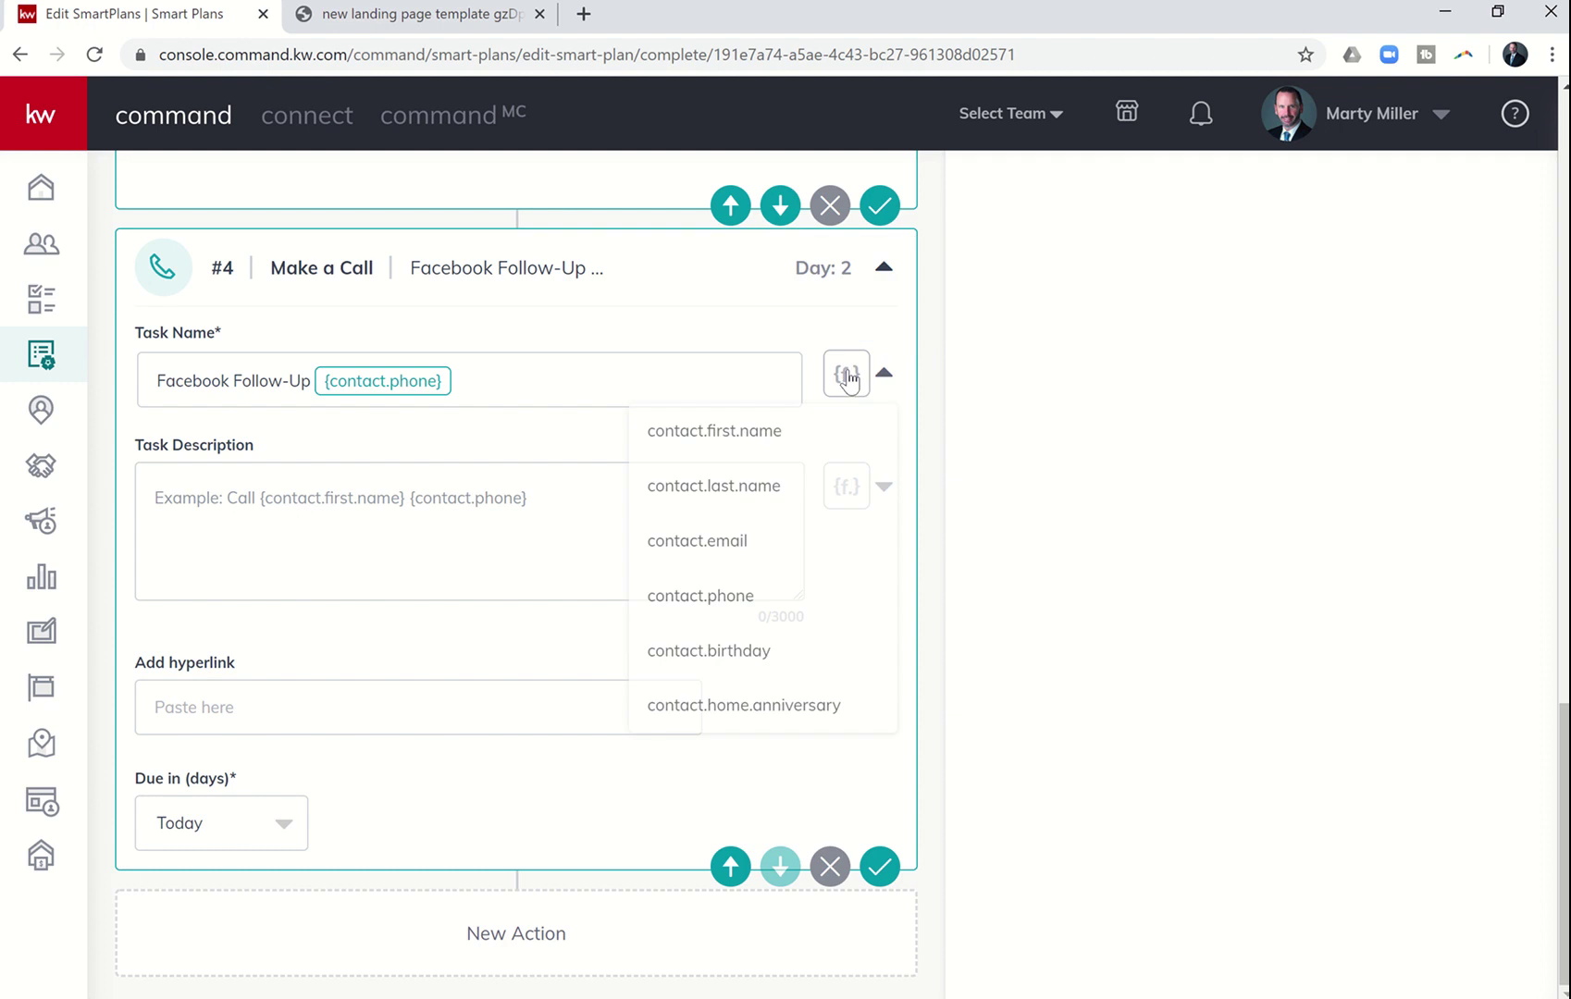
{"action": "left_click", "coordinate": [760, 485]}
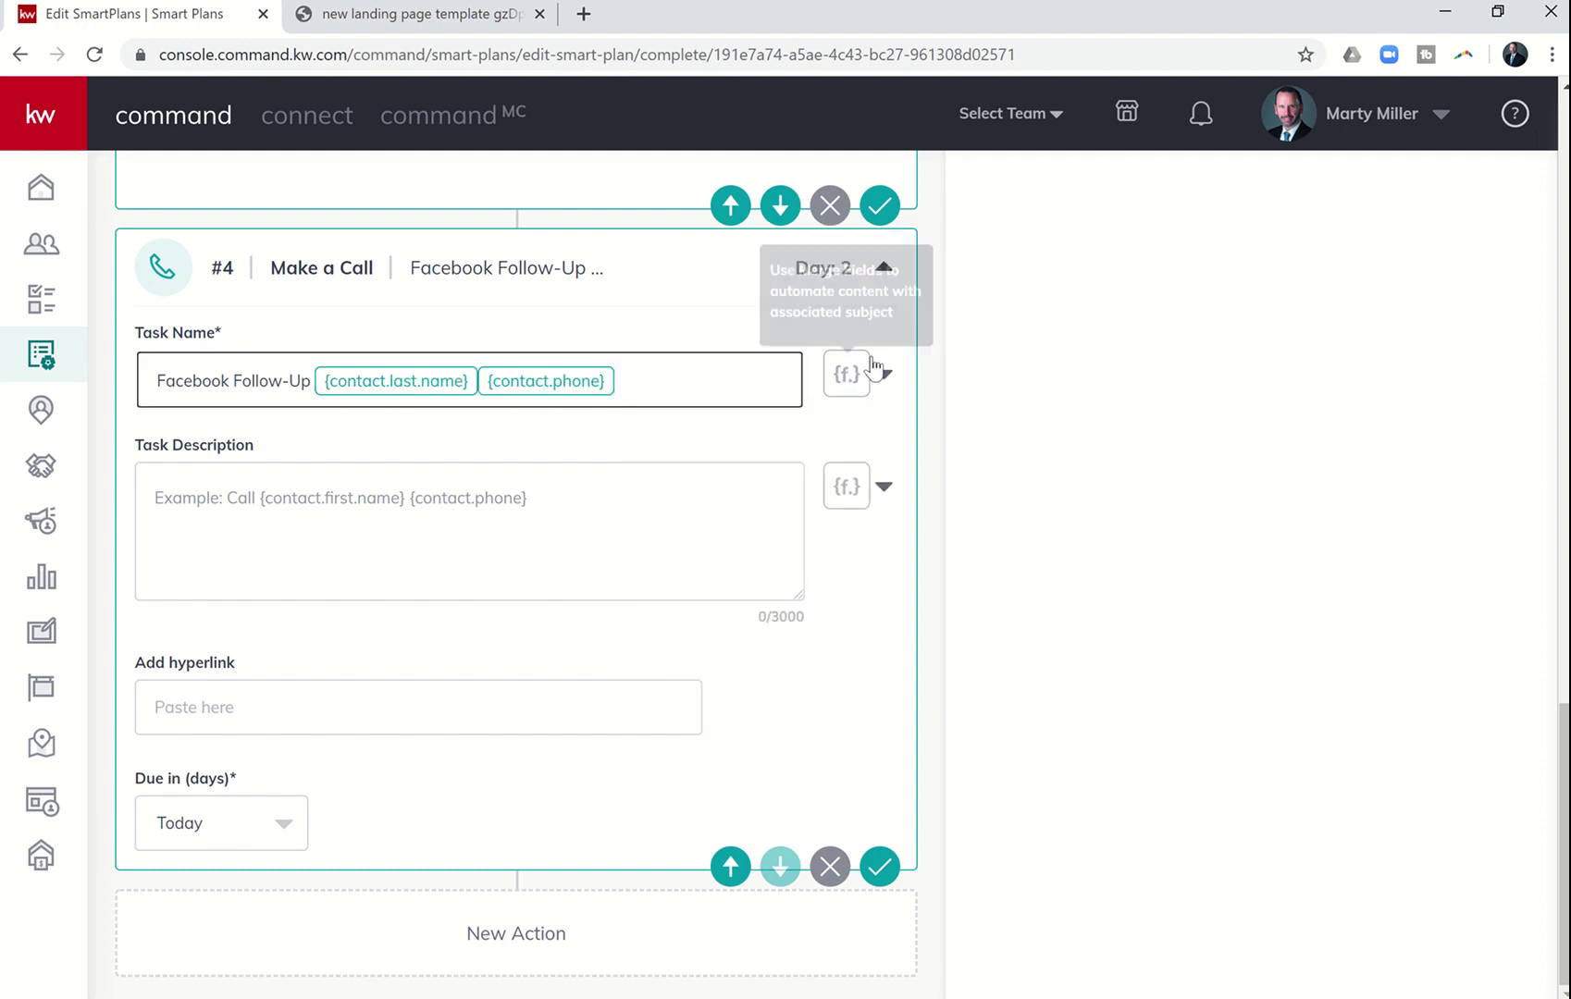
{"action": "left_click", "coordinate": [870, 370]}
{"action": "left_click", "coordinate": [772, 432]}
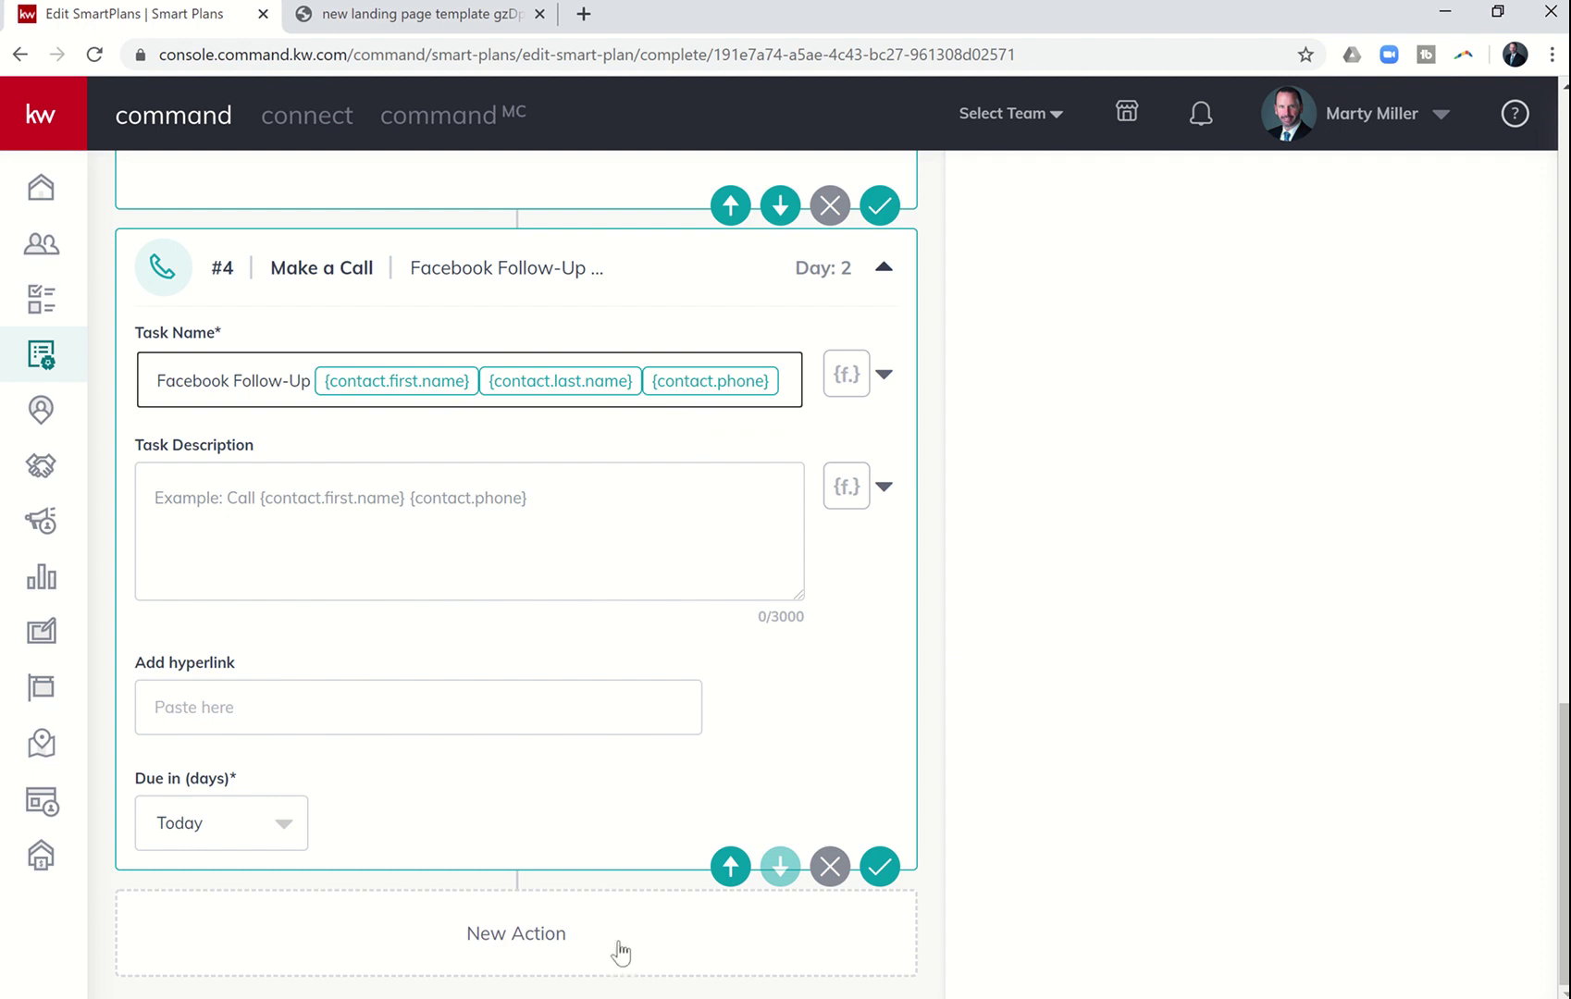
{"action": "left_click", "coordinate": [648, 997]}
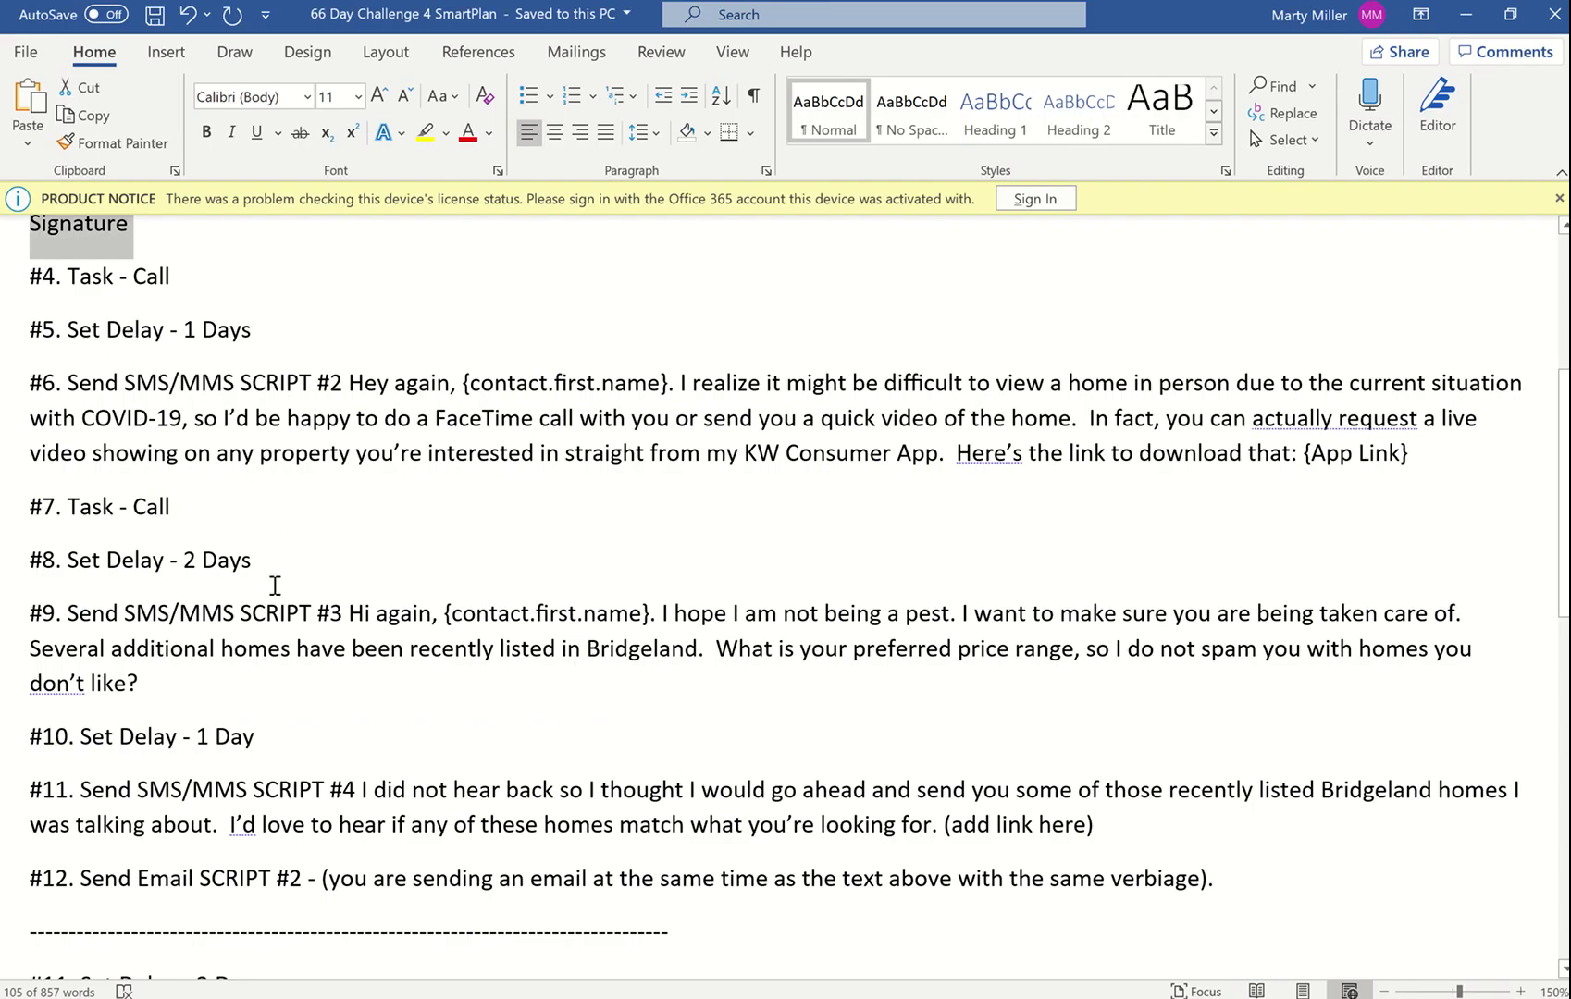
{"action": "left_click", "coordinate": [606, 997]}
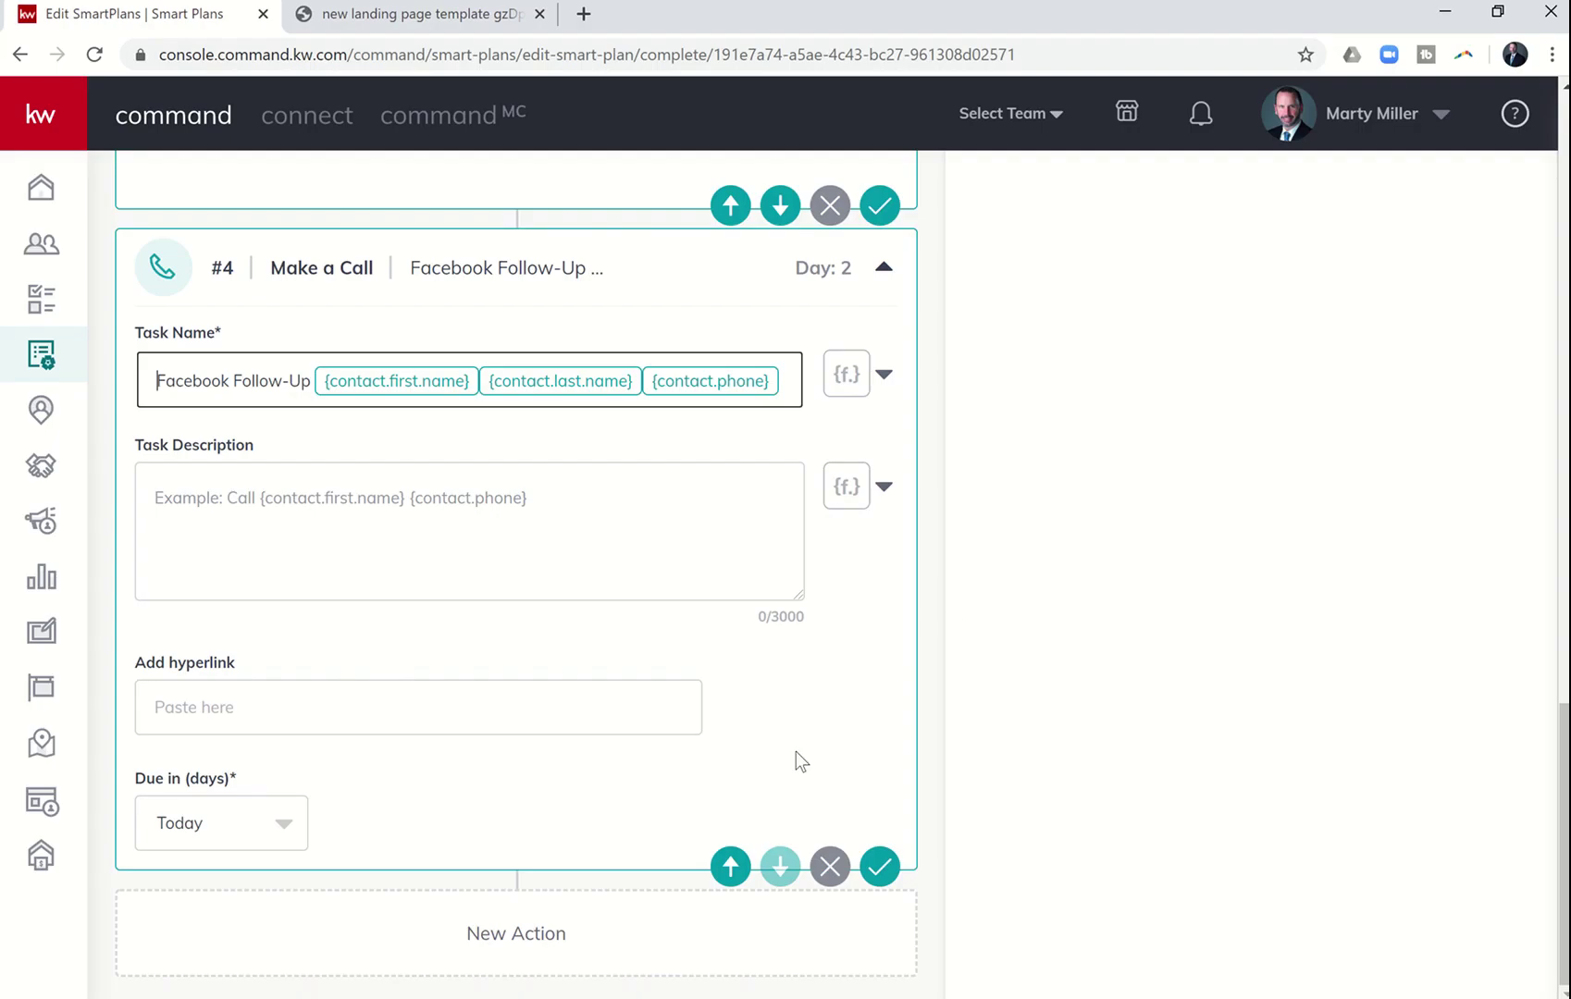
- Follow the 1-day delay (step #5) with a new Send SMS/MMS step #6 on Day 3
{"action": "scroll", "coordinate": [980, 587], "scroll_direction": "up", "scroll_amount": 10}
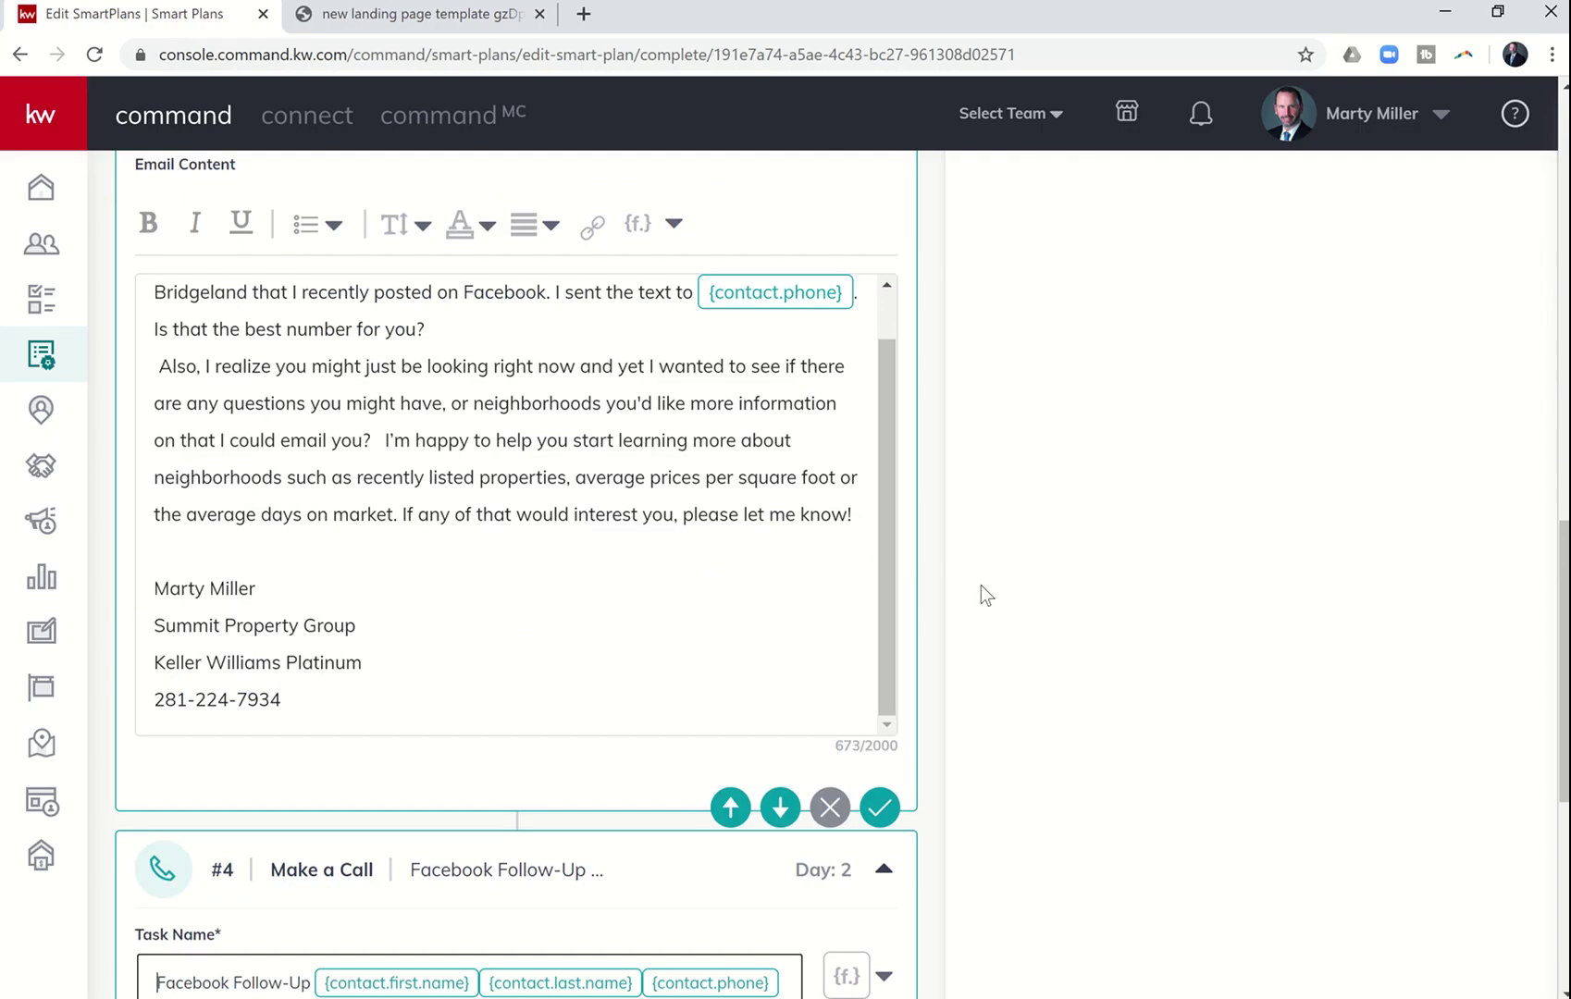
{"action": "scroll", "coordinate": [981, 595], "scroll_direction": "up", "scroll_amount": 4}
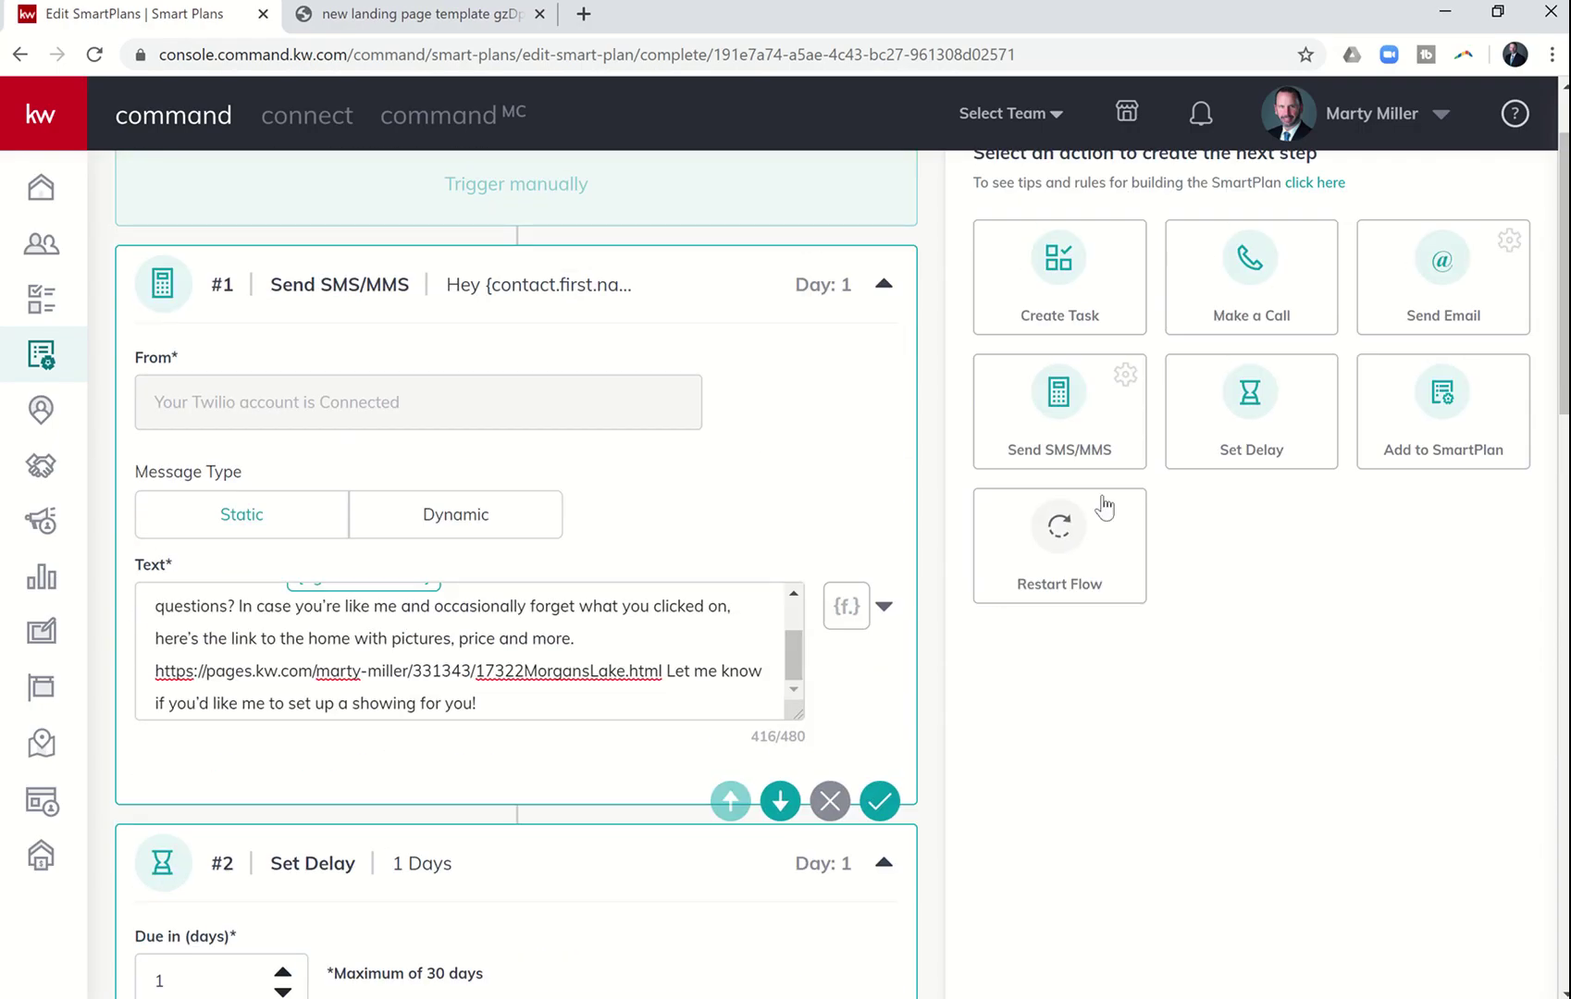
{"action": "scroll", "coordinate": [625, 683], "scroll_direction": "down", "scroll_amount": 14}
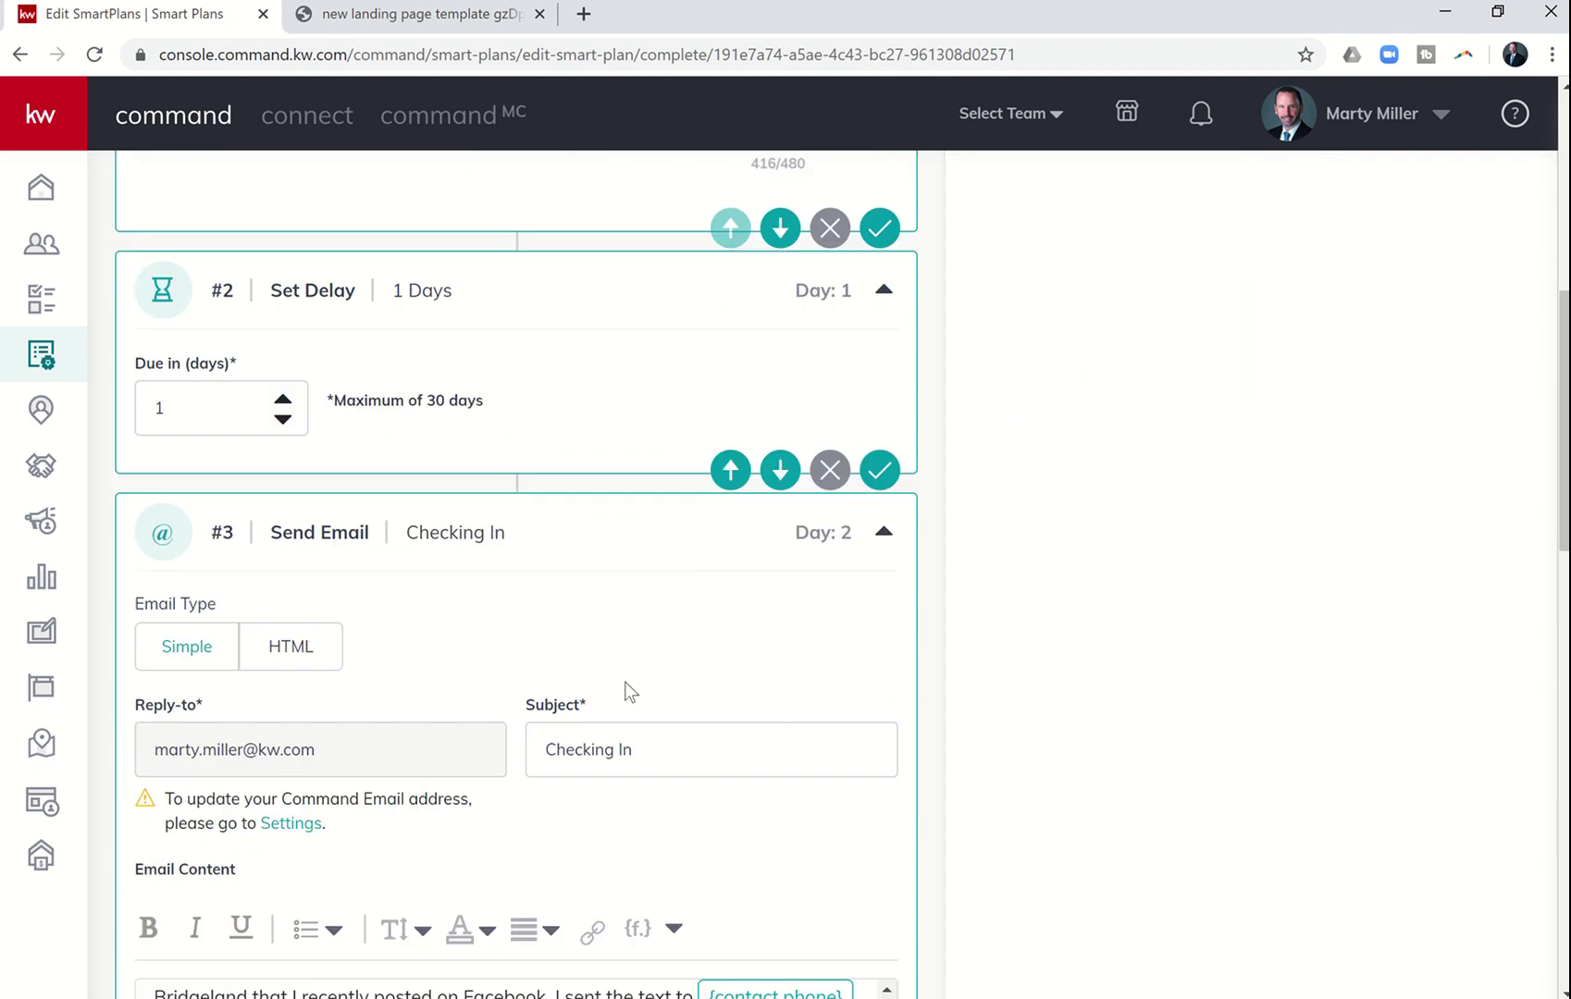
{"action": "scroll", "coordinate": [627, 683], "scroll_direction": "down", "scroll_amount": 6}
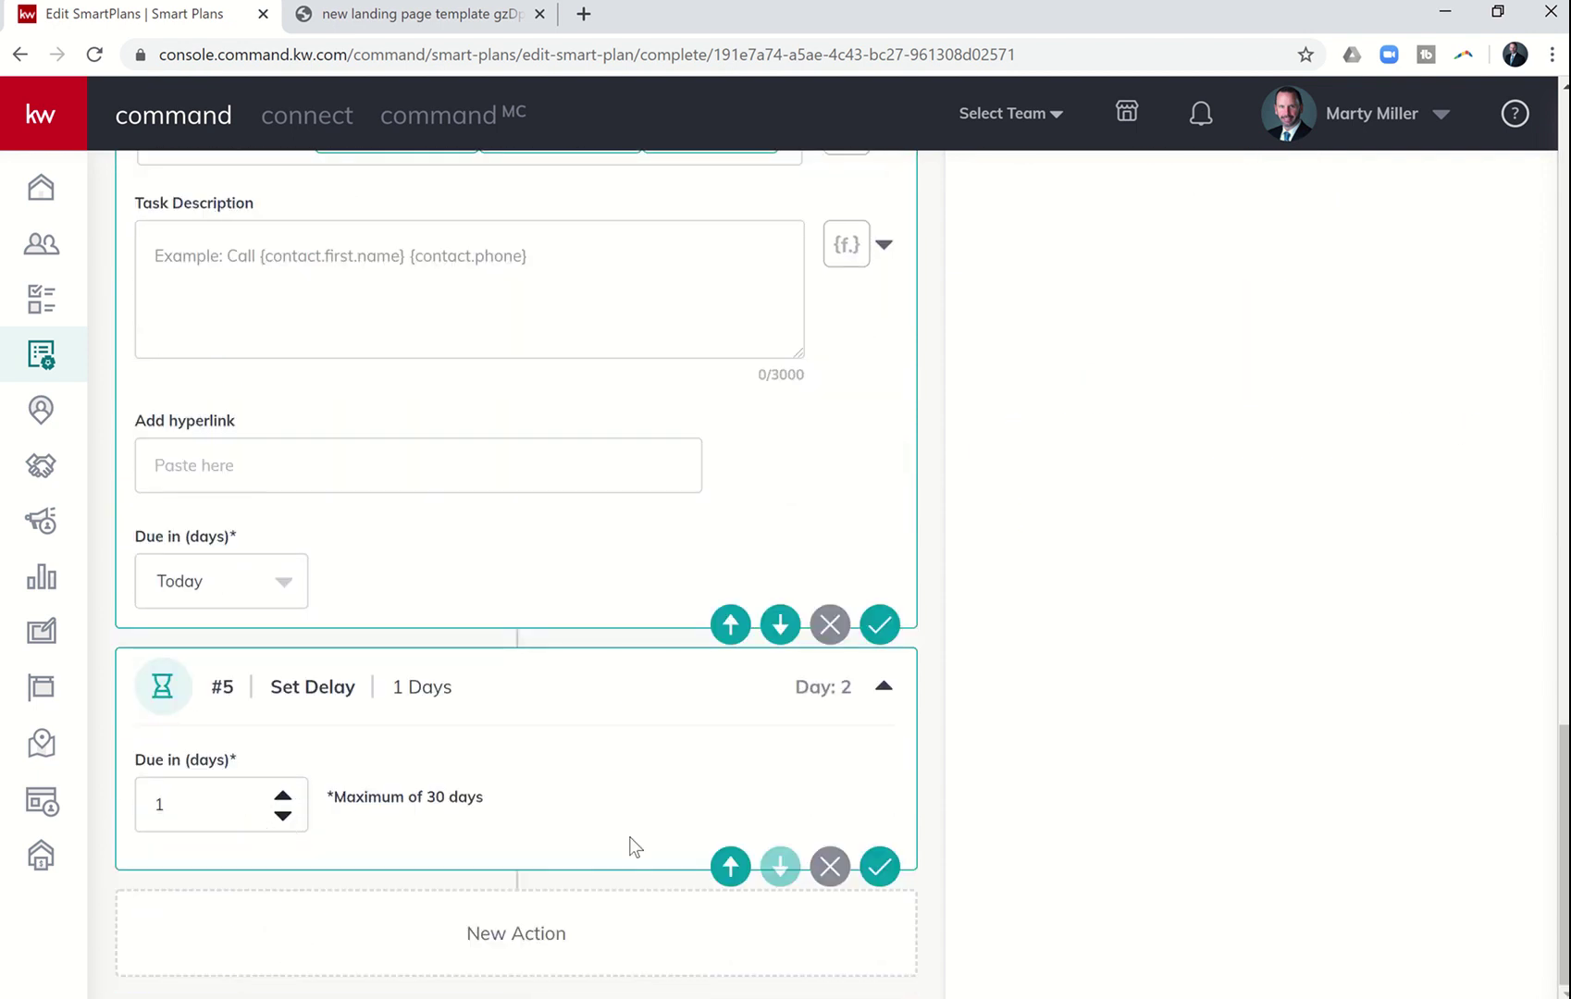
{"action": "key", "text": "alt+Tab"}
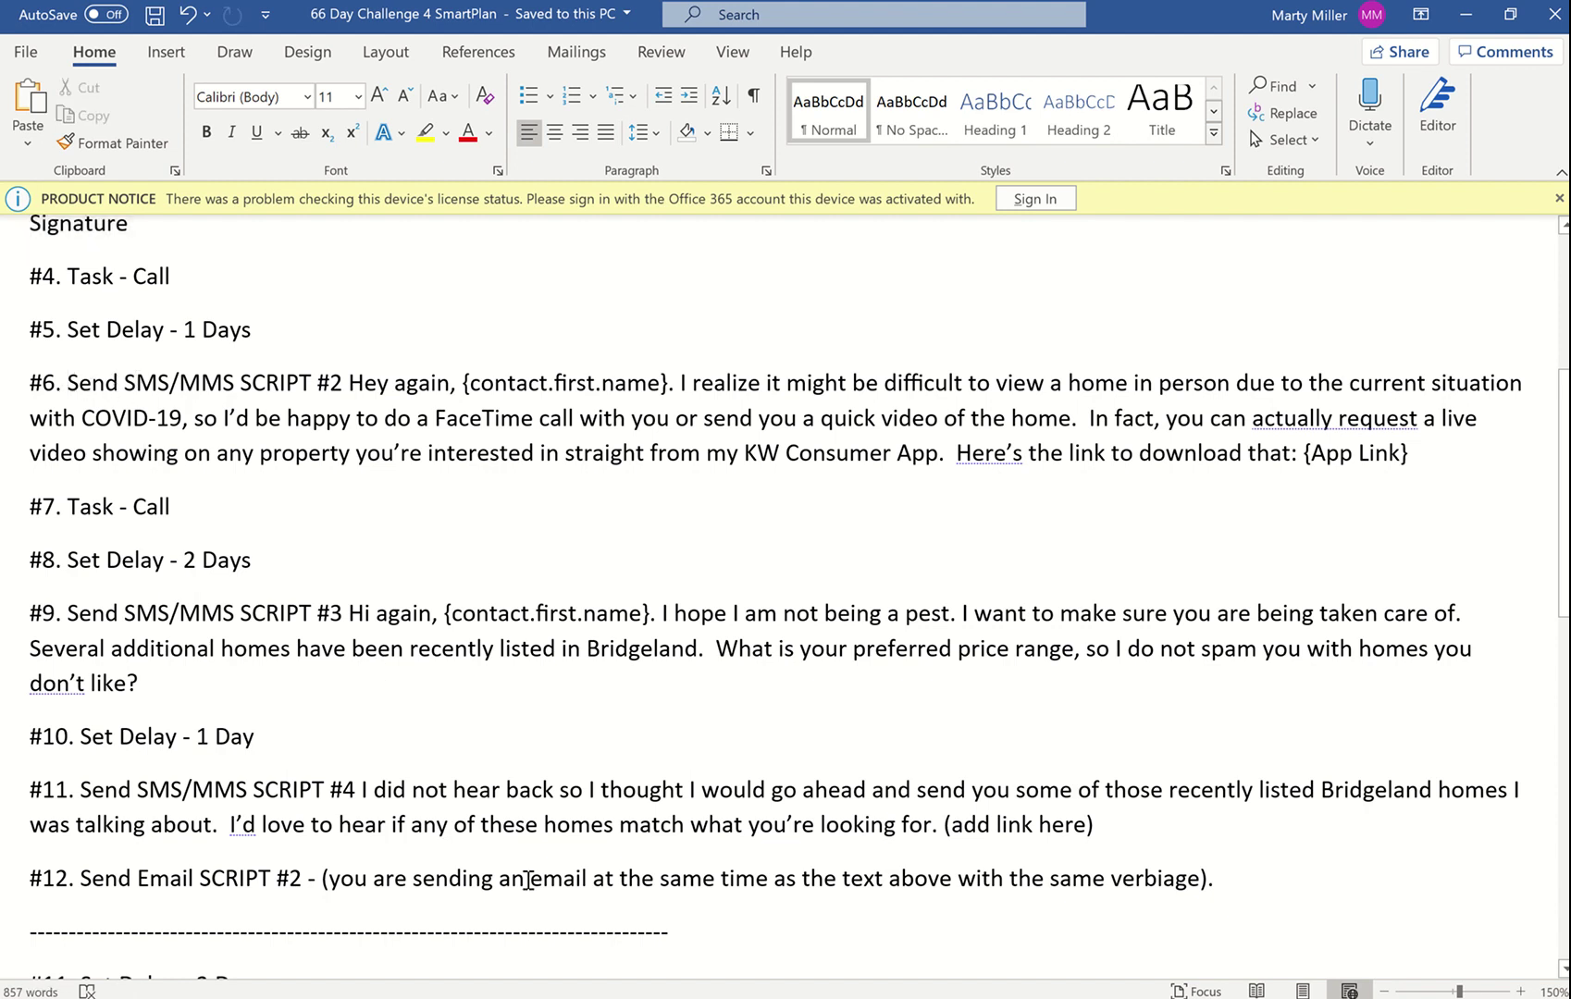
{"action": "key", "text": "alt+Tab"}
{"action": "scroll", "coordinate": [856, 658], "scroll_direction": "up", "scroll_amount": 20}
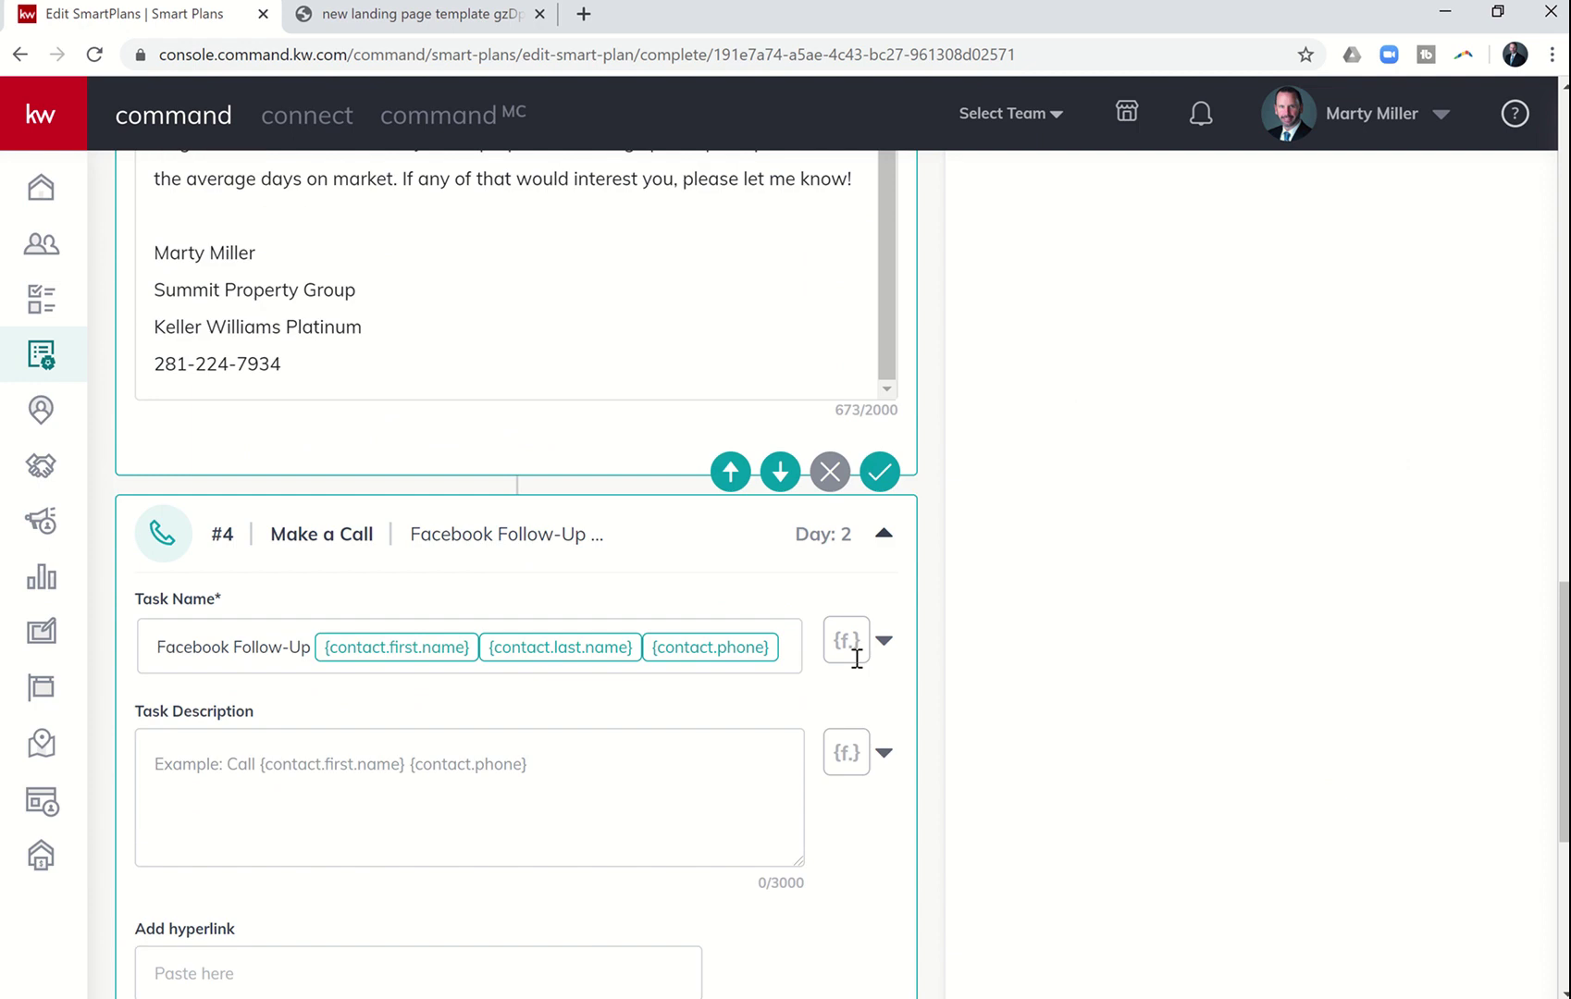
{"action": "scroll", "coordinate": [855, 657], "scroll_direction": "up", "scroll_amount": 8}
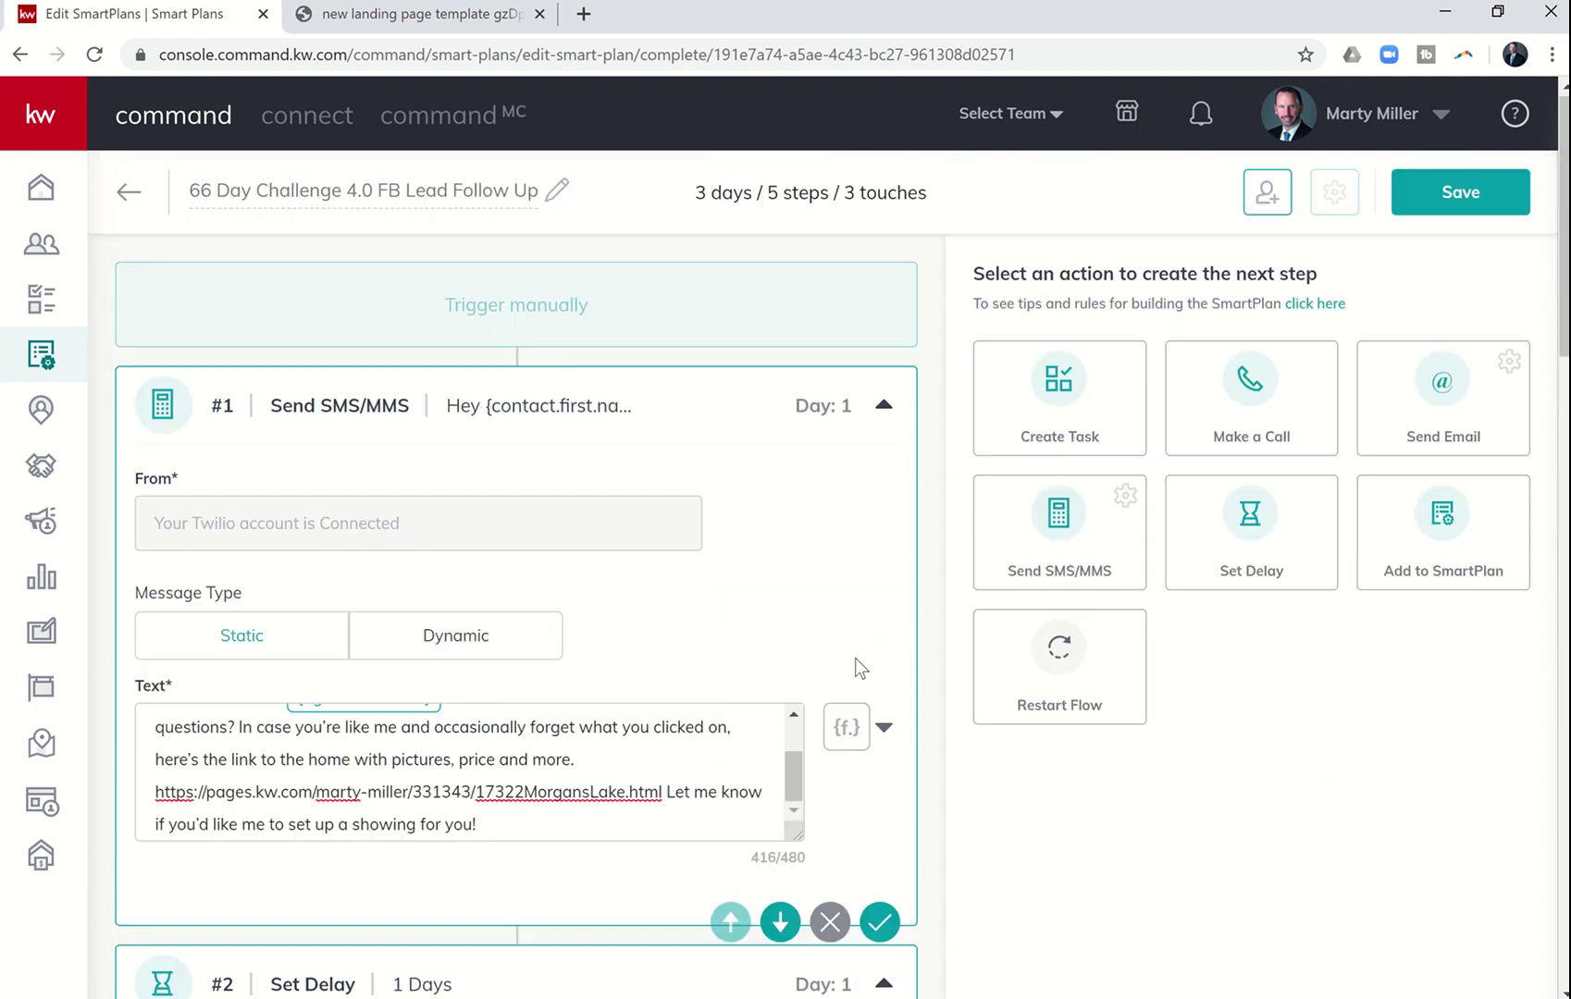
{"action": "left_click", "coordinate": [1063, 523]}
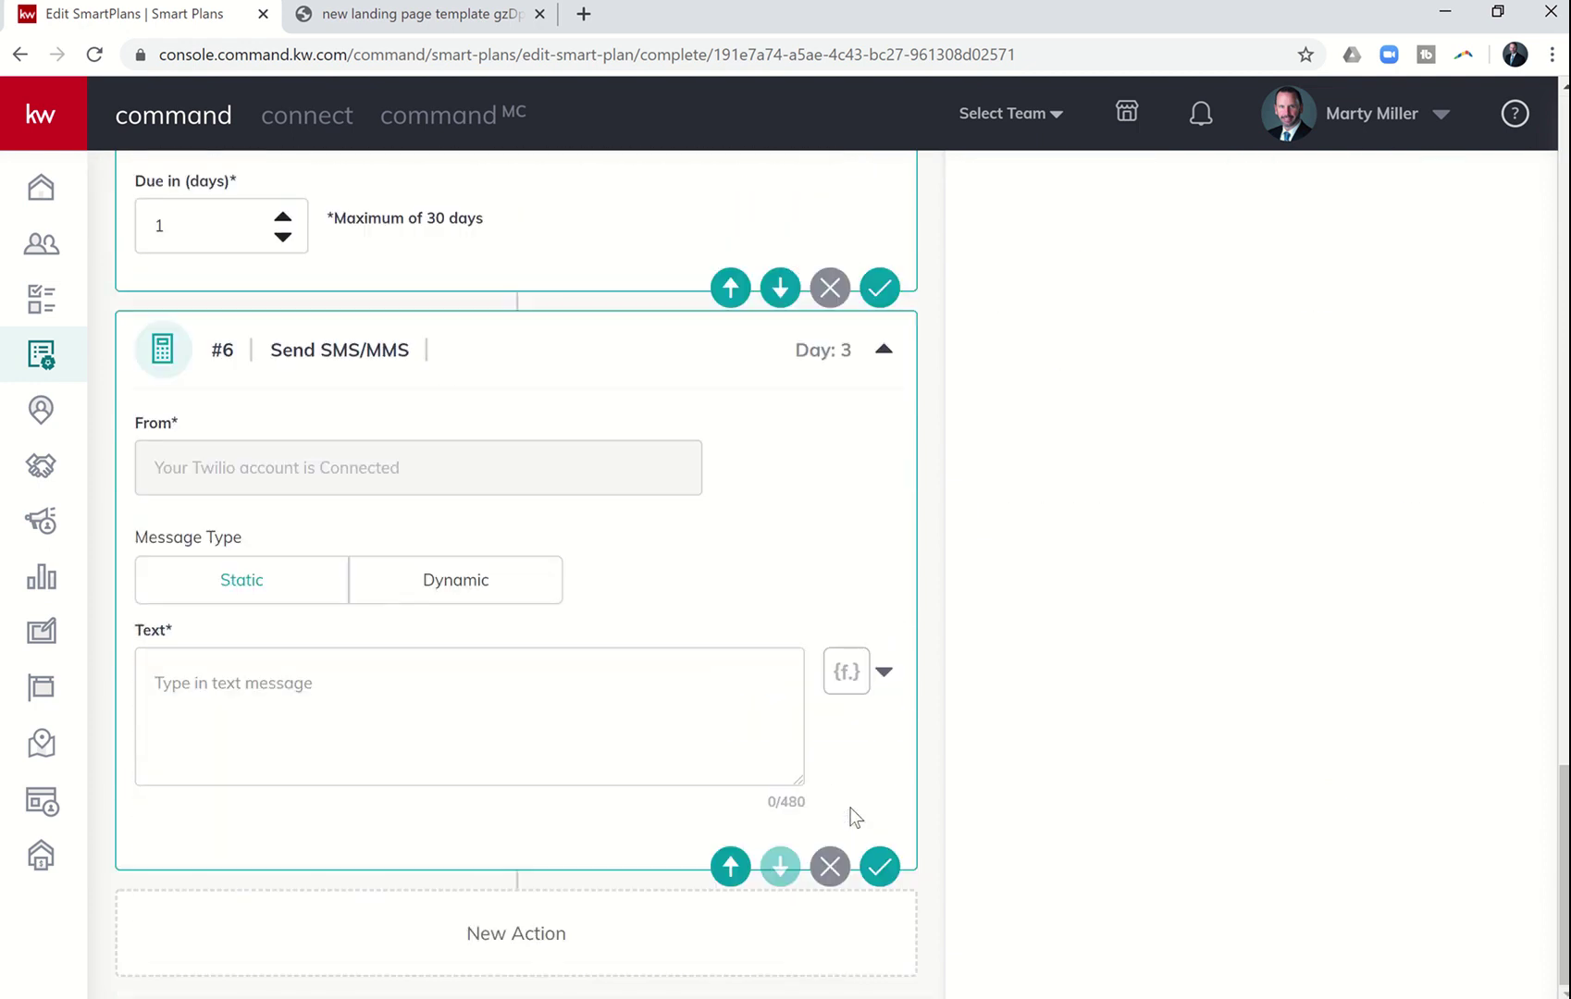
- Copy SMS script #2 from the Word document and paste it into step #6's text
{"action": "key", "text": "alt+Tab"}
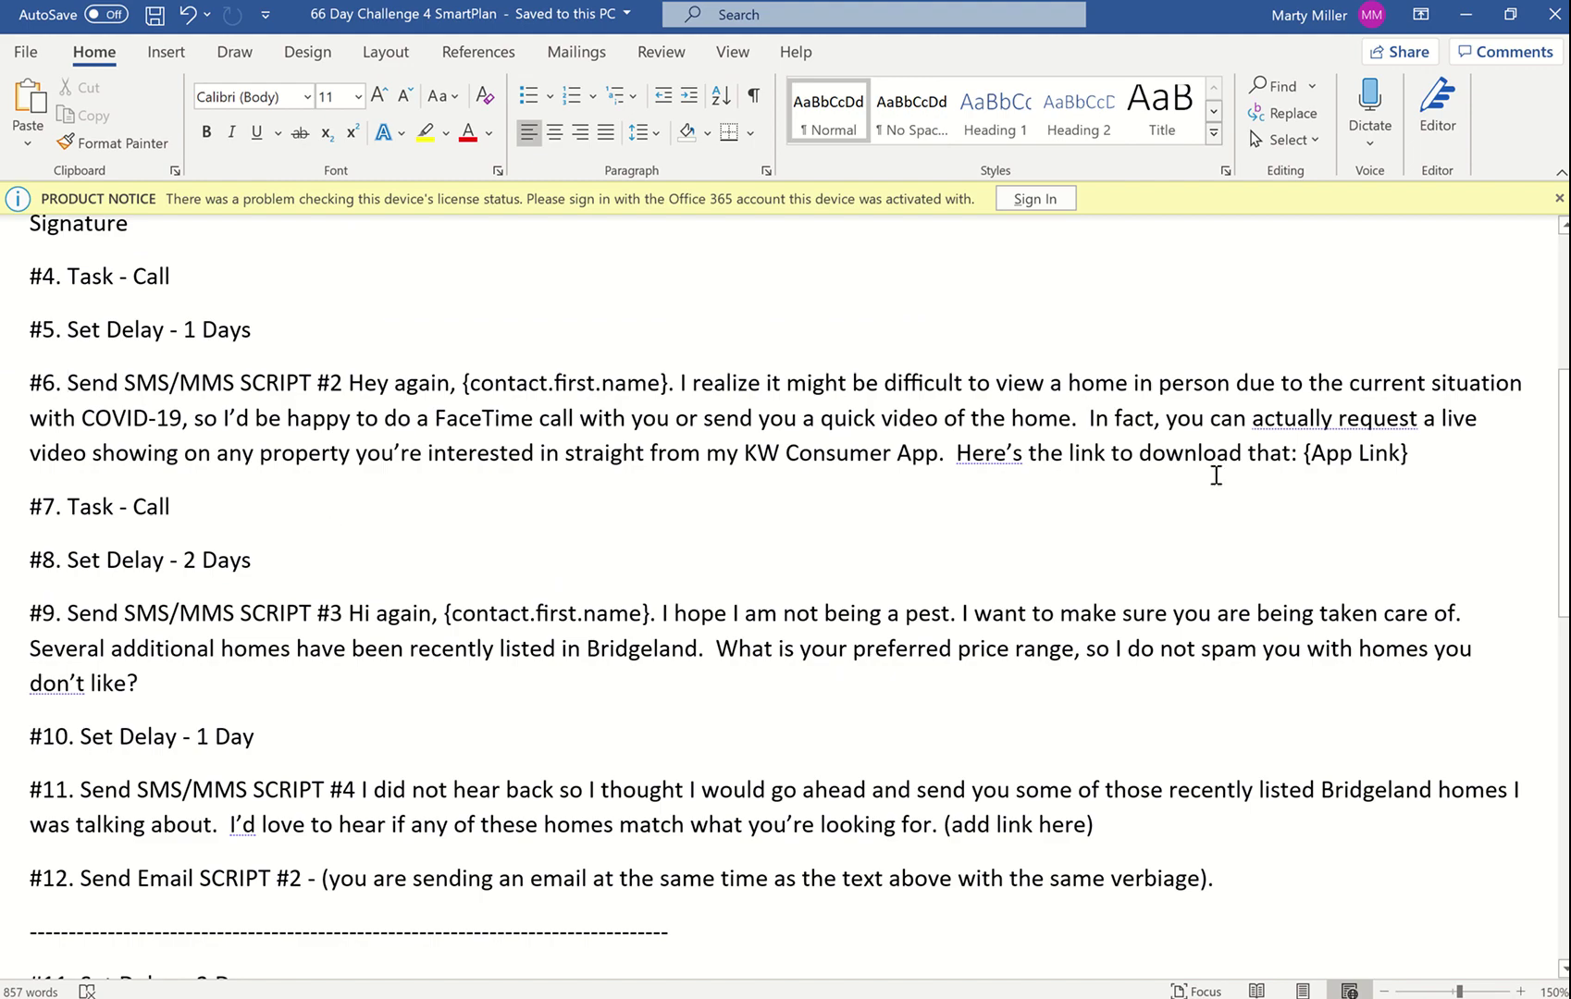
{"action": "left_click_drag", "start_coordinate": [1378, 420], "coordinate": [354, 393]}
{"action": "key", "text": "ctrl+c"}
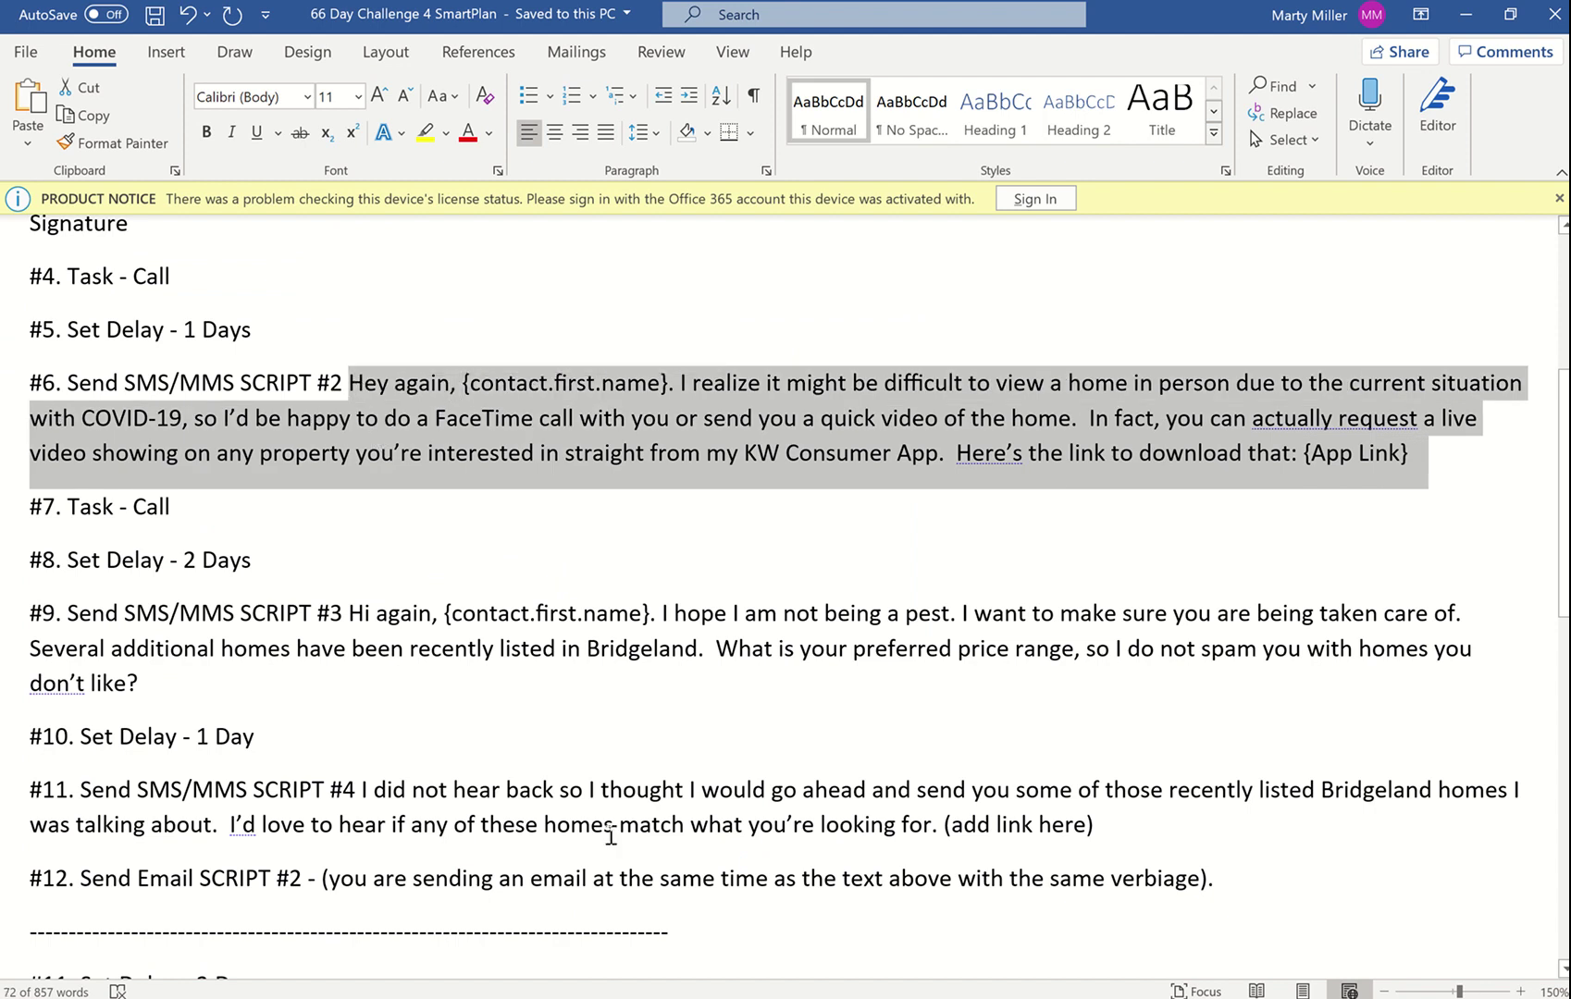
{"action": "key", "text": "alt+Tab"}
{"action": "left_click", "coordinate": [371, 692]}
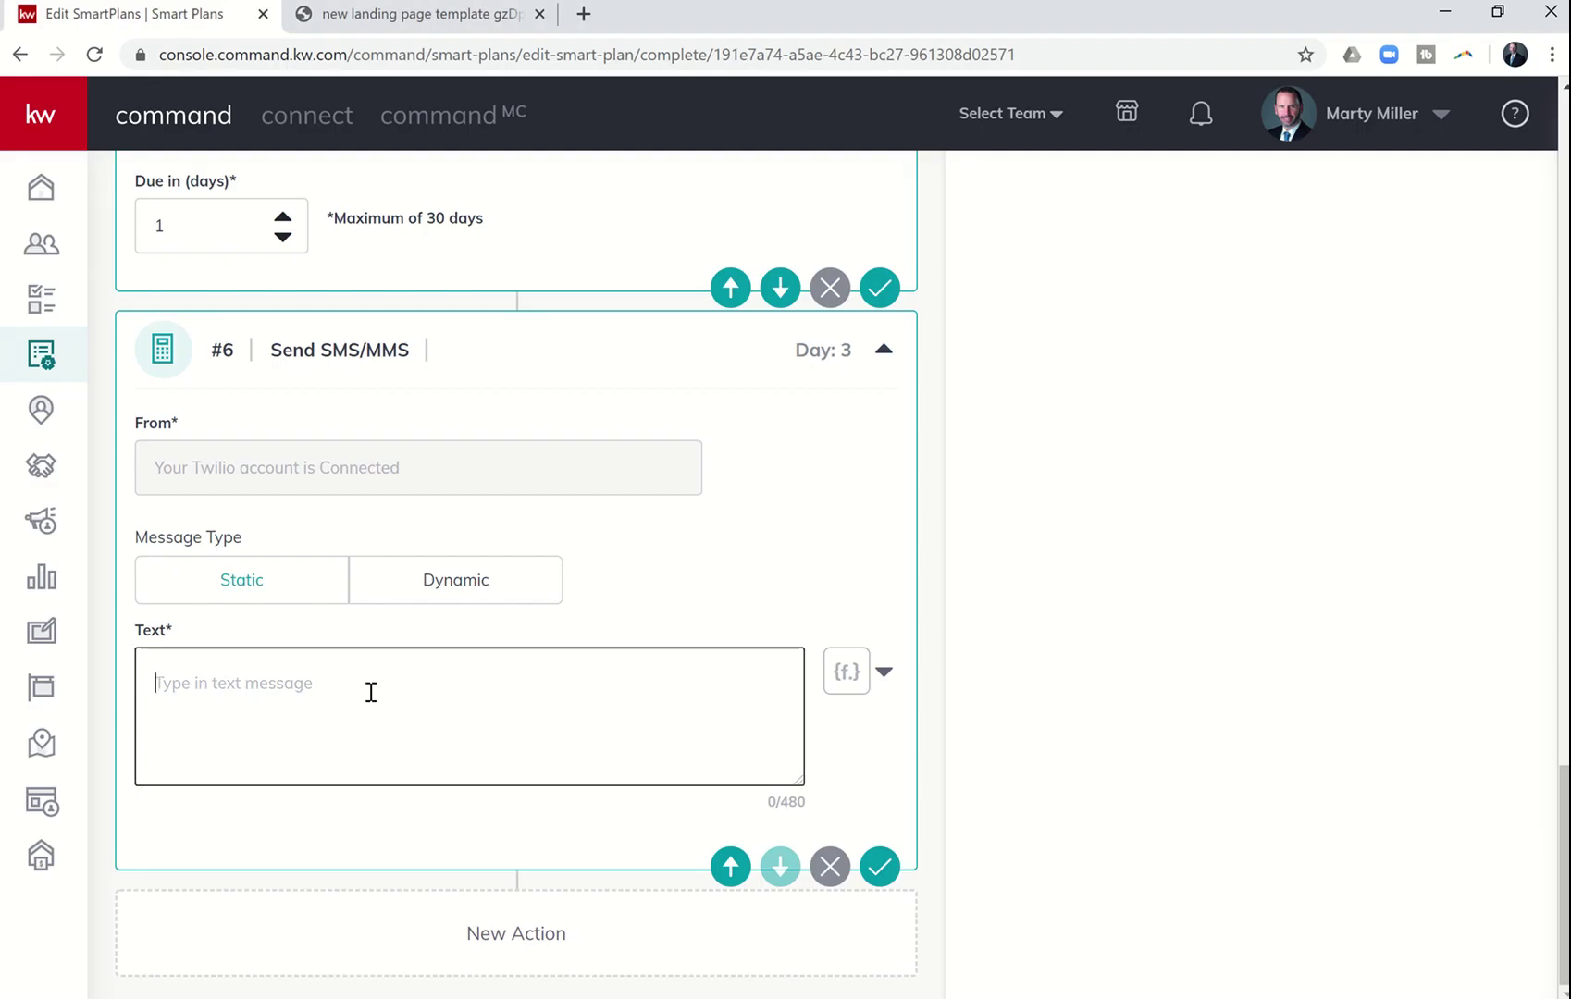
{"action": "key", "text": "ctrl+v"}
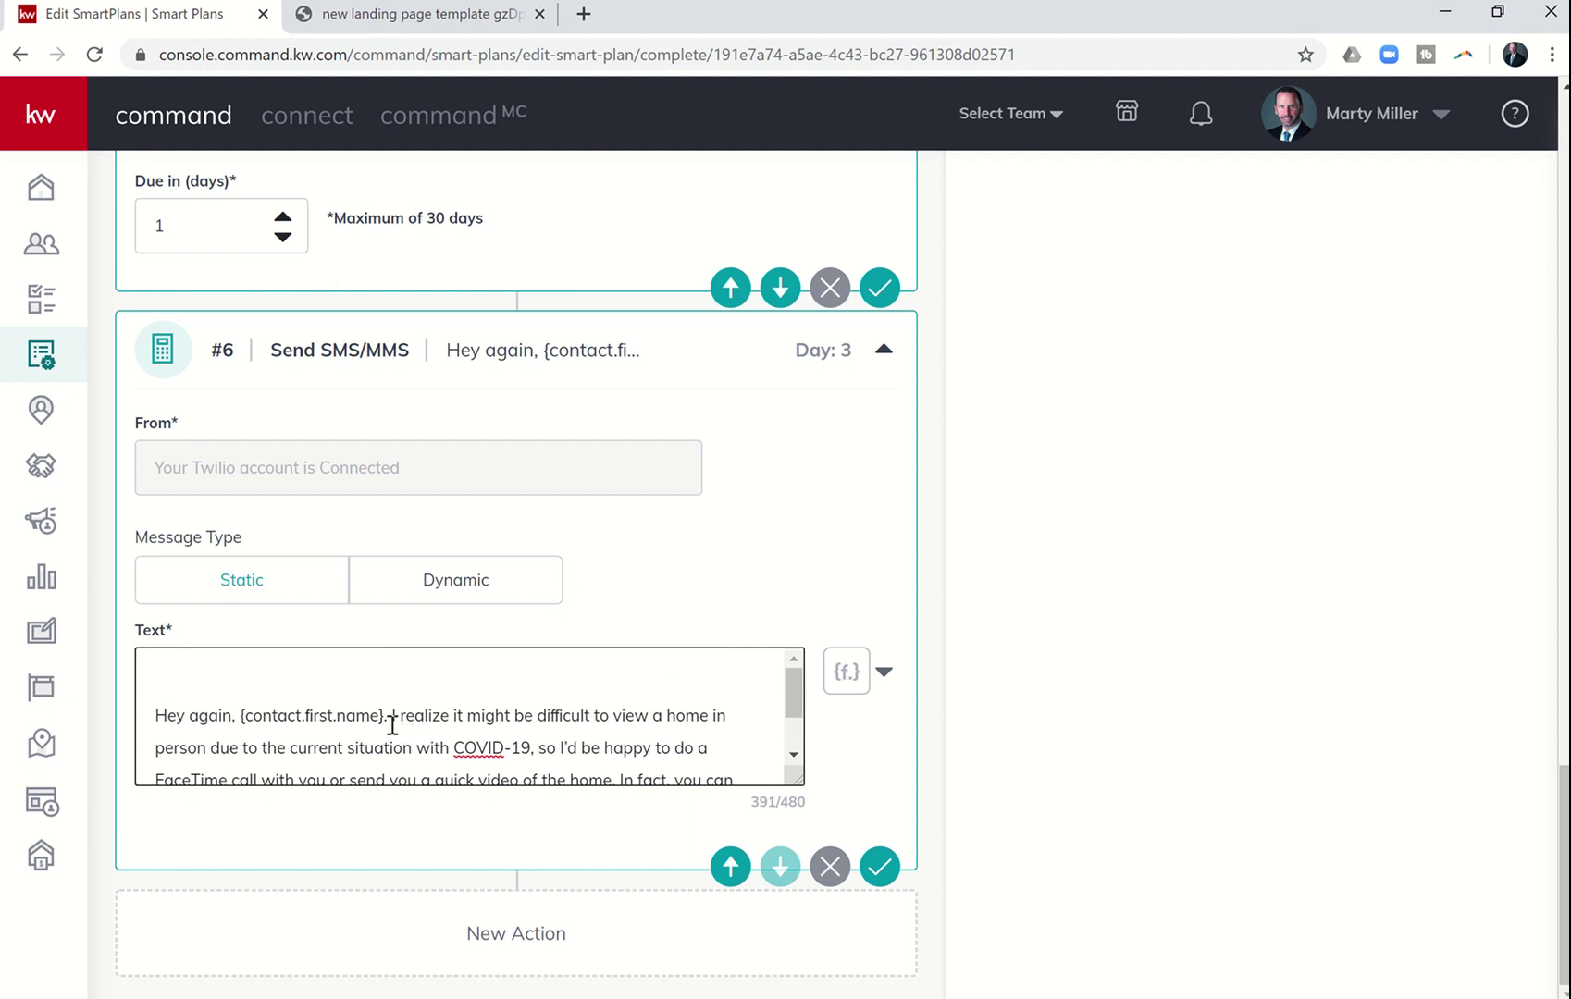
- Replace the plain first-name placeholder after 'Hey again,' with a {contact.first.name} merge field
{"action": "key", "text": "BackSpace"}
{"action": "key", "text": "BackSpace"}
{"action": "key", "text": "BackSpace"}
{"action": "key", "text": "BackSpace"}
{"action": "key", "text": "BackSpace"}
{"action": "key", "text": "BackSpace"}
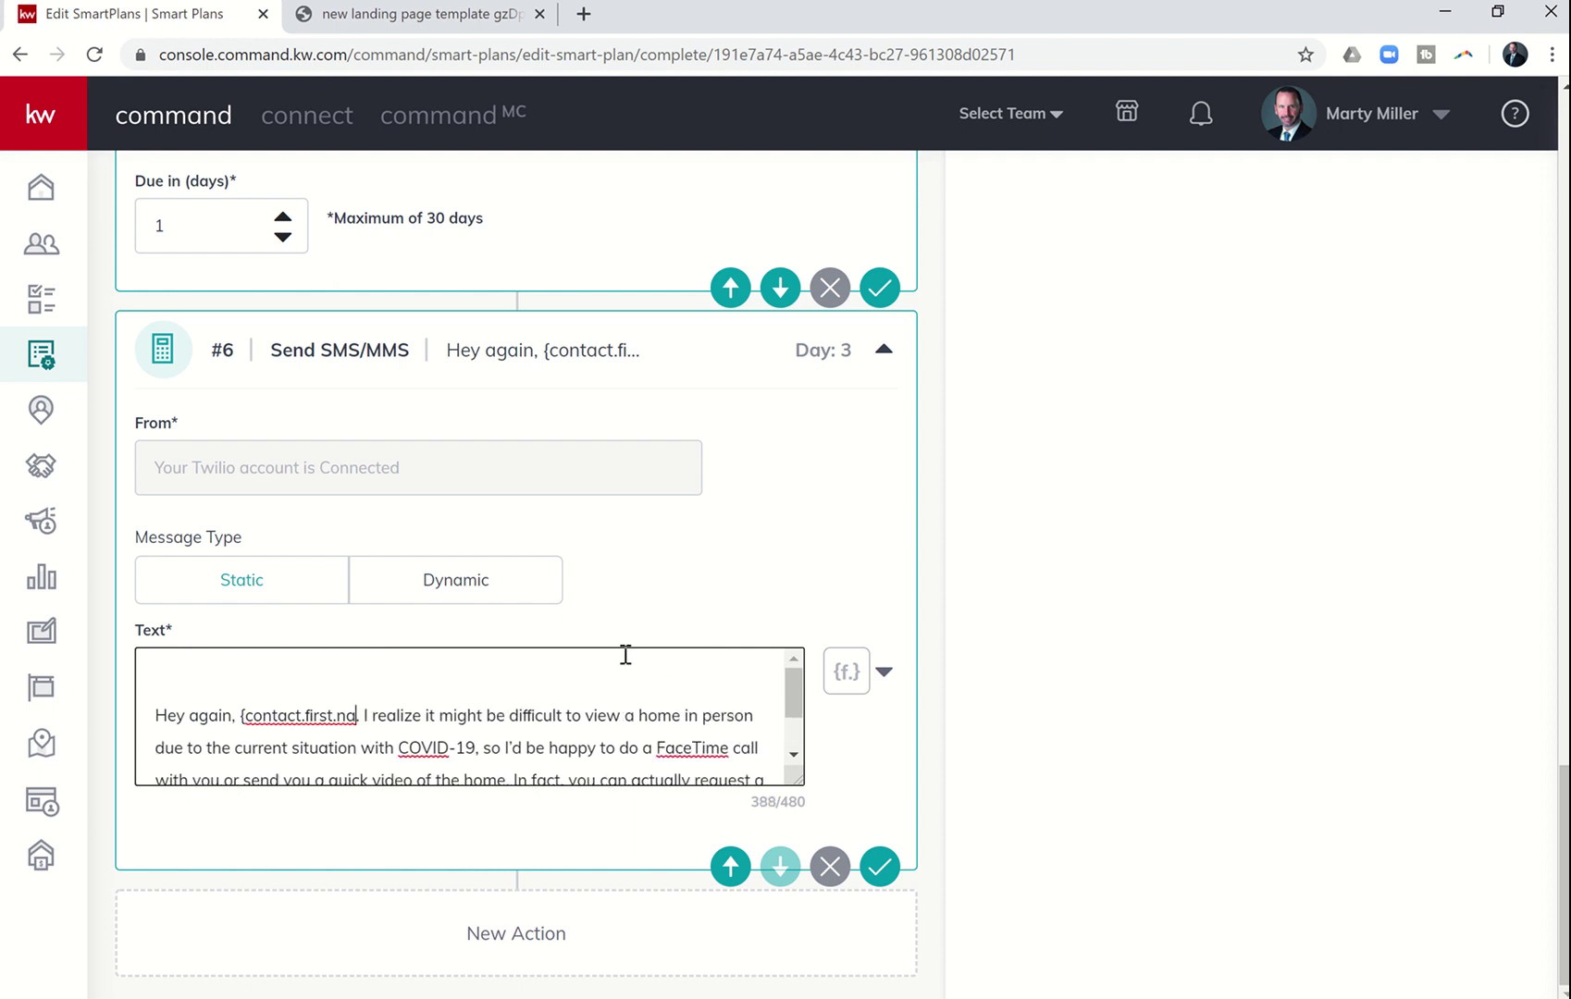
{"action": "key", "text": "BackSpace"}
{"action": "key", "text": "BackSpace"}
{"action": "key", "text": "BackSpace"}
{"action": "key", "text": "BackSpace"}
{"action": "key", "text": "BackSpace"}
{"action": "key", "text": "BackSpace"}
{"action": "key", "text": "BackSpace"}
{"action": "key", "text": "BackSpace"}
{"action": "key", "text": "BackSpace"}
{"action": "key", "text": "BackSpace"}
{"action": "key", "text": "BackSpace"}
{"action": "key", "text": "BackSpace"}
{"action": "key", "text": "BackSpace"}
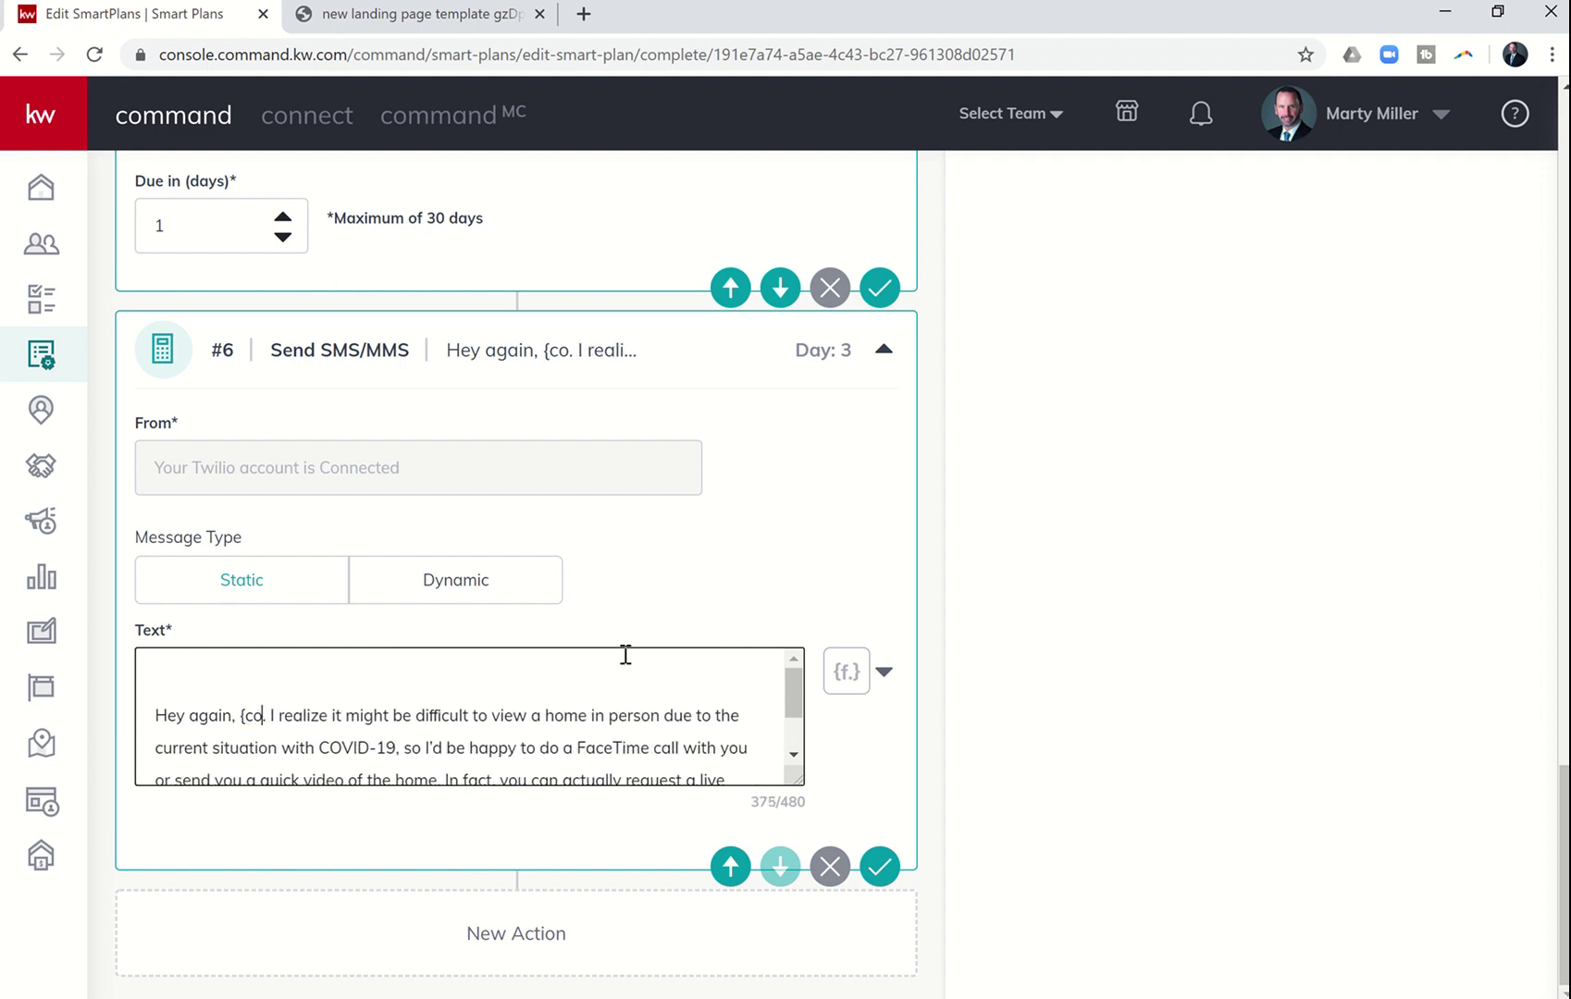
{"action": "key", "text": "BackSpace"}
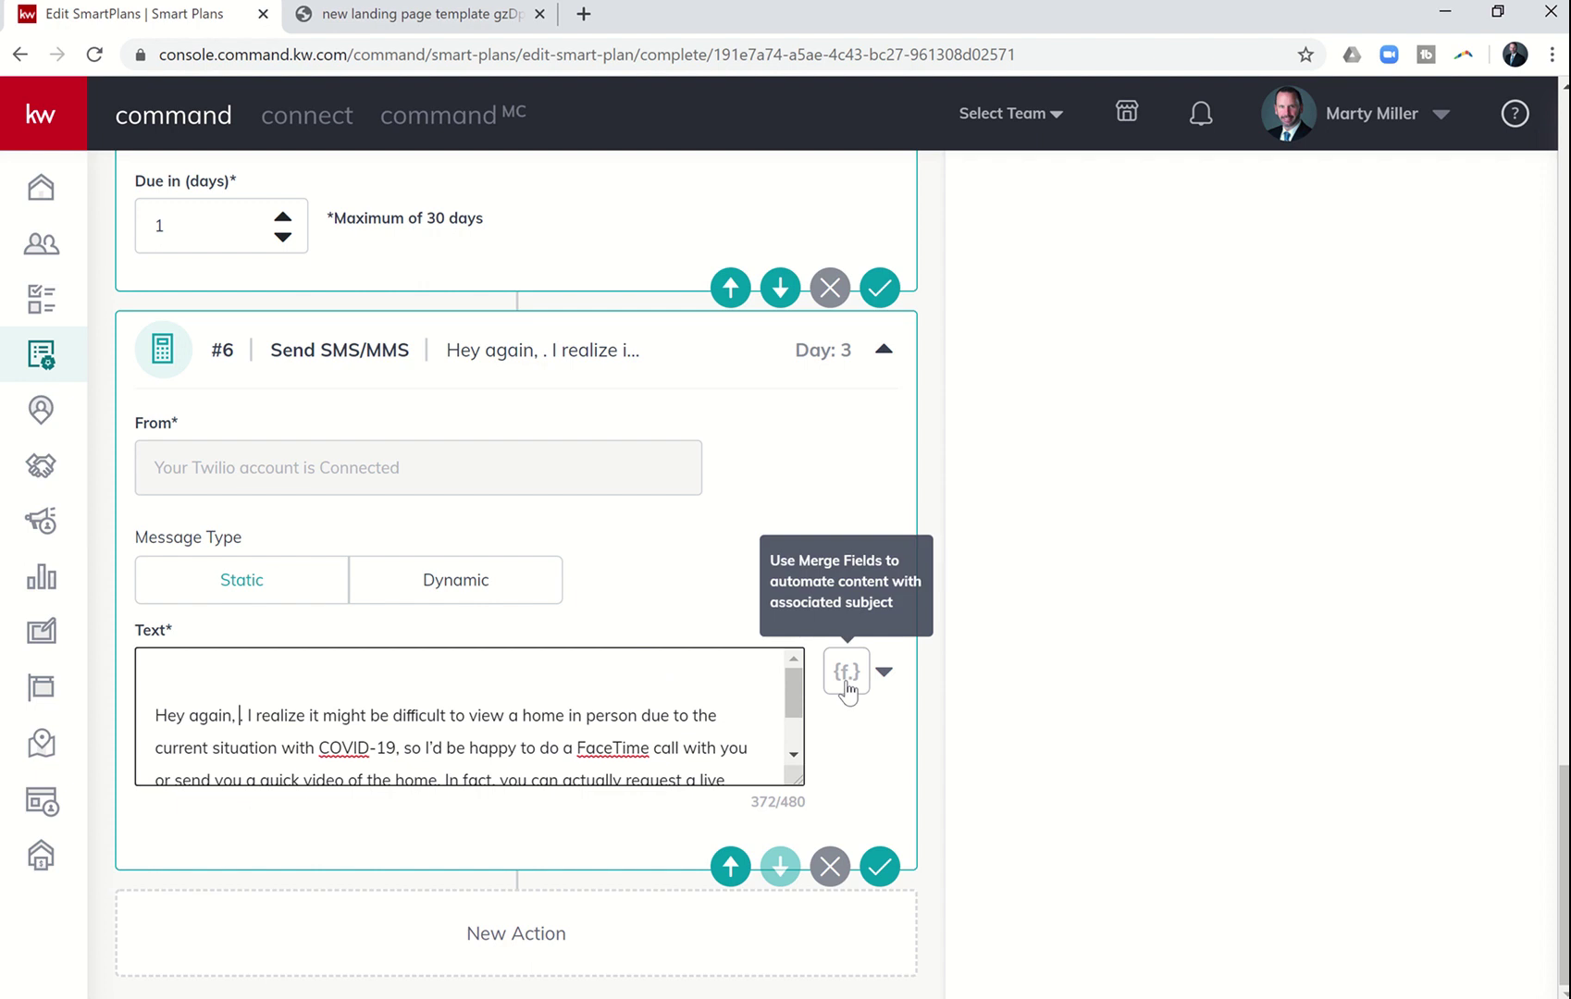
{"action": "left_click", "coordinate": [837, 671]}
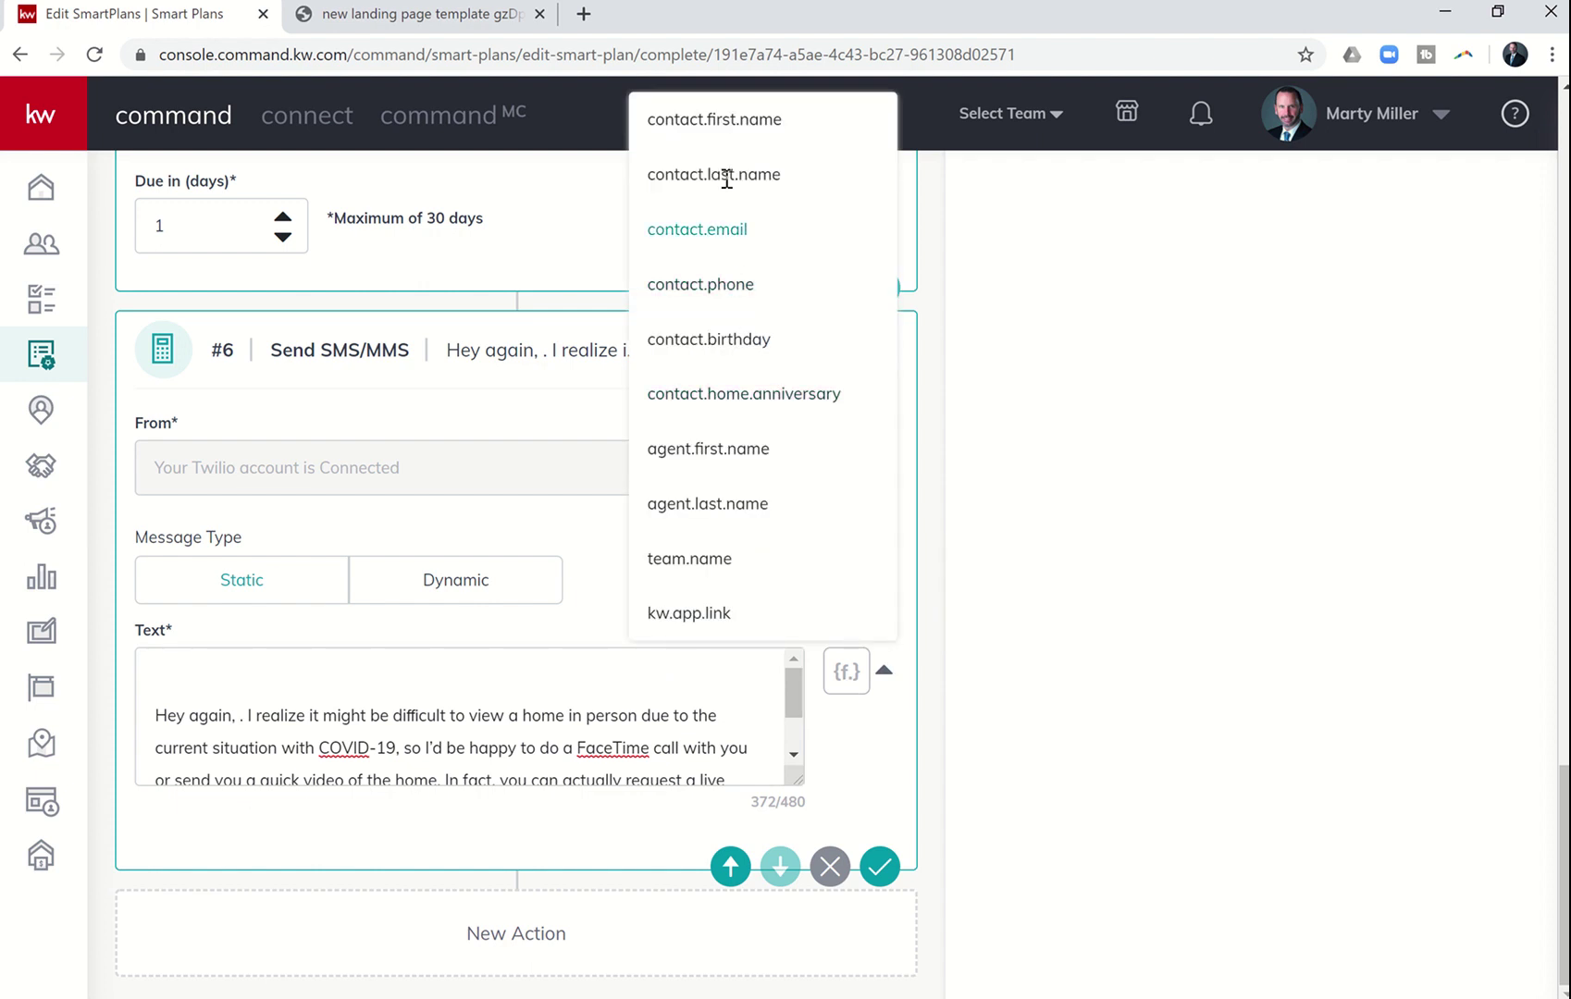
{"action": "left_click", "coordinate": [721, 121]}
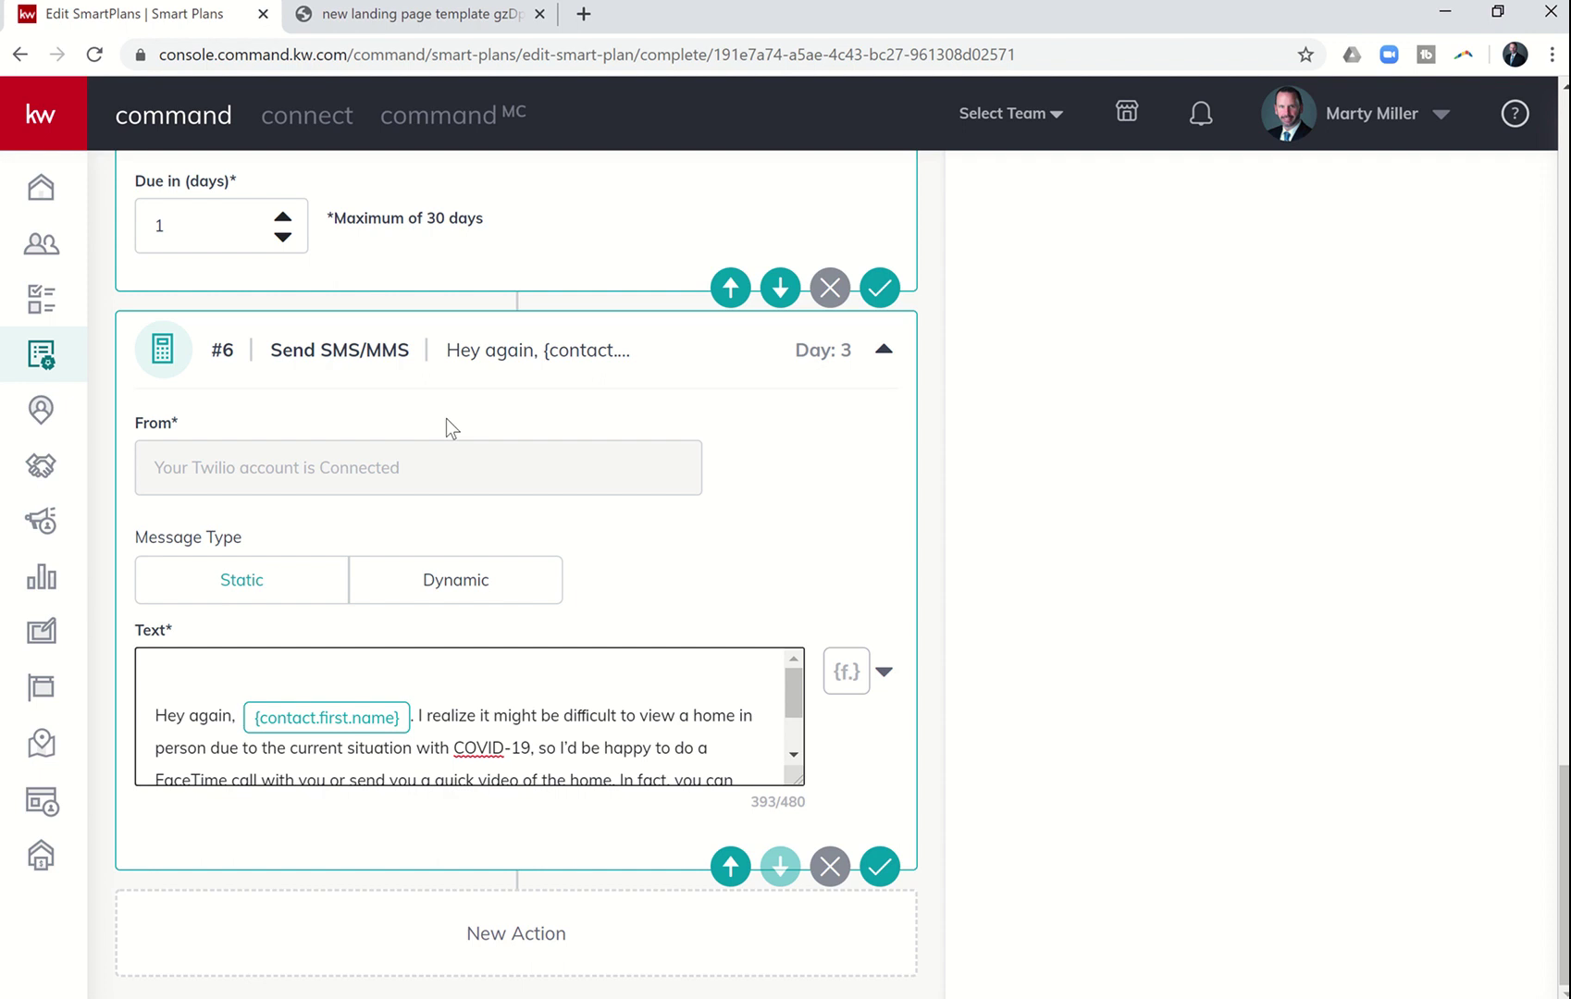
{"action": "key", "text": "BackSpace"}
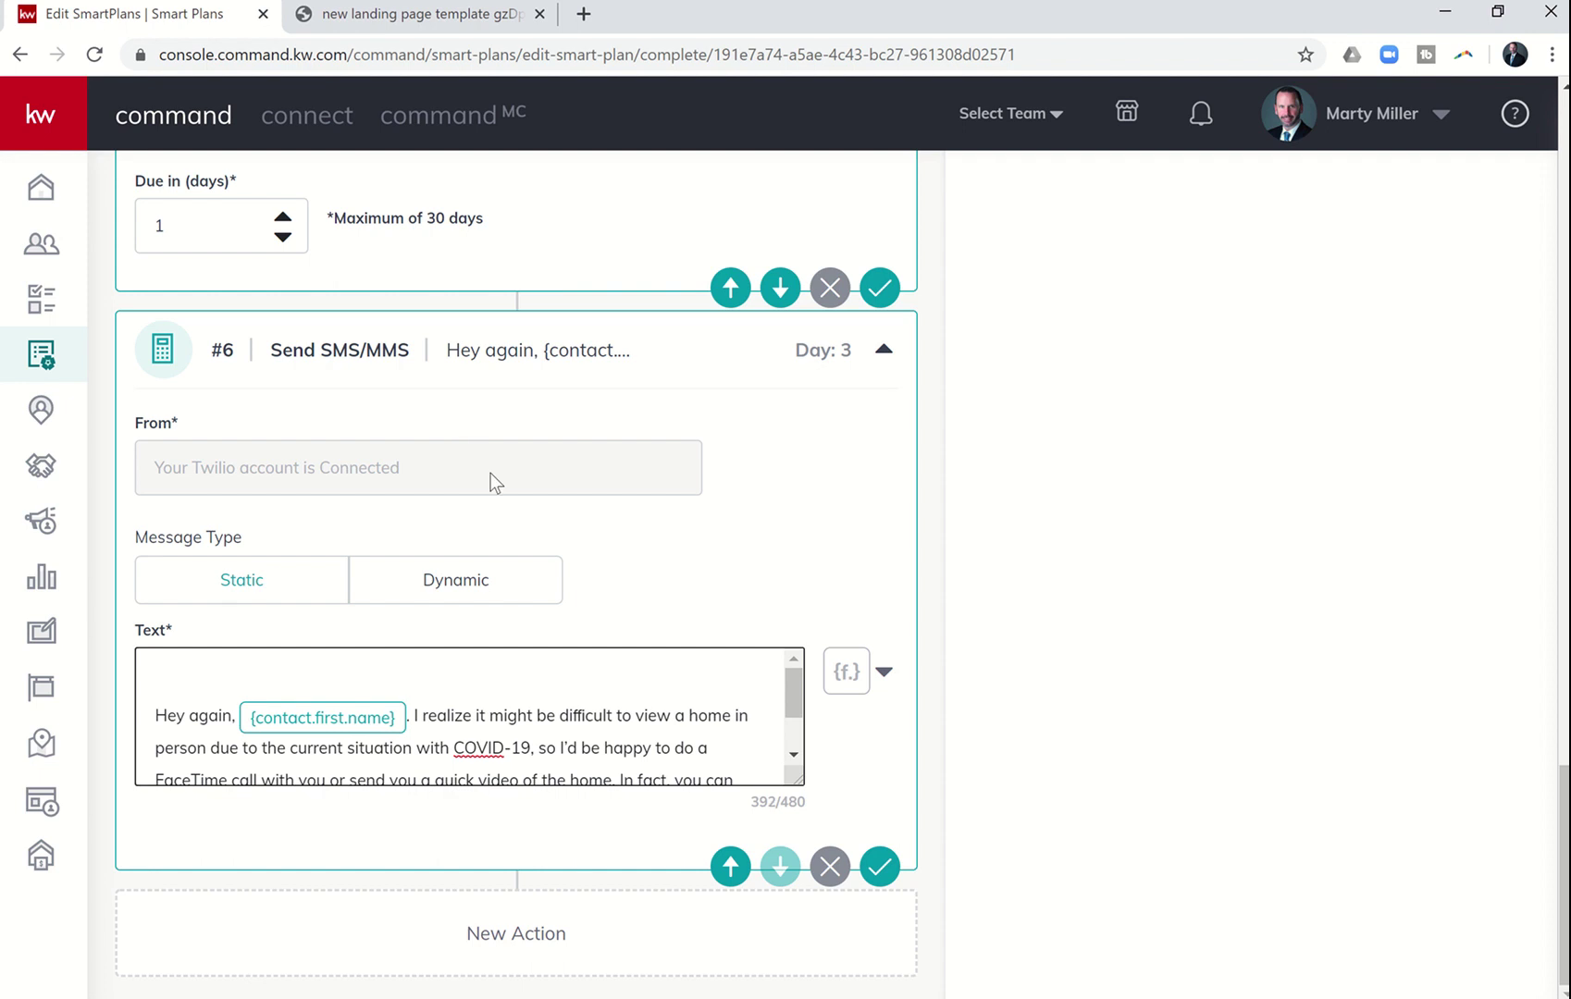
- Swap the {App Link} placeholder for a {kw.app.link} merge field directly after 'download that:'
{"action": "scroll", "coordinate": [562, 695], "scroll_direction": "down", "scroll_amount": 1}
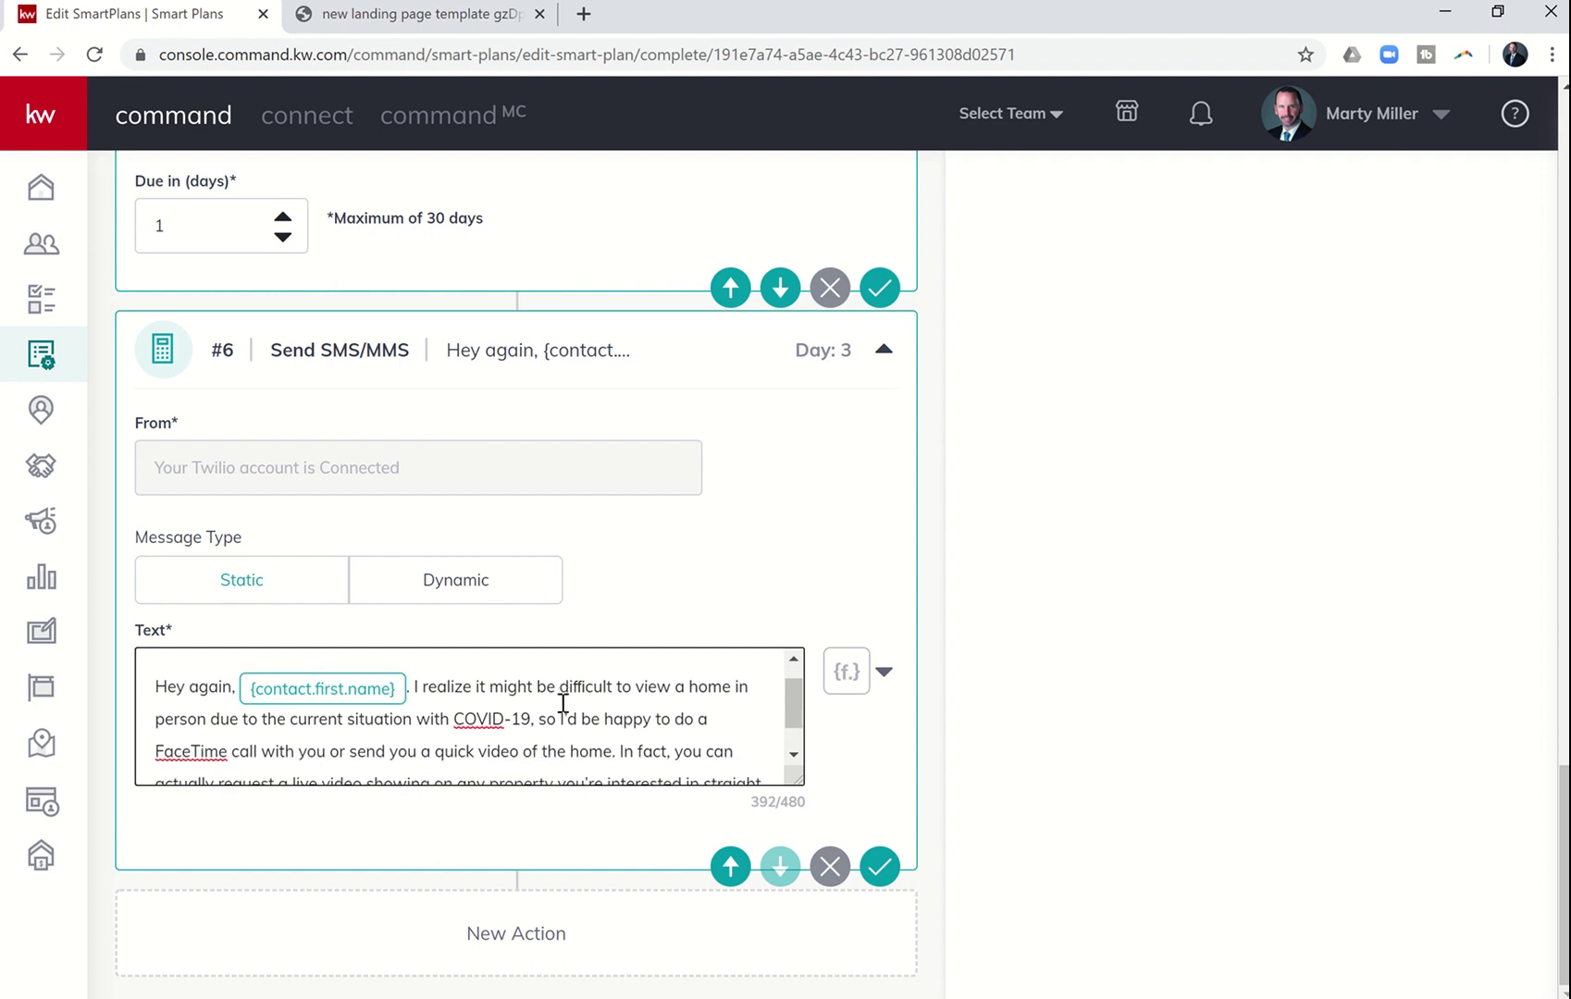
{"action": "scroll", "coordinate": [565, 745], "scroll_direction": "down", "scroll_amount": 2}
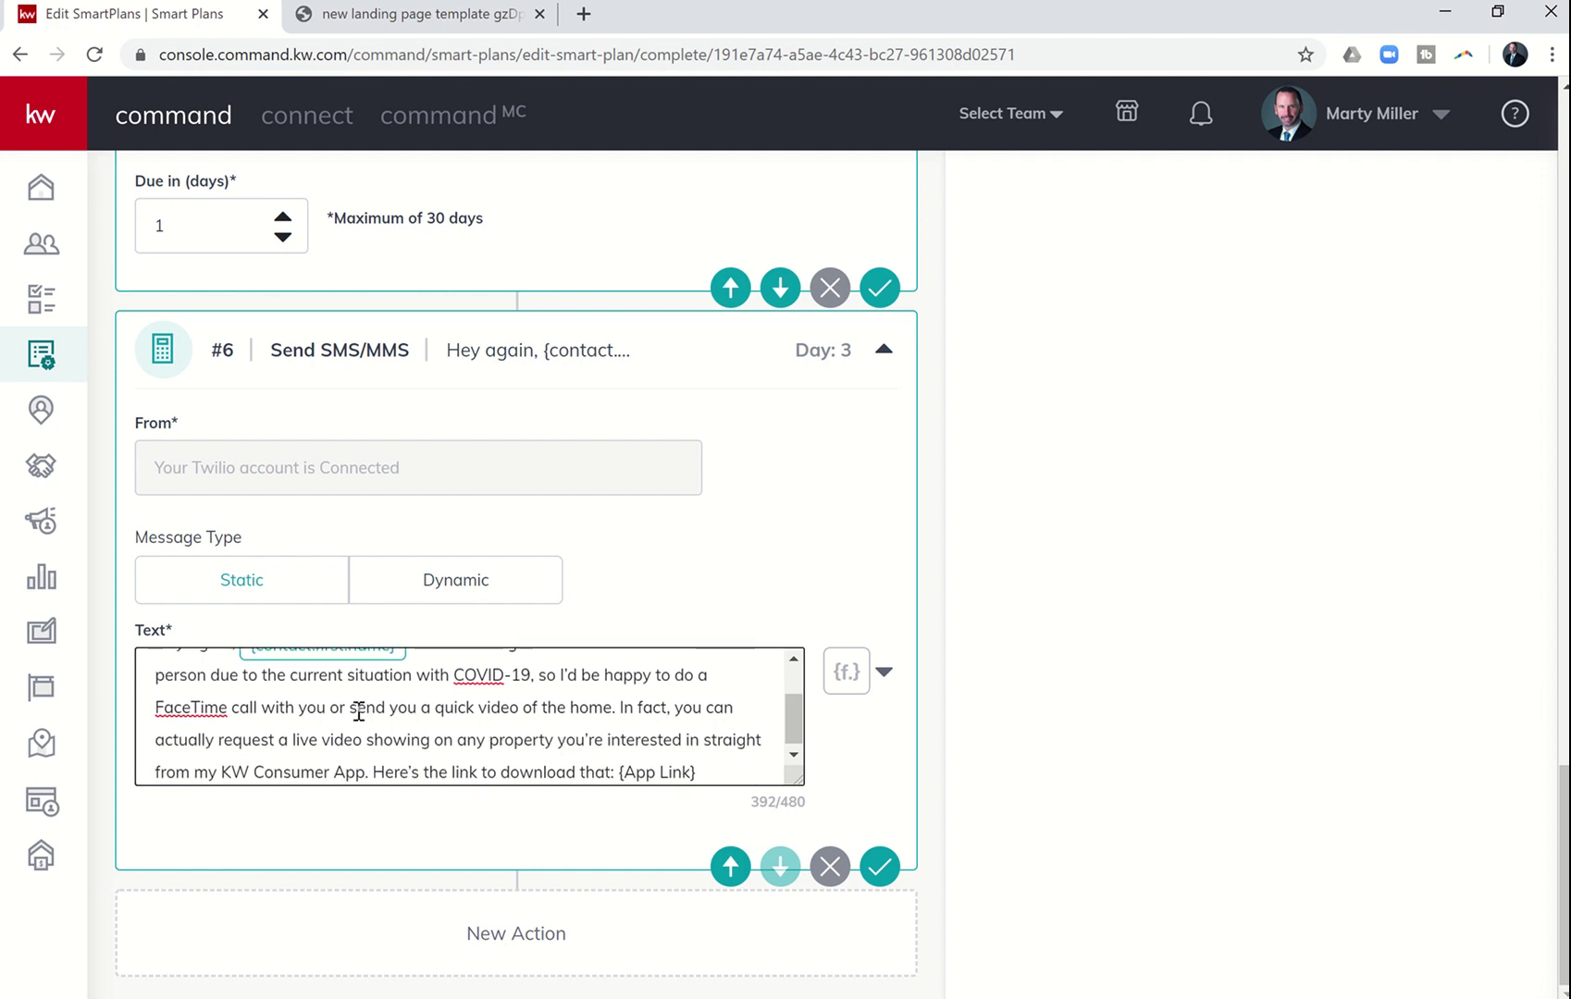
{"action": "scroll", "coordinate": [359, 712], "scroll_direction": "down", "scroll_amount": 1}
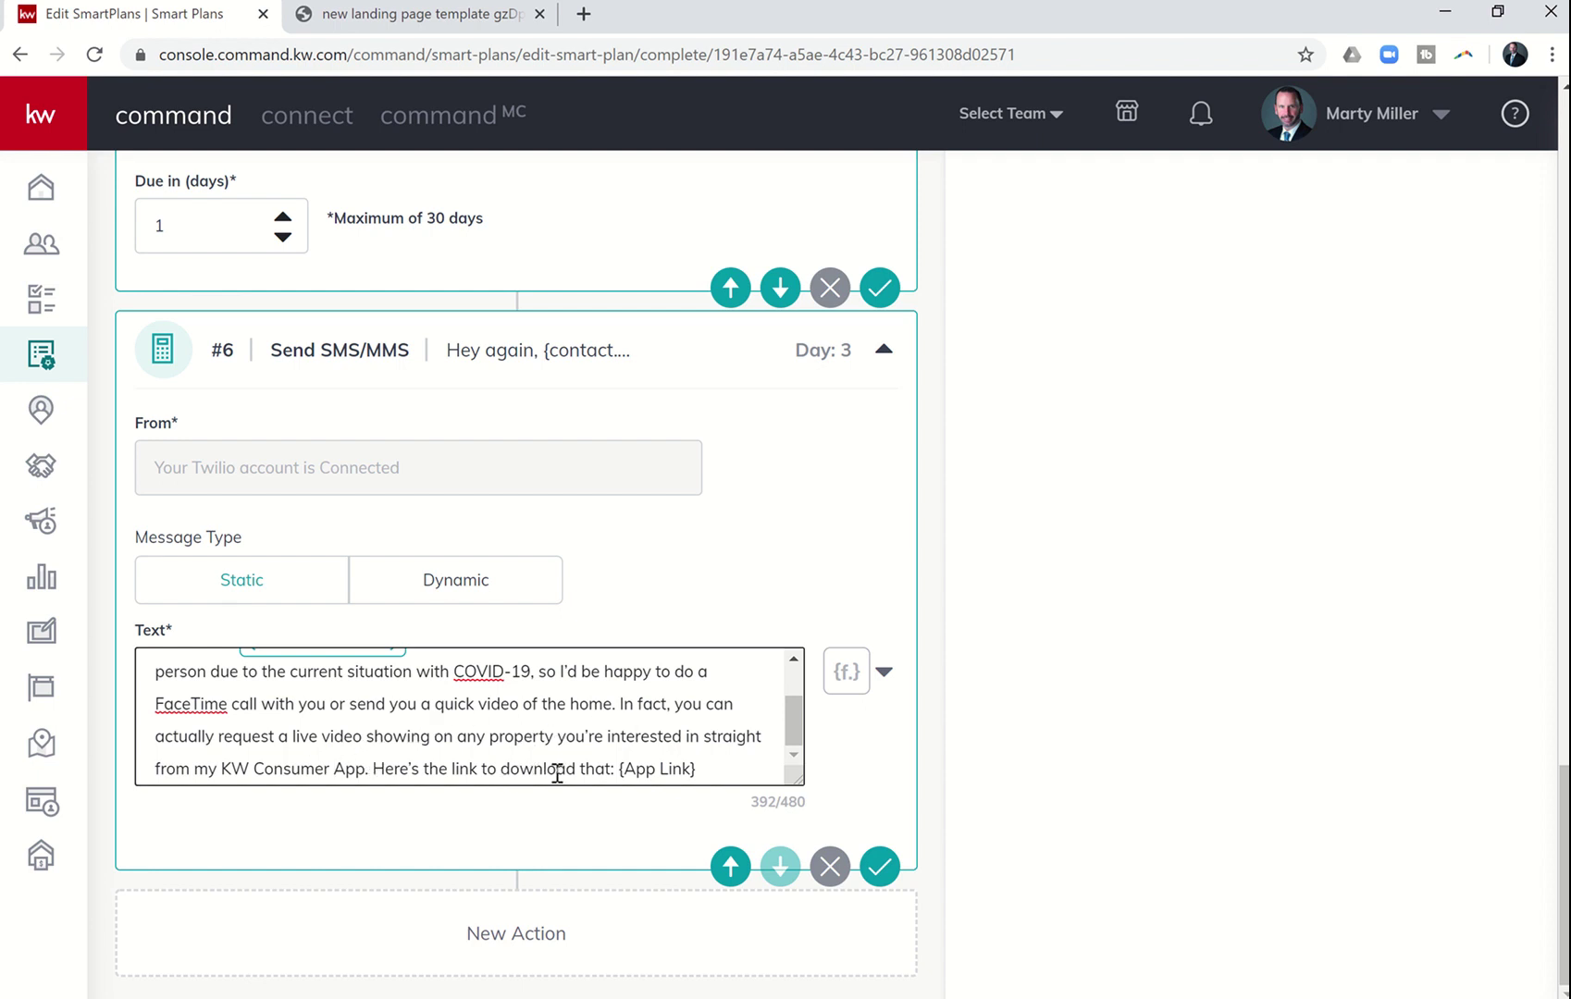
{"action": "left_click_drag", "start_coordinate": [620, 769], "coordinate": [733, 770]}
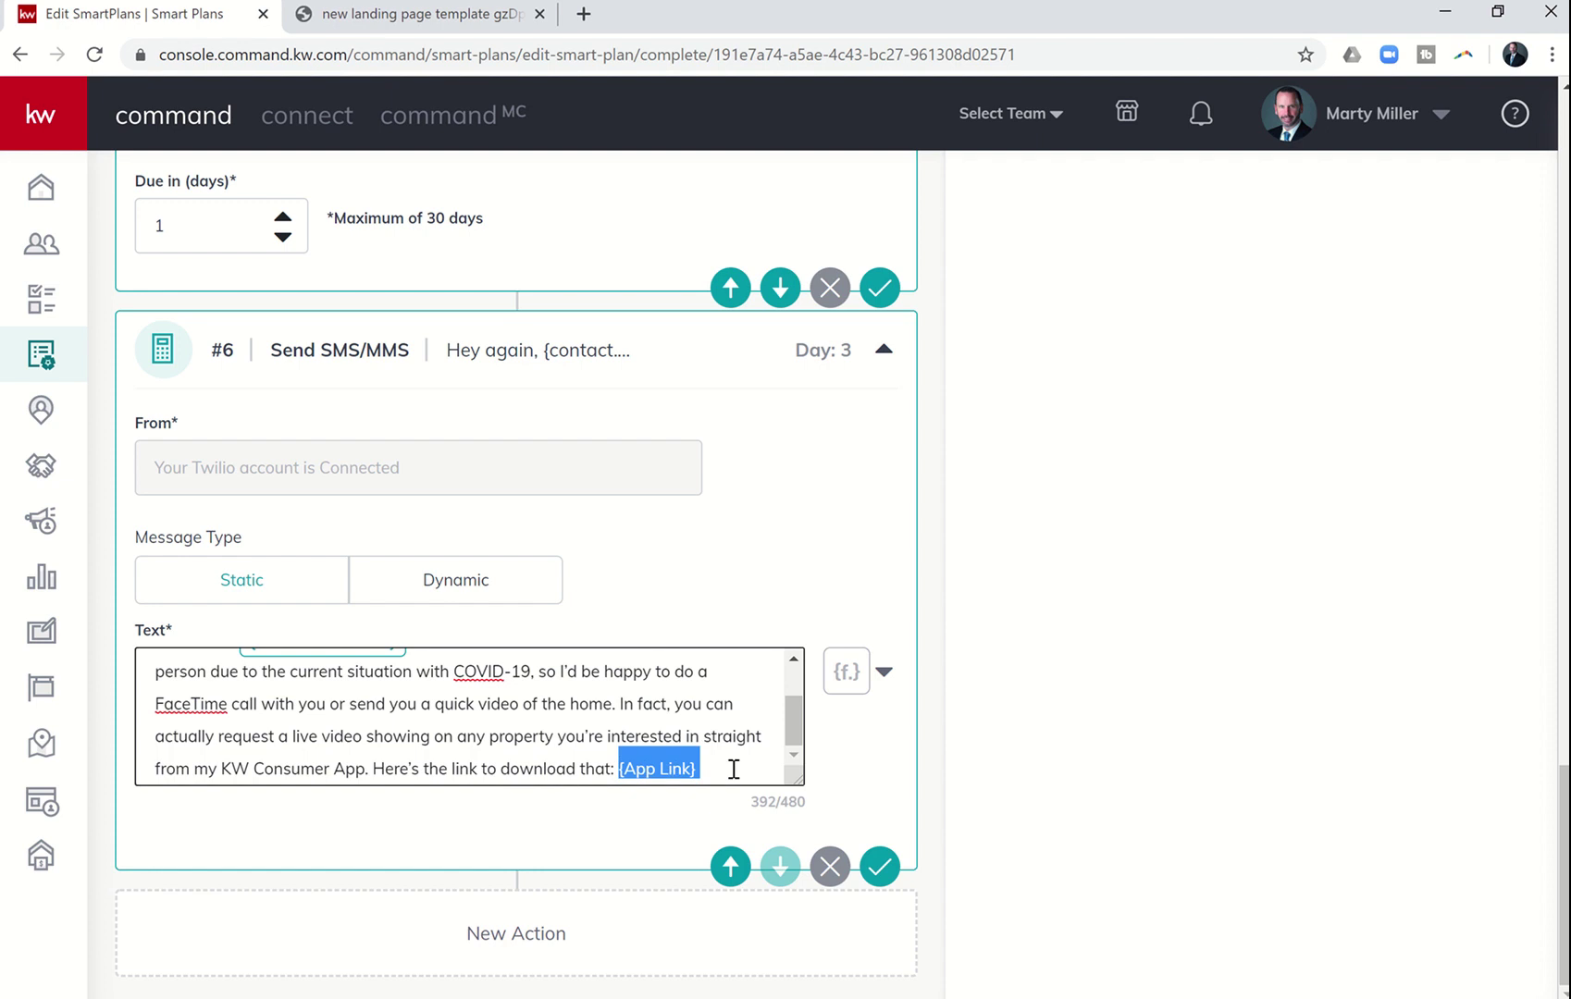
{"action": "key", "text": "BackSpace"}
{"action": "left_click", "coordinate": [834, 684]}
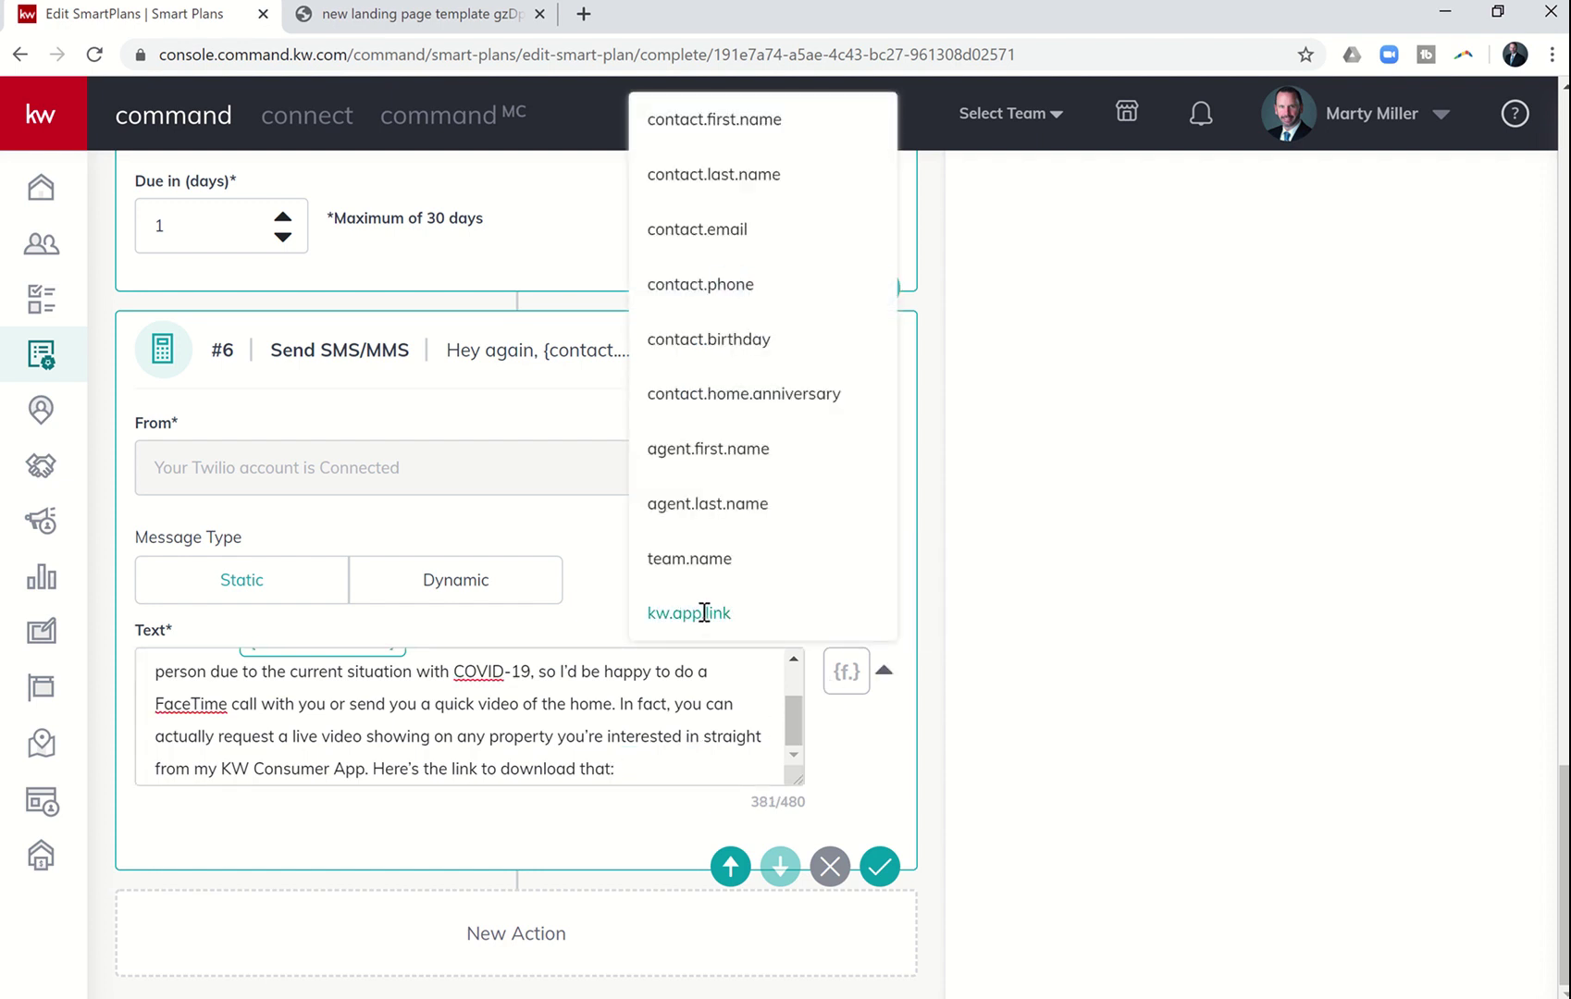
{"action": "left_click", "coordinate": [703, 613]}
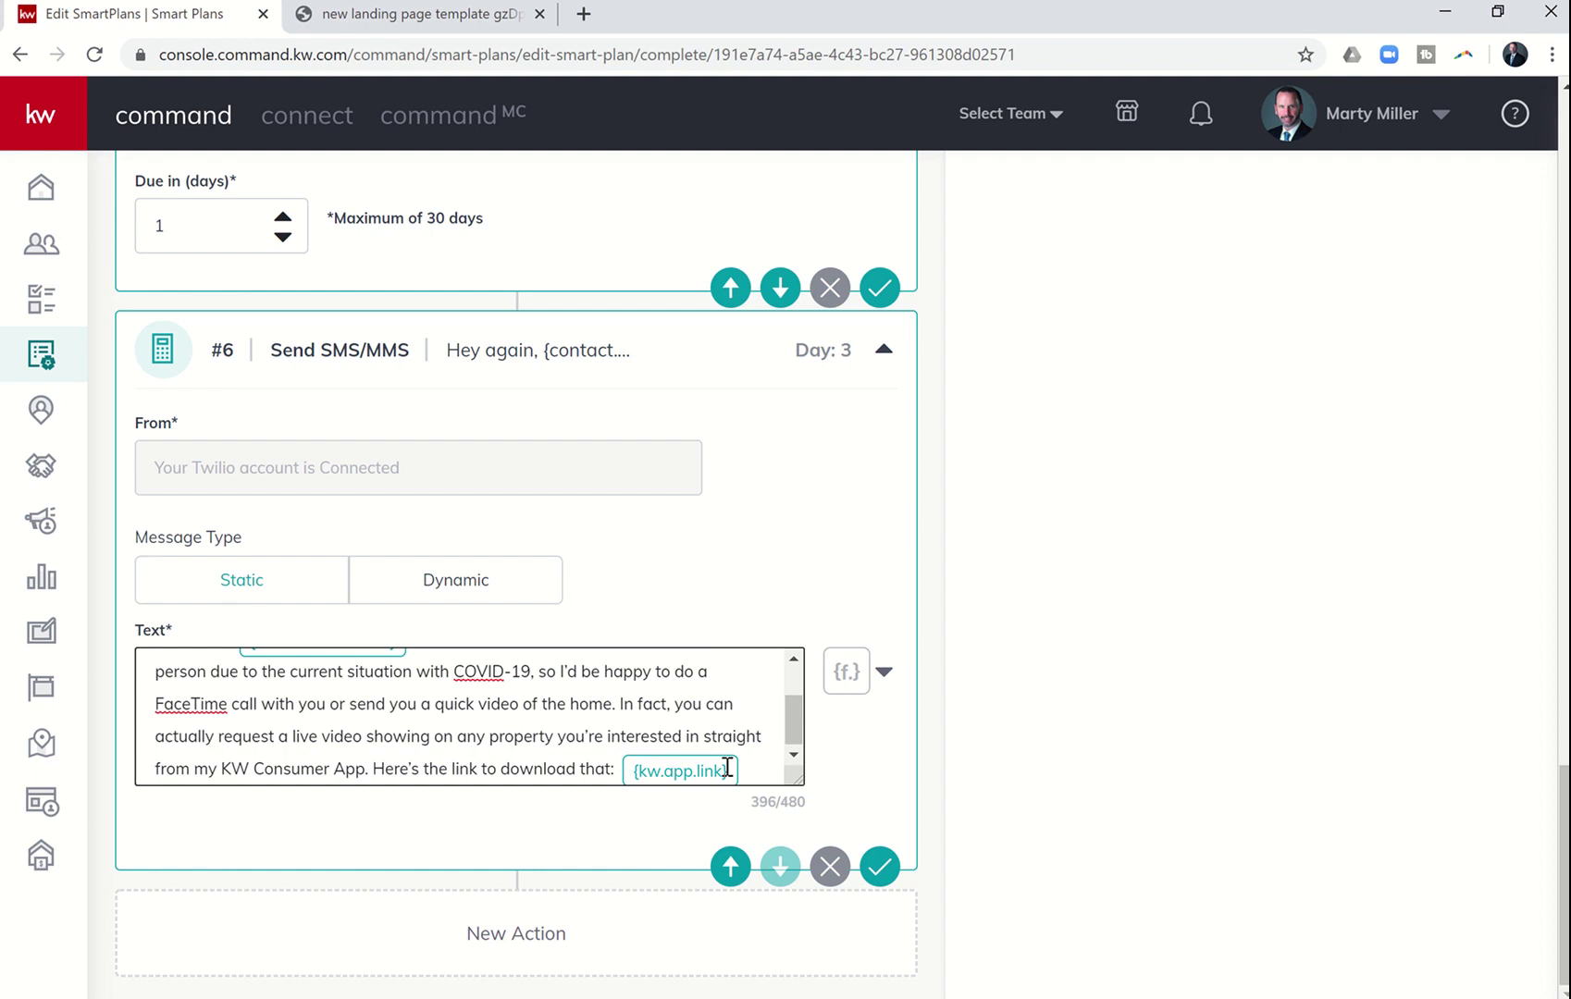
{"action": "left_click", "coordinate": [622, 770]}
{"action": "key", "text": "BackSpace"}
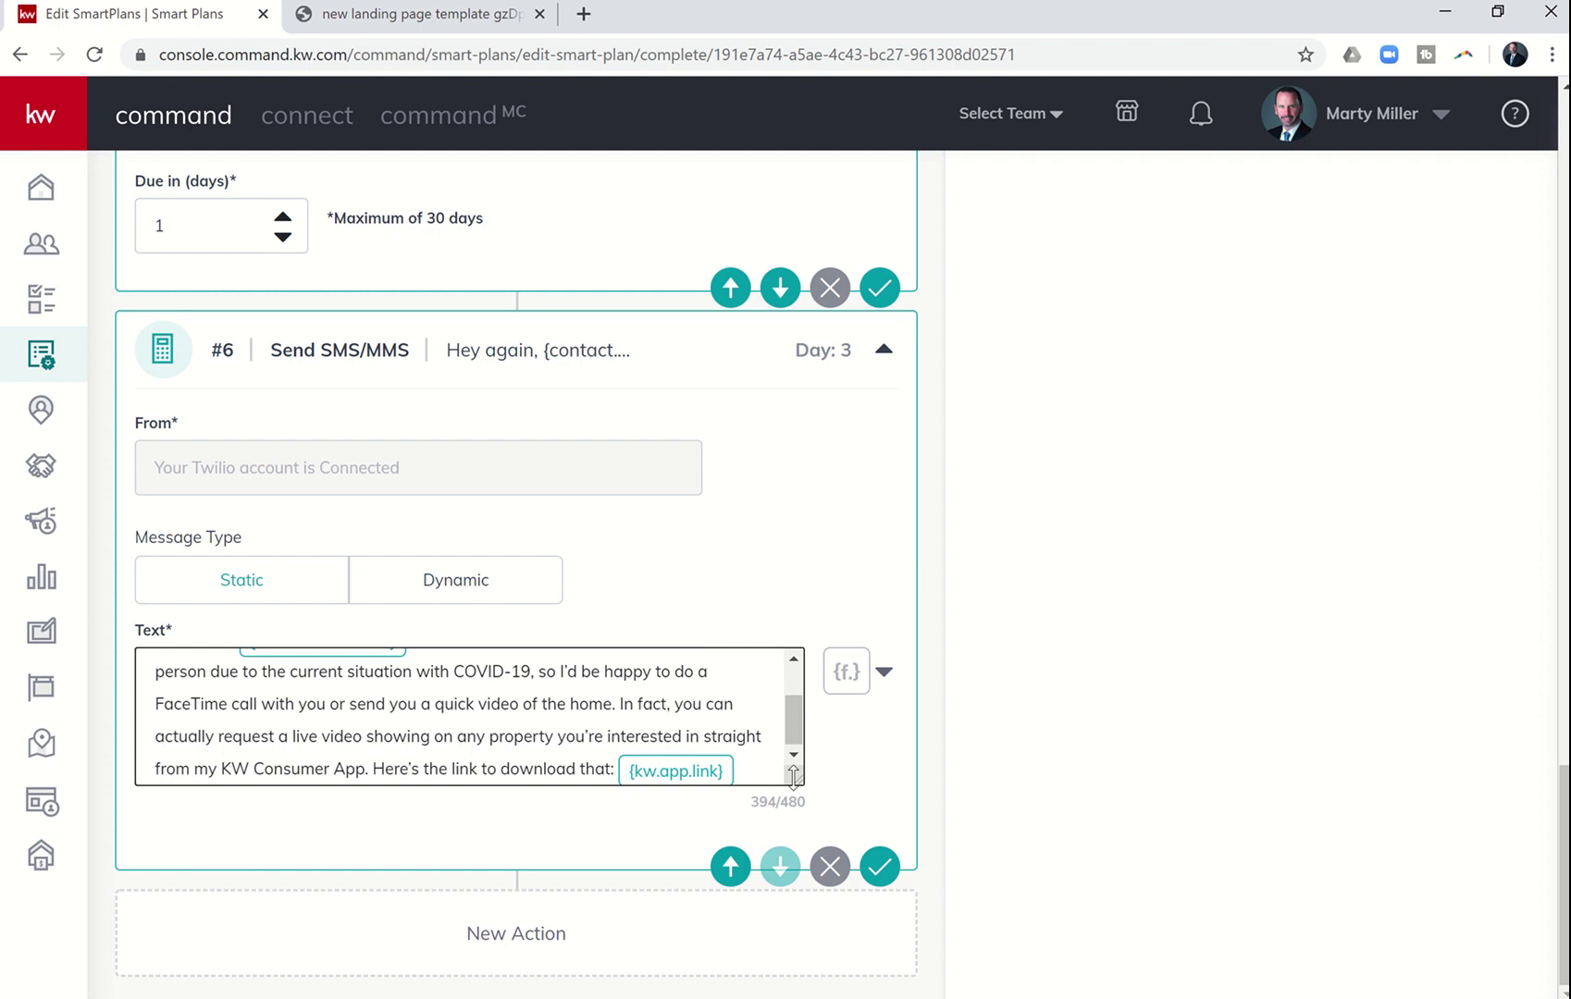
- Check the scripts document in Word, then return to the SmartPlan editor
{"action": "key", "text": "alt+Tab"}
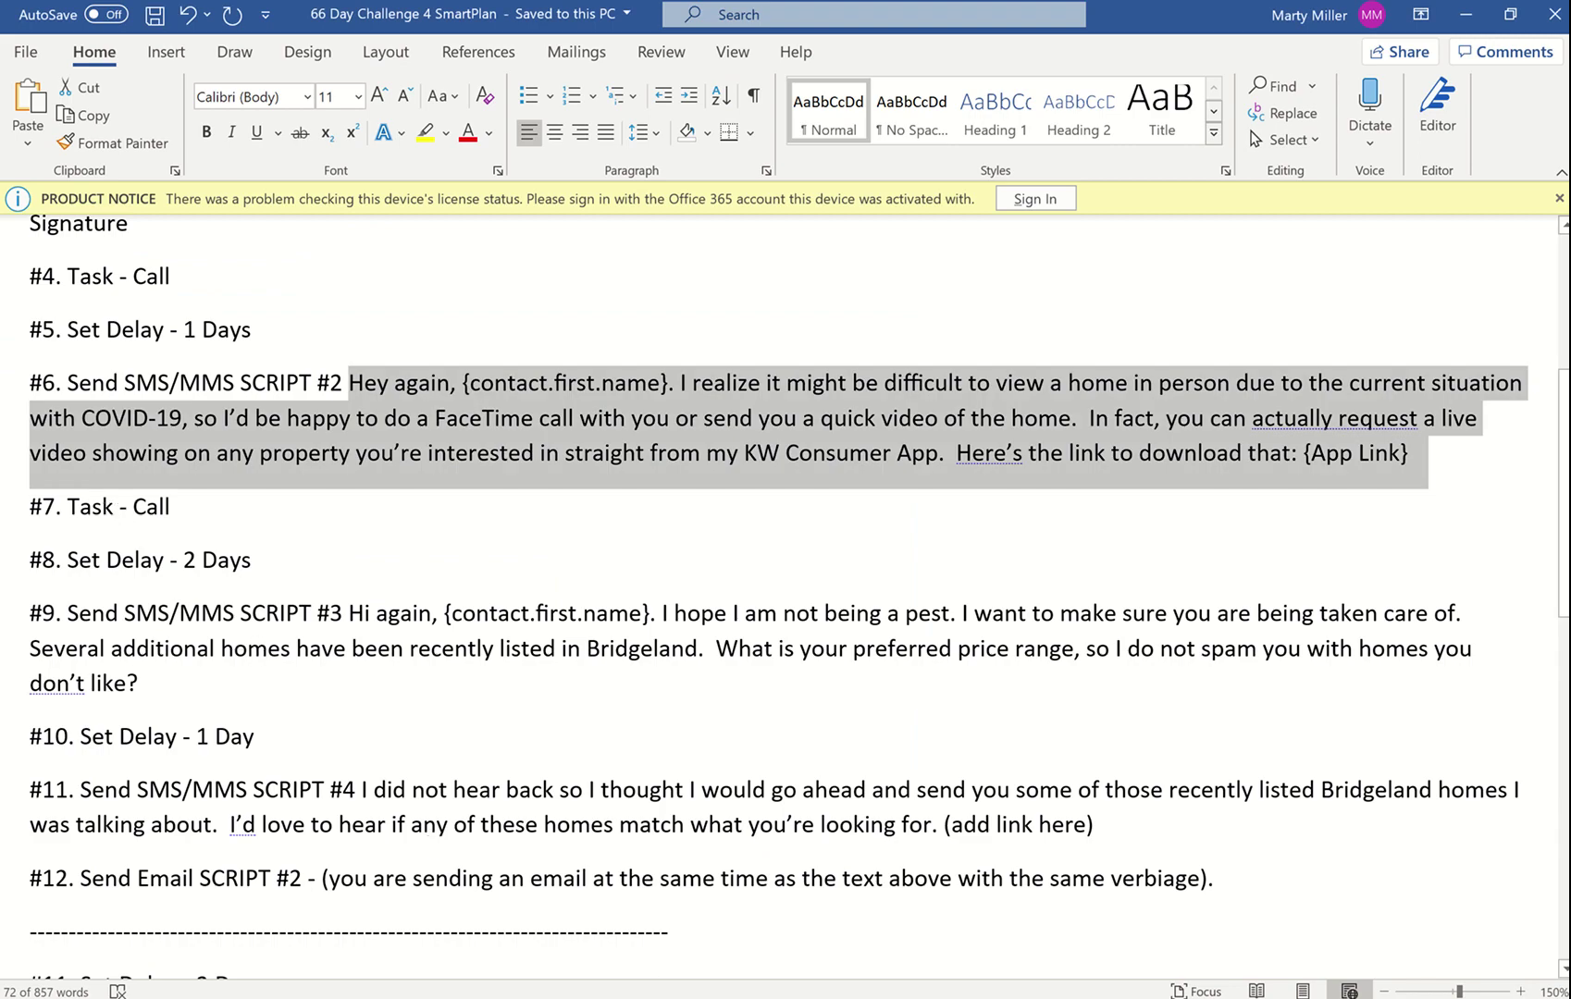
{"action": "key", "text": "alt+Tab"}
{"action": "scroll", "coordinate": [996, 543], "scroll_direction": "up", "scroll_amount": 13}
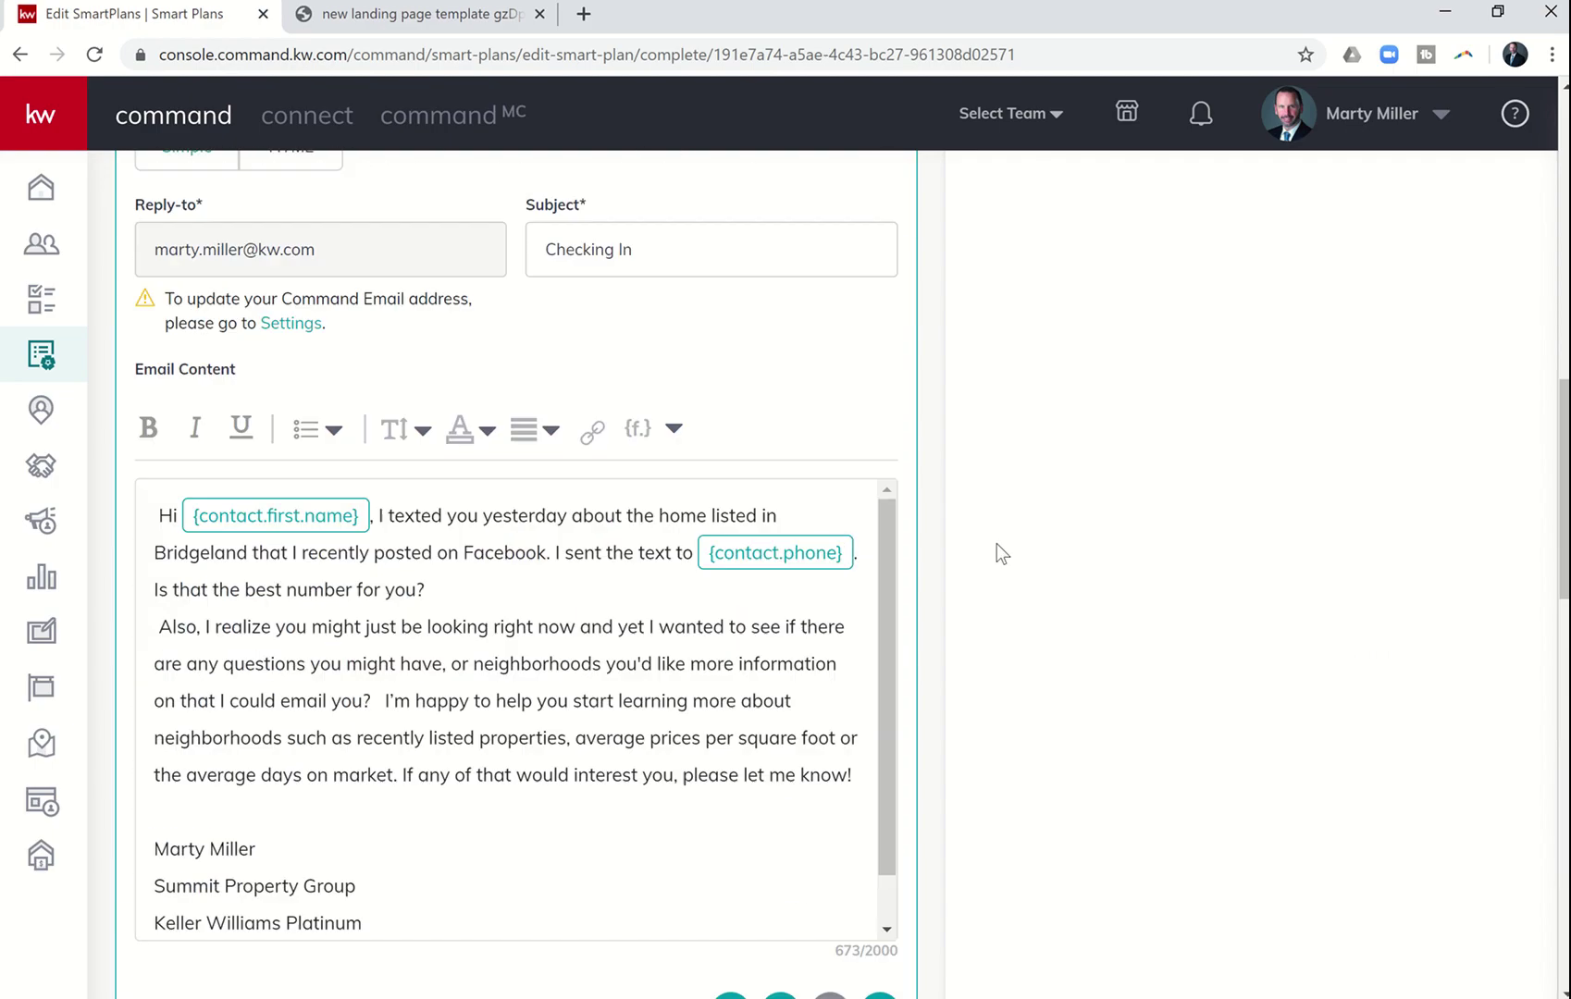
{"action": "scroll", "coordinate": [996, 542], "scroll_direction": "up", "scroll_amount": 10}
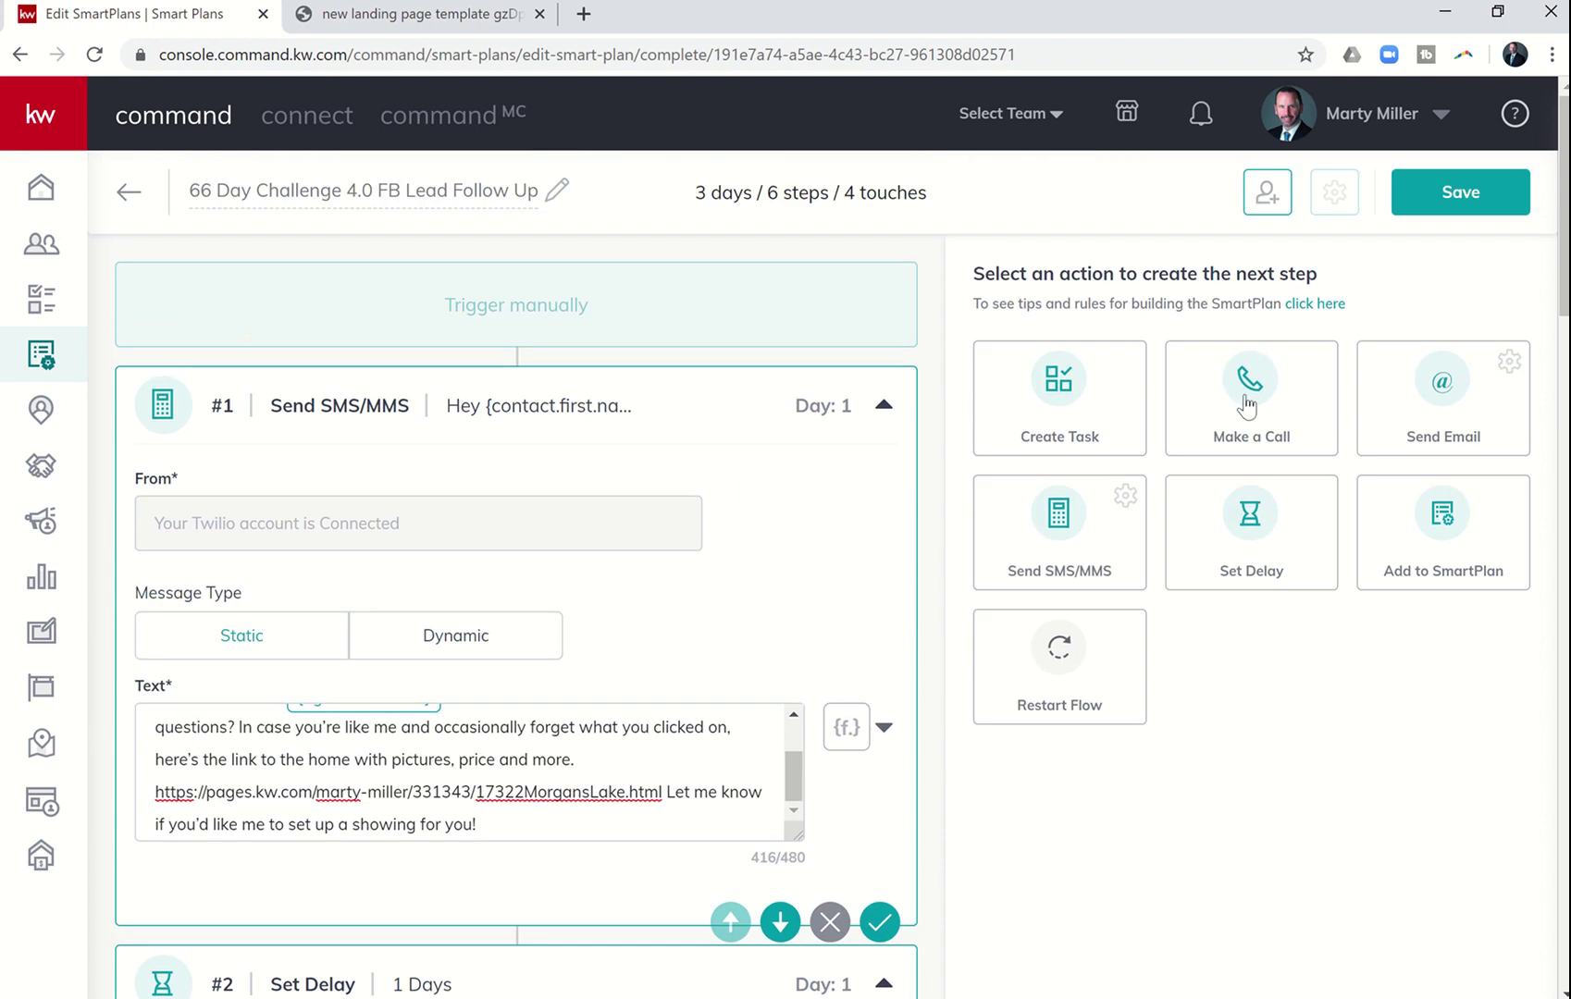
{"action": "scroll", "coordinate": [1190, 778], "scroll_direction": "down", "scroll_amount": 20}
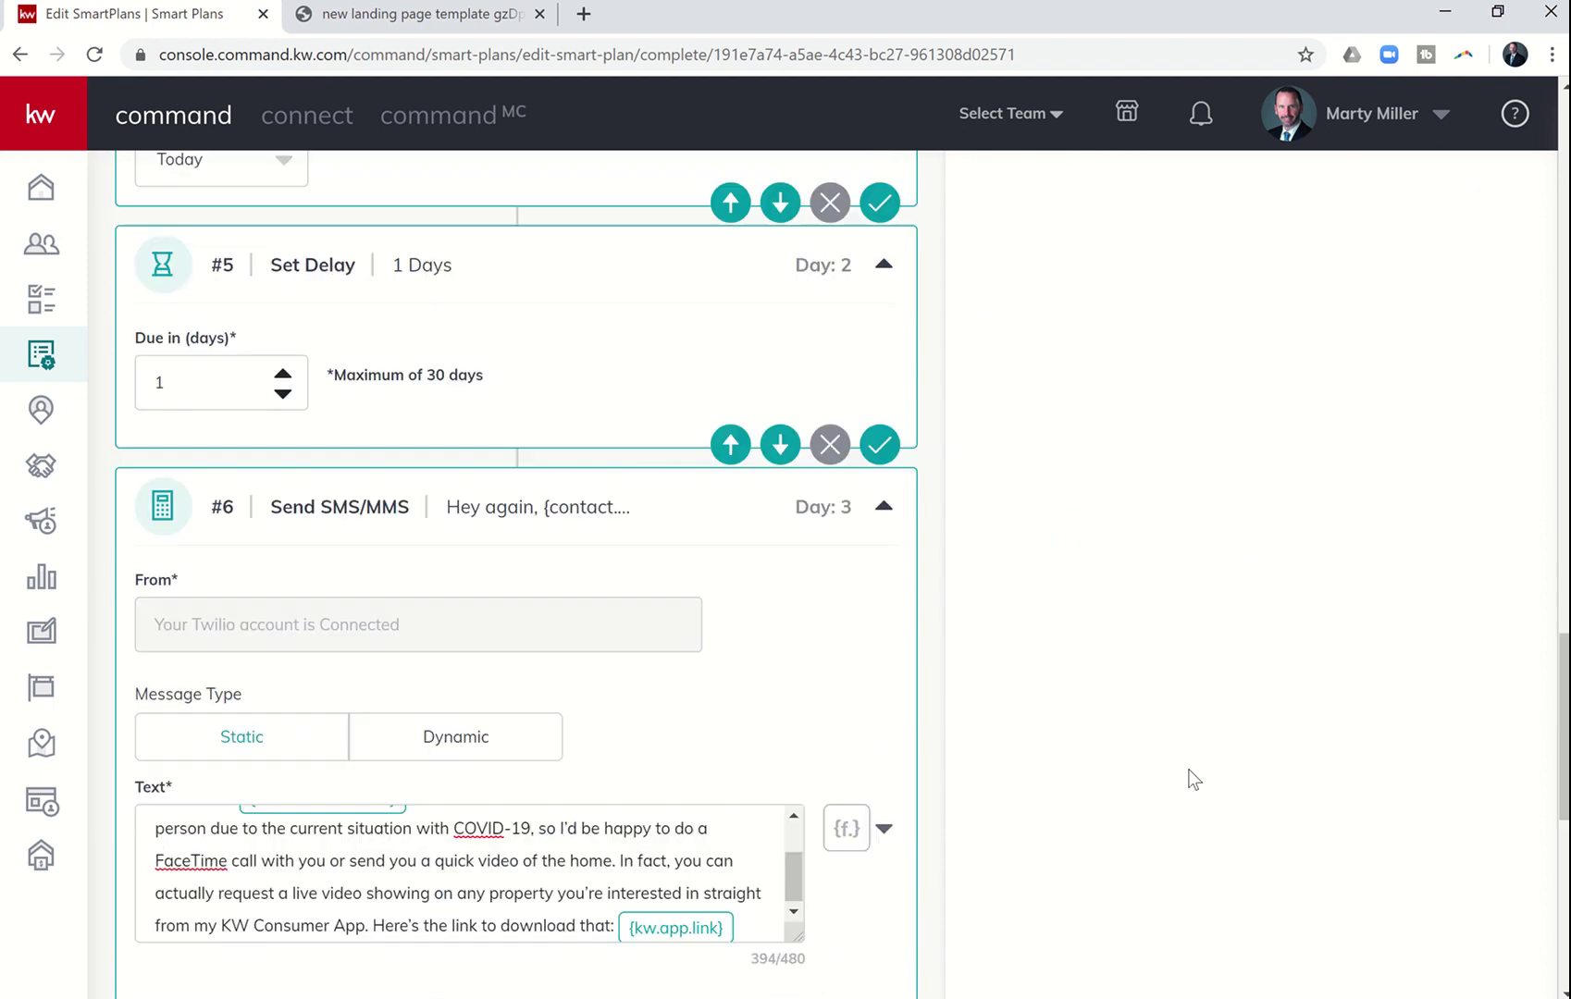
- Move 'Facebook Follow-Up' from step #7's task description into its Task Name
{"action": "scroll", "coordinate": [1193, 779], "scroll_direction": "down", "scroll_amount": 9}
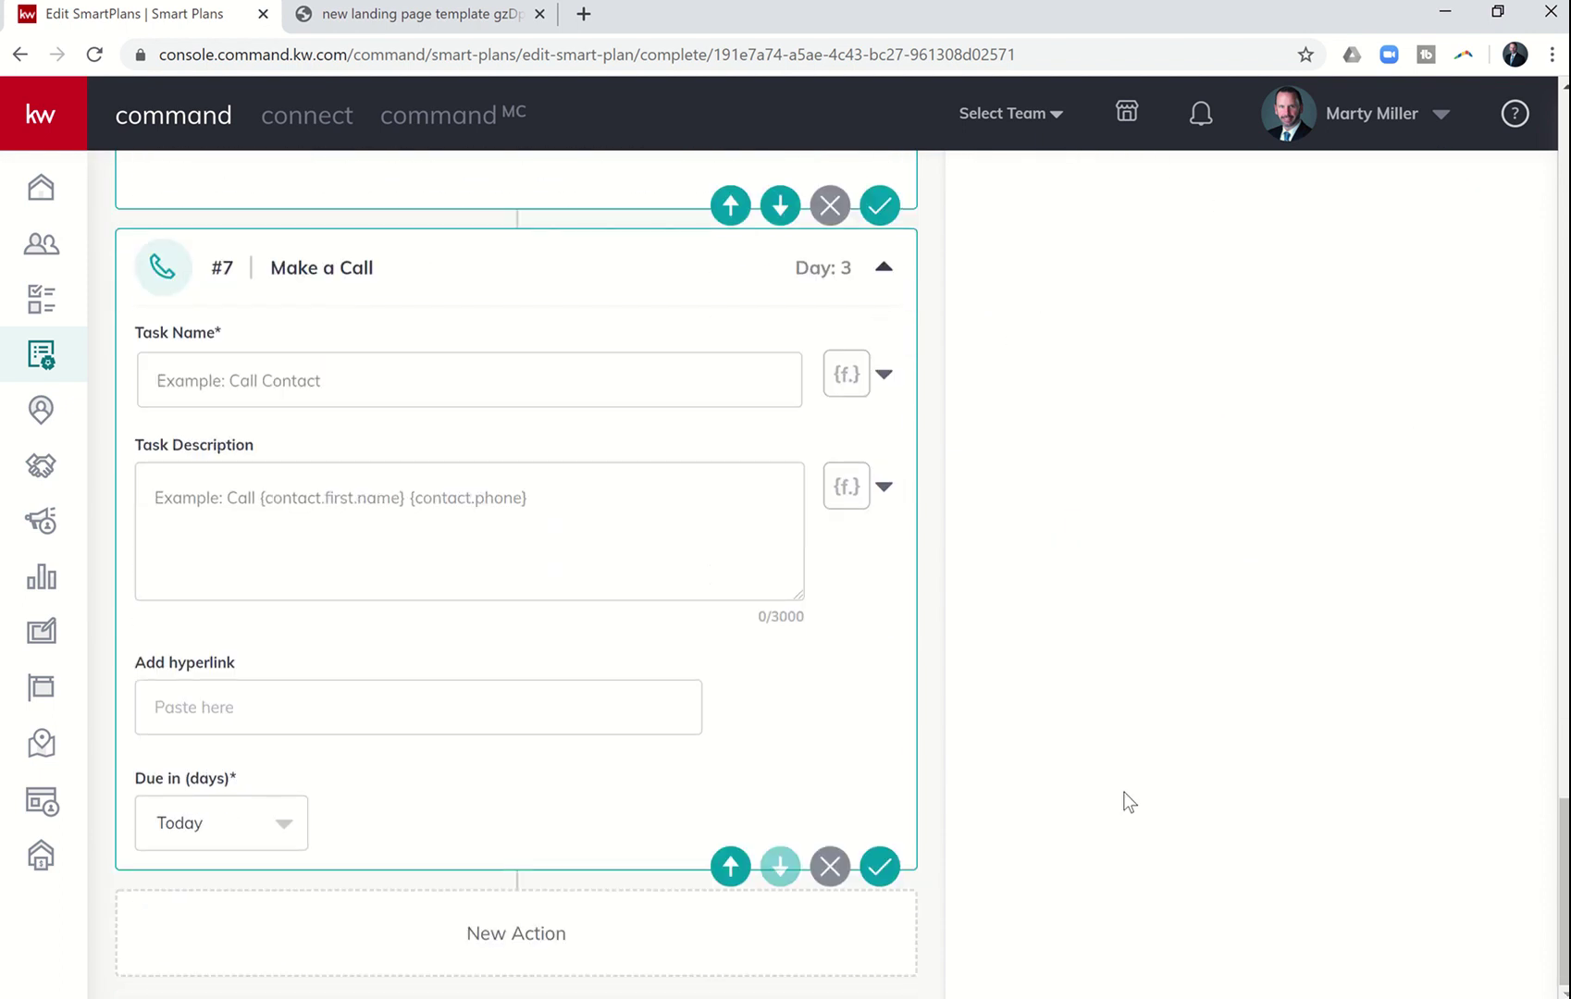
{"action": "left_click", "coordinate": [534, 495]}
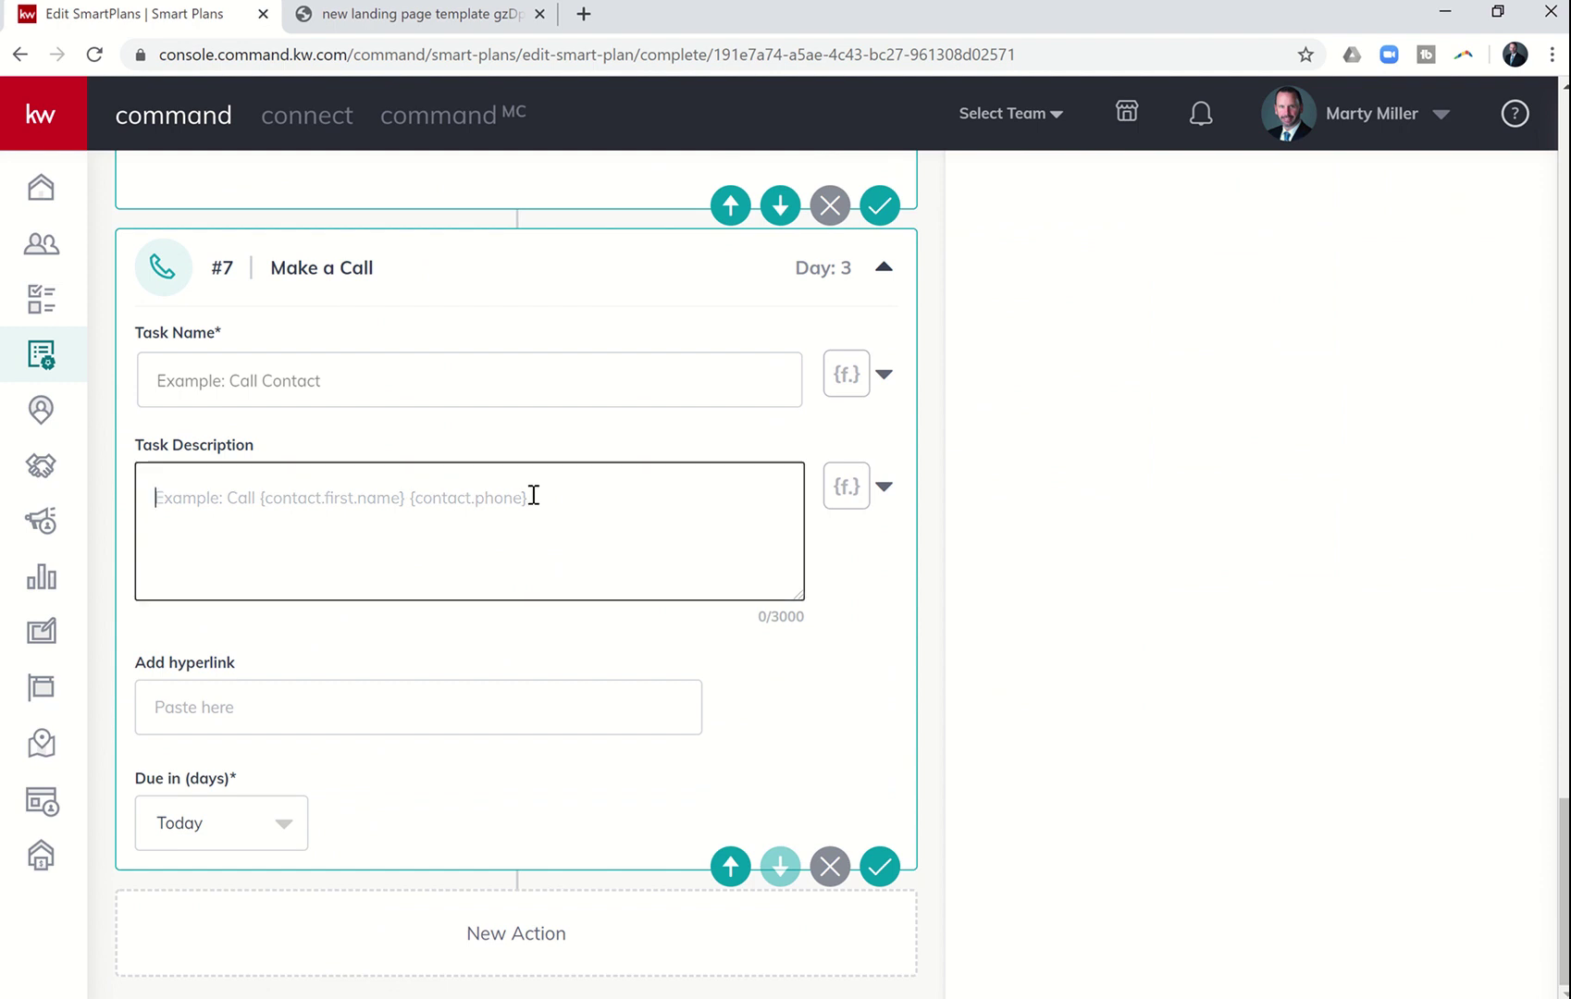
{"action": "type", "text": "Facebook"}
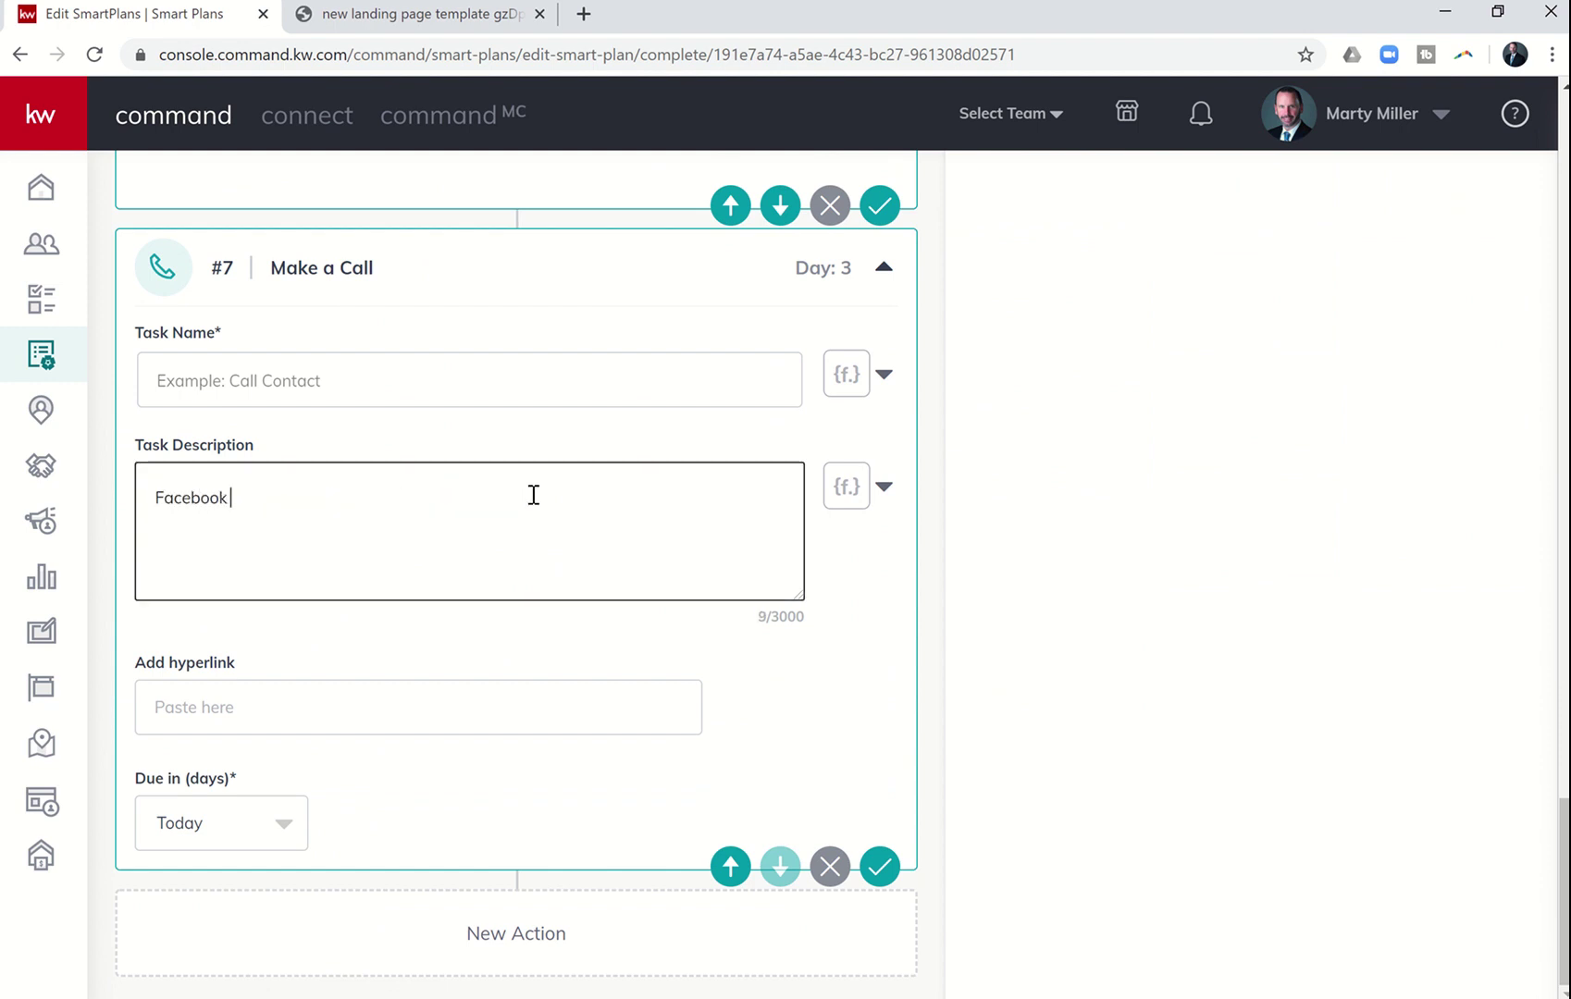
{"action": "type", "text": "low"}
{"action": "key", "text": "BackSpace"}
{"action": "type", "text": "w-Up"}
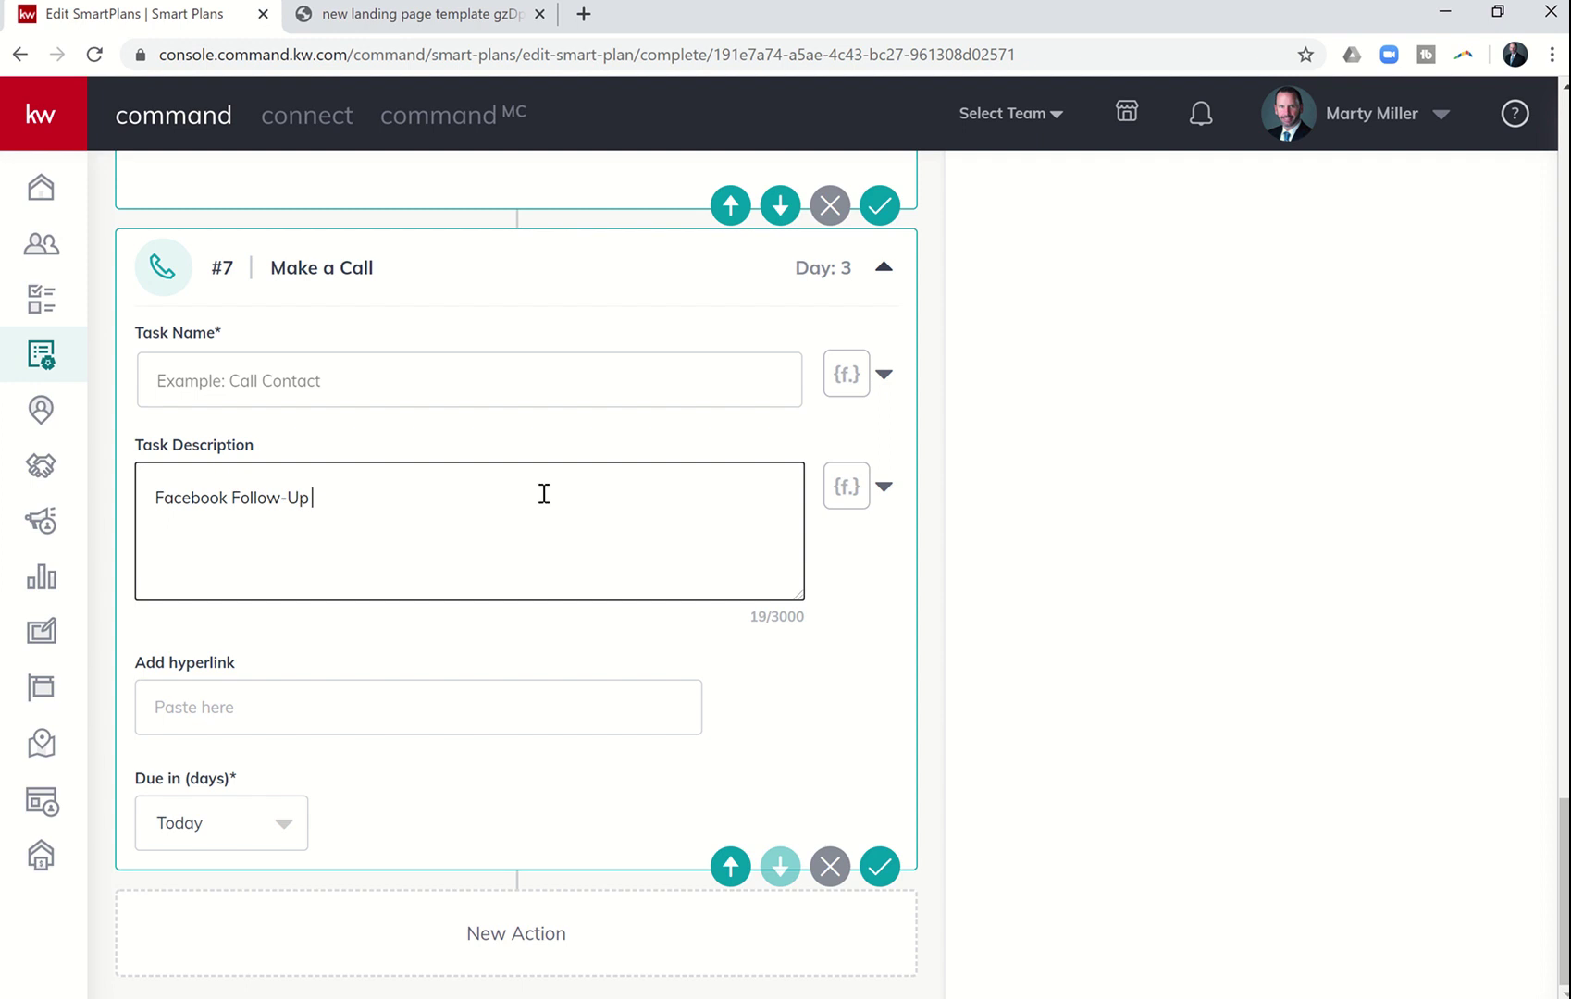
{"action": "left_click_drag", "start_coordinate": [340, 502], "coordinate": [120, 492]}
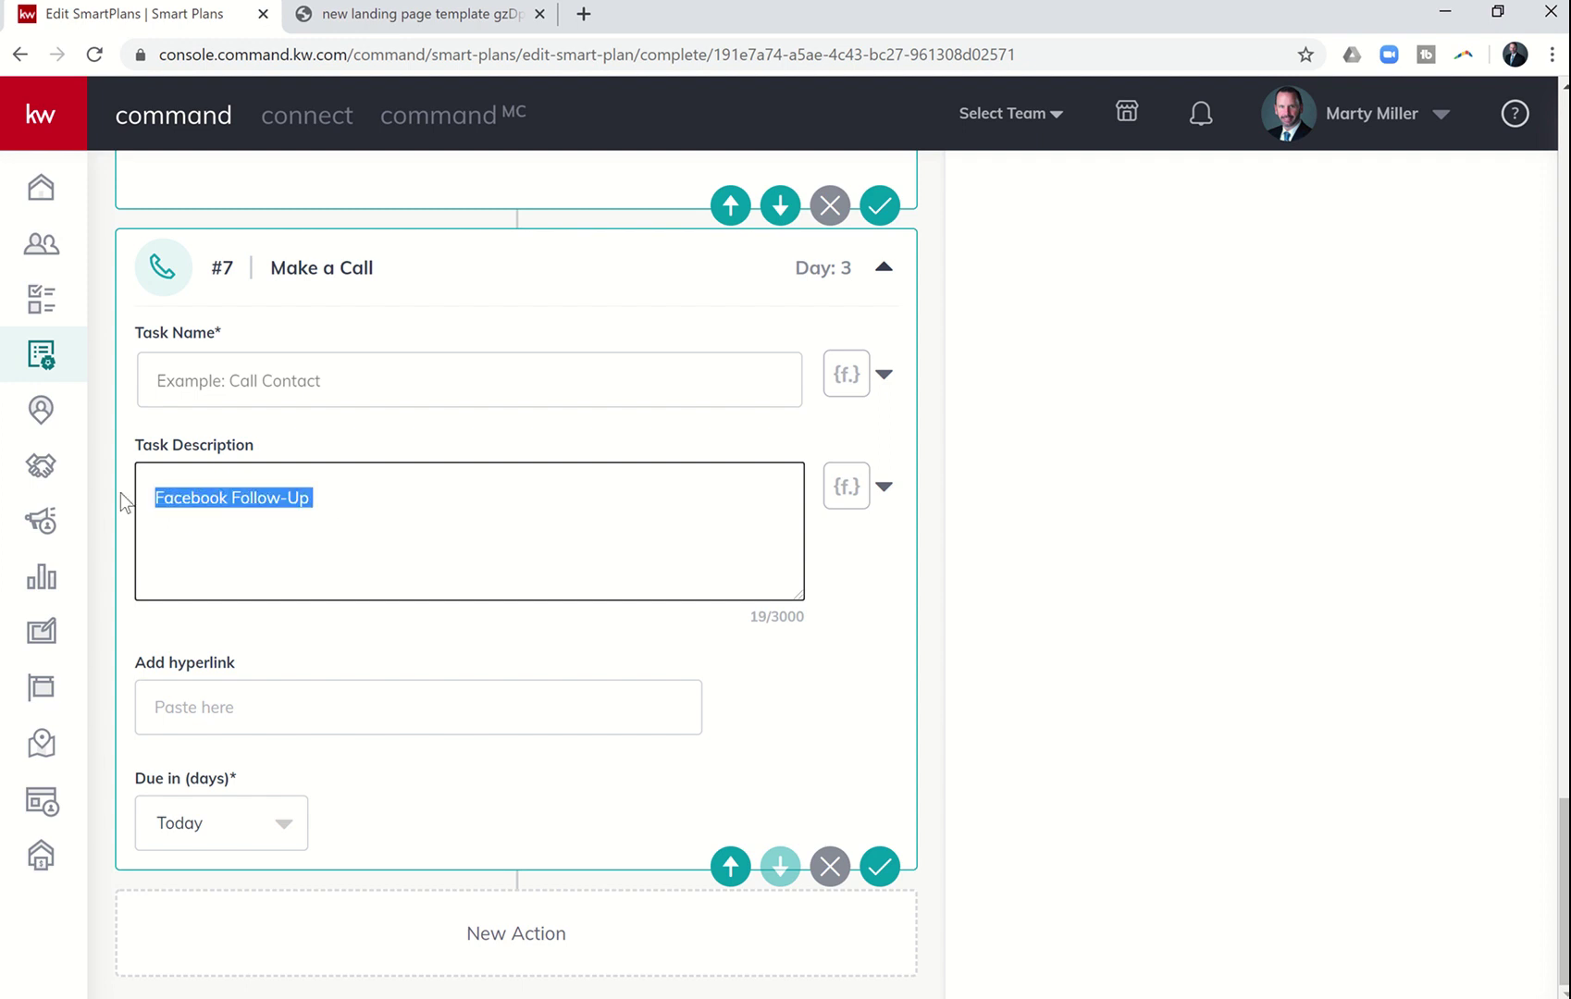
{"action": "key", "text": "ctrl+x"}
{"action": "left_click", "coordinate": [202, 380]}
{"action": "key", "text": "ctrl+v"}
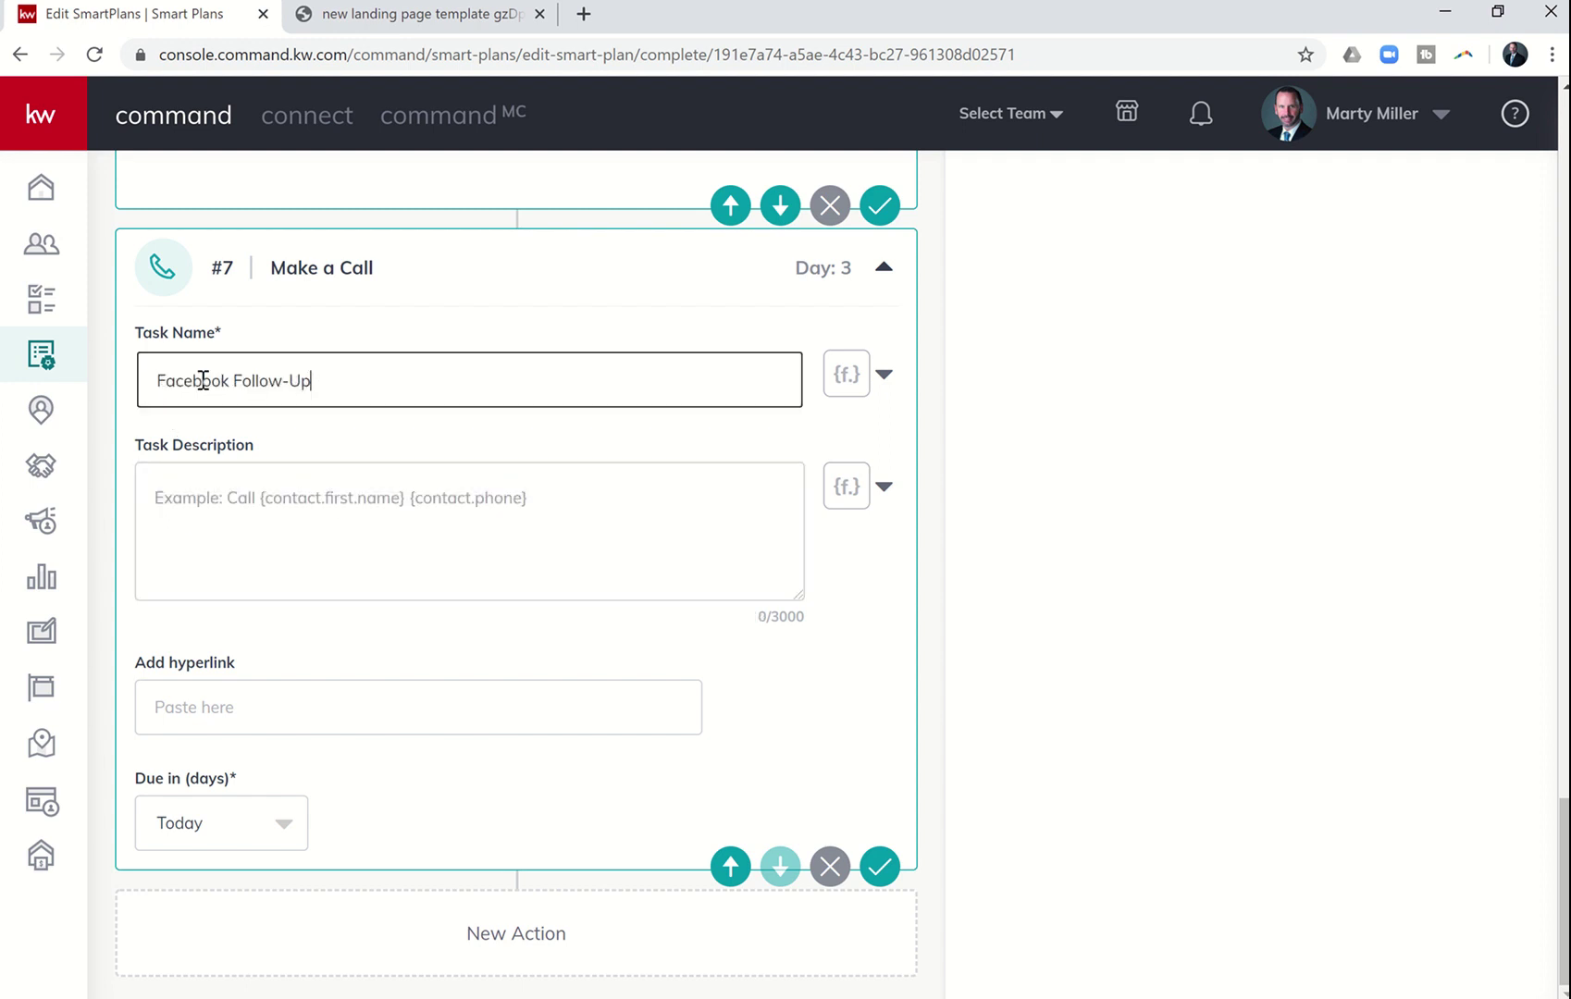
- Append {contact.first.name}, {contact.last.name} and {contact.phone} merge fields to the task name
{"action": "left_click", "coordinate": [845, 374]}
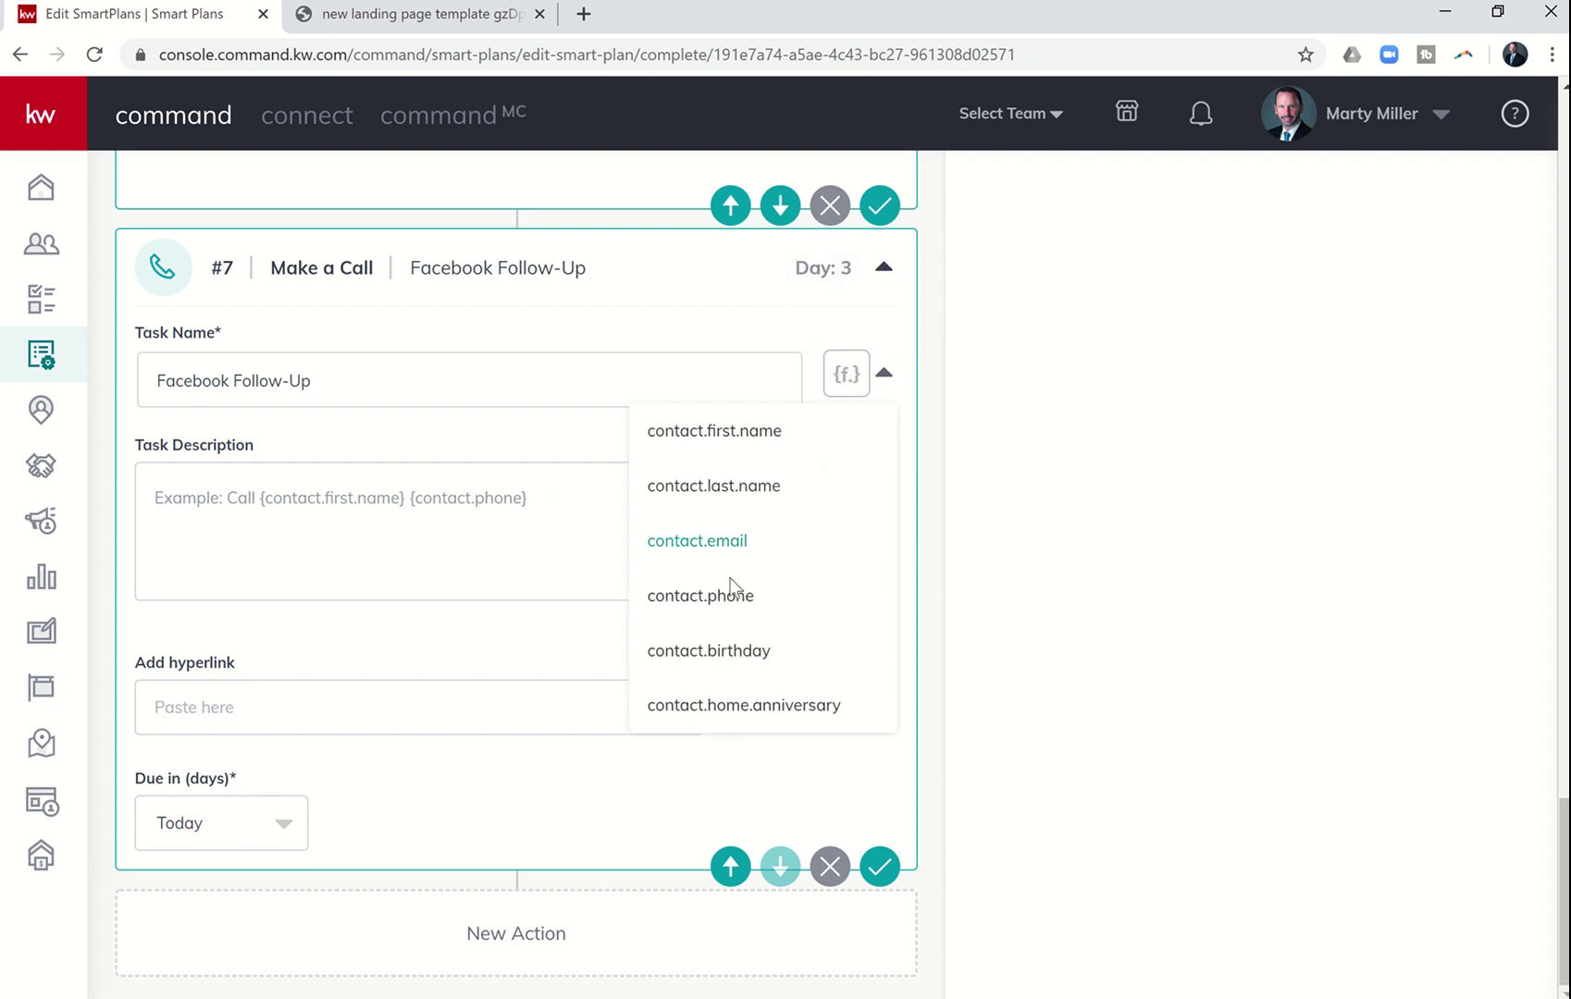
{"action": "left_click", "coordinate": [718, 596]}
{"action": "left_click", "coordinate": [844, 393]}
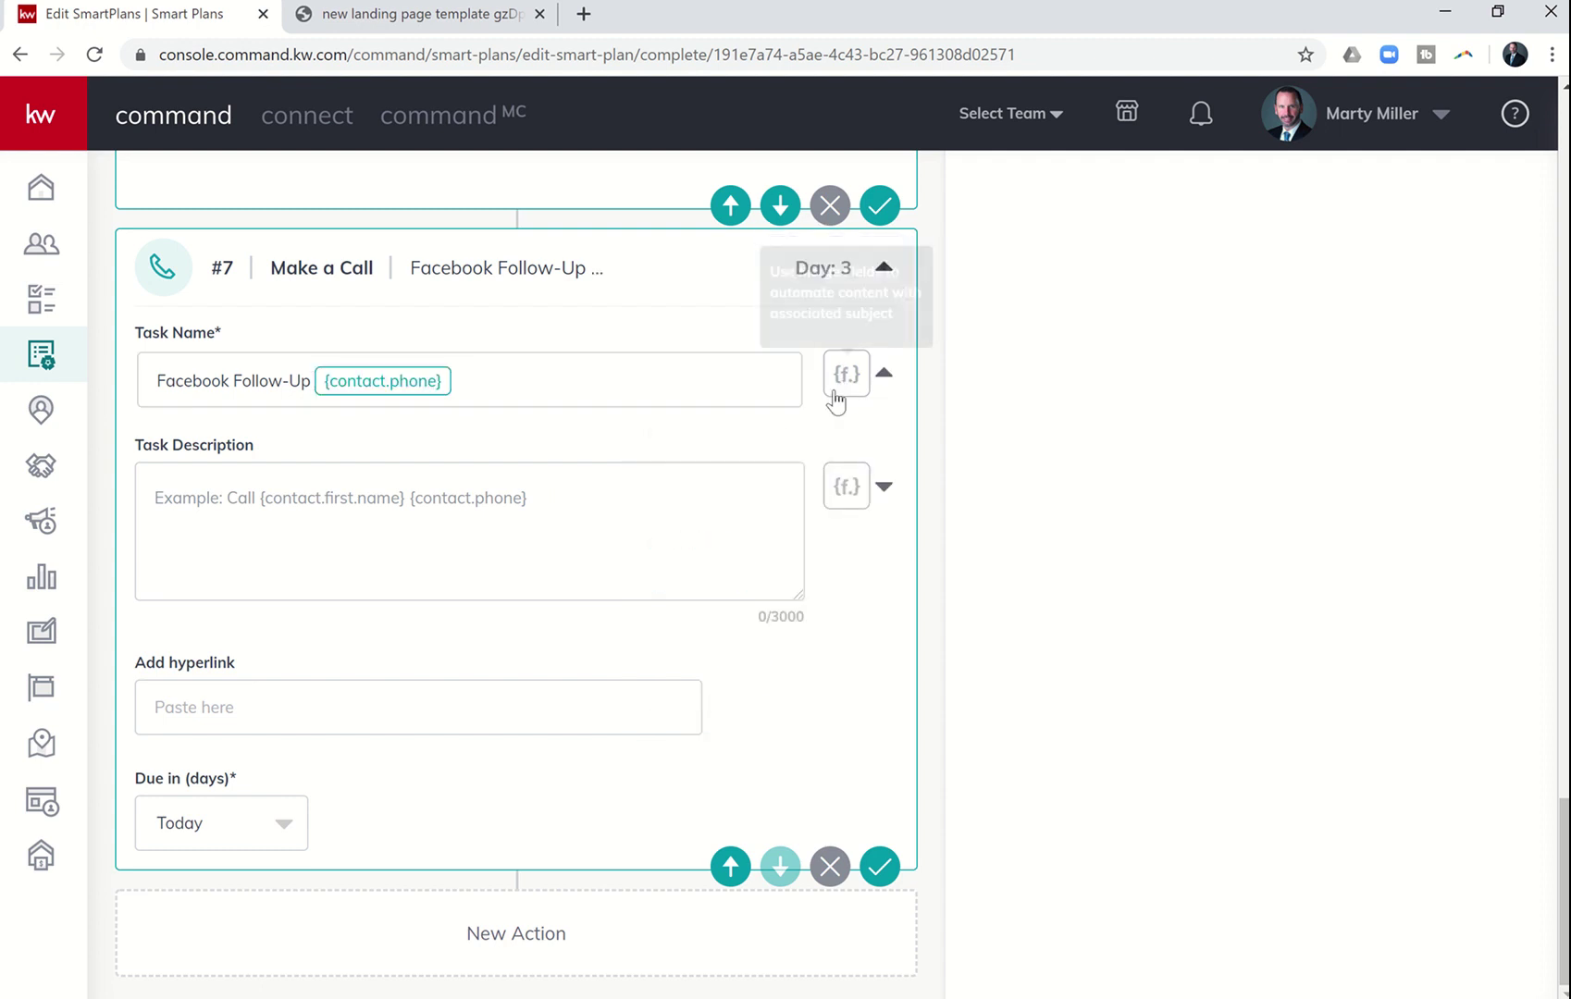
{"action": "left_click", "coordinate": [751, 484]}
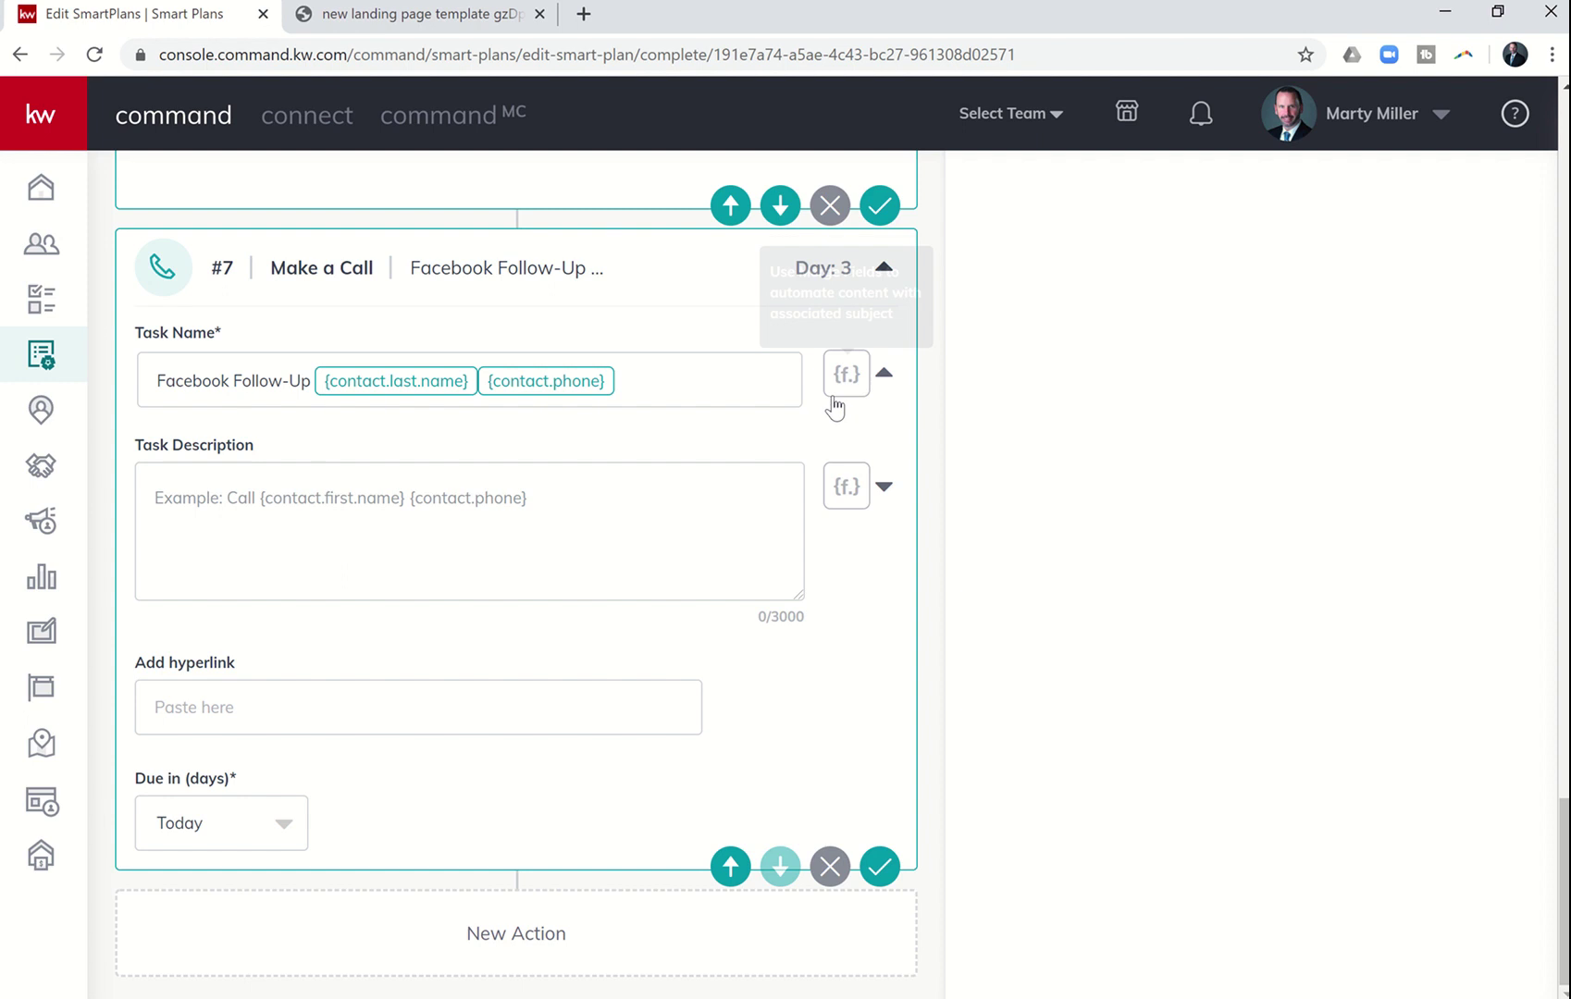
{"action": "left_click", "coordinate": [843, 396]}
{"action": "left_click", "coordinate": [757, 433]}
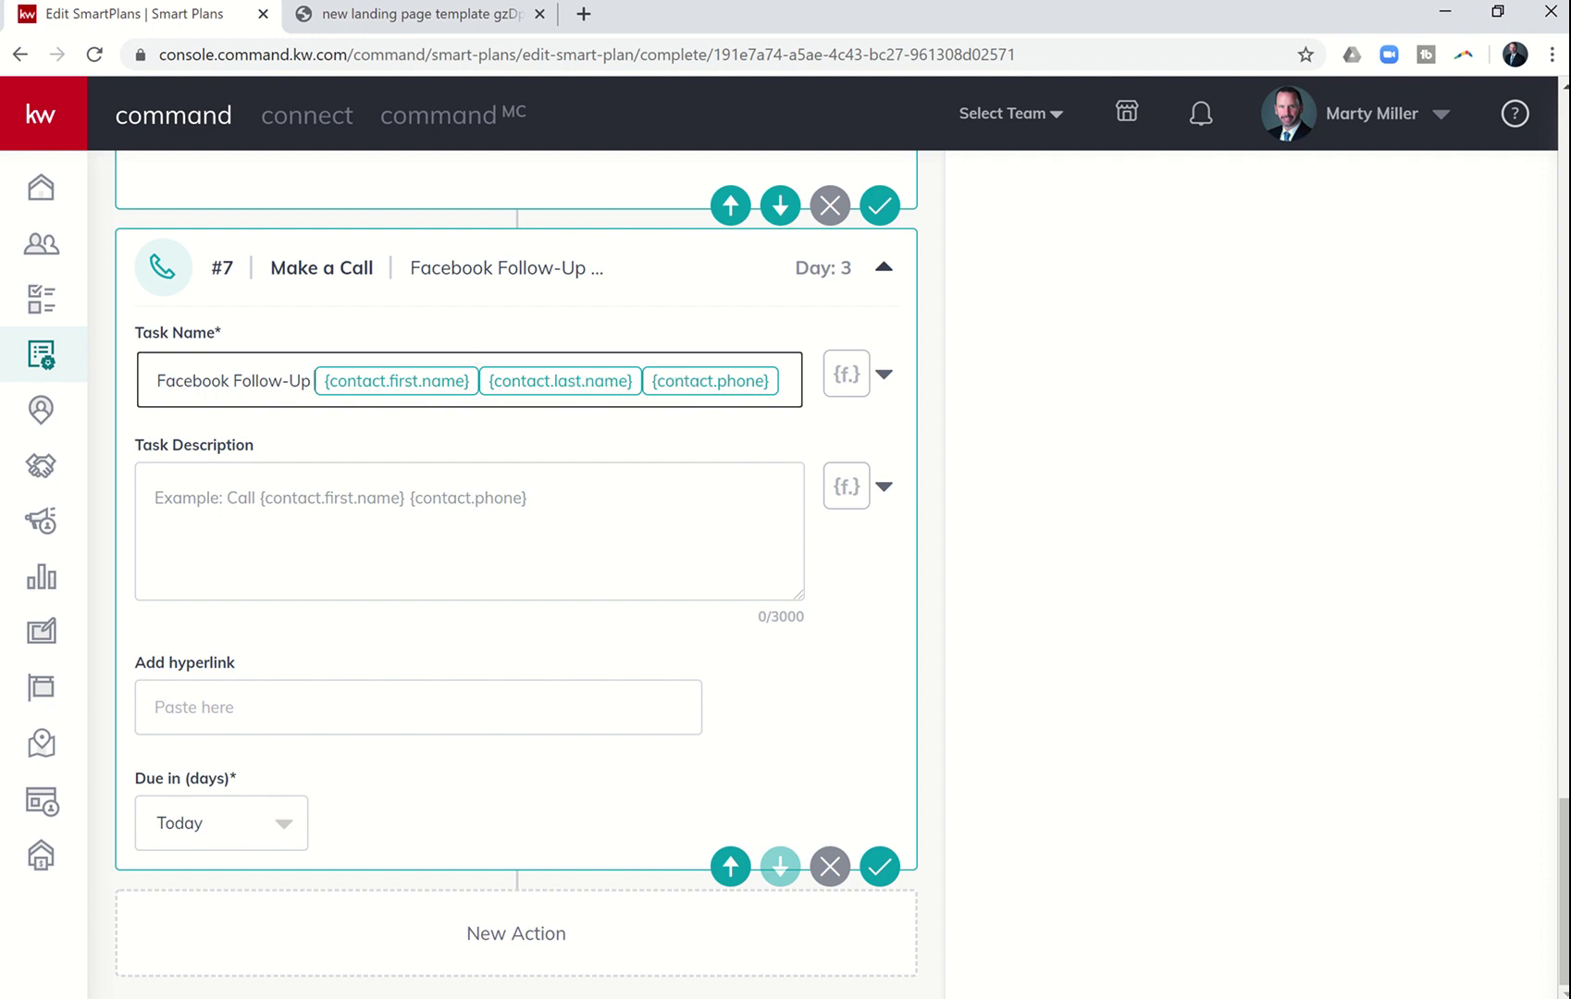
{"action": "left_click", "coordinate": [681, 996]}
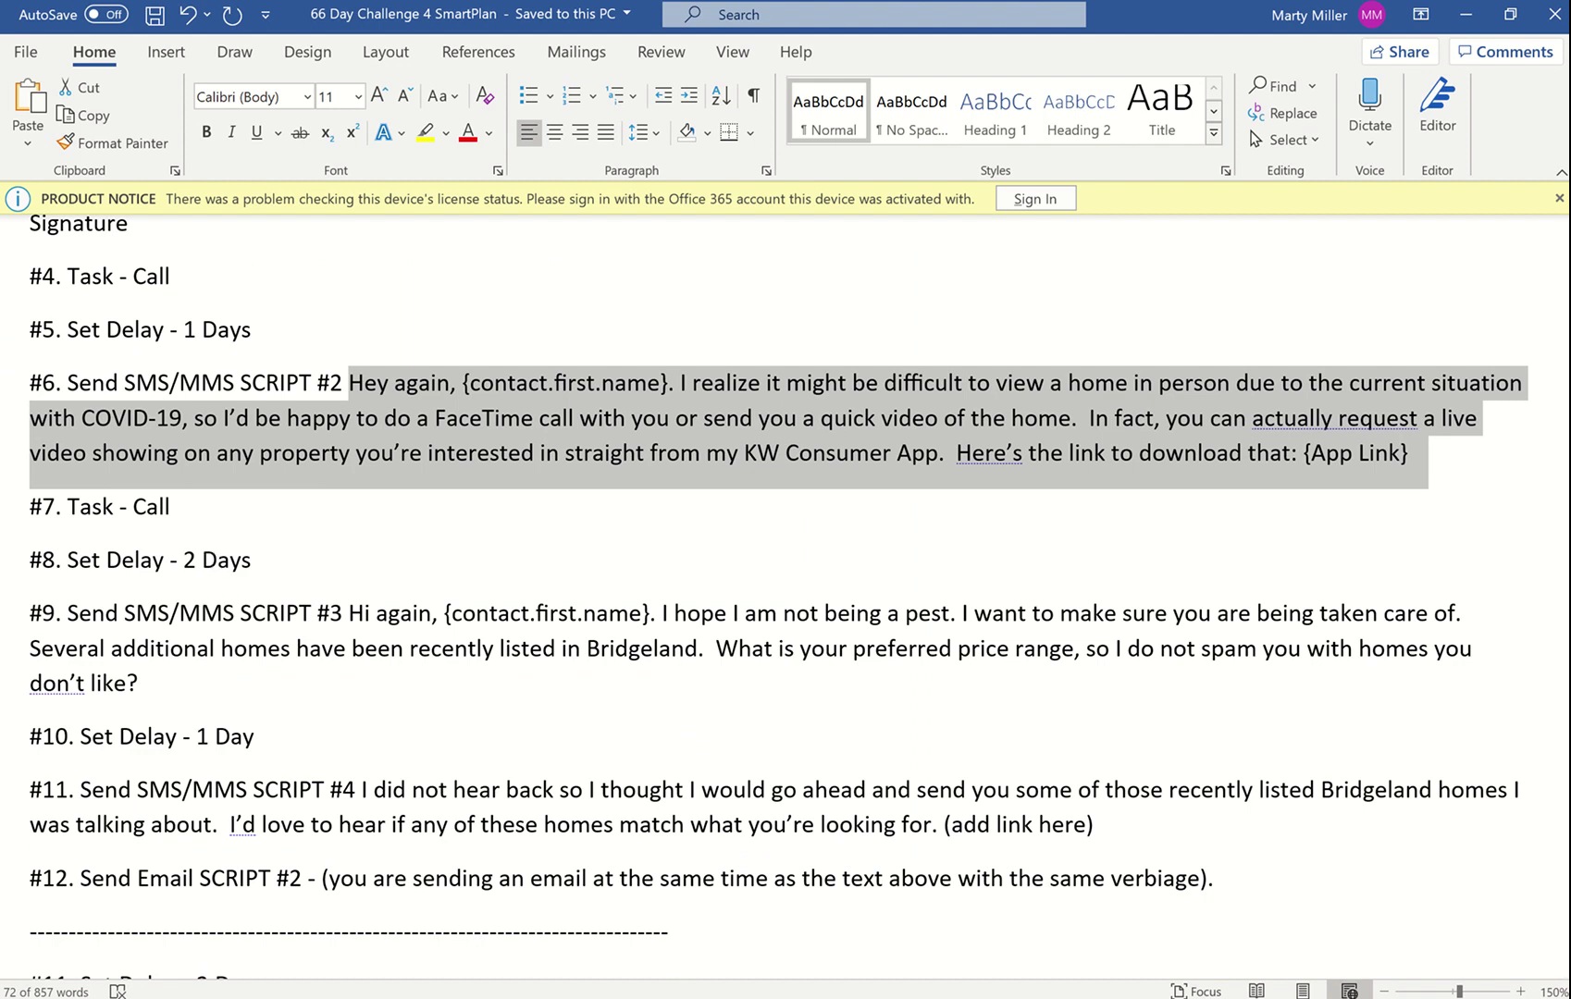
- Raise the new delay step #8 to 2 days
{"action": "left_click", "coordinate": [681, 996]}
{"action": "scroll", "coordinate": [874, 747], "scroll_direction": "up", "scroll_amount": 20}
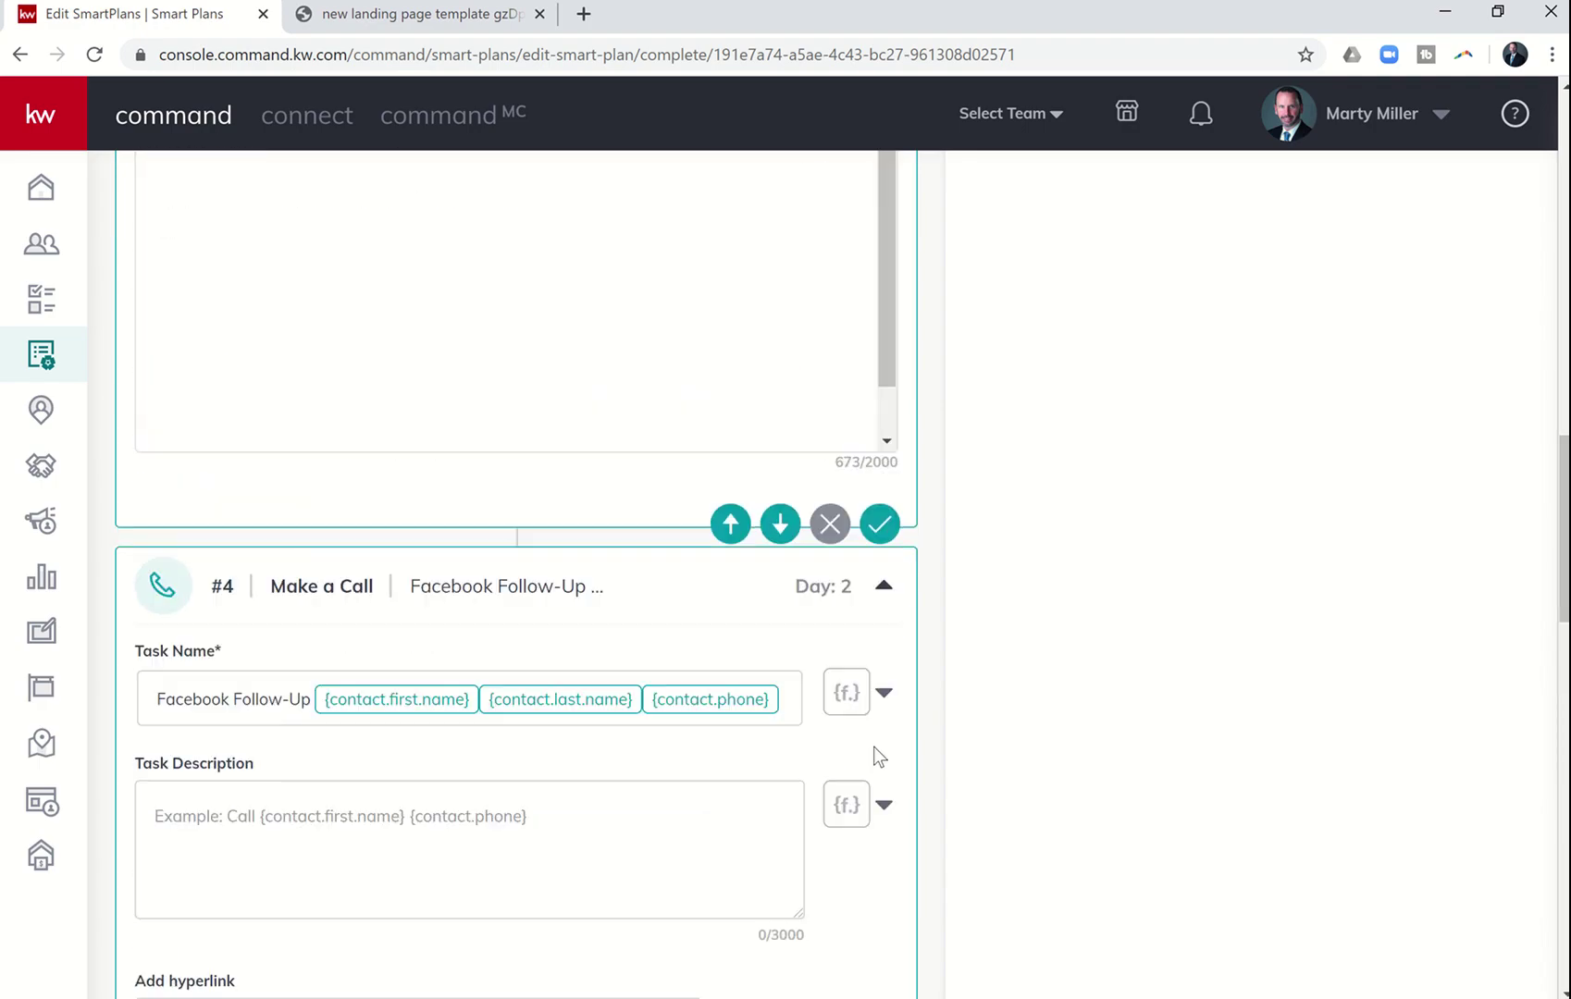
{"action": "scroll", "coordinate": [1192, 501], "scroll_direction": "up", "scroll_amount": 5}
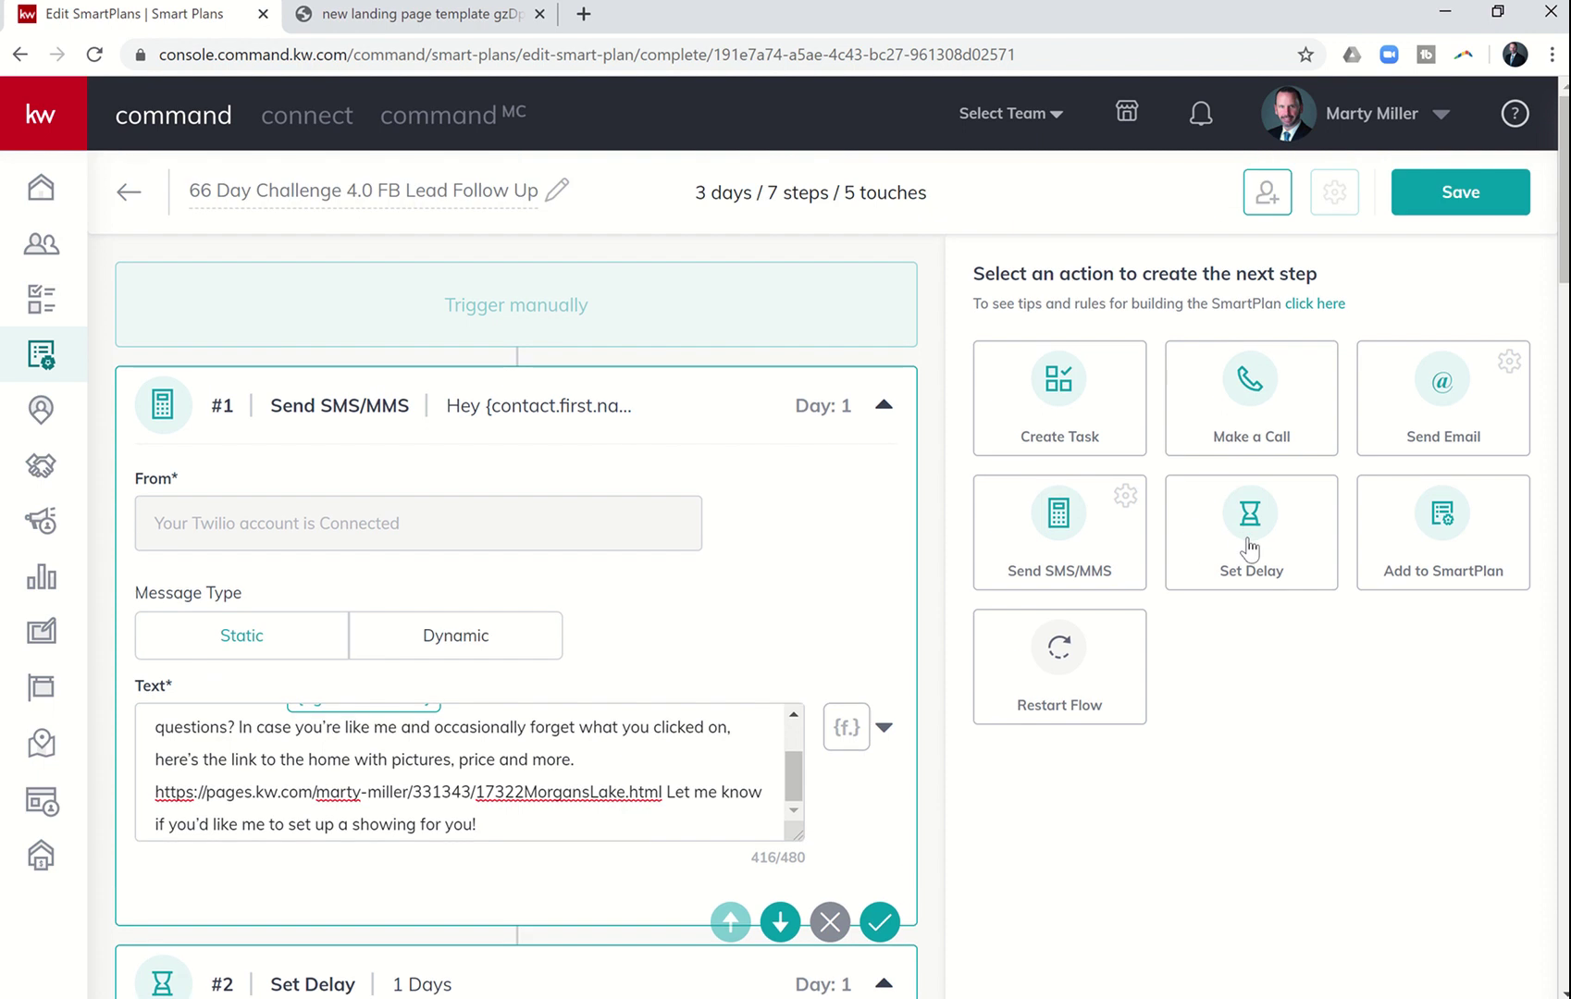
{"action": "scroll", "coordinate": [1211, 797], "scroll_direction": "down", "scroll_amount": 20}
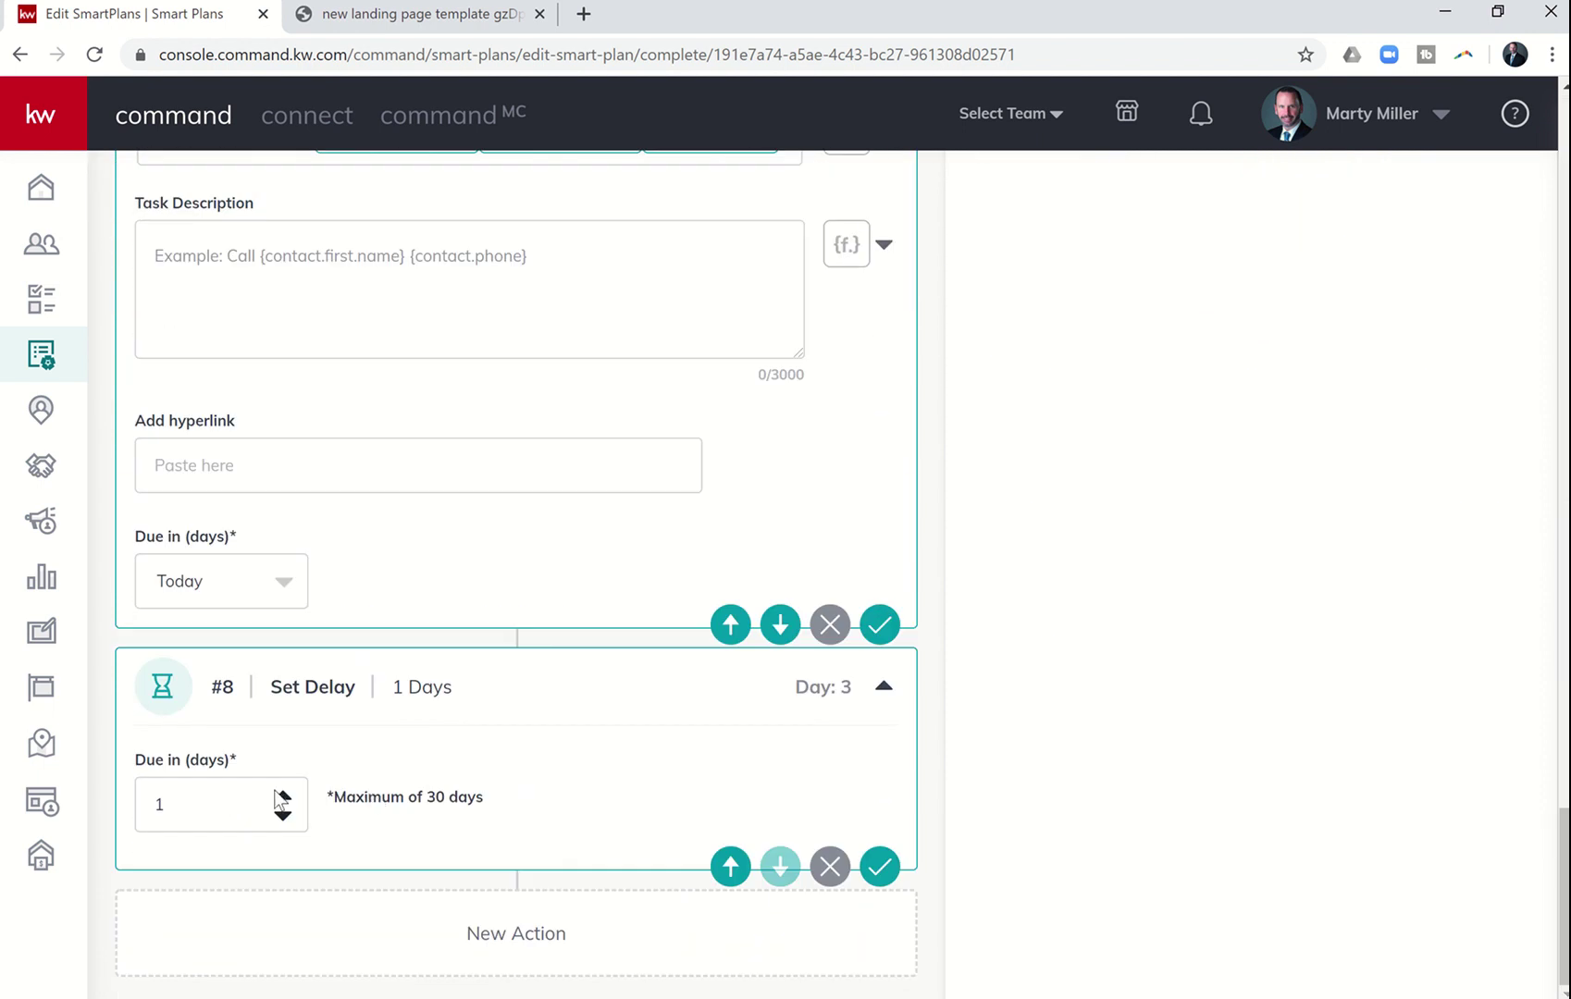
{"action": "left_click", "coordinate": [285, 799]}
- Copy script #9 from Word and add an empty Send SMS/MMS step #9 on Day 5
{"action": "key", "text": "alt+Tab"}
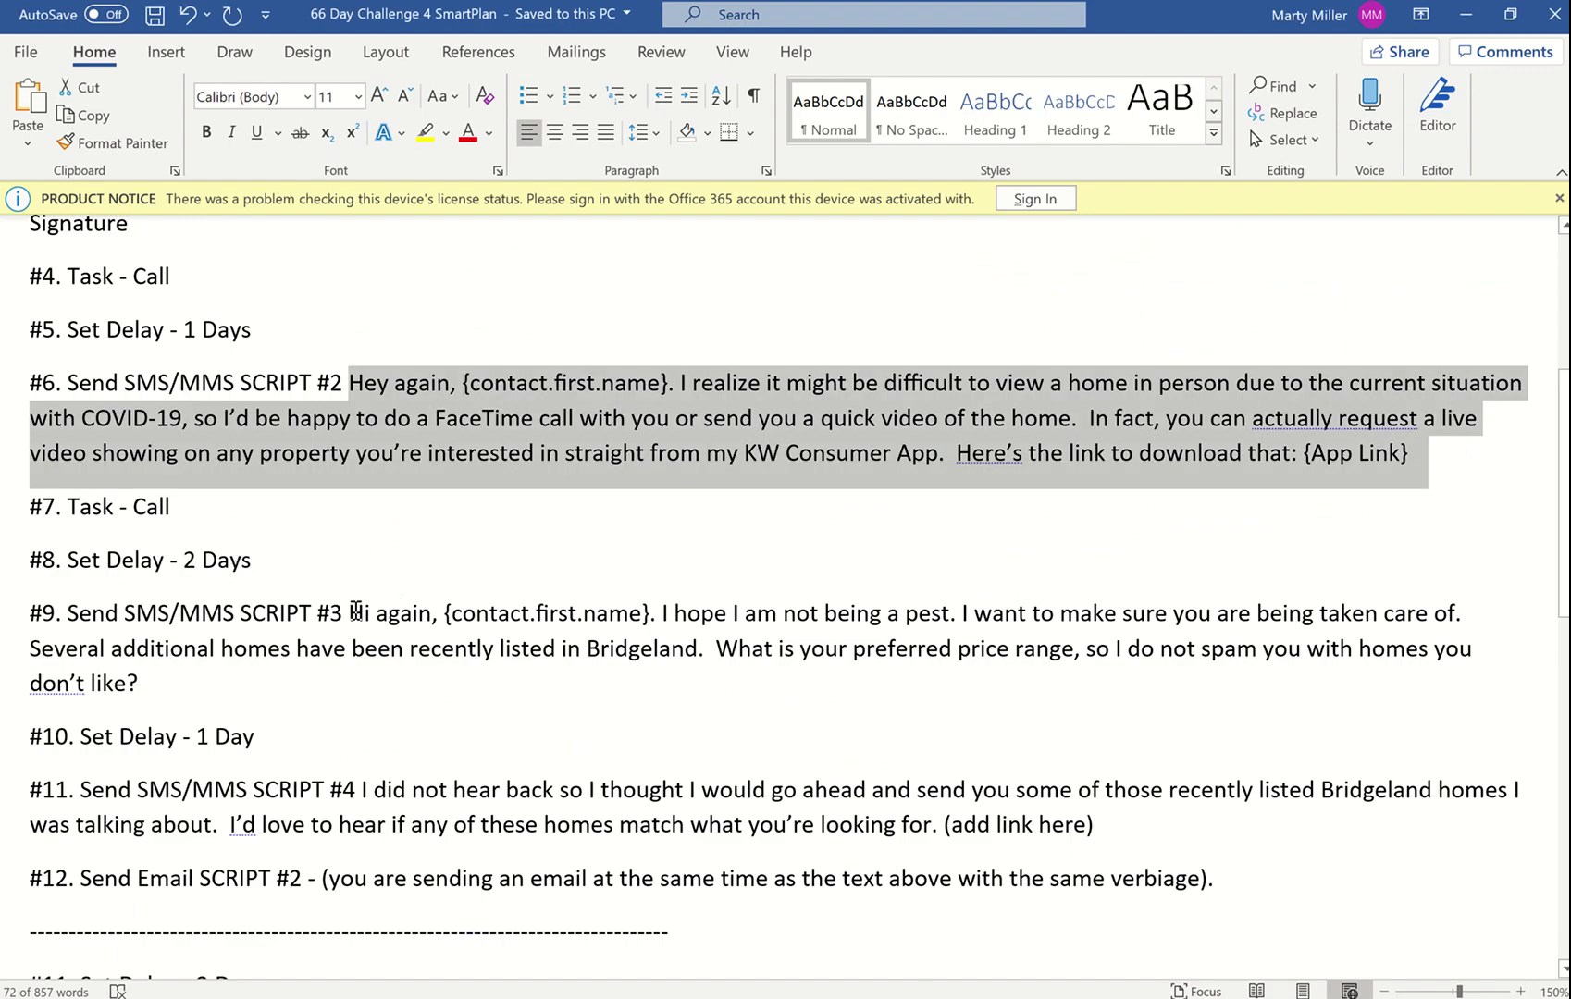
{"action": "left_click_drag", "start_coordinate": [351, 610], "coordinate": [349, 680]}
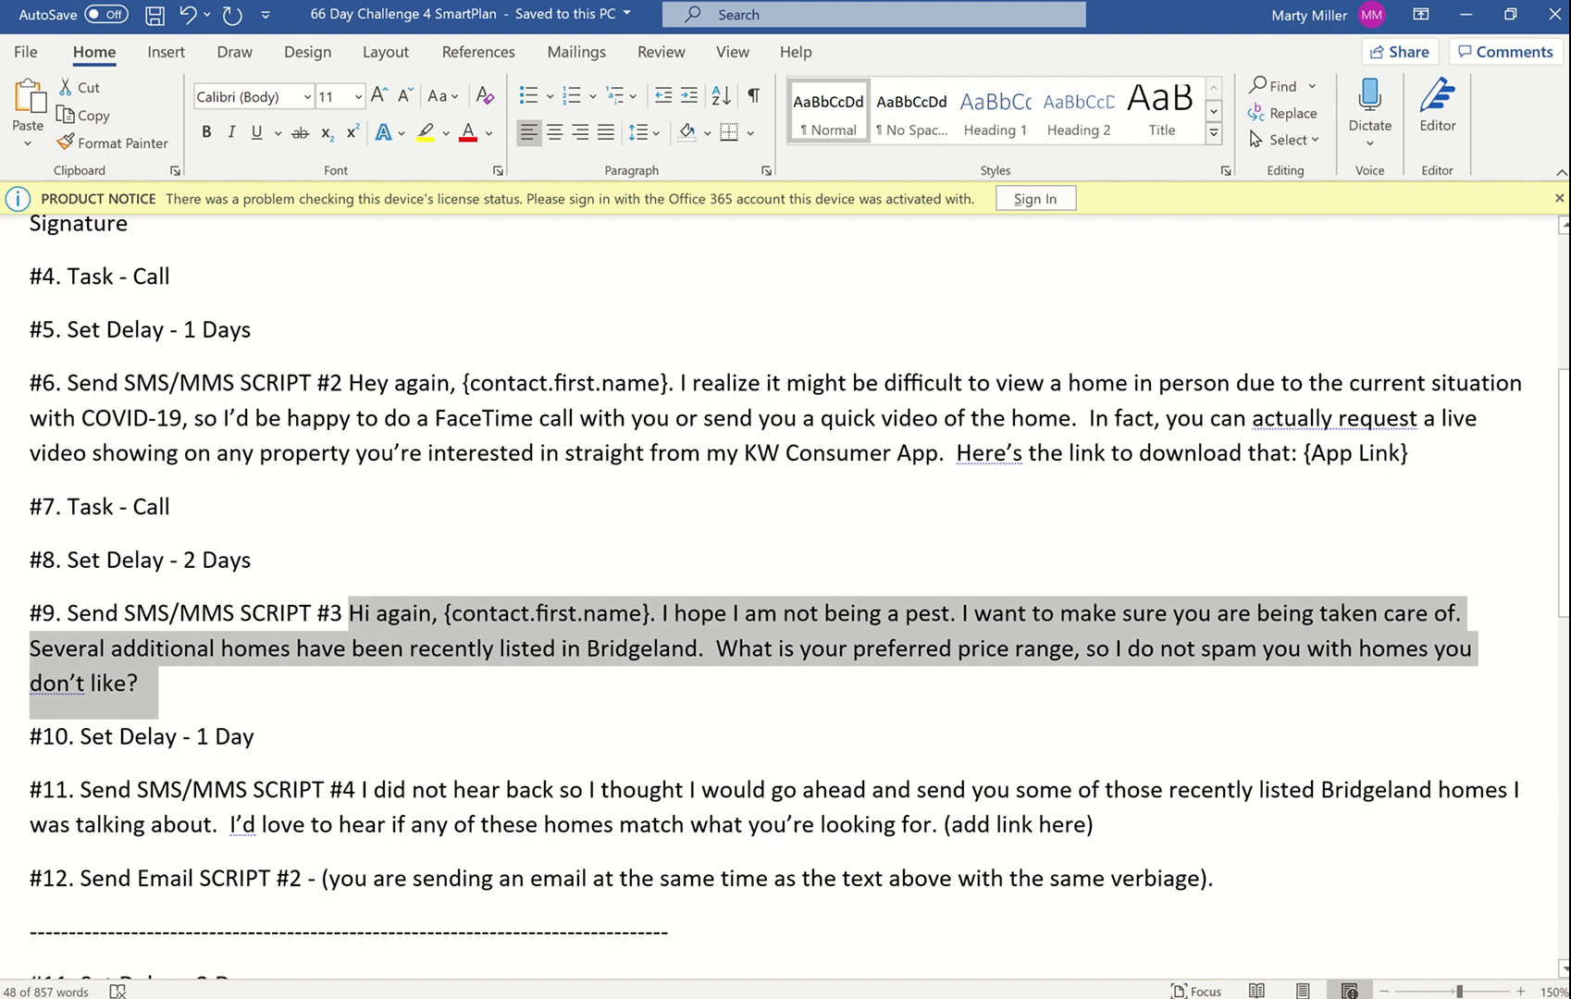
{"action": "key", "text": "alt+Tab"}
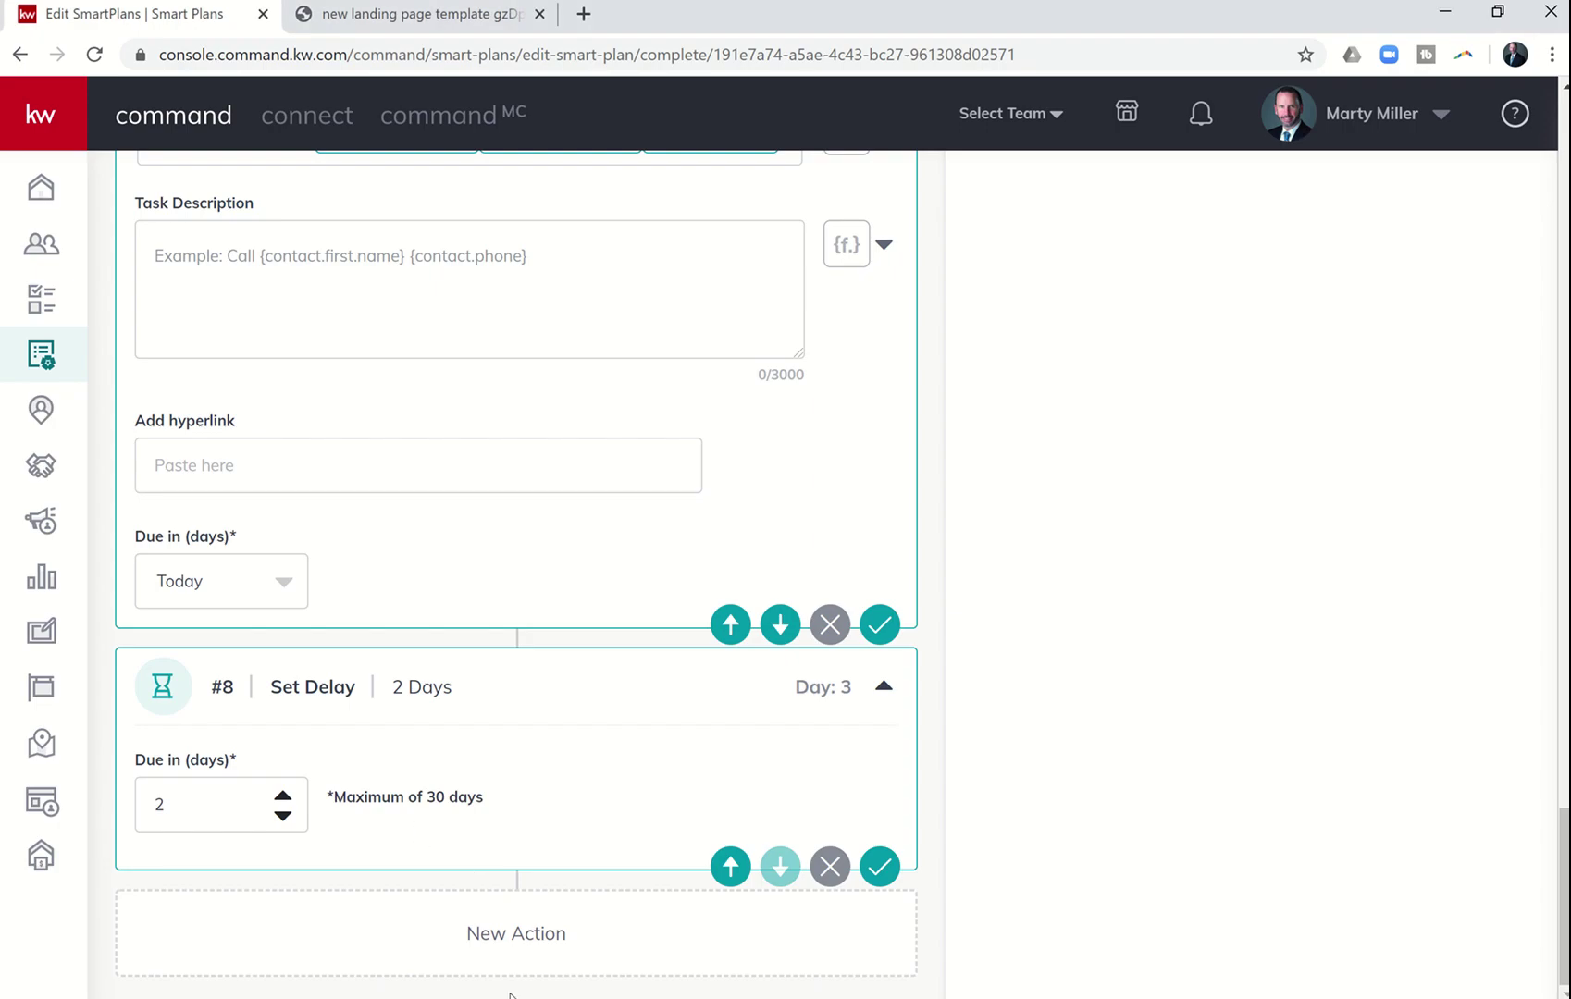
{"action": "scroll", "coordinate": [417, 824], "scroll_direction": "up", "scroll_amount": 20}
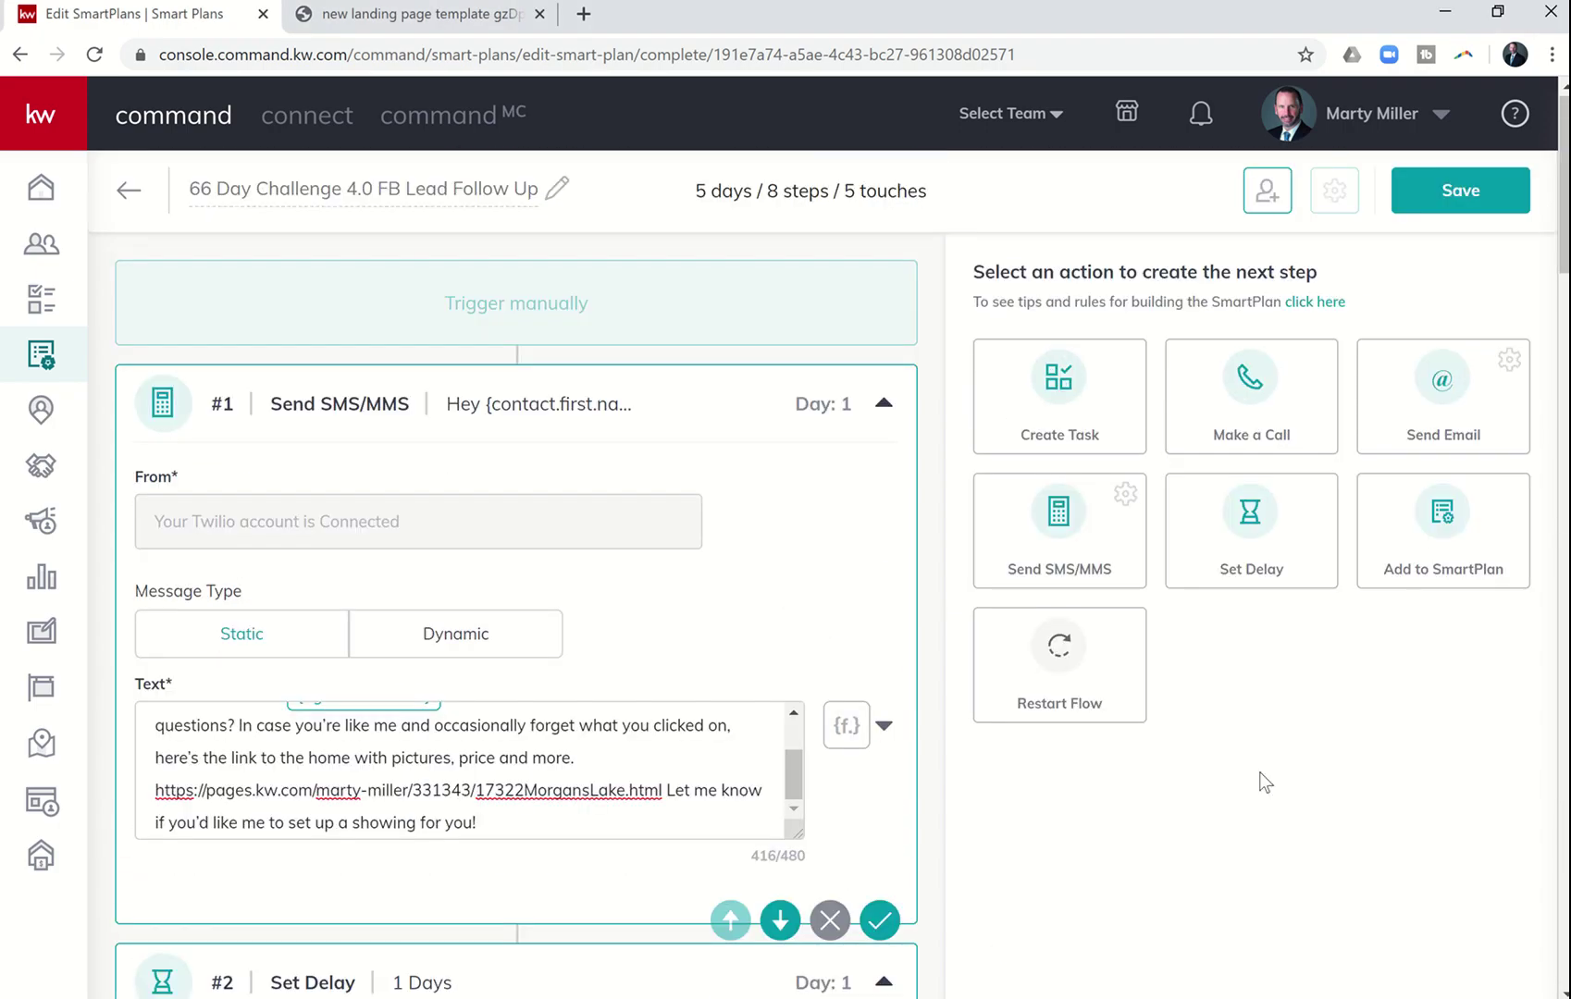
{"action": "left_click", "coordinate": [1064, 545]}
{"action": "scroll", "coordinate": [880, 467], "scroll_direction": "down", "scroll_amount": 10}
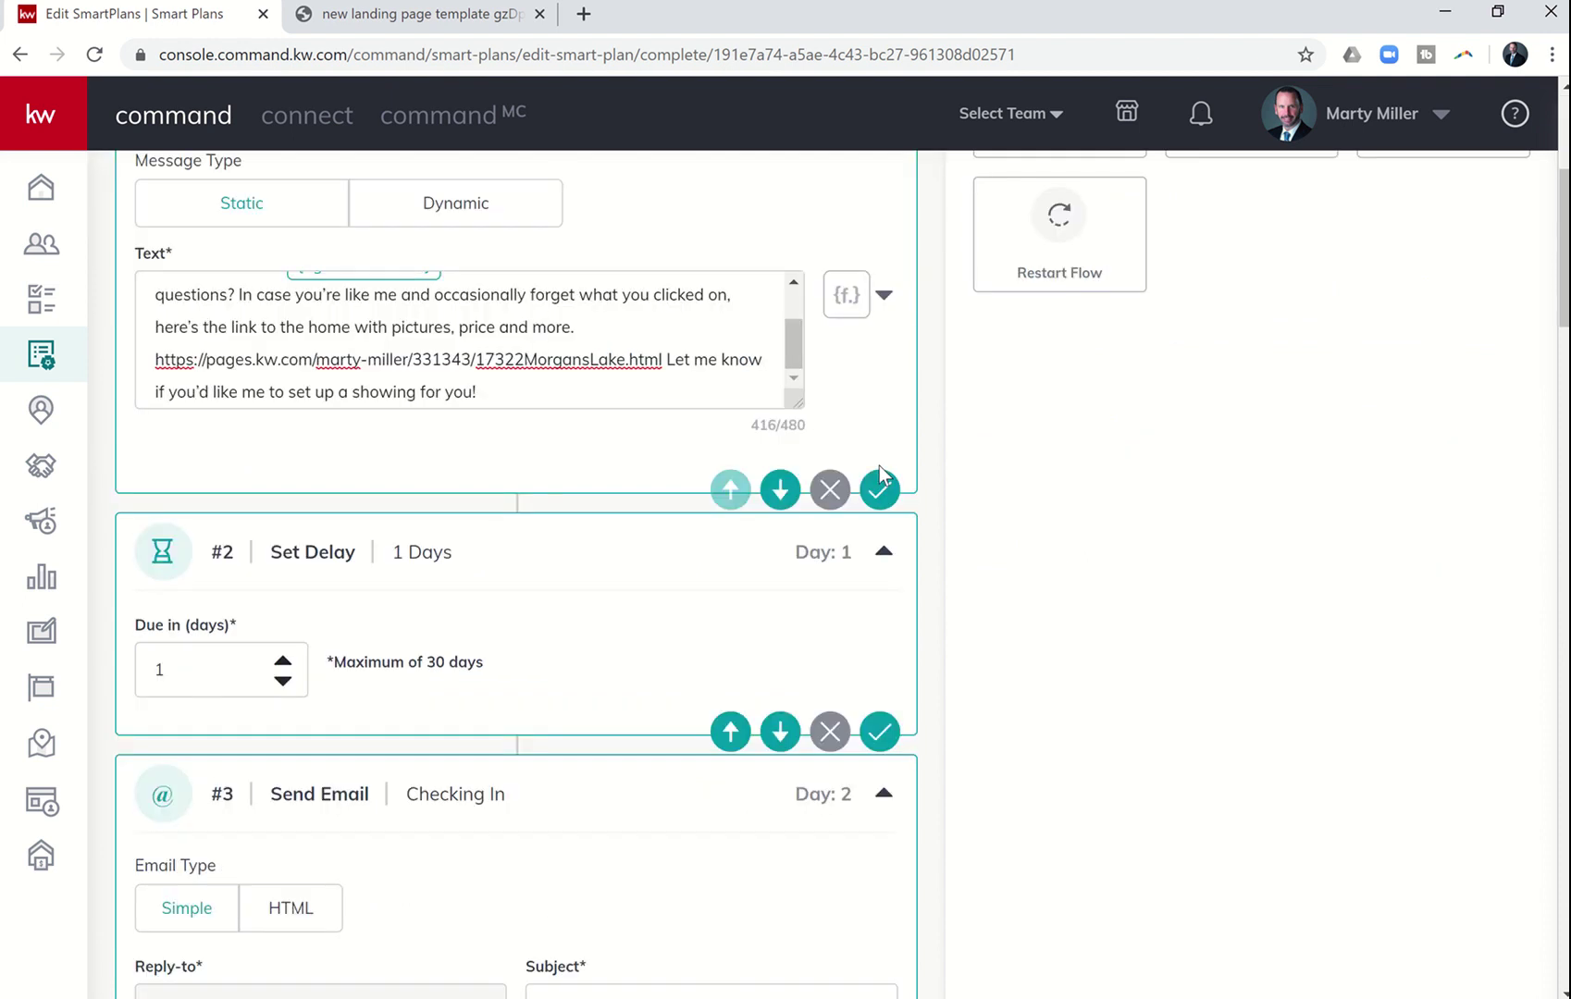
{"action": "scroll", "coordinate": [880, 474], "scroll_direction": "down", "scroll_amount": 15}
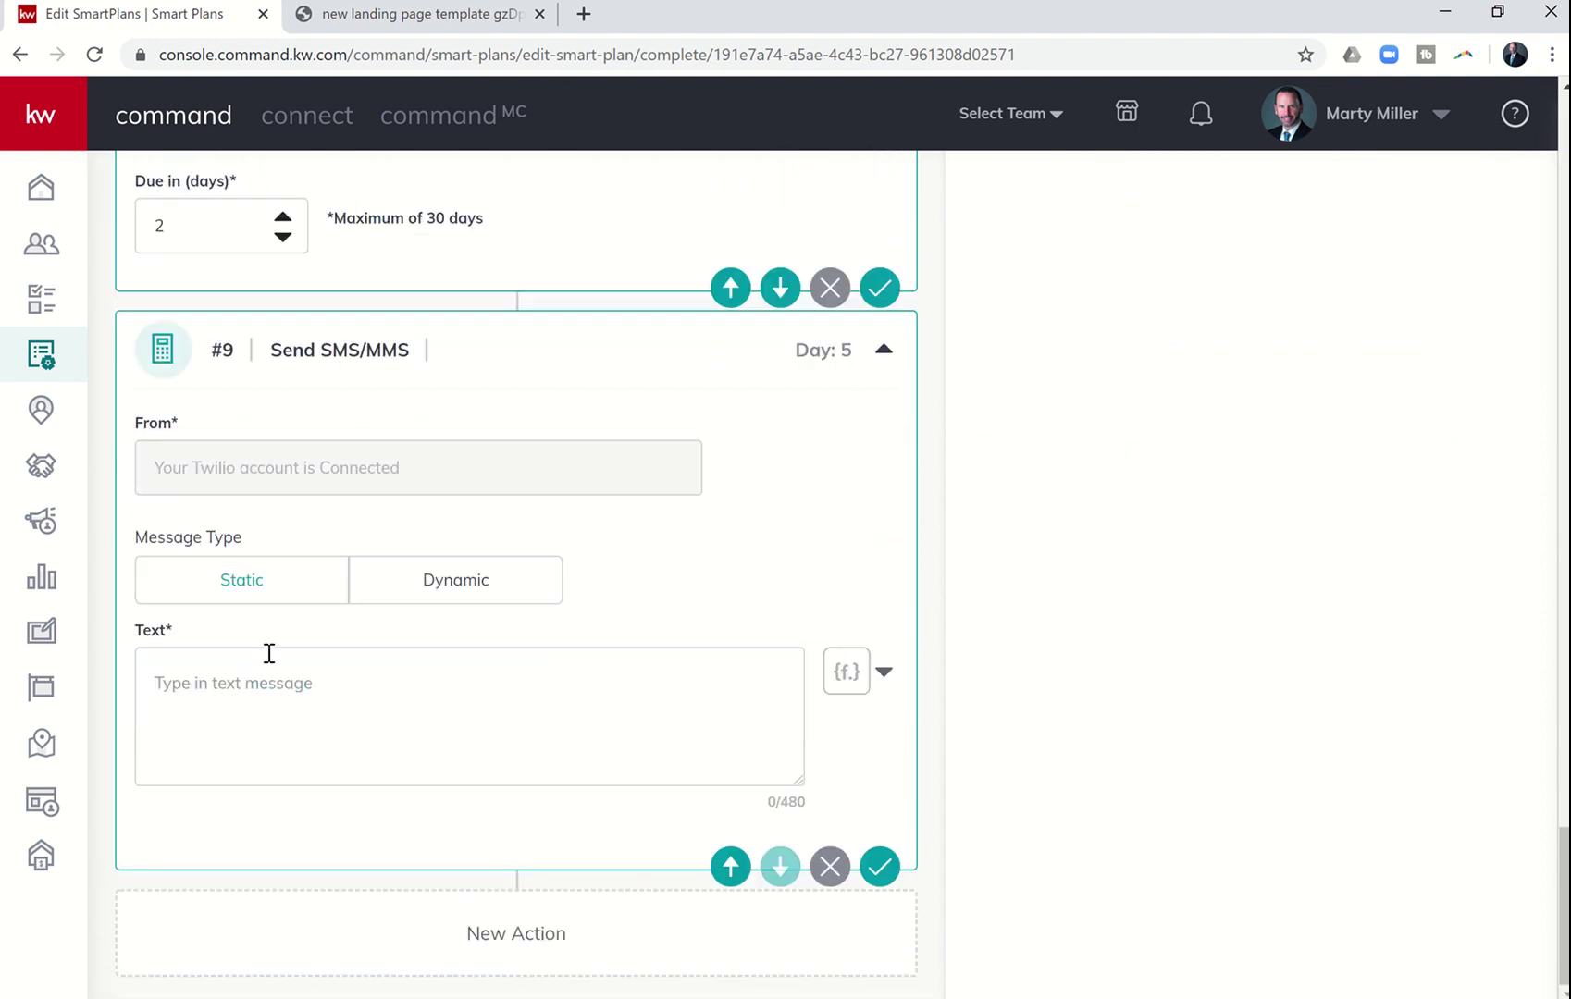
- Paste the Bridgeland price-range script and change its opening greeting to 'Hey'
{"action": "left_click", "coordinate": [239, 684]}
{"action": "type", "text": "Hi again, {contact.first.name} I hope I am not being a pest. I want to make sure you are being taken care of. Several additional homes have been recently listed in Bridgeland.  What is your preferred price range, so I do not spam you with homes you don't like?"}
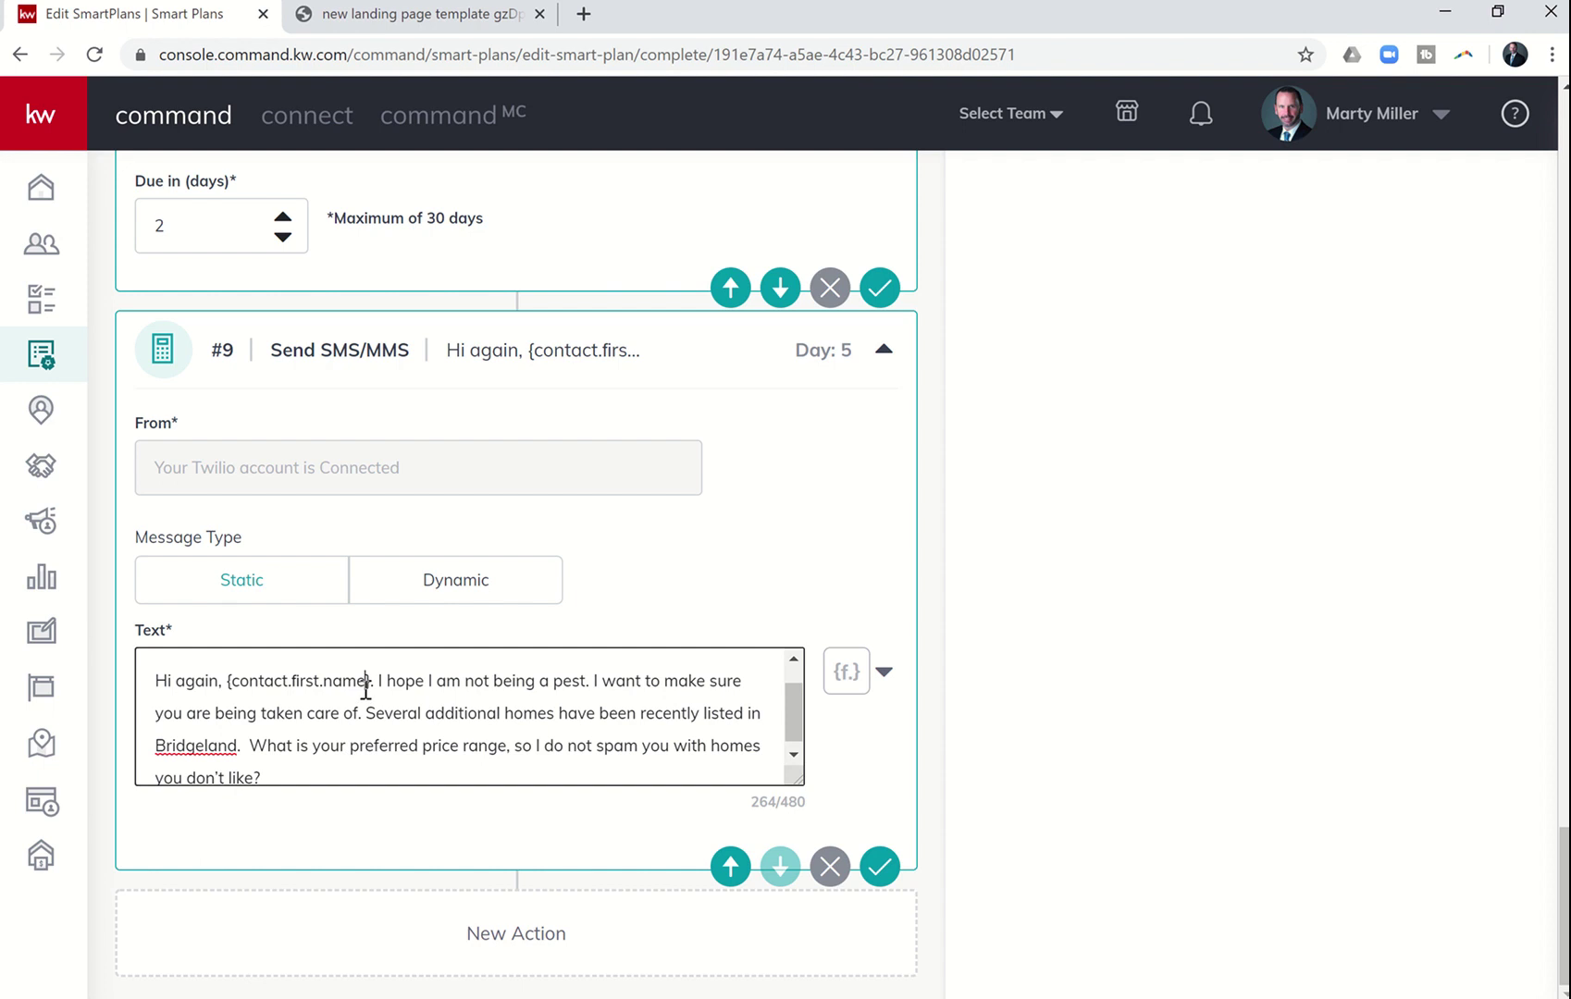
{"action": "key", "text": "BackSpace"}
{"action": "key", "text": "BackSpace"}
{"action": "key", "text": "BackSpace"}
{"action": "key", "text": "BackSpace"}
{"action": "key", "text": "BackSpace"}
{"action": "key", "text": "BackSpace"}
{"action": "key", "text": "BackSpace"}
{"action": "key", "text": "BackSpace"}
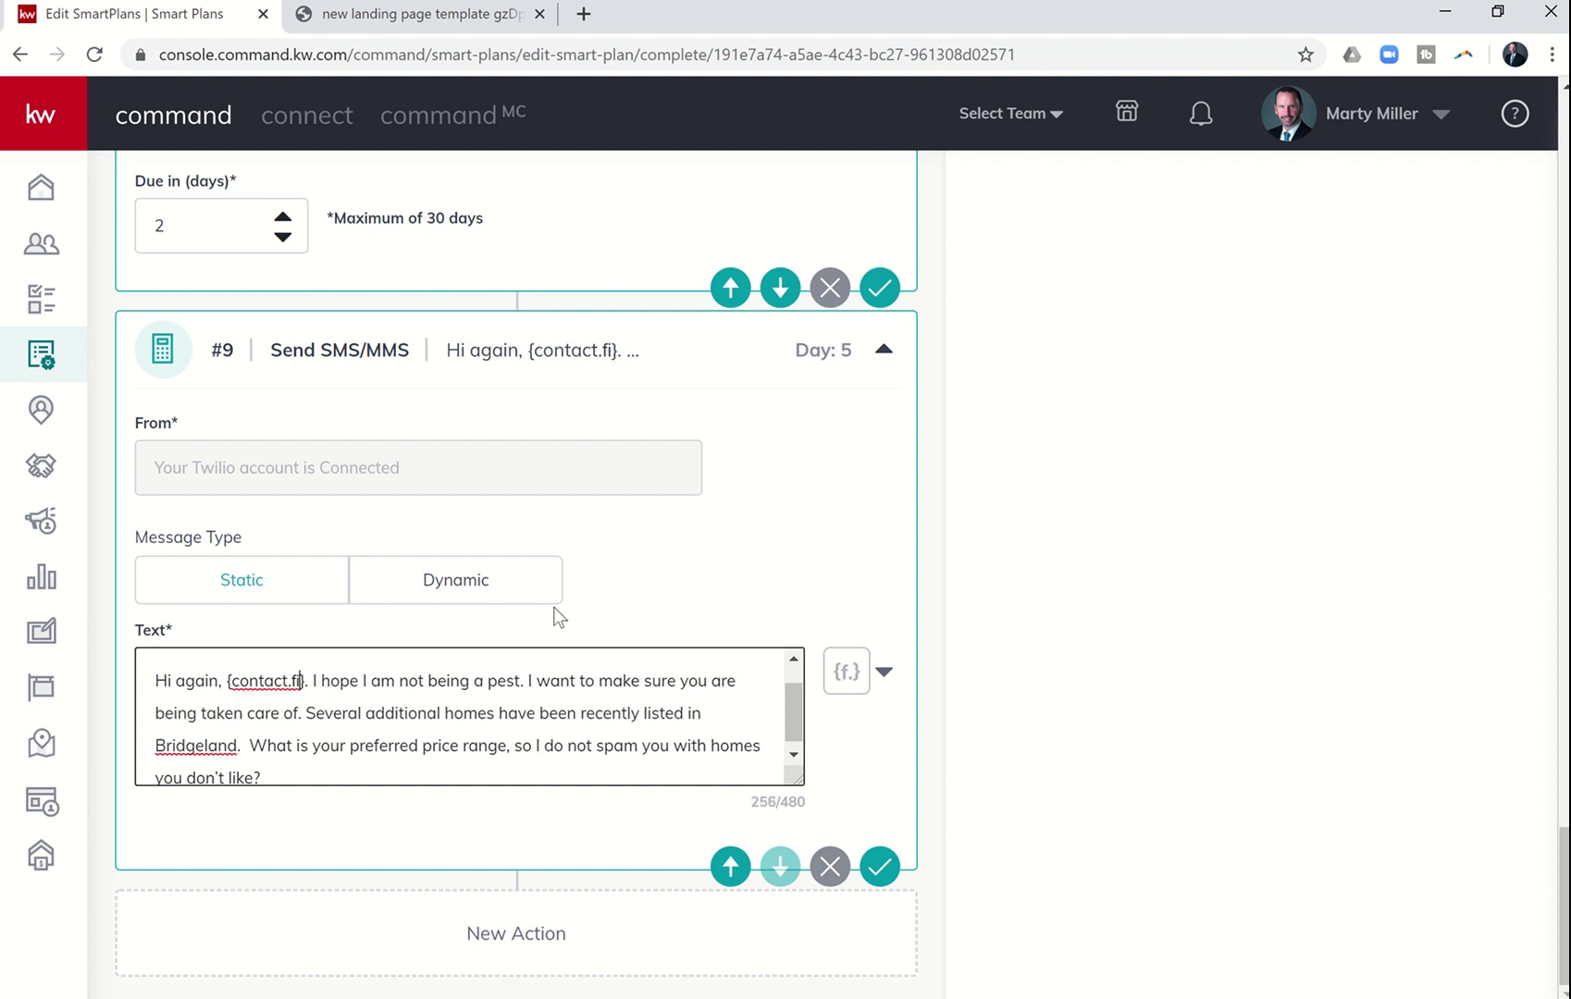
{"action": "key", "text": "BackSpace"}
{"action": "key", "text": "BackSpace"}
{"action": "key", "text": "BackSpace"}
{"action": "key", "text": "BackSpace"}
{"action": "key", "text": "BackSpace"}
{"action": "key", "text": "BackSpace"}
{"action": "key", "text": "BackSpace"}
{"action": "key", "text": "BackSpace"}
{"action": "key", "text": "BackSpace"}
{"action": "key", "text": "BackSpace"}
{"action": "key", "text": "BackSpace"}
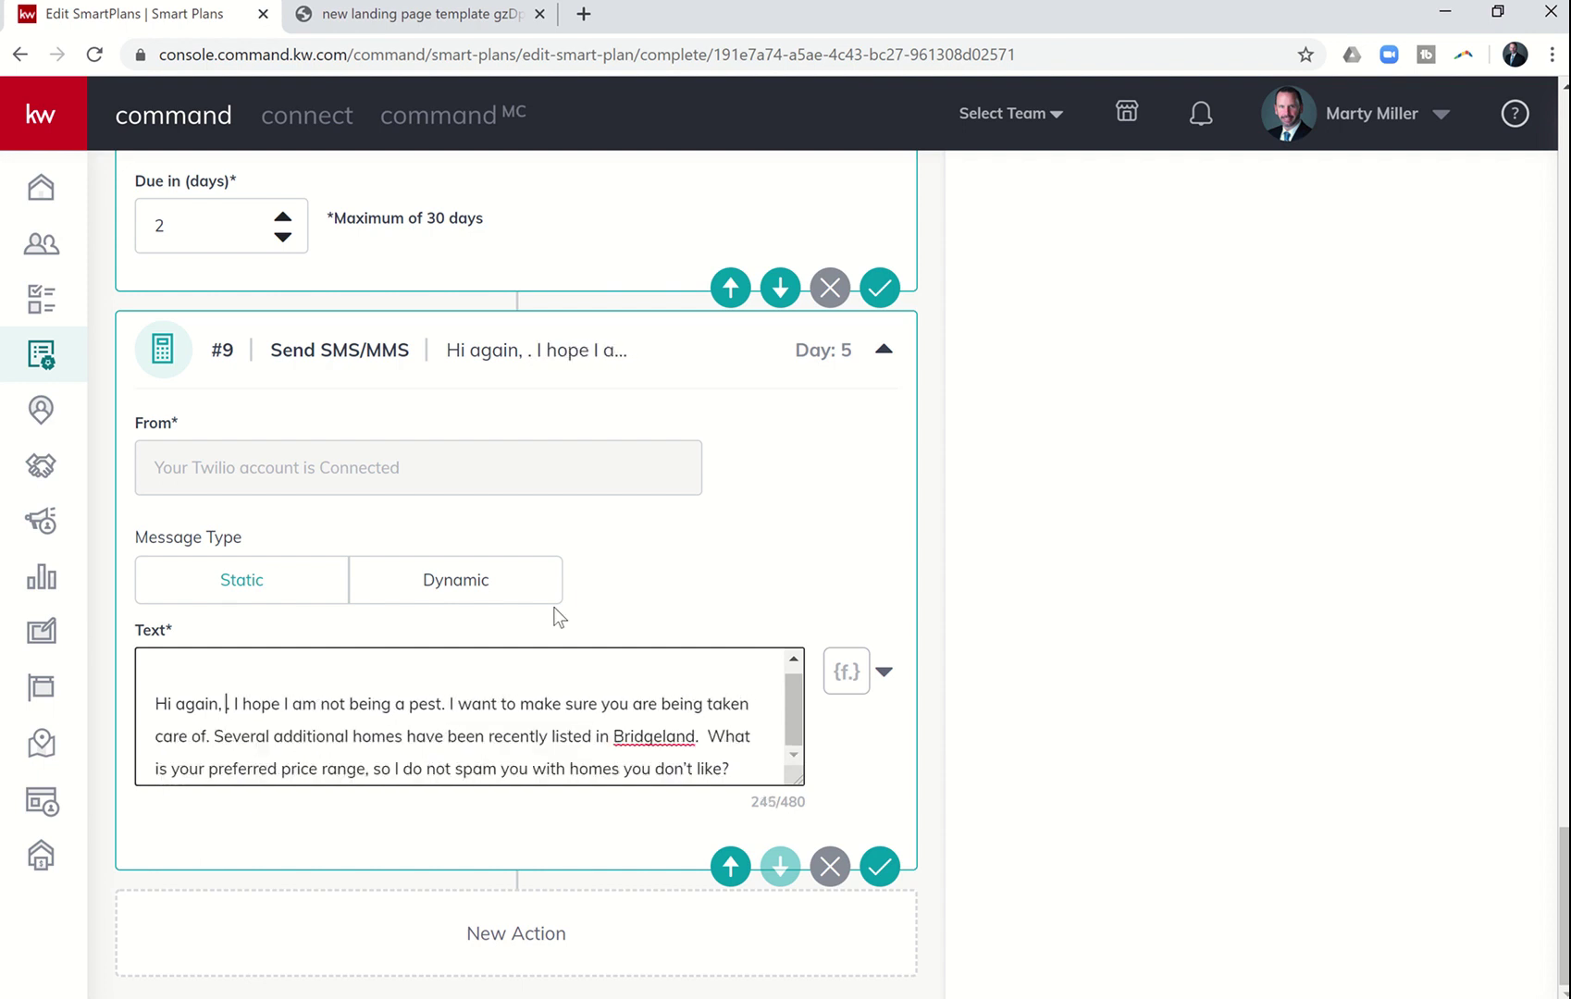
{"action": "key", "text": "BackSpace"}
{"action": "key", "text": "BackSpace"}
{"action": "key", "text": "BackSpace"}
{"action": "key", "text": "BackSpace"}
{"action": "key", "text": "BackSpace"}
{"action": "key", "text": "BackSpace"}
{"action": "key", "text": "BackSpace"}
{"action": "key", "text": "BackSpace"}
{"action": "key", "text": "BackSpace"}
{"action": "key", "text": "BackSpace"}
{"action": "key", "text": "BackSpace"}
{"action": "key", "text": "BackSpace"}
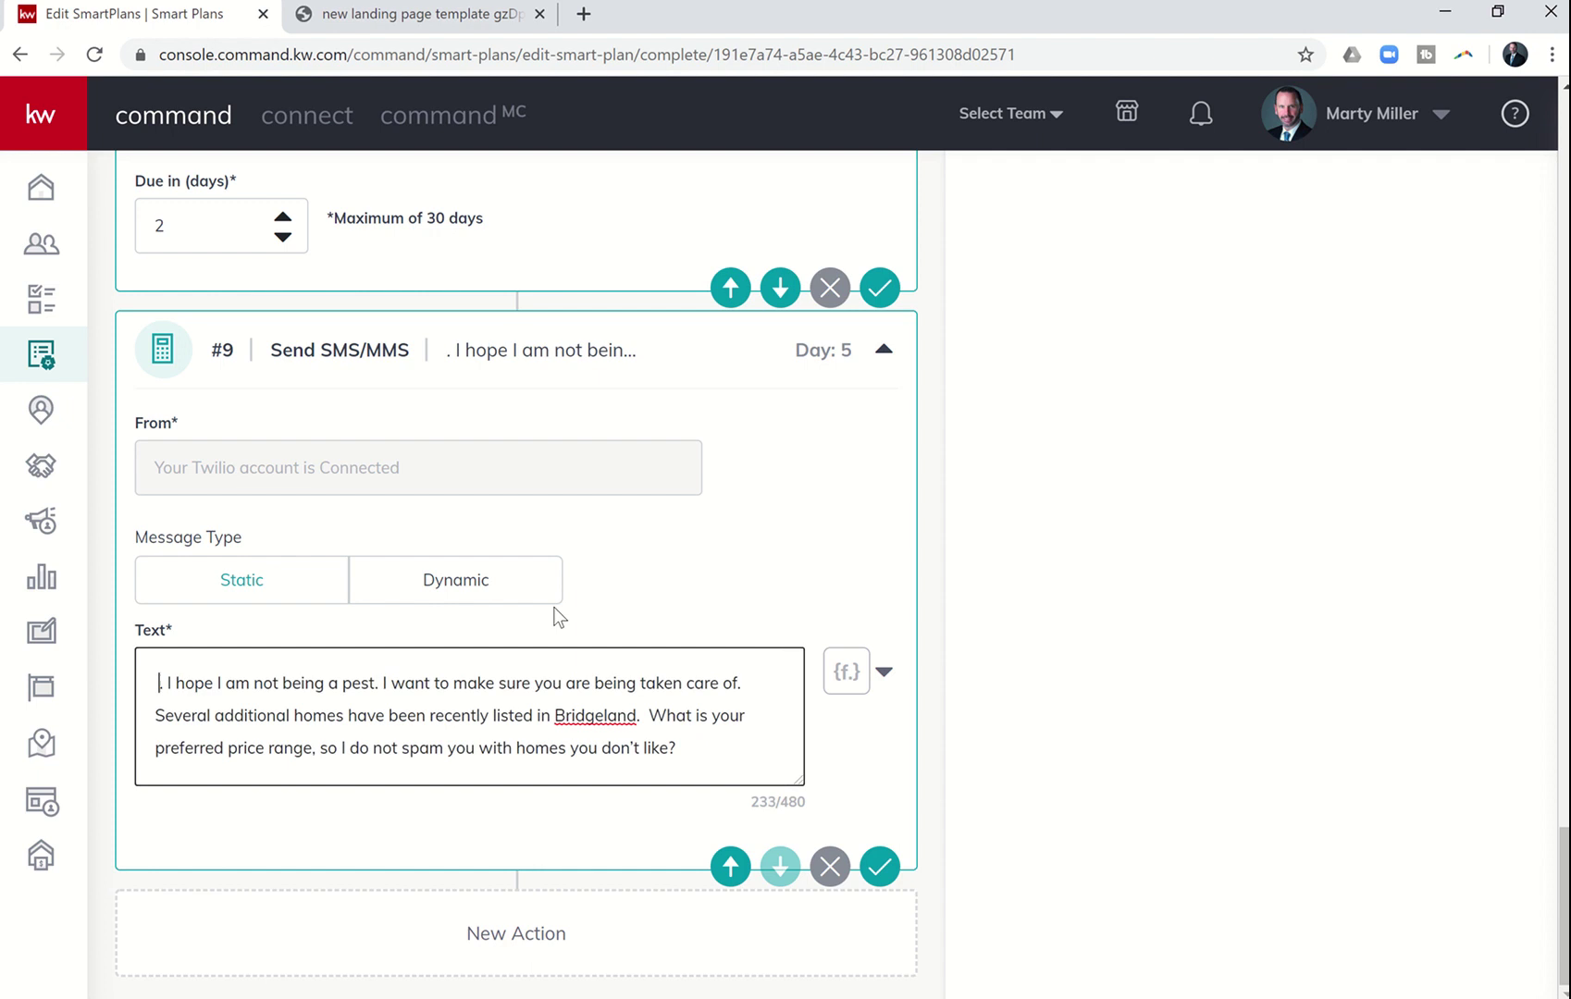
{"action": "key", "text": "BackSpace"}
{"action": "type", "text": "Hey"}
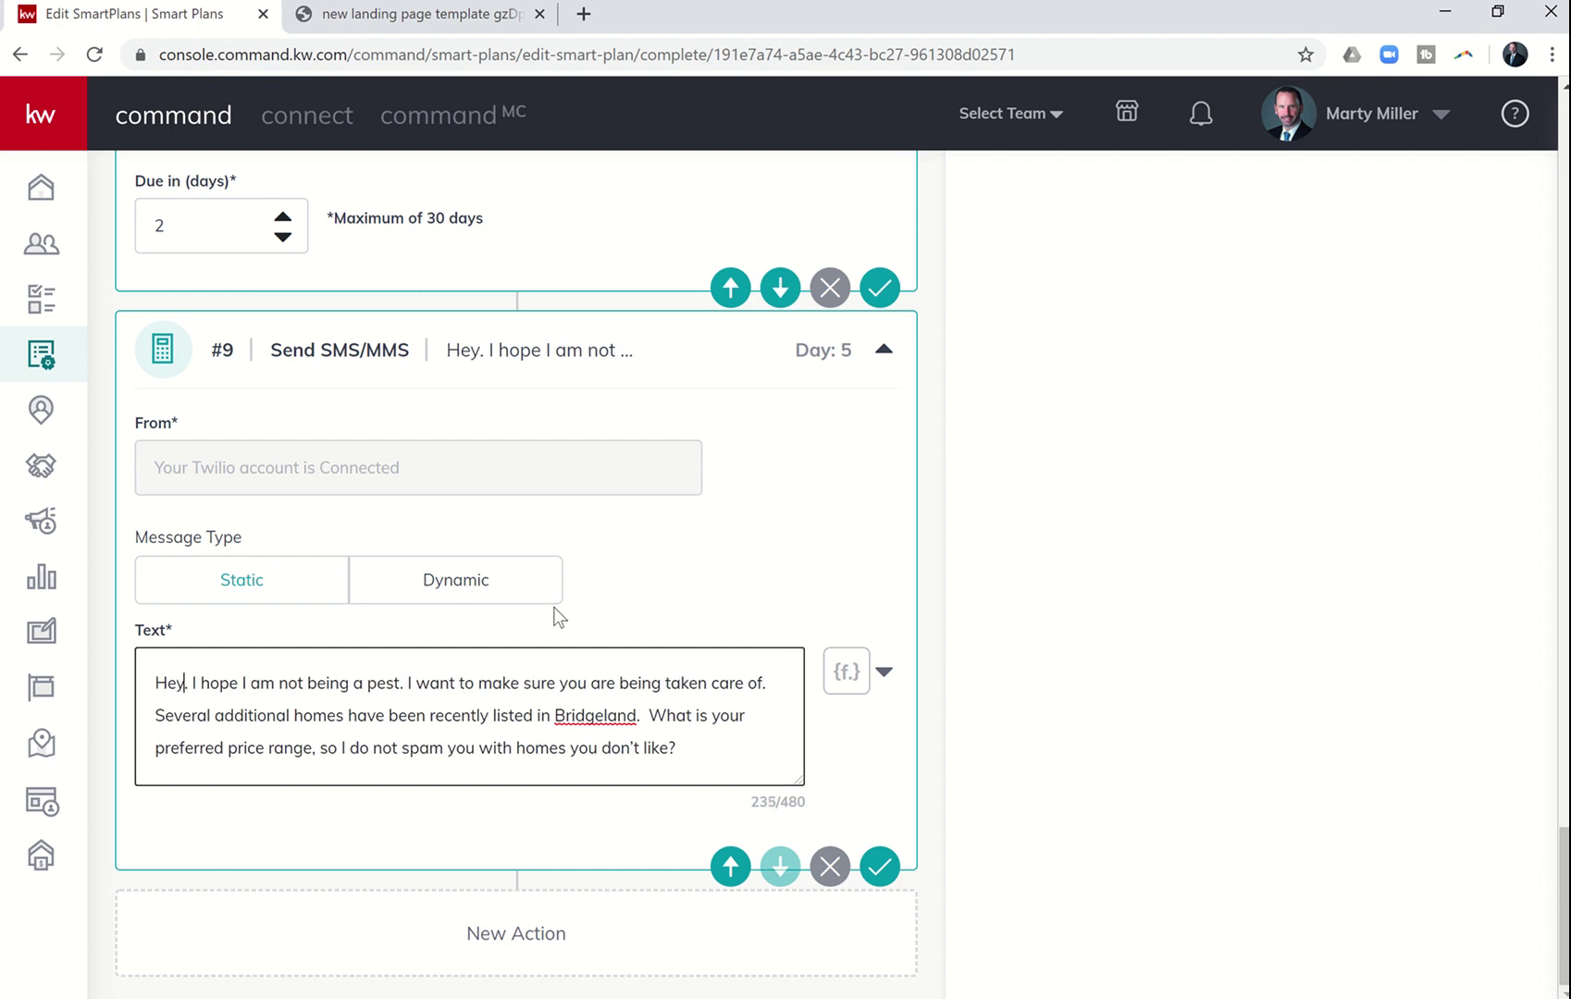
- Insert a {contact.first.name} merge field after 'Hey' and remove the surrounding extra spaces
{"action": "left_click", "coordinate": [842, 671]}
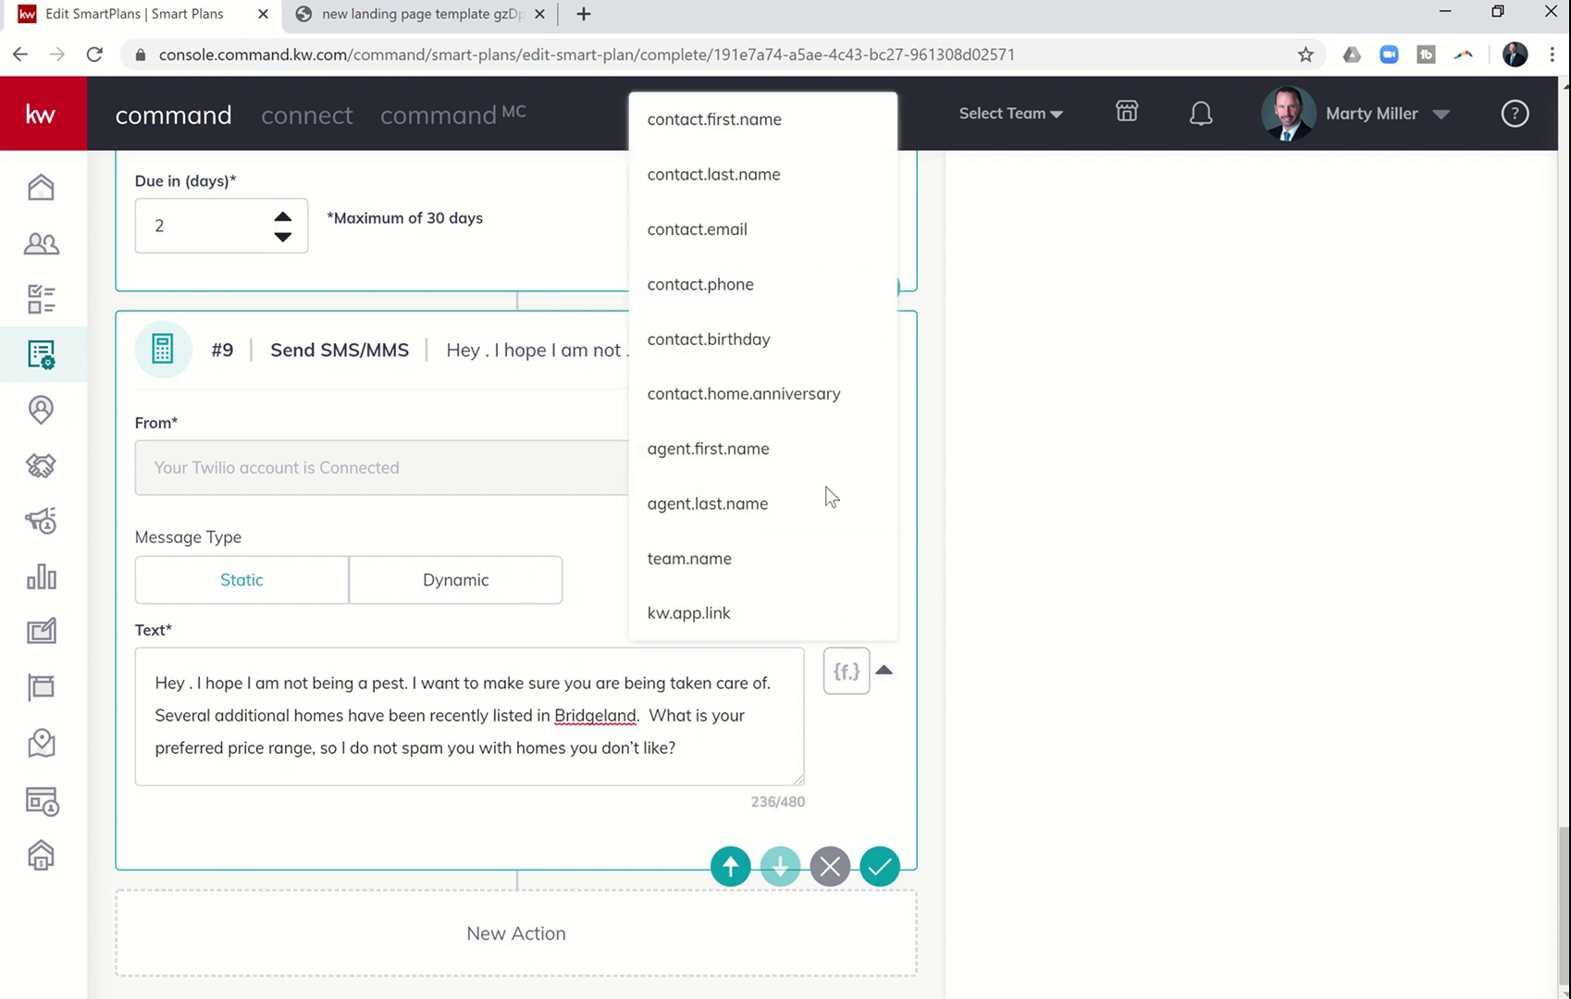
{"action": "left_click", "coordinate": [726, 120]}
{"action": "key", "text": "BackSpace"}
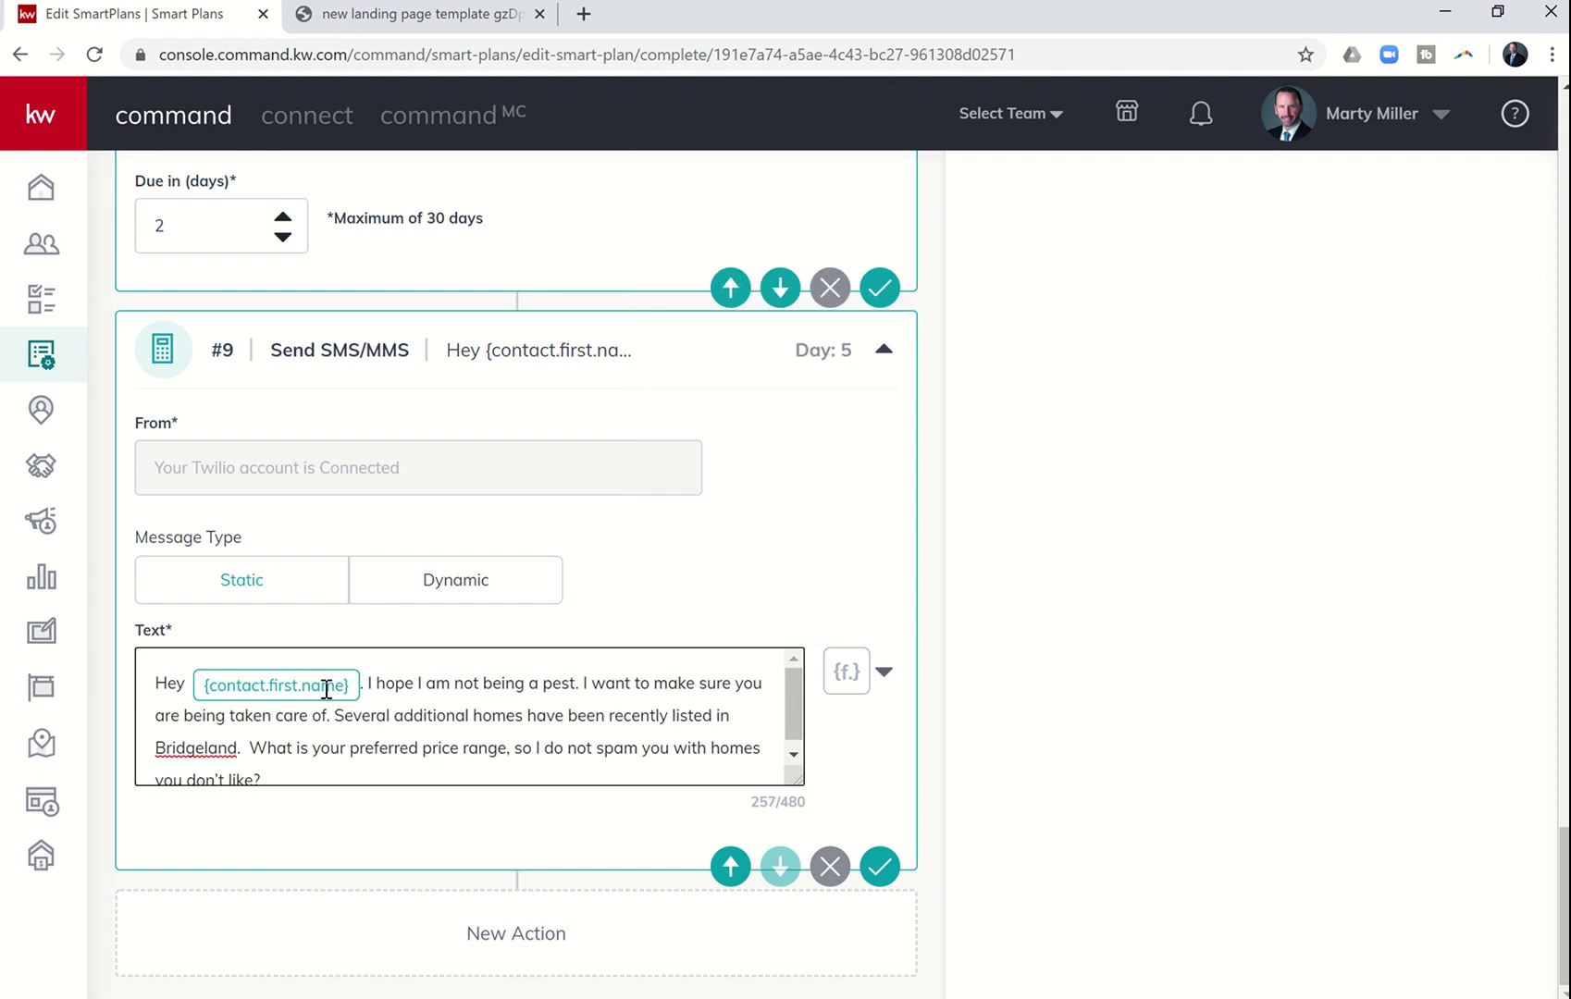
{"action": "key", "text": "BackSpace"}
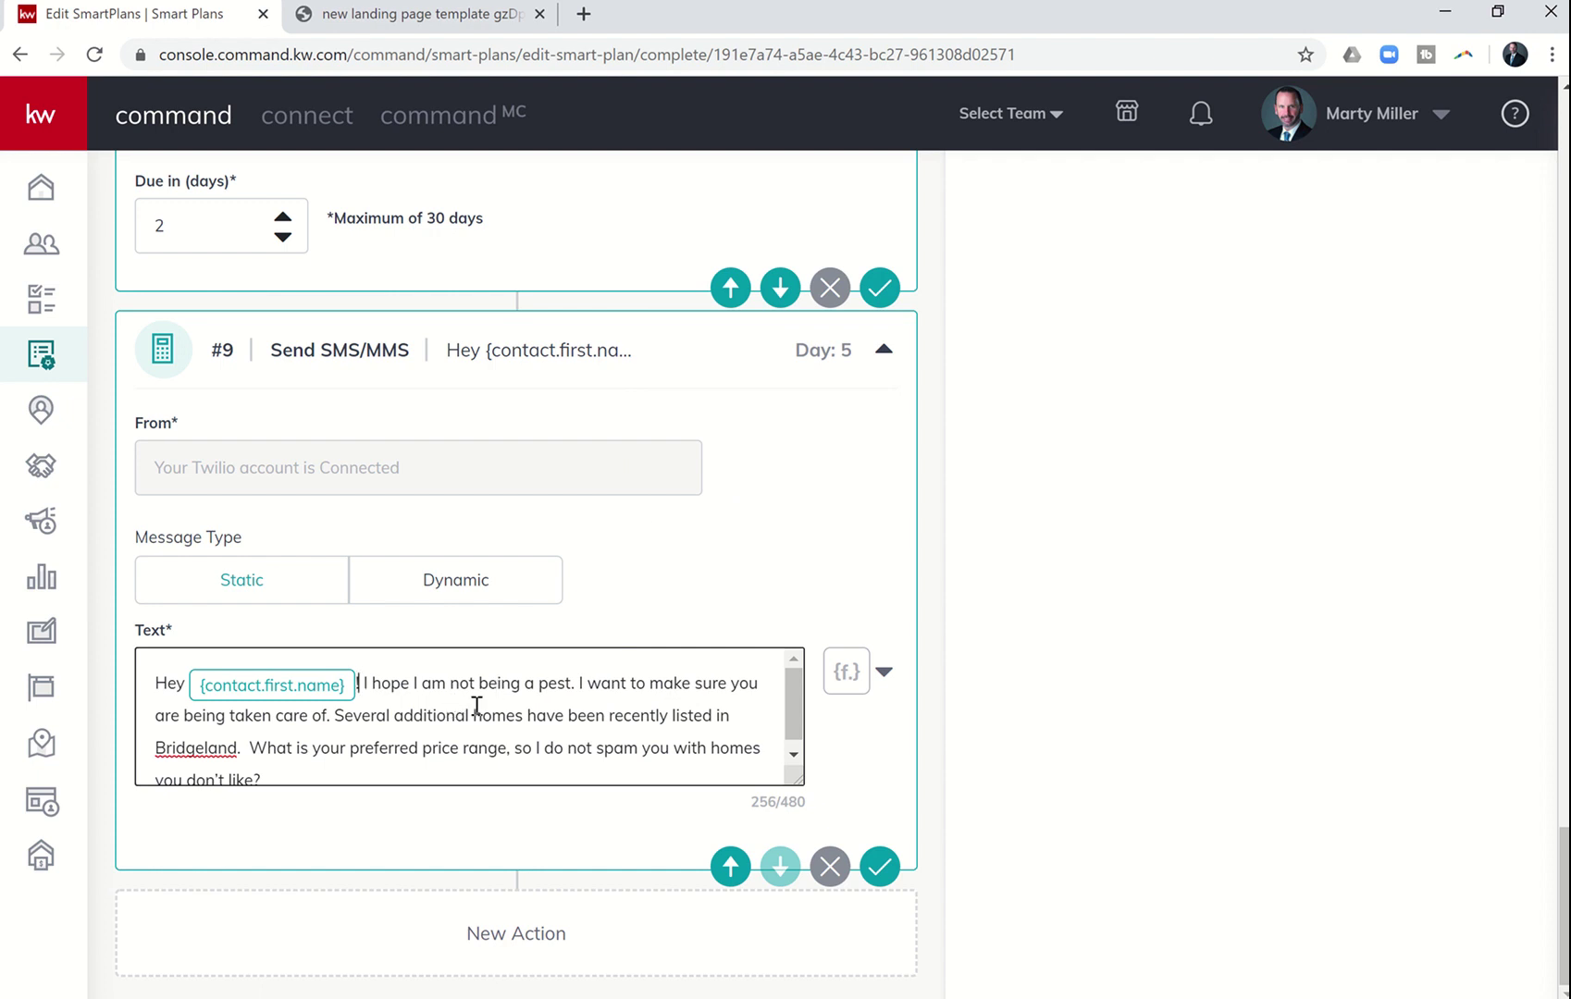
{"action": "scroll", "coordinate": [467, 717], "scroll_direction": "down", "scroll_amount": 1}
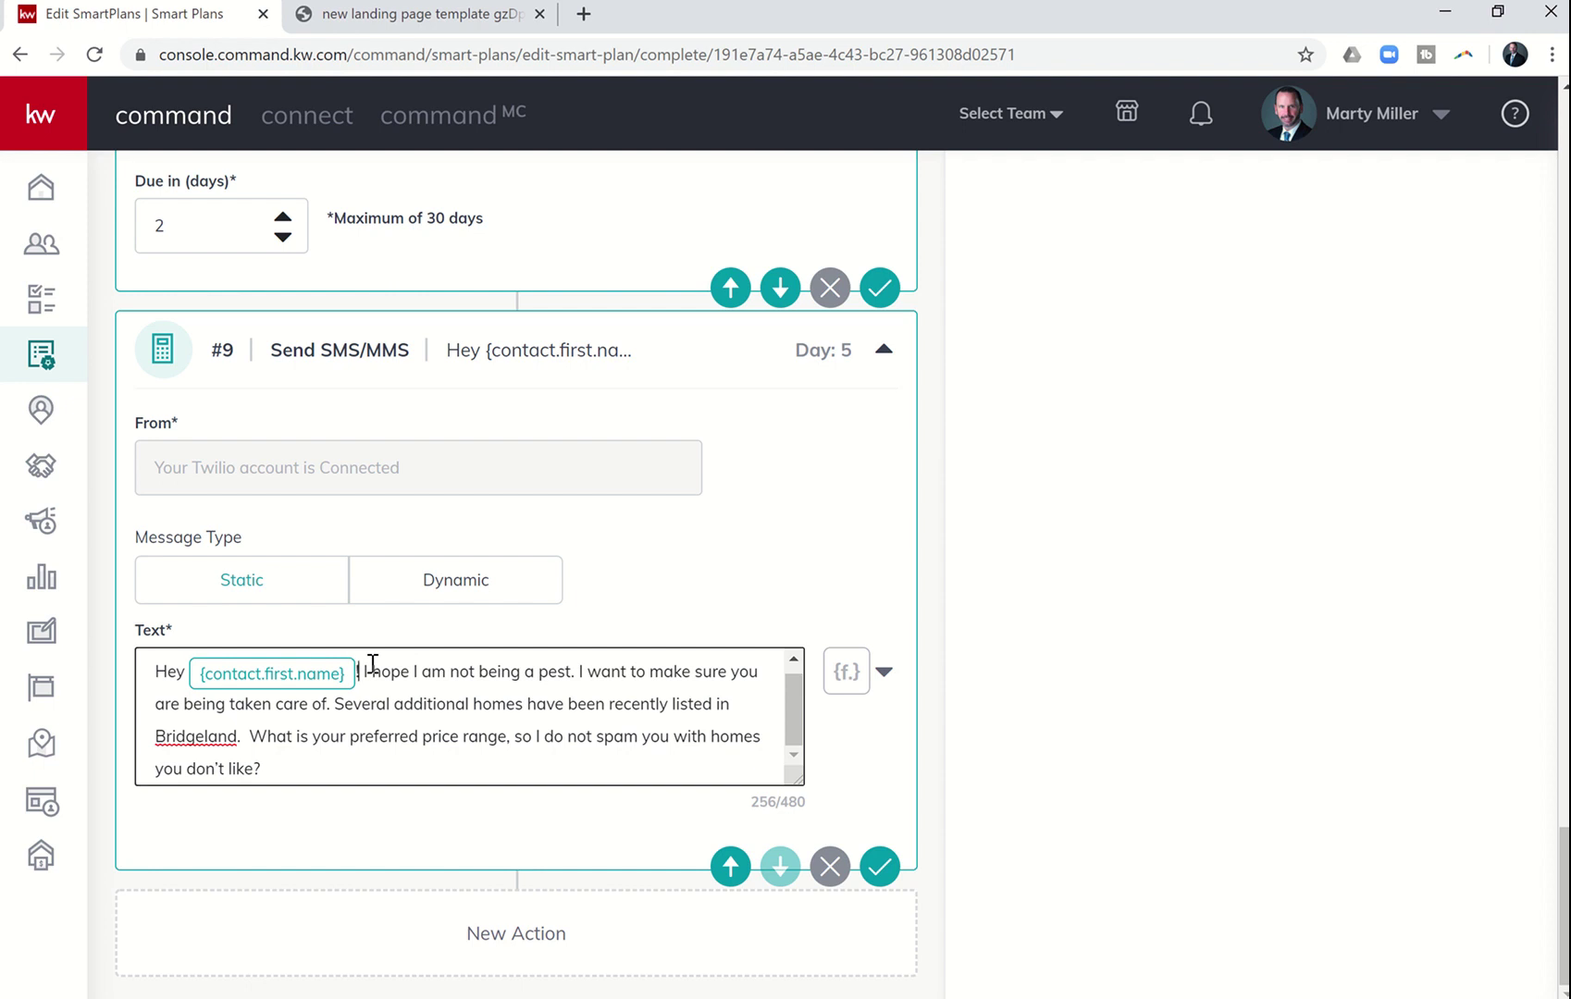
- Replace the period after step #6's first-name field with ', it's [agent's name] with KW.'
{"action": "scroll", "coordinate": [417, 662], "scroll_direction": "up", "scroll_amount": 2}
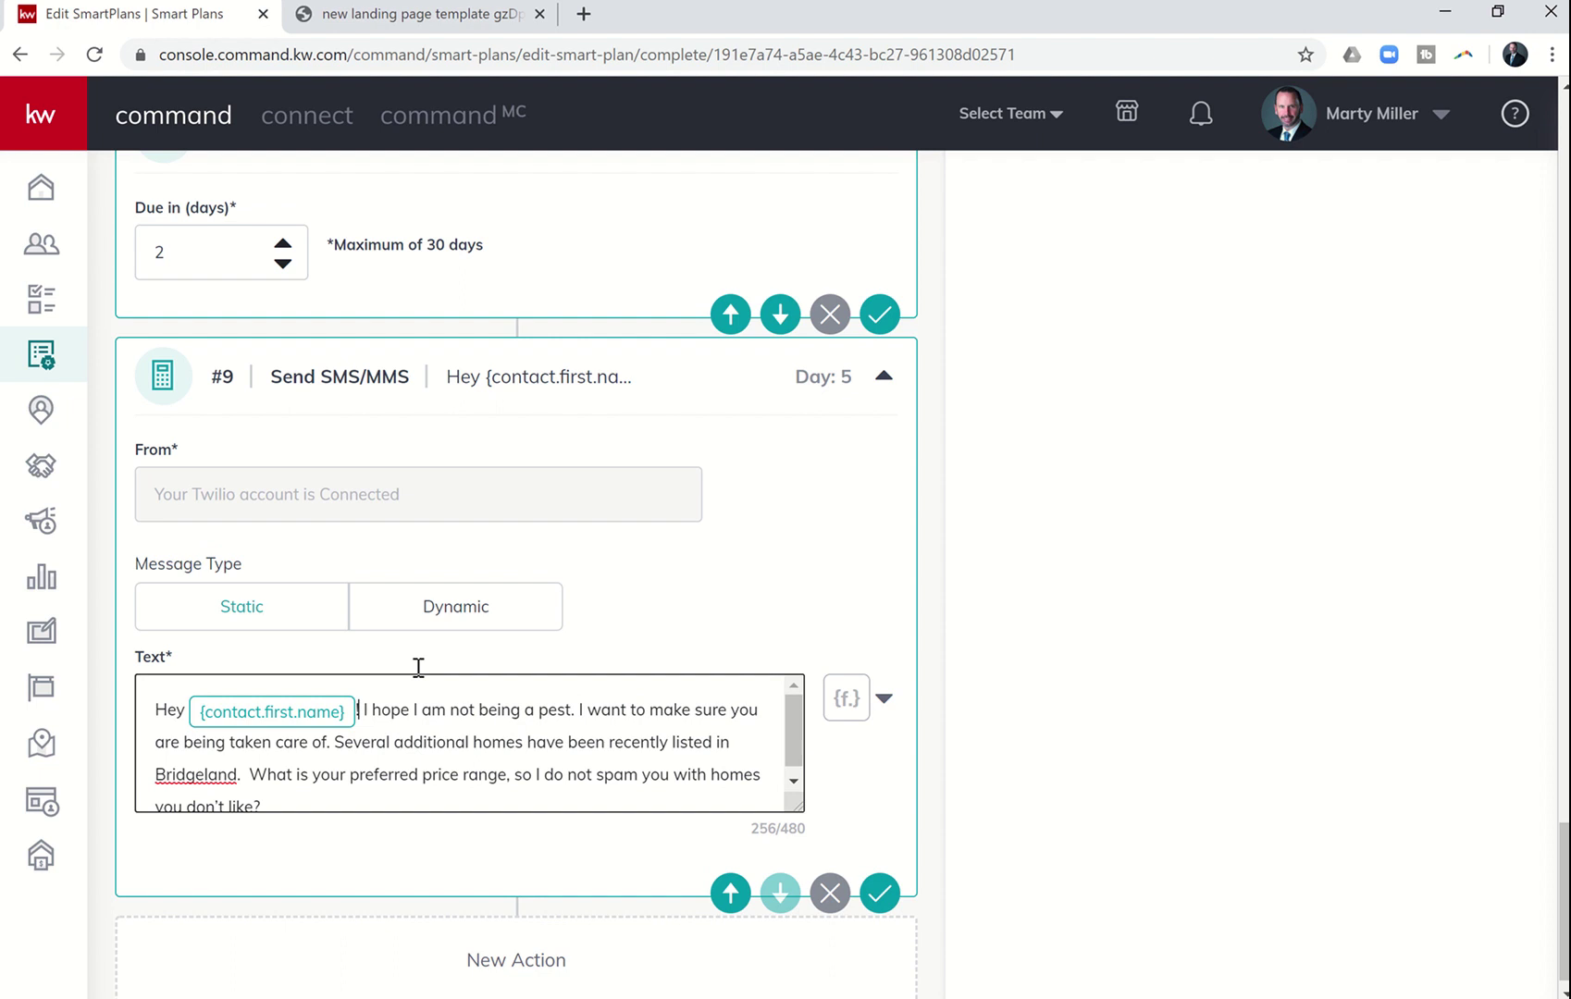
{"action": "scroll", "coordinate": [418, 666], "scroll_direction": "up", "scroll_amount": 13}
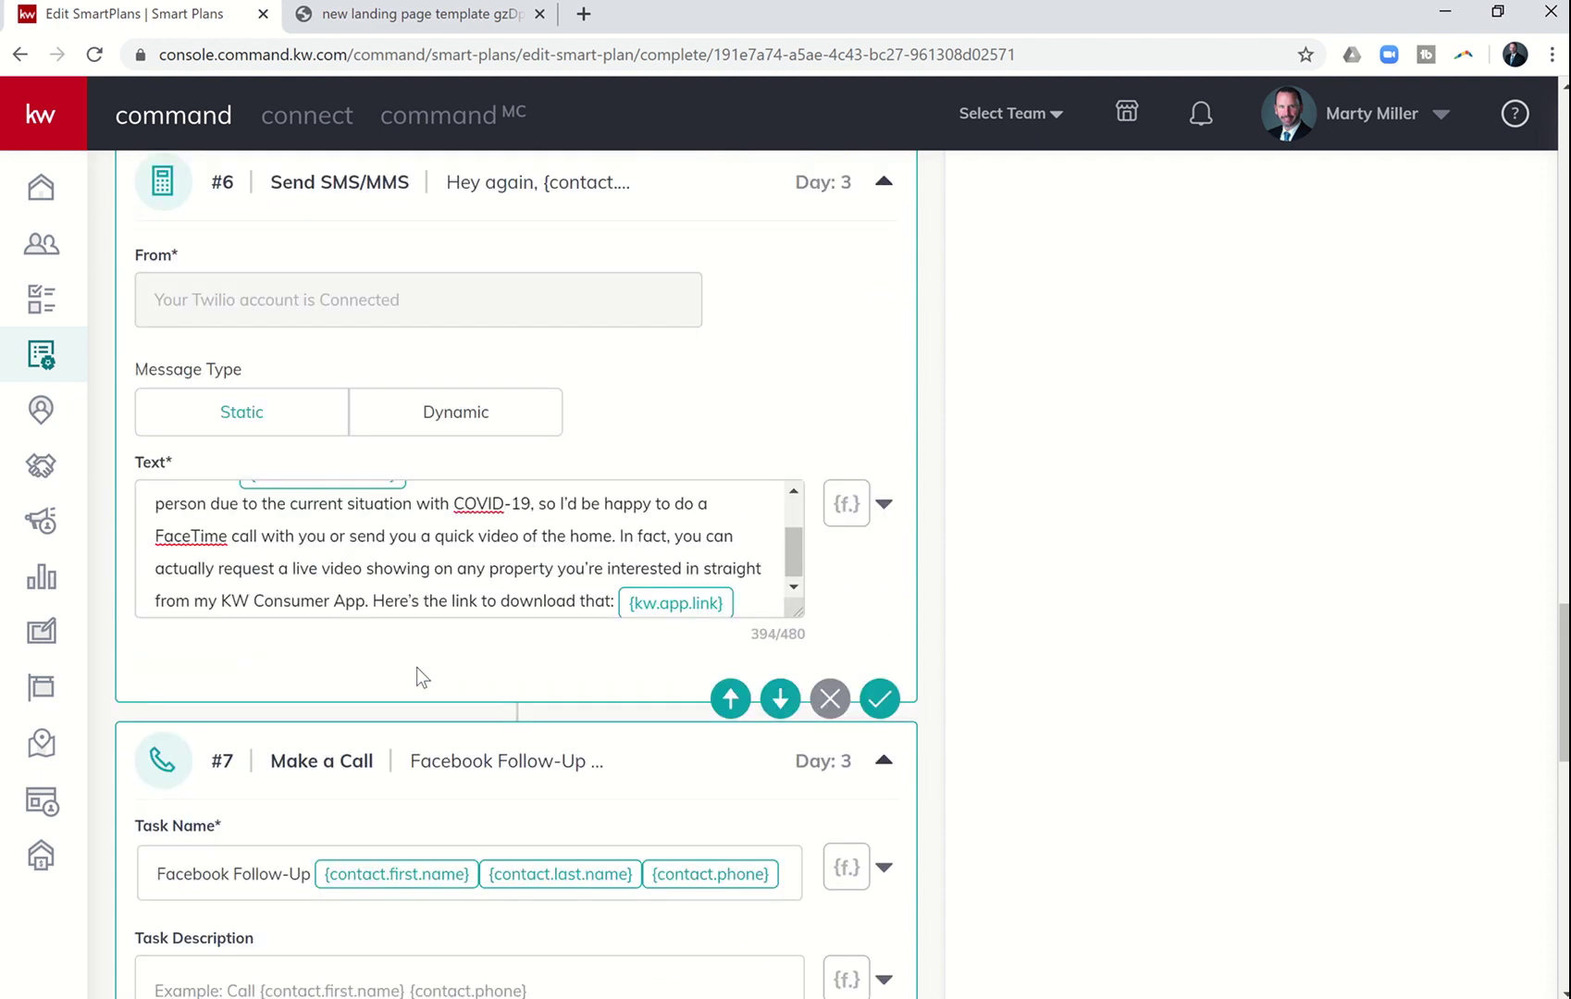
{"action": "scroll", "coordinate": [416, 667], "scroll_direction": "up", "scroll_amount": 4}
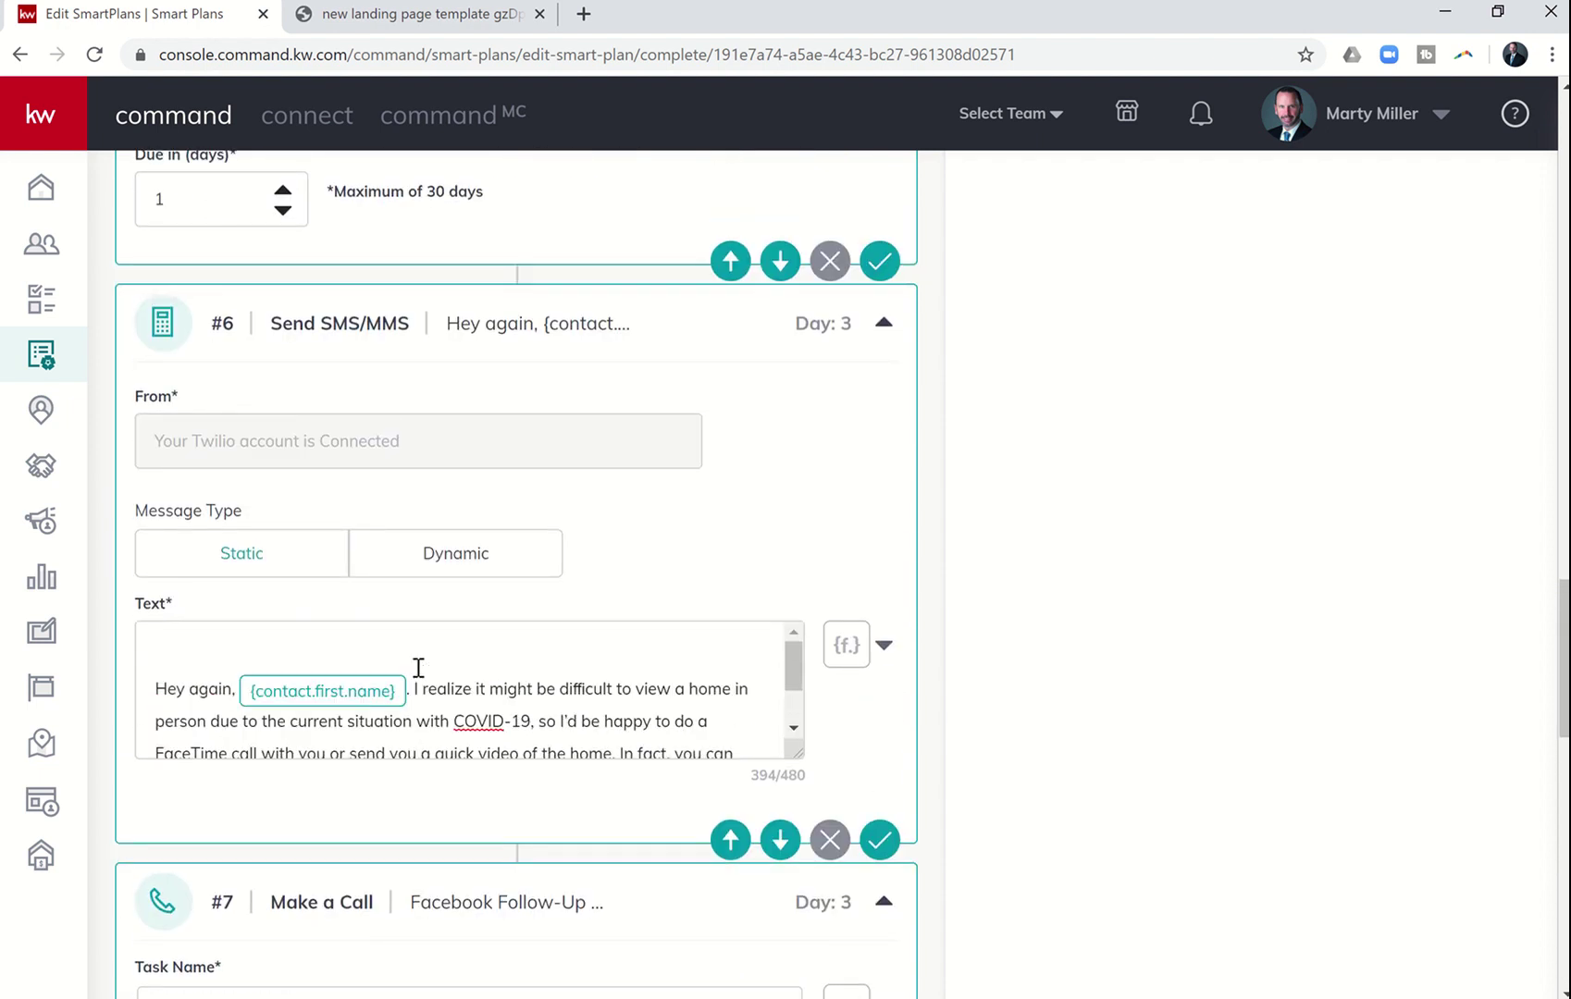
{"action": "scroll", "coordinate": [418, 666], "scroll_direction": "down", "scroll_amount": 2}
{"action": "scroll", "coordinate": [418, 666], "scroll_direction": "up", "scroll_amount": 1}
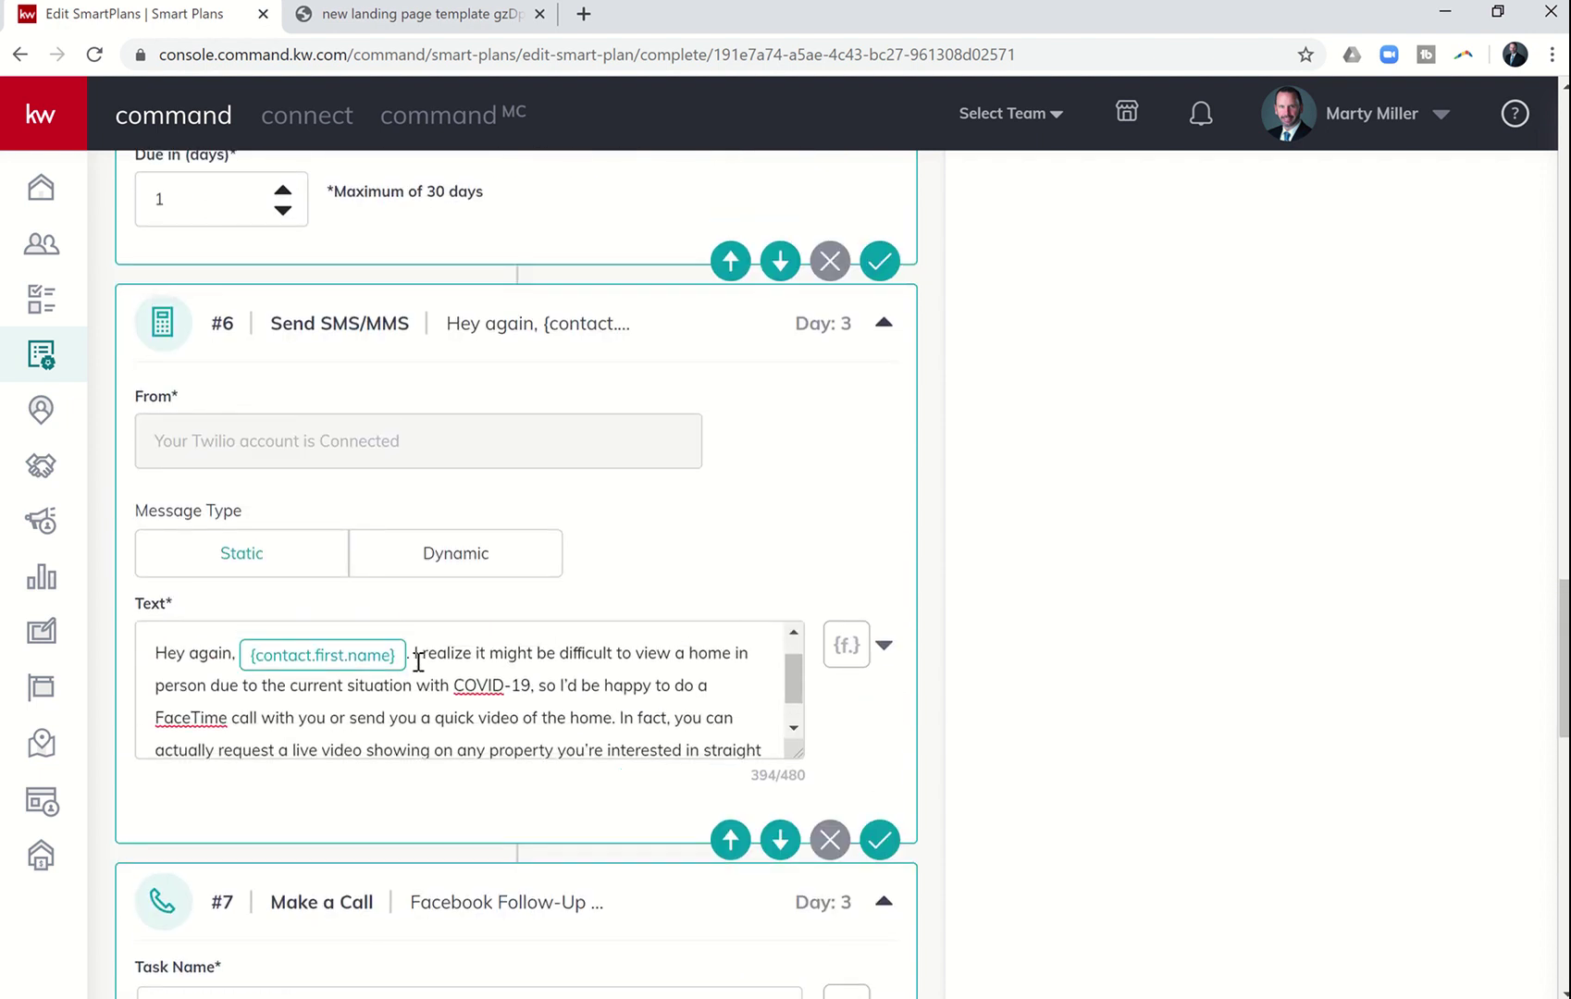
{"action": "left_click", "coordinate": [414, 654]}
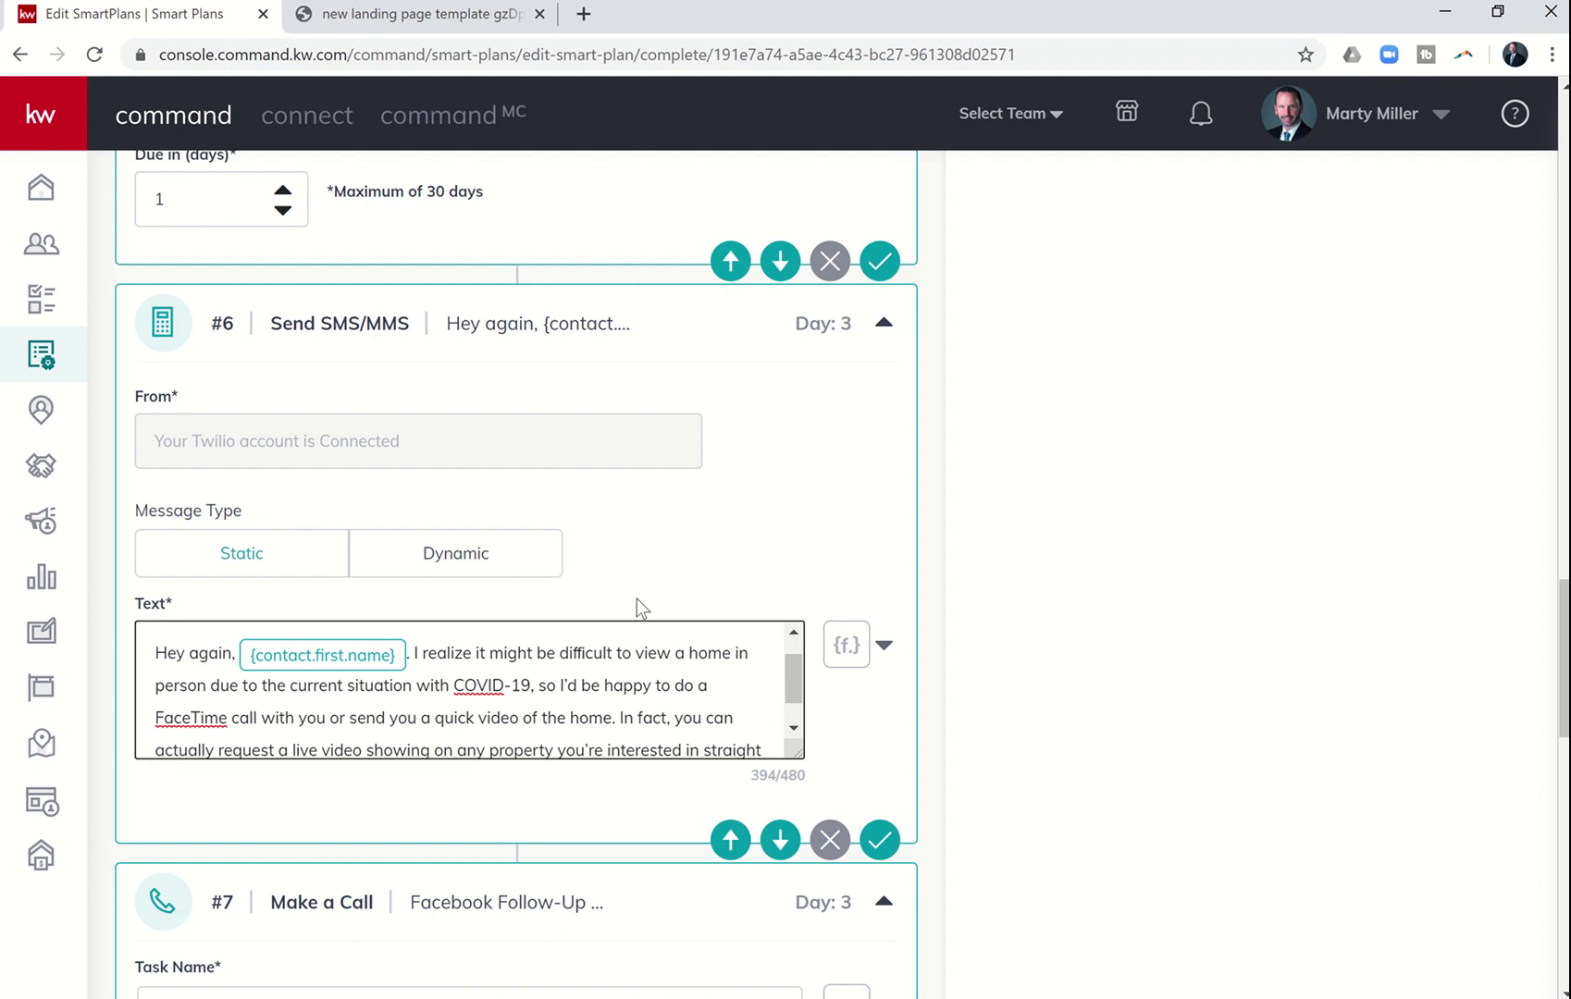
{"action": "key", "text": "BackSpace"}
{"action": "key", "text": "BackSpace"}
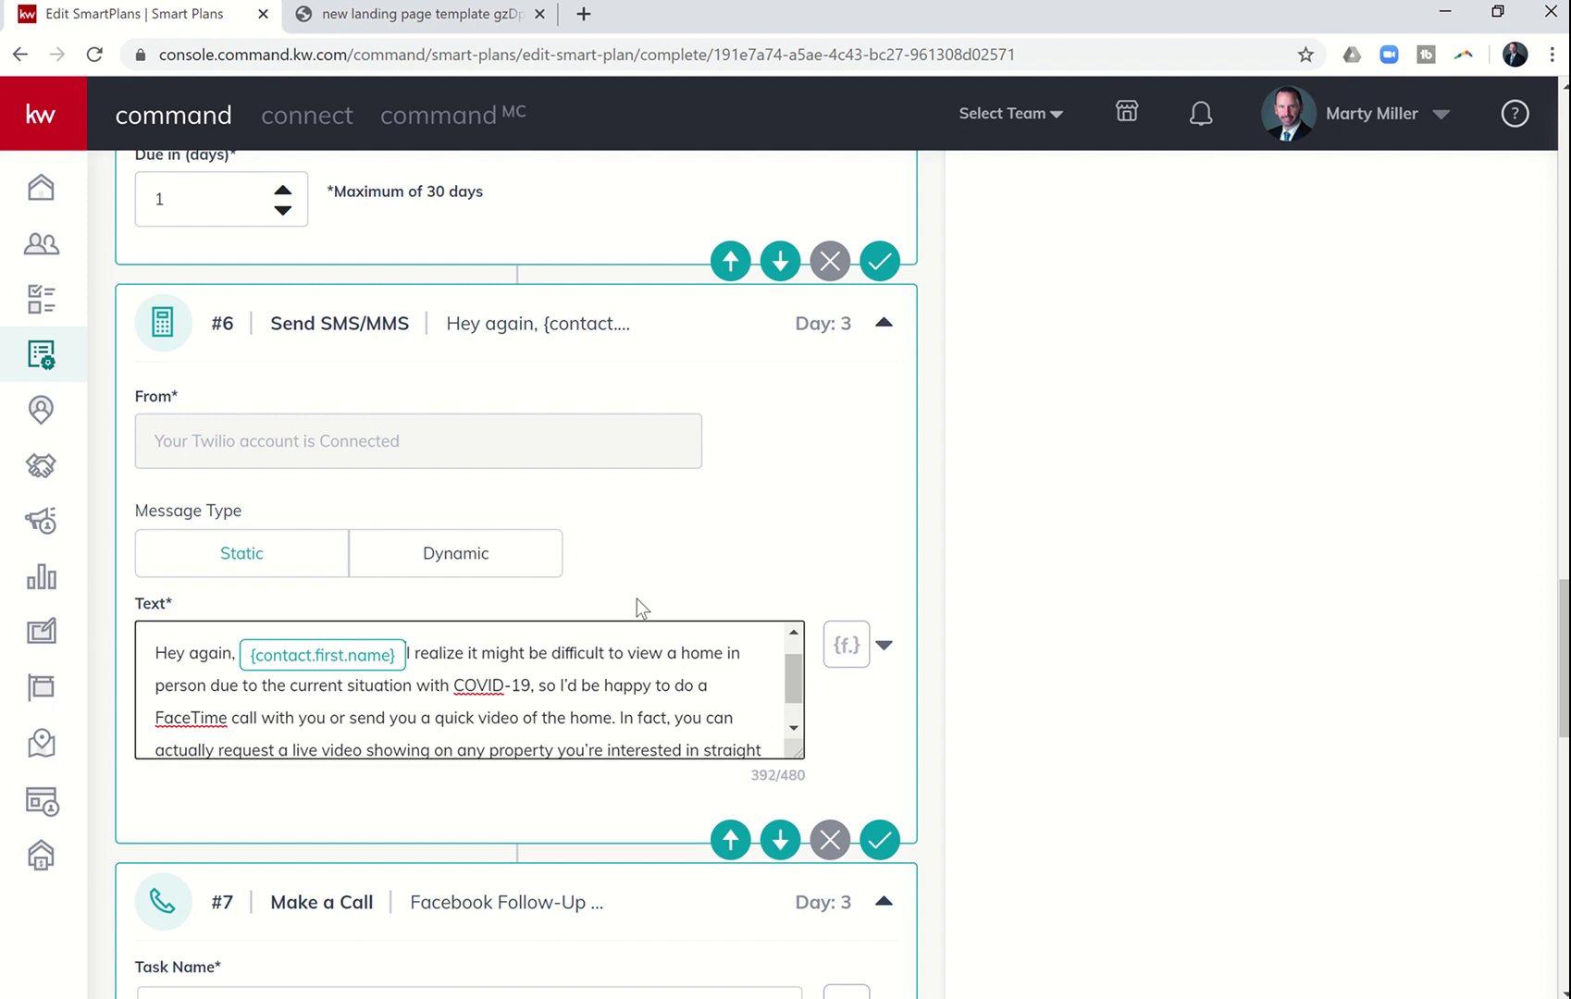
{"action": "type", "text": ", it's Mart"}
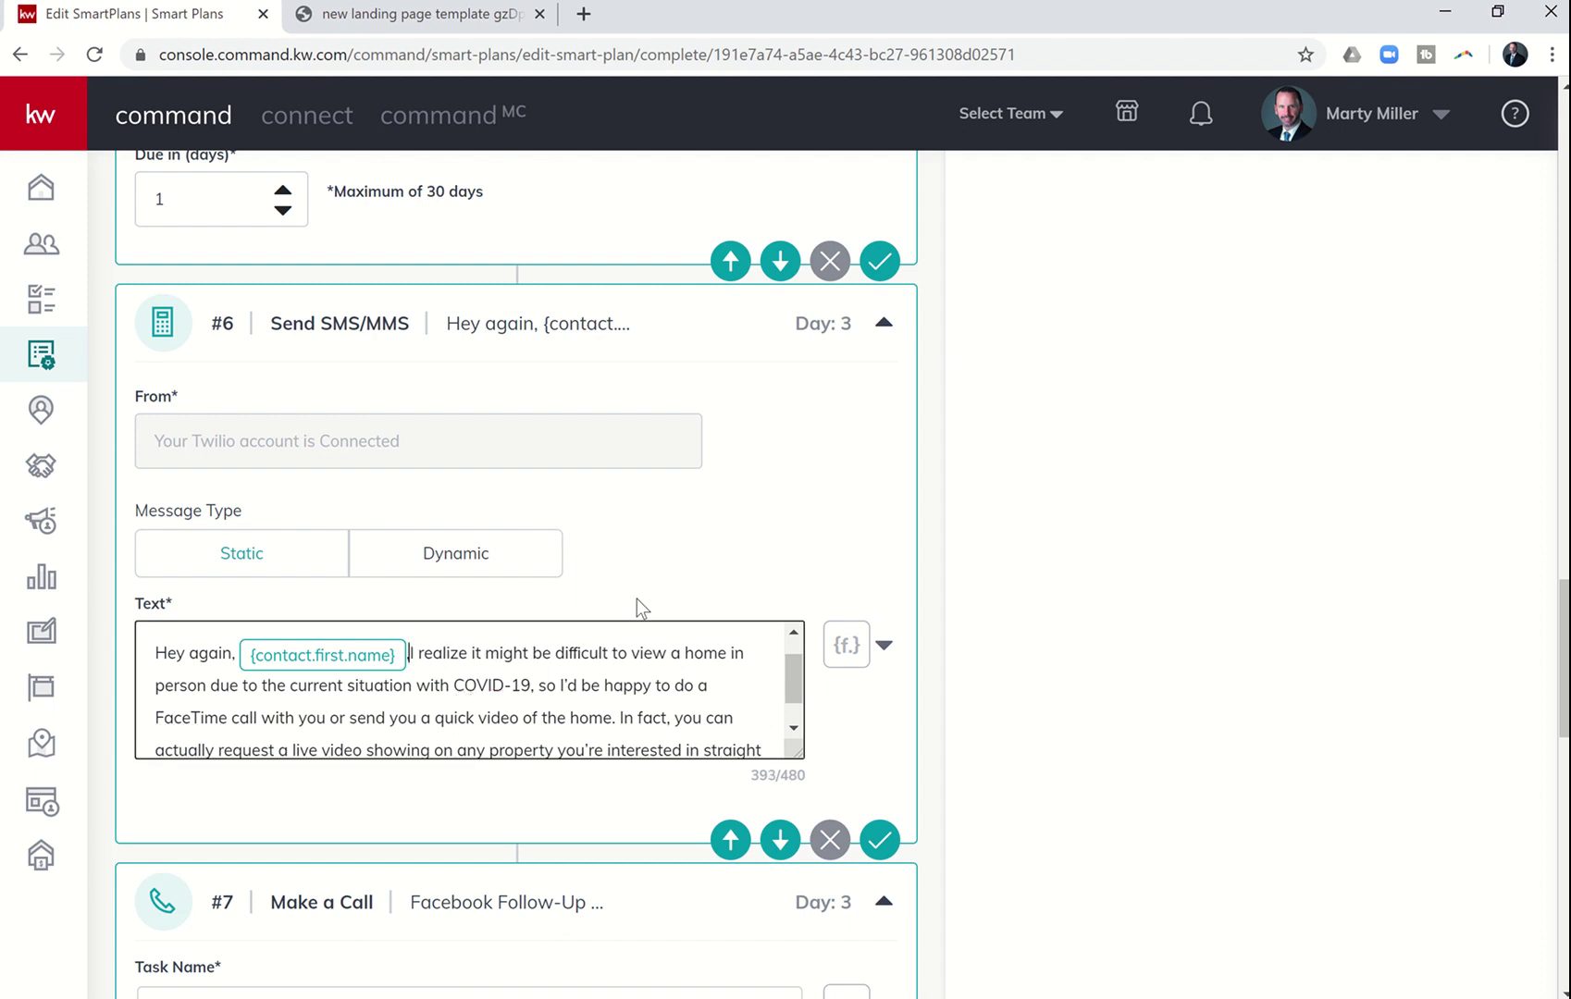
{"action": "type", "text": "y with KW"}
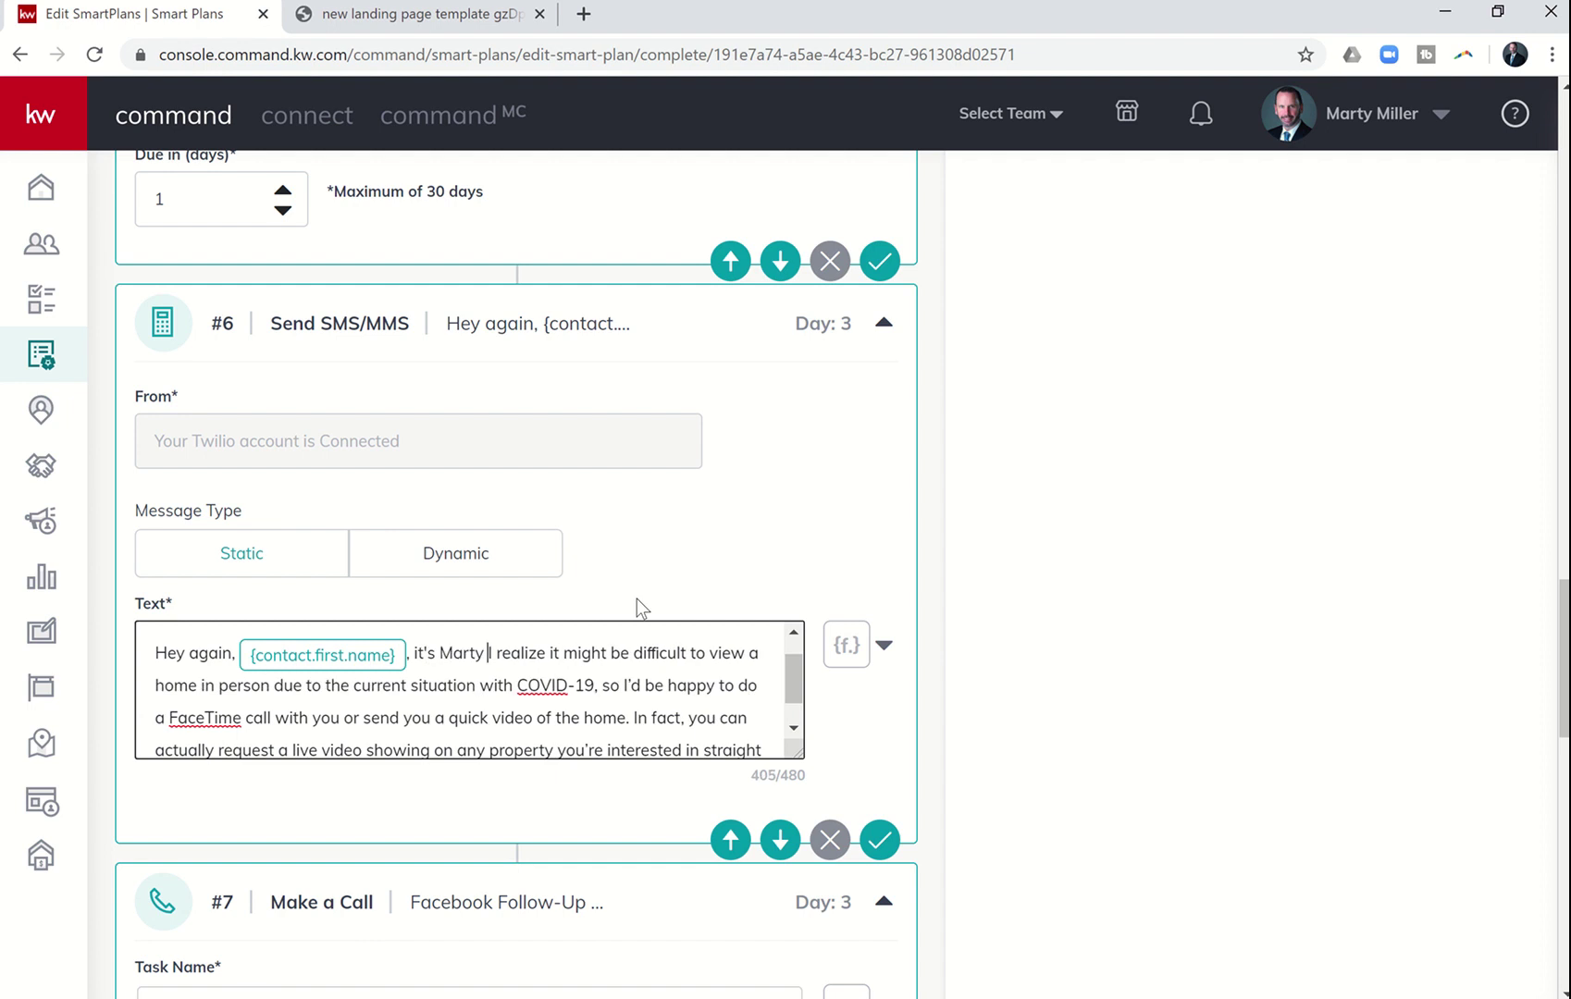
{"action": "type", "text": "."}
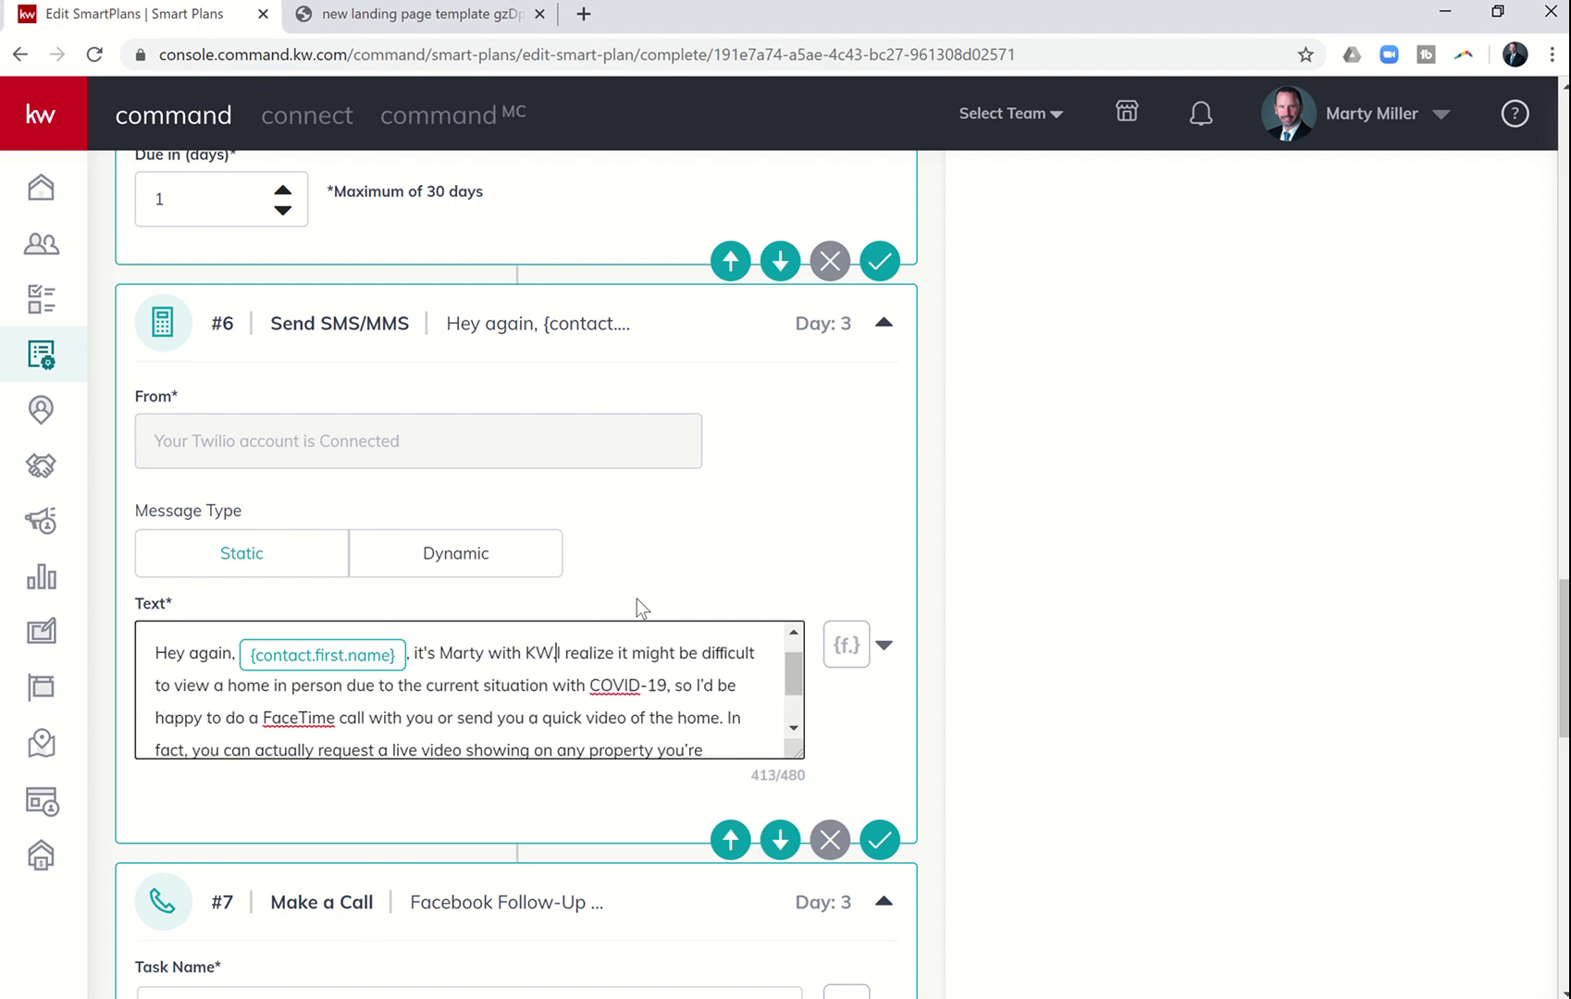
- Add a 1-day delay as step #10, checking the Word script along the way
{"action": "scroll", "coordinate": [636, 607], "scroll_direction": "down", "scroll_amount": 1}
{"action": "scroll", "coordinate": [636, 607], "scroll_direction": "down", "scroll_amount": 15}
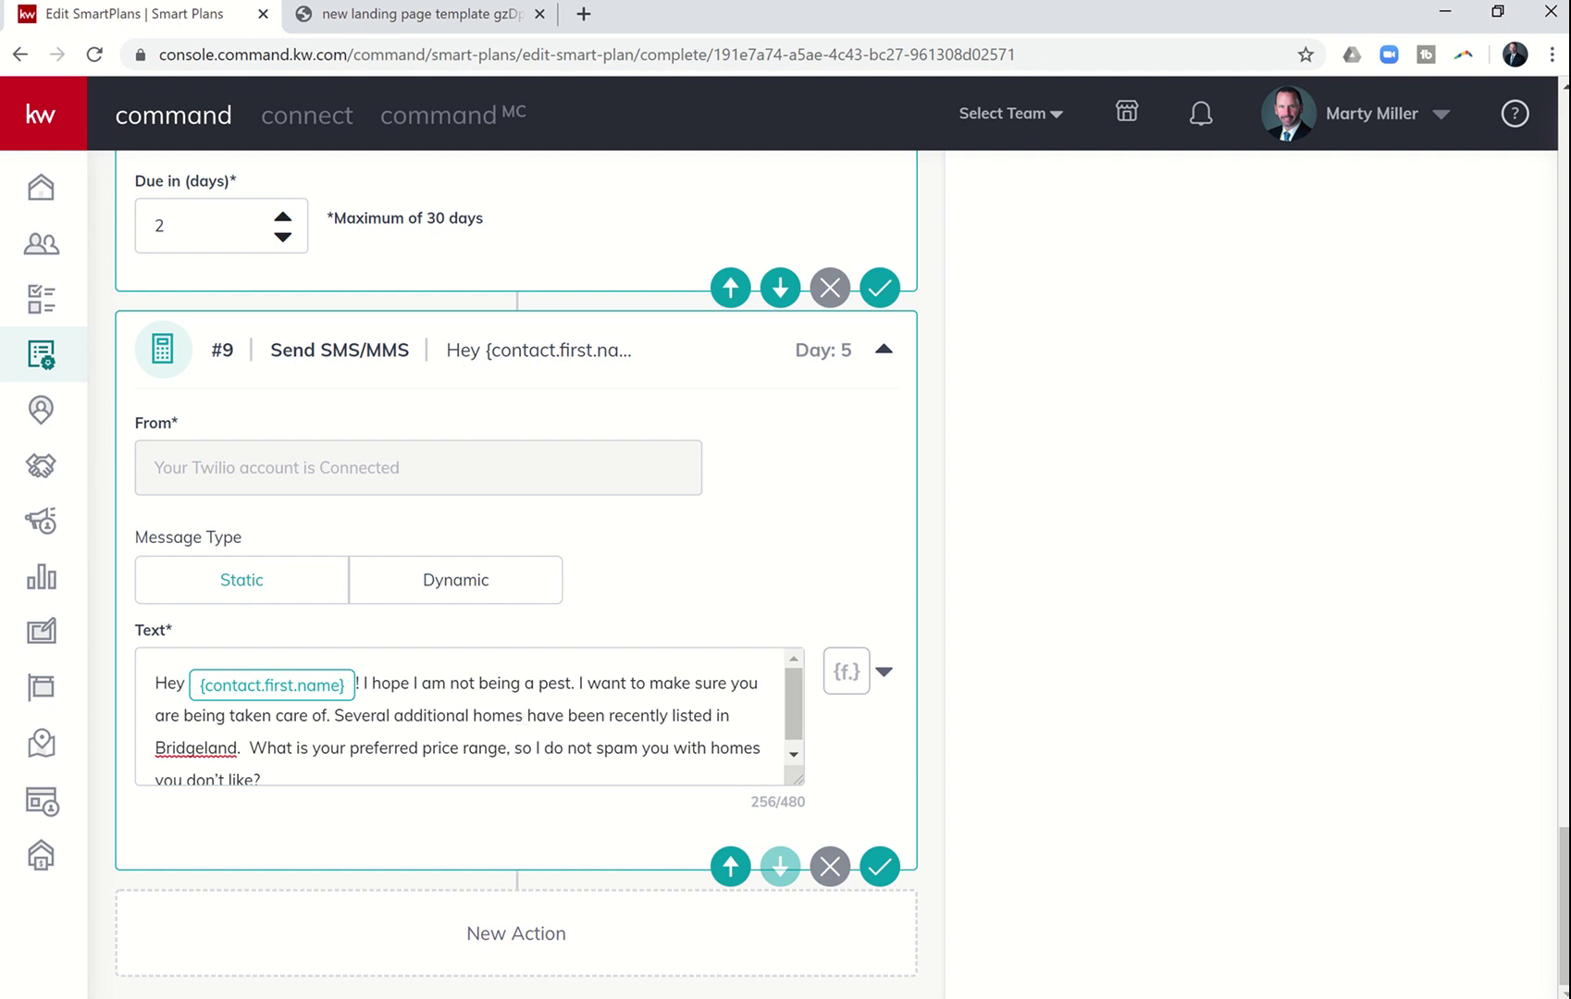
{"action": "key", "text": "alt+Tab"}
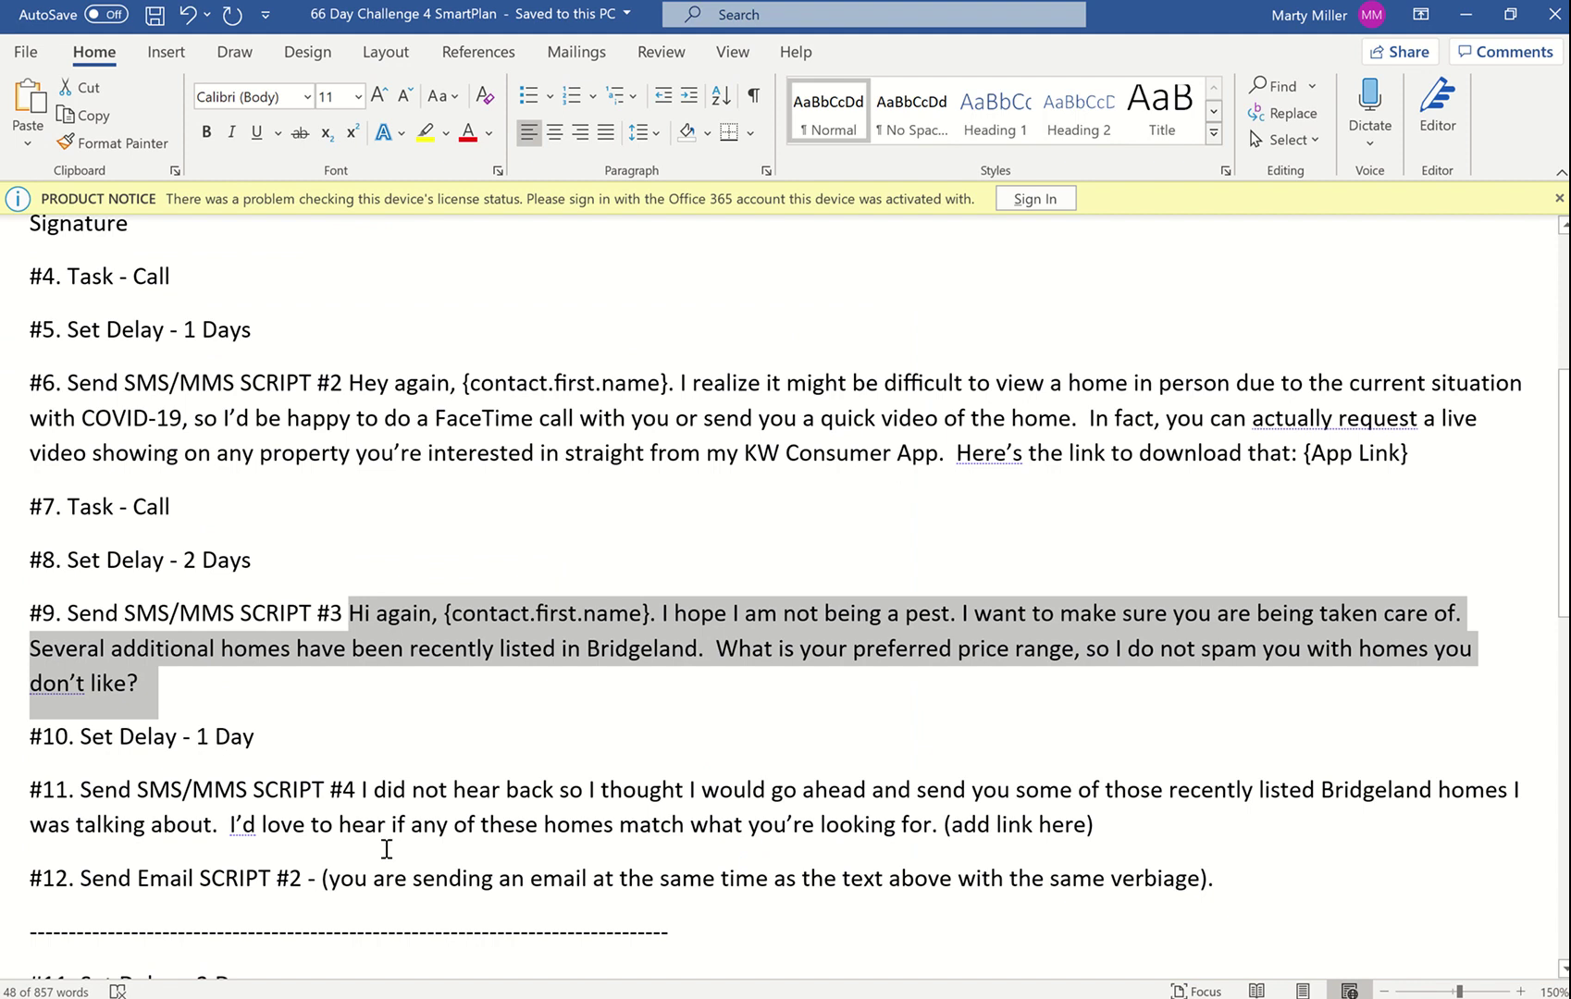
{"action": "key", "text": "alt+Tab"}
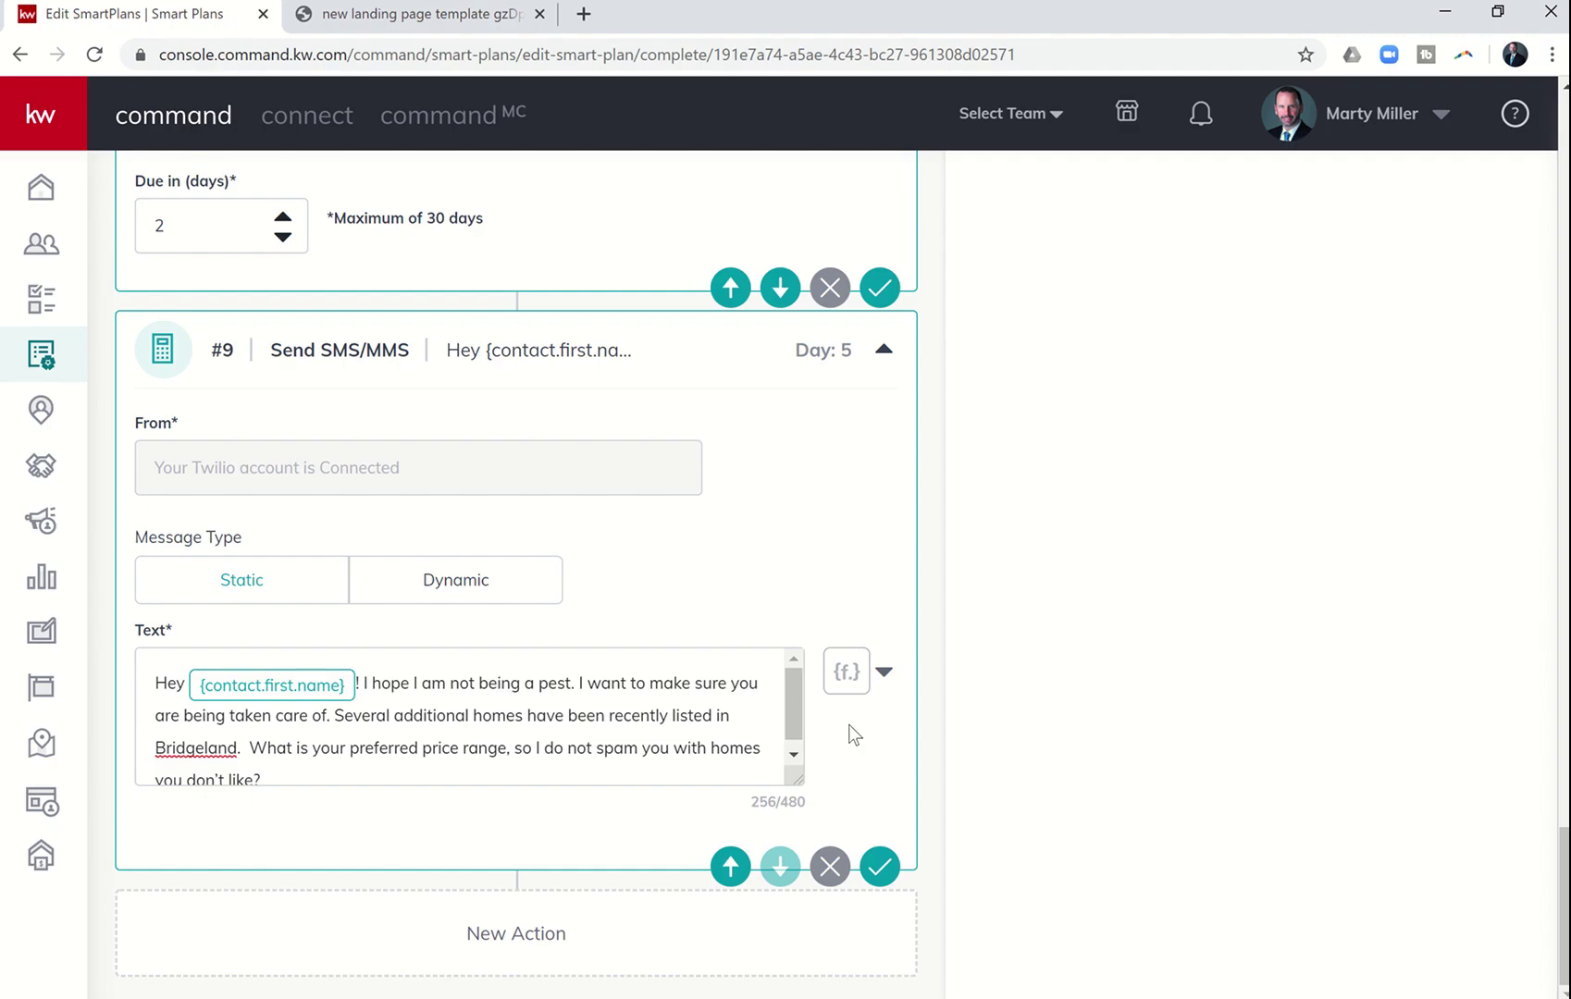
{"action": "scroll", "coordinate": [848, 724], "scroll_direction": "up", "scroll_amount": 15}
{"action": "scroll", "coordinate": [859, 726], "scroll_direction": "up", "scroll_amount": 10}
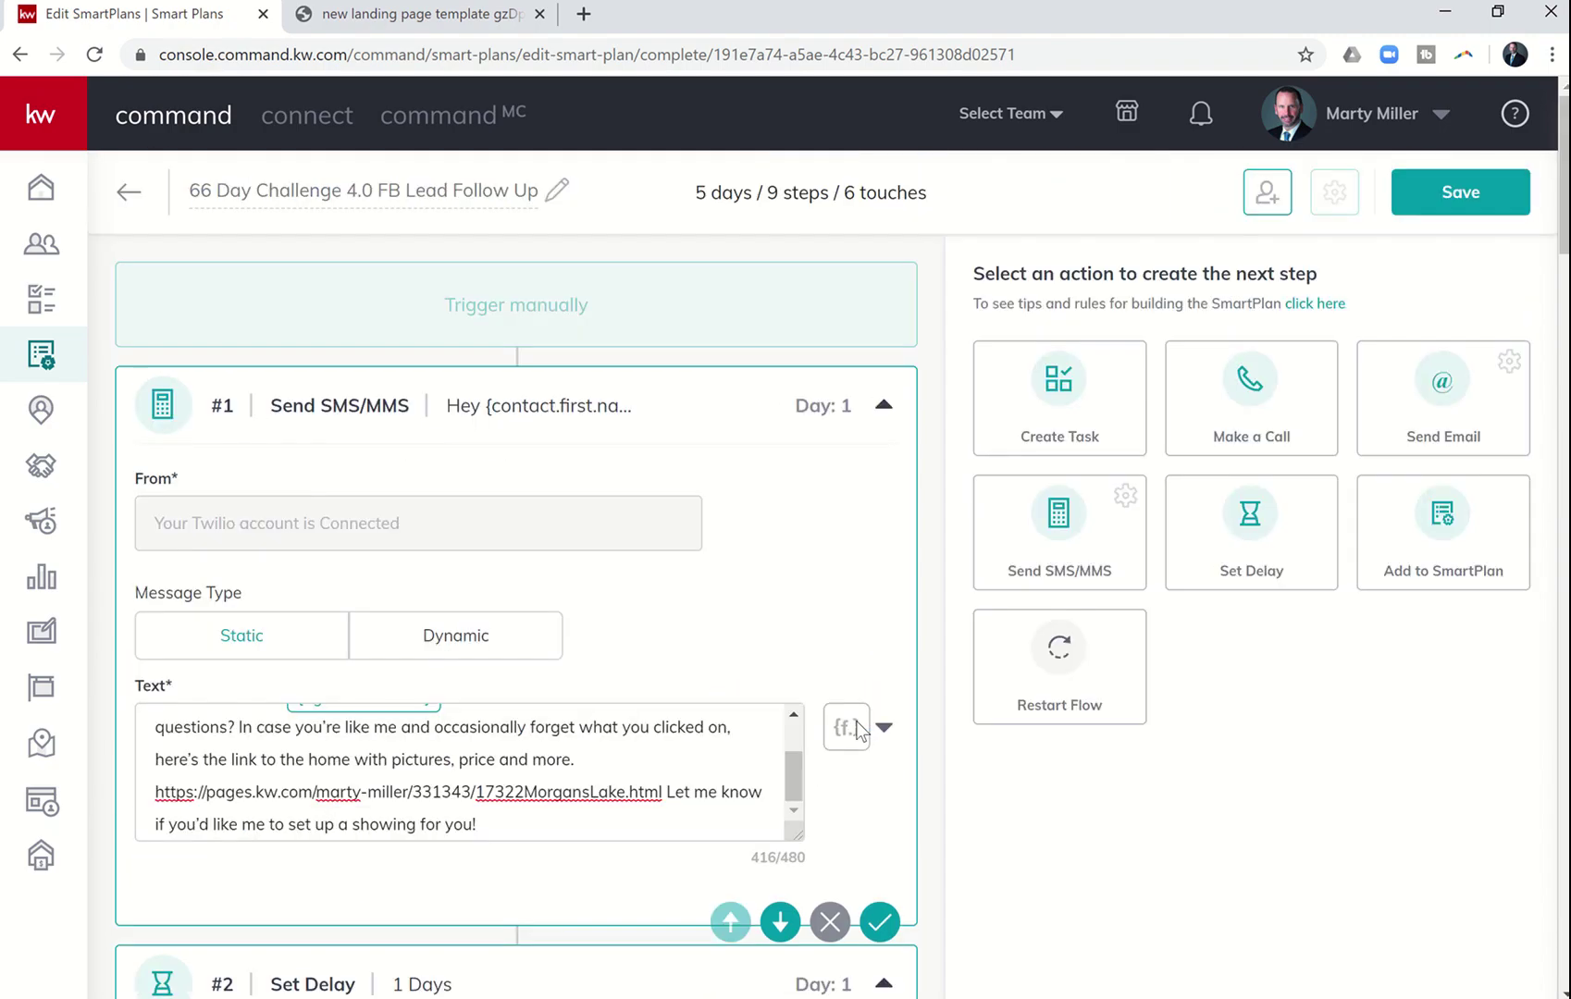
{"action": "left_click", "coordinate": [1225, 529]}
{"action": "scroll", "coordinate": [1036, 710], "scroll_direction": "down", "scroll_amount": 20}
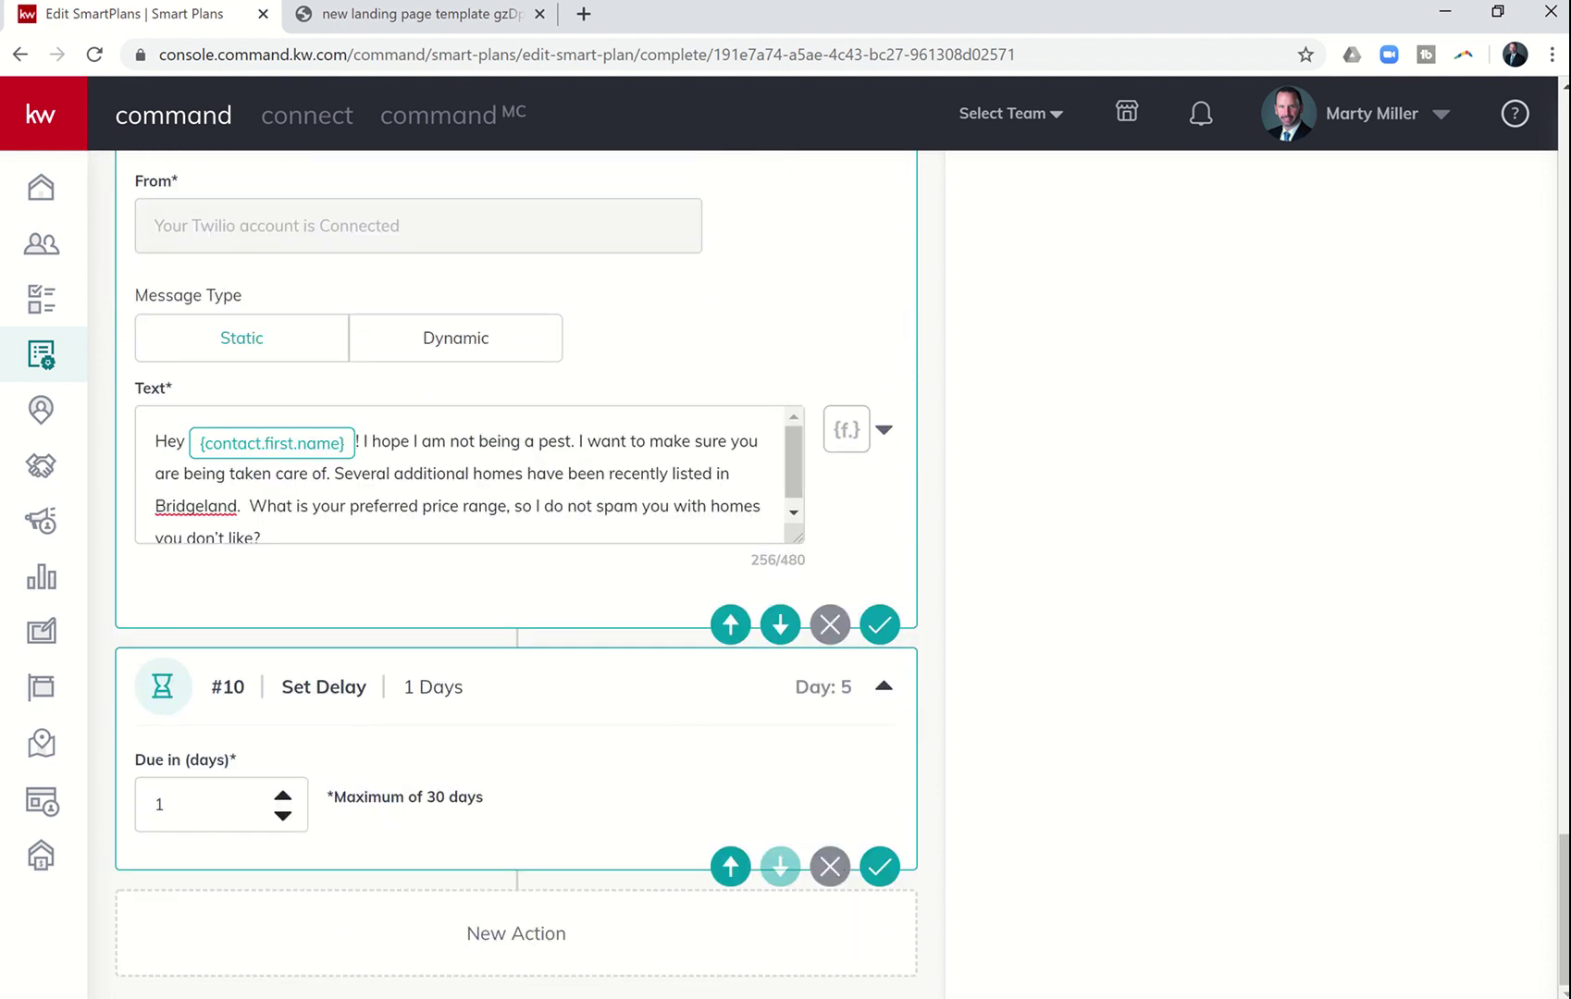
{"action": "key", "text": "alt+Tab"}
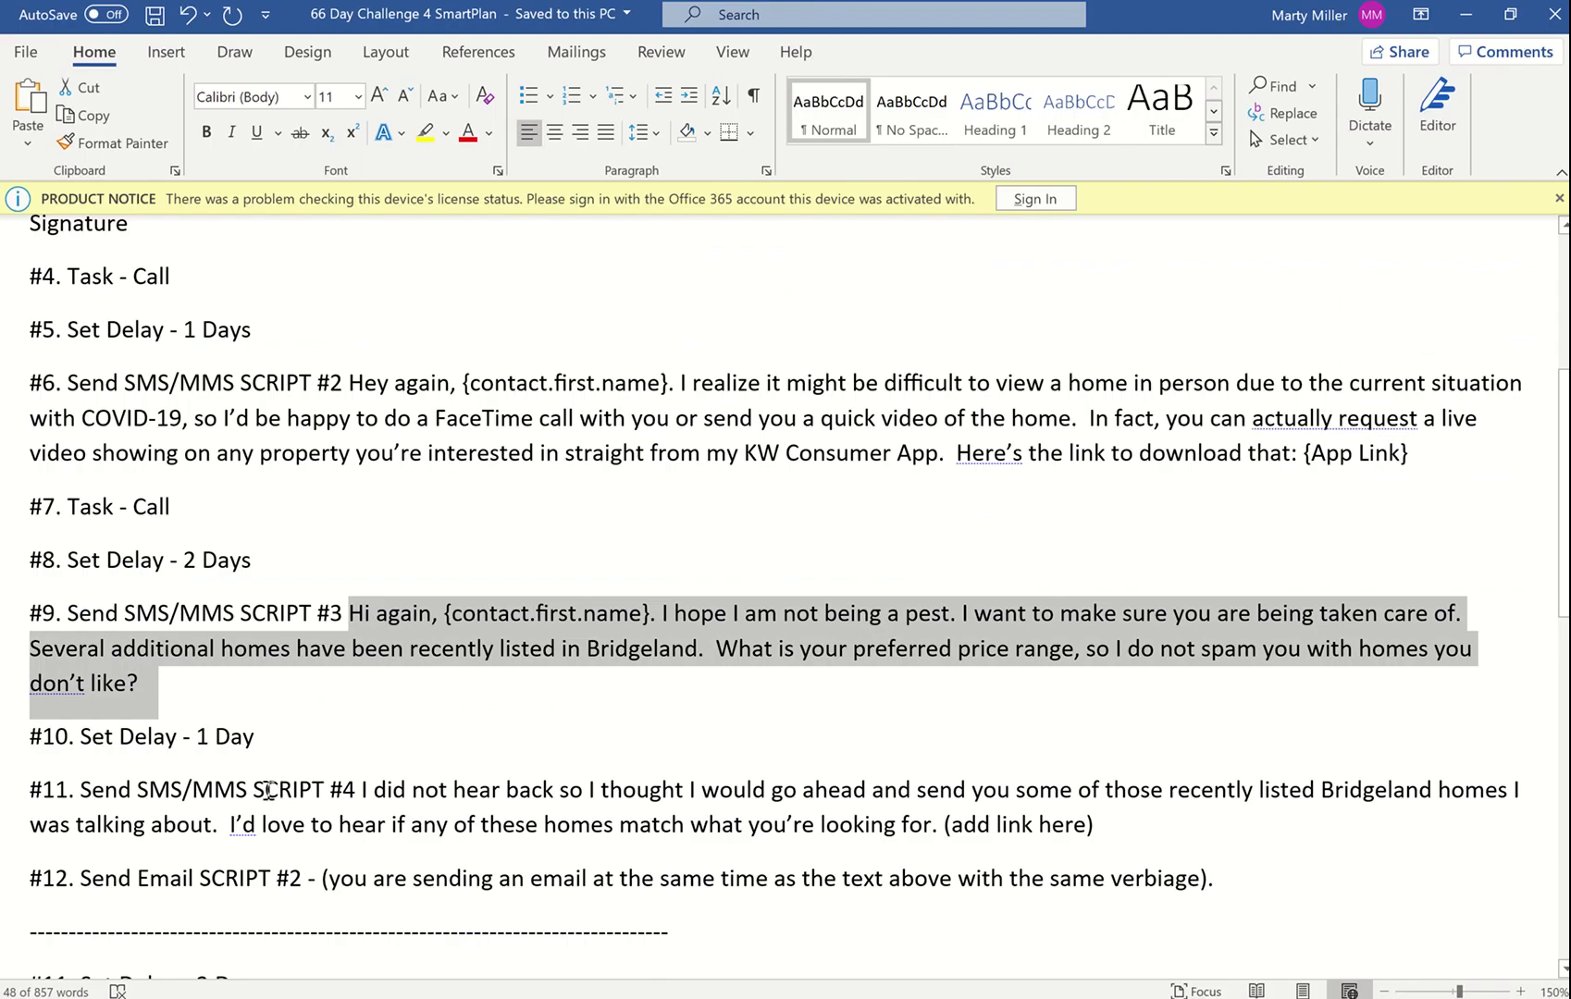
{"action": "key", "text": "alt+Tab"}
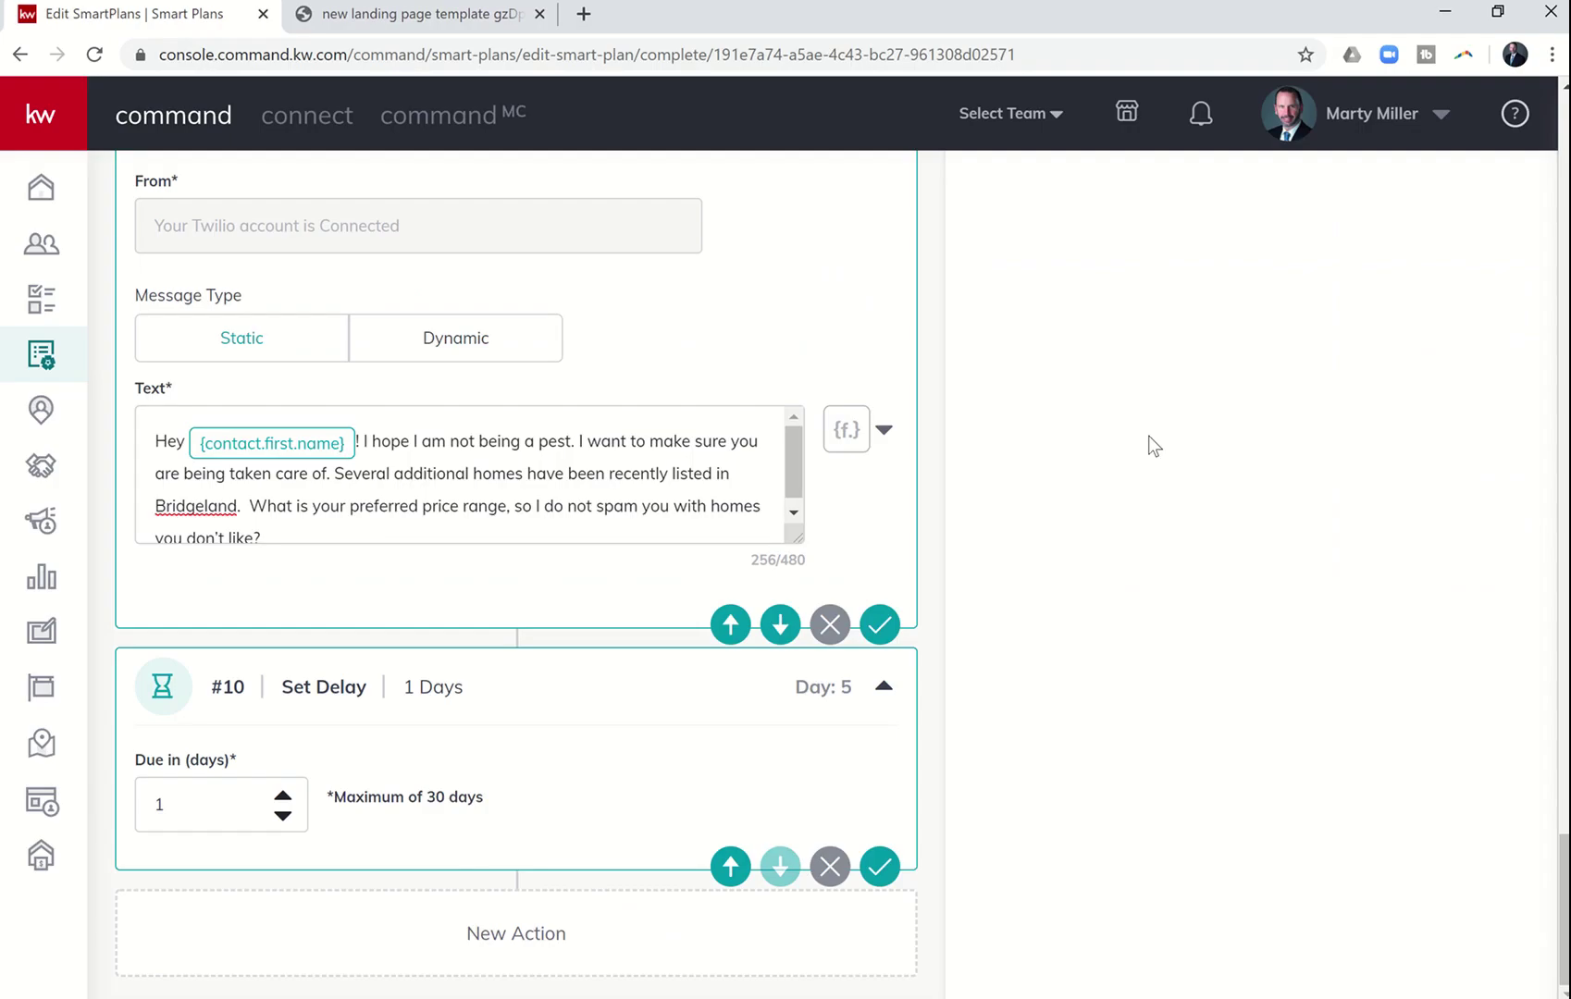
{"action": "scroll", "coordinate": [1149, 436], "scroll_direction": "up", "scroll_amount": 6}
{"action": "scroll", "coordinate": [1148, 436], "scroll_direction": "up", "scroll_amount": 15}
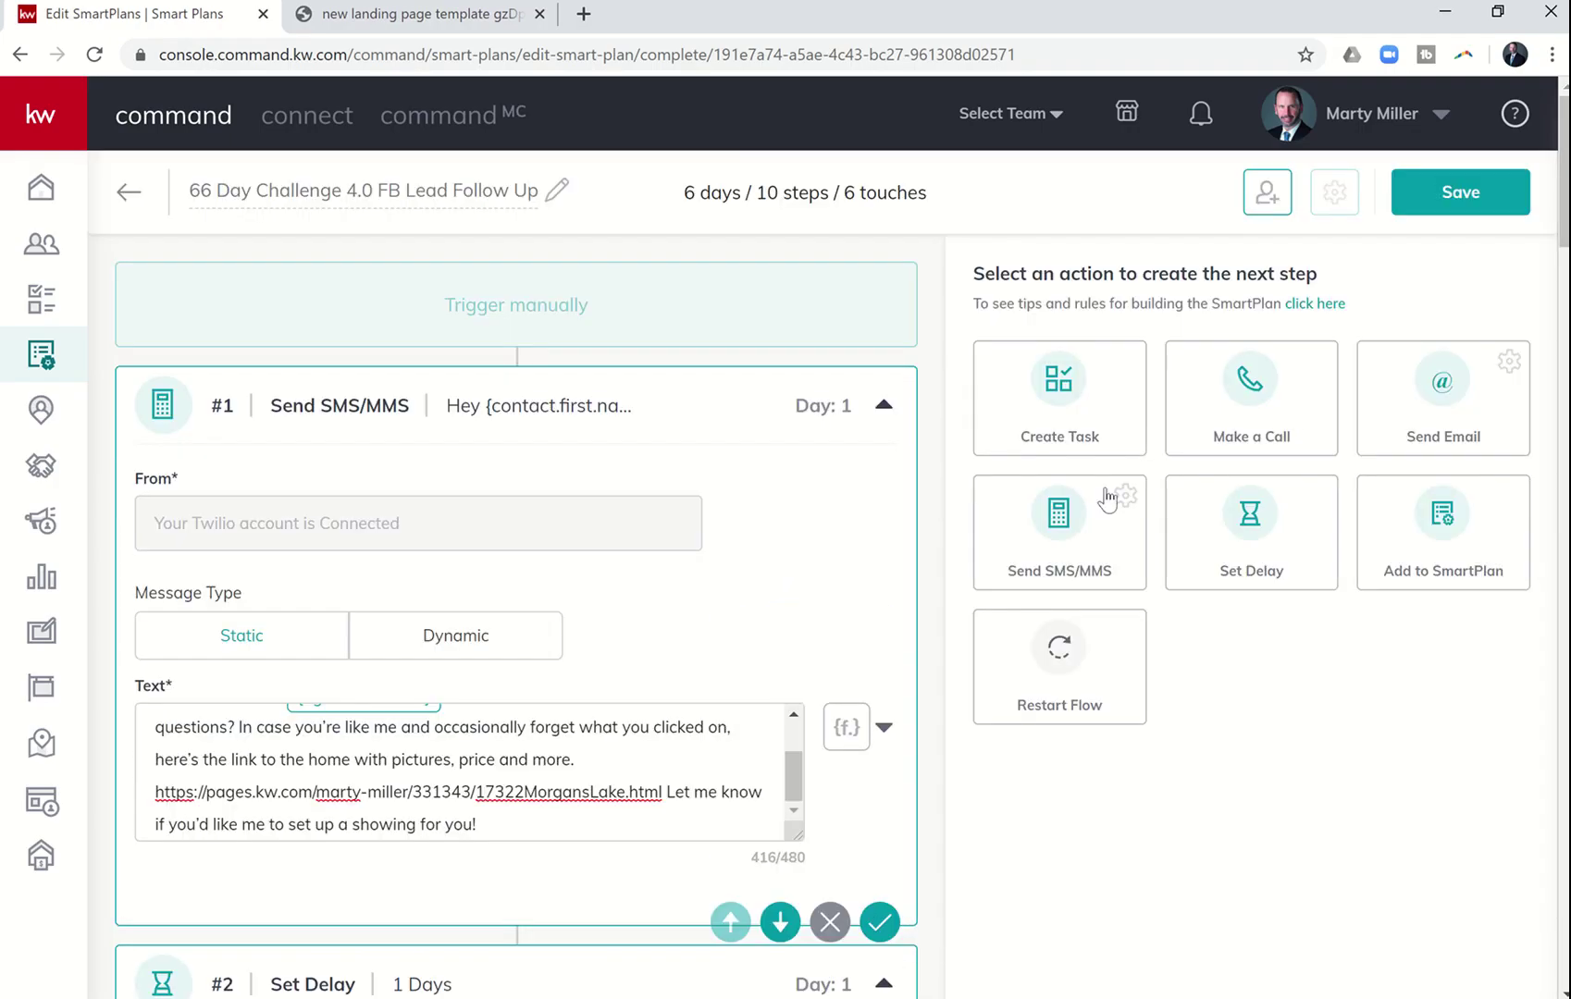
- Add an SMS/MMS step #11 and paste SMS script #4 from the Word document into its text
{"action": "left_click", "coordinate": [1056, 546]}
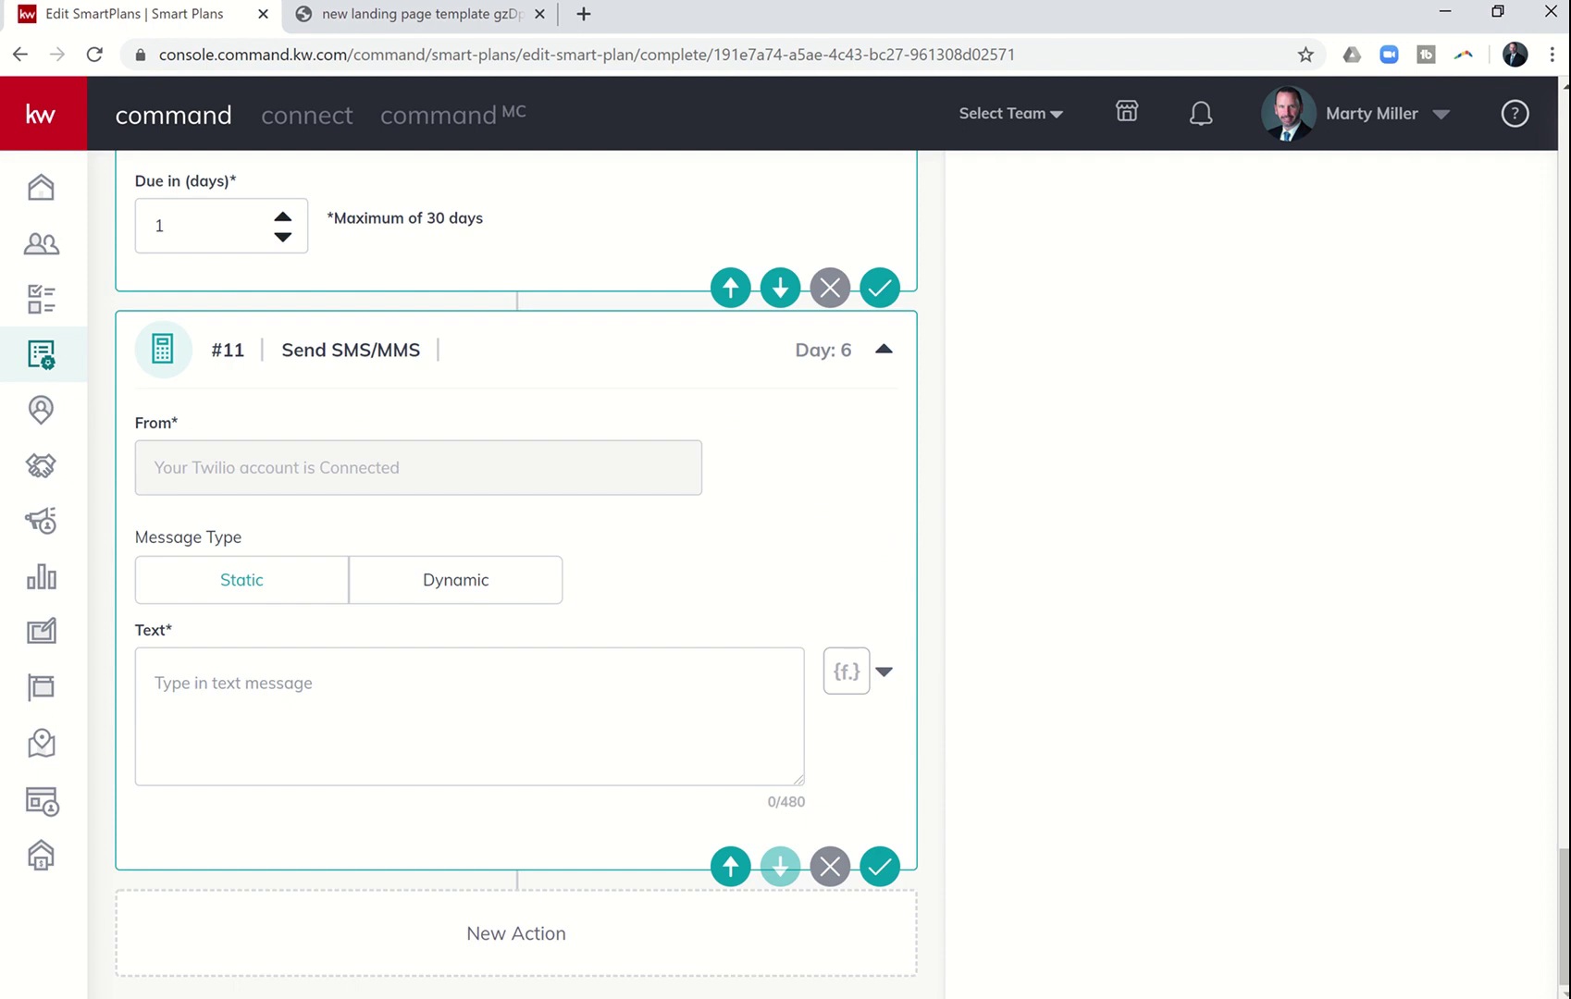
{"action": "key", "text": "alt+Tab"}
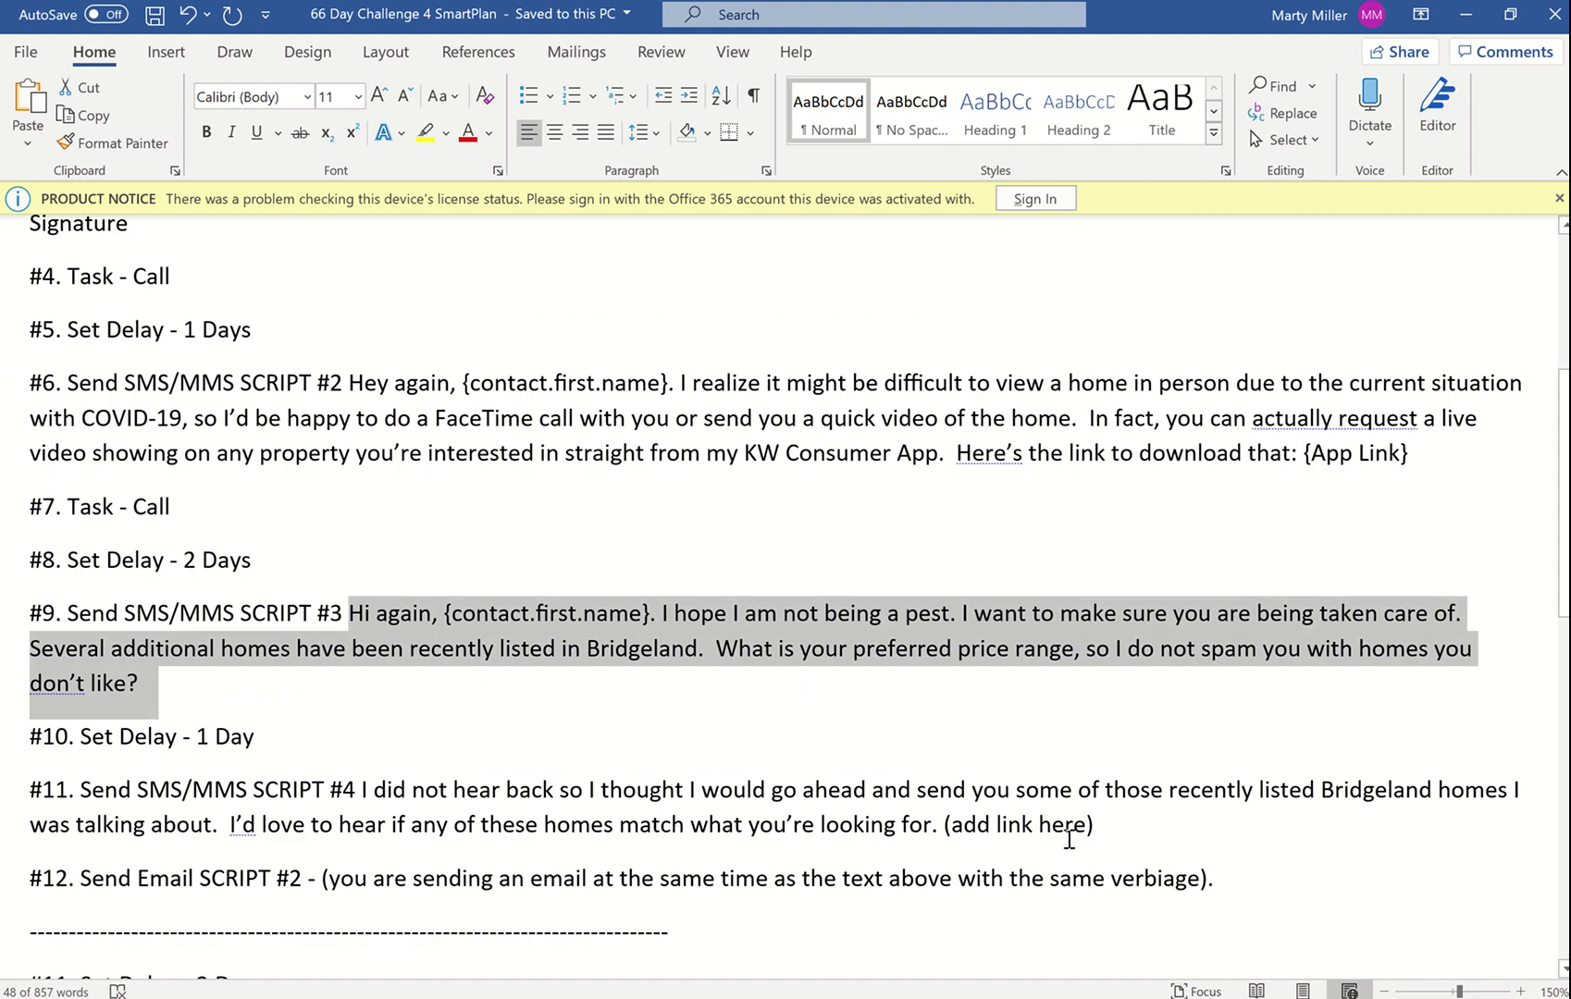
{"action": "left_click_drag", "start_coordinate": [1097, 825], "coordinate": [366, 795]}
{"action": "key", "text": "ctrl+c"}
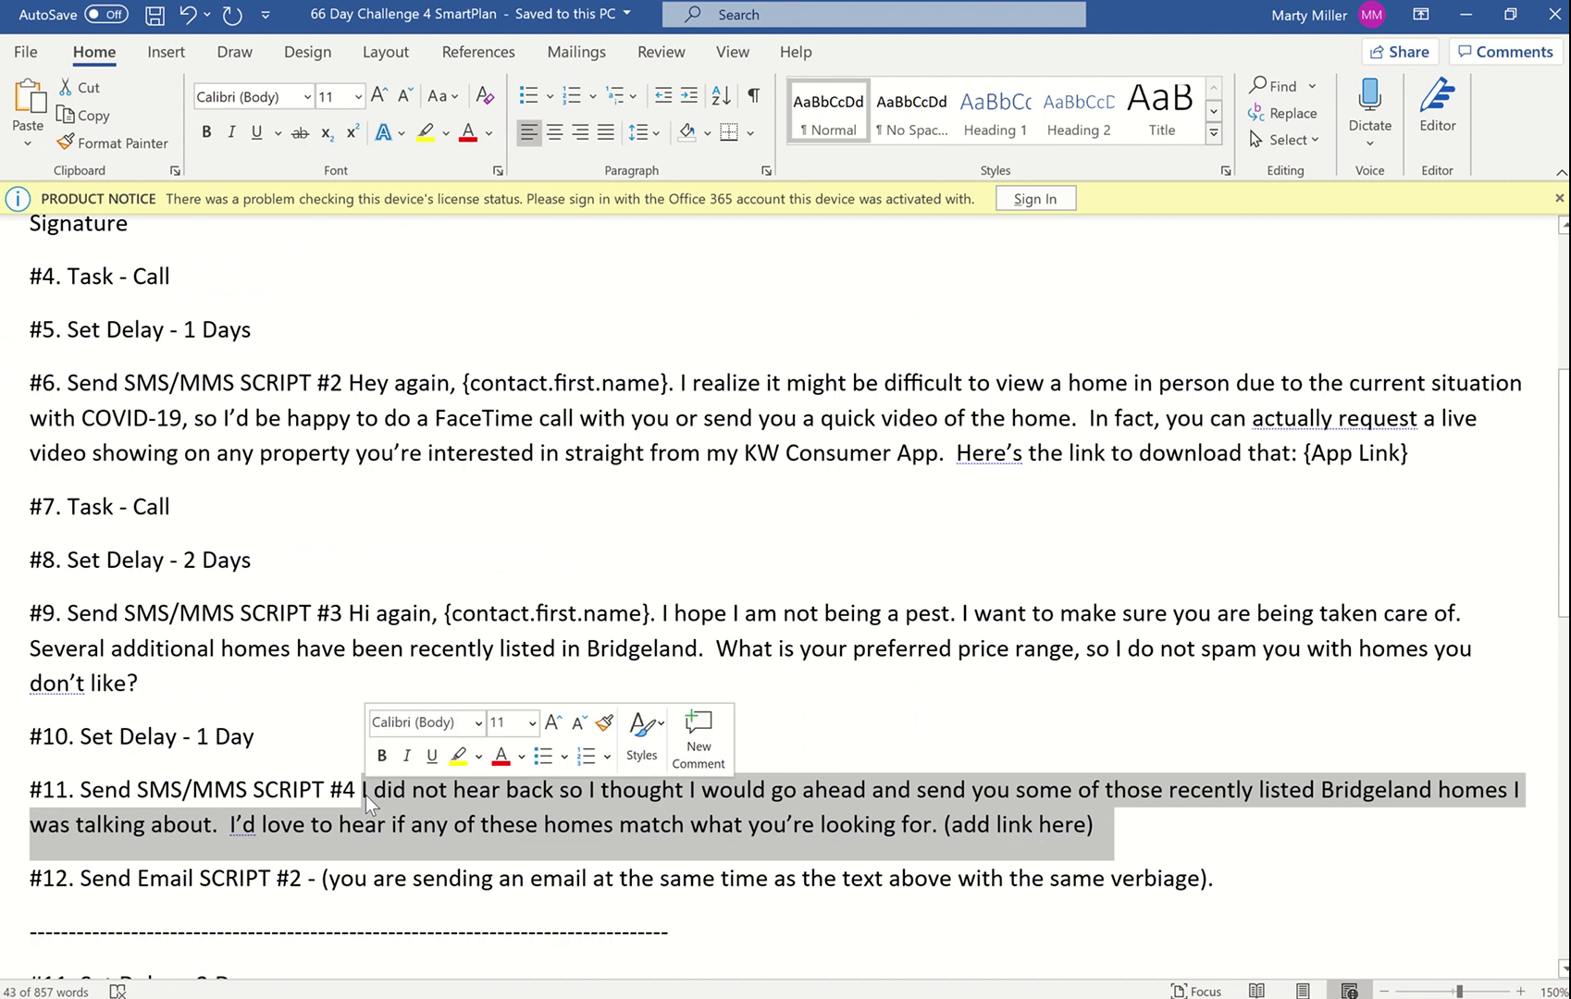
{"action": "key", "text": "alt+Tab"}
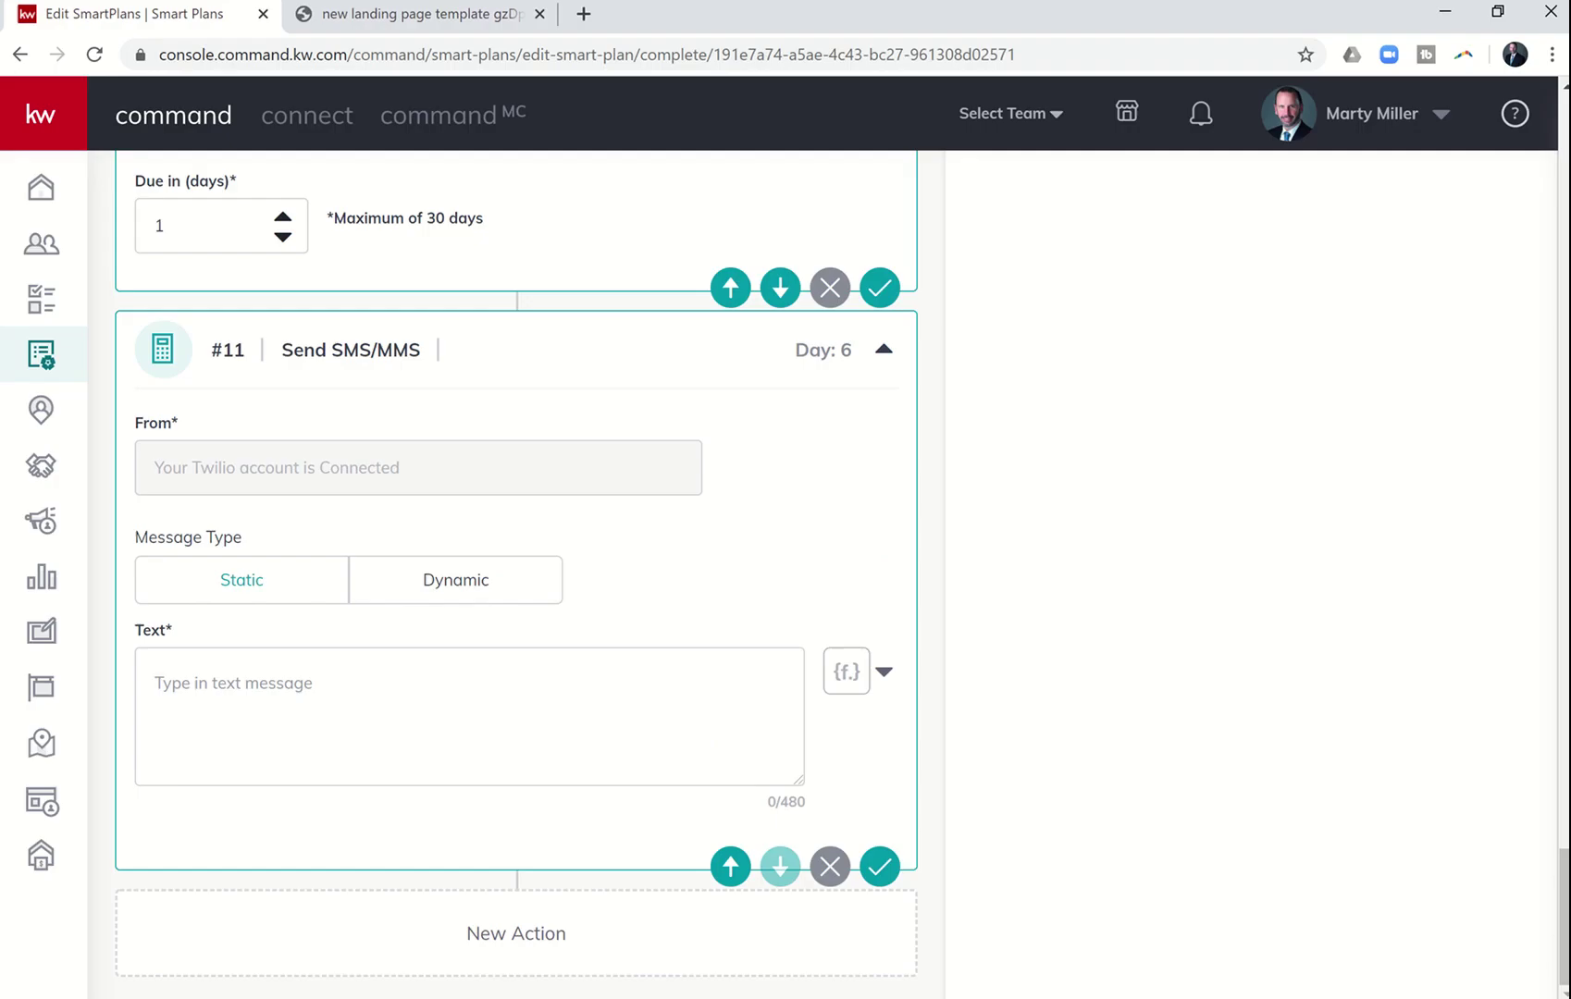
{"action": "left_click", "coordinate": [448, 696]}
{"action": "key", "text": "ctrl+v"}
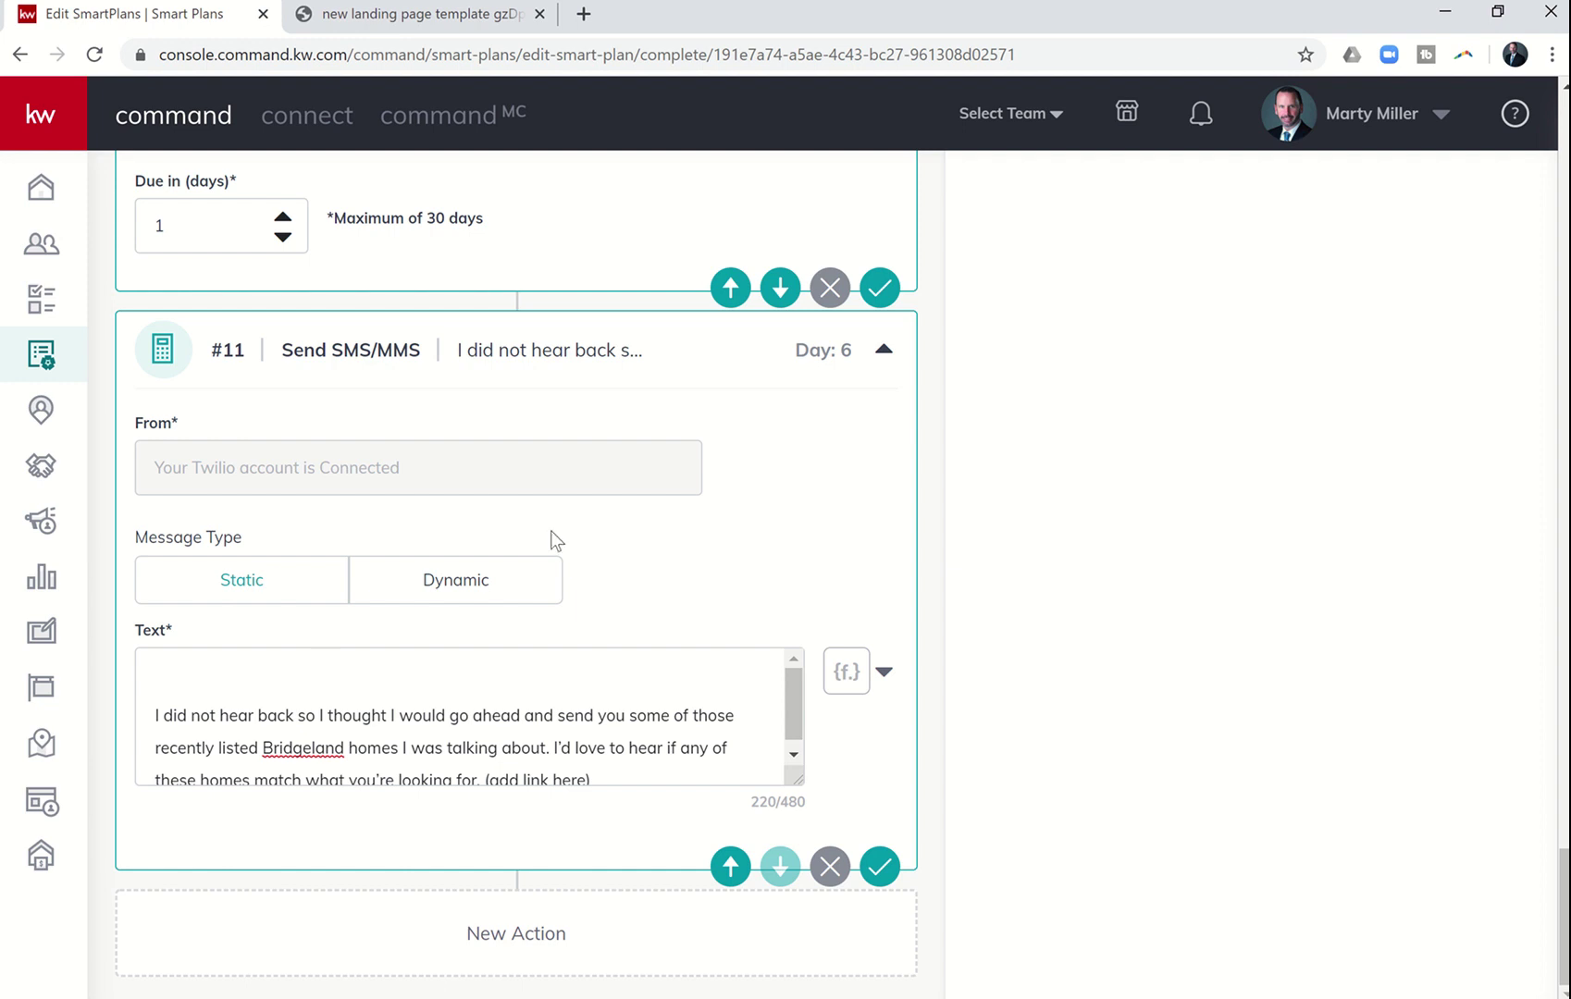
- Remove the leading blank line, the leading space and the '(add link here)' placeholder from the message
{"action": "left_click", "coordinate": [219, 721]}
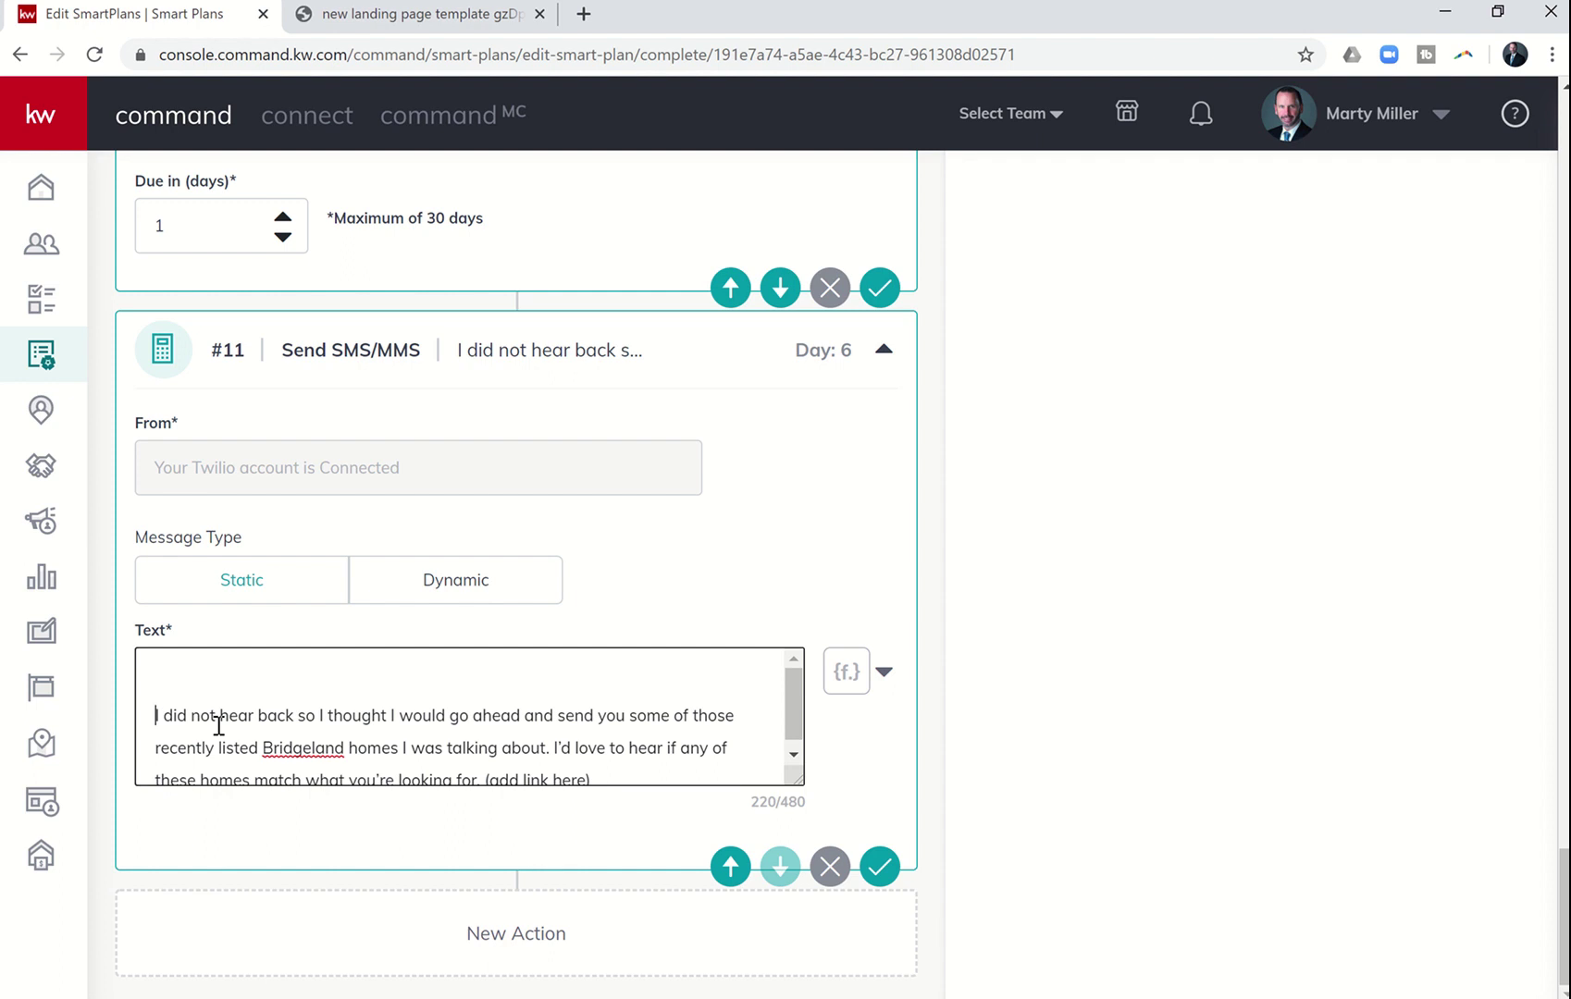
{"action": "key", "text": "BackSpace"}
{"action": "key", "text": "BackSpace"}
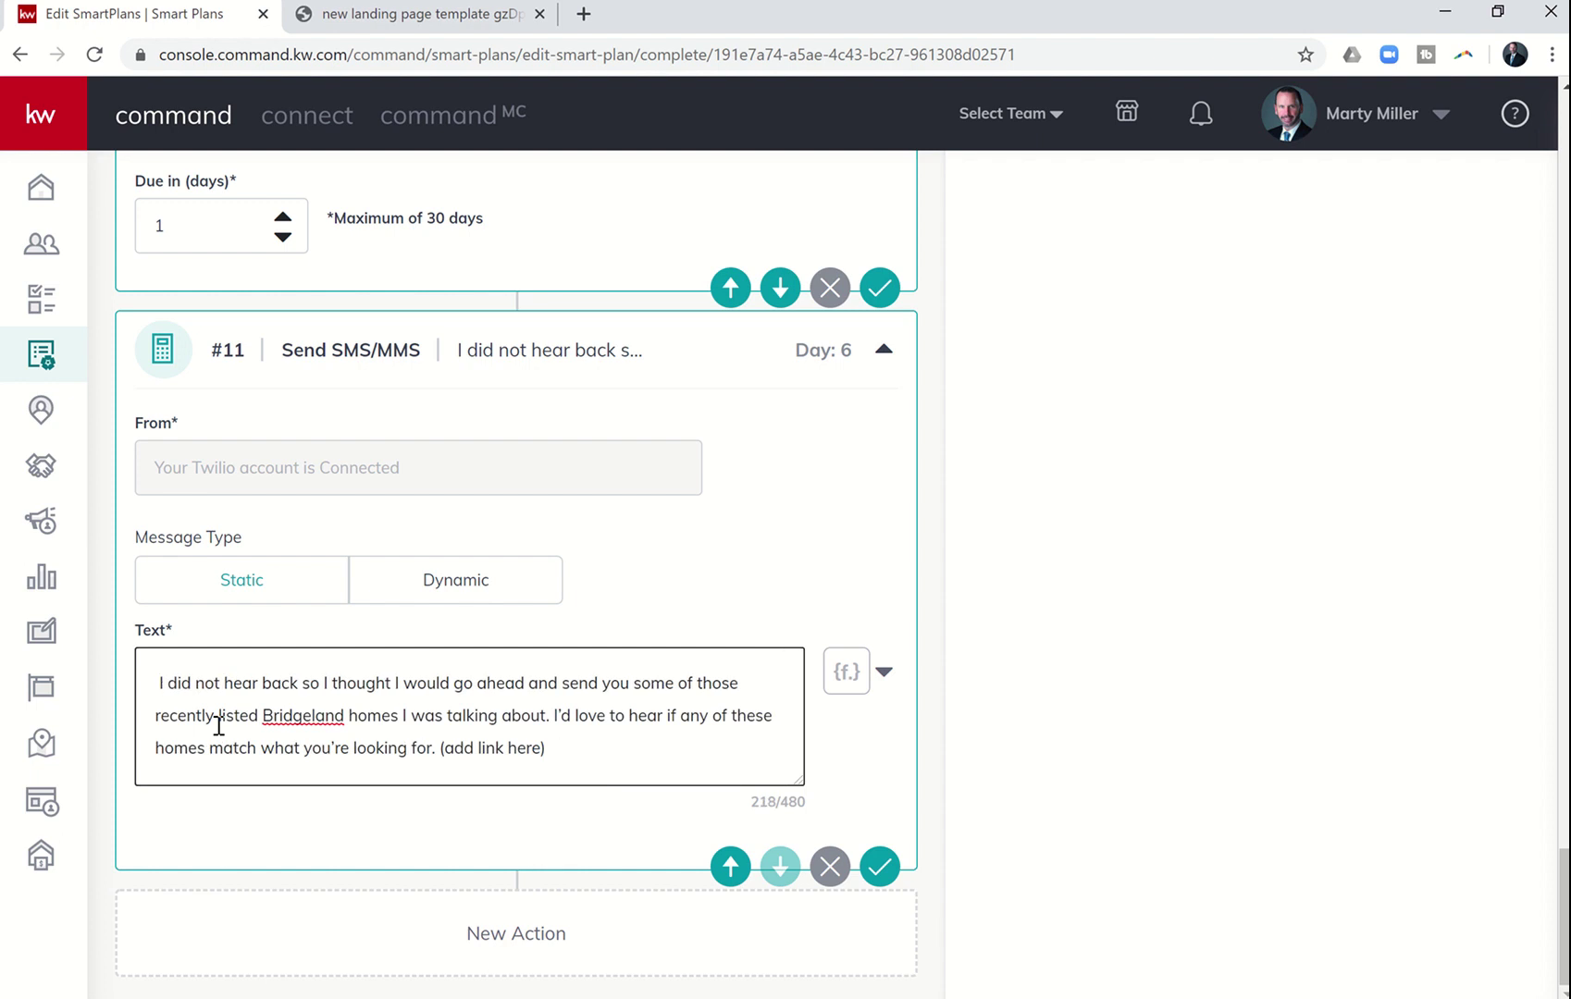
{"action": "key", "text": "BackSpace"}
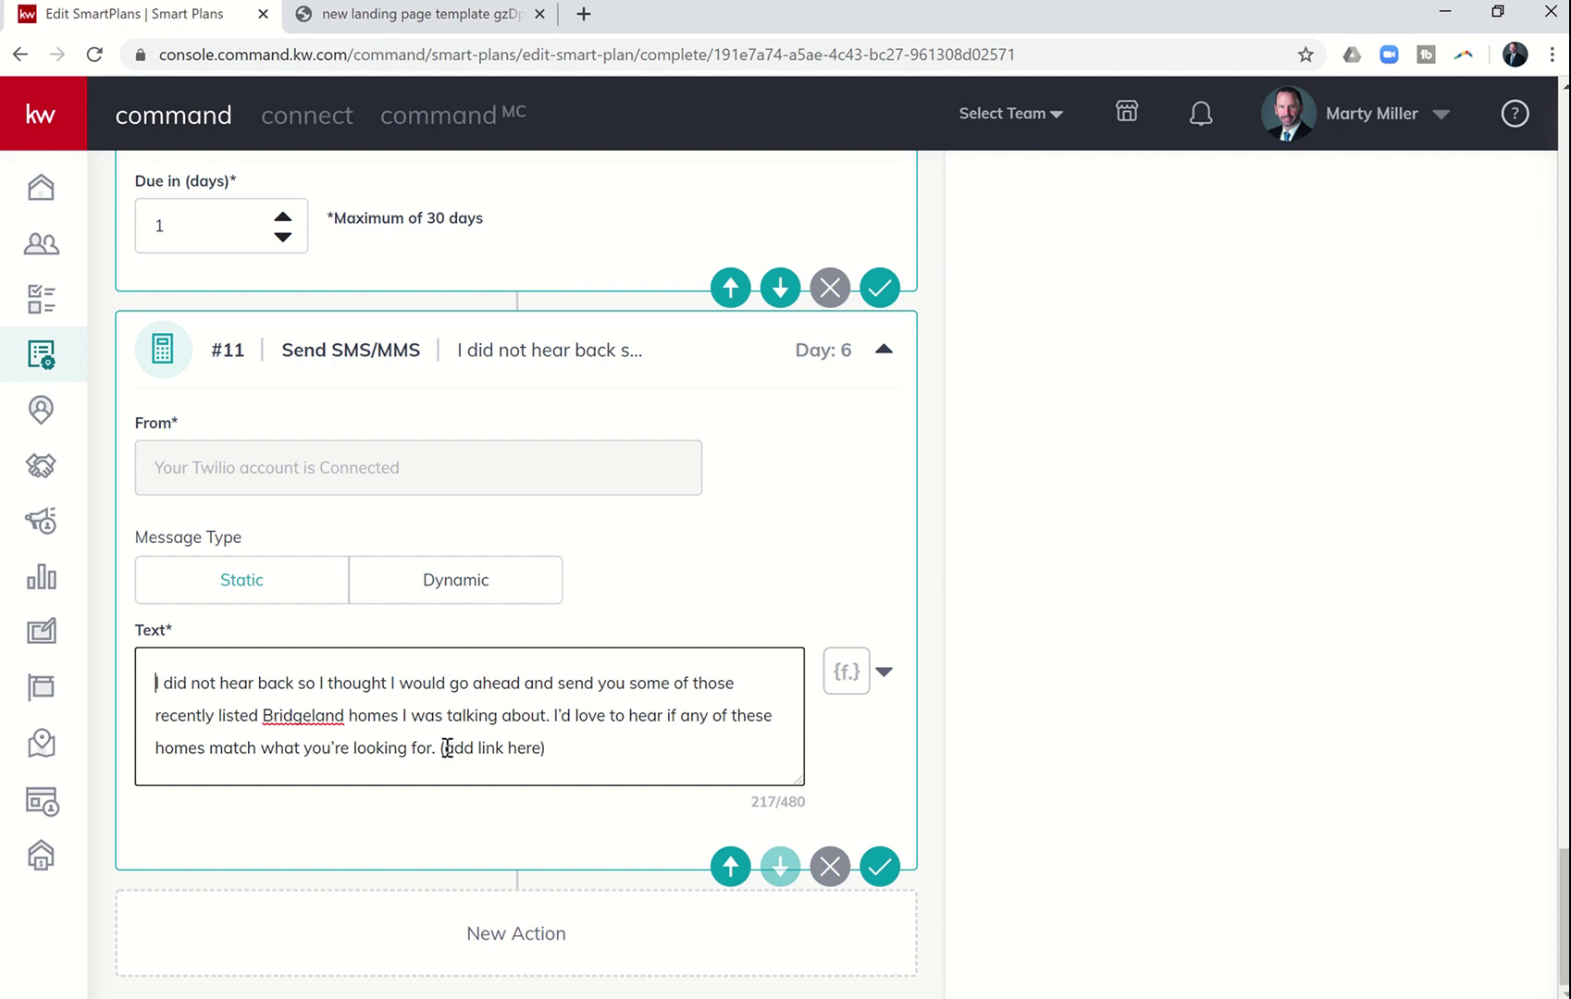
{"action": "left_click_drag", "start_coordinate": [447, 747], "coordinate": [562, 749]}
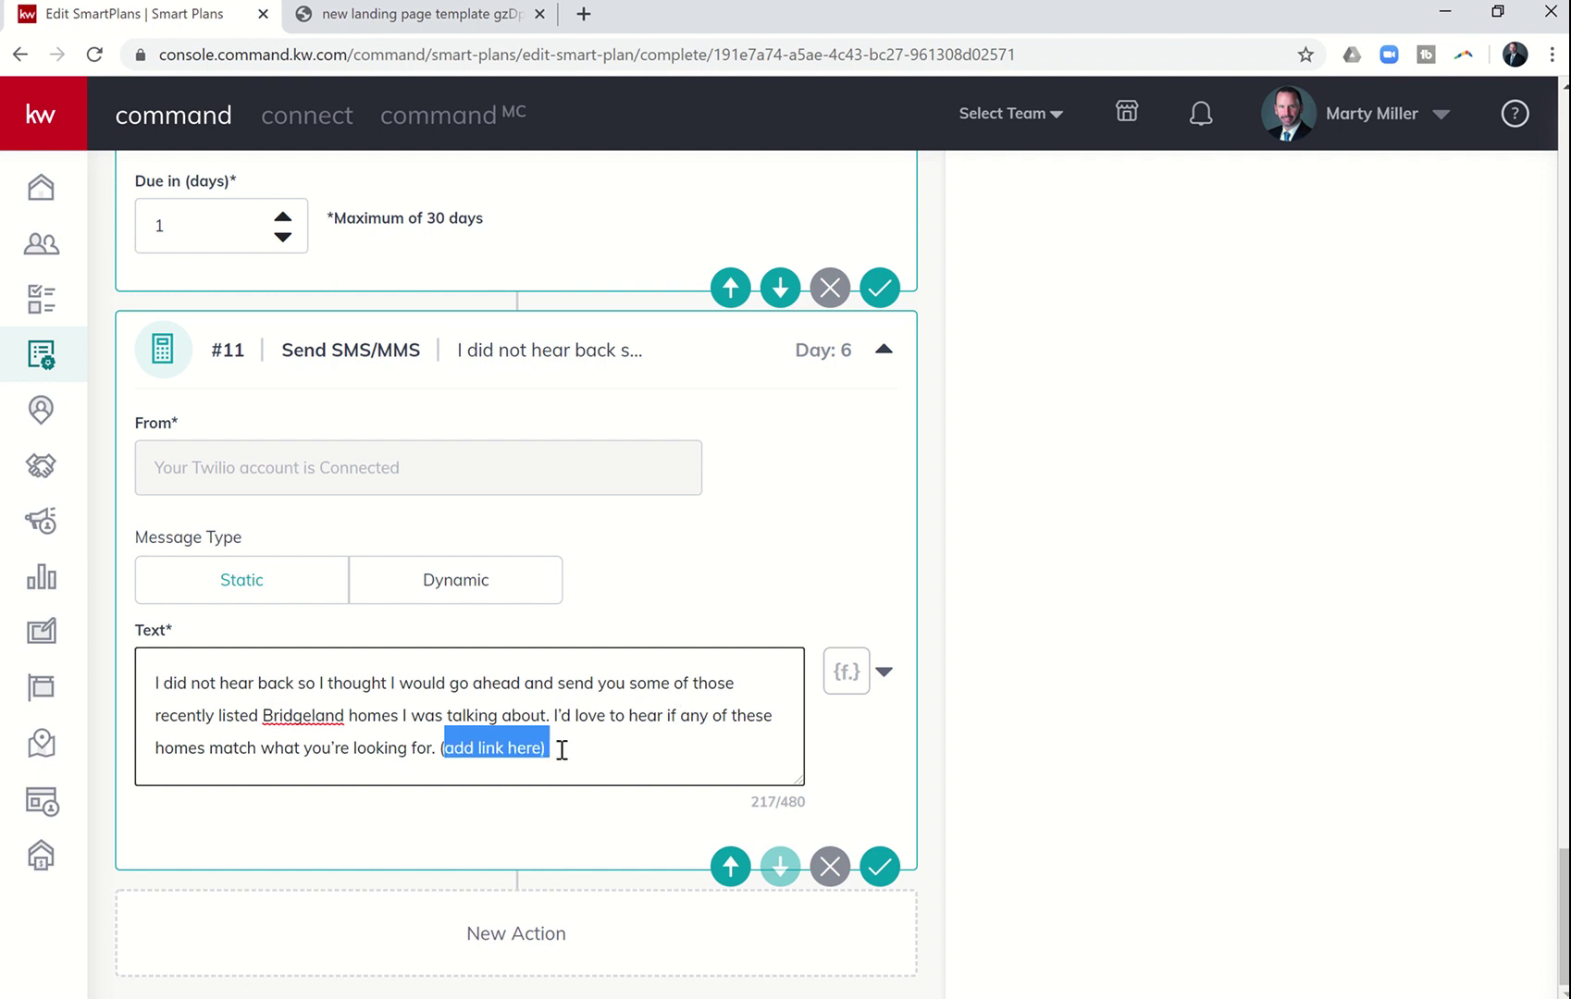
{"action": "key", "text": "BackSpace"}
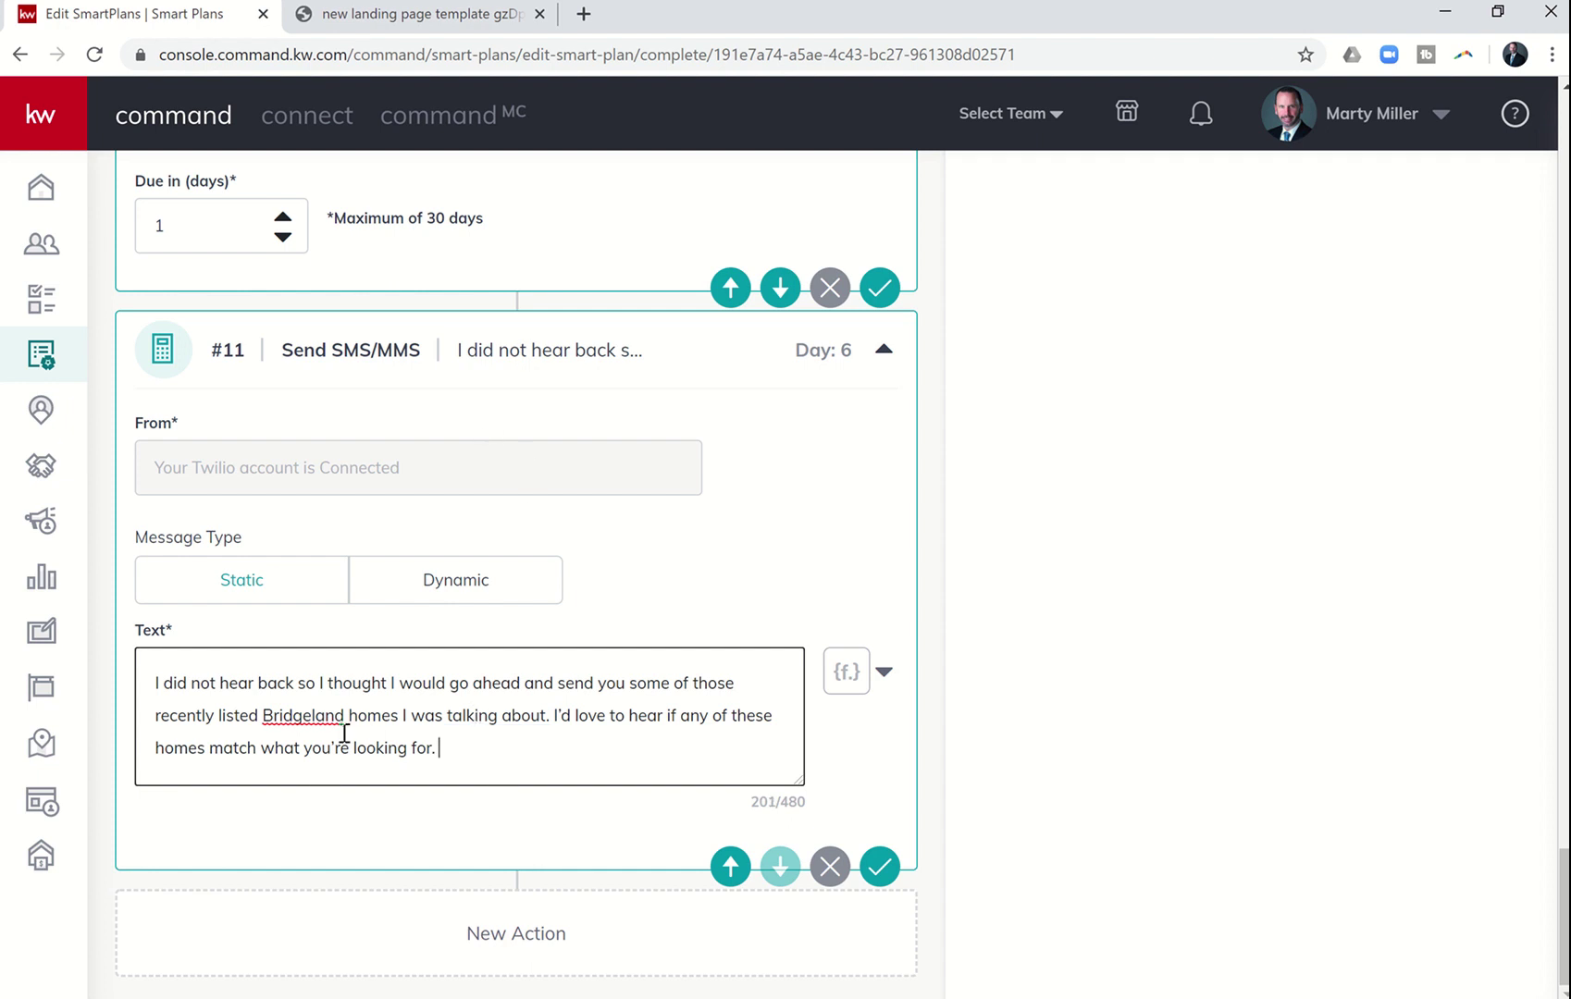
- In a new tab on martymiller.kw.com, search homes in Bridgeland, Cypress, TX
{"action": "left_click", "coordinate": [583, 14]}
{"action": "type", "text": "martymiller"}
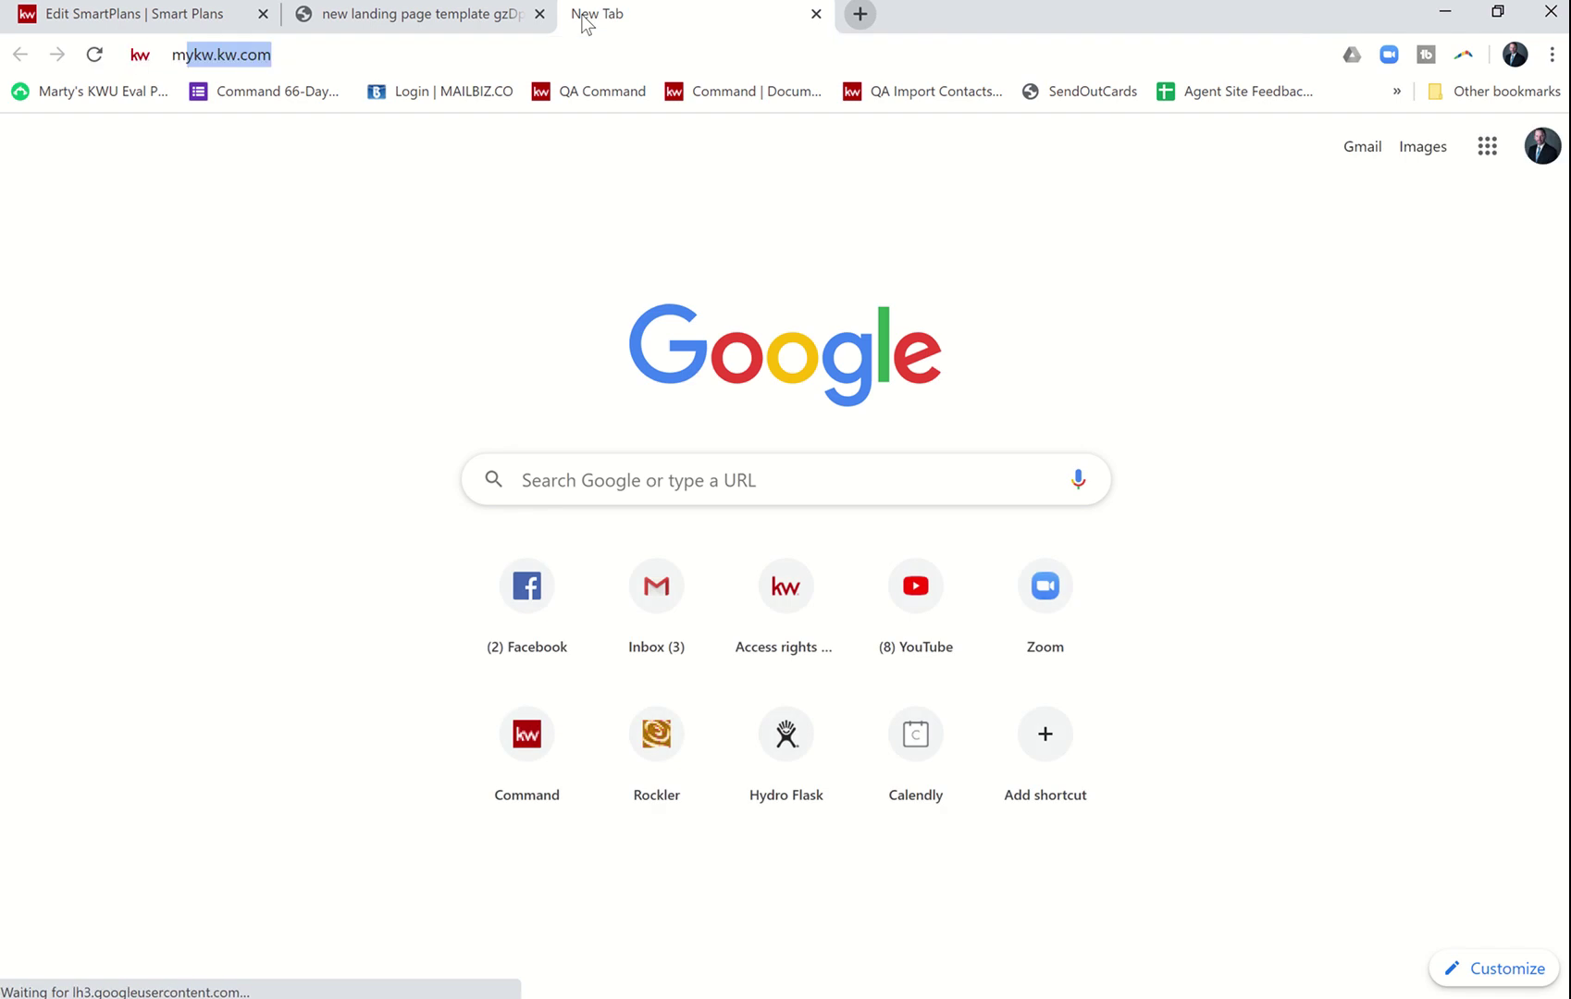
{"action": "type", "text": ".kw.c"}
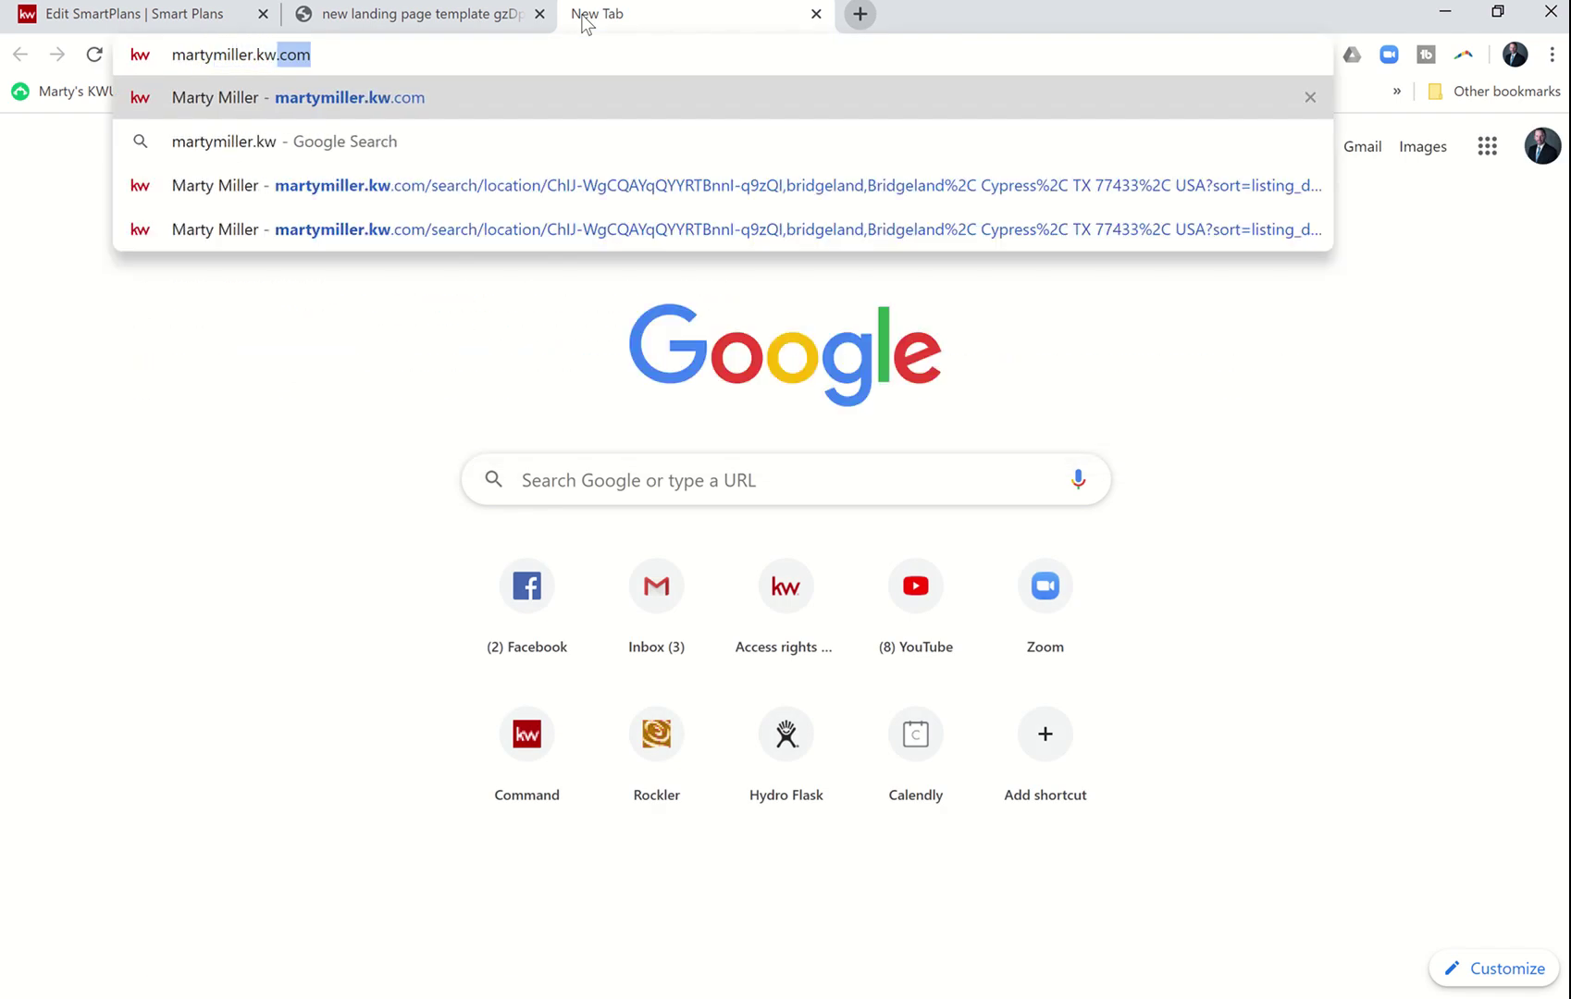
{"action": "key", "text": "Return"}
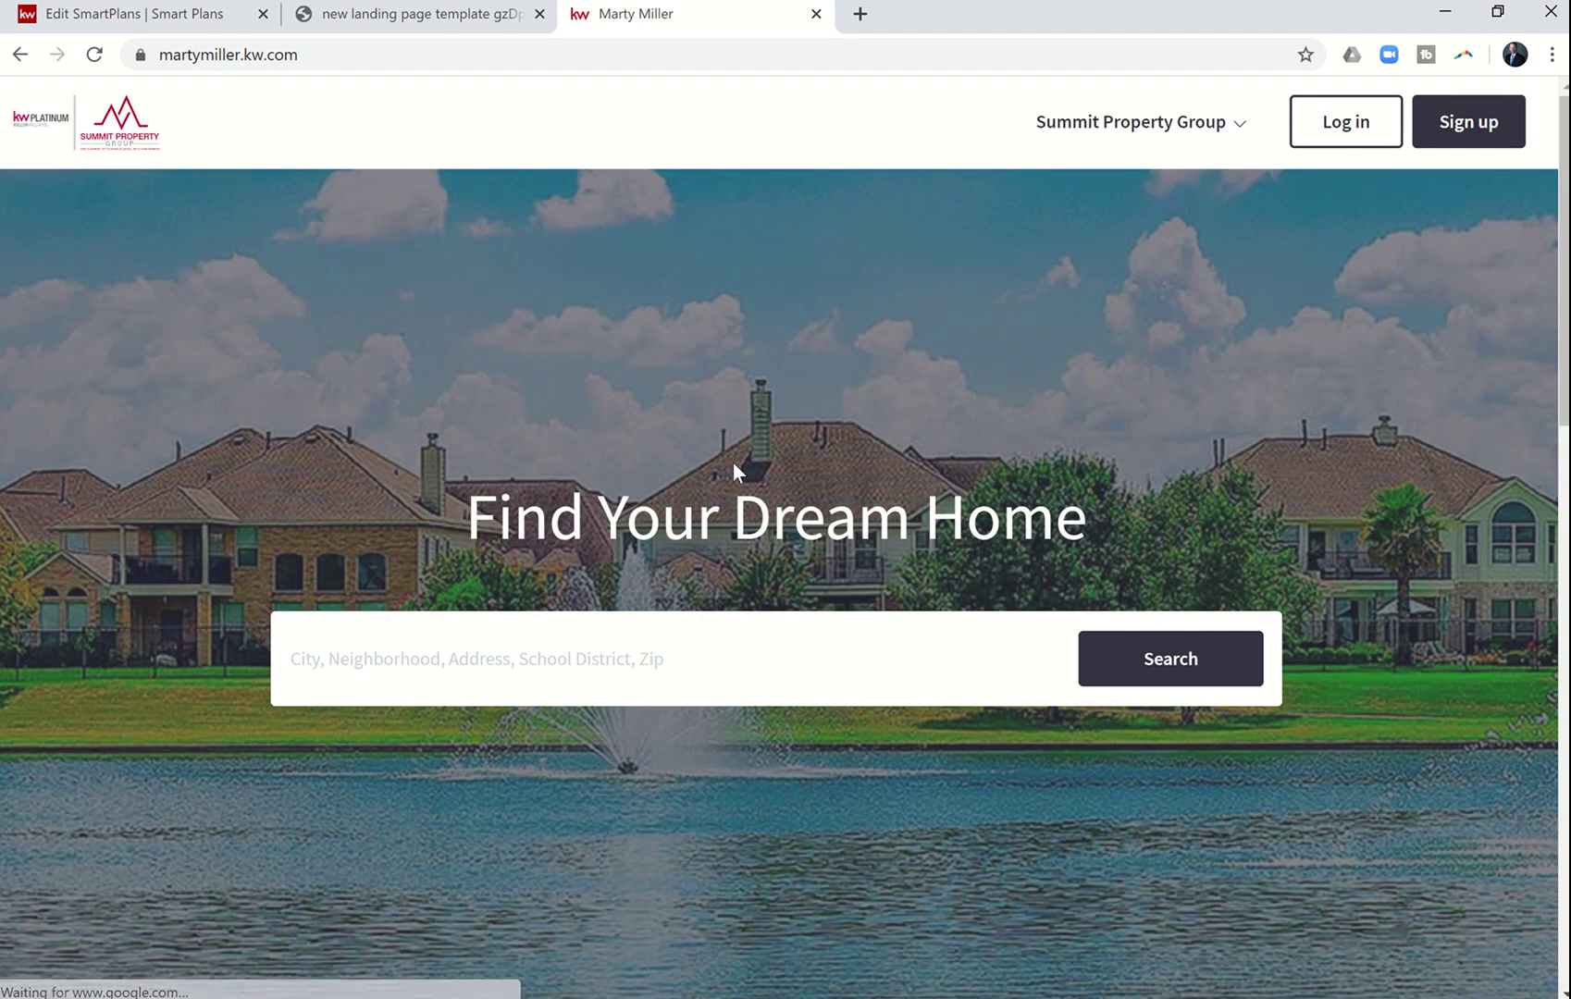
{"action": "left_click", "coordinate": [591, 666]}
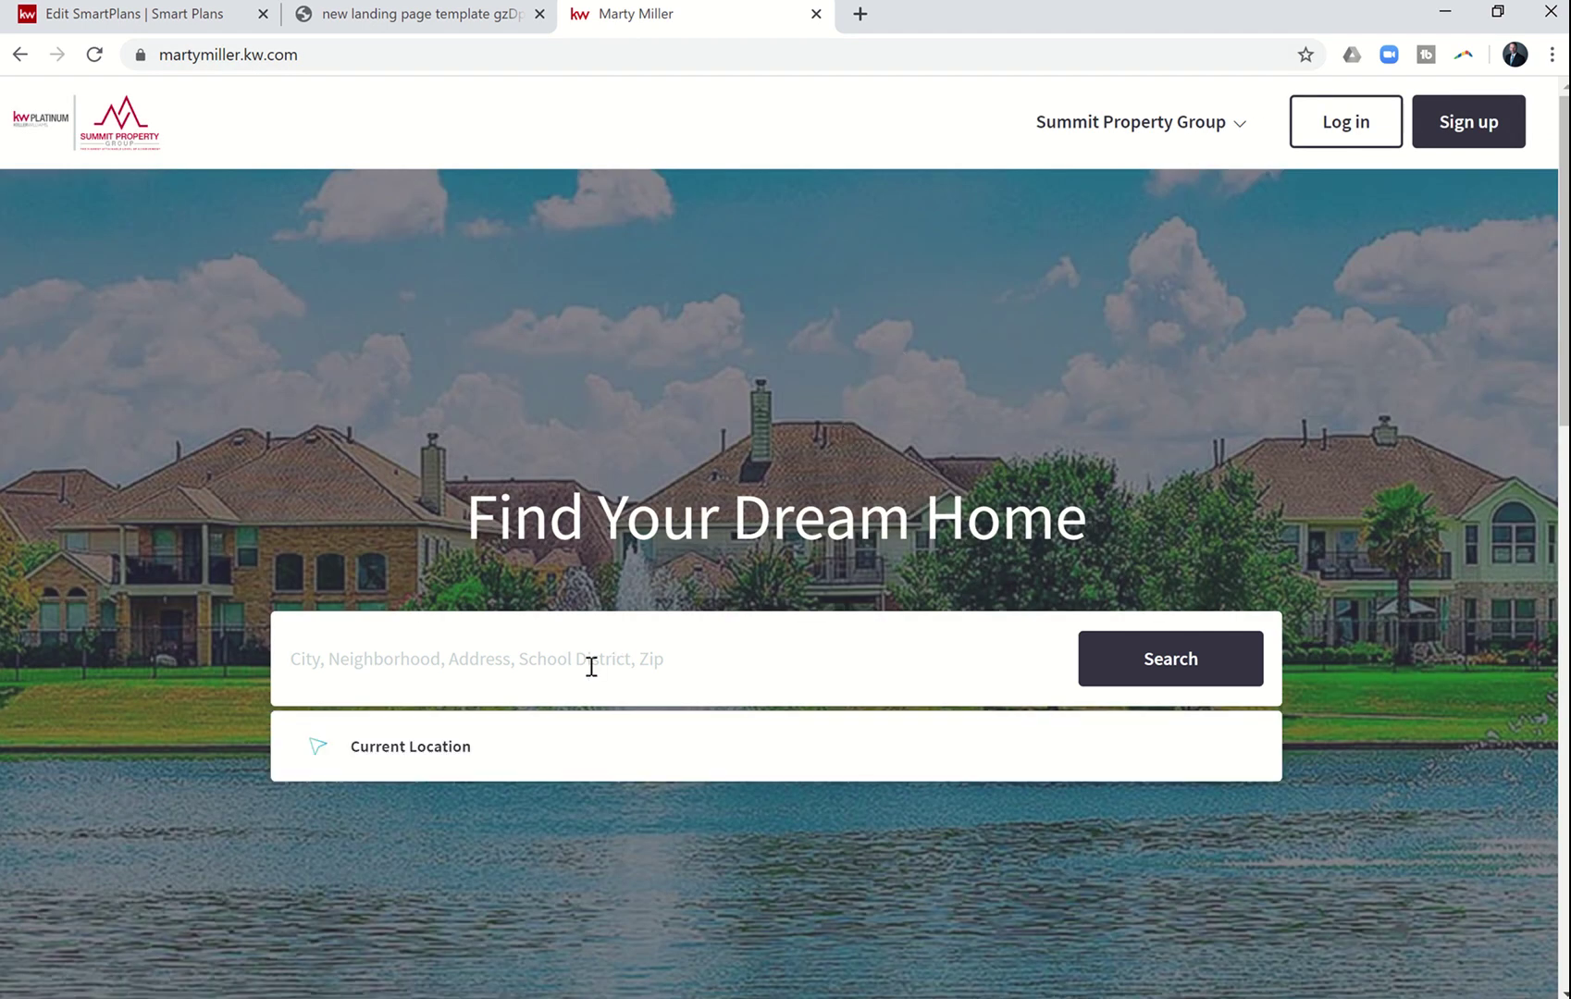
{"action": "type", "text": "Bridgeland"}
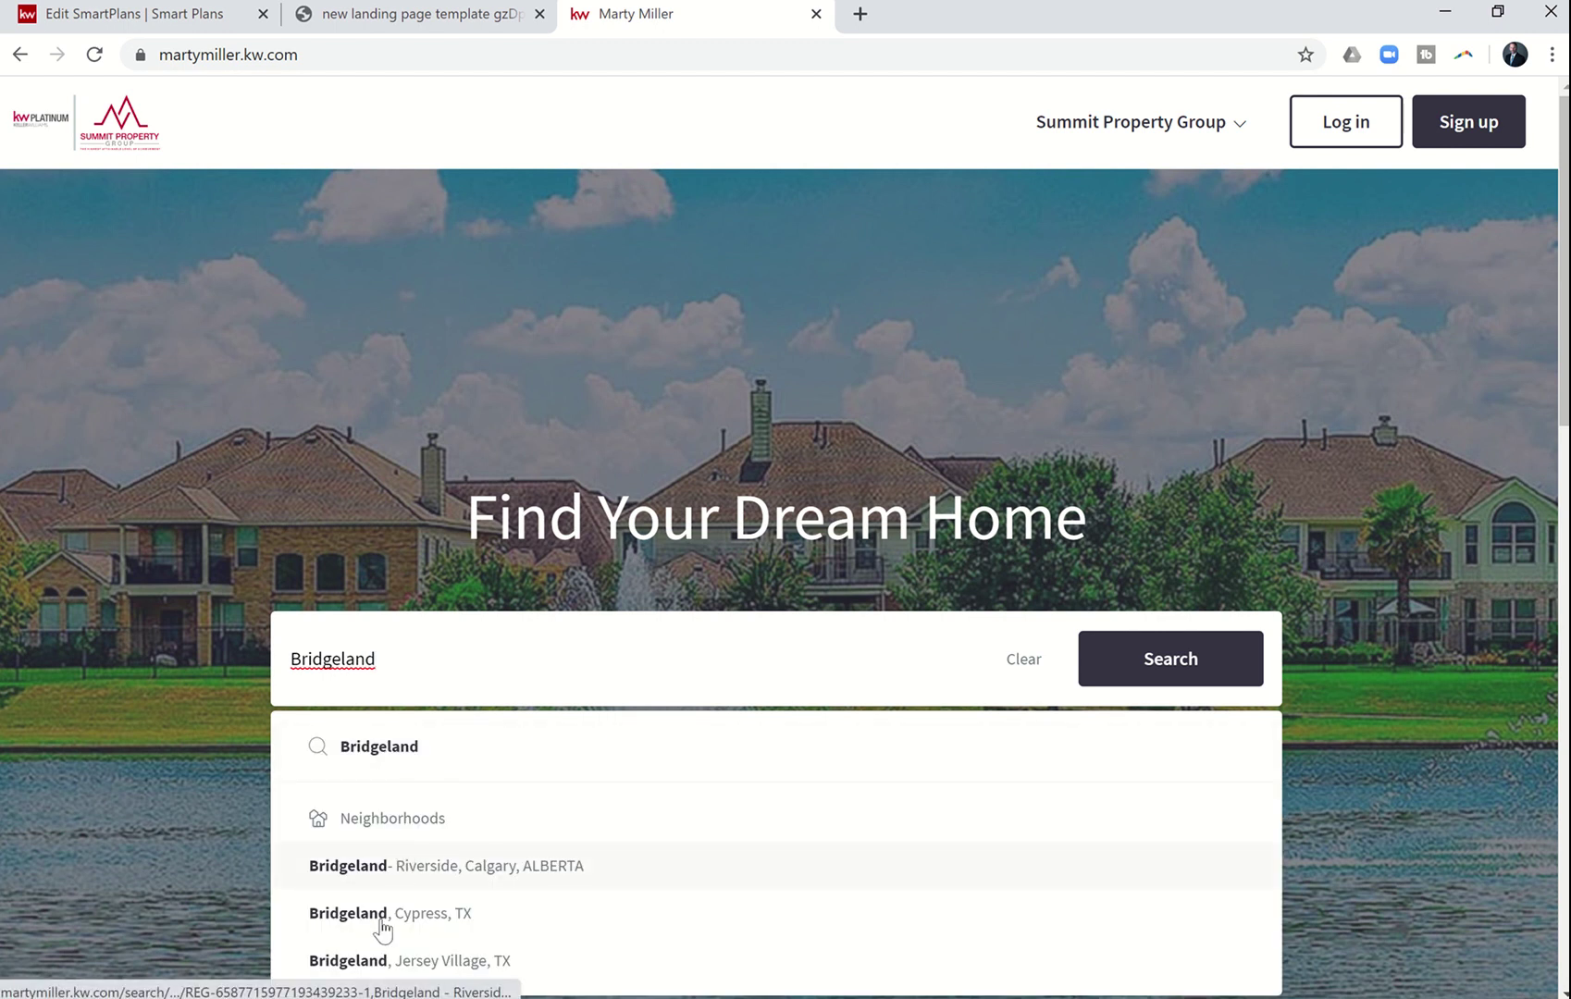
{"action": "left_click", "coordinate": [397, 916]}
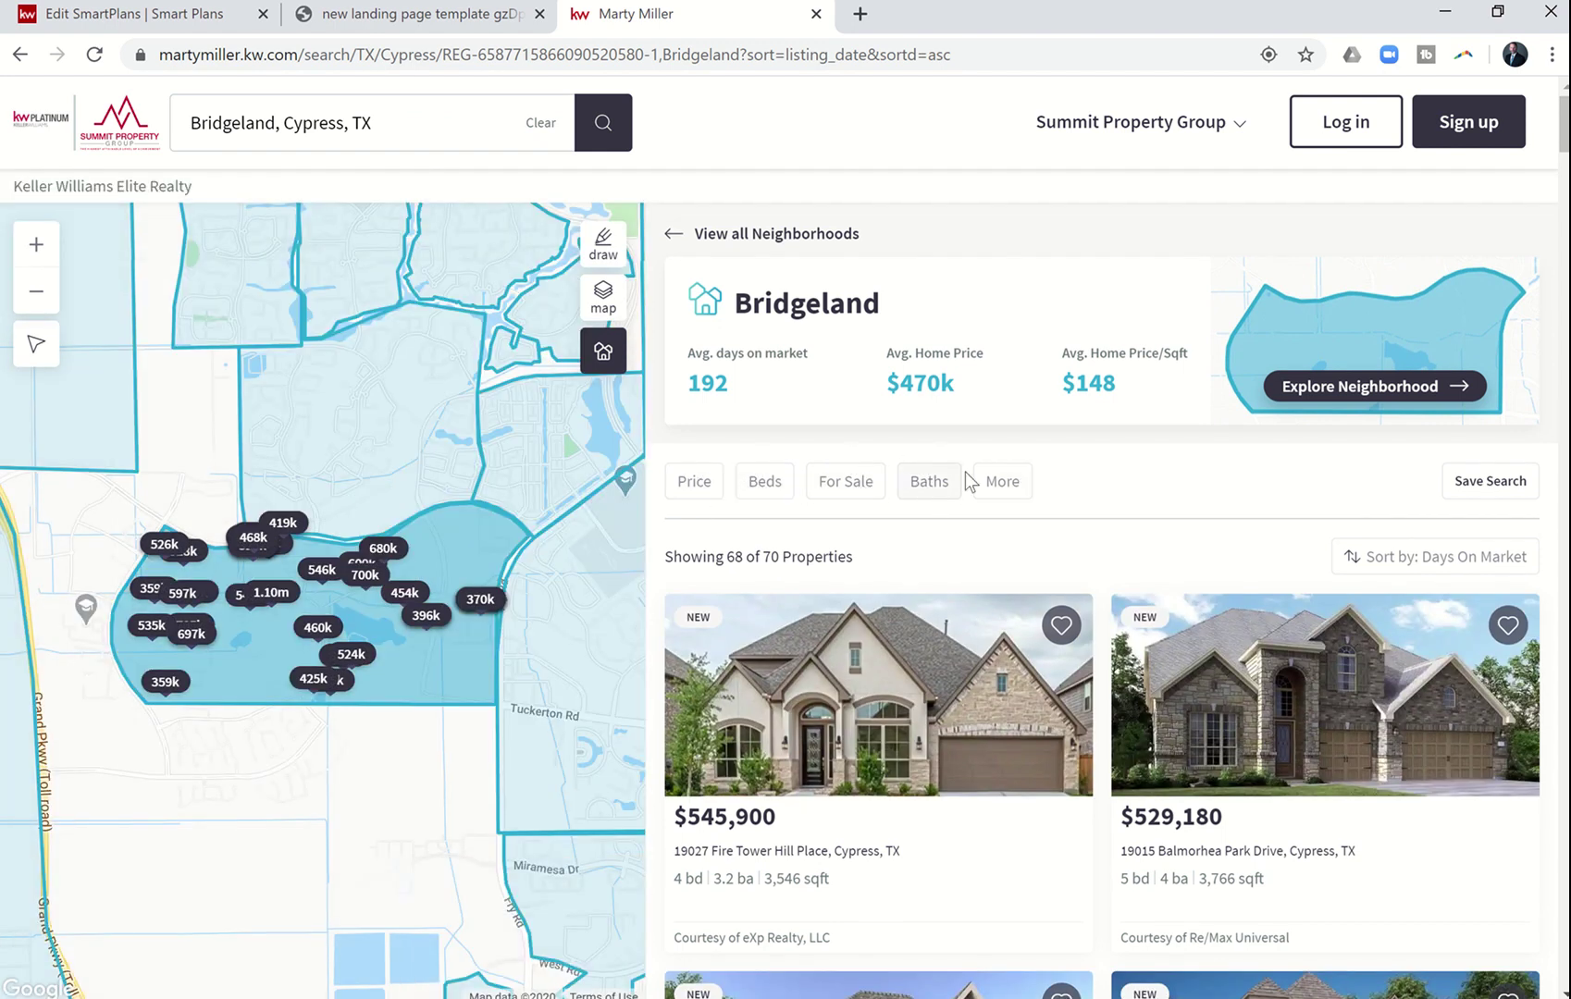
- Keep the listings sorted by days on market and select the results page URL
{"action": "left_click", "coordinate": [1401, 558]}
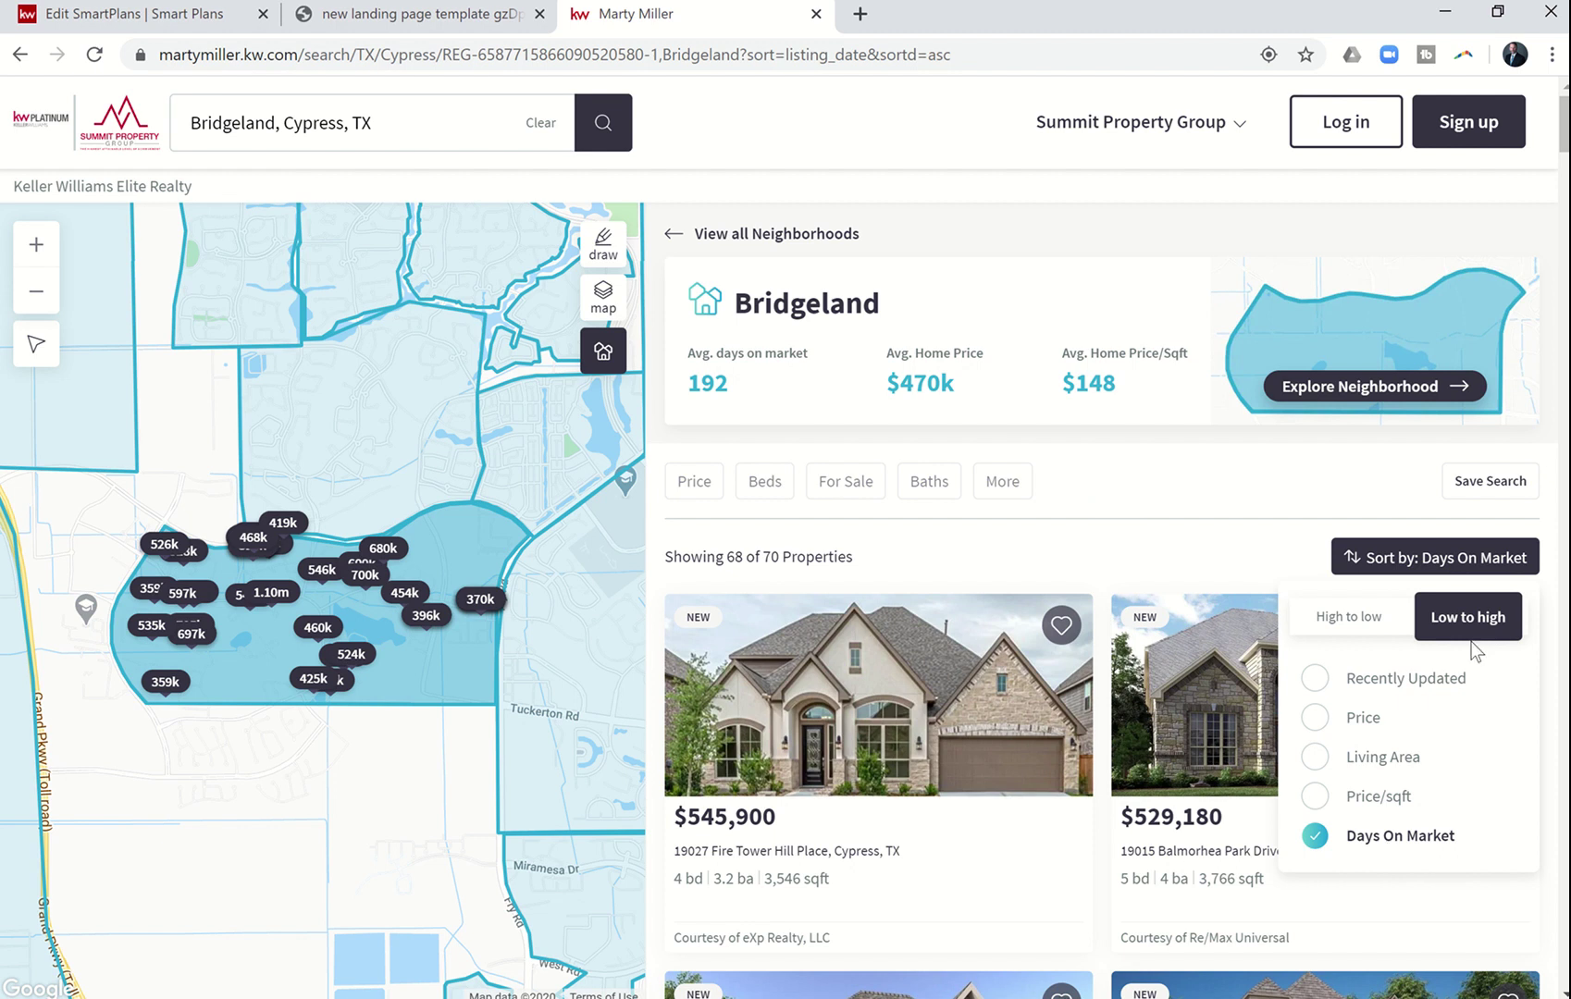
{"action": "left_click", "coordinate": [1196, 482]}
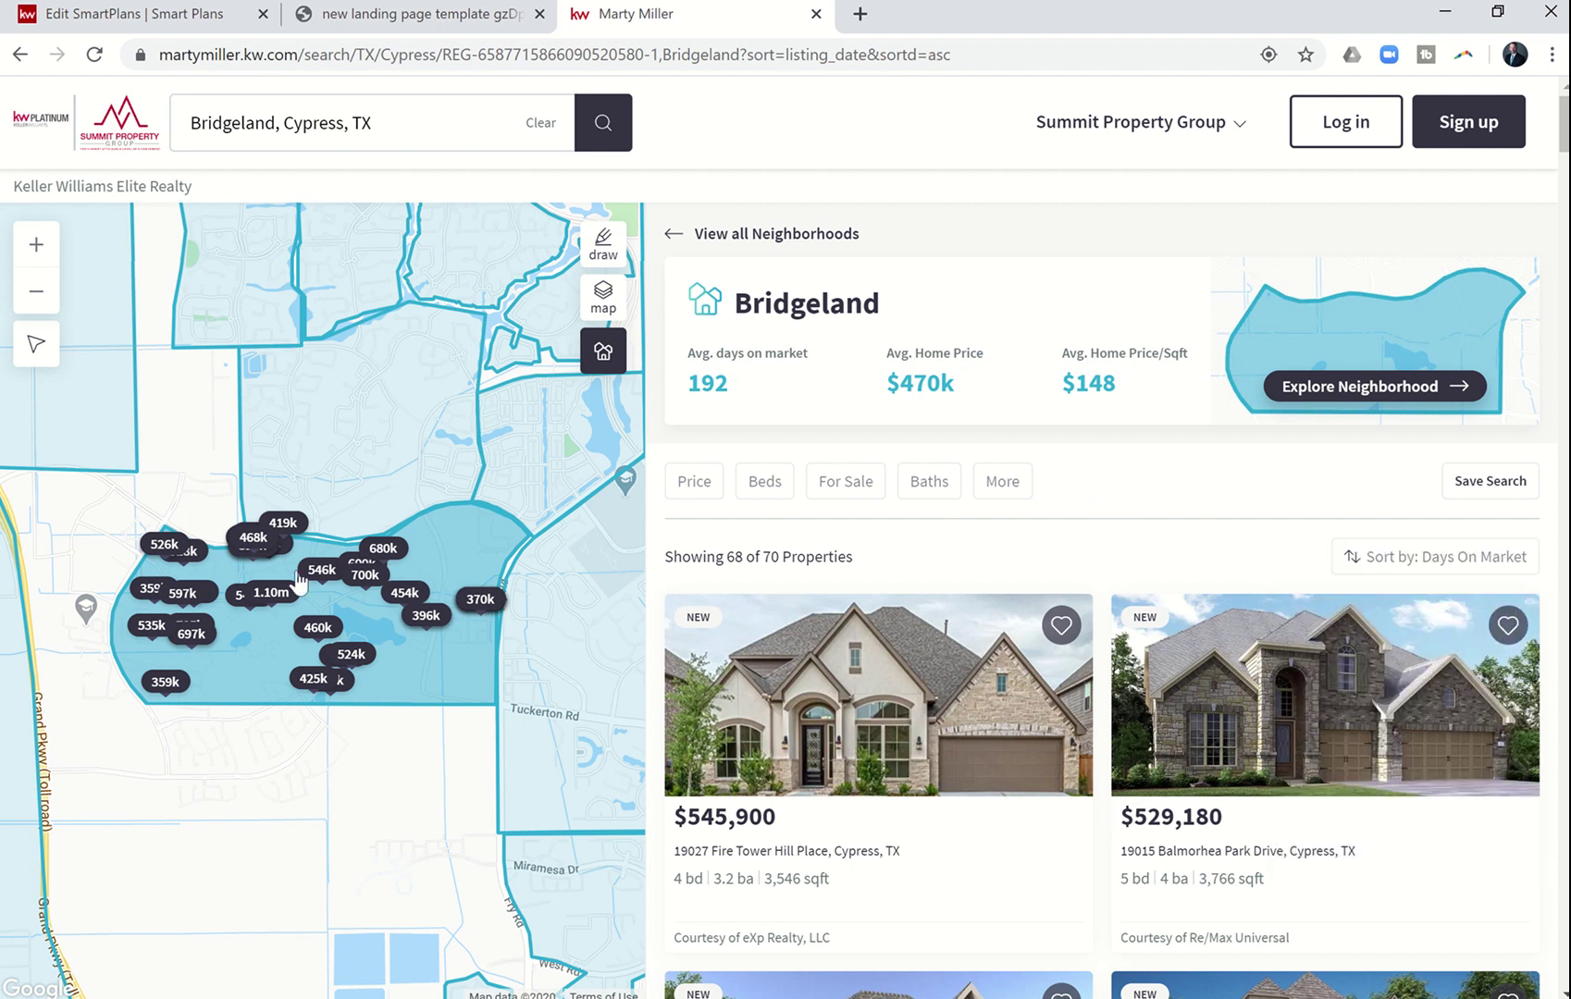
{"action": "left_click", "coordinate": [318, 627]}
{"action": "left_click", "coordinate": [329, 214]}
{"action": "left_click", "coordinate": [1439, 572]}
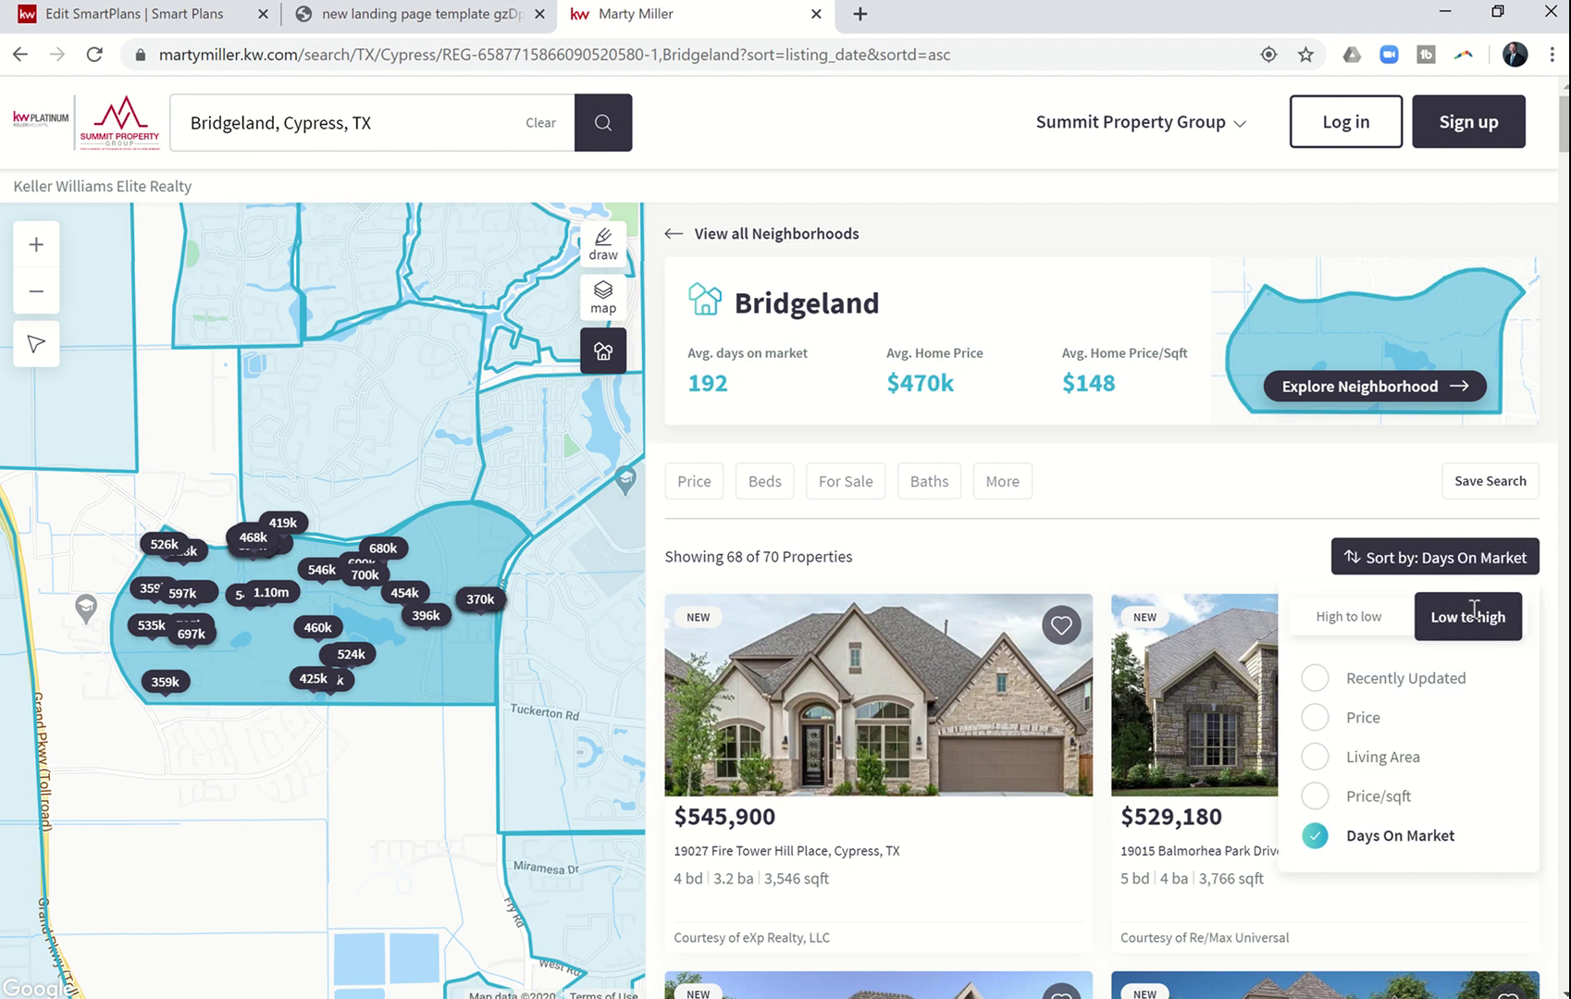
{"action": "left_click", "coordinate": [1213, 567]}
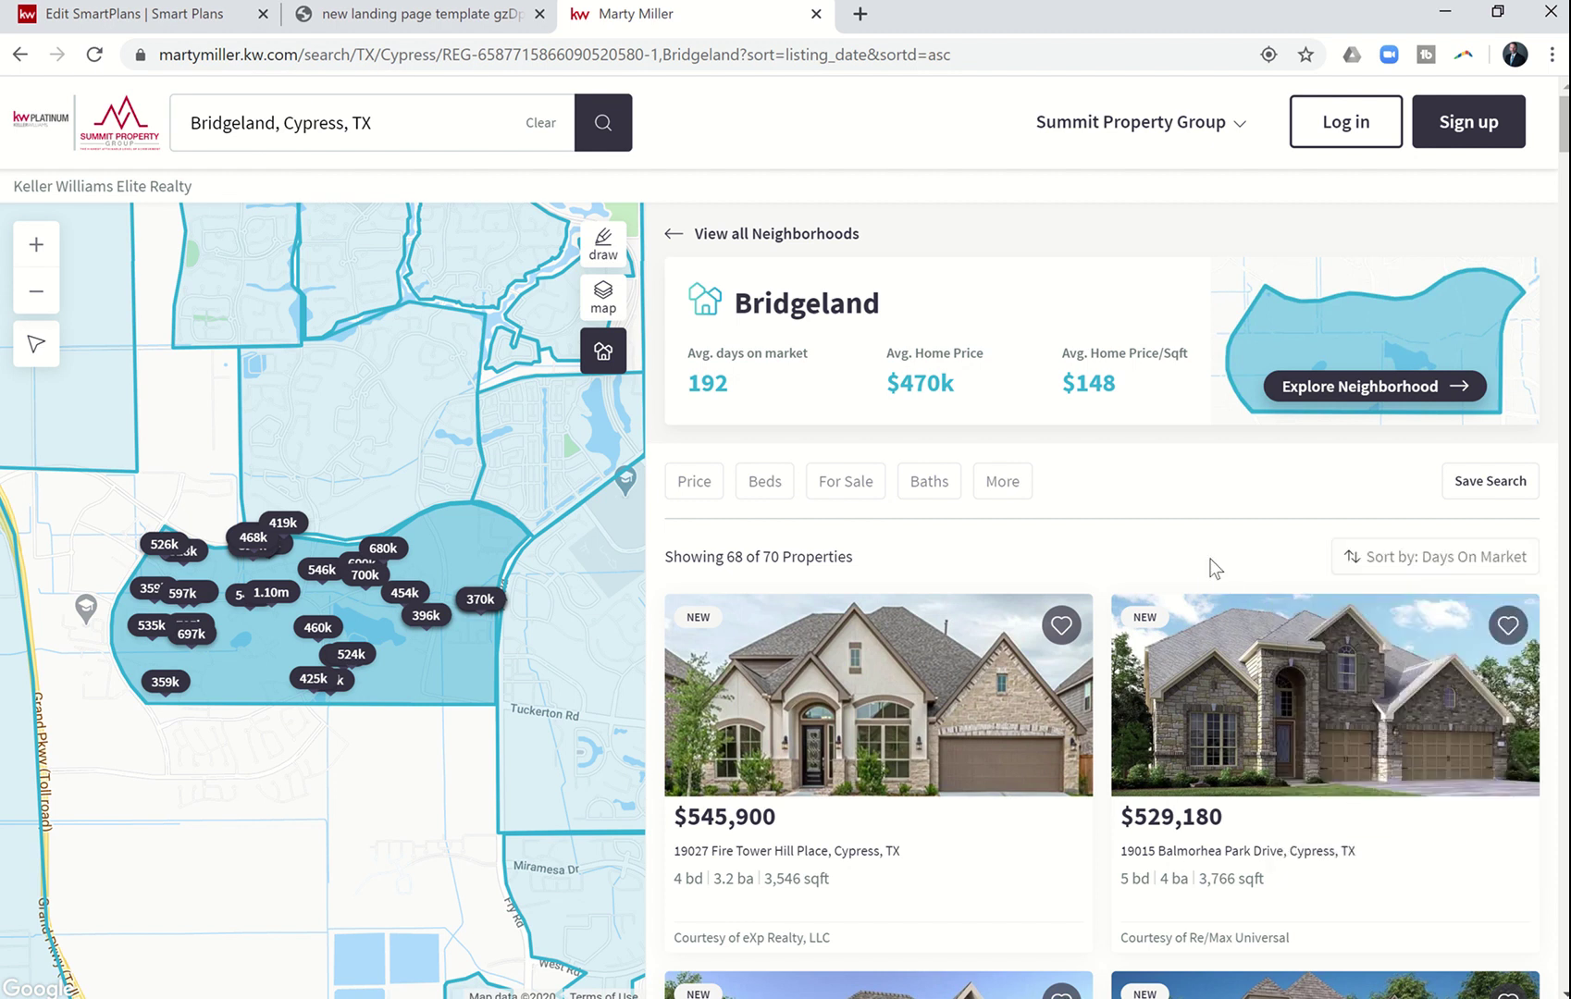
{"action": "left_click", "coordinate": [961, 54]}
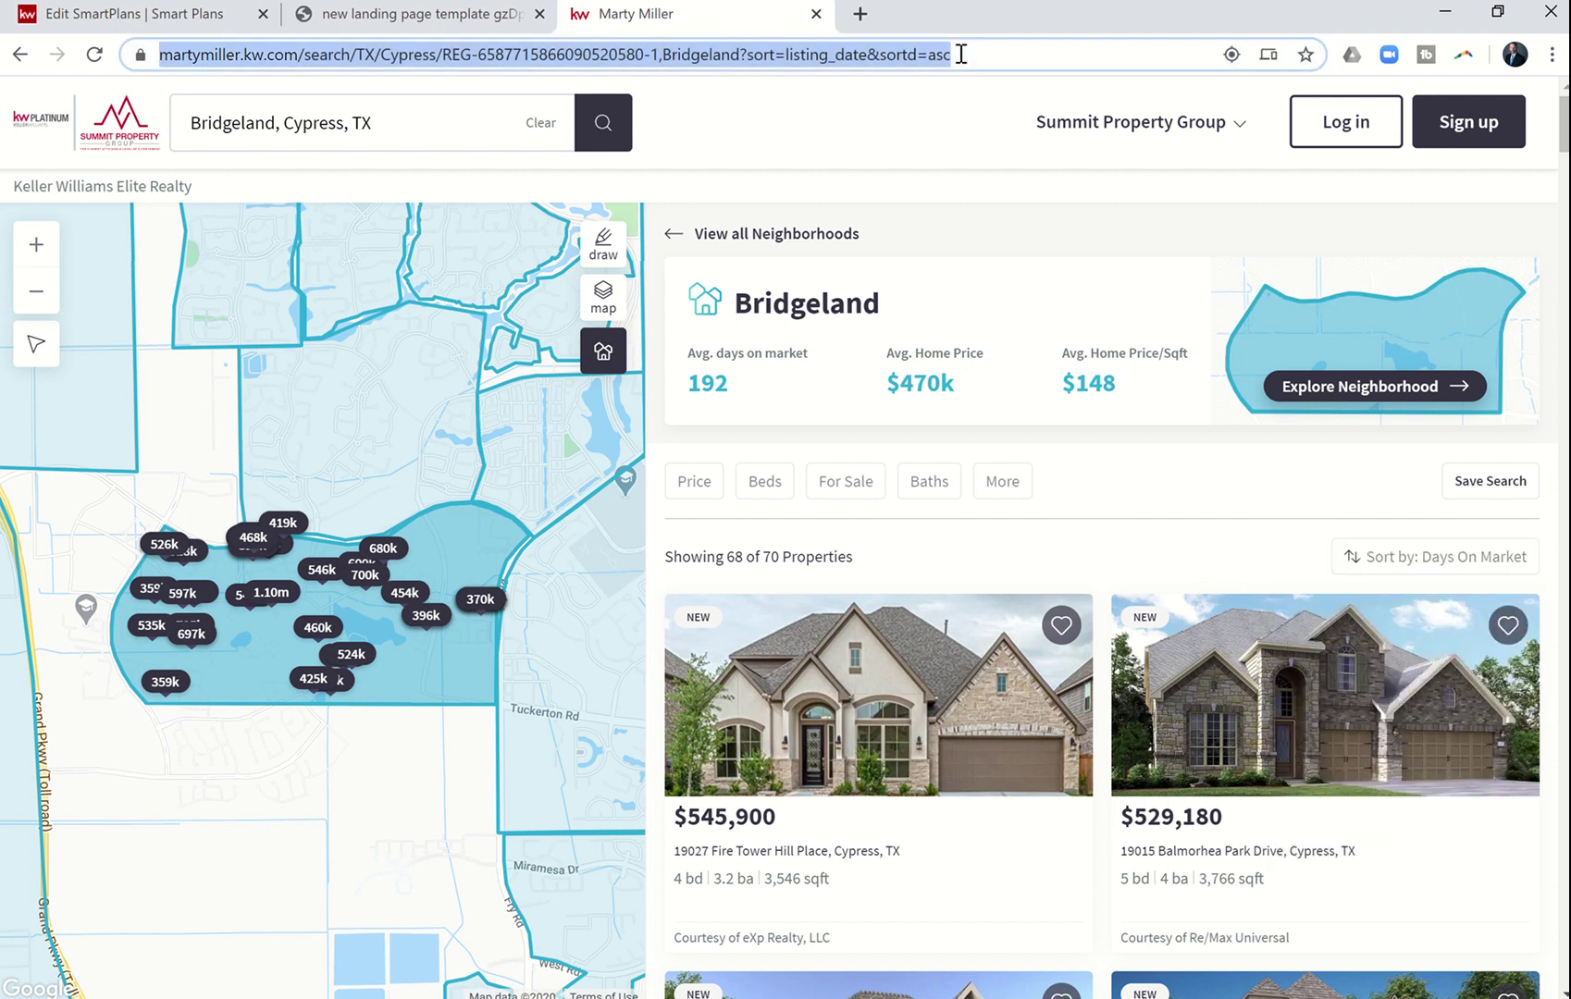
- Paste the Bridgeland search URL after 'looking for.' at the end of step #11's SMS
{"action": "left_click", "coordinate": [198, 21]}
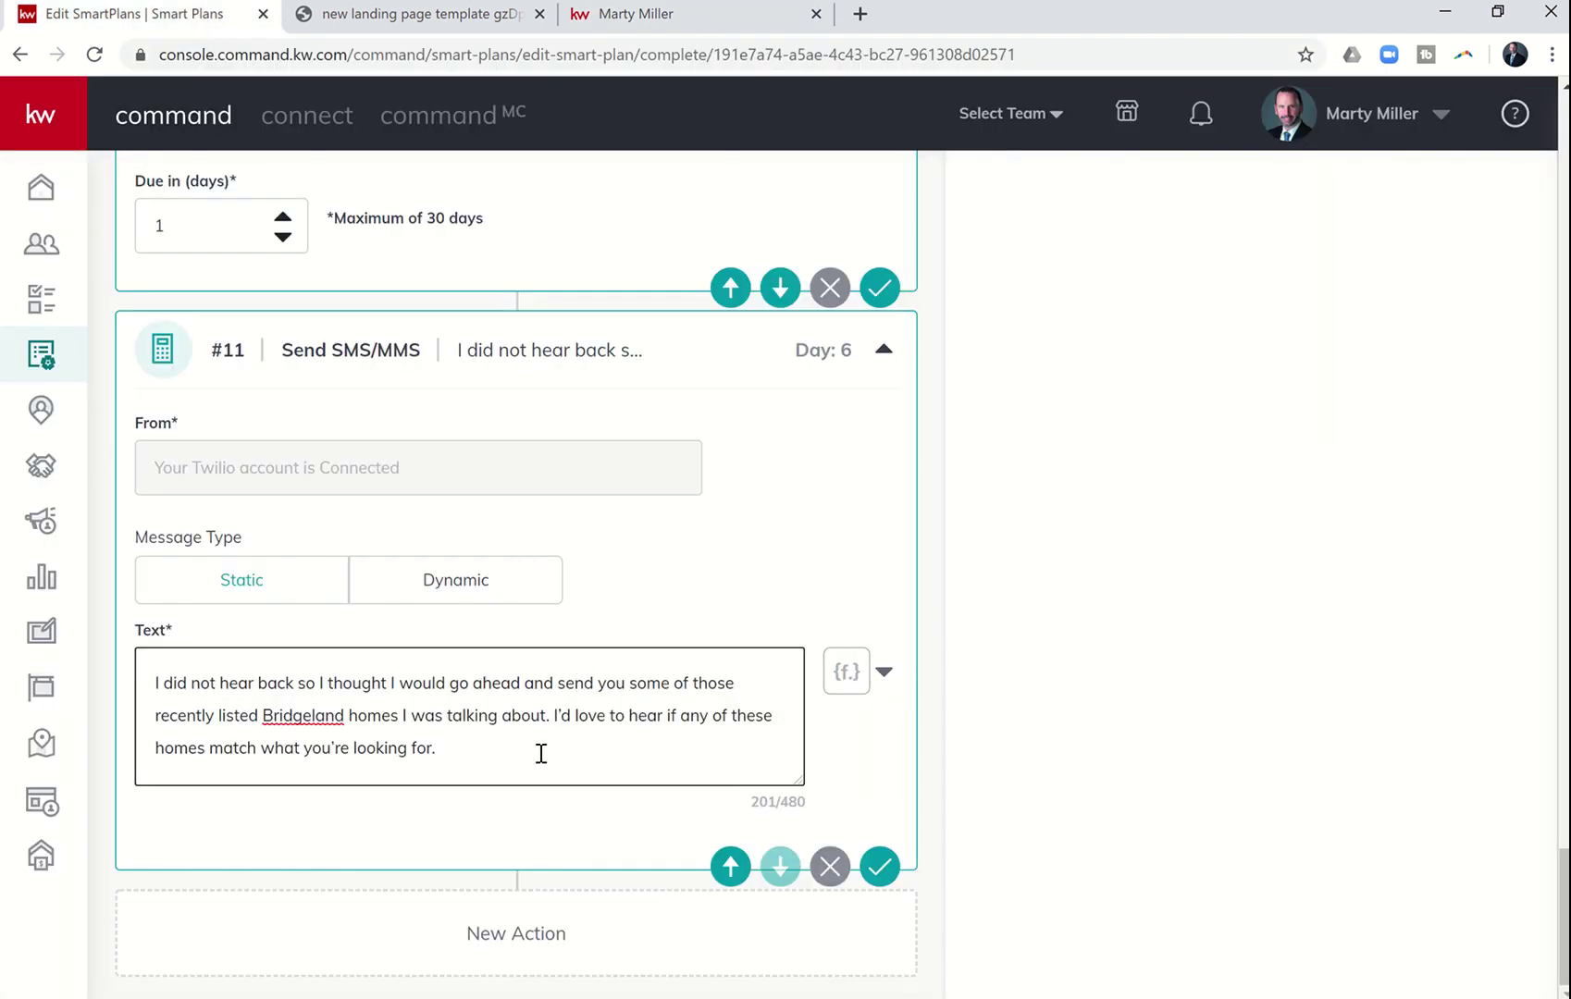
{"action": "key", "text": "ctrl+v"}
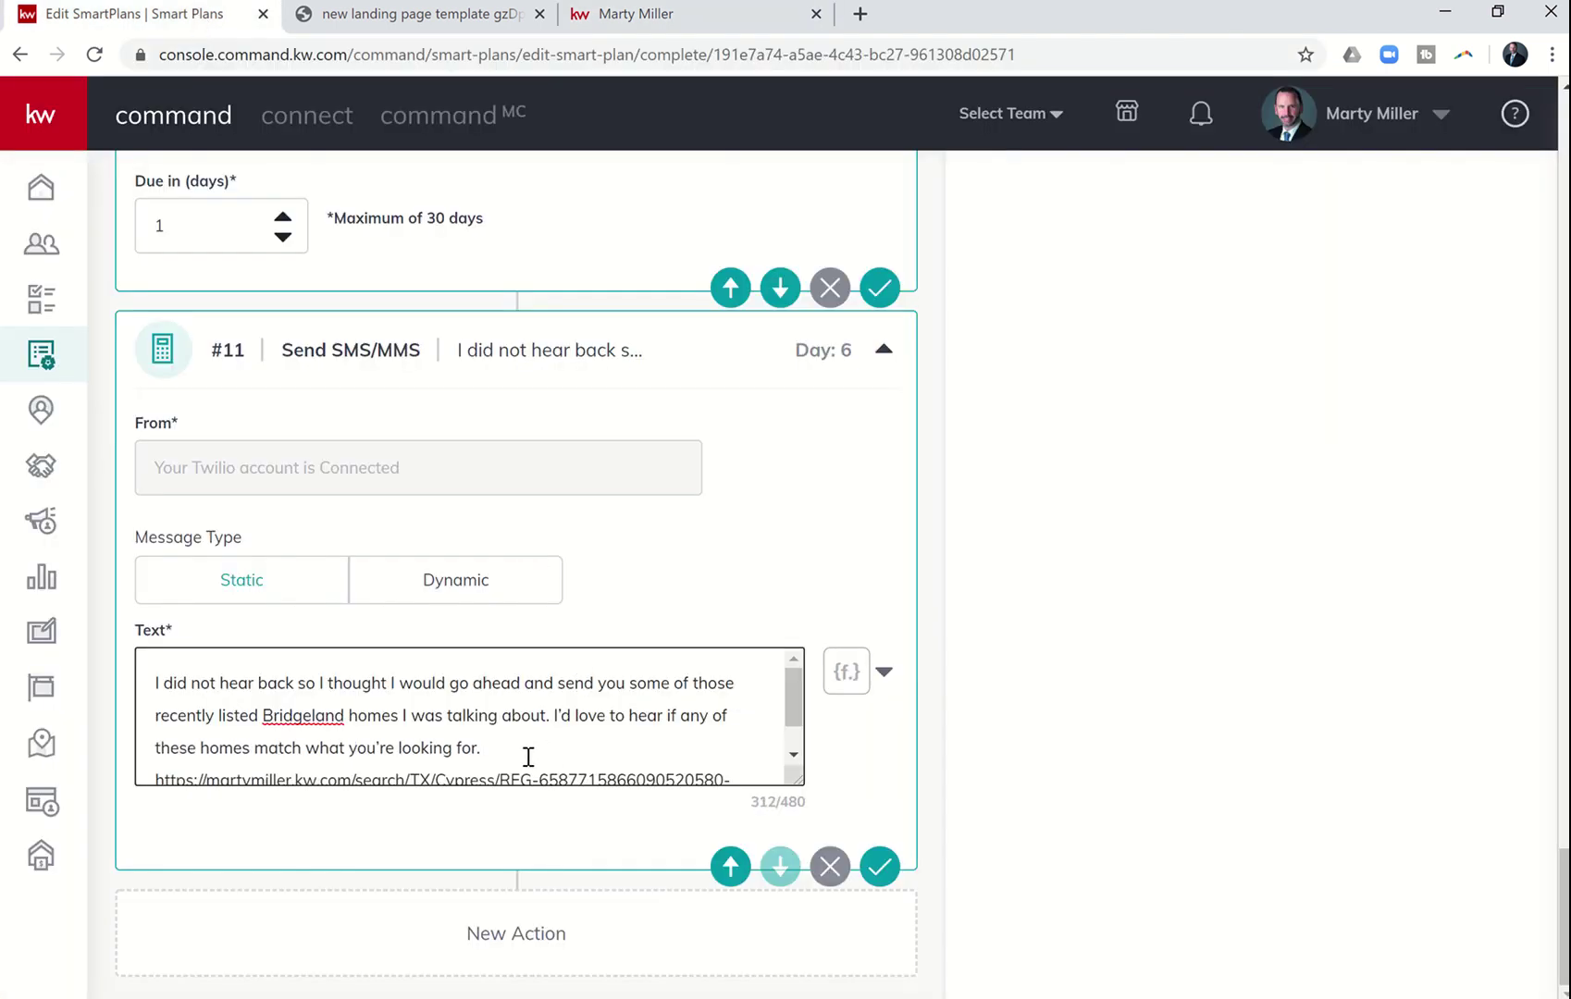
{"action": "scroll", "coordinate": [521, 755], "scroll_direction": "down", "scroll_amount": 2}
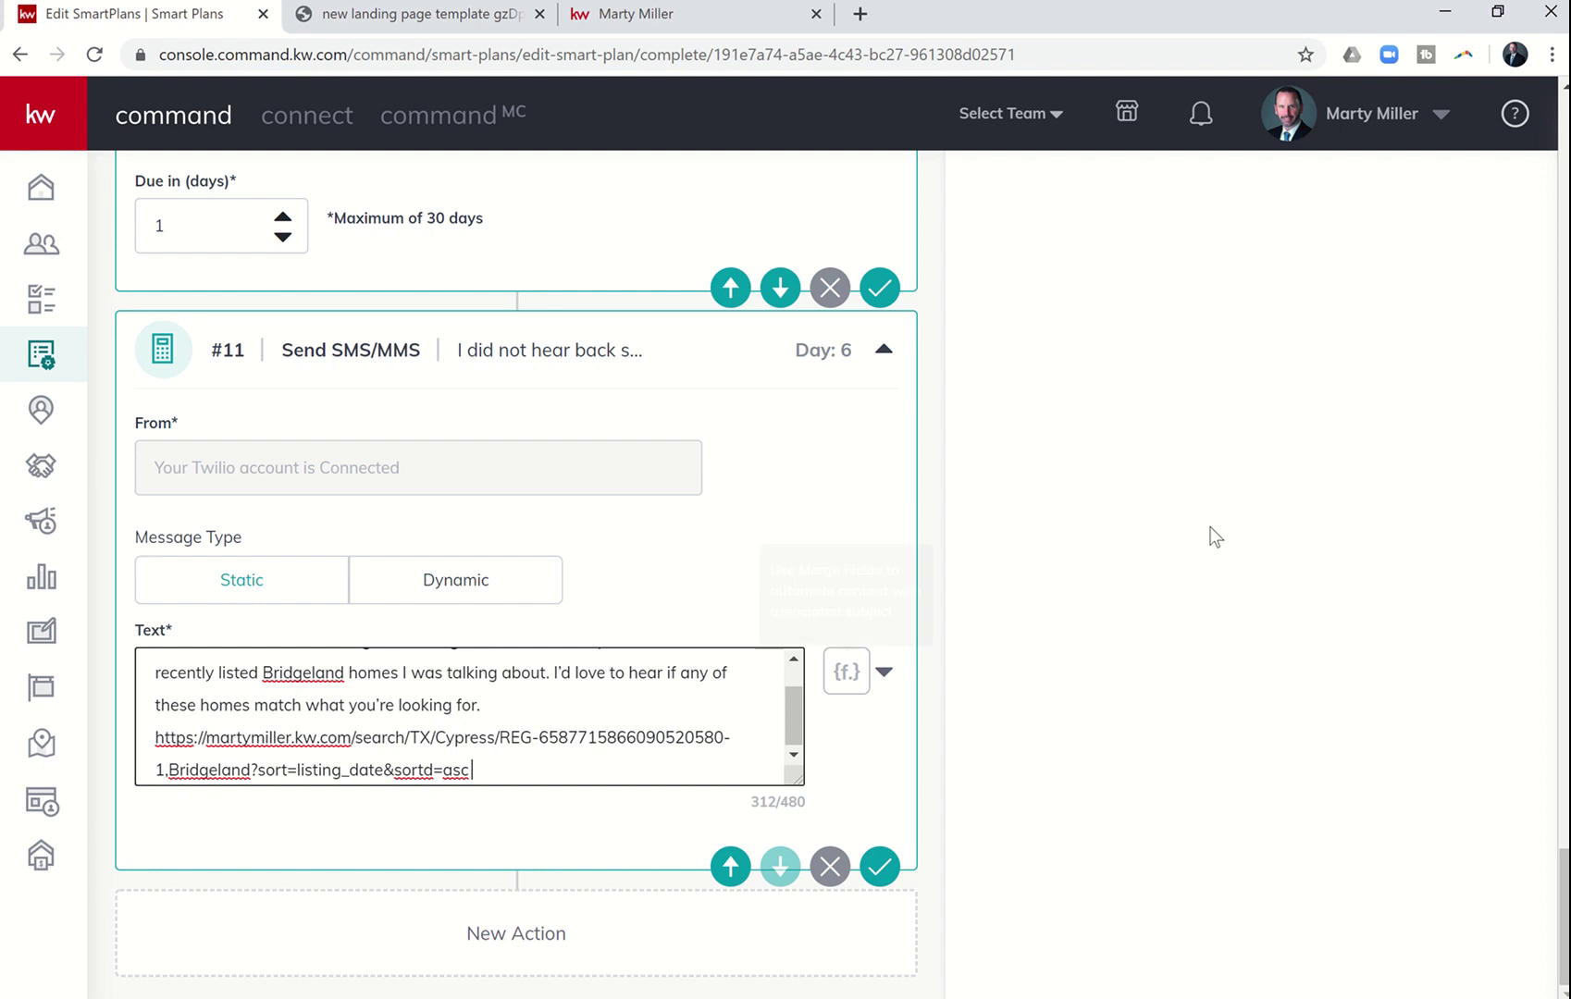
{"action": "scroll", "coordinate": [1211, 536], "scroll_direction": "up", "scroll_amount": 15}
{"action": "scroll", "coordinate": [1215, 536], "scroll_direction": "up", "scroll_amount": 15}
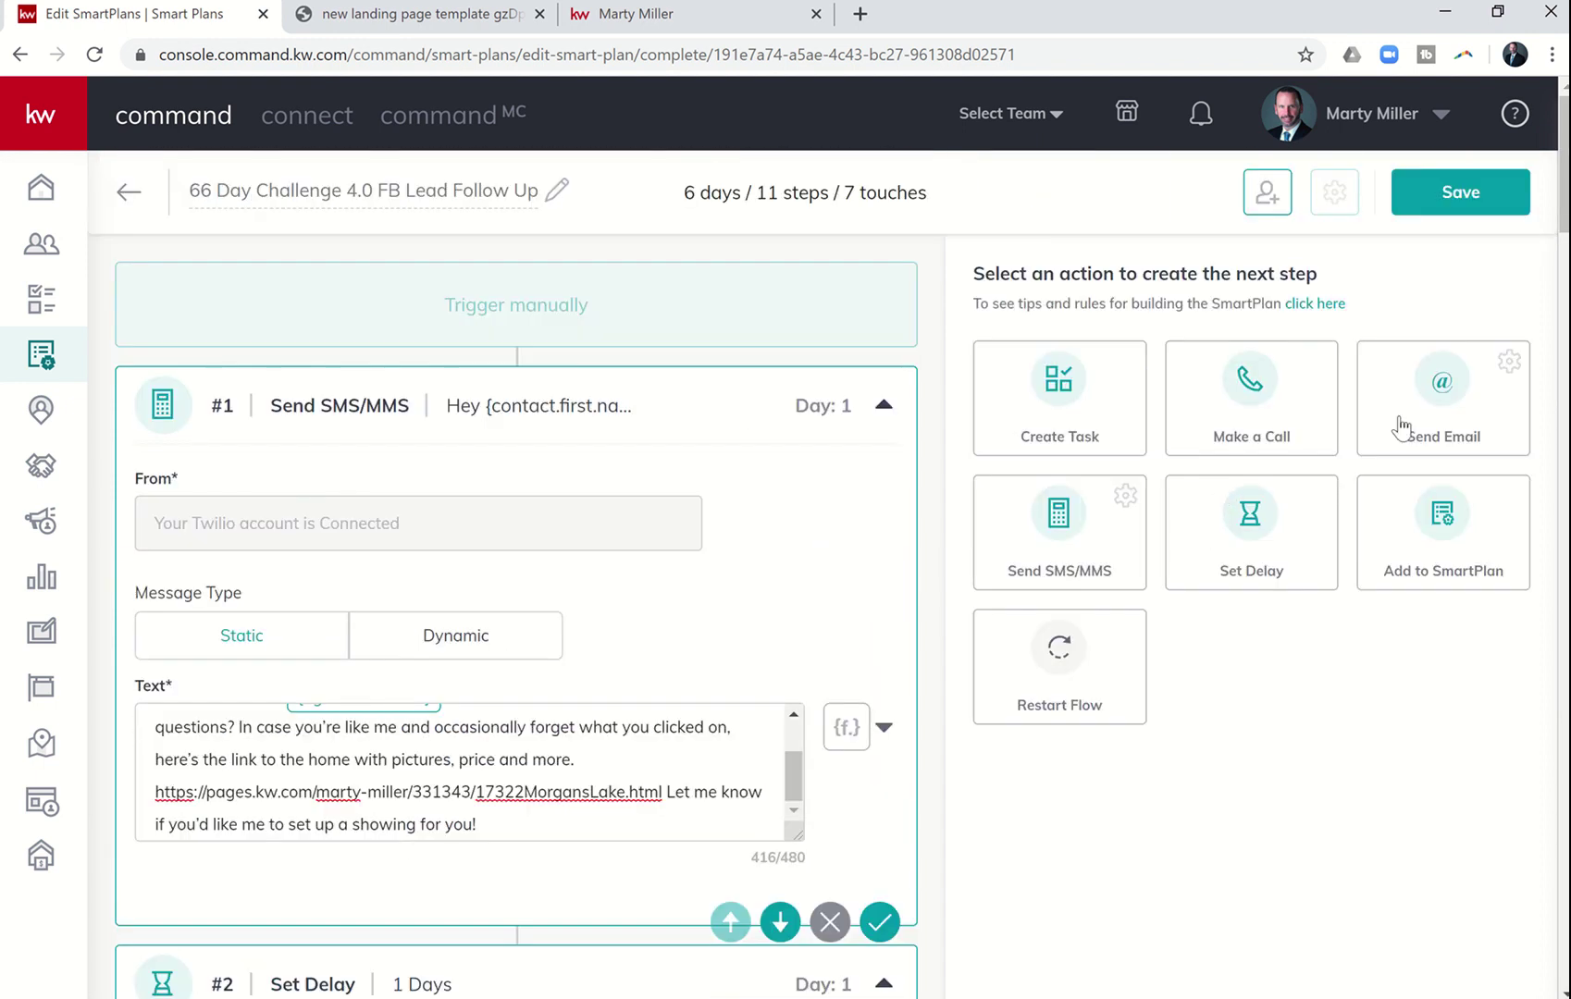
- Set the step #12 email subject to 'Recently Listed Homes in Bridgeland'
{"action": "scroll", "coordinate": [1300, 683], "scroll_direction": "down", "scroll_amount": 6}
{"action": "scroll", "coordinate": [1298, 676], "scroll_direction": "down", "scroll_amount": 20}
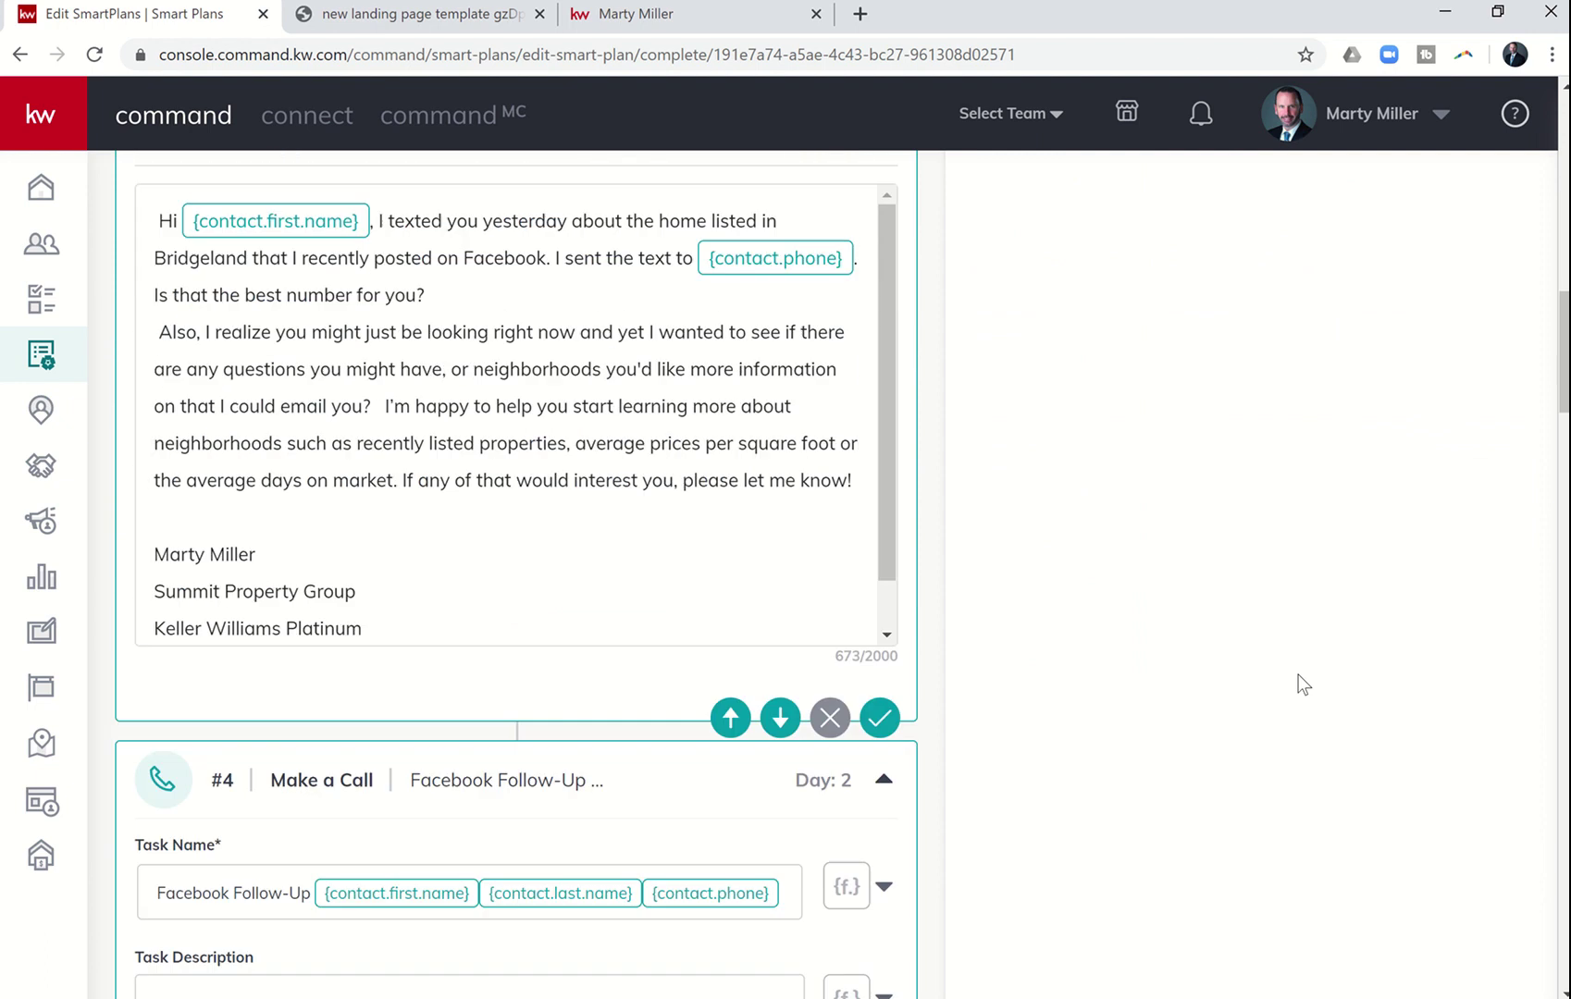
{"action": "scroll", "coordinate": [1298, 676], "scroll_direction": "down", "scroll_amount": 20}
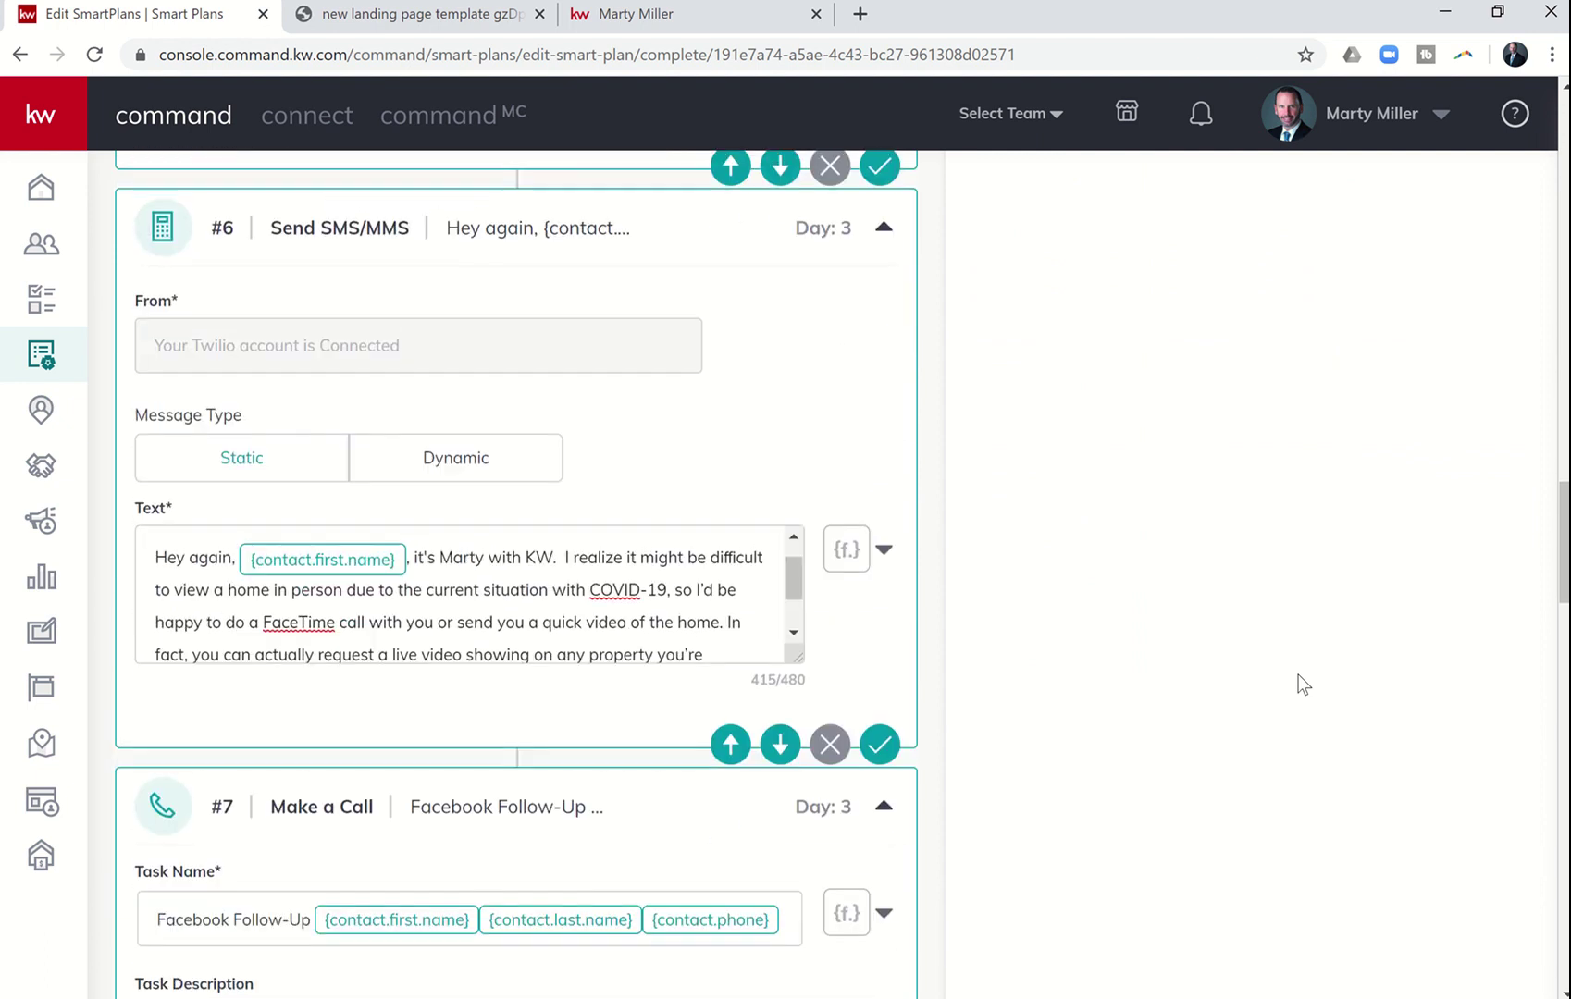
{"action": "scroll", "coordinate": [1299, 685], "scroll_direction": "down", "scroll_amount": 12}
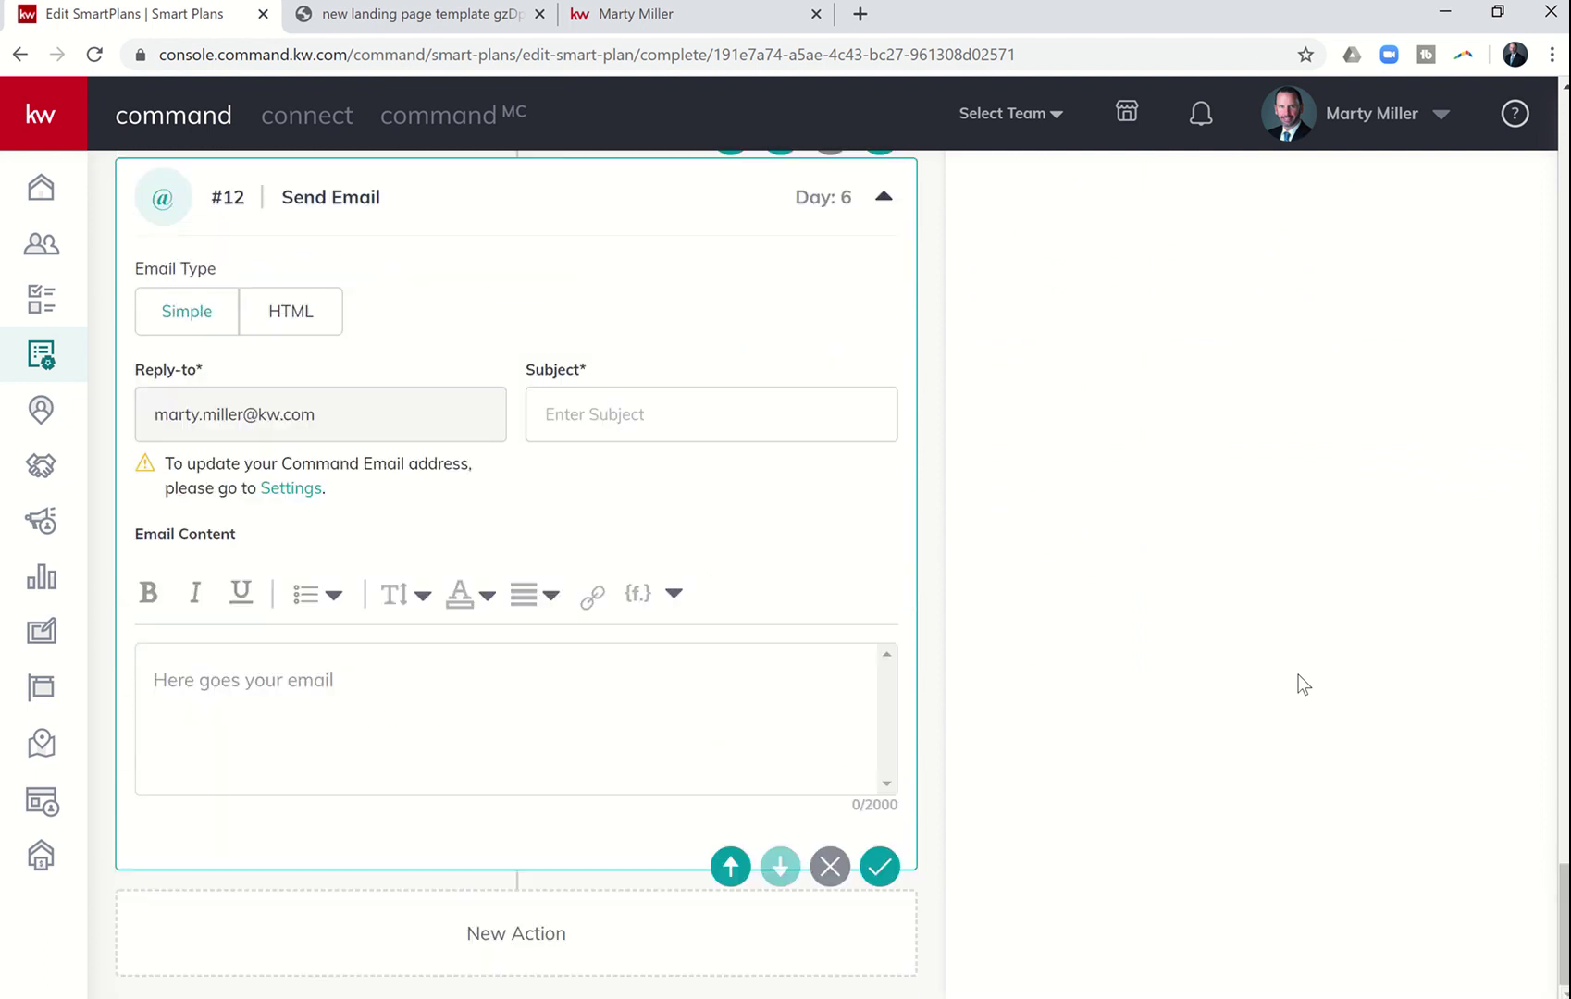
{"action": "left_click", "coordinate": [637, 428]}
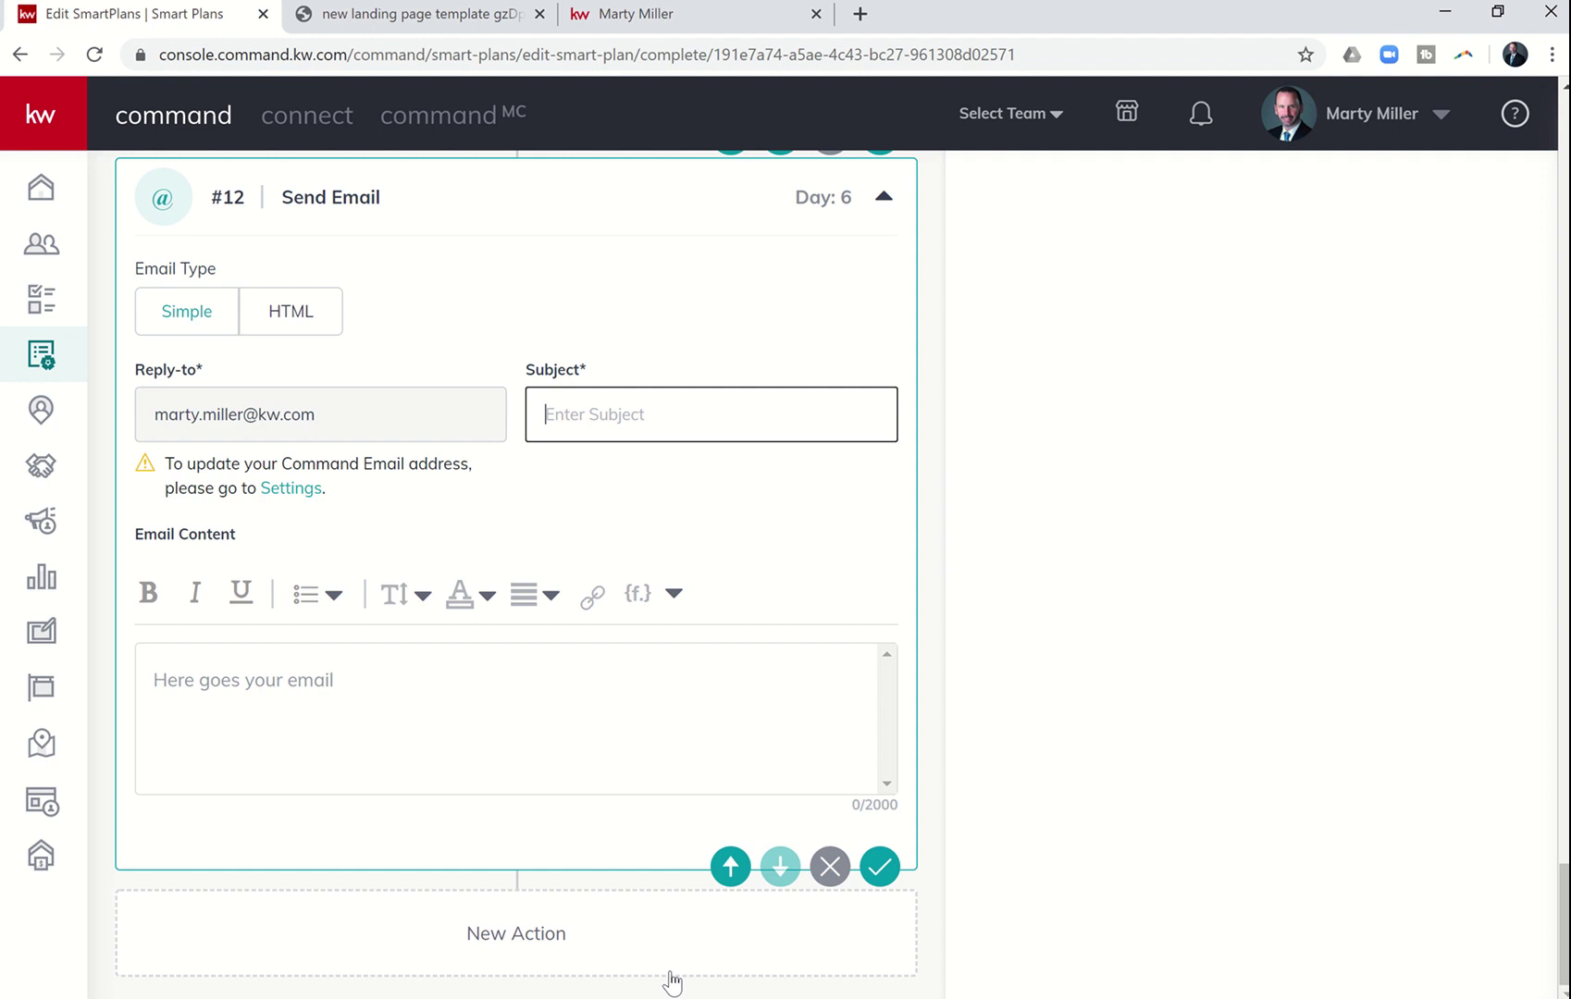
{"action": "type", "text": "Rec"}
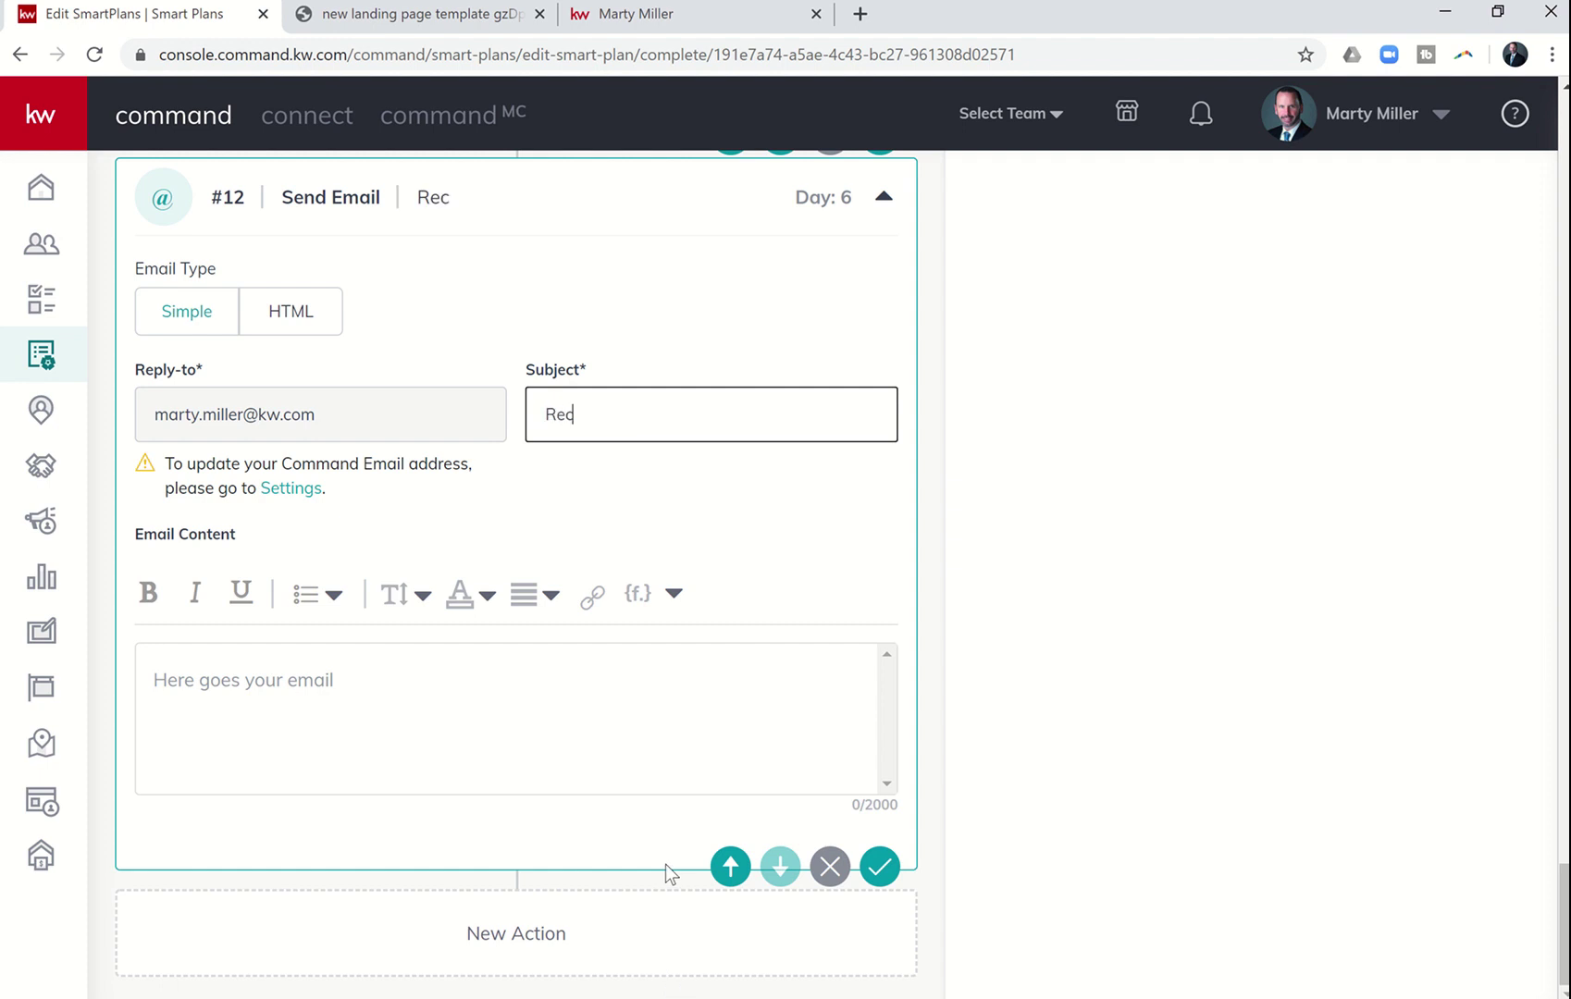
{"action": "type", "text": "ently Listed Homes in Br"}
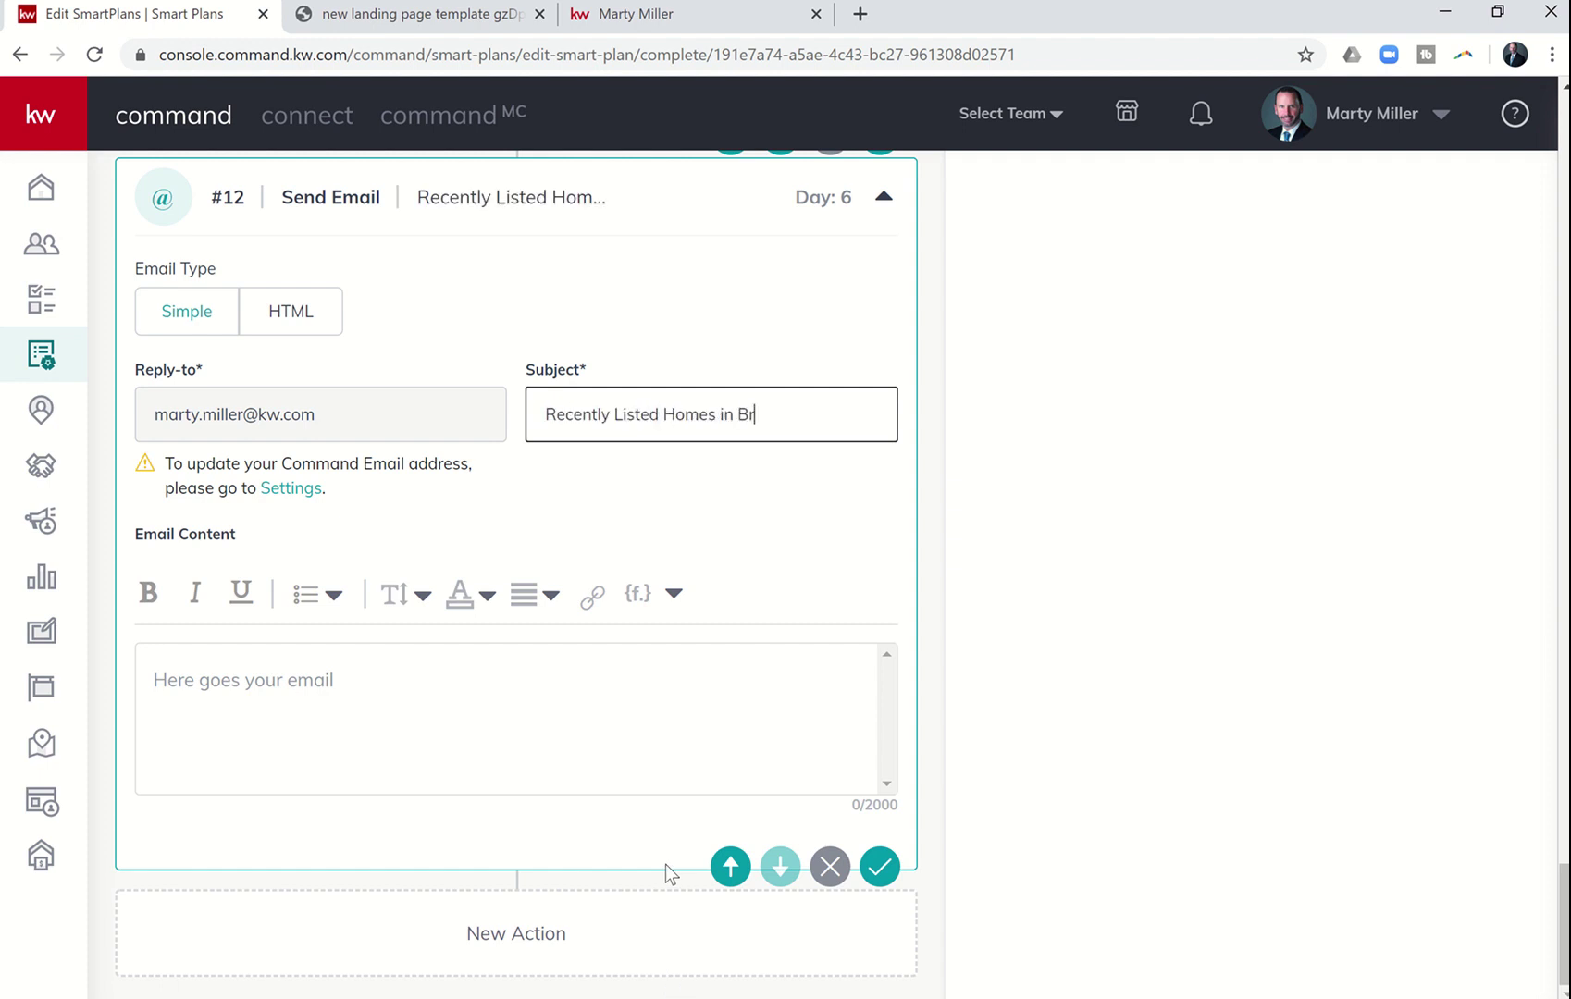
{"action": "type", "text": "idgeland"}
- Copy step #11's SMS text with its link into the step #12 email body
{"action": "left_click", "coordinate": [374, 712]}
{"action": "scroll", "coordinate": [374, 713], "scroll_direction": "up", "scroll_amount": 7}
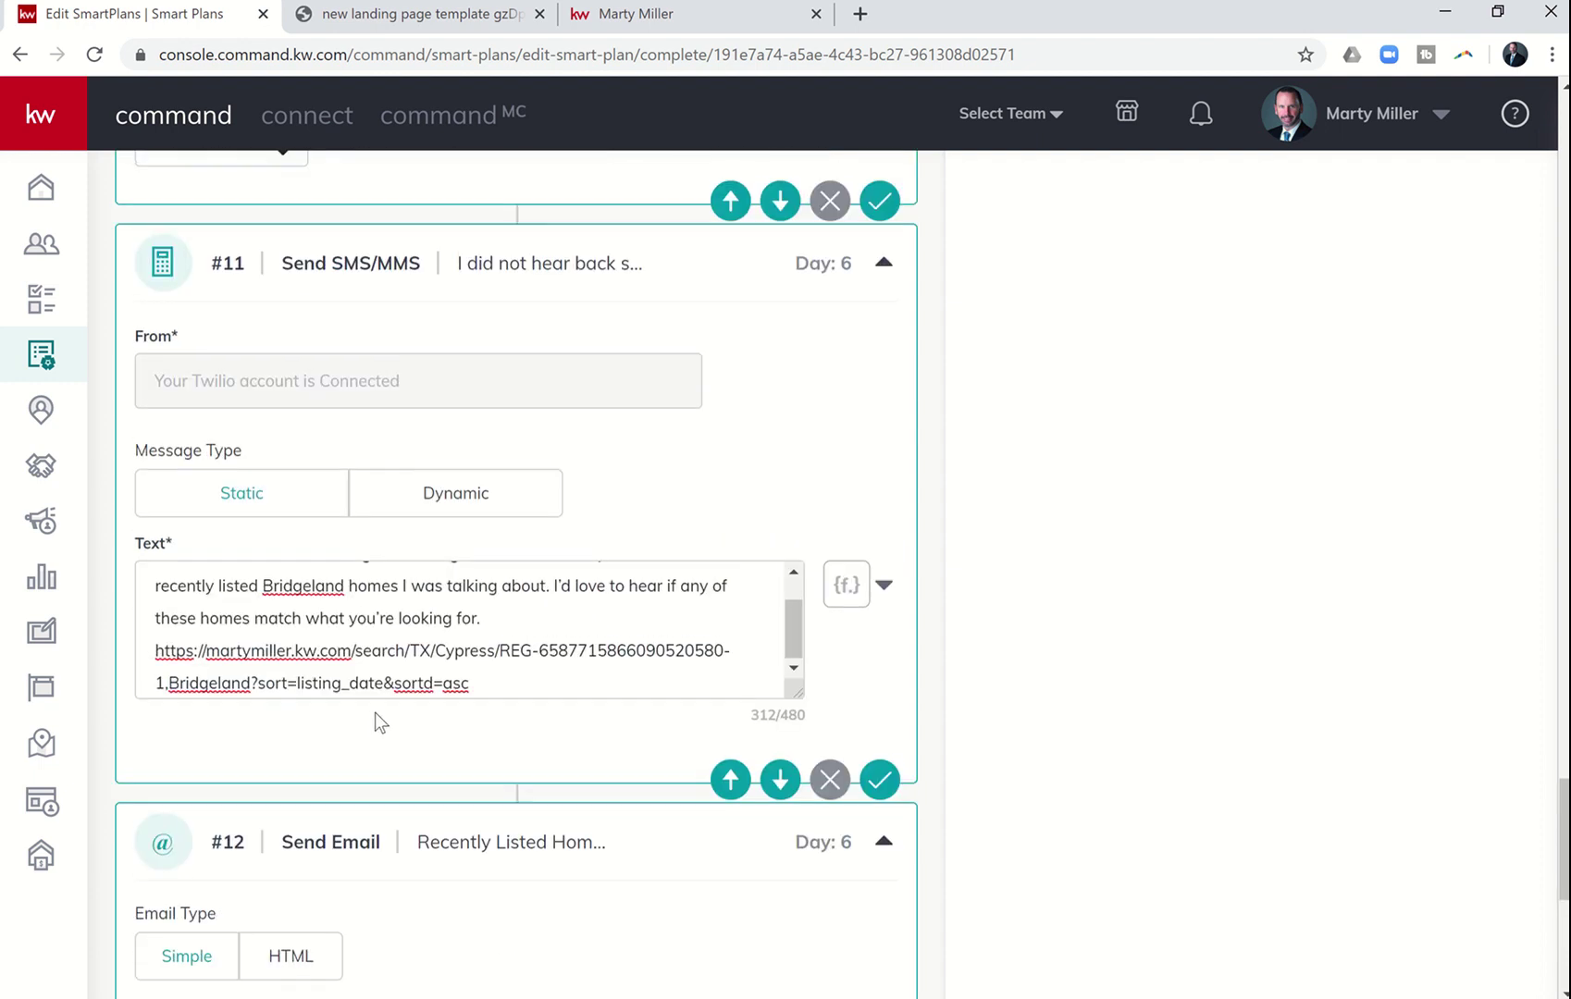
{"action": "left_click_drag", "start_coordinate": [477, 691], "coordinate": [60, 559]}
{"action": "key", "text": "ctrl+c"}
{"action": "scroll", "coordinate": [58, 566], "scroll_direction": "down", "scroll_amount": 7}
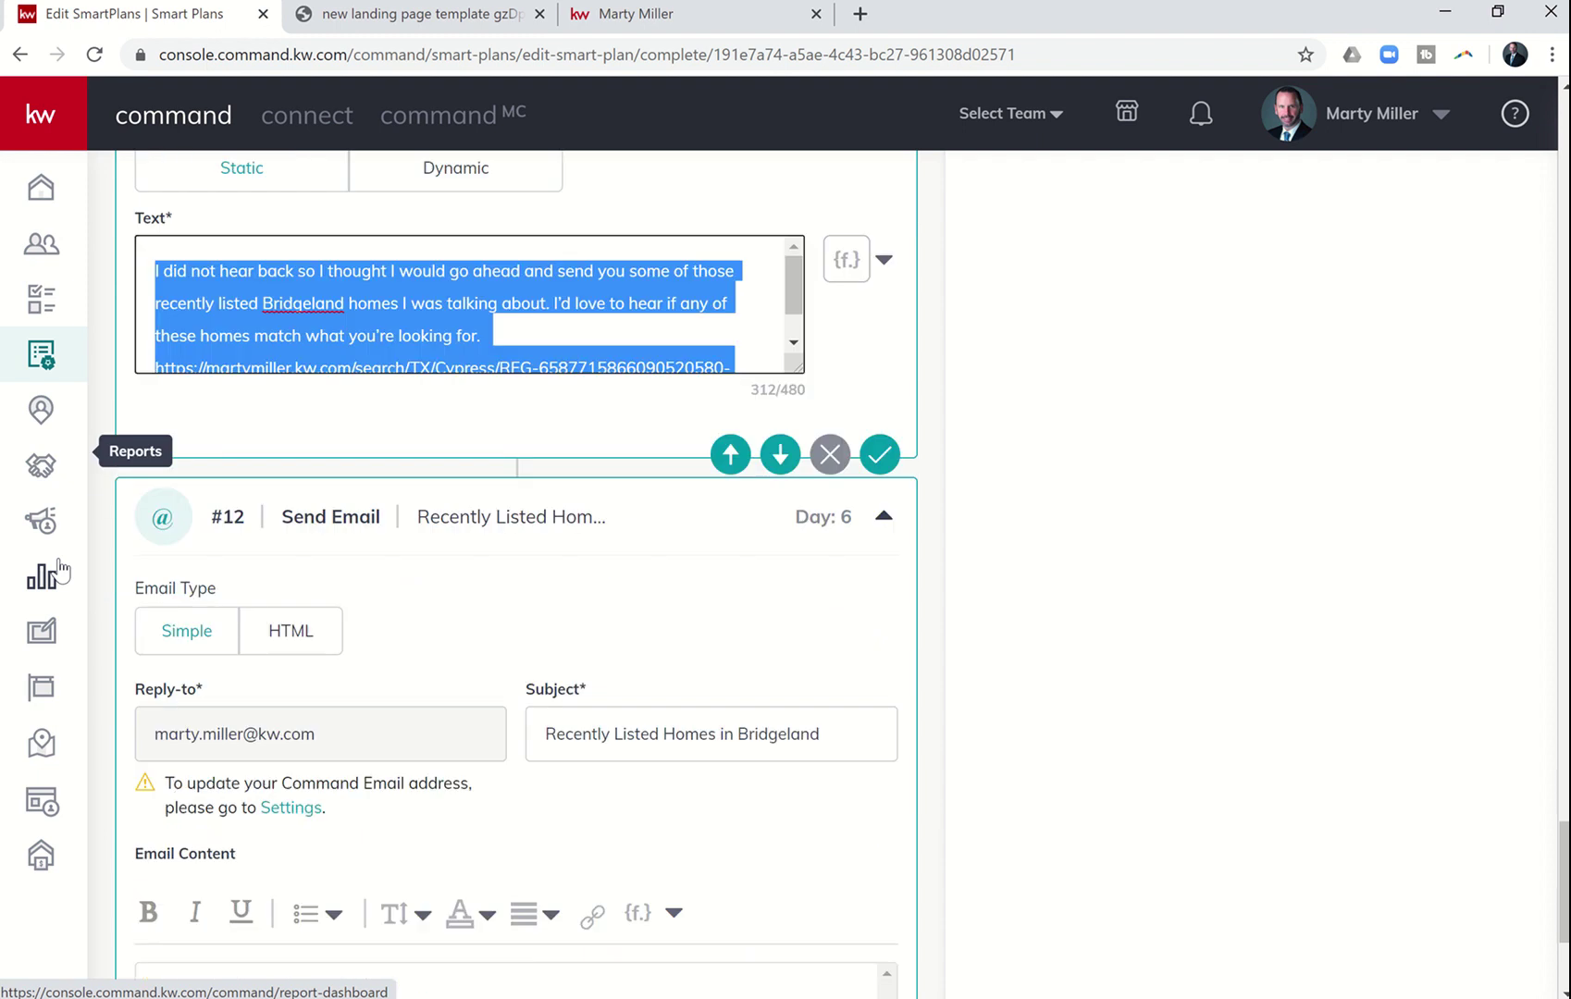
{"action": "left_click", "coordinate": [176, 704]}
{"action": "key", "text": "ctrl+v"}
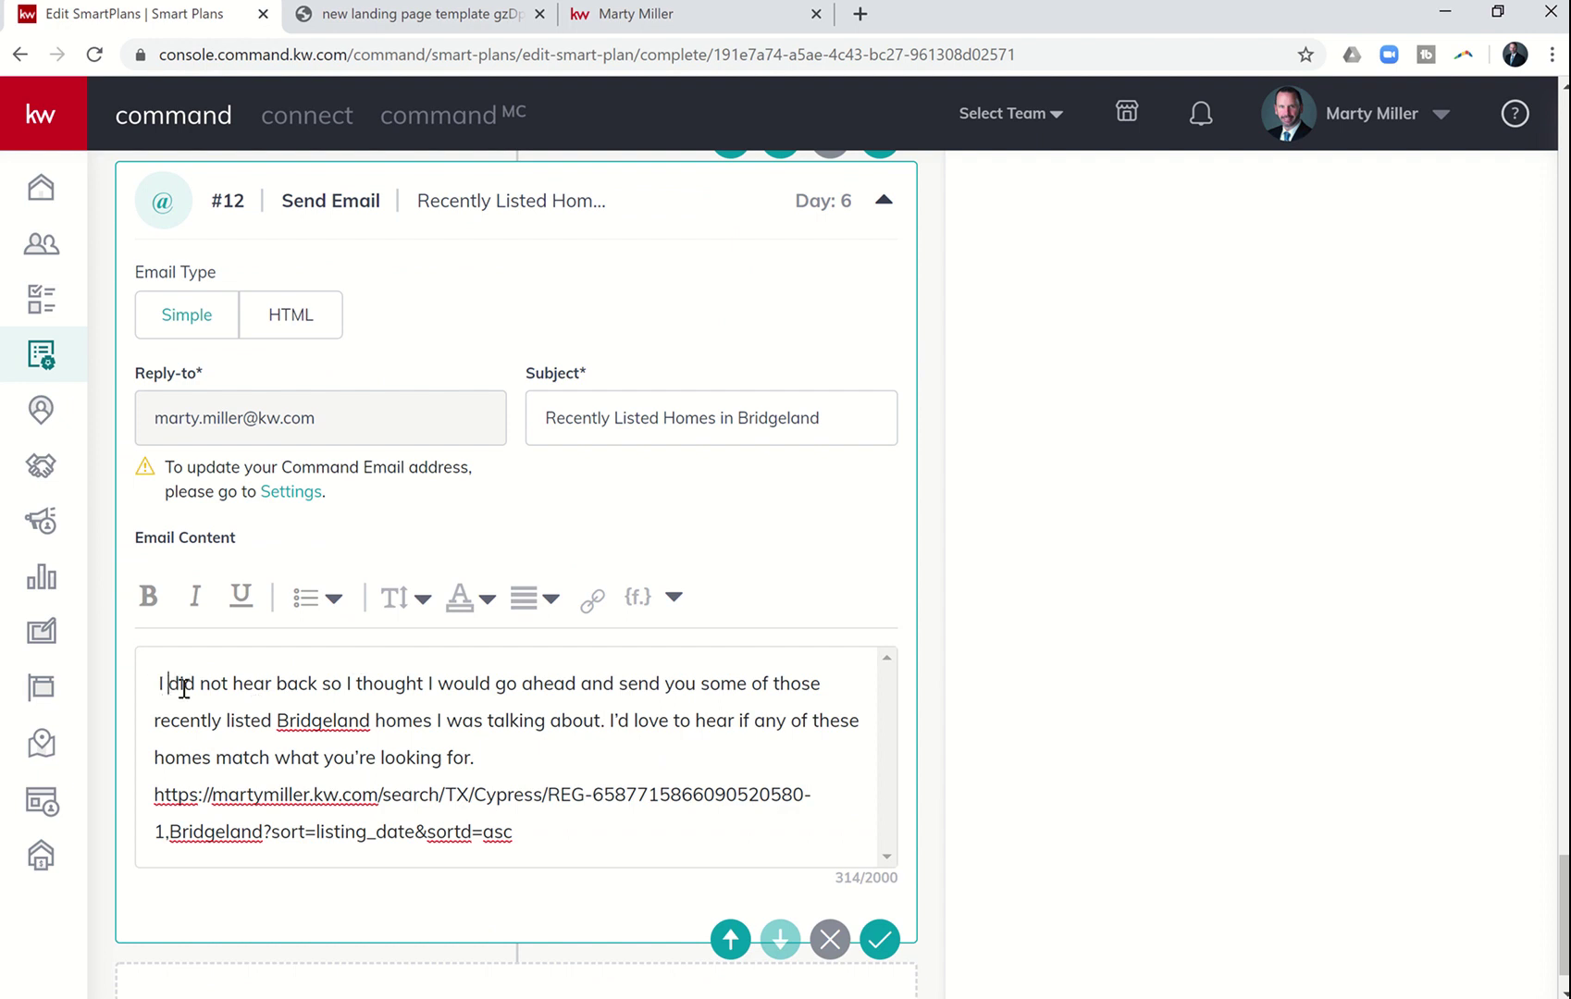
- Open step #12's email with the greeting 'Hey {contact.first.name},' followed by a line break
{"action": "type", "text": "Hey"}
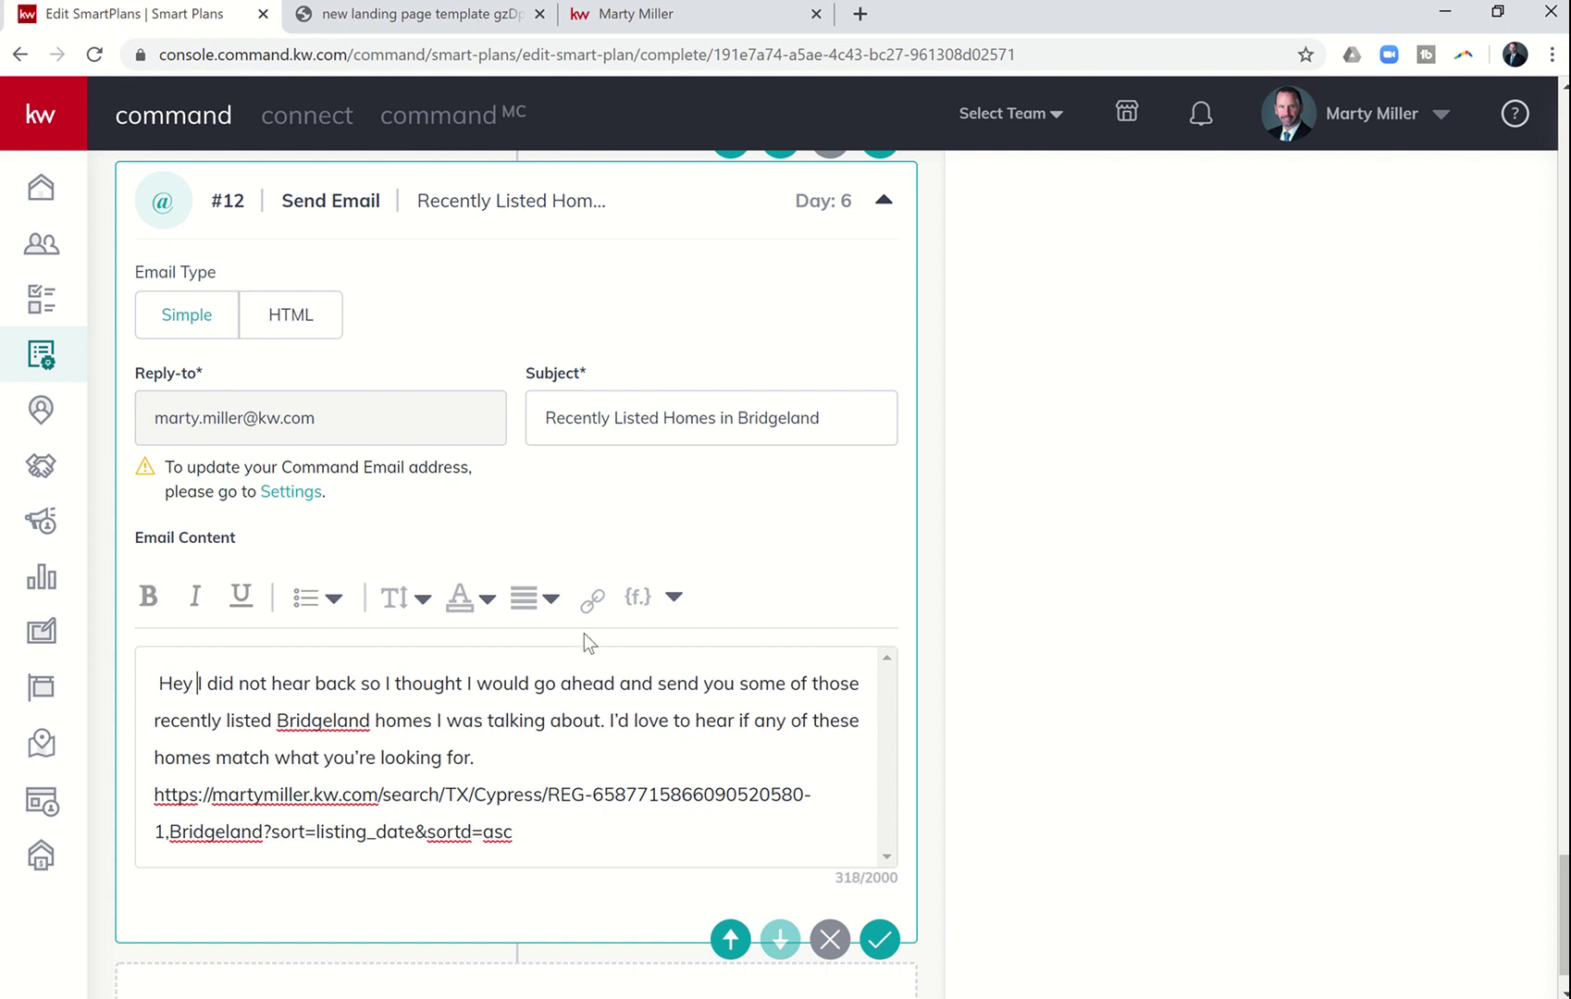
{"action": "left_click", "coordinate": [636, 598]}
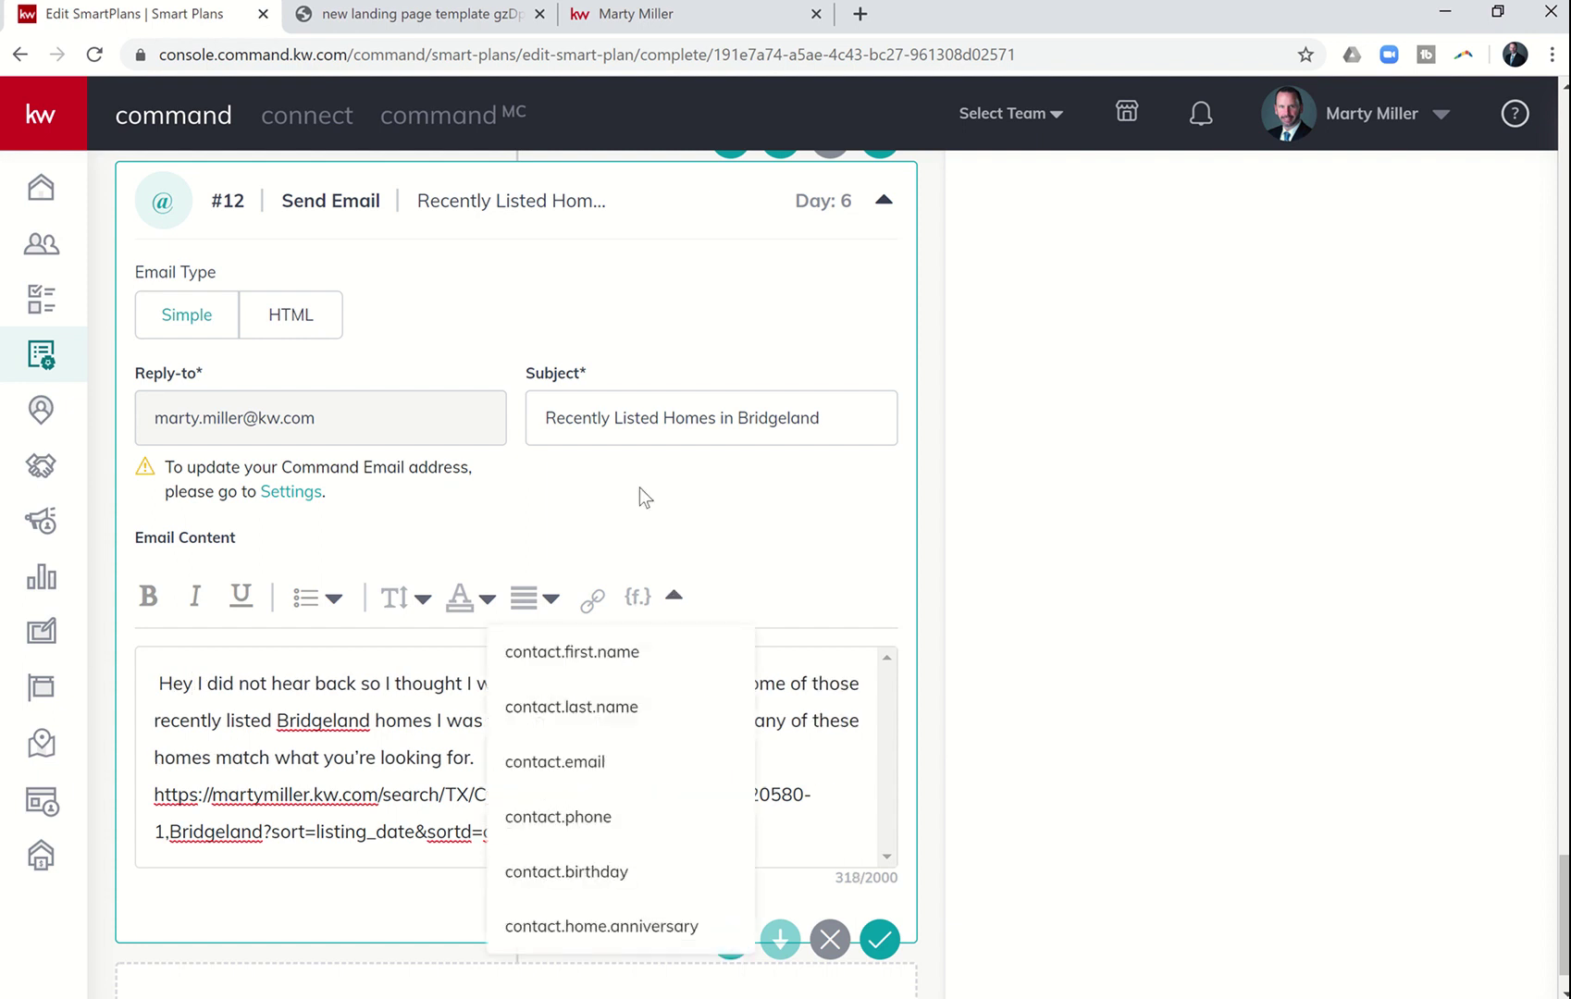
{"action": "left_click", "coordinate": [587, 651]}
{"action": "key", "text": "BackSpace"}
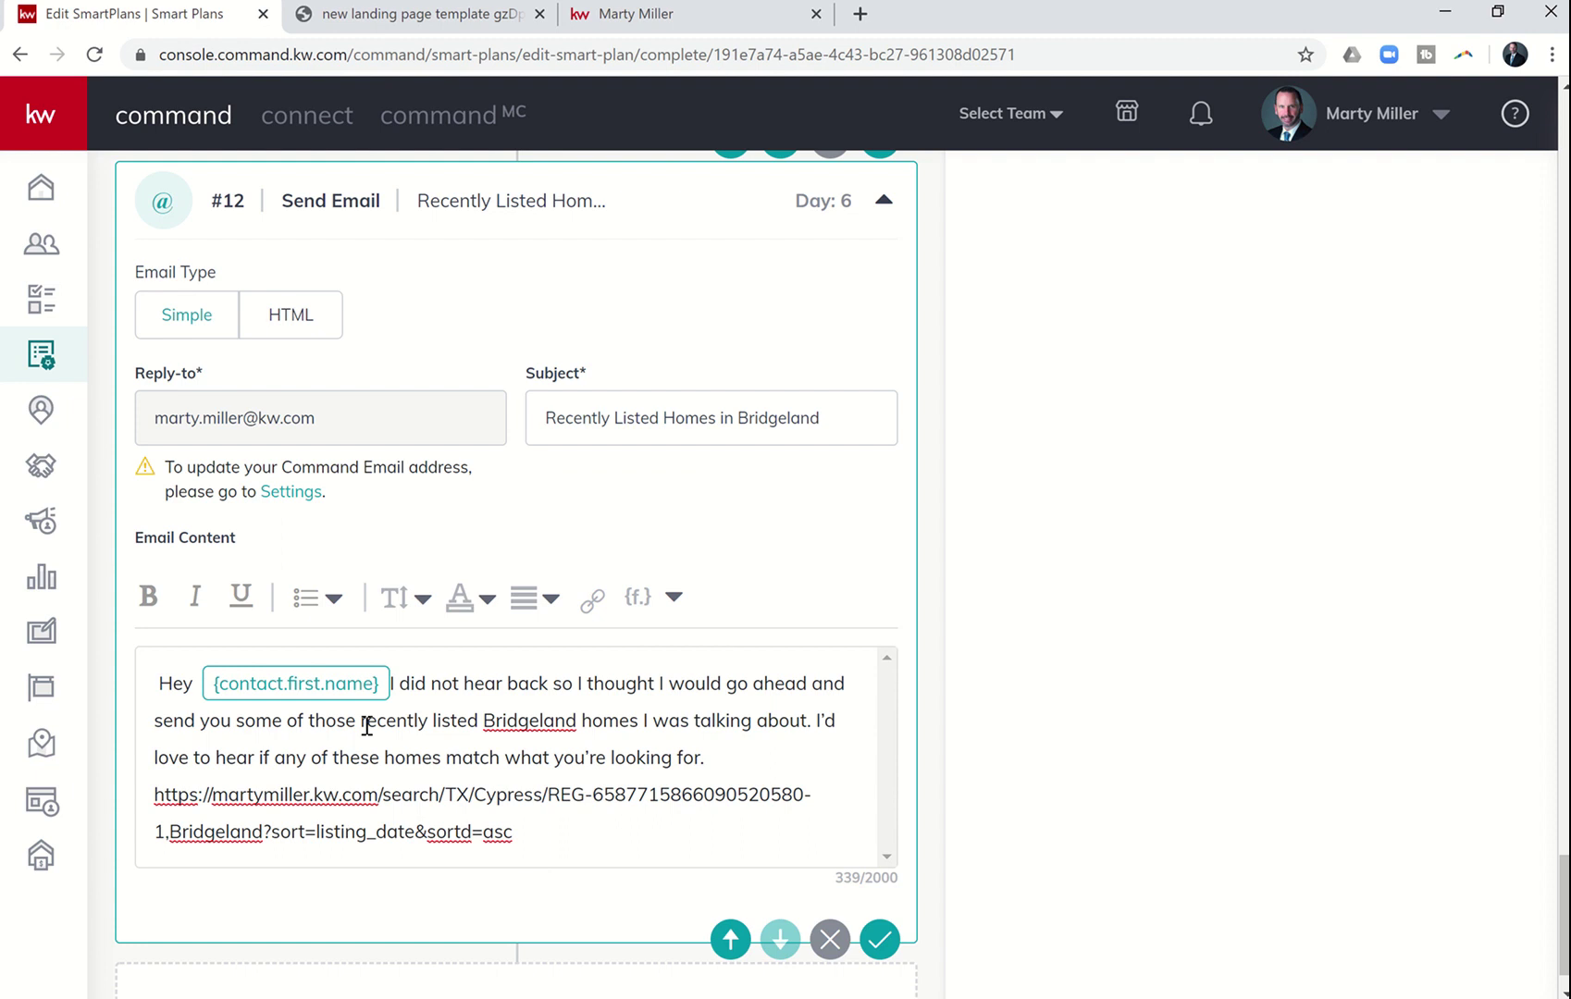
{"action": "type", "text": ","}
{"action": "left_click", "coordinate": [196, 682]}
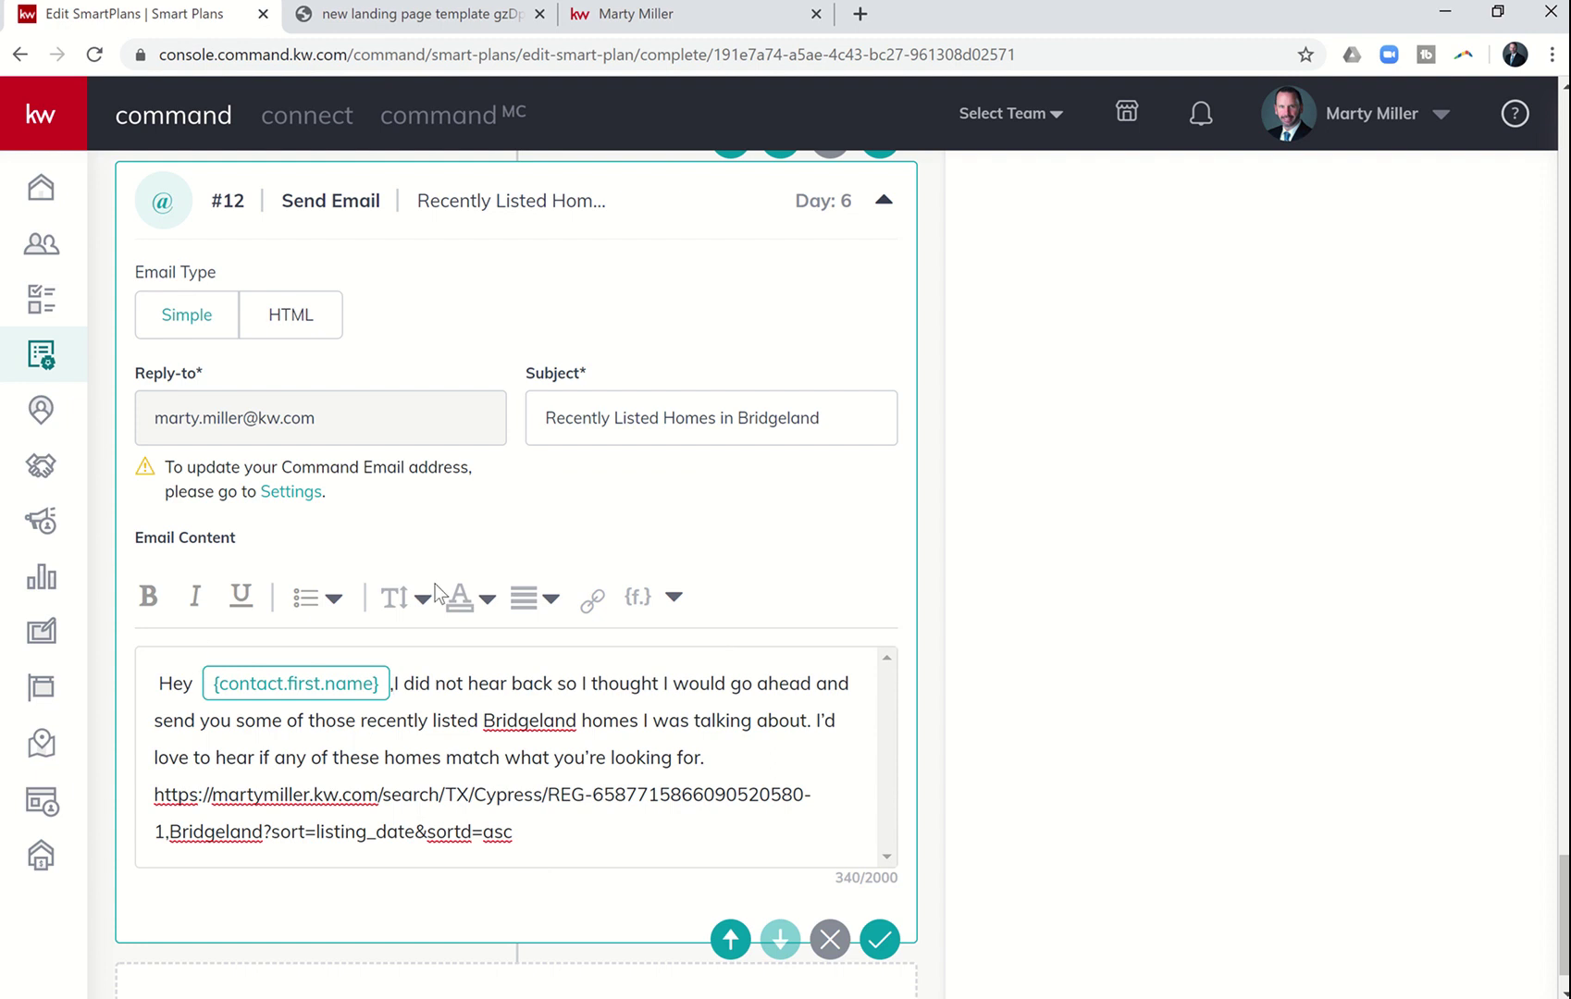
{"action": "key", "text": "Delete"}
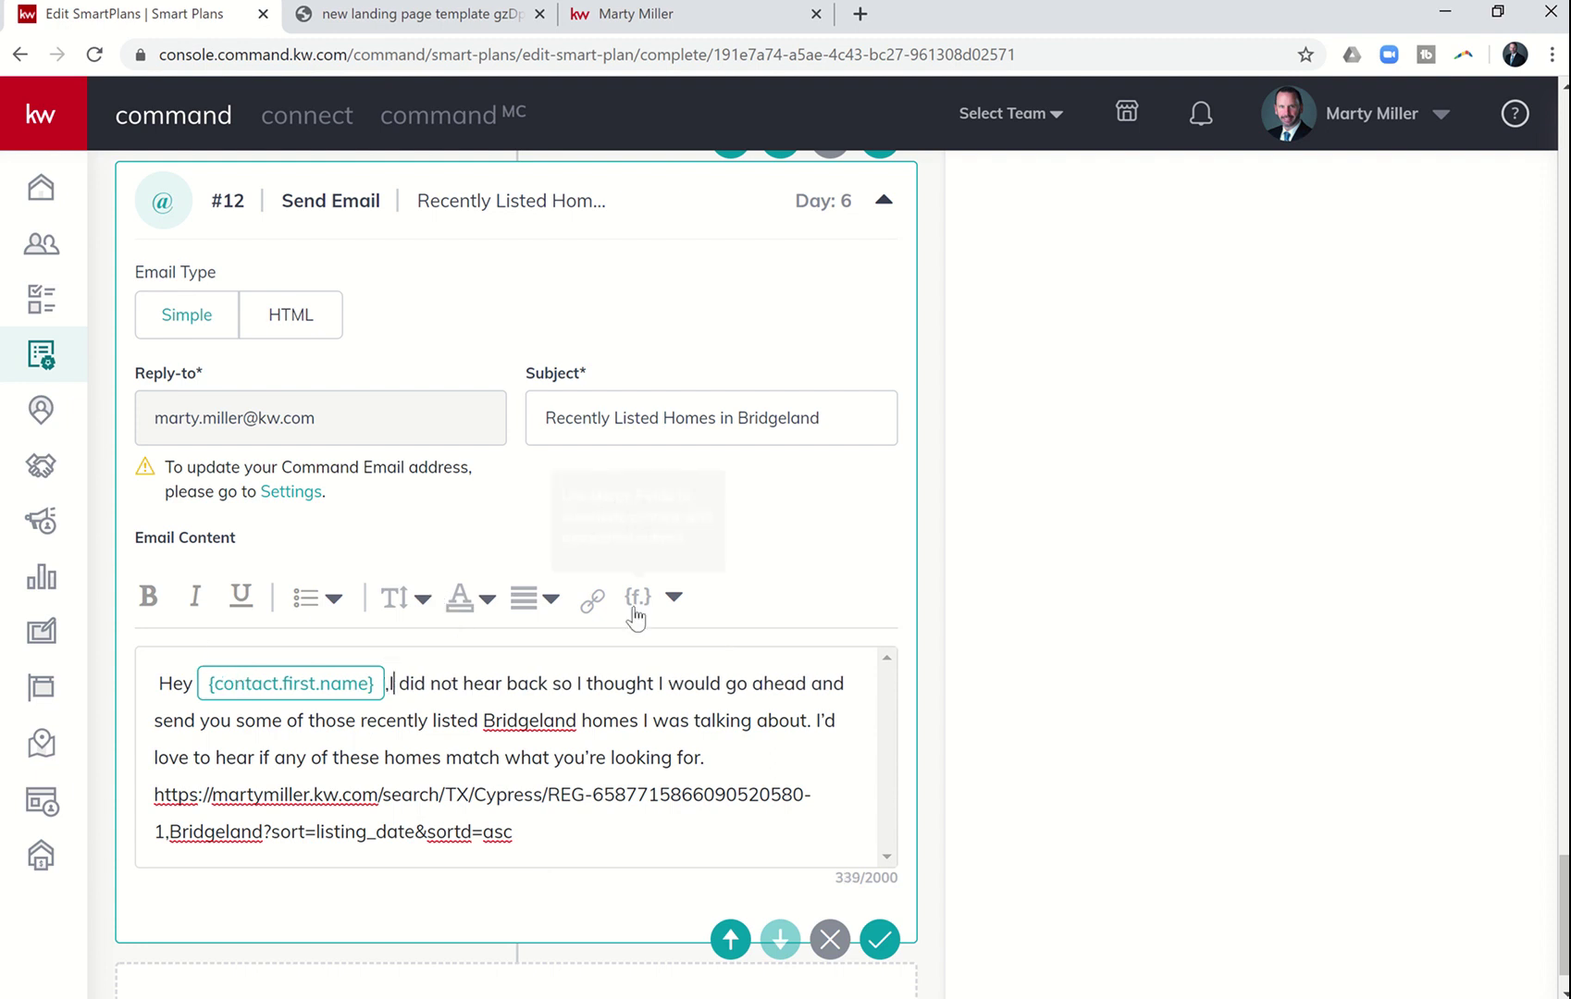
{"action": "key", "text": "Return"}
{"action": "key", "text": "Return"}
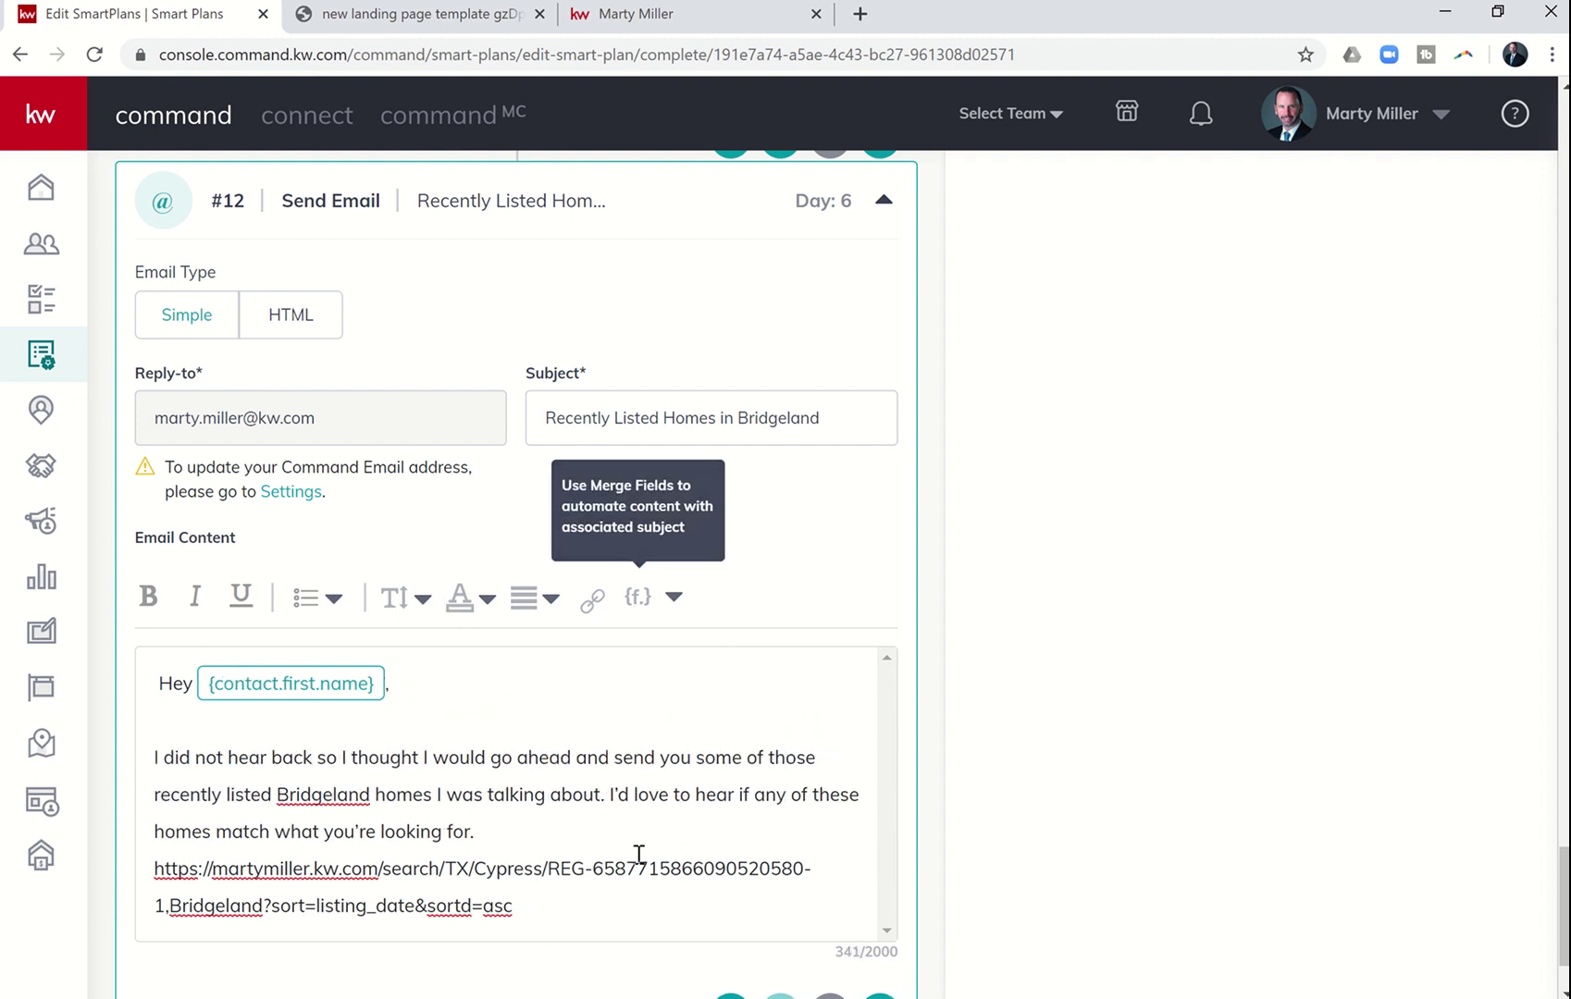
- Add a signature below the link: agent's name, Summit Property Group, Keller Williams Platinum, phone number
{"action": "scroll", "coordinate": [610, 833], "scroll_direction": "down", "scroll_amount": 2}
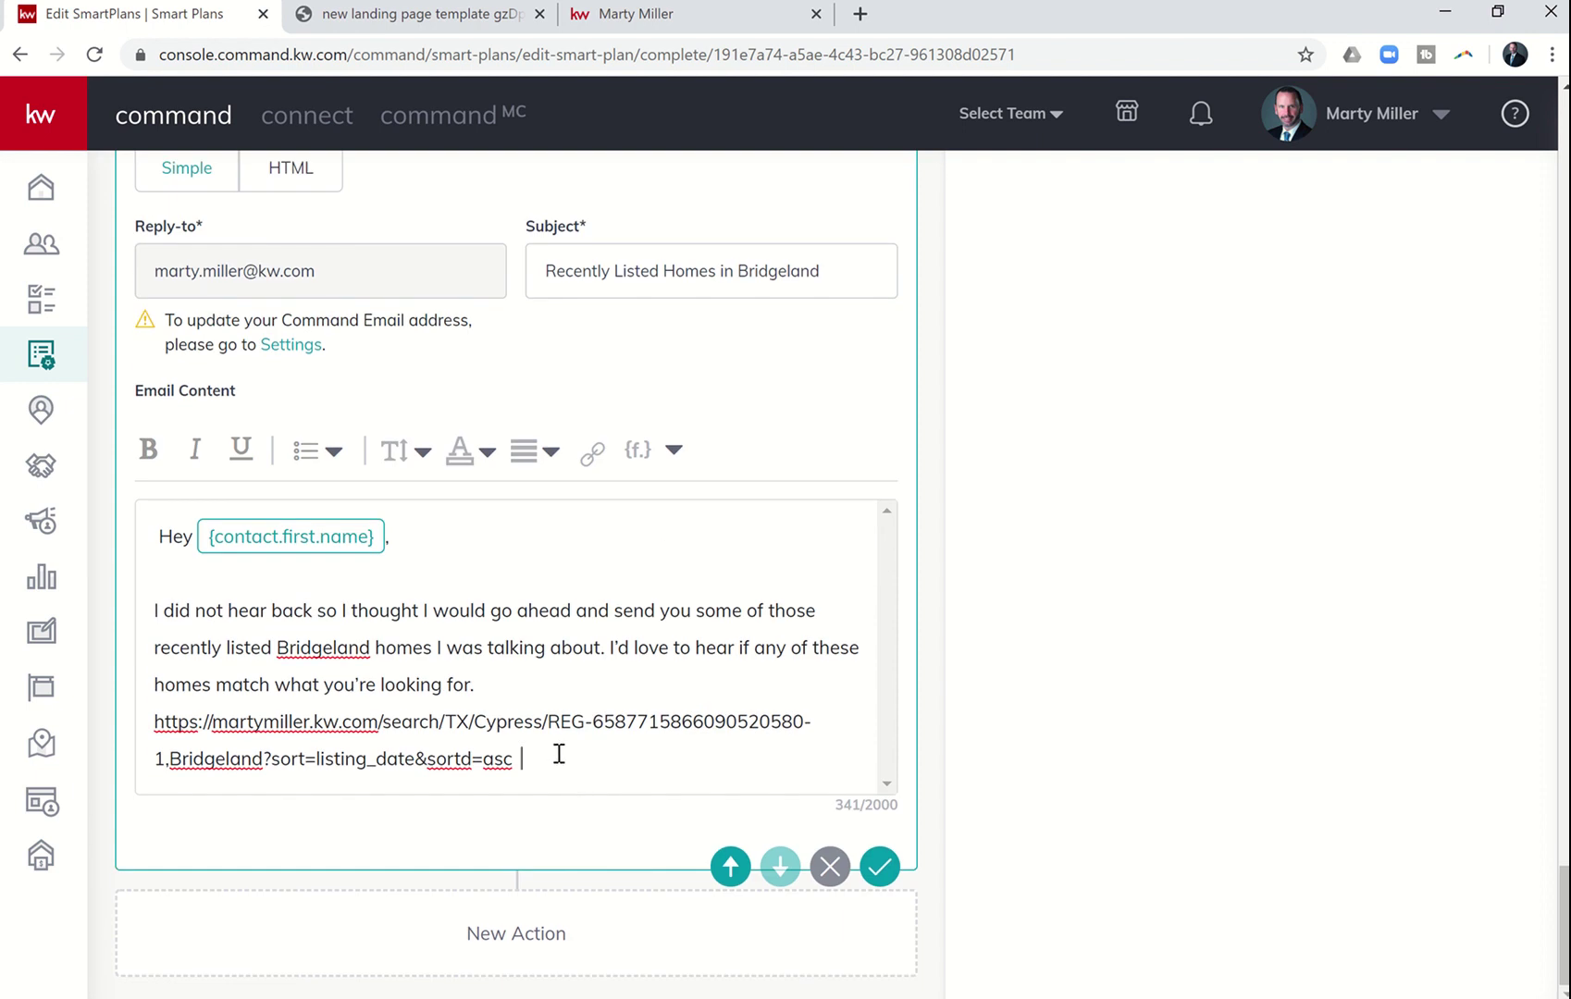
{"action": "key", "text": "Return"}
{"action": "key", "text": "Return"}
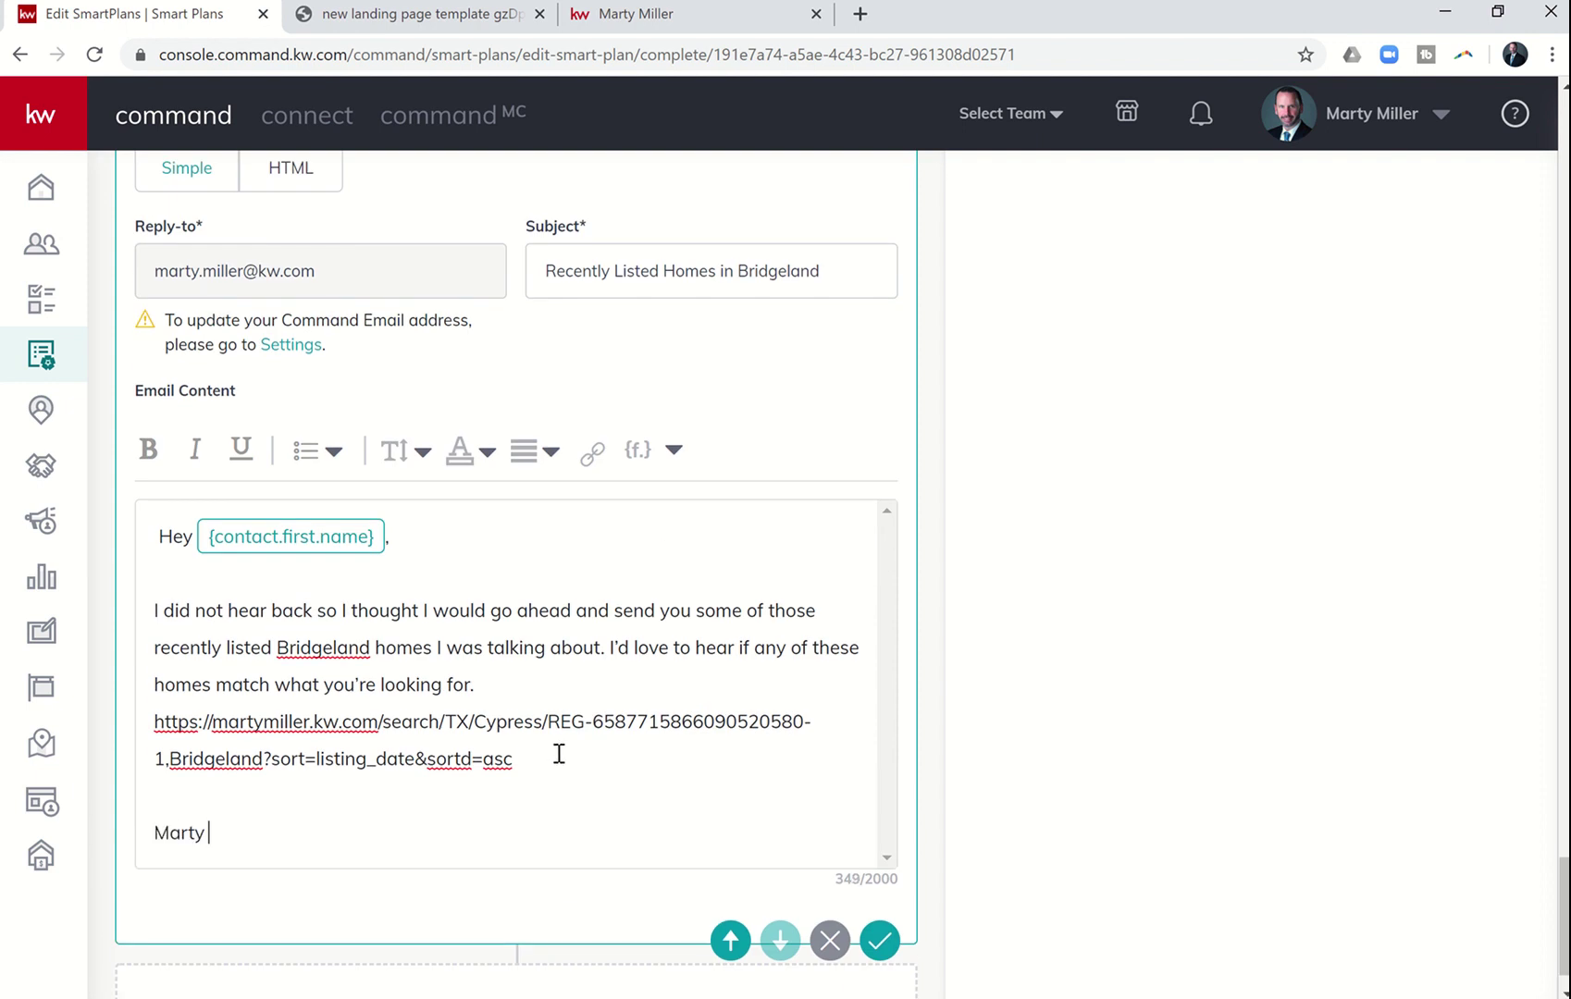
{"action": "type", "text": "Marty Miller"}
{"action": "key", "text": "Return"}
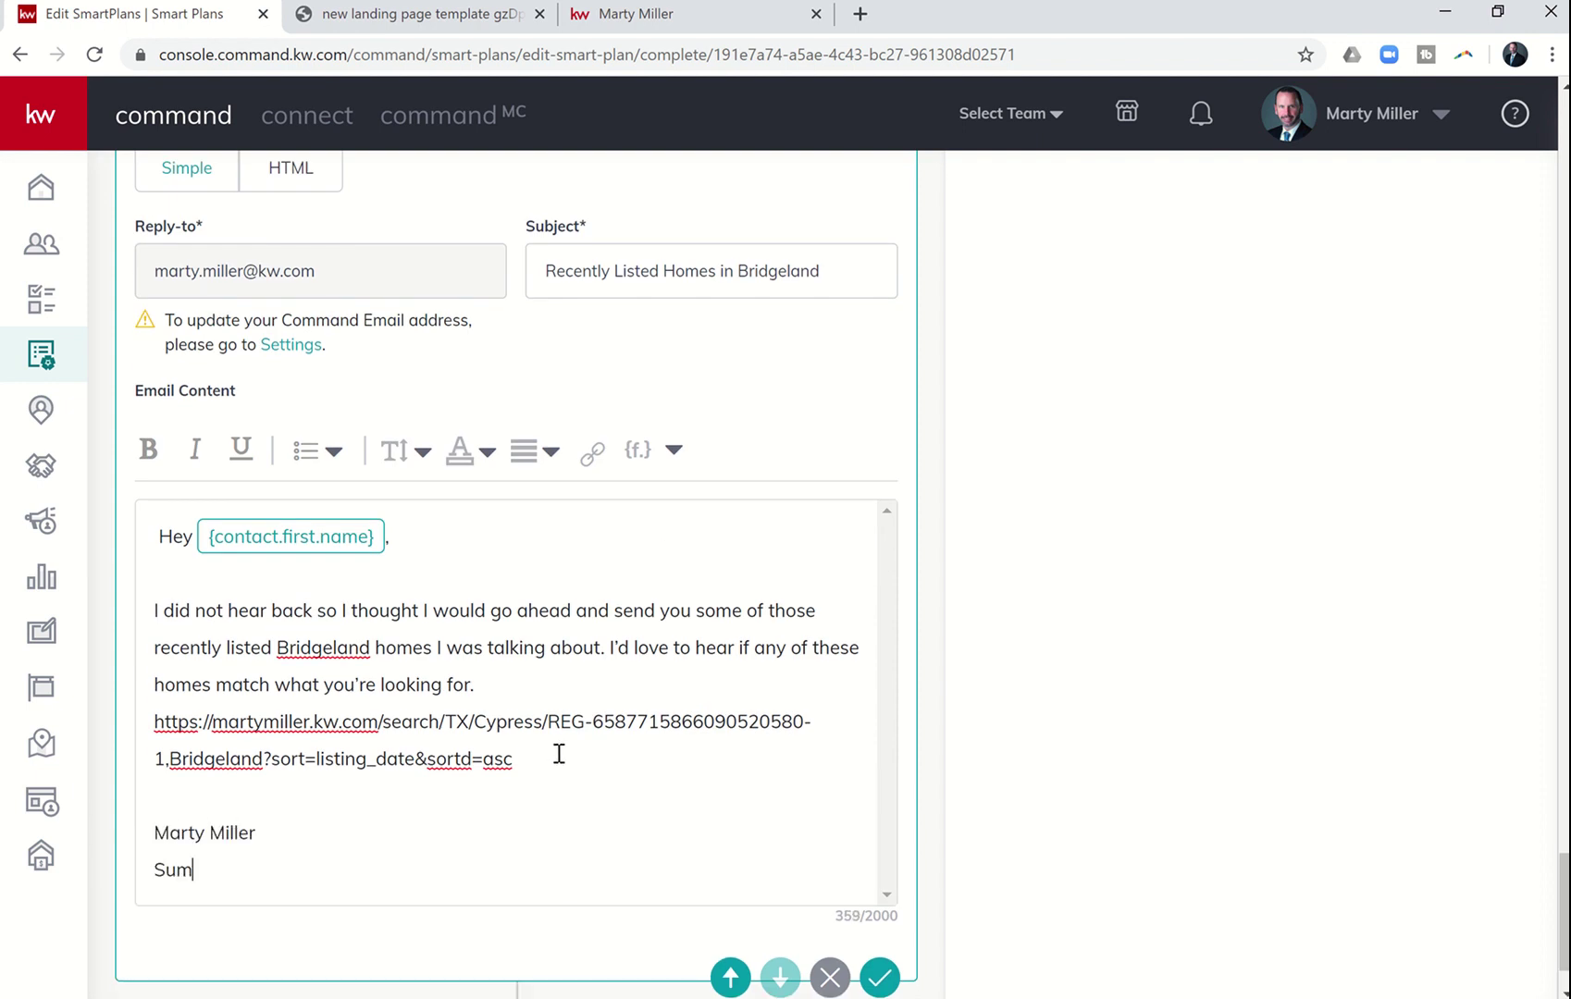
{"action": "type", "text": "Summit Property Group"}
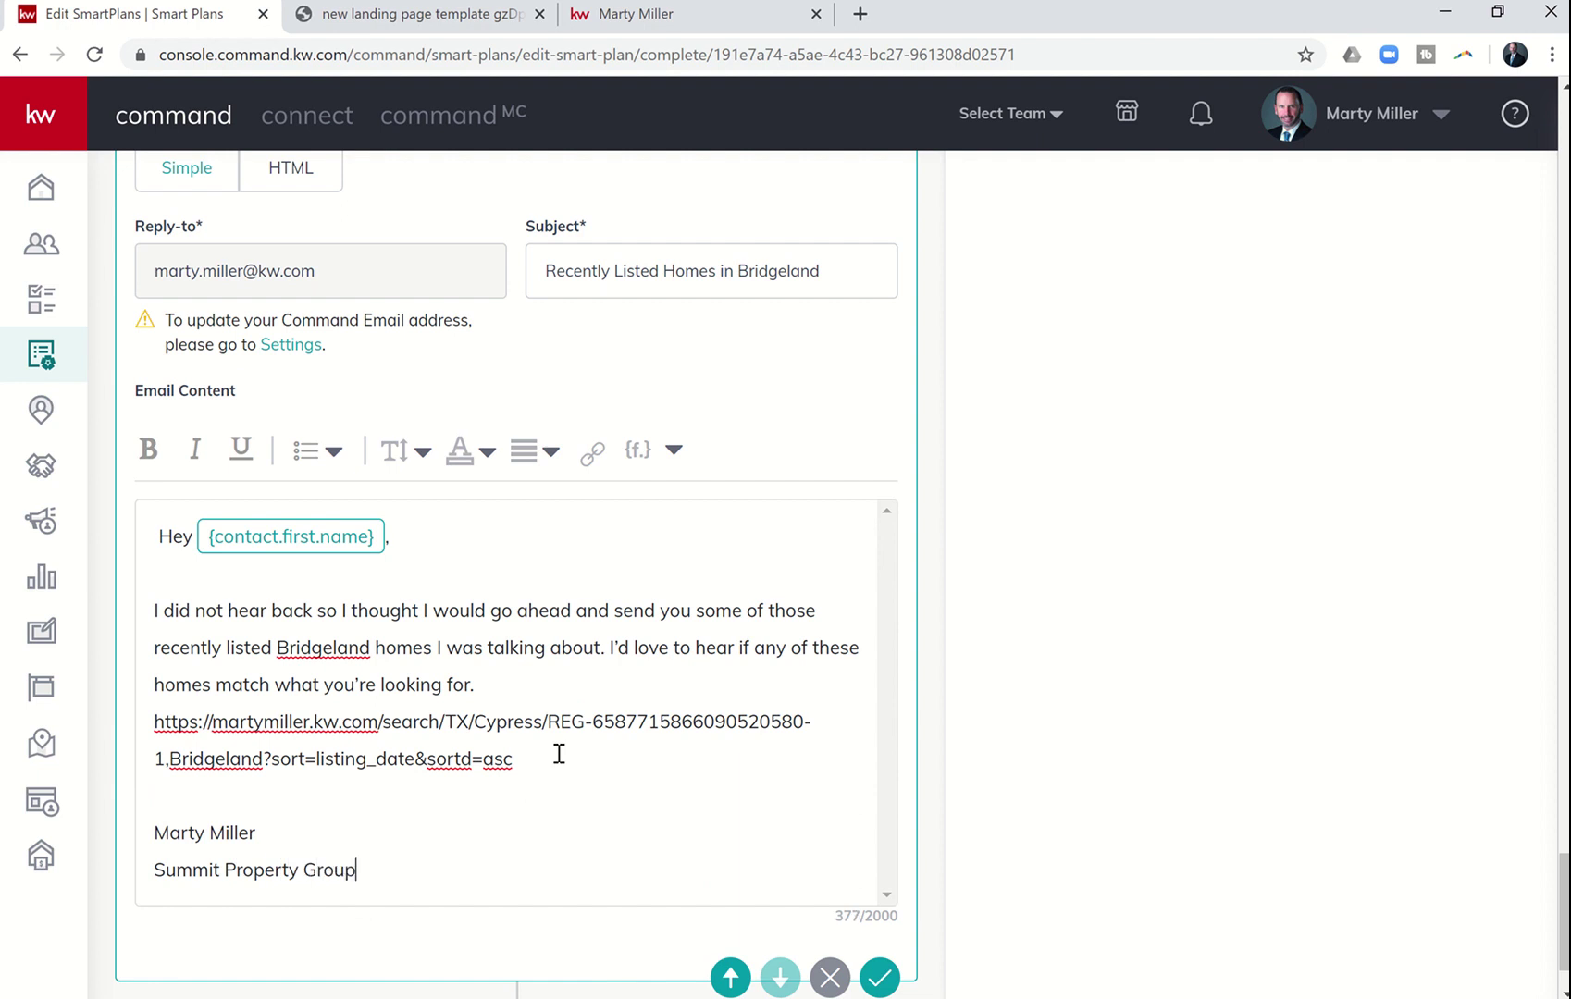
{"action": "key", "text": "Return"}
{"action": "type", "text": "Keller Will"}
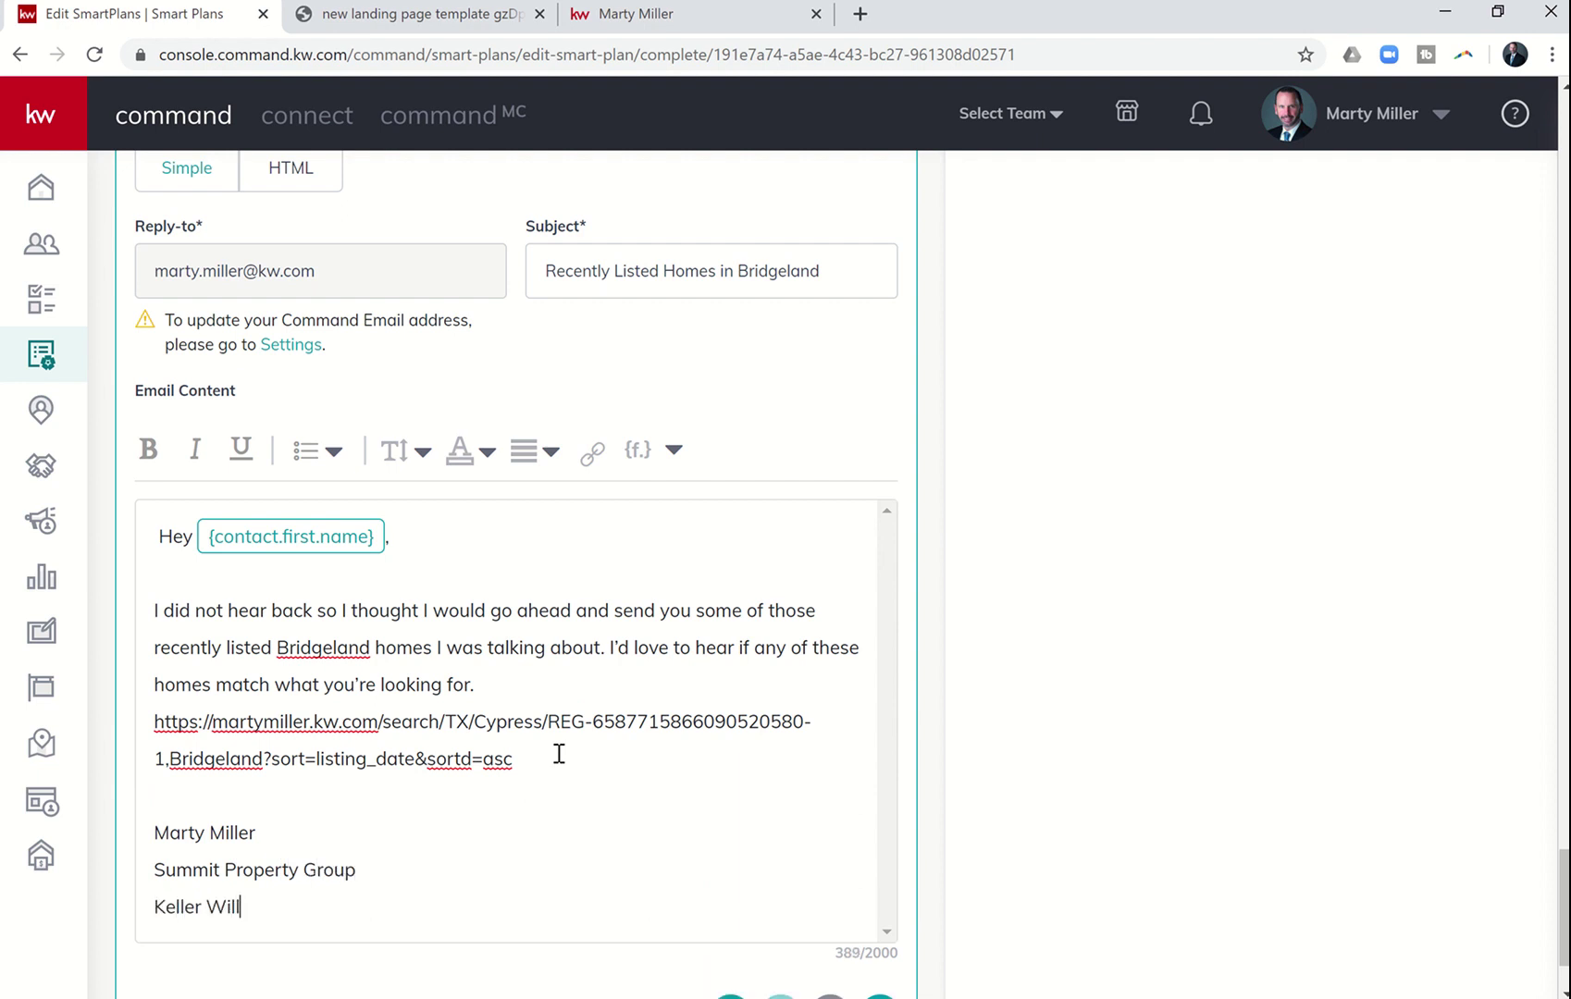
{"action": "type", "text": "iams Platinum"}
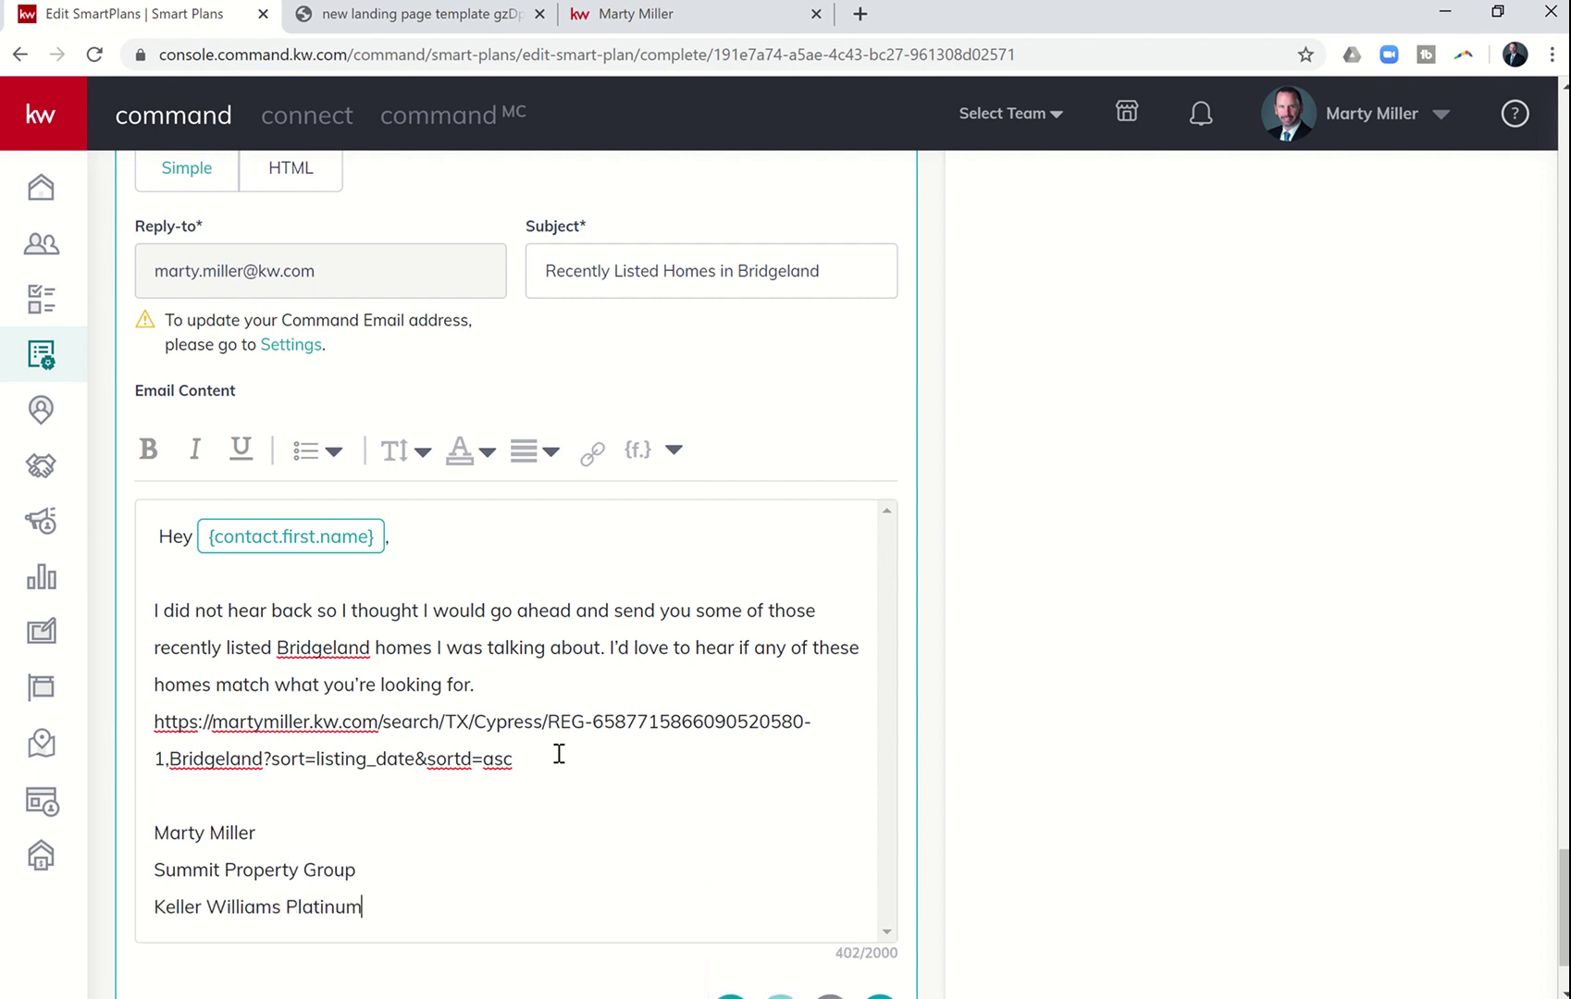
{"action": "key", "text": "Return"}
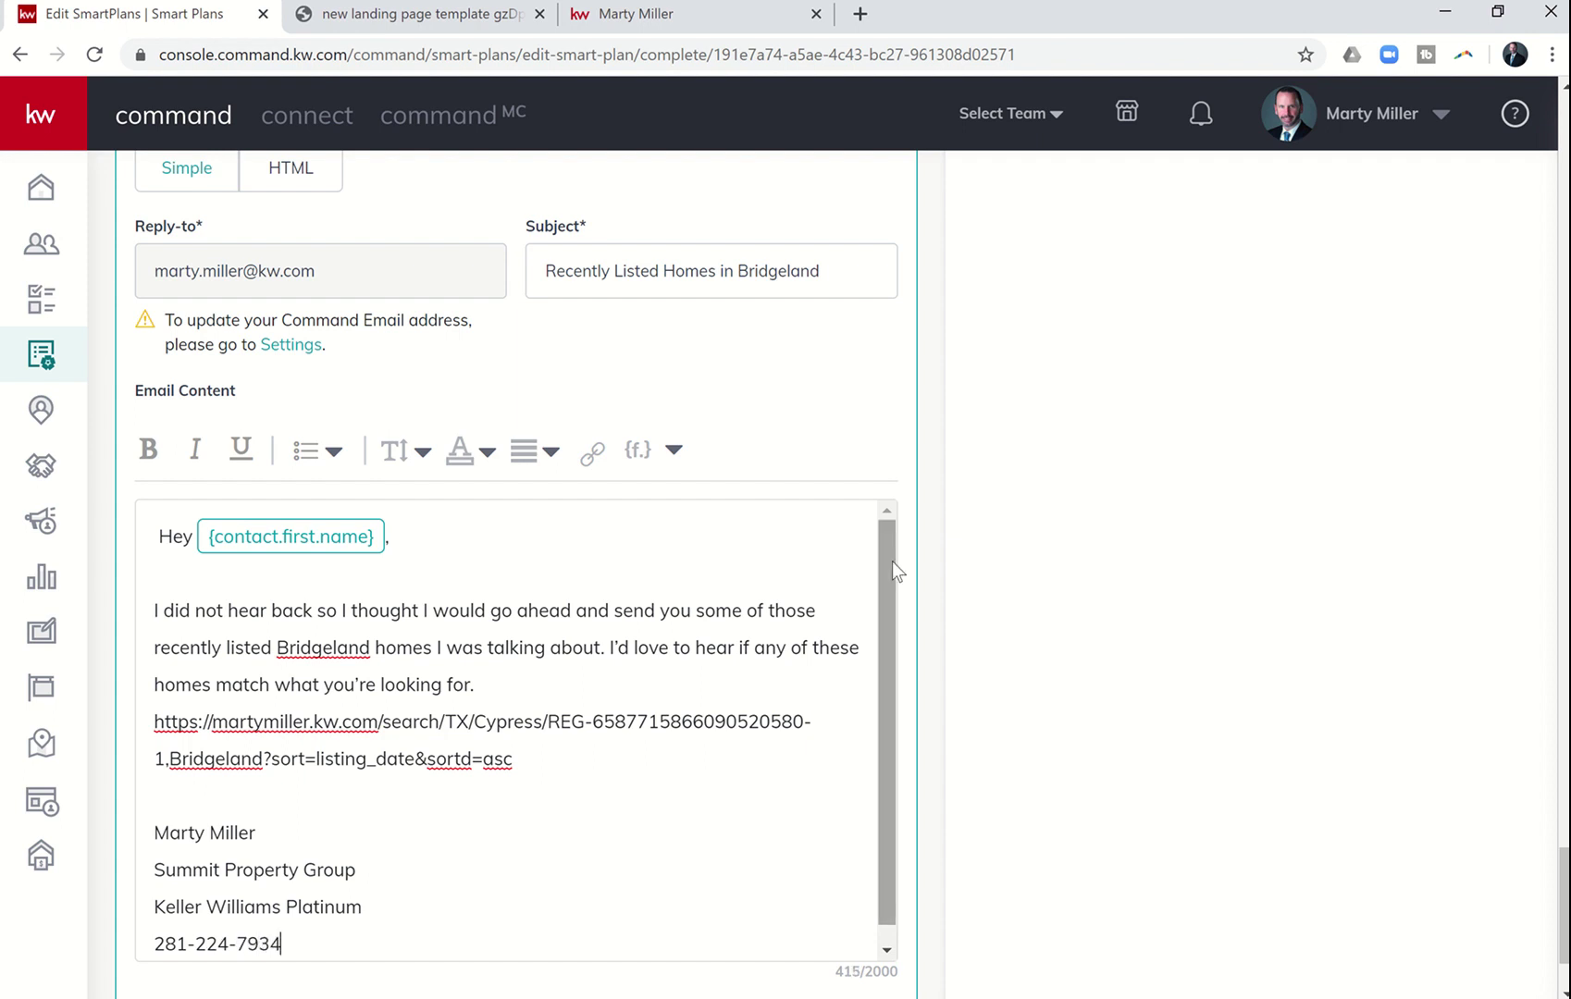
- Save the SmartPlan and dismiss the error that plans cannot exceed 7 touches within 7 days
{"action": "scroll", "coordinate": [892, 562], "scroll_direction": "up", "scroll_amount": 5}
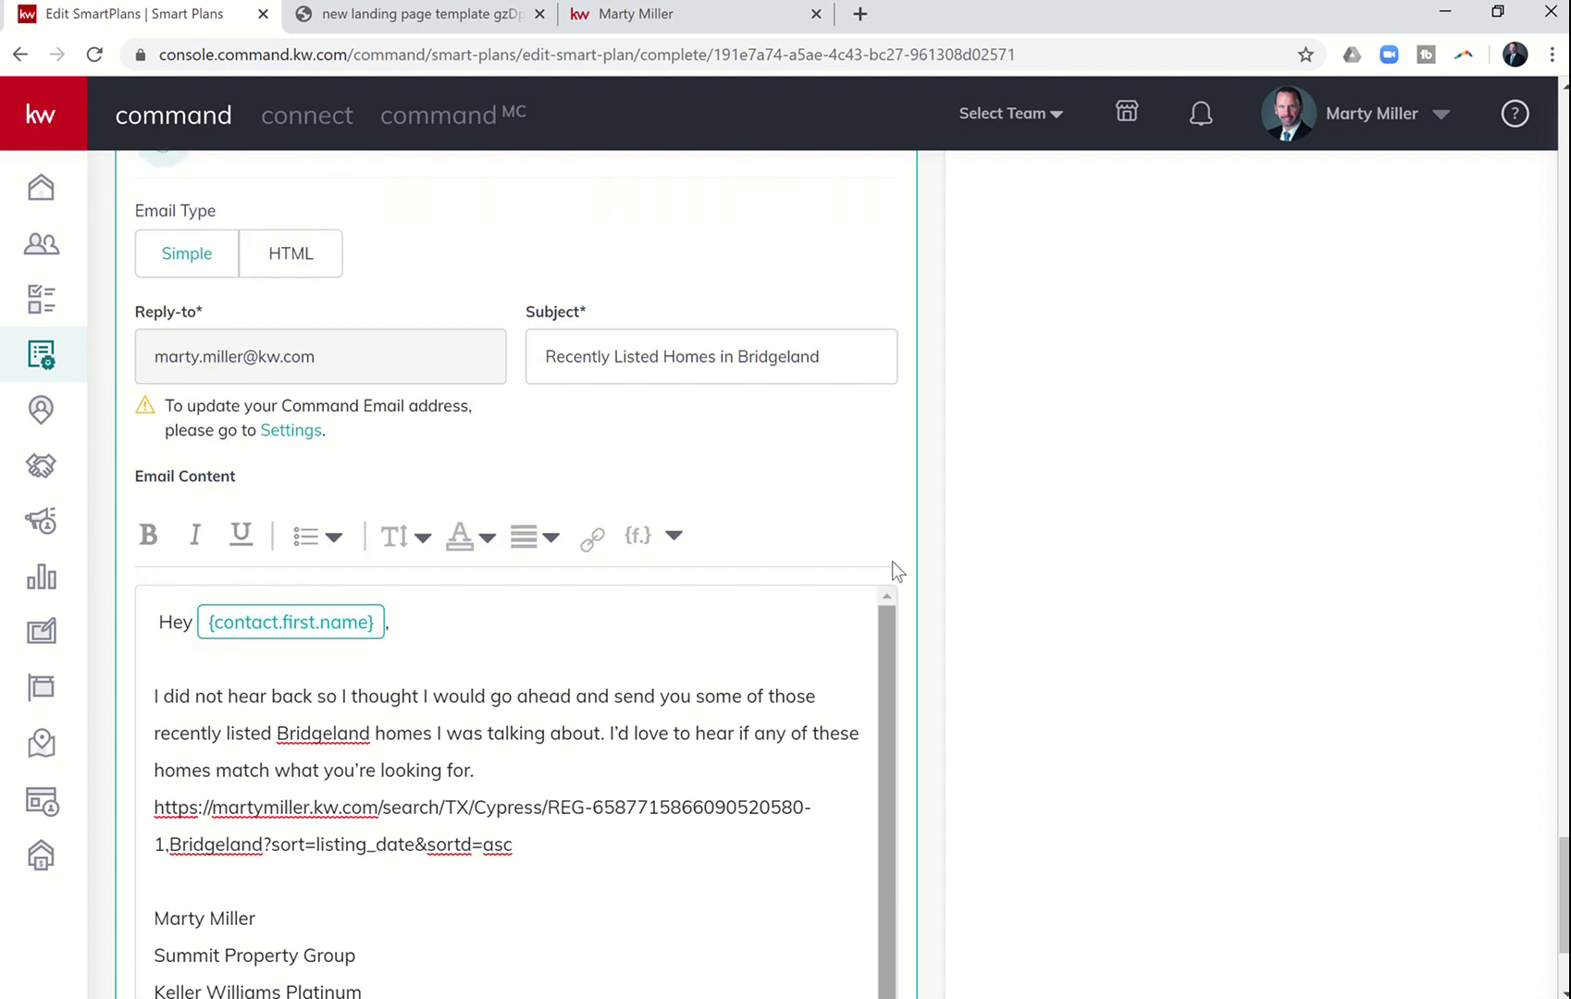
{"action": "scroll", "coordinate": [891, 562], "scroll_direction": "up", "scroll_amount": 11}
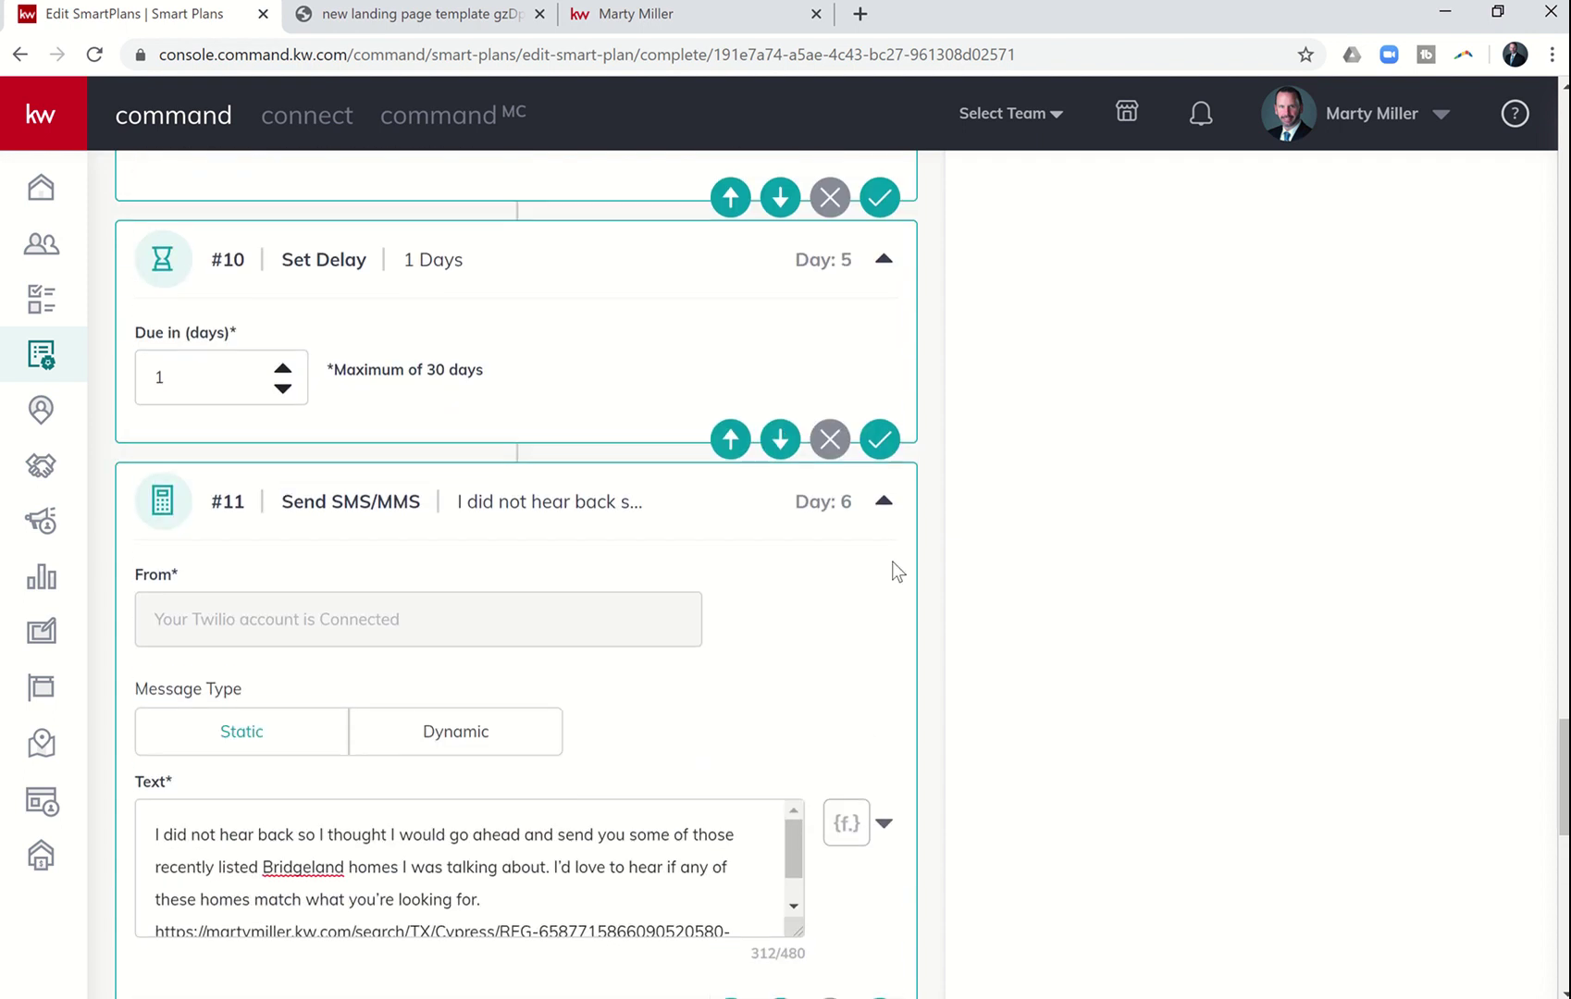
{"action": "scroll", "coordinate": [892, 574], "scroll_direction": "up", "scroll_amount": 12}
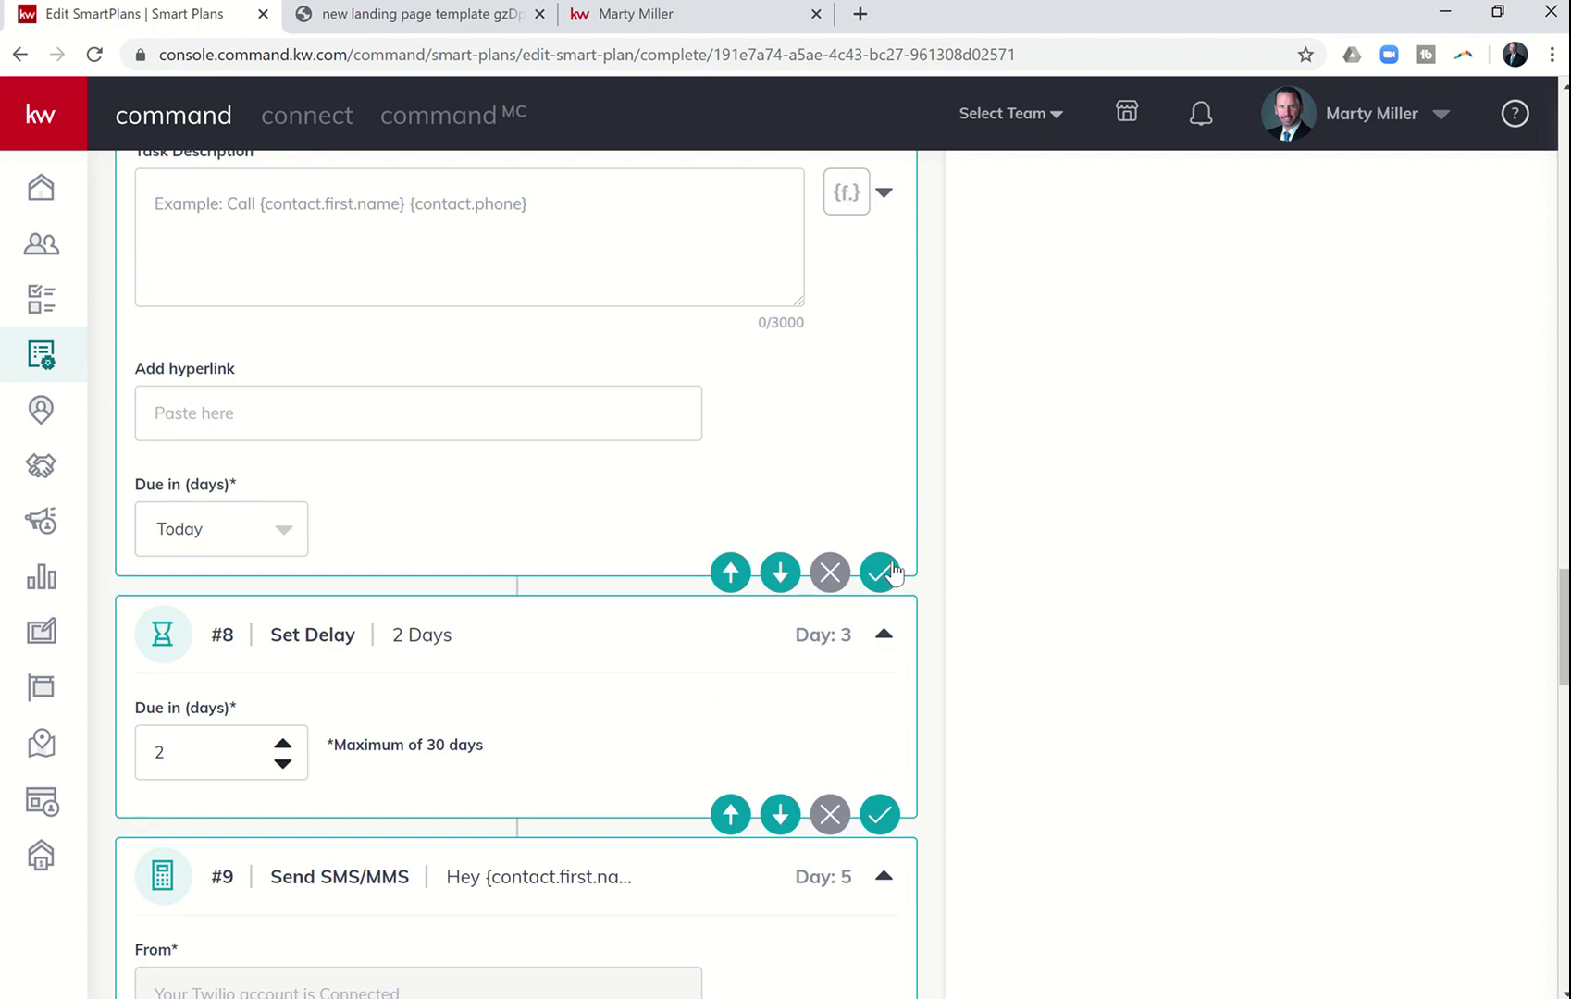
{"action": "scroll", "coordinate": [891, 571], "scroll_direction": "up", "scroll_amount": 11}
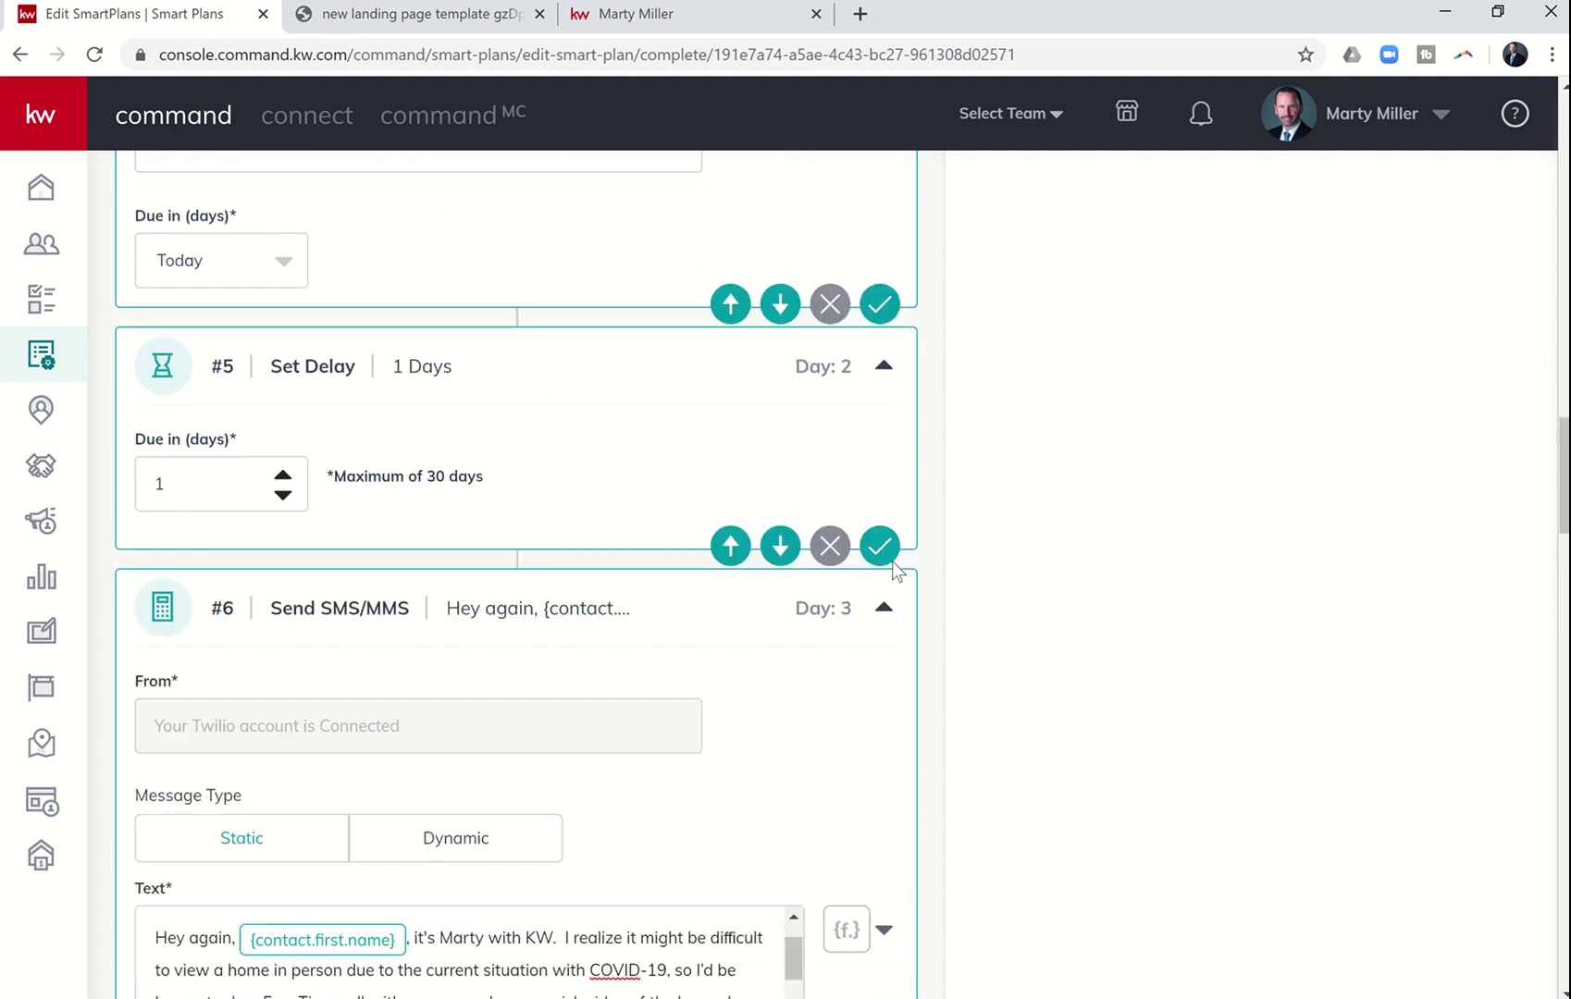
{"action": "scroll", "coordinate": [891, 571], "scroll_direction": "up", "scroll_amount": 12}
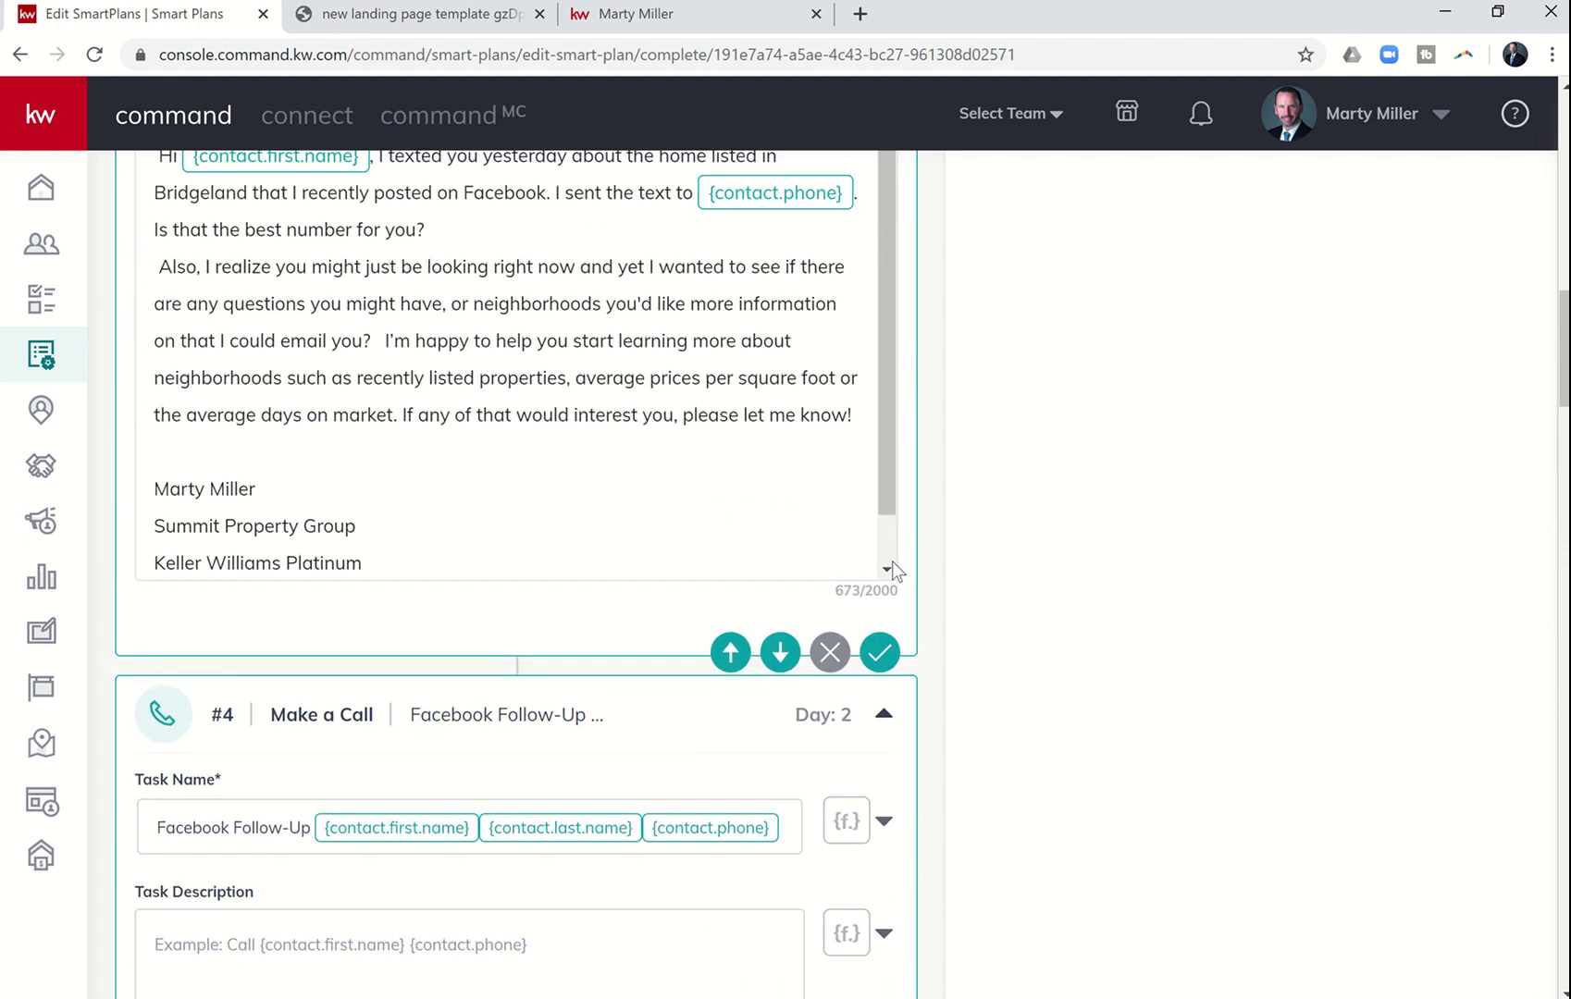
{"action": "scroll", "coordinate": [892, 564], "scroll_direction": "up", "scroll_amount": 10}
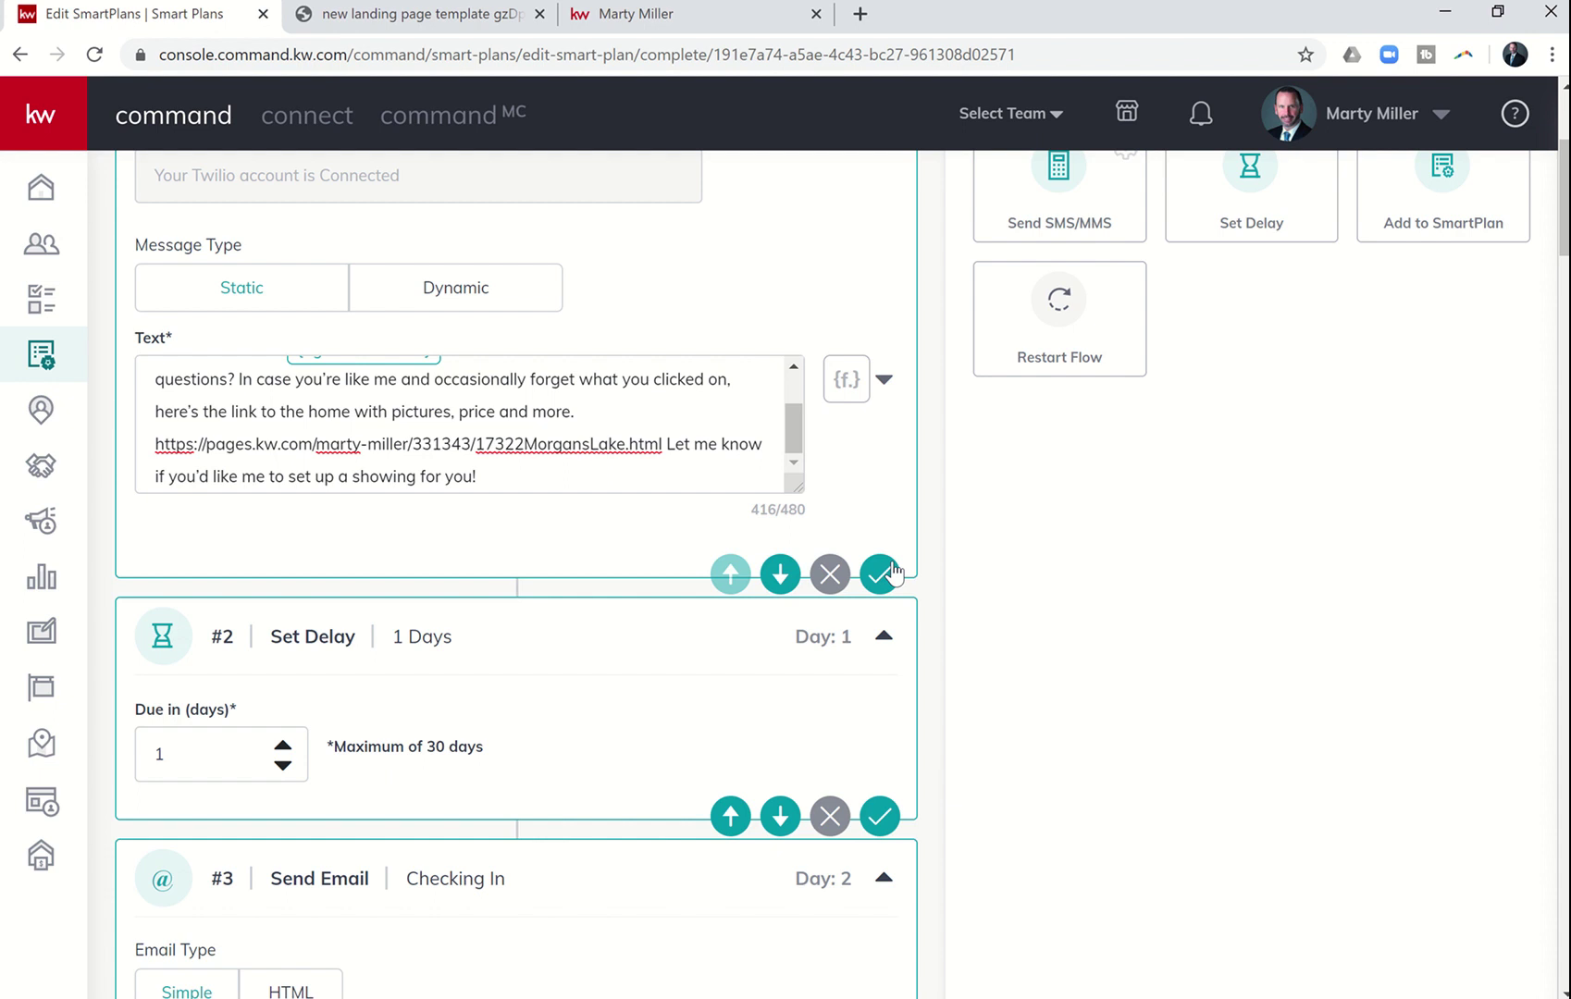
{"action": "scroll", "coordinate": [892, 571], "scroll_direction": "up", "scroll_amount": 2}
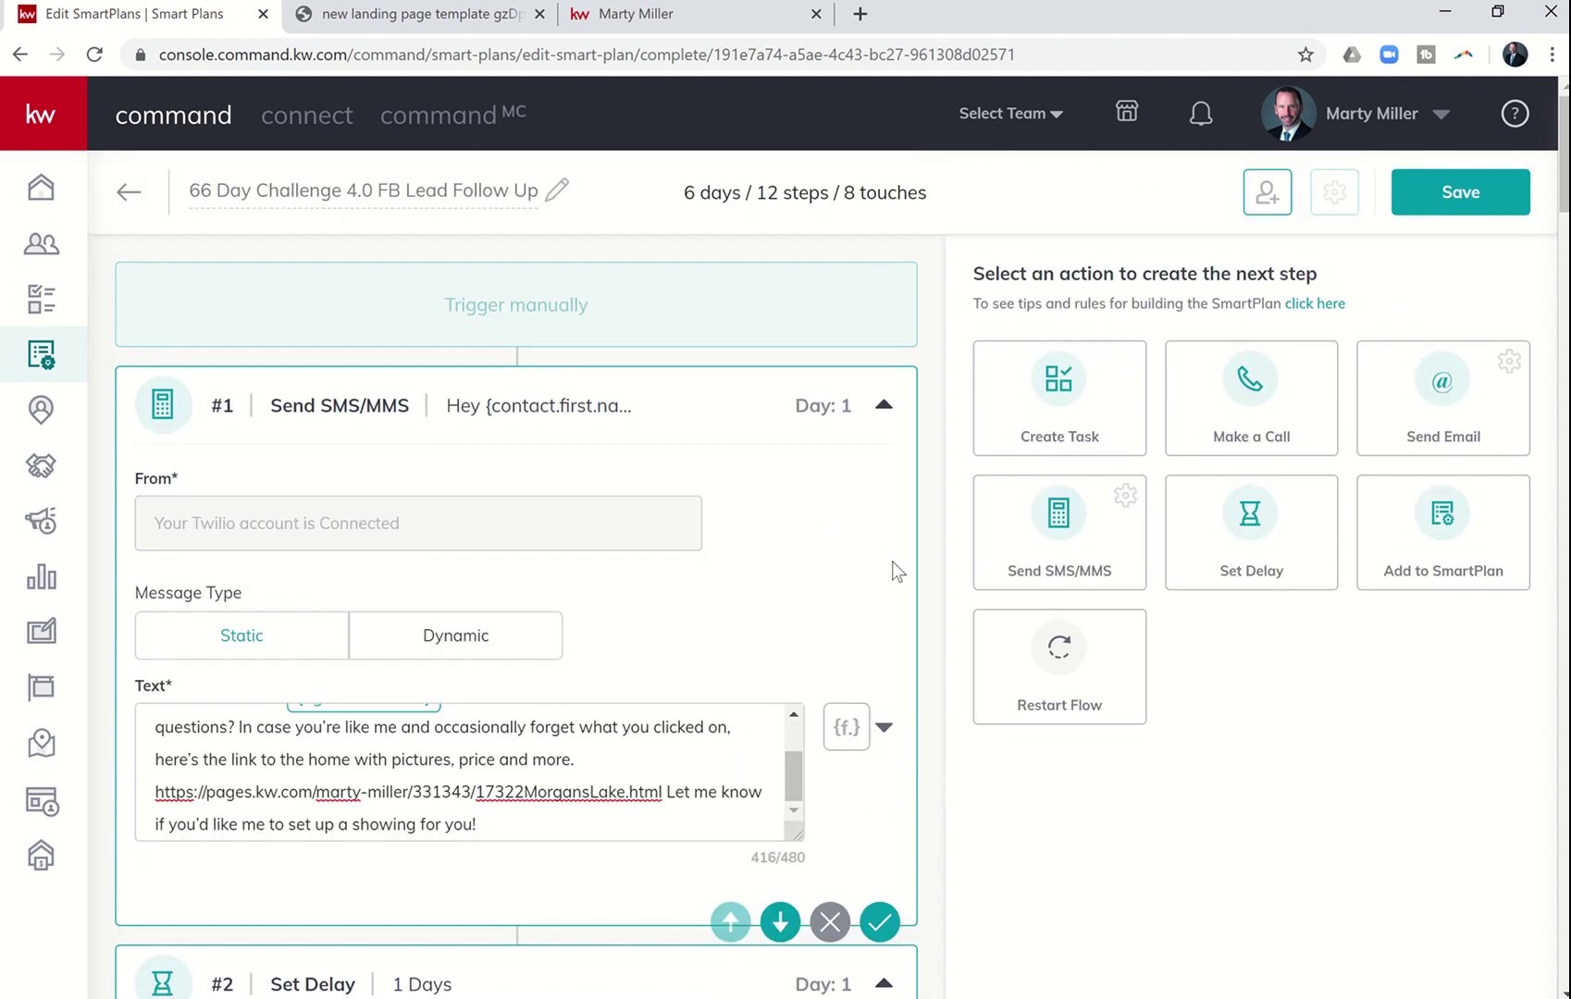
{"action": "scroll", "coordinate": [893, 571], "scroll_direction": "down", "scroll_amount": 10}
{"action": "scroll", "coordinate": [893, 571], "scroll_direction": "up", "scroll_amount": 10}
{"action": "left_click", "coordinate": [1470, 205]}
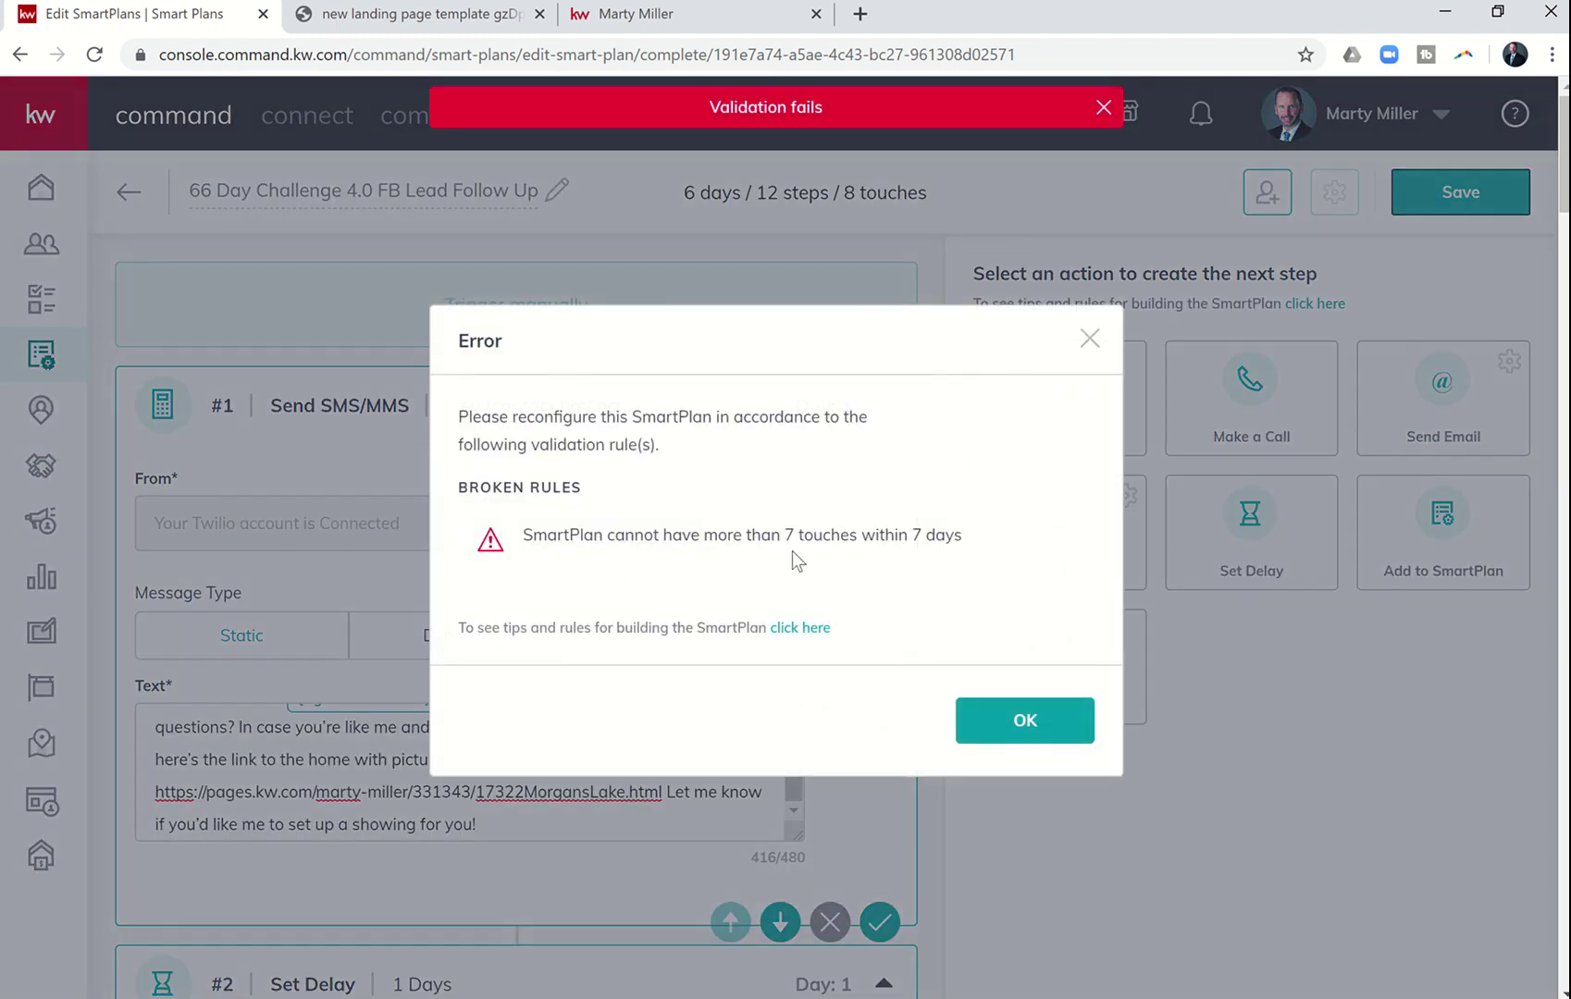
{"action": "left_click", "coordinate": [1088, 351]}
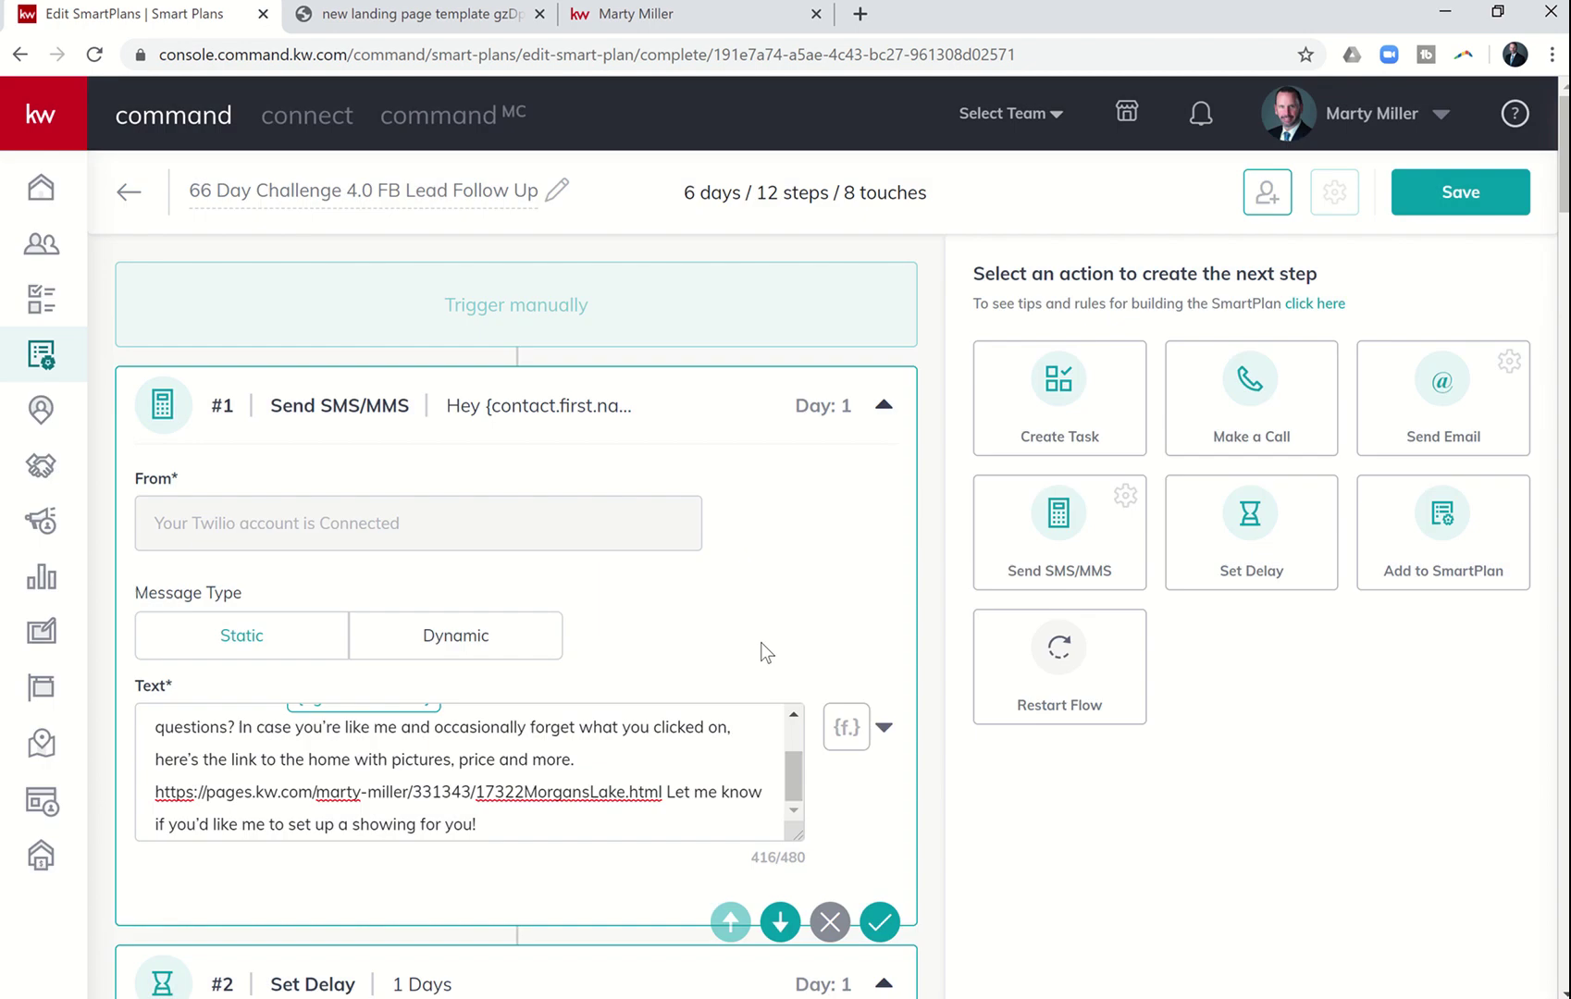
- Move the 1-day delay step above its following Make a Call step
{"action": "scroll", "coordinate": [760, 643], "scroll_direction": "down", "scroll_amount": 3}
{"action": "scroll", "coordinate": [761, 643], "scroll_direction": "down", "scroll_amount": 1}
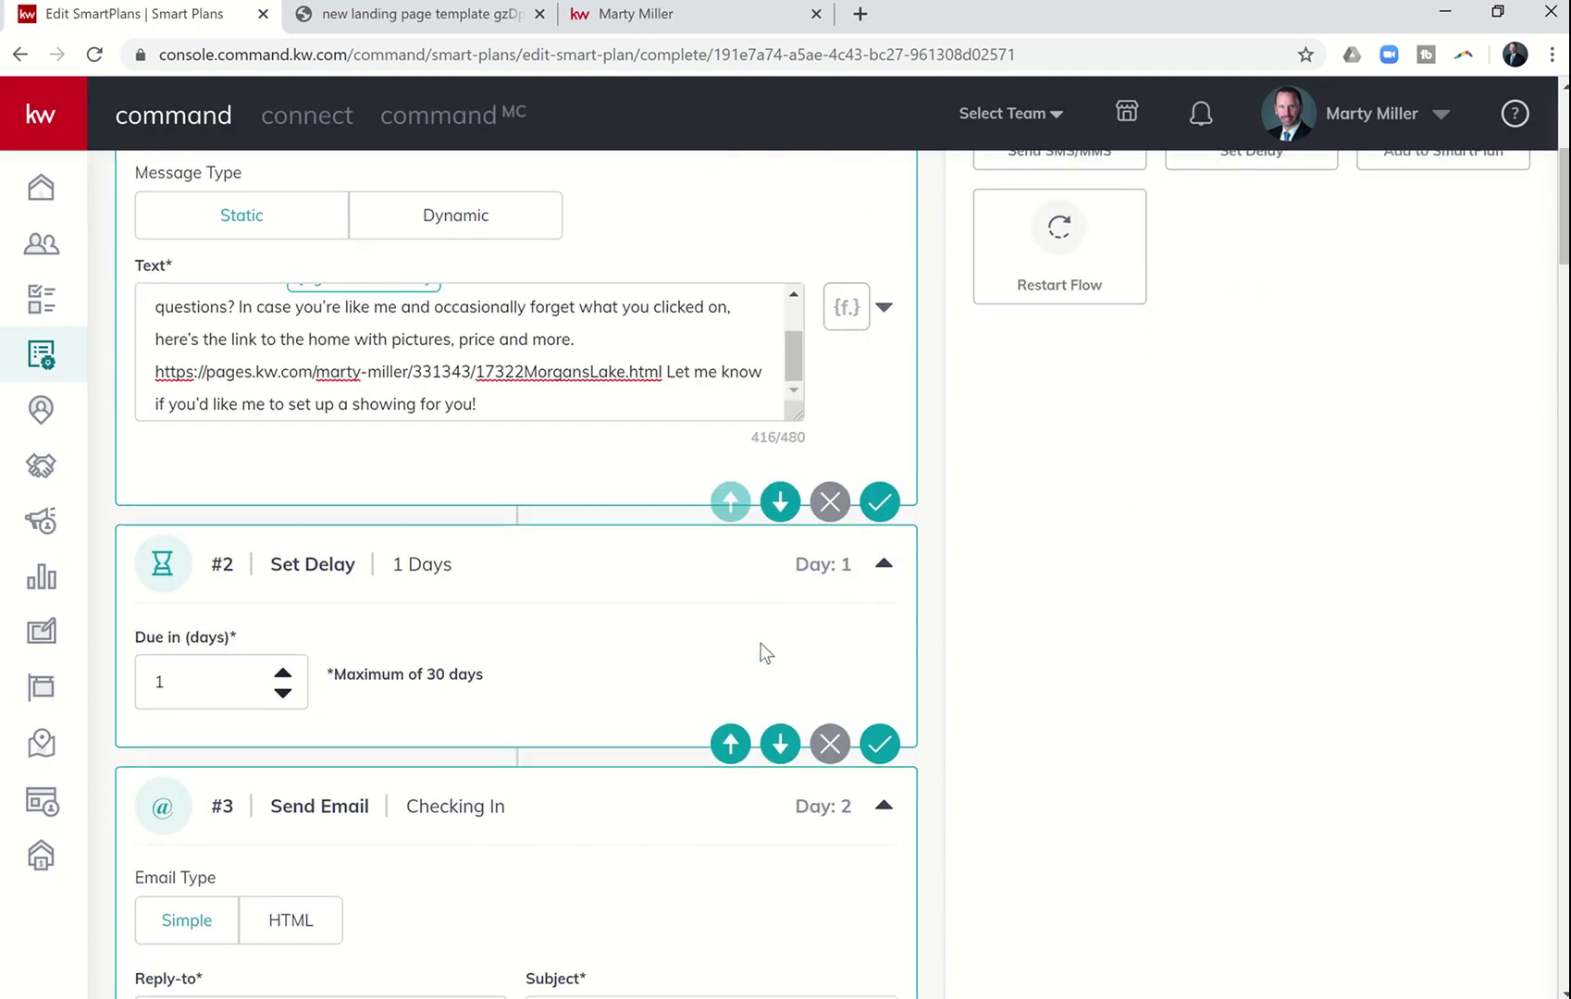
{"action": "scroll", "coordinate": [760, 642], "scroll_direction": "up", "scroll_amount": 3}
{"action": "scroll", "coordinate": [760, 643], "scroll_direction": "up", "scroll_amount": 2}
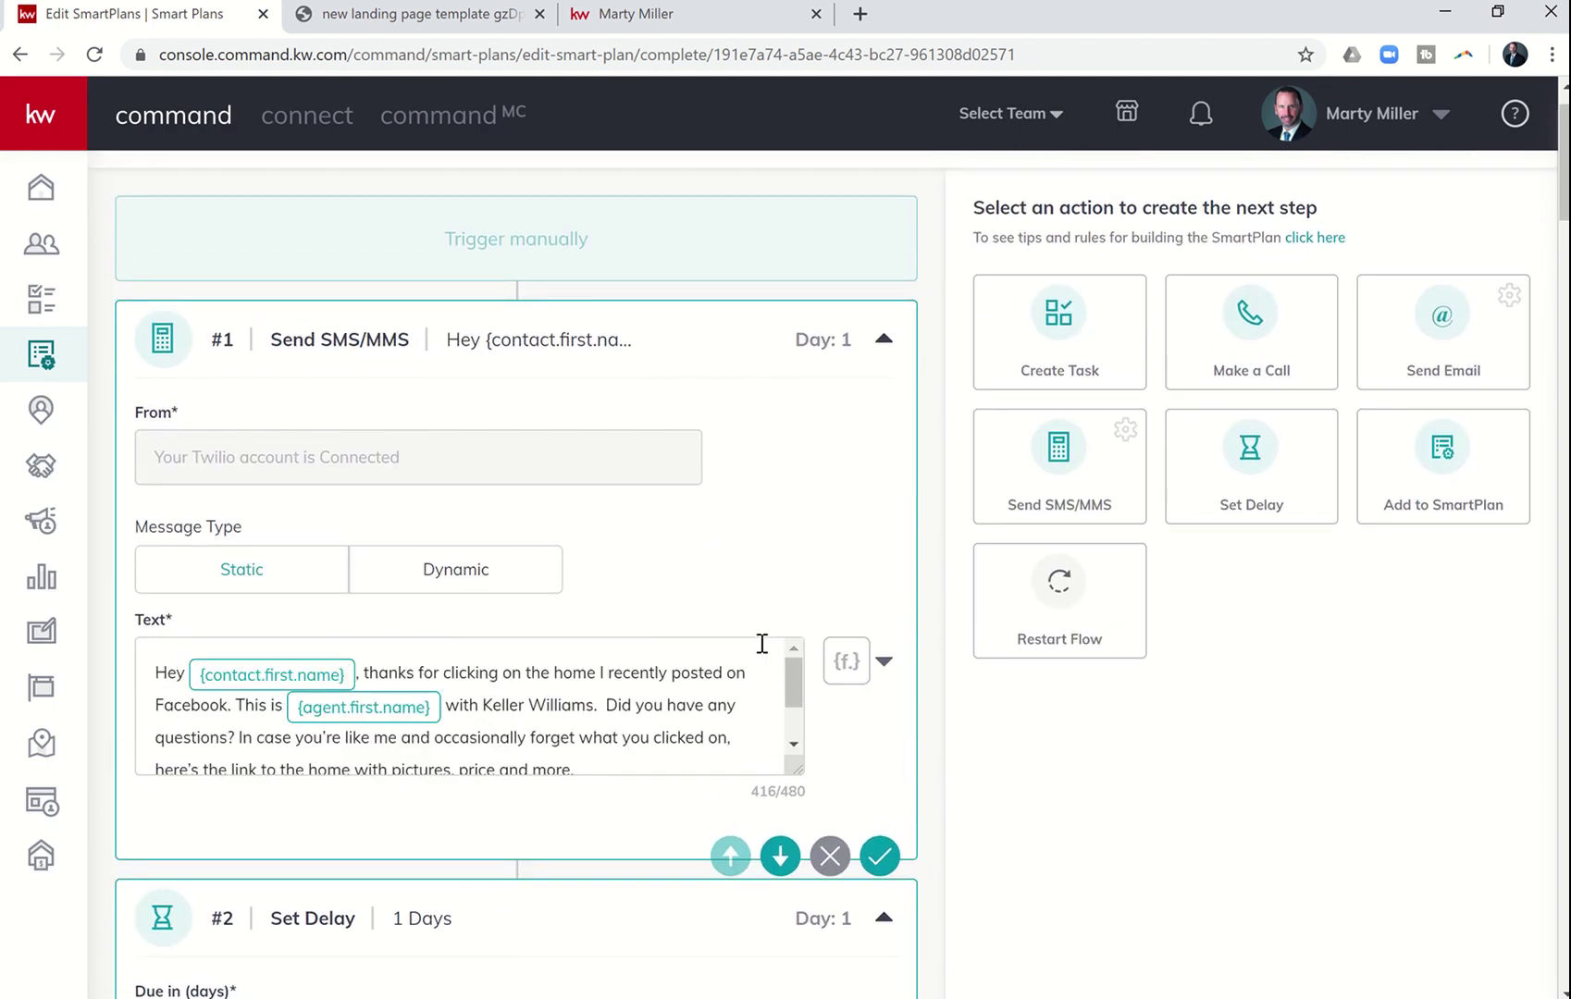
{"action": "scroll", "coordinate": [811, 536], "scroll_direction": "down", "scroll_amount": 5}
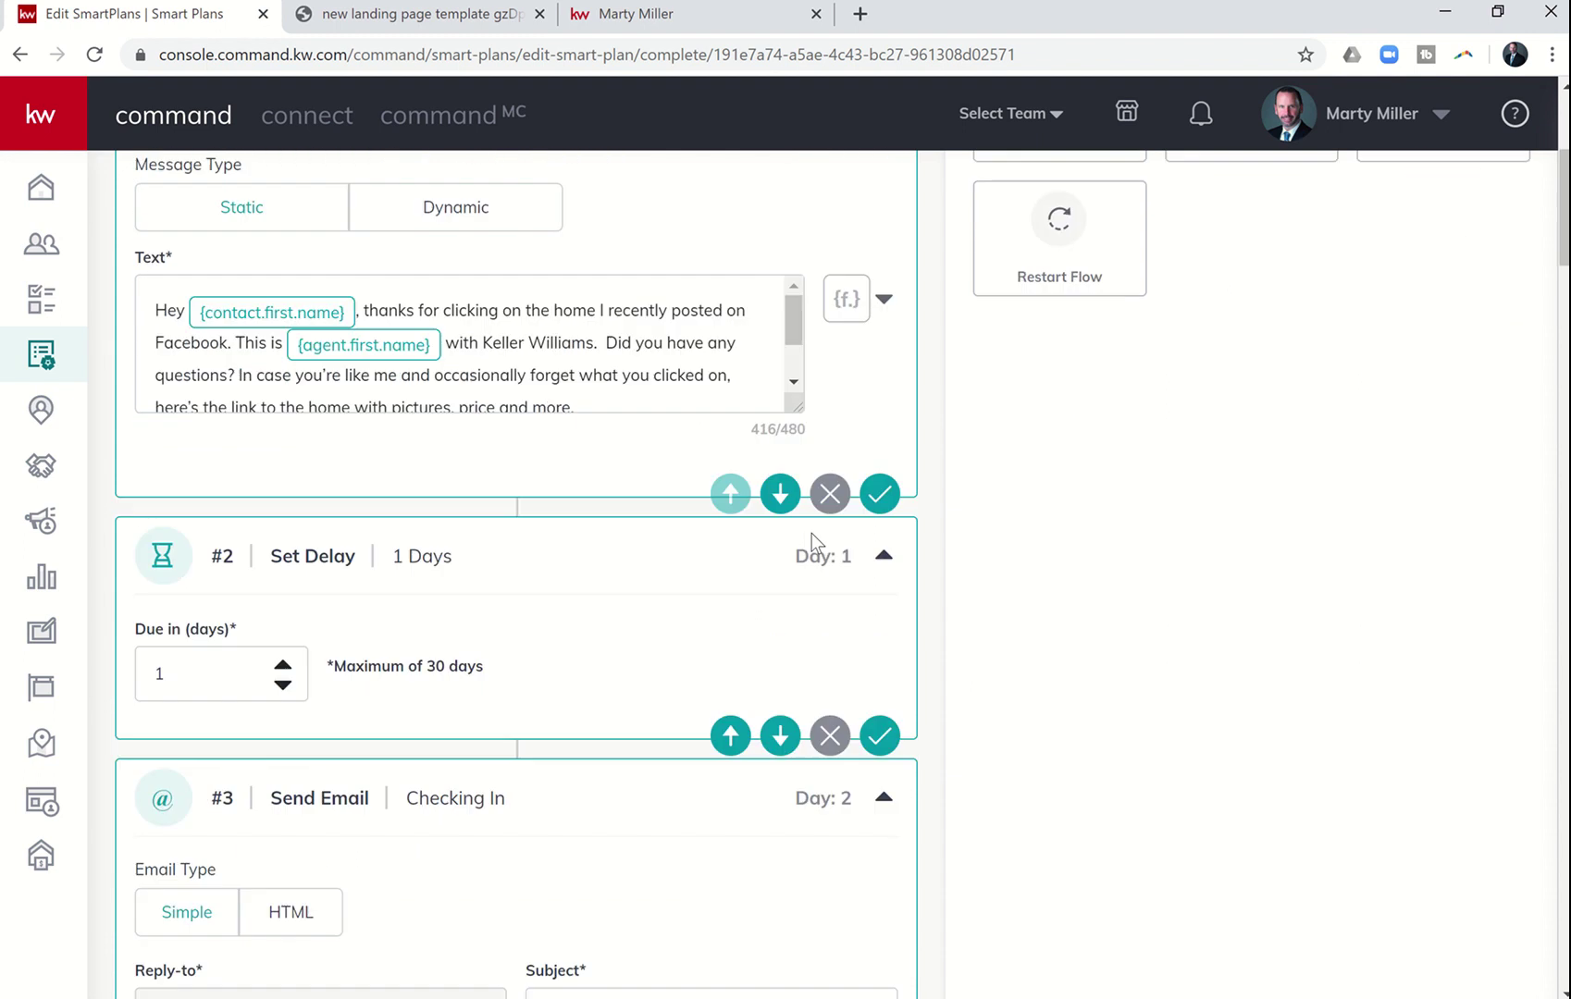
{"action": "scroll", "coordinate": [584, 569], "scroll_direction": "down", "scroll_amount": 4}
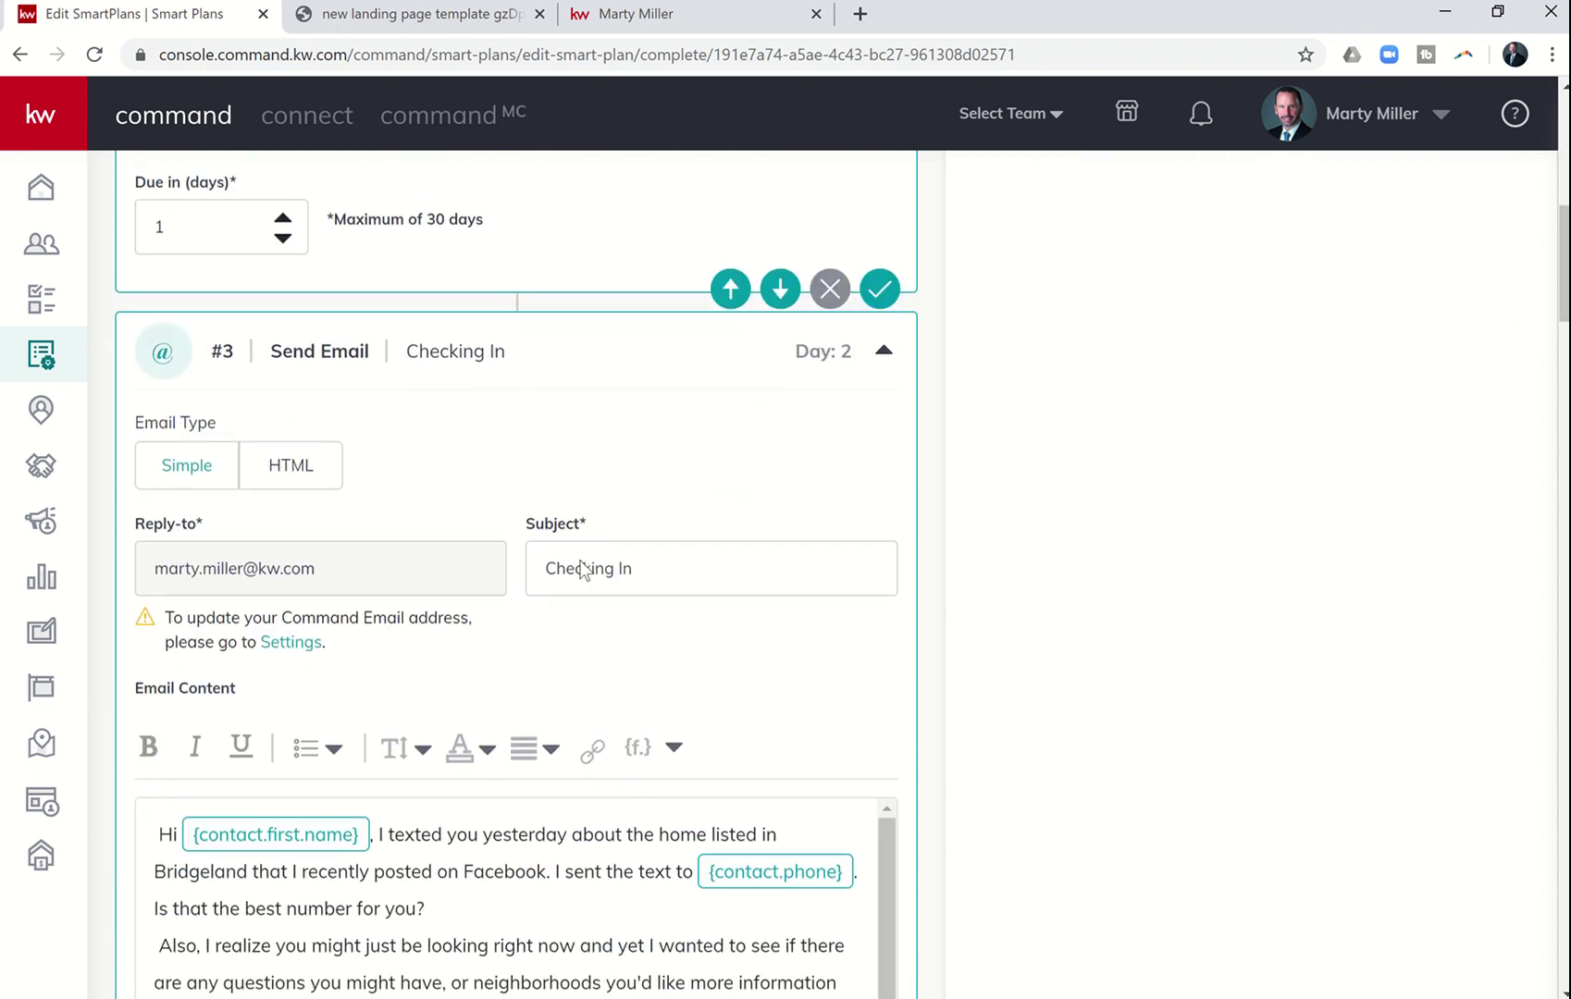
{"action": "scroll", "coordinate": [626, 408], "scroll_direction": "down", "scroll_amount": 5}
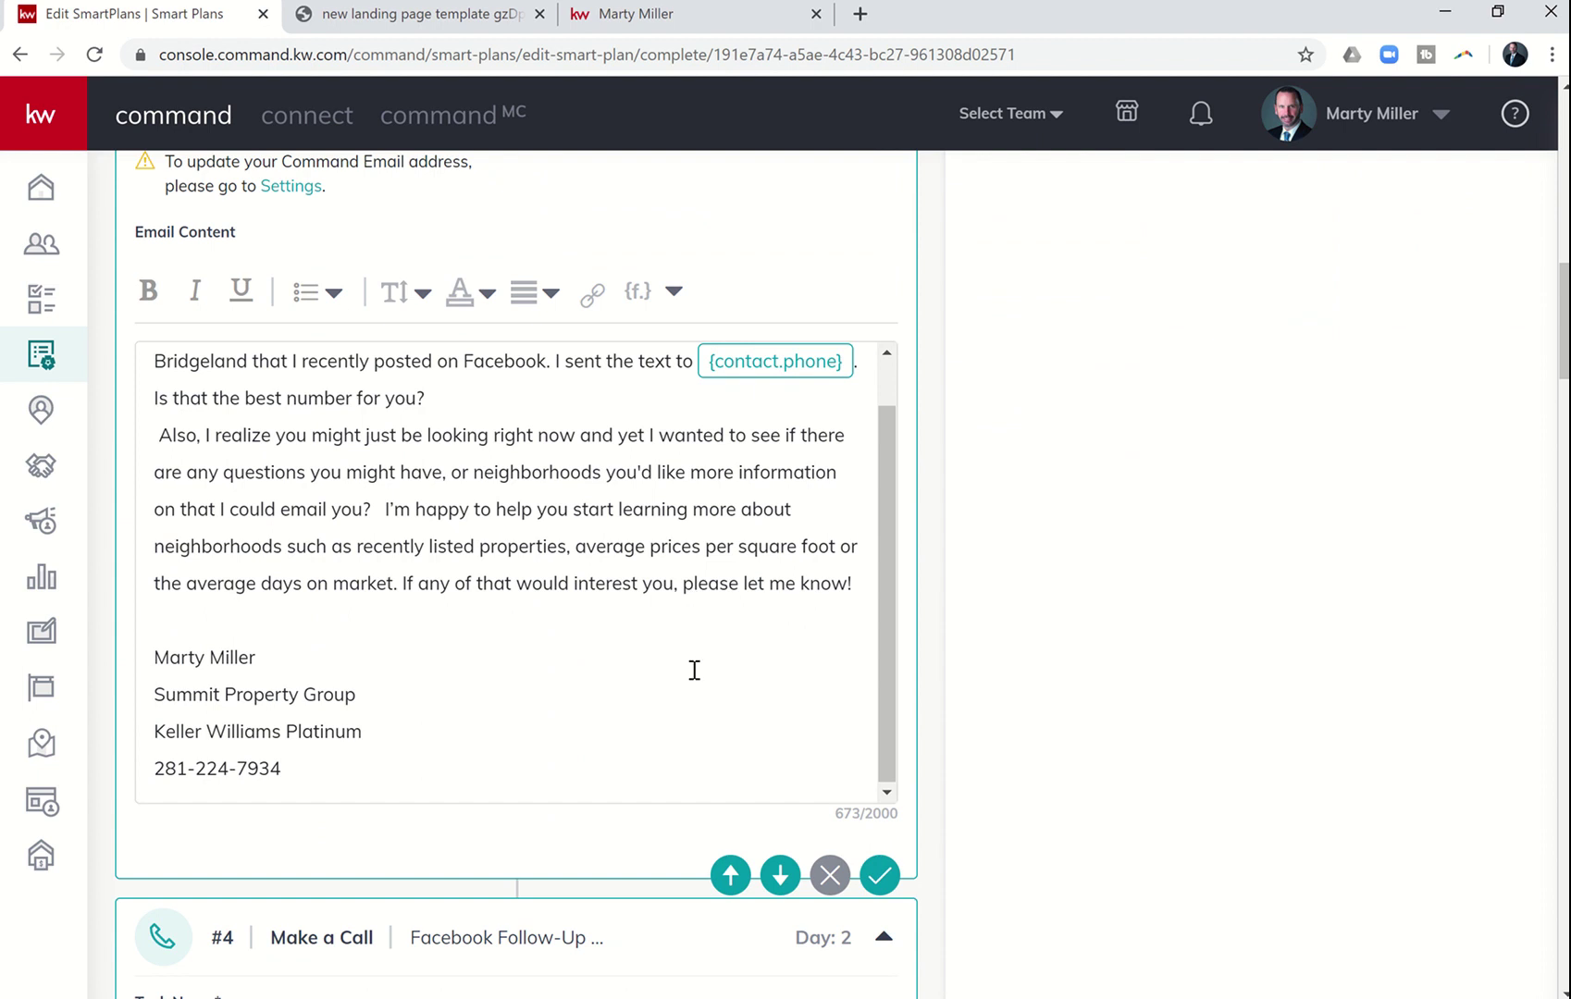
{"action": "scroll", "coordinate": [895, 844], "scroll_direction": "down", "scroll_amount": 4}
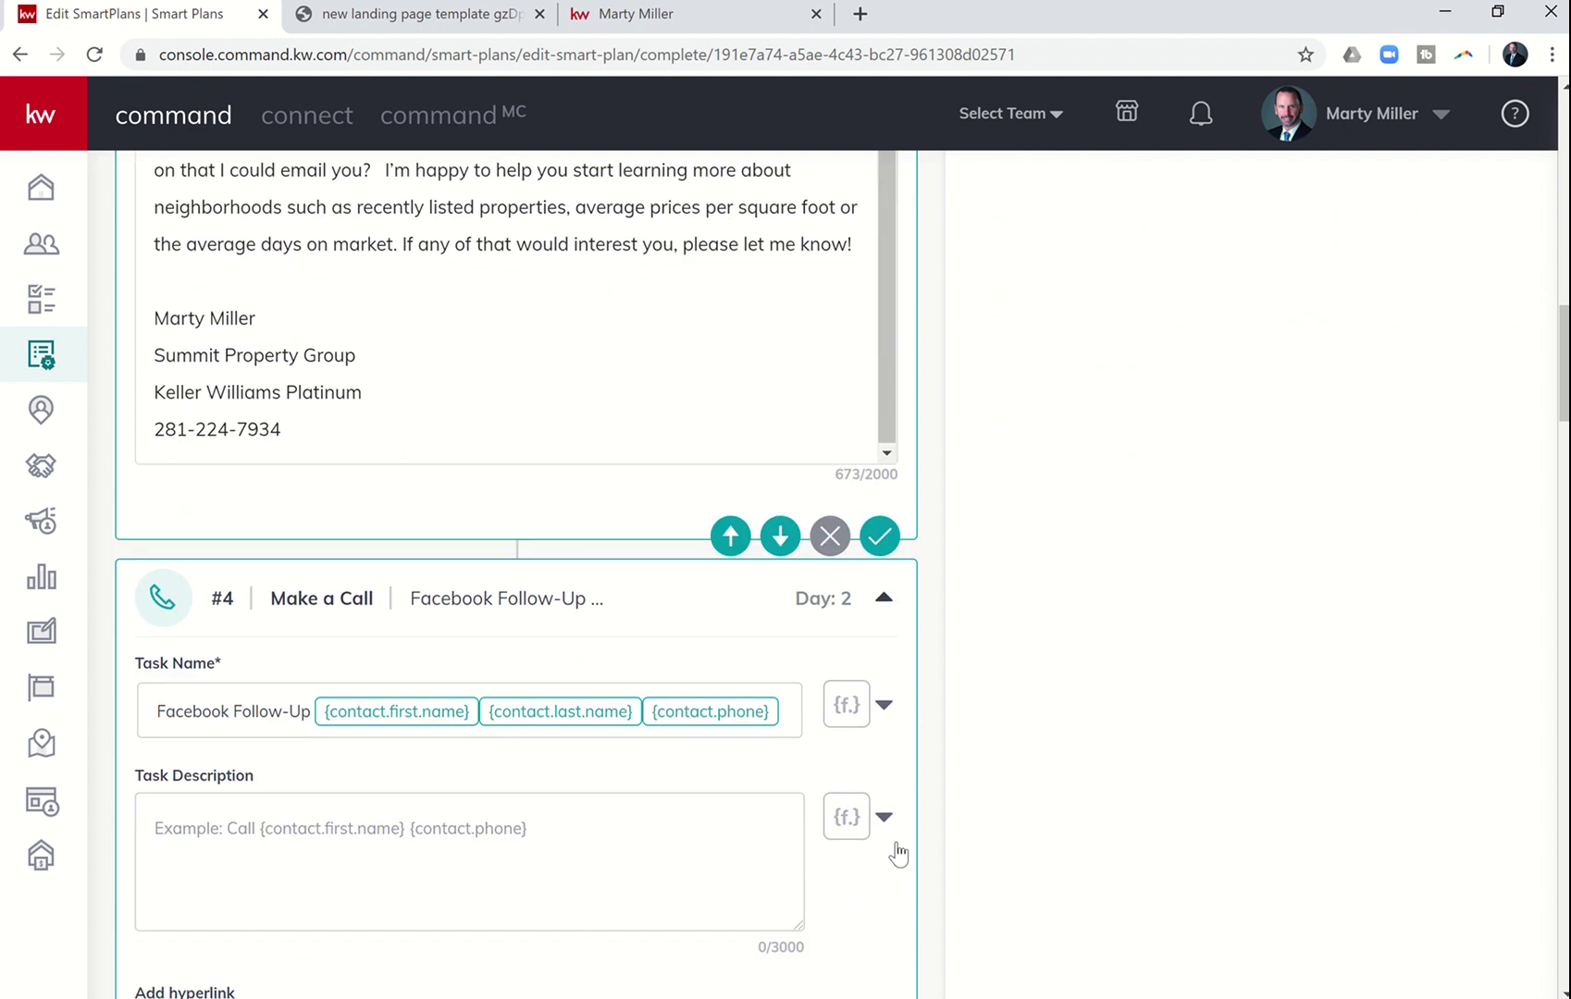
{"action": "scroll", "coordinate": [895, 844], "scroll_direction": "down", "scroll_amount": 5}
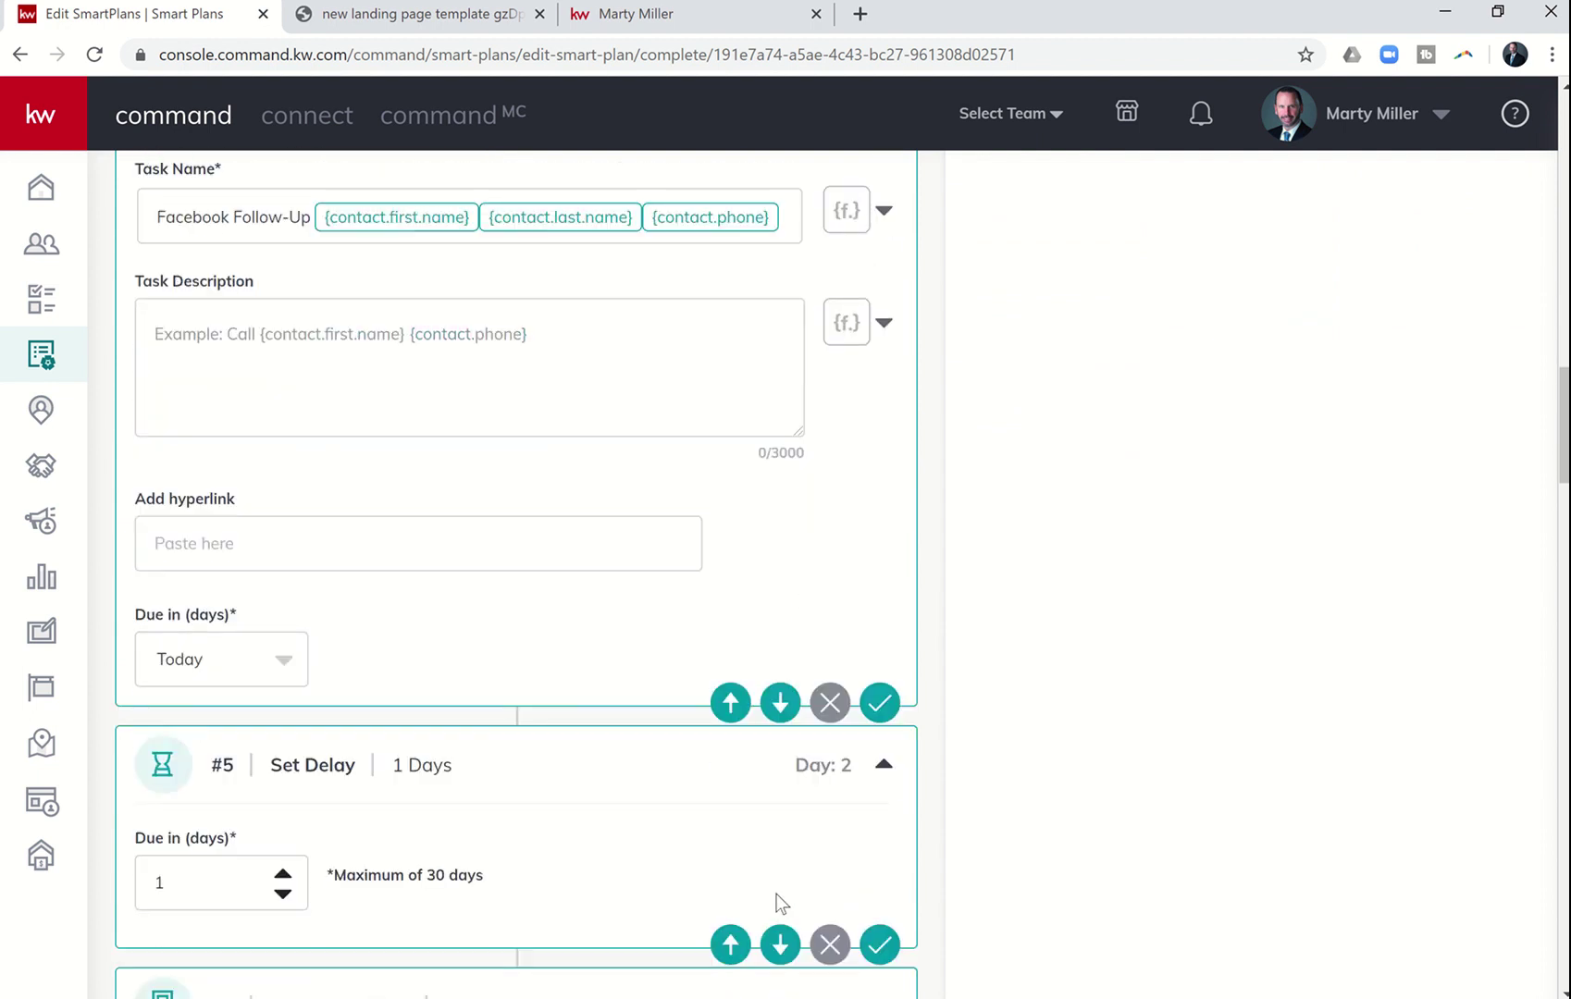
{"action": "left_click", "coordinate": [731, 944]}
- Confirm the reordered 1-day delay step with the check mark on step #10
{"action": "scroll", "coordinate": [1166, 518], "scroll_direction": "up", "scroll_amount": 10}
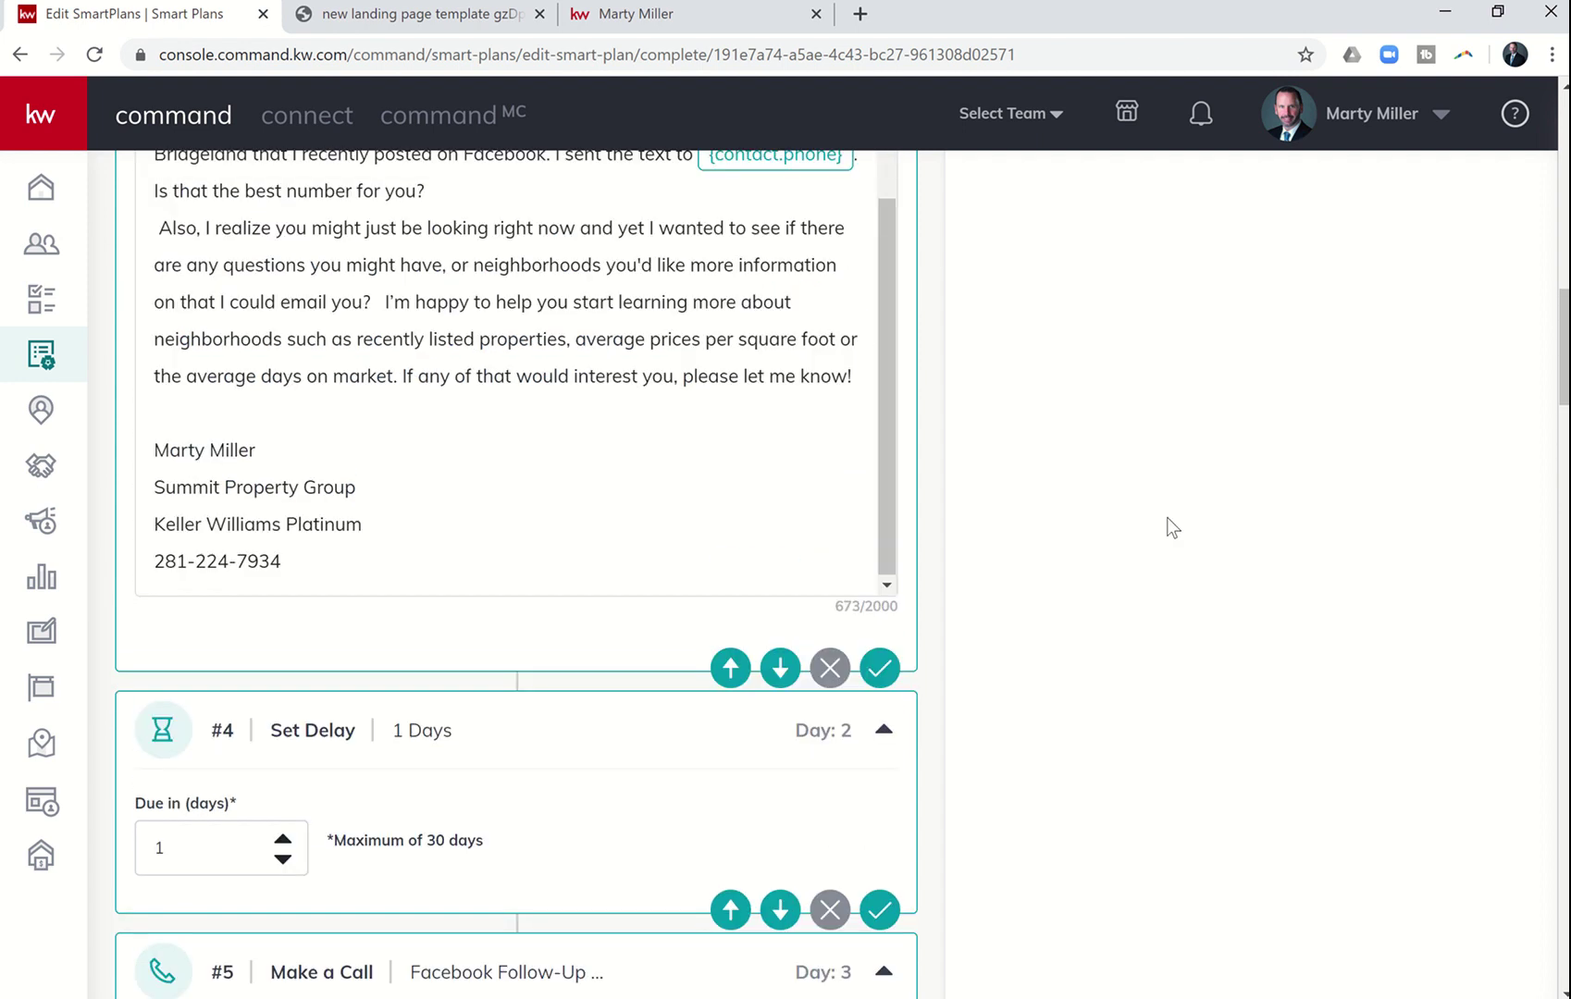
{"action": "scroll", "coordinate": [1167, 516], "scroll_direction": "down", "scroll_amount": 8}
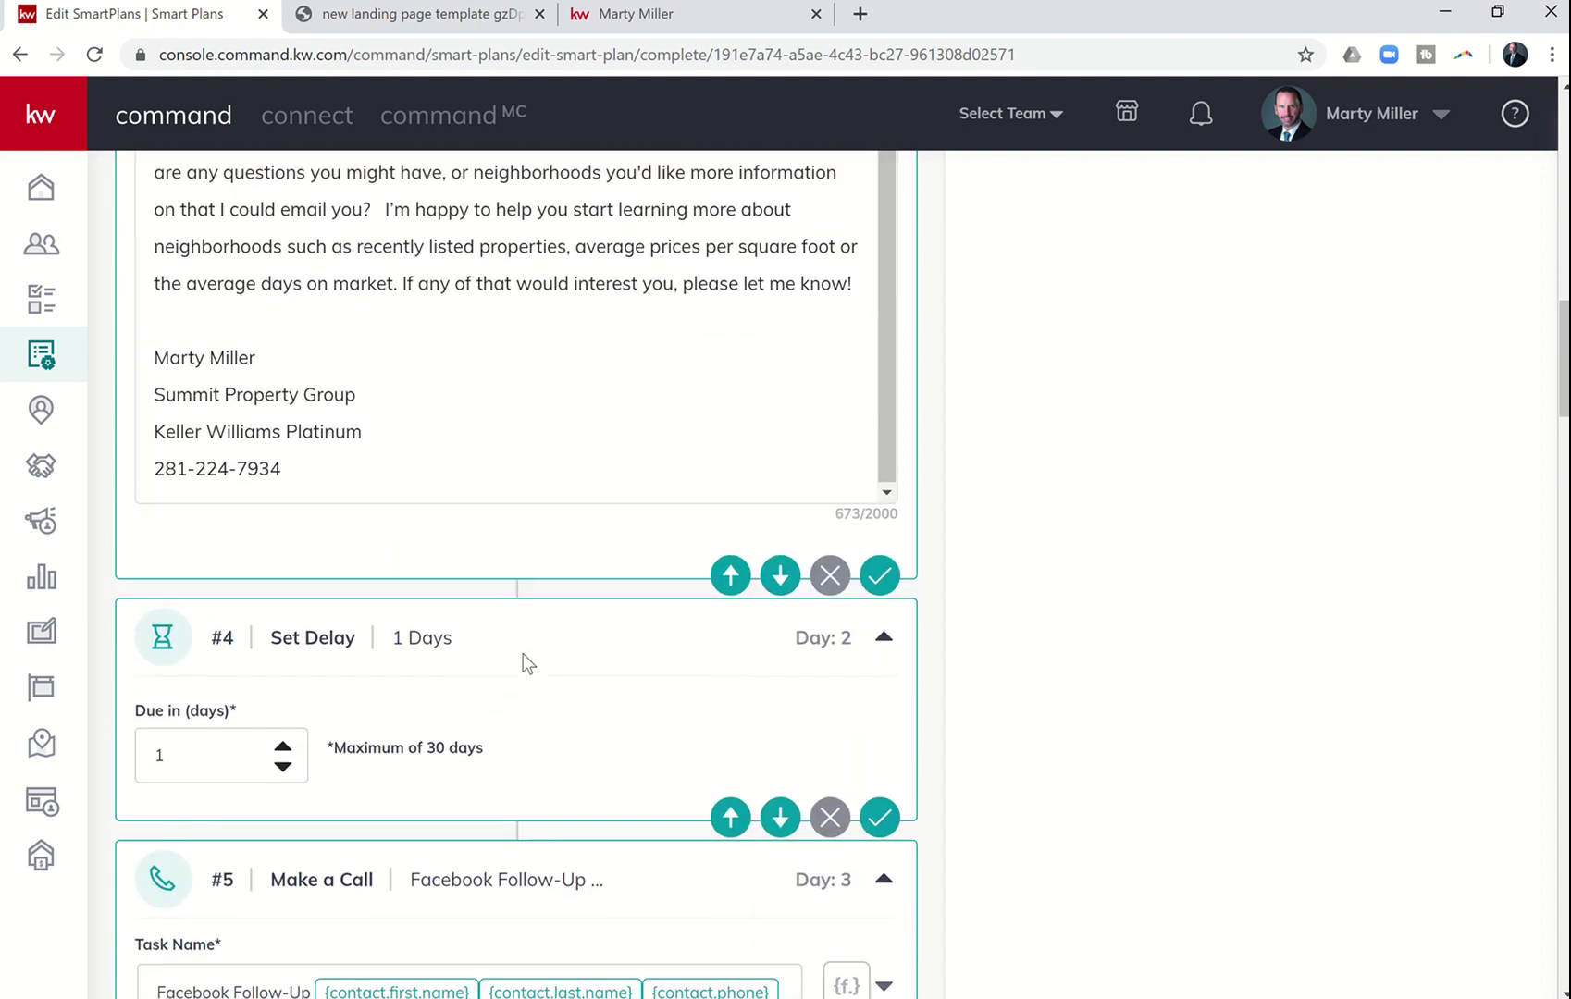
{"action": "scroll", "coordinate": [522, 653], "scroll_direction": "down", "scroll_amount": 5}
{"action": "scroll", "coordinate": [522, 653], "scroll_direction": "down", "scroll_amount": 2}
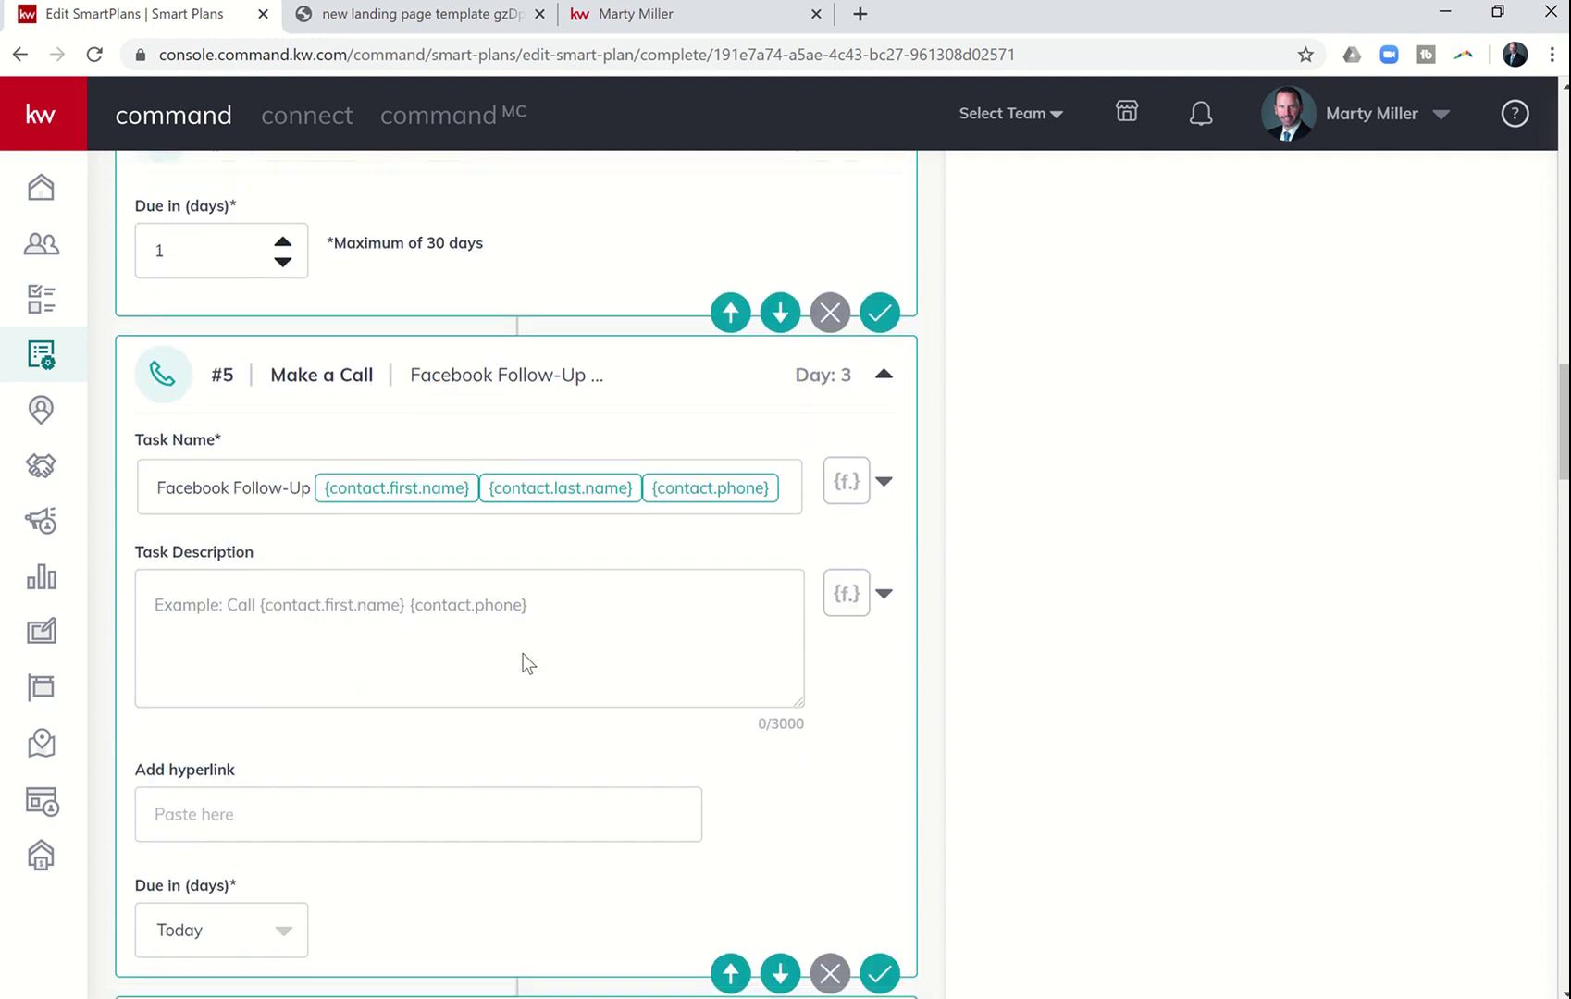
{"action": "scroll", "coordinate": [524, 653], "scroll_direction": "down", "scroll_amount": 1}
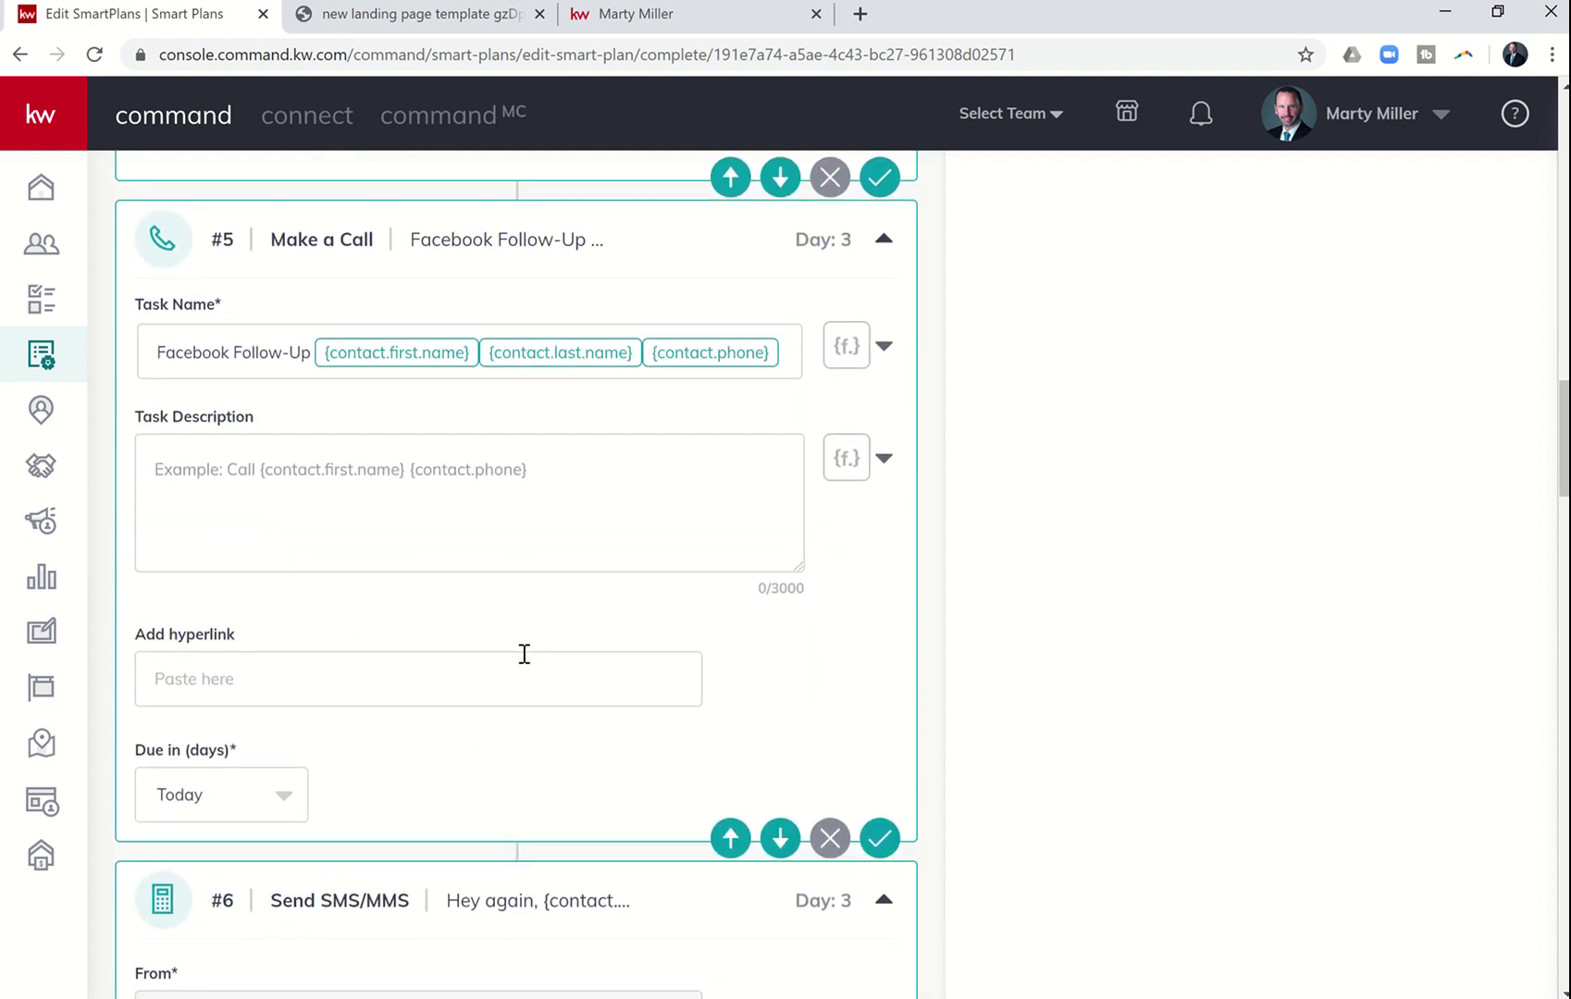
{"action": "scroll", "coordinate": [524, 653], "scroll_direction": "down", "scroll_amount": 5}
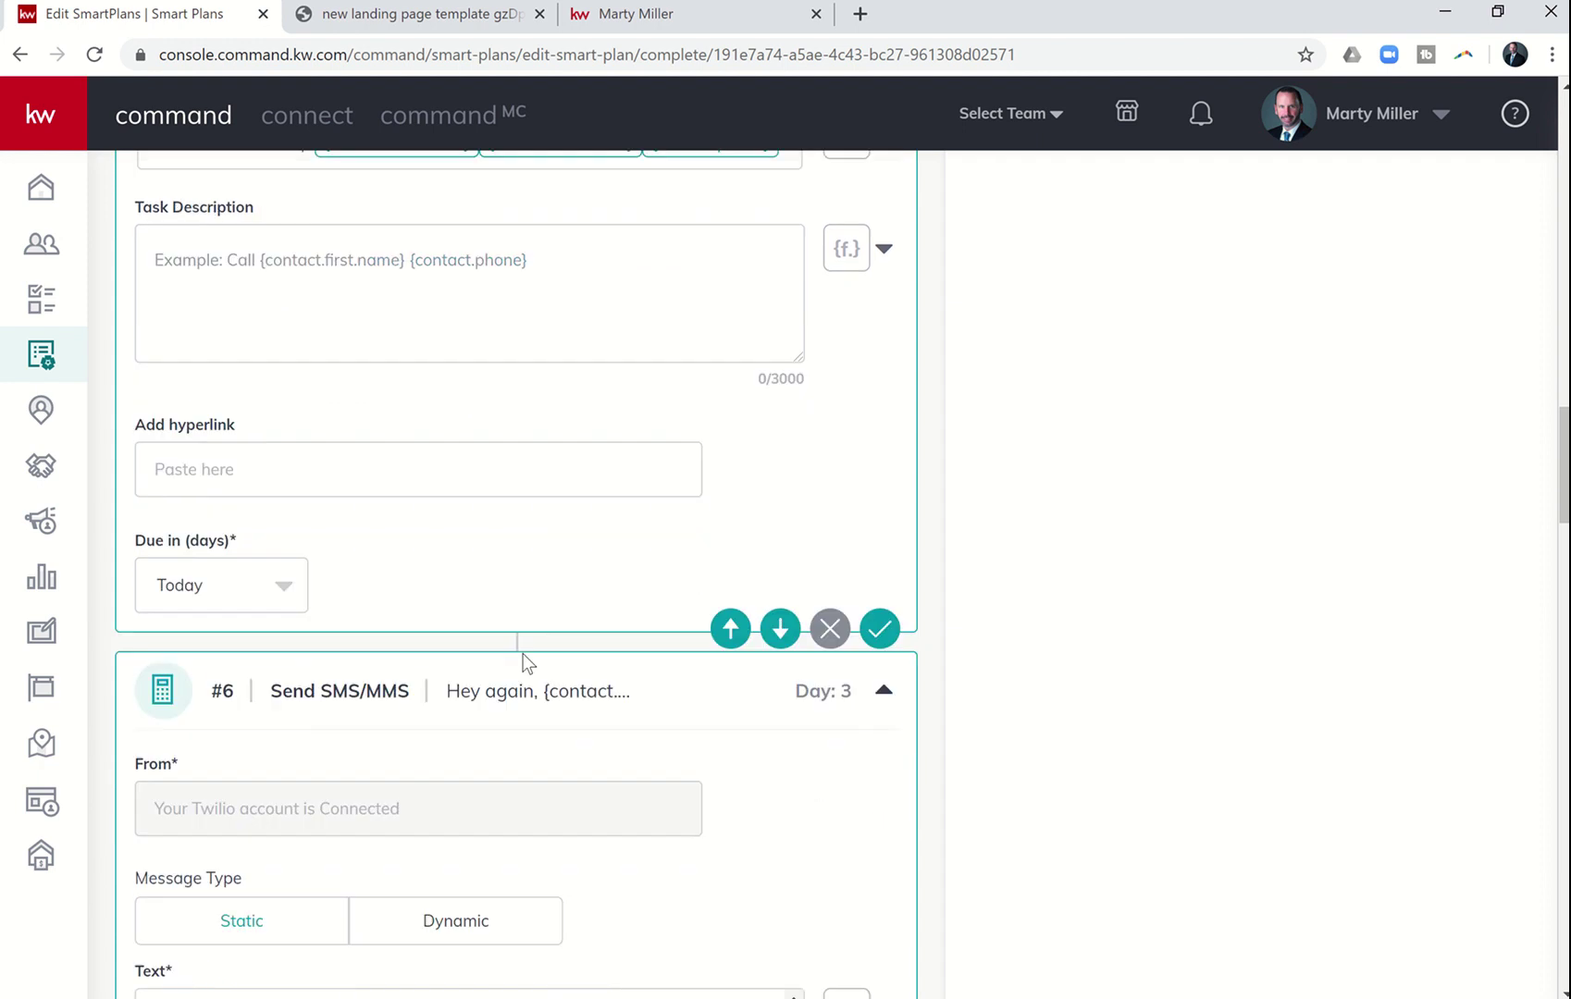
{"action": "scroll", "coordinate": [524, 653], "scroll_direction": "down", "scroll_amount": 5}
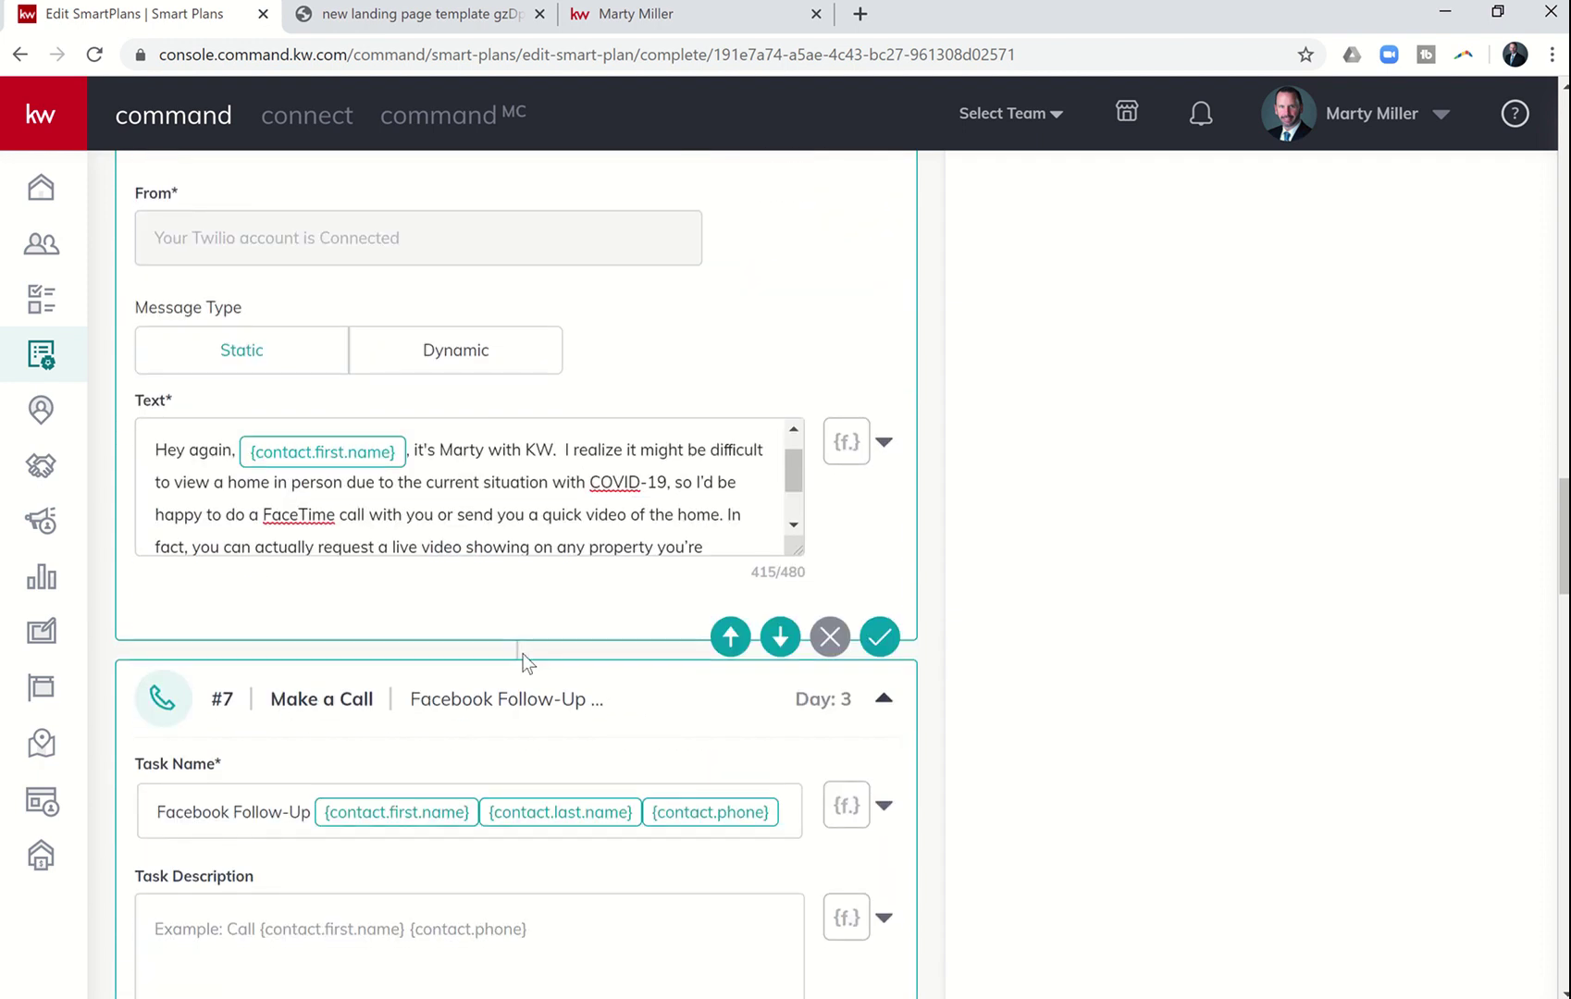
{"action": "scroll", "coordinate": [523, 658], "scroll_direction": "up", "scroll_amount": 5}
{"action": "scroll", "coordinate": [523, 657], "scroll_direction": "down", "scroll_amount": 4}
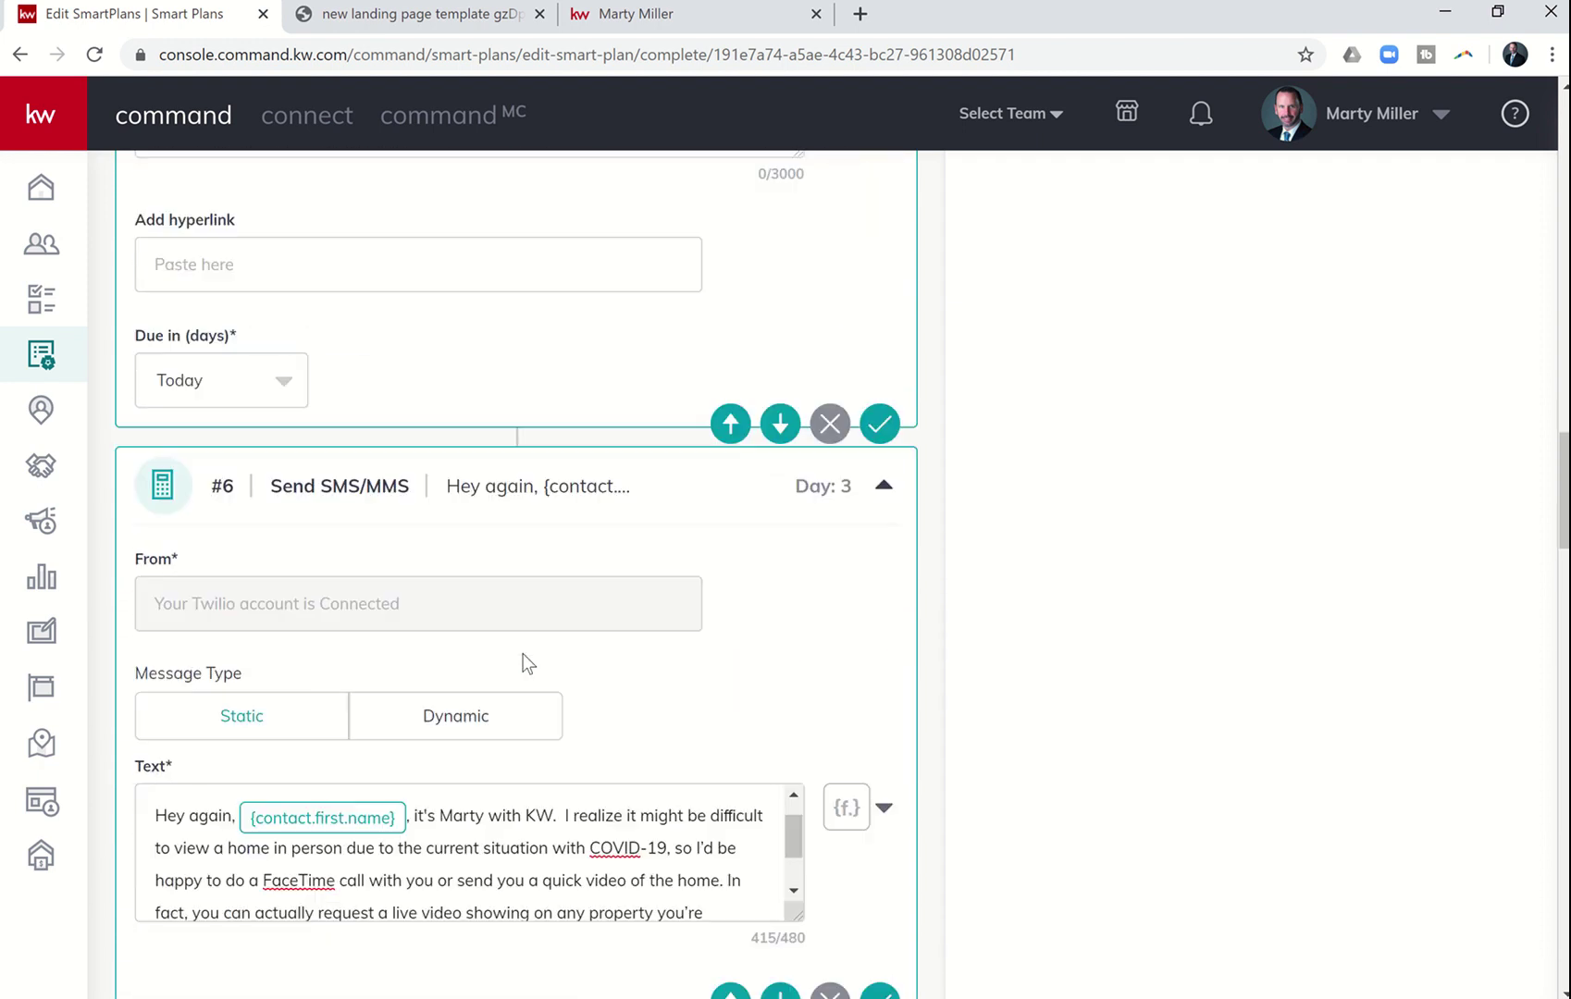
{"action": "scroll", "coordinate": [524, 653], "scroll_direction": "down", "scroll_amount": 9}
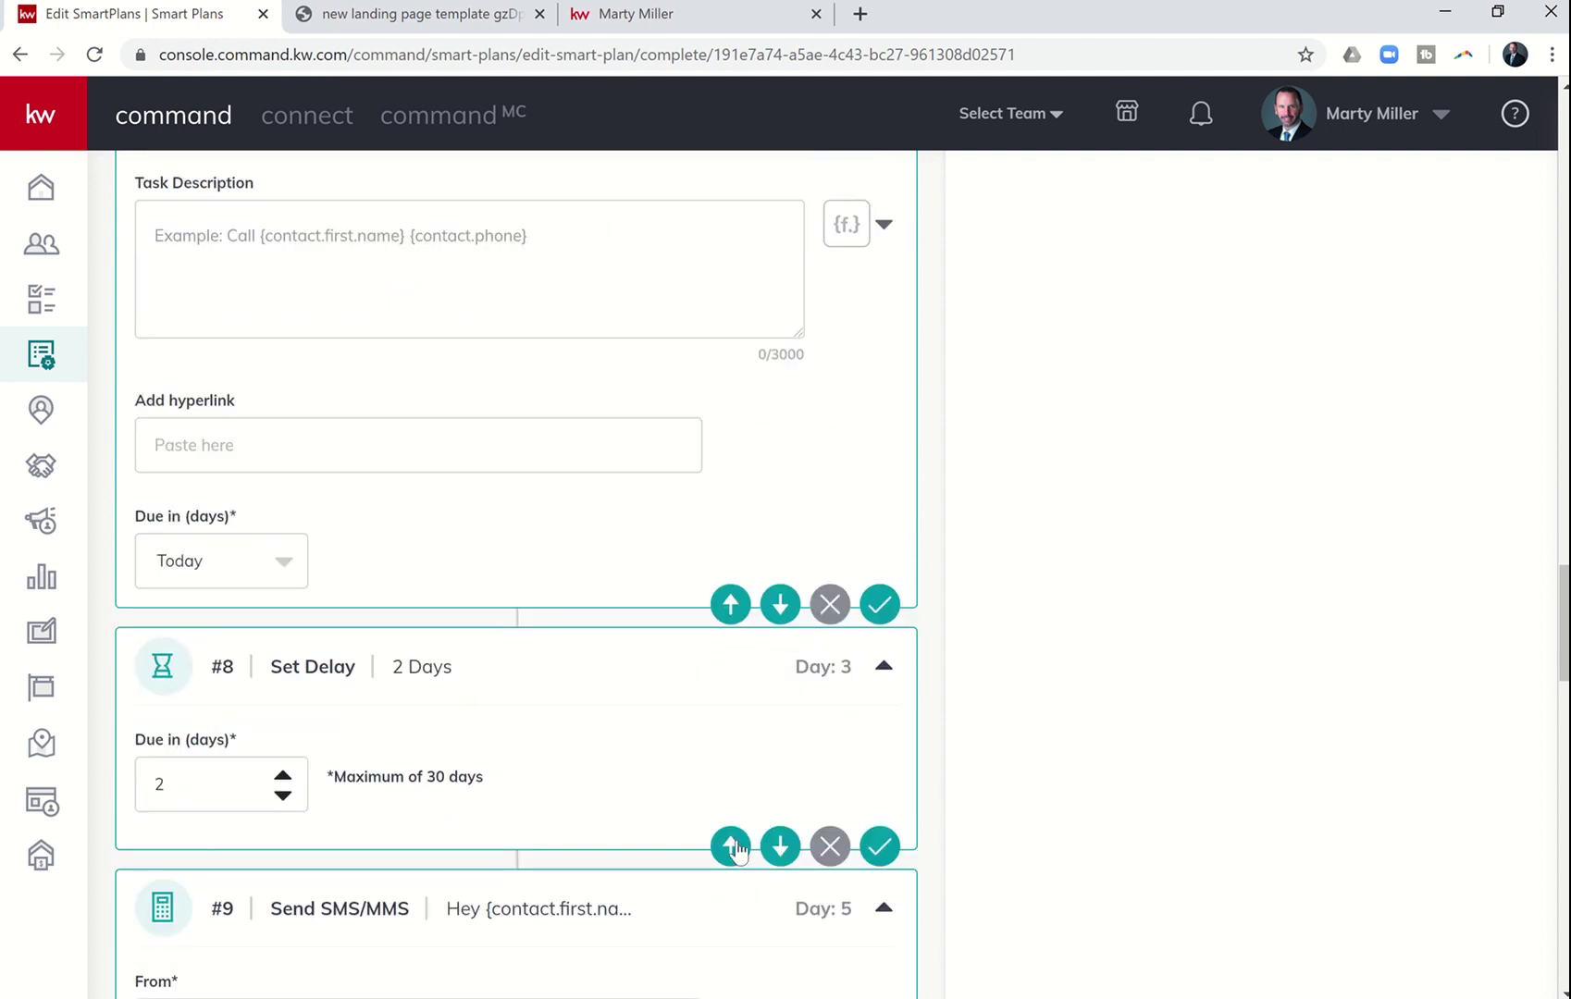
{"action": "scroll", "coordinate": [797, 445], "scroll_direction": "up", "scroll_amount": 8}
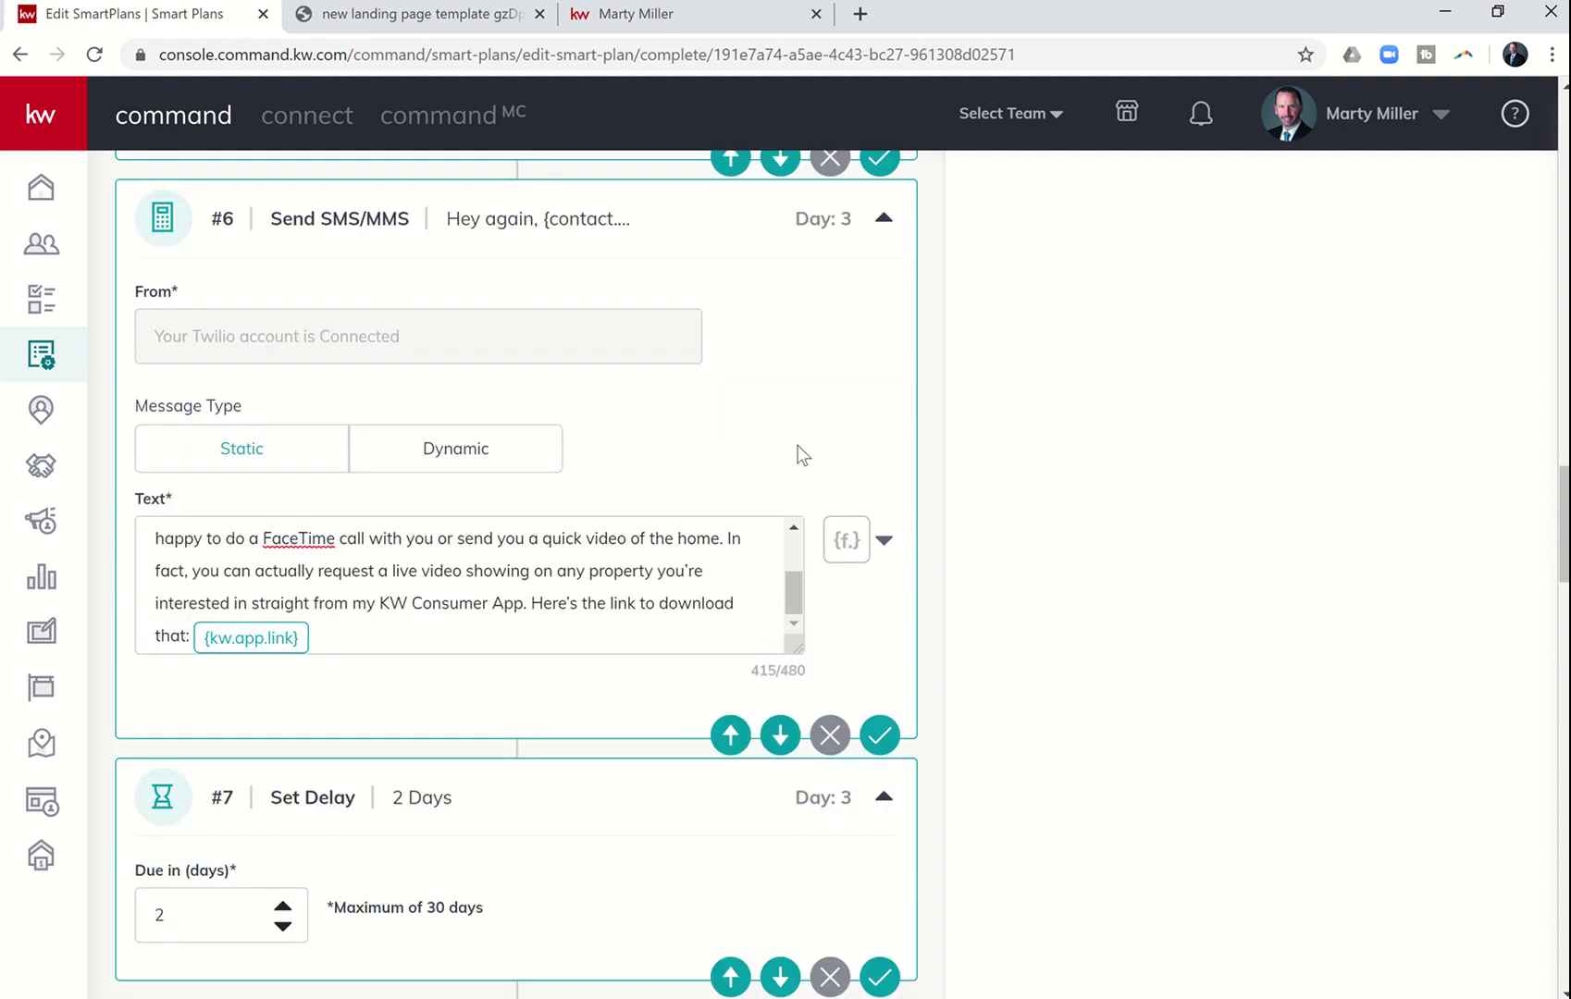
{"action": "scroll", "coordinate": [797, 446], "scroll_direction": "down", "scroll_amount": 2}
{"action": "scroll", "coordinate": [798, 446], "scroll_direction": "down", "scroll_amount": 9}
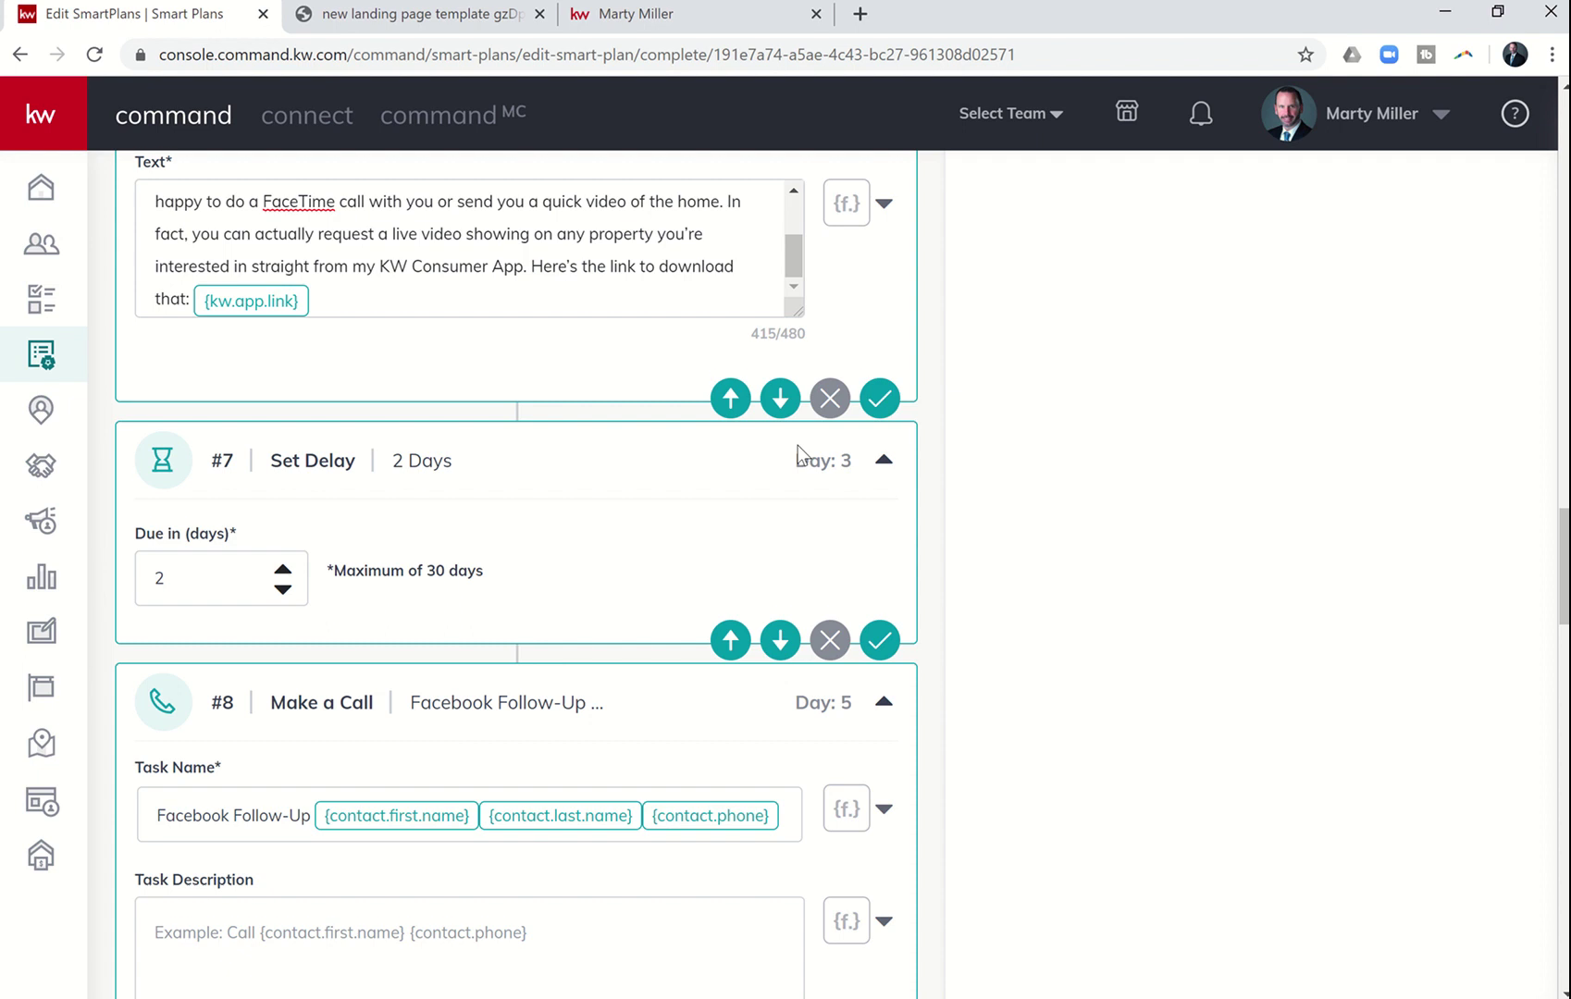
{"action": "scroll", "coordinate": [797, 445], "scroll_direction": "down", "scroll_amount": 10}
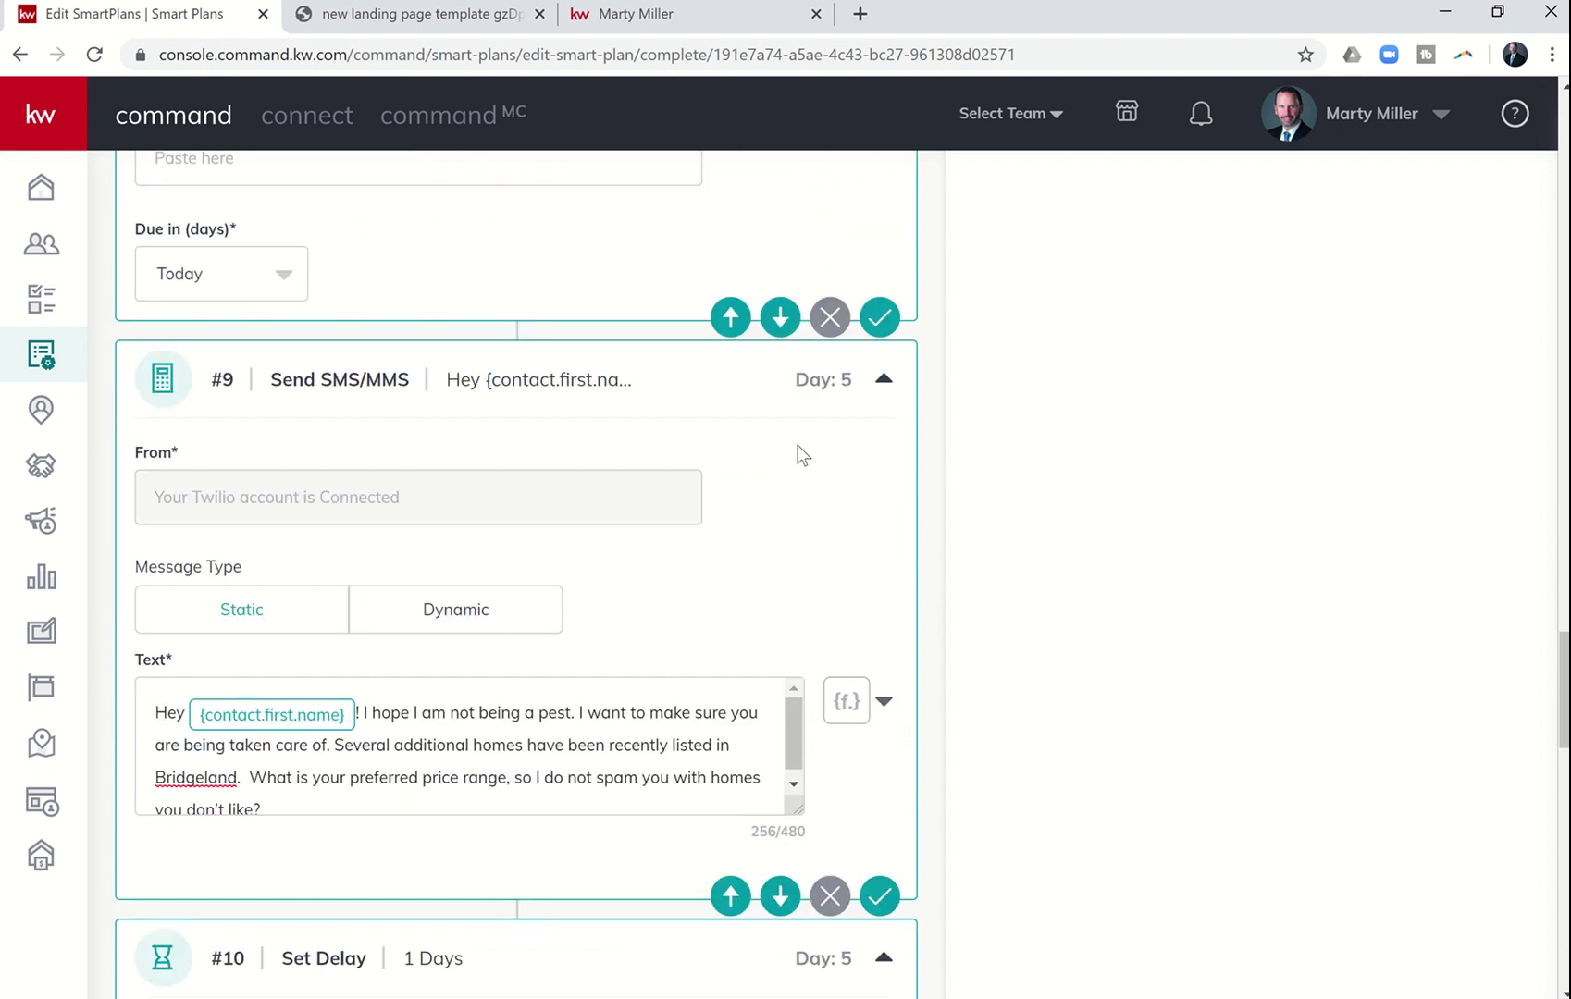
{"action": "scroll", "coordinate": [797, 446], "scroll_direction": "down", "scroll_amount": 12}
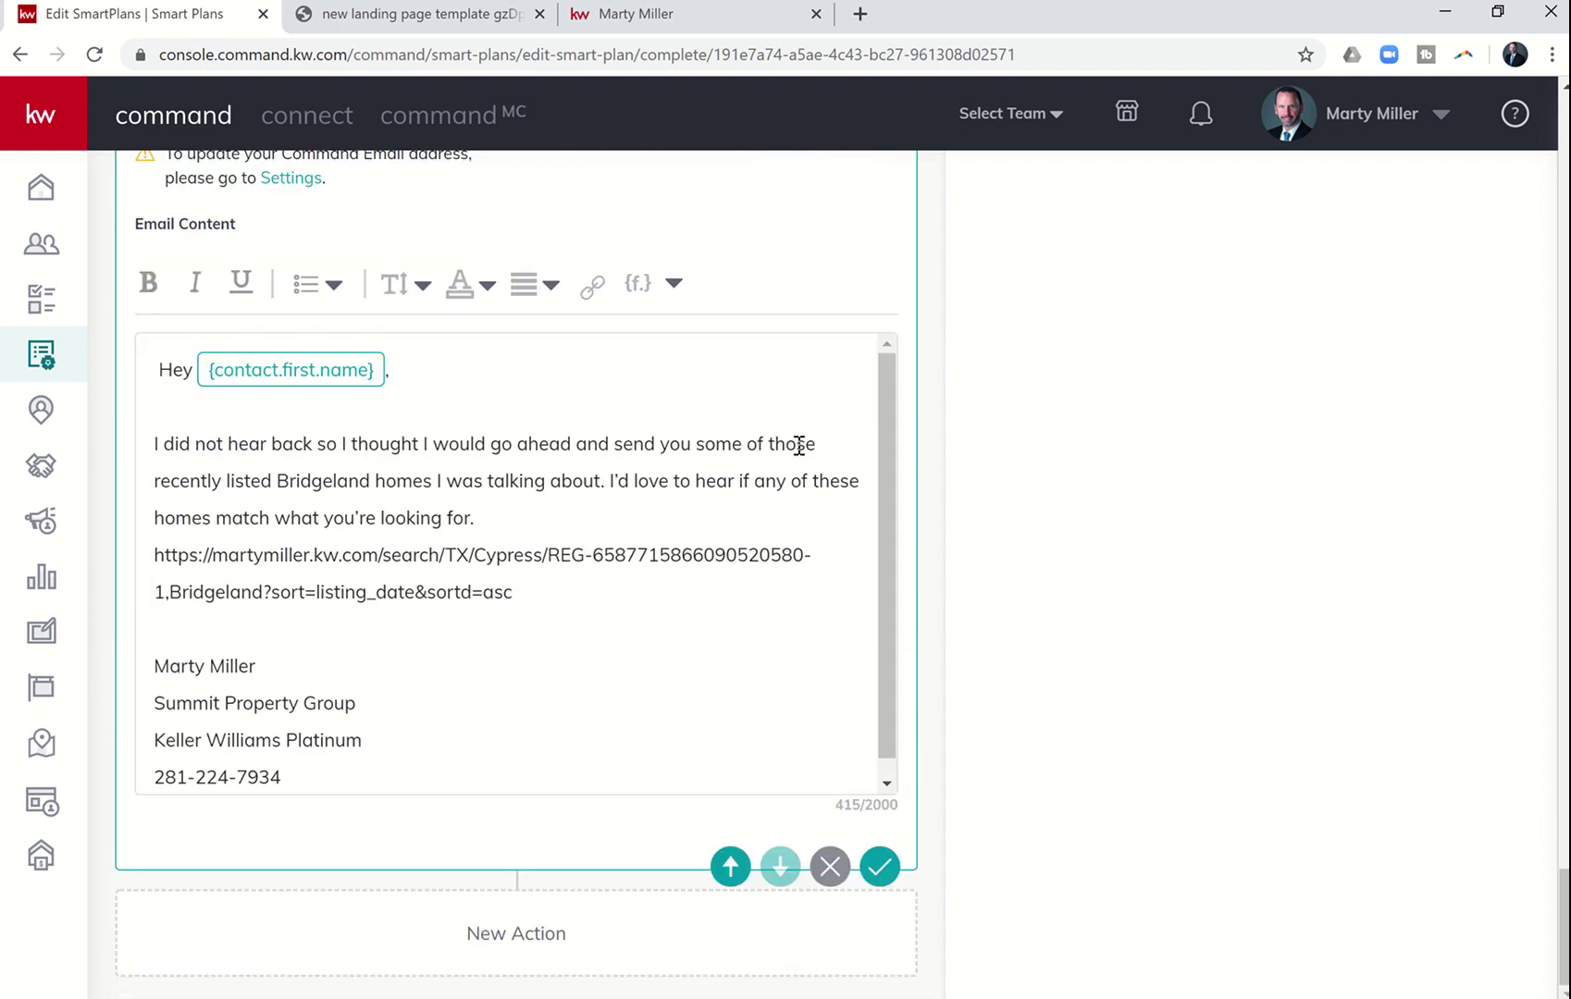
{"action": "scroll", "coordinate": [798, 446], "scroll_direction": "up", "scroll_amount": 3}
{"action": "scroll", "coordinate": [797, 446], "scroll_direction": "up", "scroll_amount": 9}
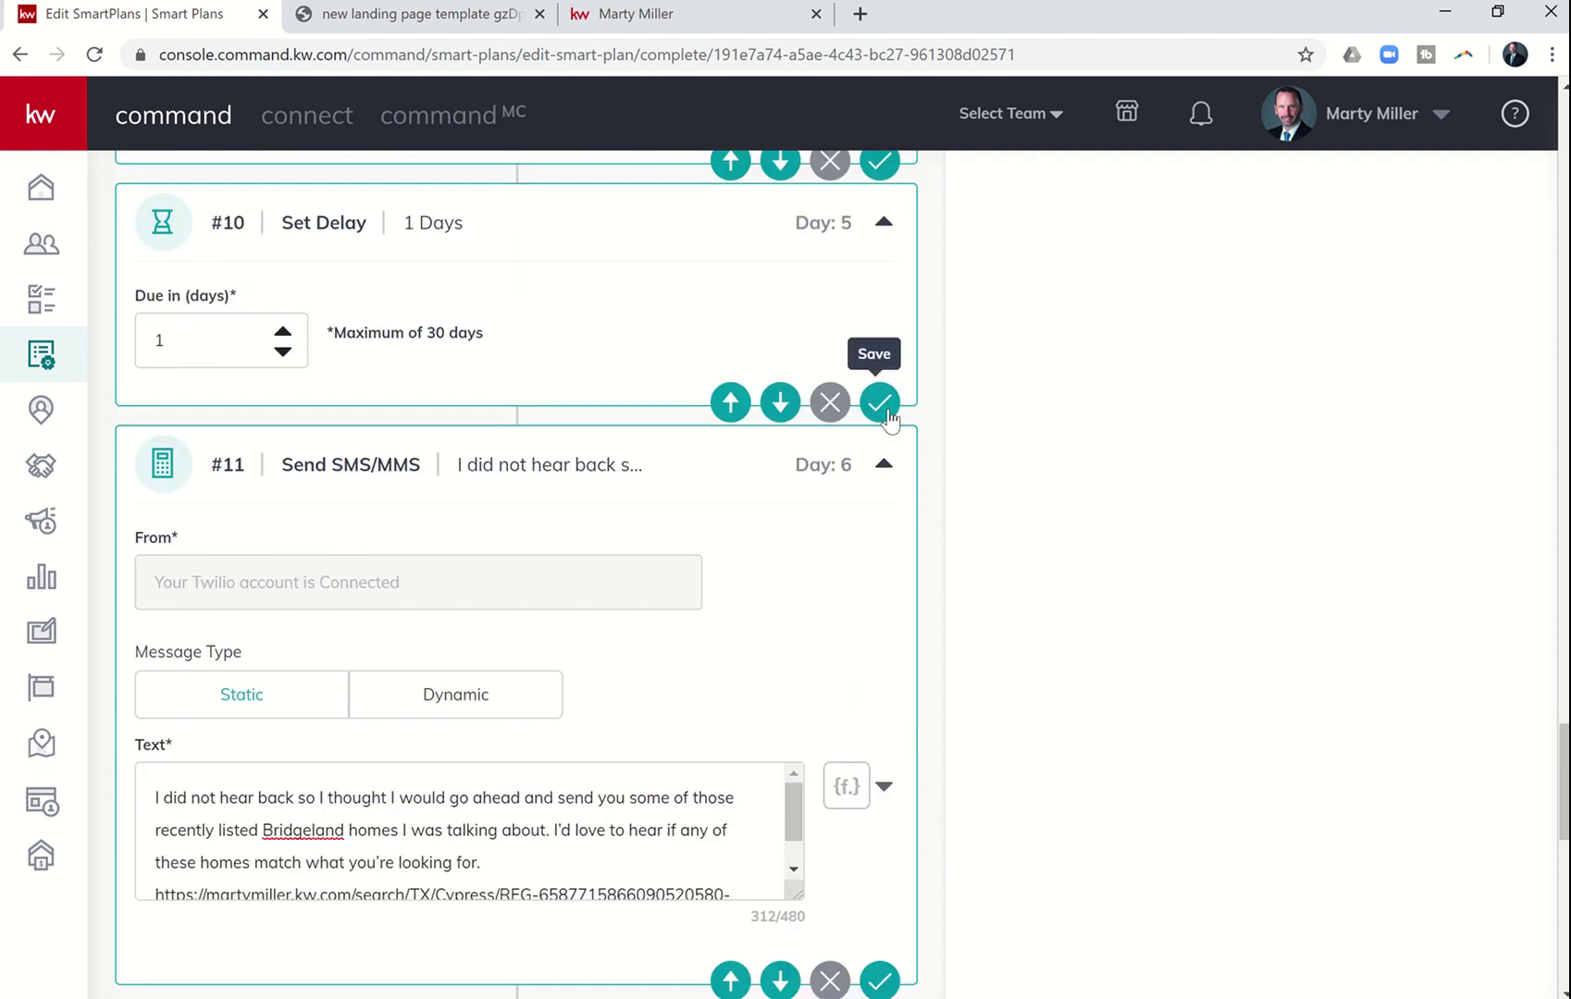
{"action": "left_click", "coordinate": [880, 405]}
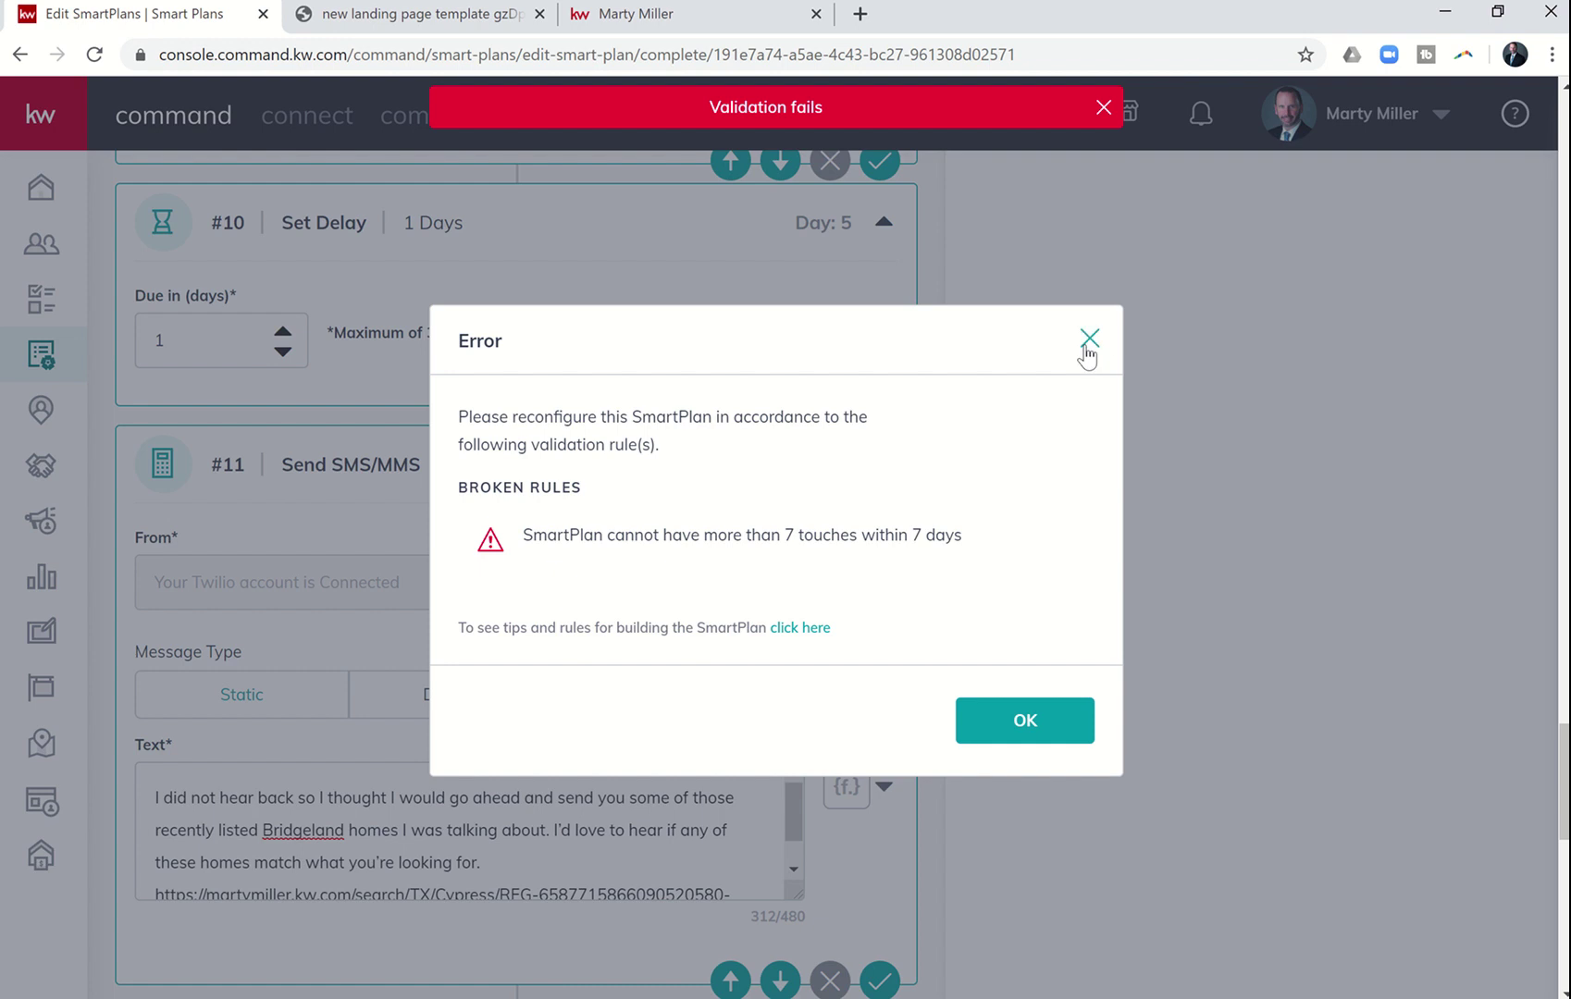
{"action": "left_click", "coordinate": [1088, 340]}
{"action": "scroll", "coordinate": [1063, 653], "scroll_direction": "down", "scroll_amount": 10}
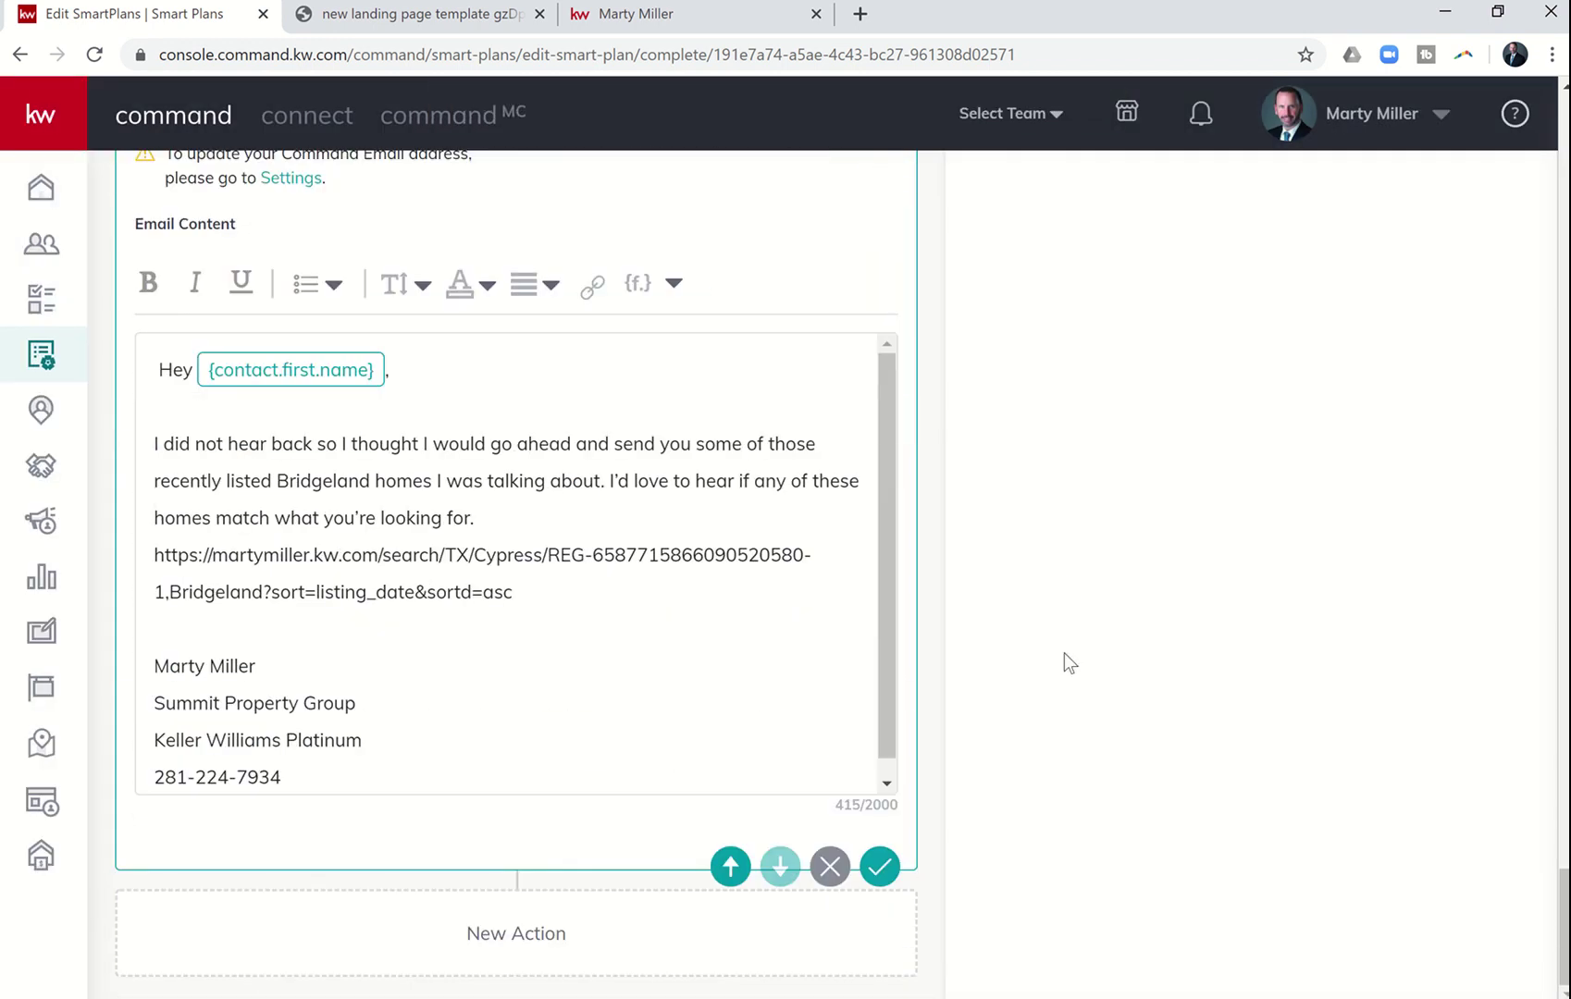
{"action": "scroll", "coordinate": [1064, 653], "scroll_direction": "up", "scroll_amount": 13}
{"action": "scroll", "coordinate": [1064, 653], "scroll_direction": "up", "scroll_amount": 20}
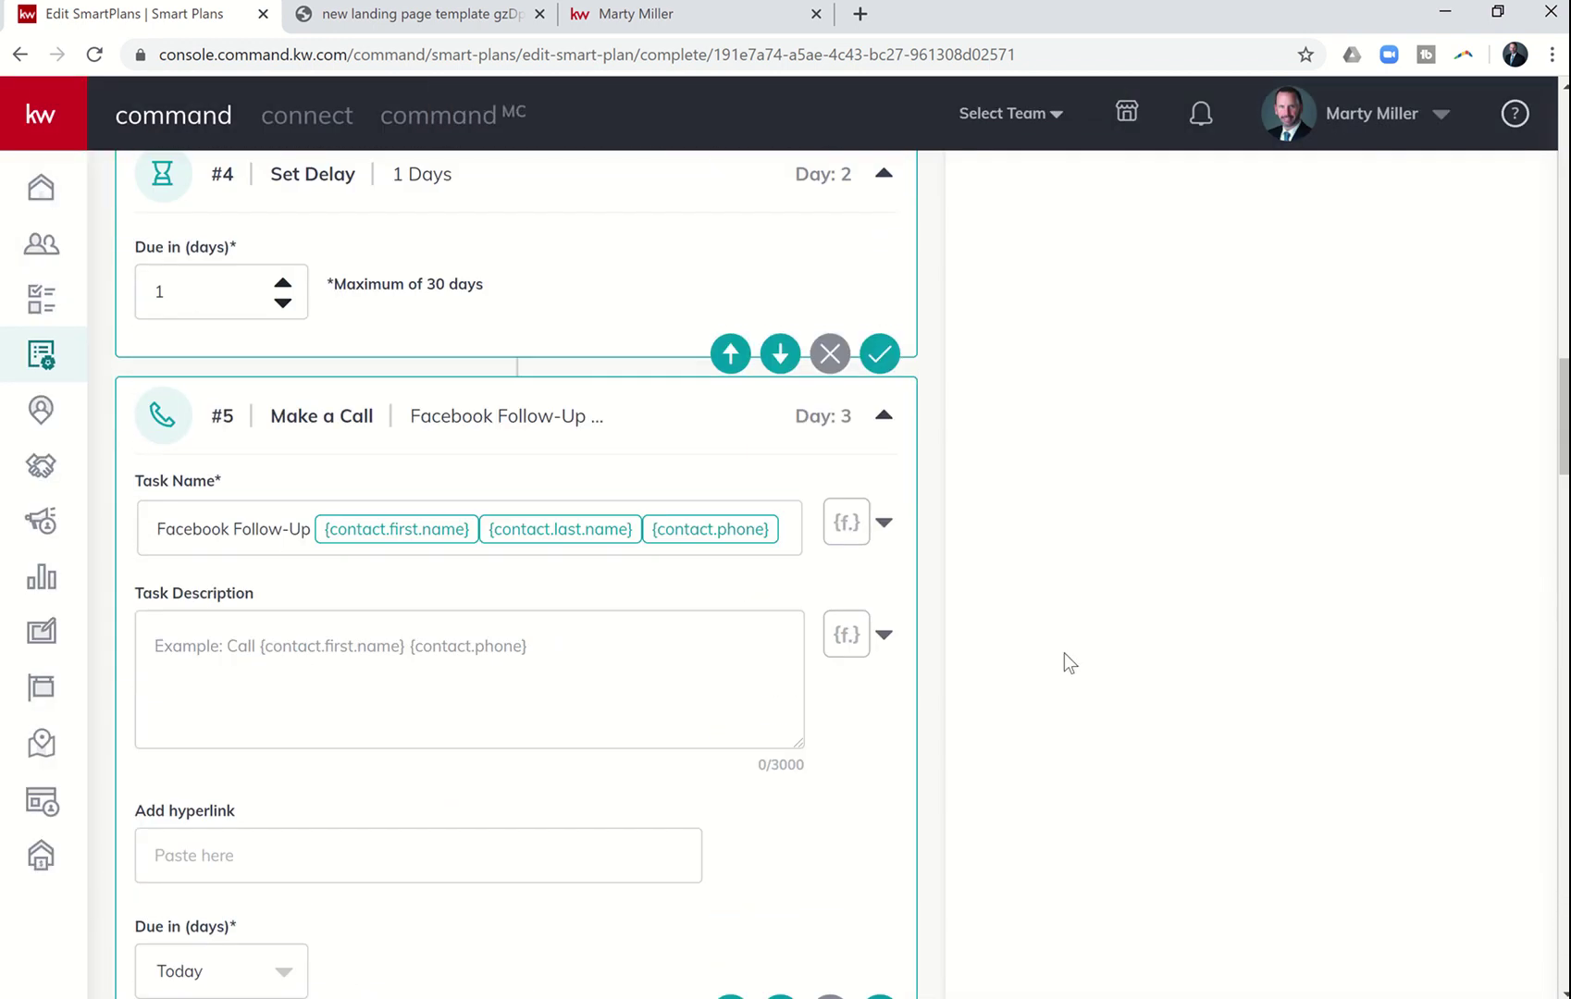
{"action": "scroll", "coordinate": [1064, 653], "scroll_direction": "up", "scroll_amount": 2}
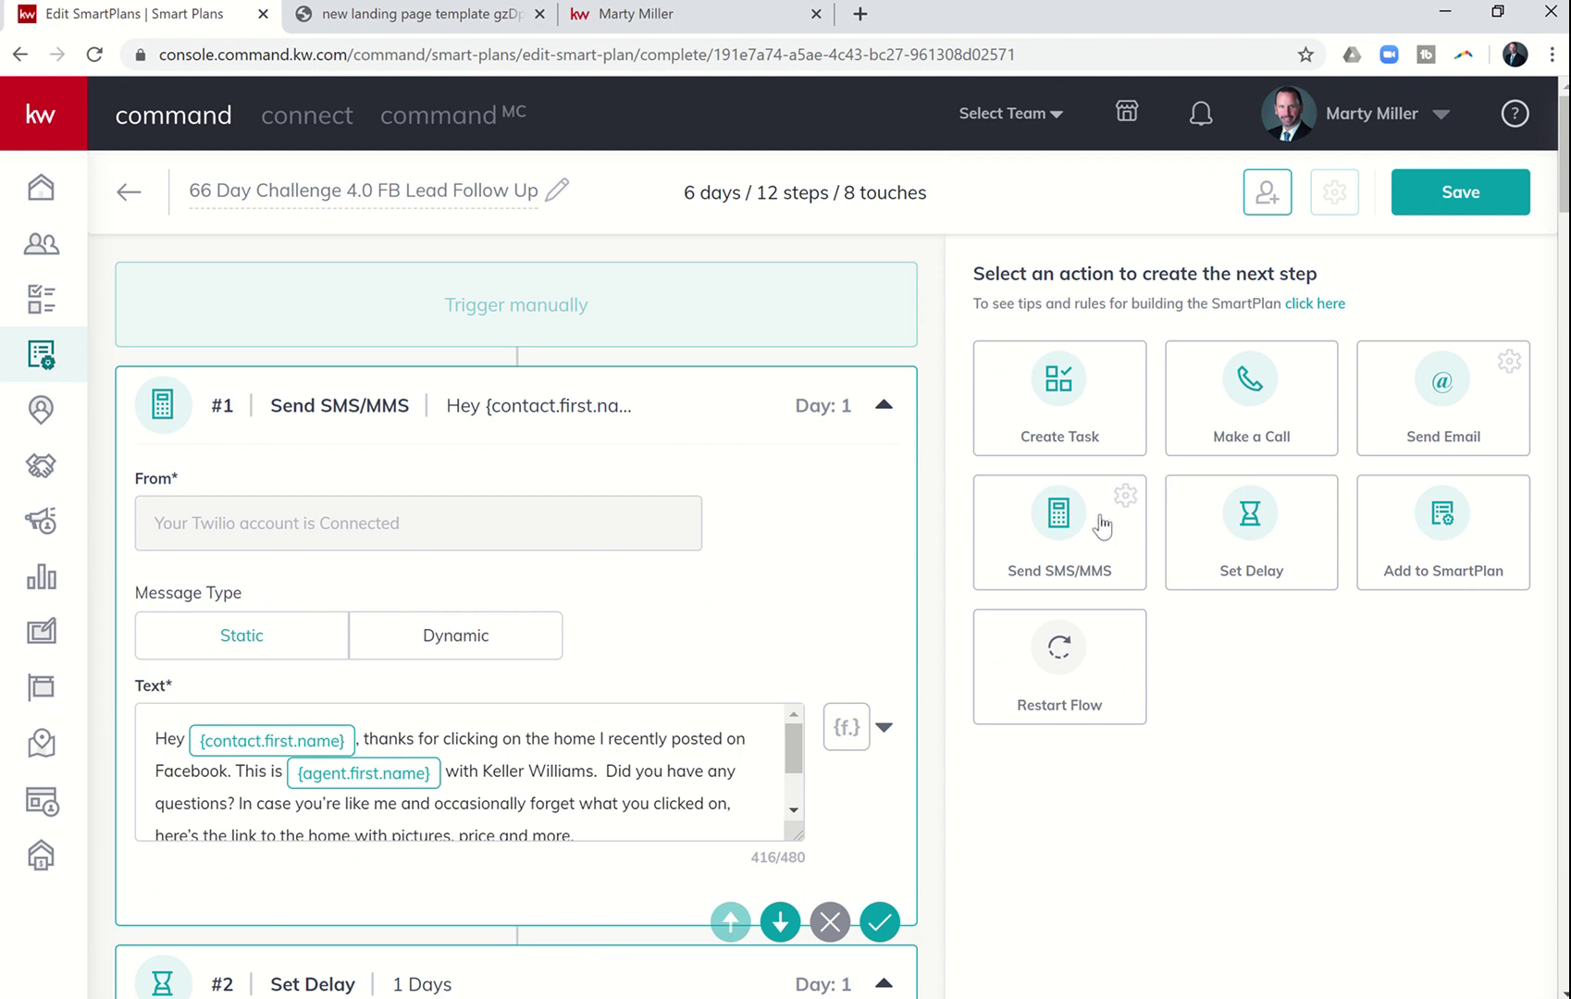
{"action": "left_click", "coordinate": [1248, 515]}
{"action": "scroll", "coordinate": [1195, 739], "scroll_direction": "down", "scroll_amount": 20}
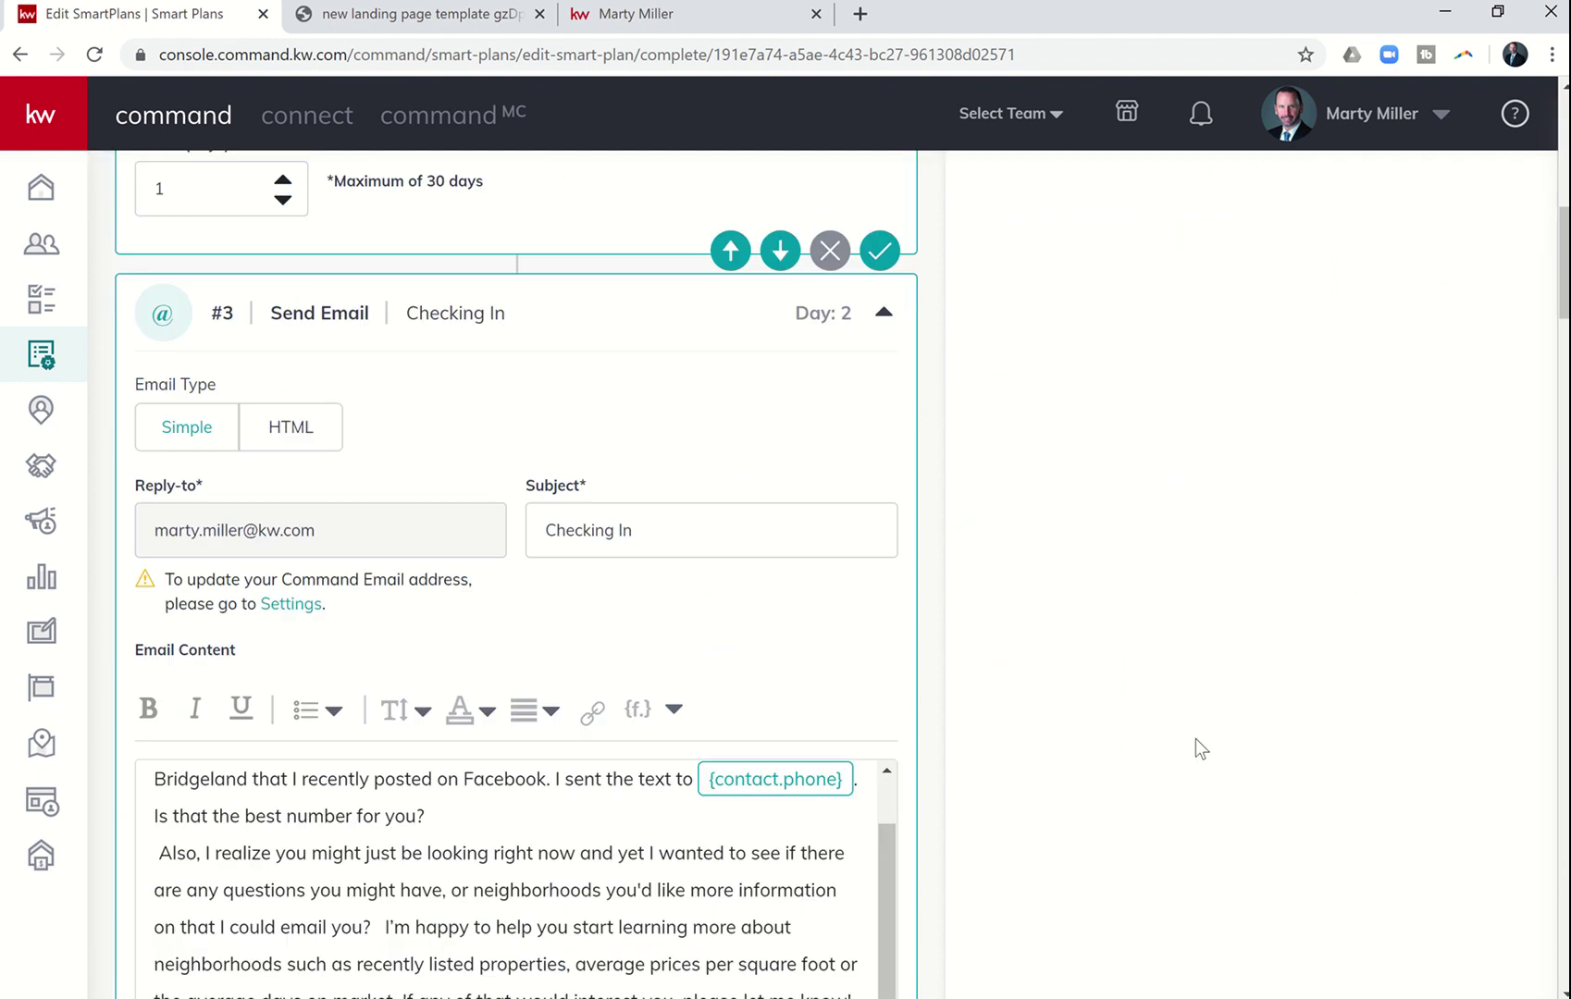
{"action": "scroll", "coordinate": [1195, 739], "scroll_direction": "down", "scroll_amount": 10}
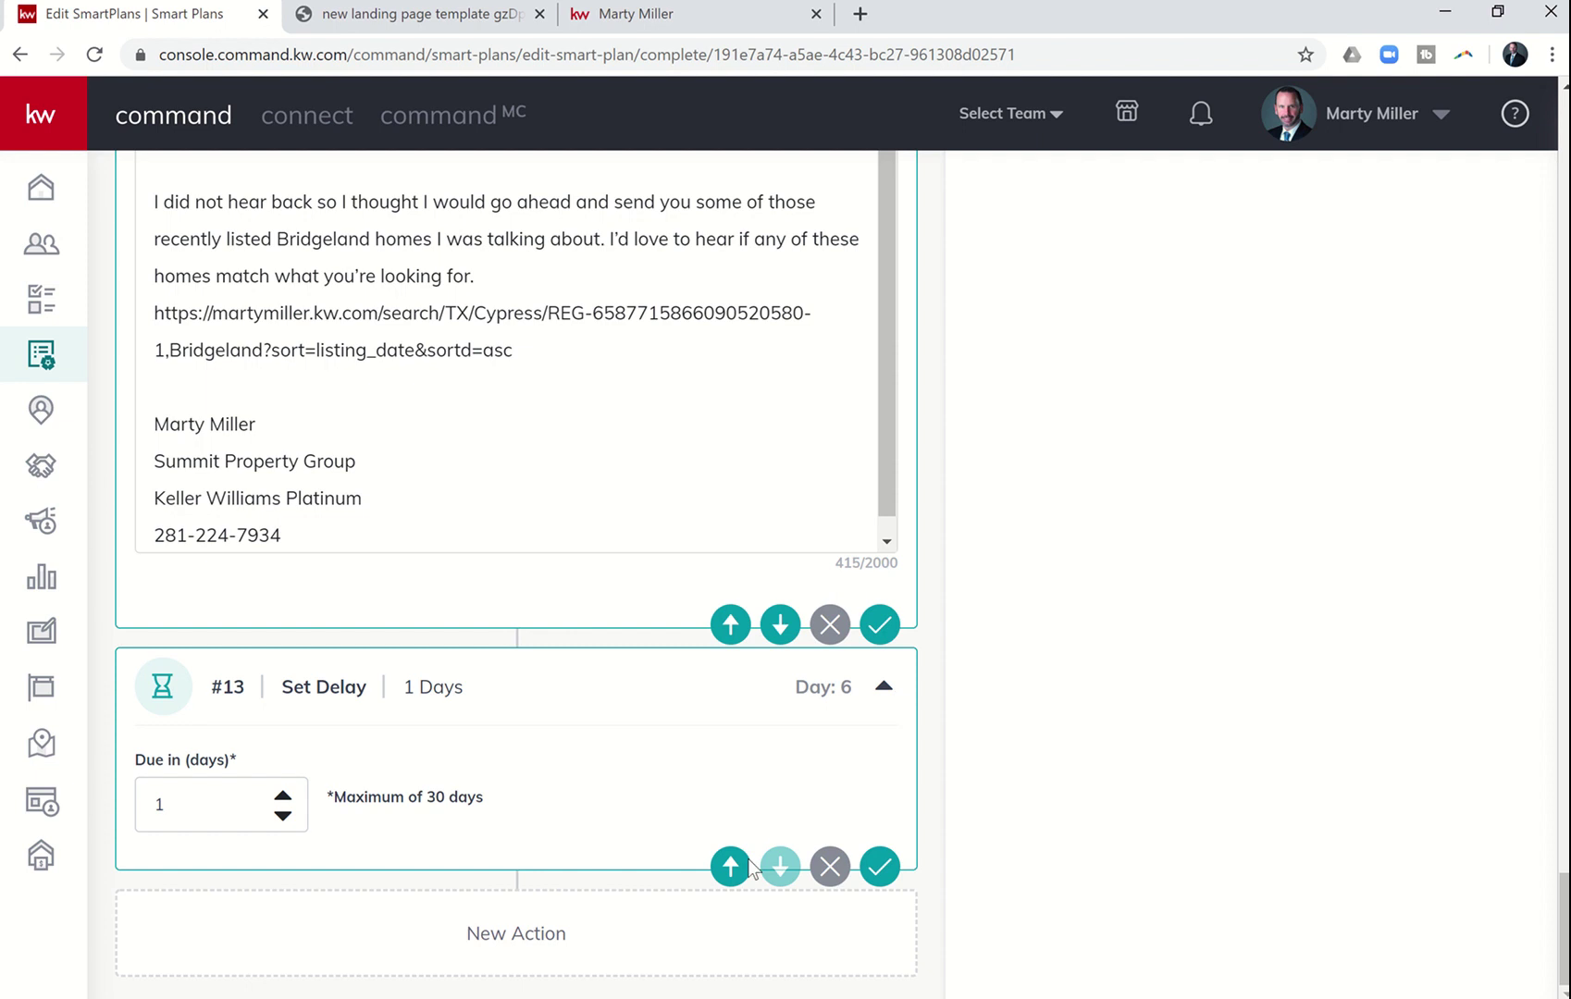
{"action": "scroll", "coordinate": [992, 694], "scroll_direction": "up", "scroll_amount": 8}
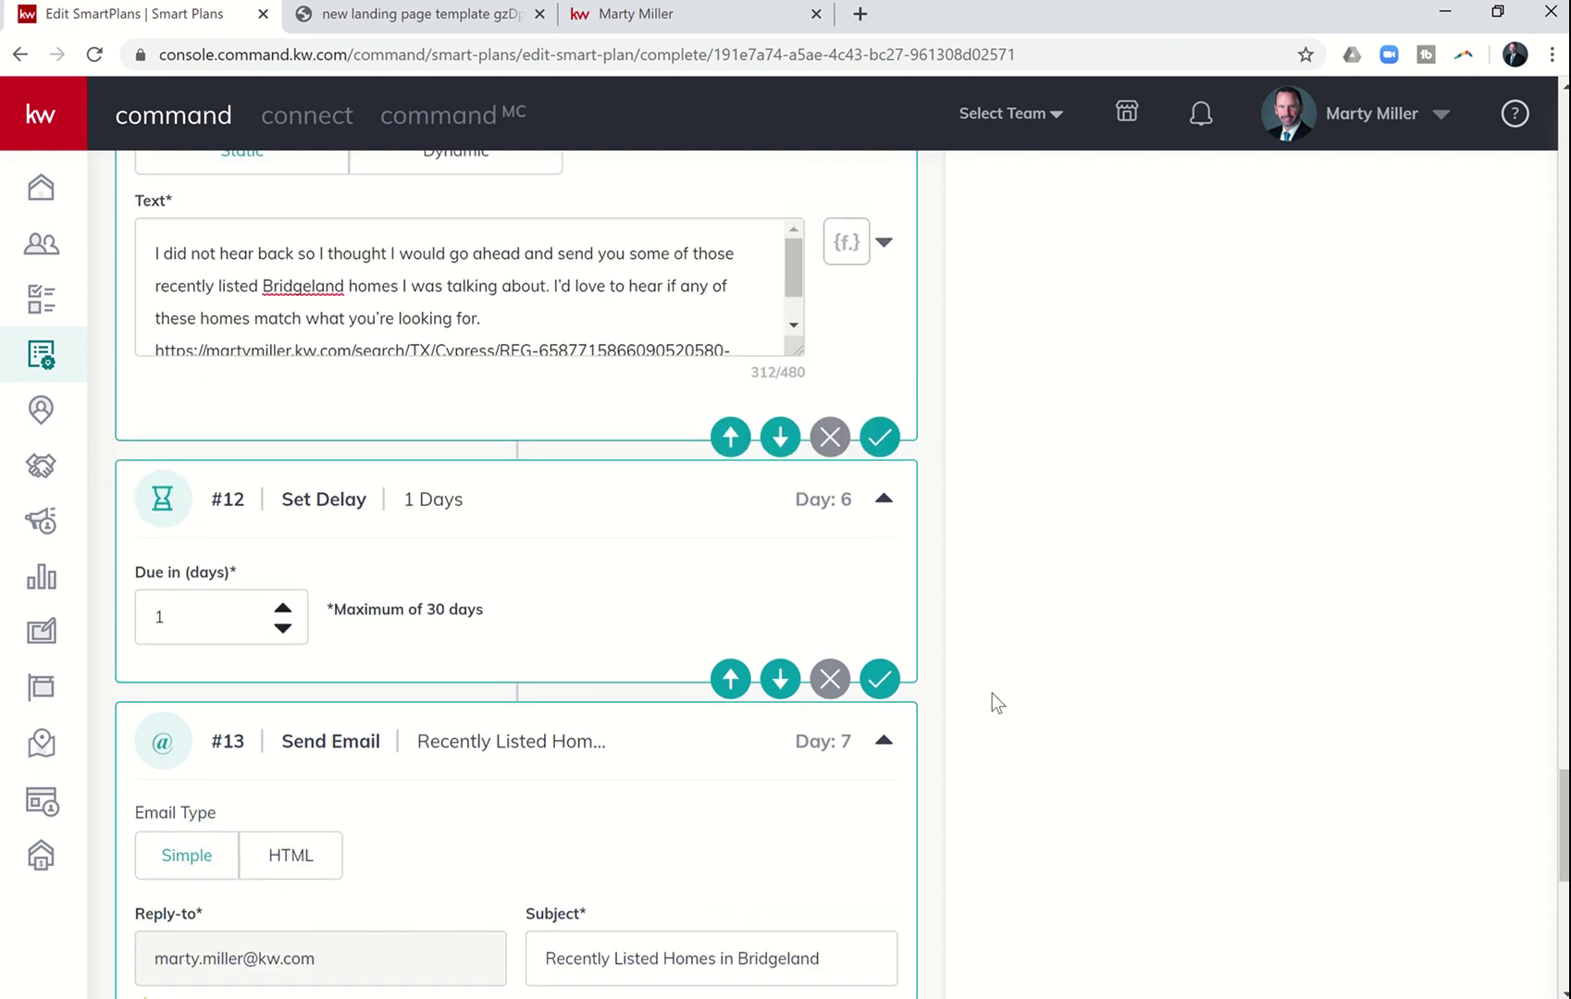
{"action": "scroll", "coordinate": [992, 694], "scroll_direction": "down", "scroll_amount": 7}
{"action": "scroll", "coordinate": [992, 694], "scroll_direction": "down", "scroll_amount": 2}
{"action": "scroll", "coordinate": [992, 693], "scroll_direction": "up", "scroll_amount": 7}
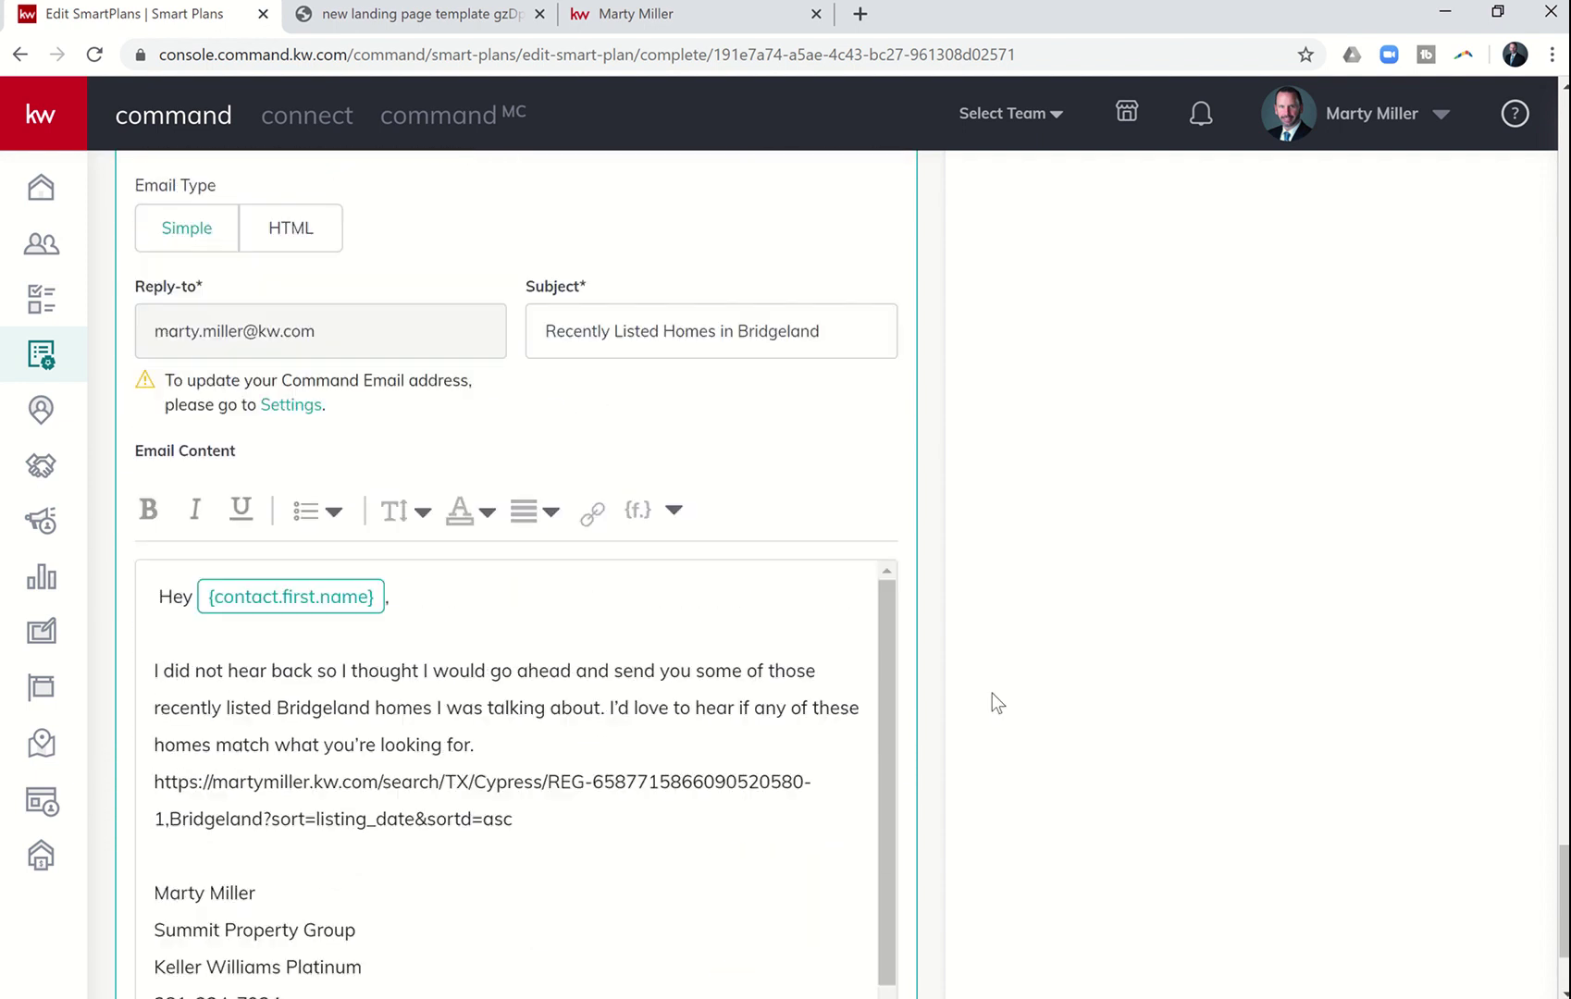
{"action": "scroll", "coordinate": [991, 694], "scroll_direction": "up", "scroll_amount": 8}
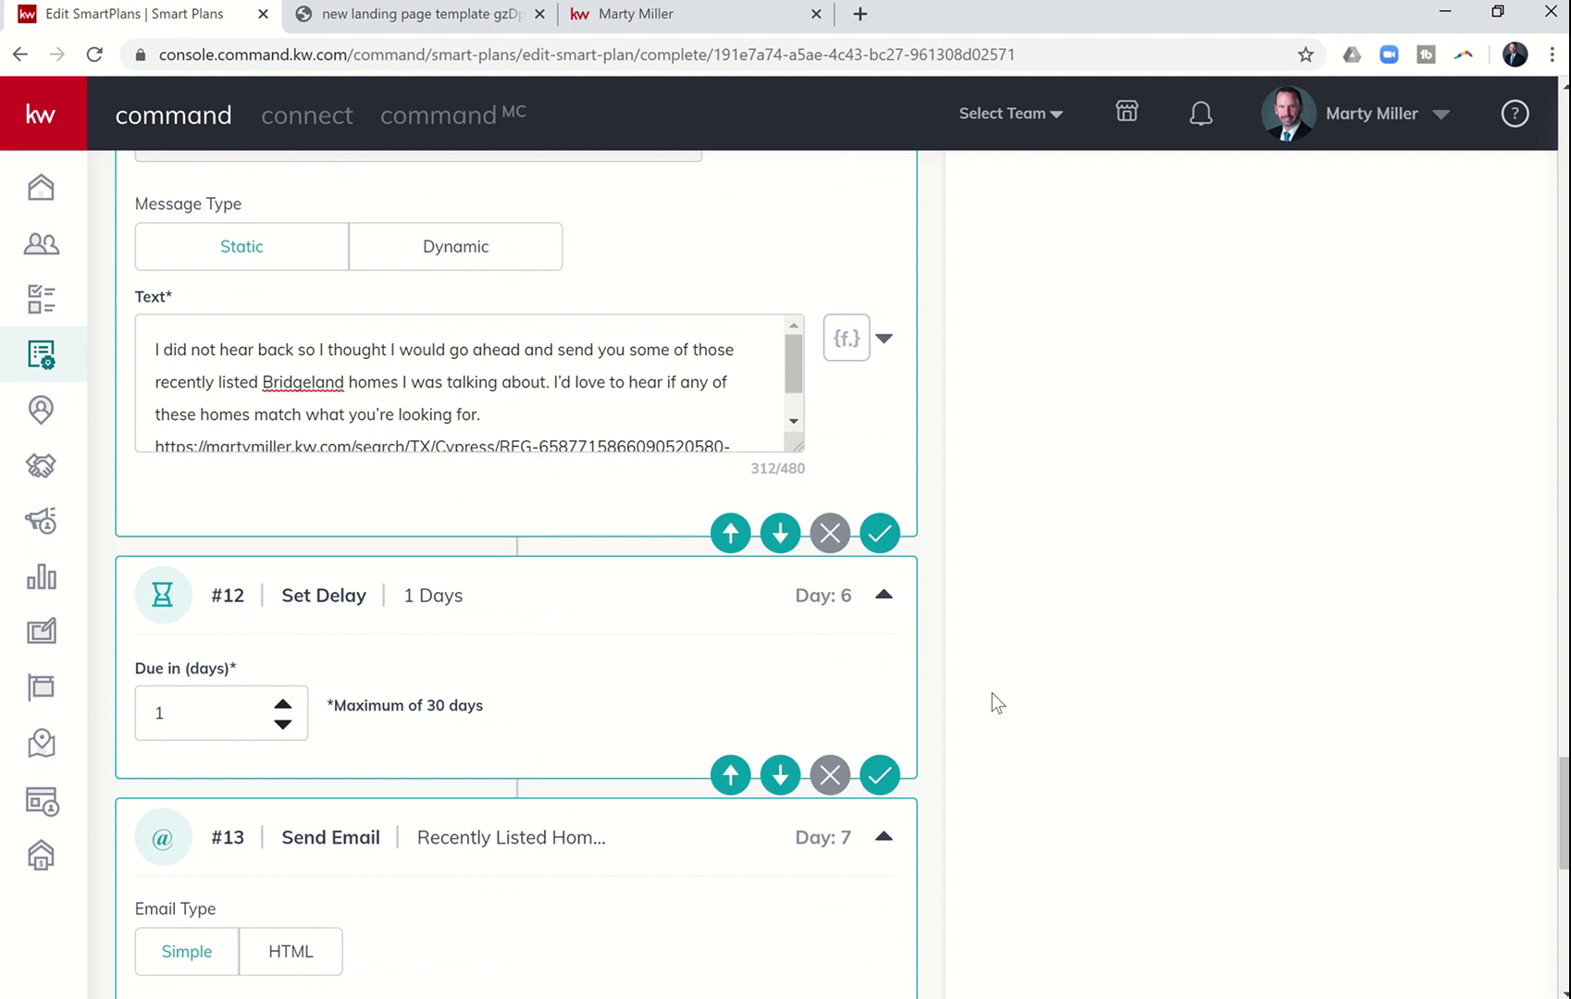
{"action": "scroll", "coordinate": [991, 694], "scroll_direction": "up", "scroll_amount": 9}
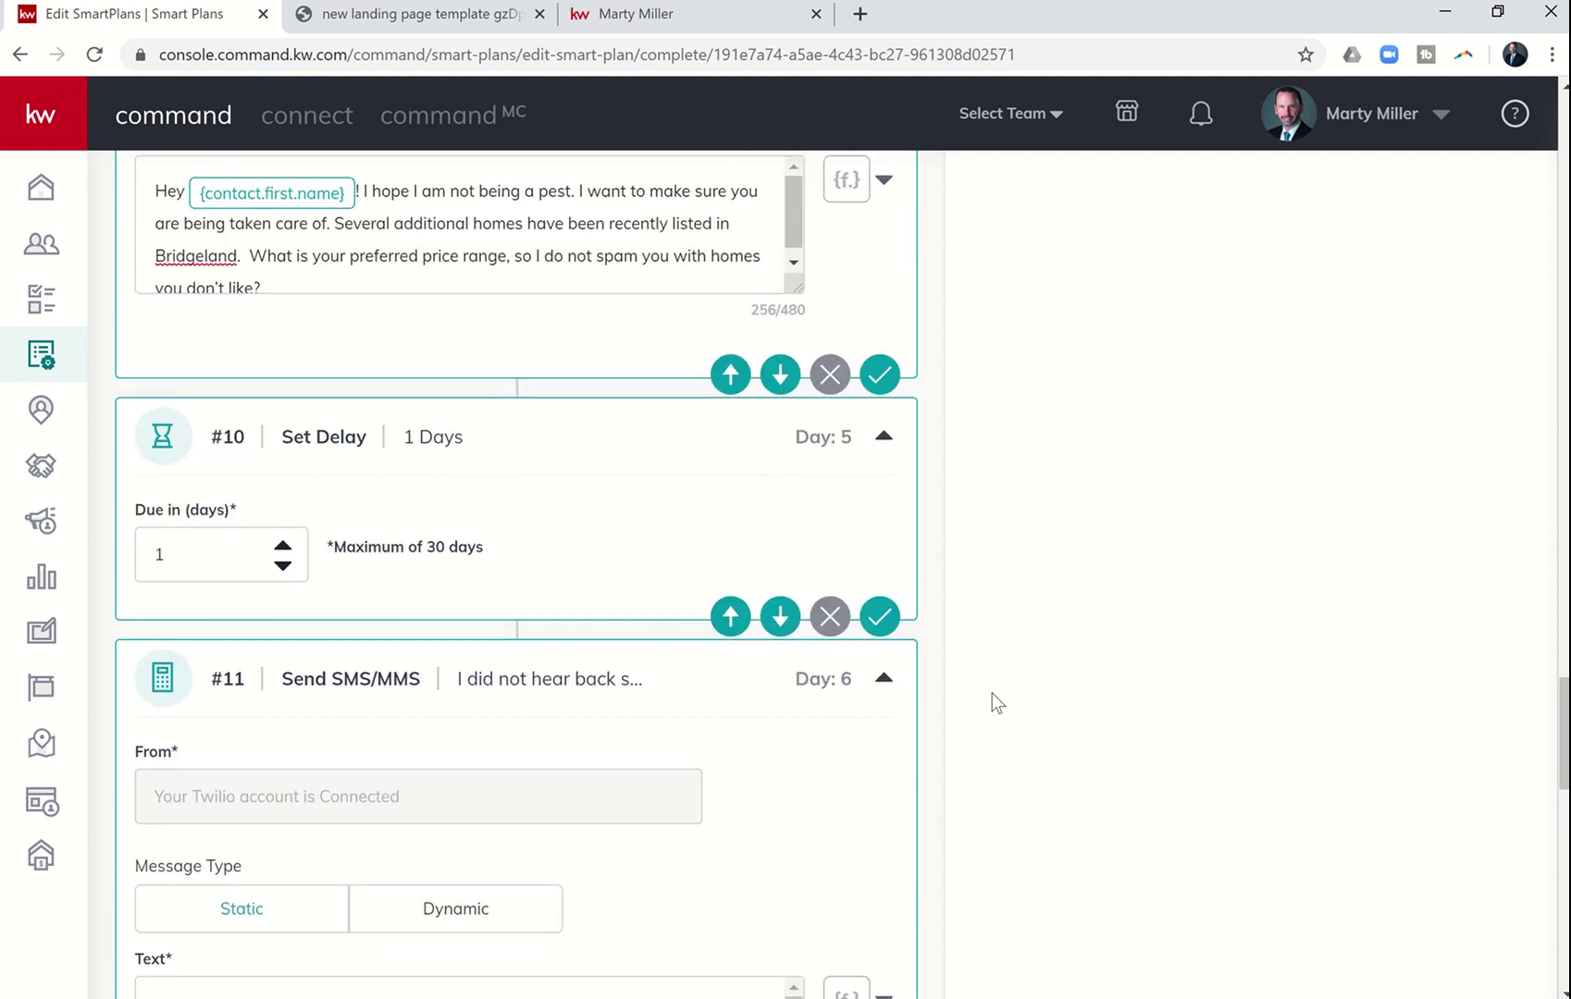
{"action": "scroll", "coordinate": [992, 694], "scroll_direction": "up", "scroll_amount": 3}
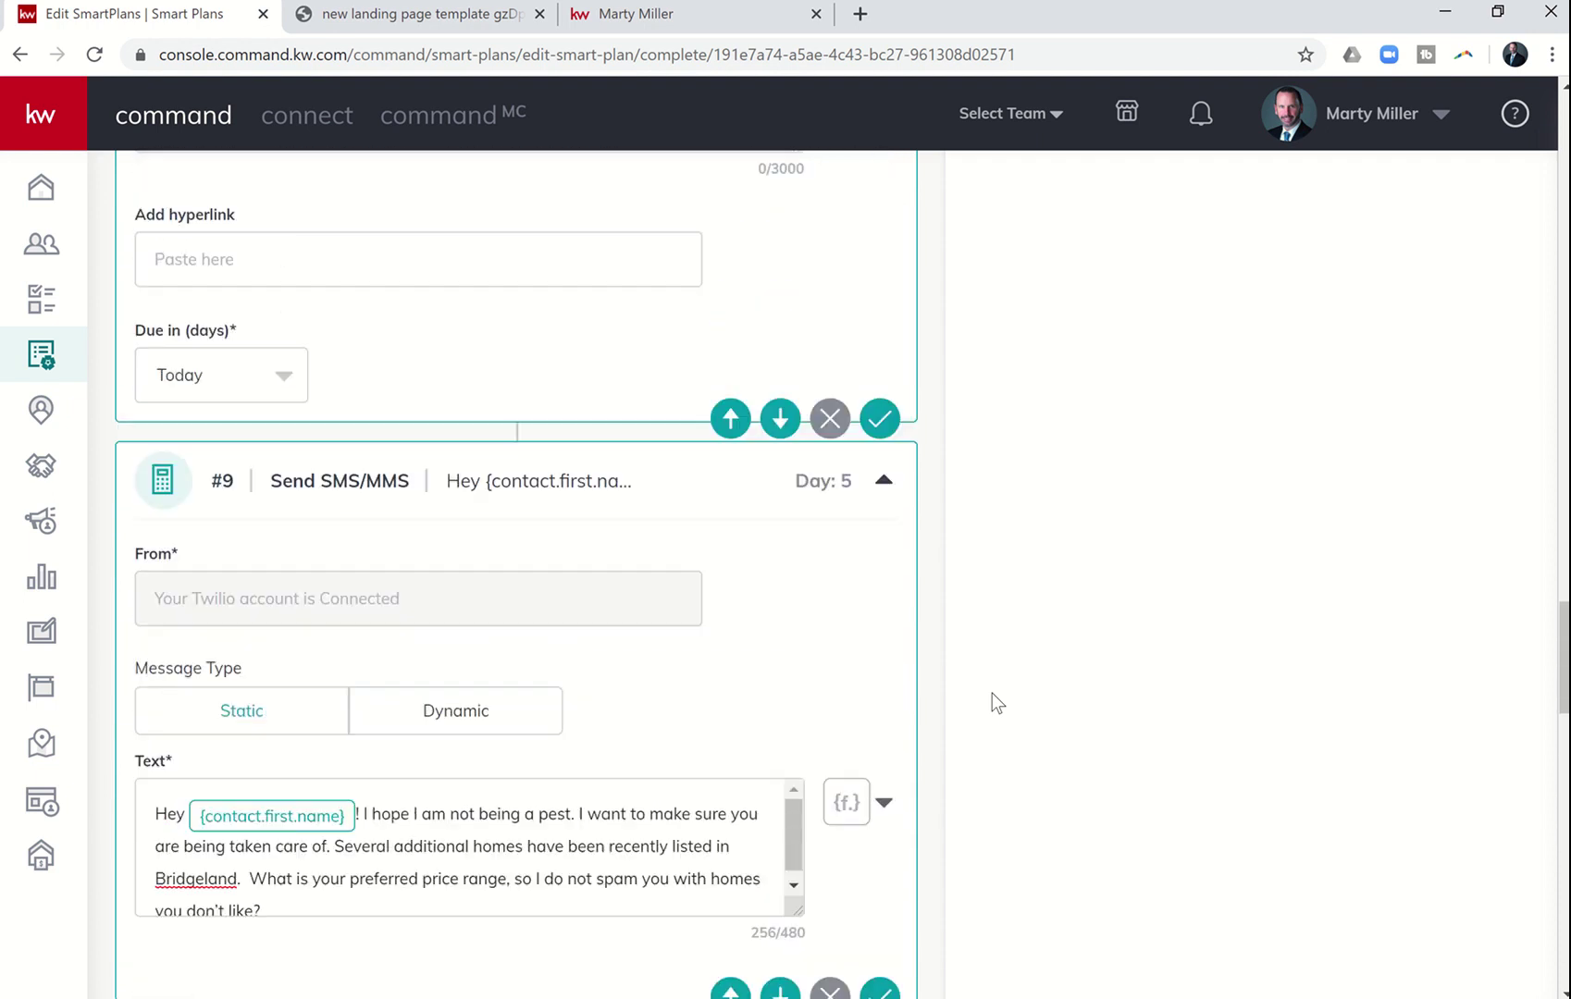
{"action": "scroll", "coordinate": [991, 693], "scroll_direction": "up", "scroll_amount": 4}
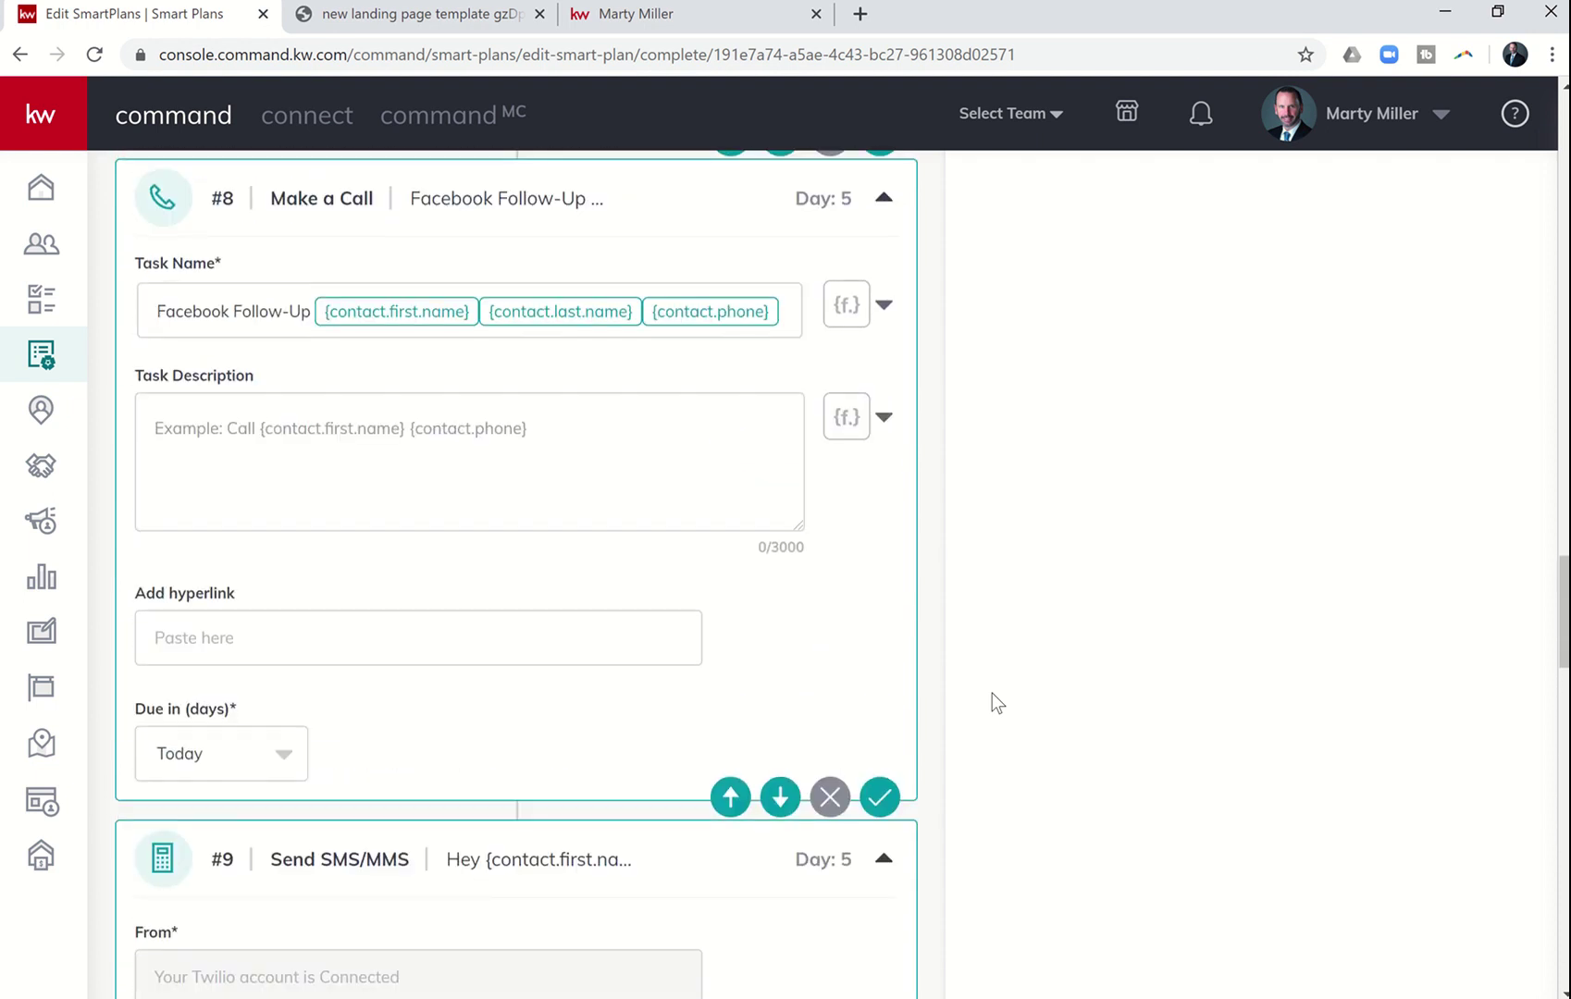
{"action": "scroll", "coordinate": [991, 694], "scroll_direction": "up", "scroll_amount": 4}
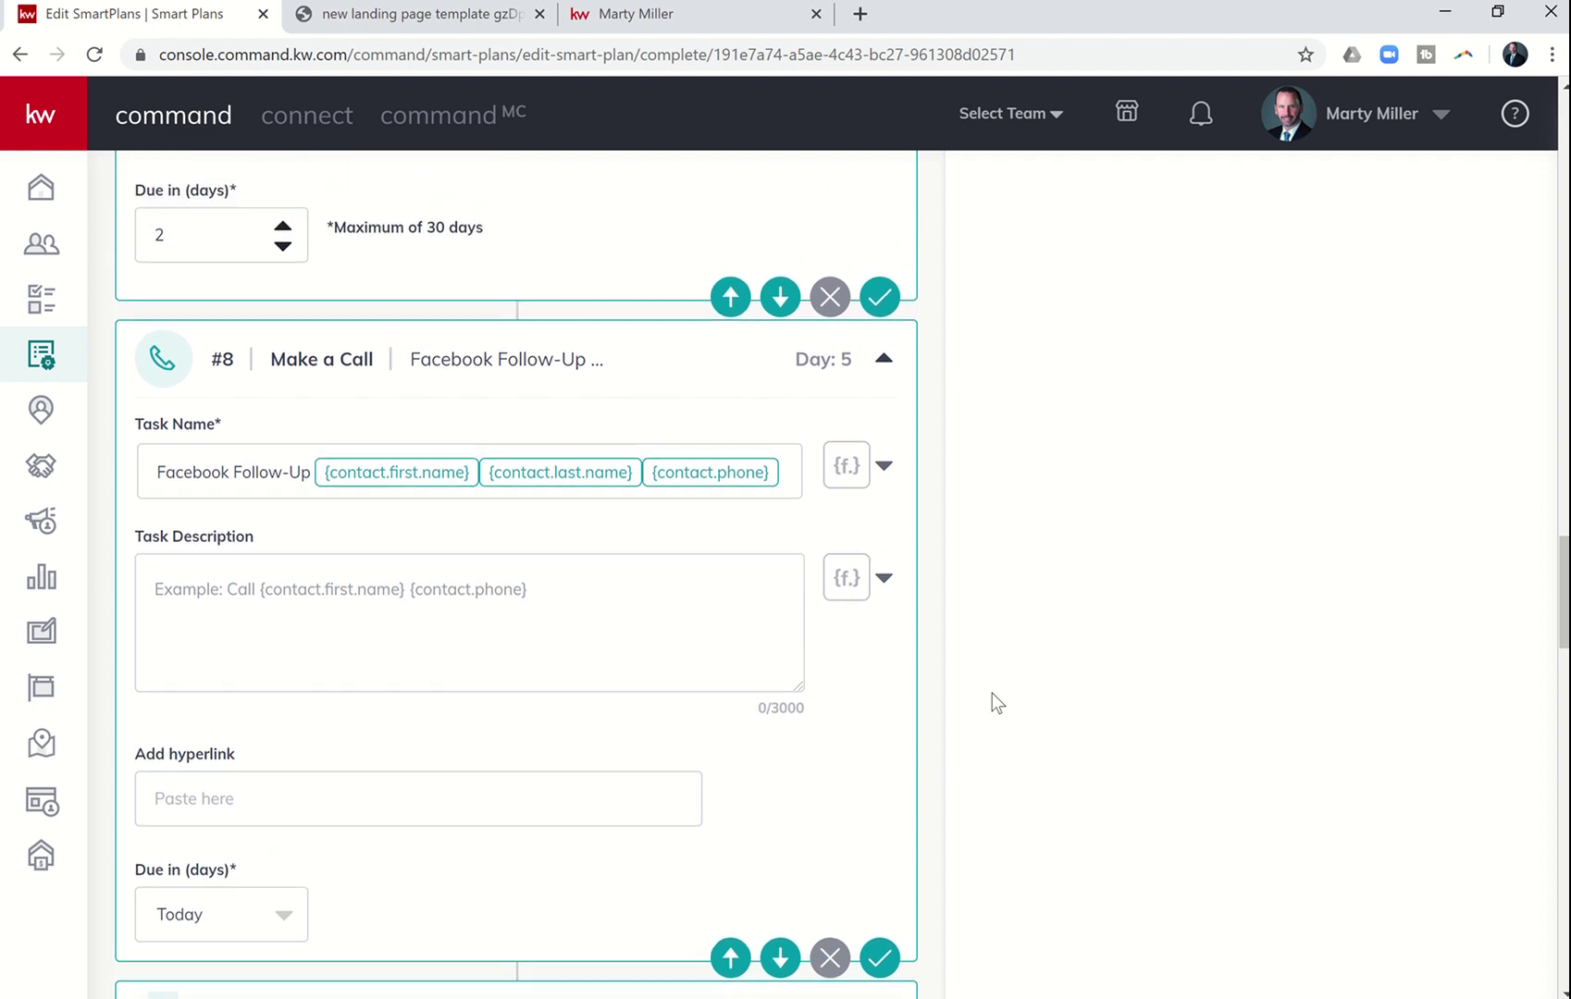
{"action": "scroll", "coordinate": [992, 693], "scroll_direction": "up", "scroll_amount": 6}
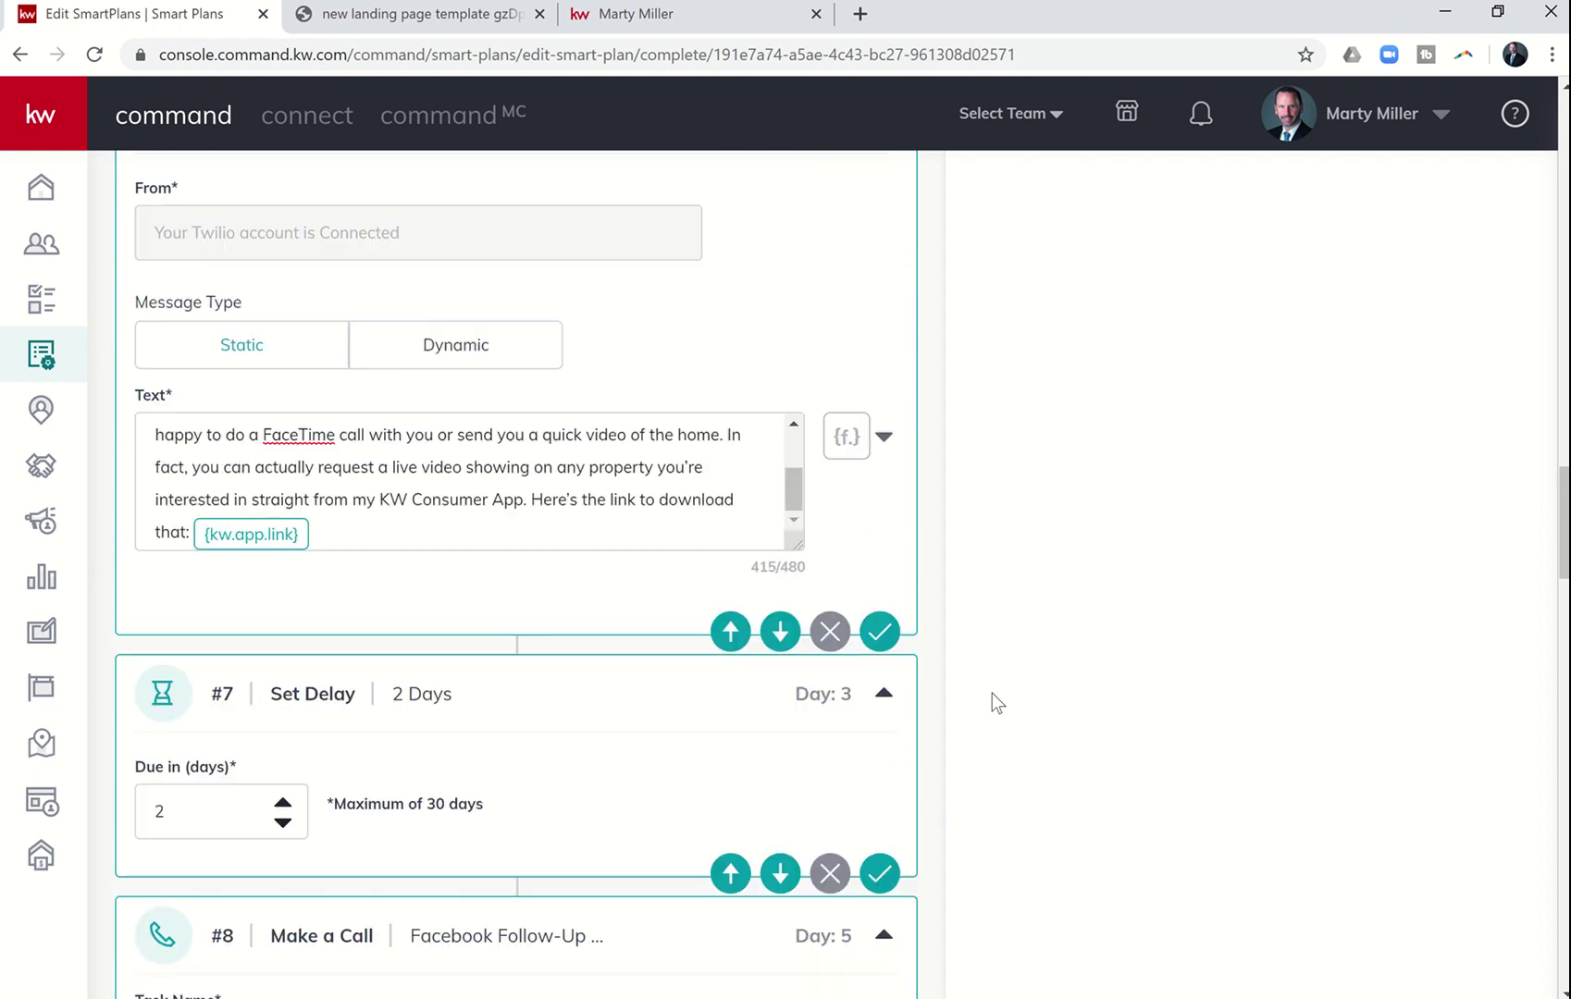
{"action": "scroll", "coordinate": [991, 694], "scroll_direction": "up", "scroll_amount": 6}
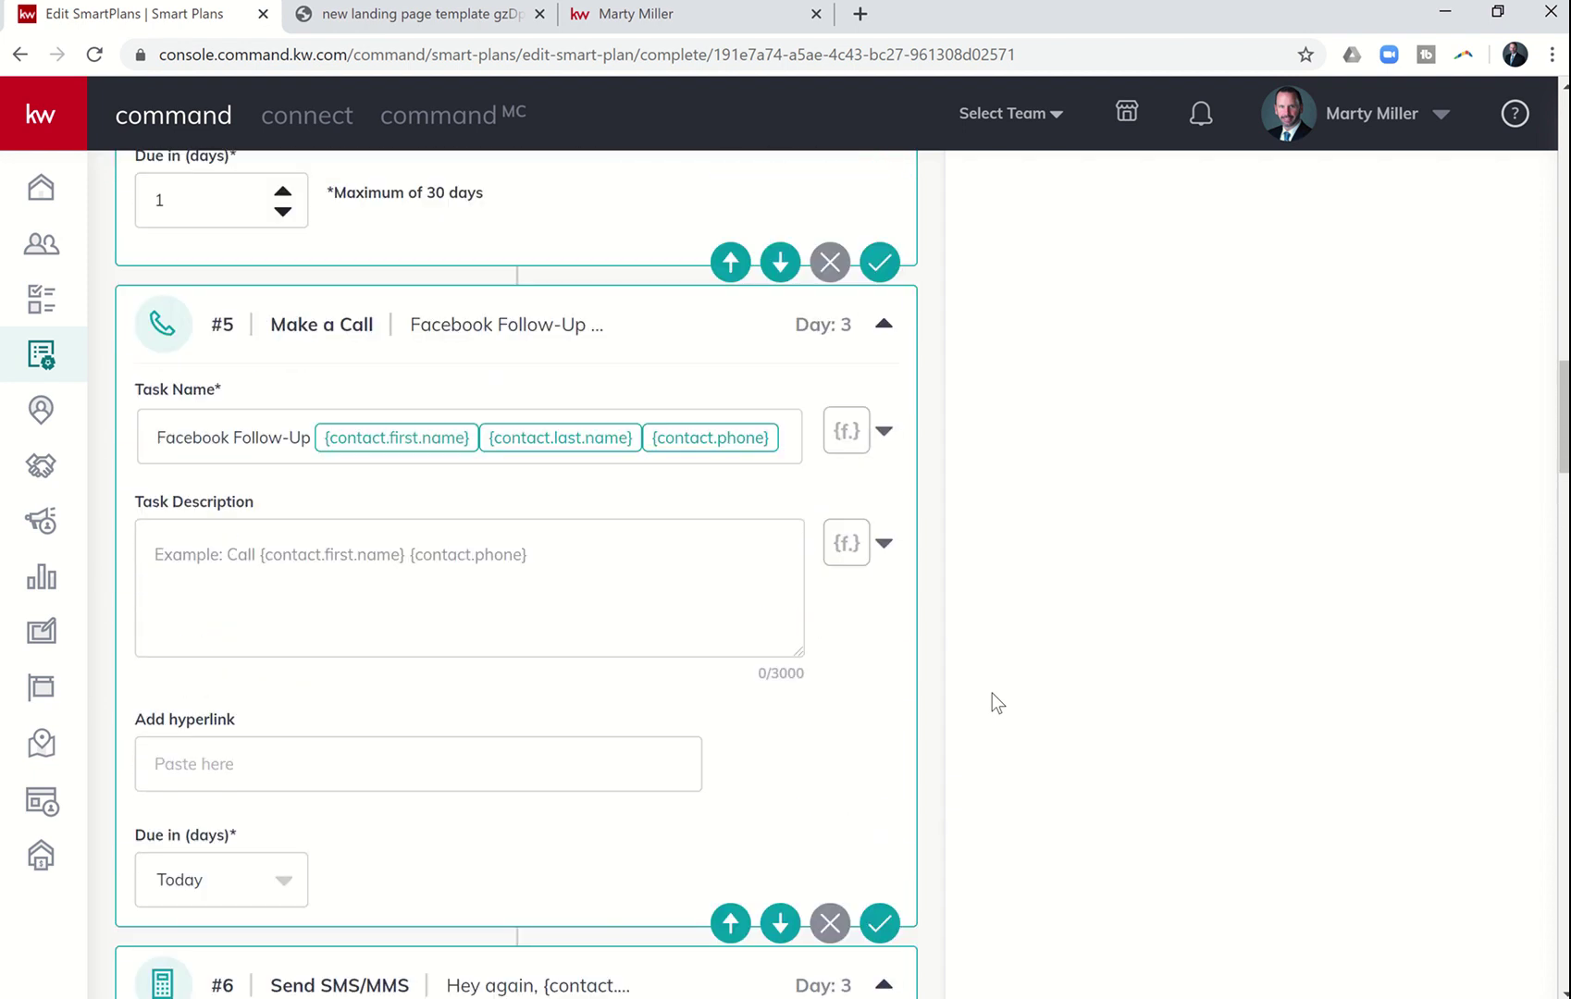
{"action": "scroll", "coordinate": [992, 694], "scroll_direction": "up", "scroll_amount": 7}
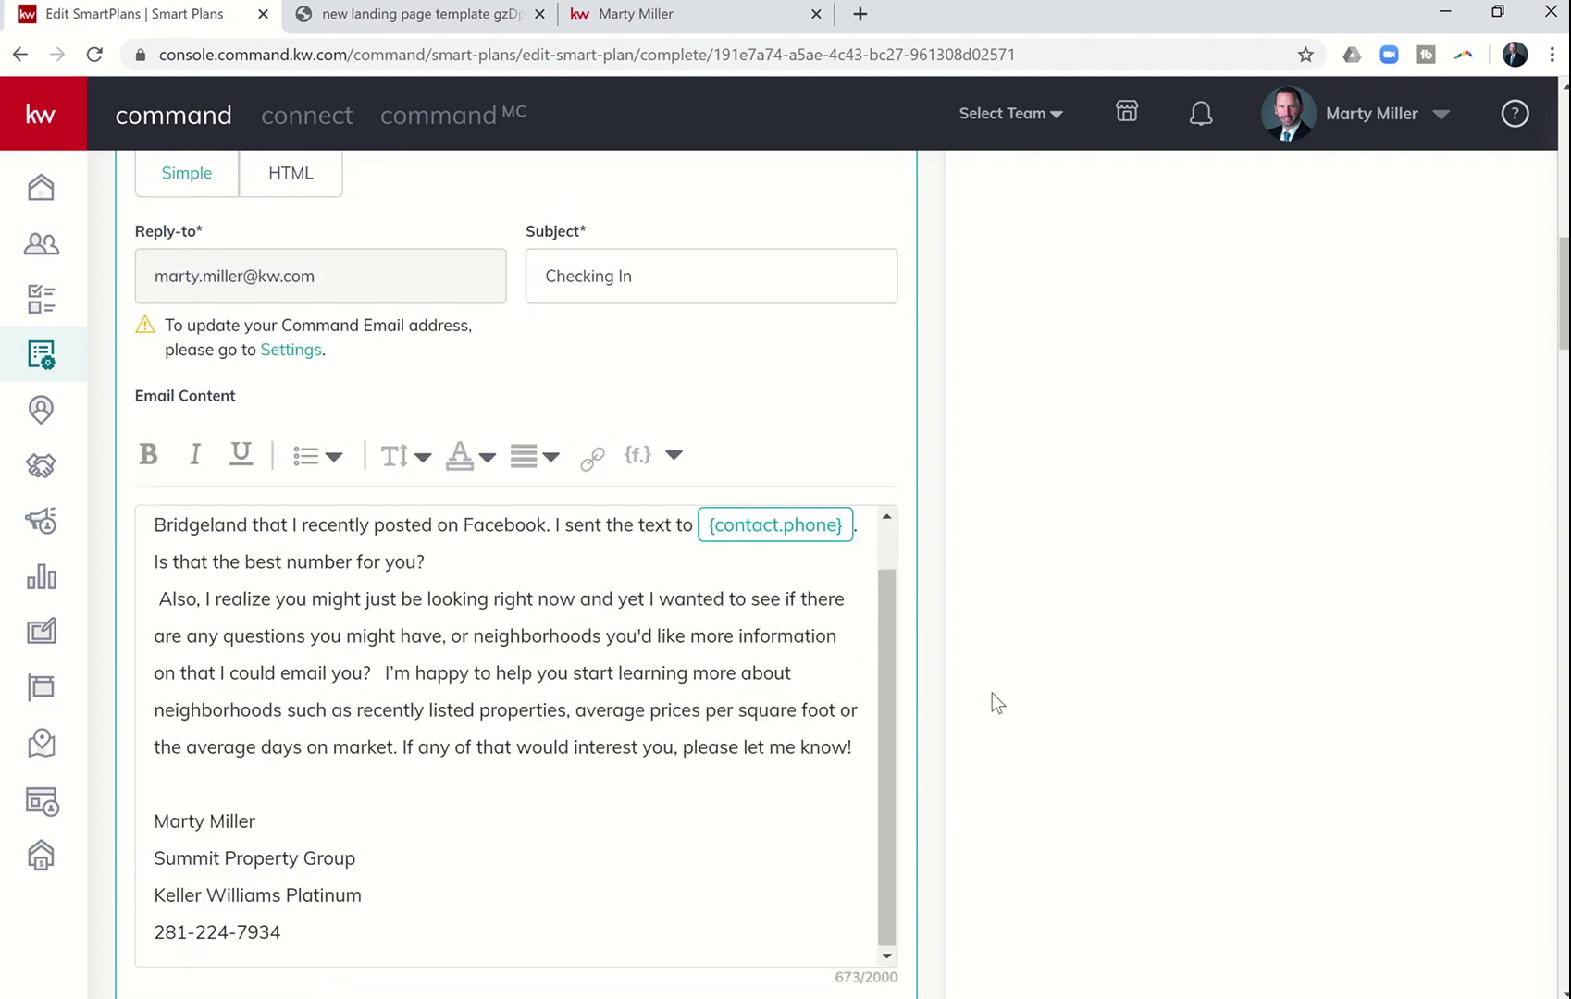
{"action": "scroll", "coordinate": [992, 694], "scroll_direction": "up", "scroll_amount": 5}
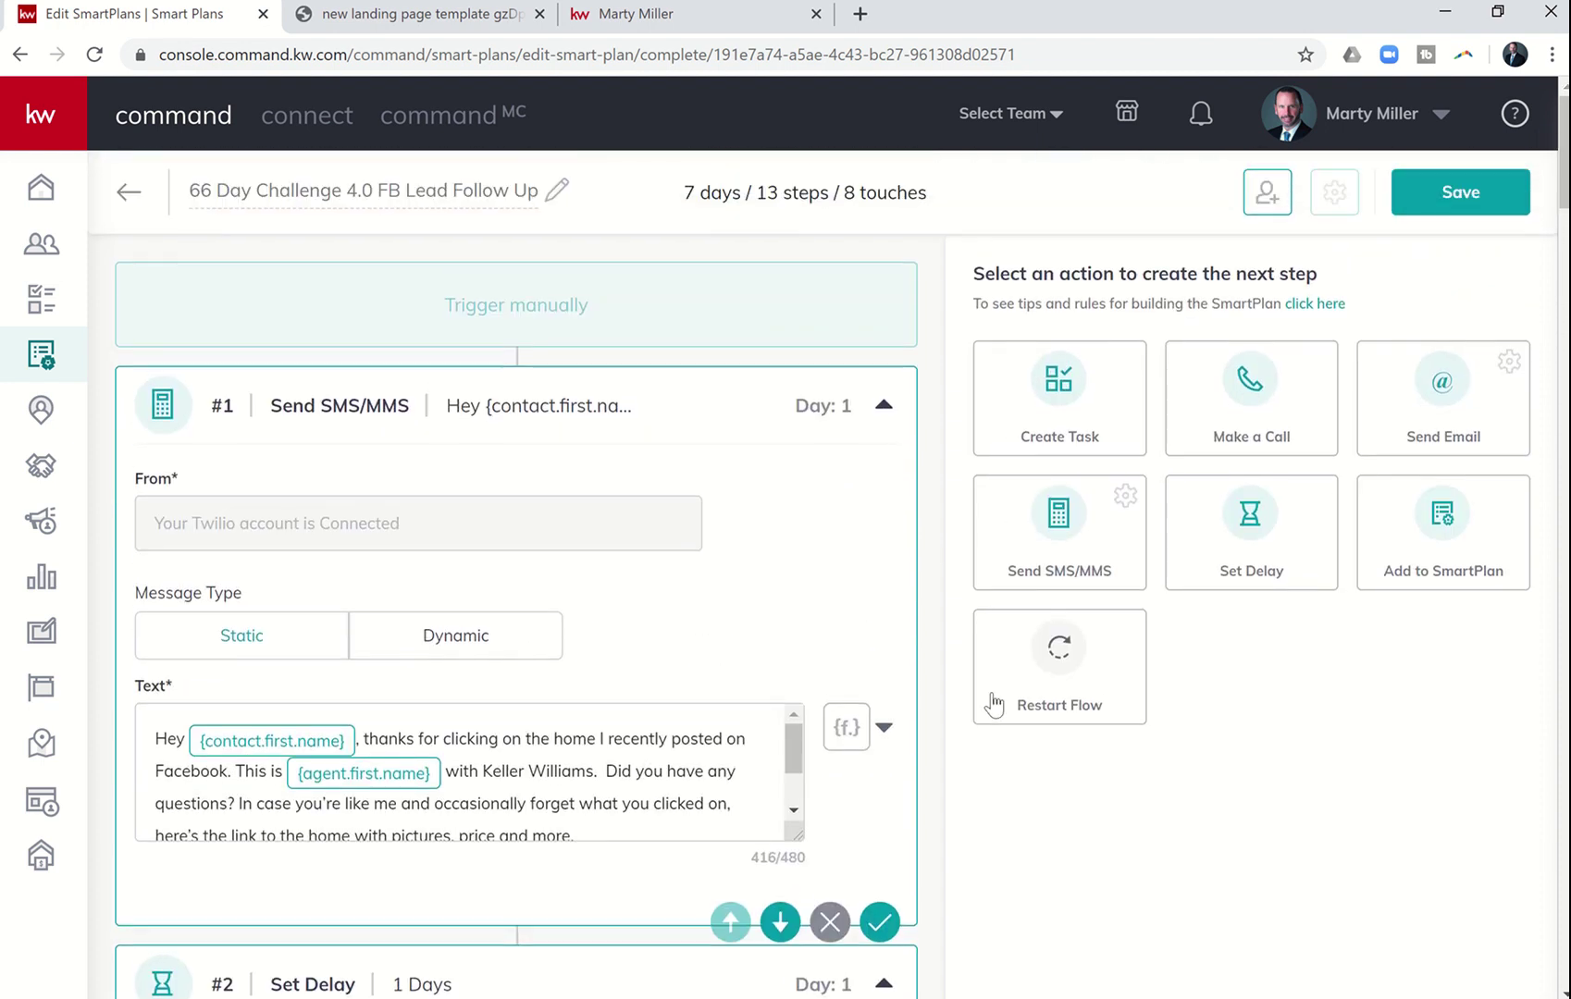
{"action": "left_click", "coordinate": [1448, 205]}
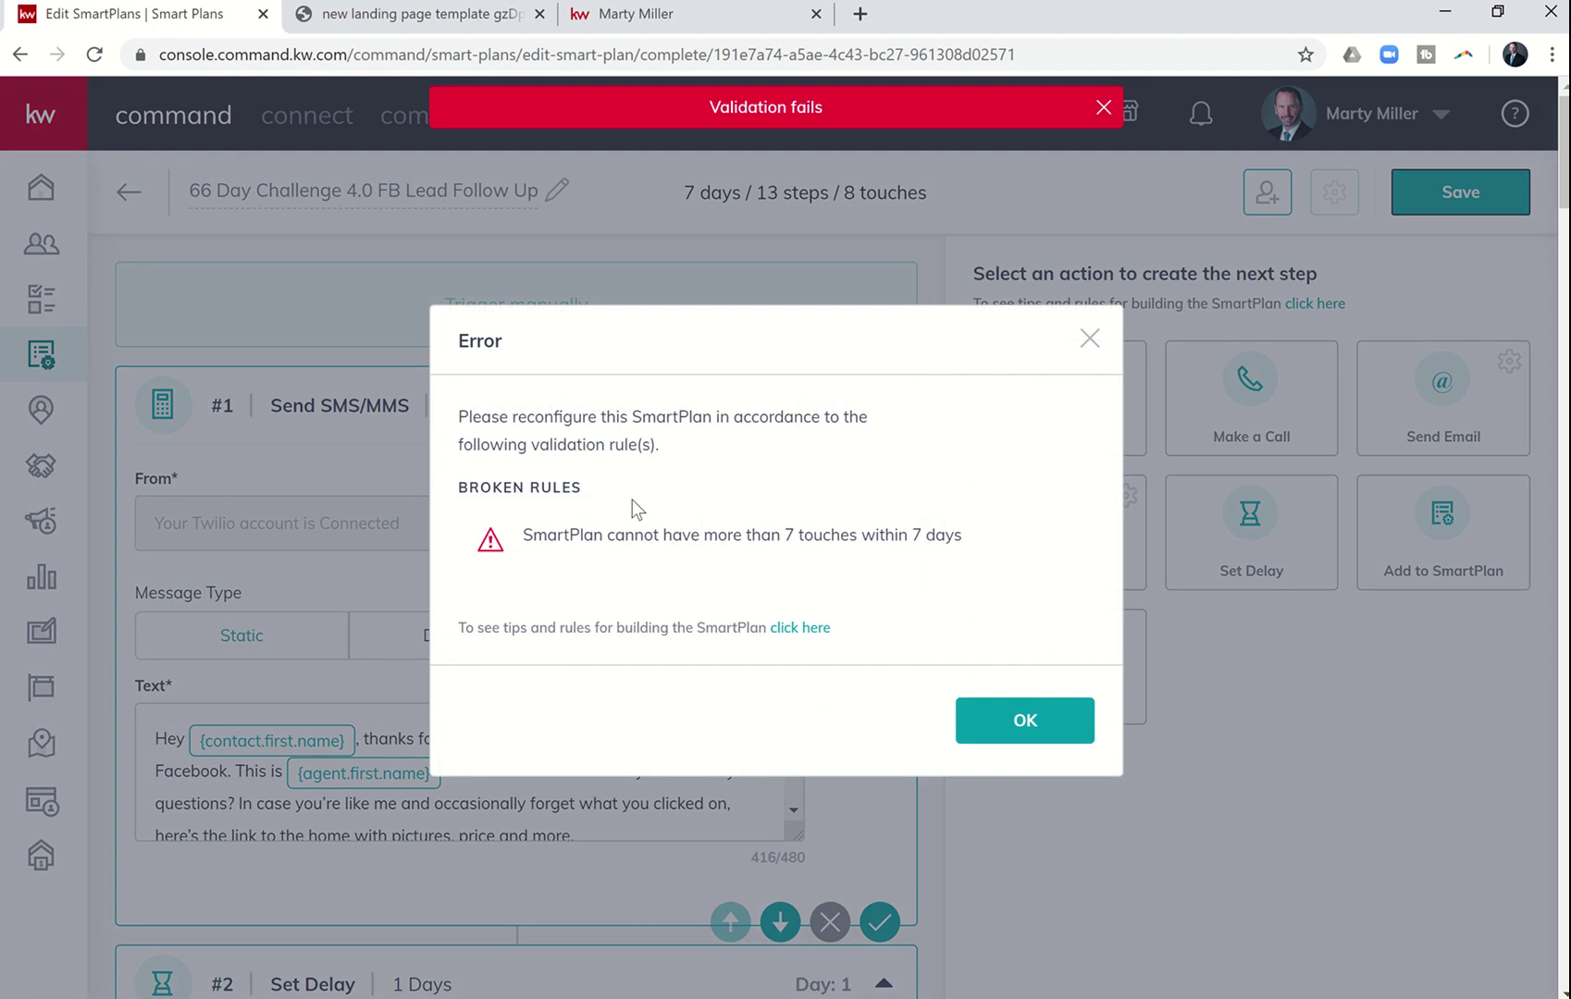
{"action": "left_click", "coordinate": [1091, 338]}
{"action": "scroll", "coordinate": [735, 606], "scroll_direction": "down", "scroll_amount": 2}
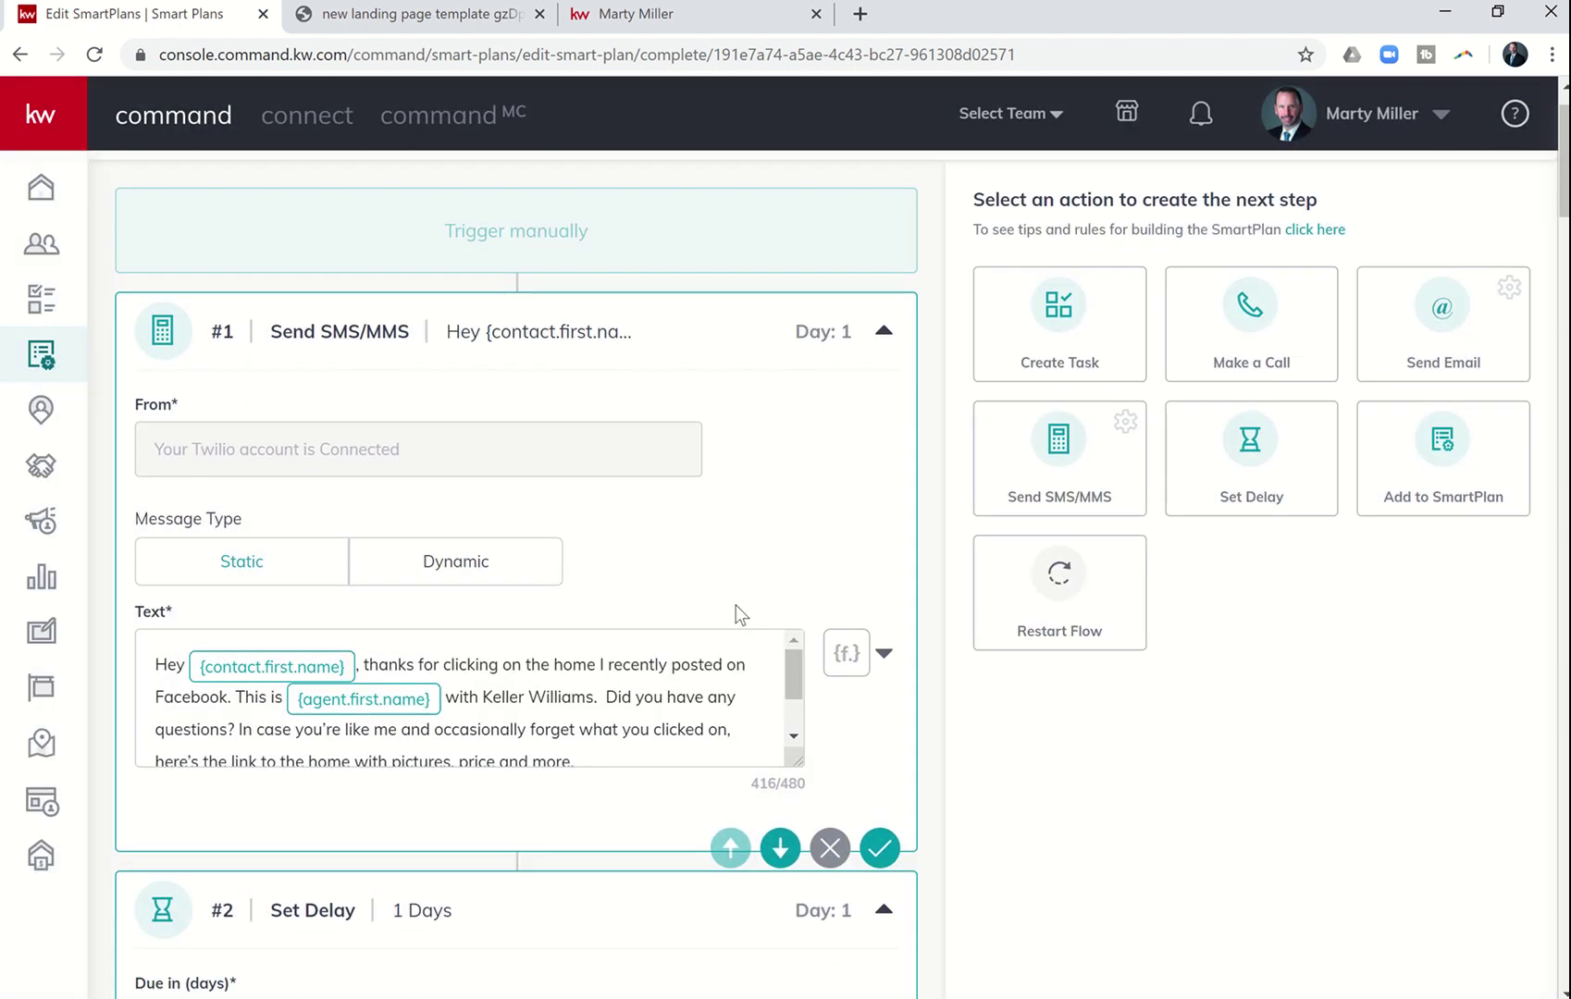
{"action": "scroll", "coordinate": [736, 605], "scroll_direction": "down", "scroll_amount": 1}
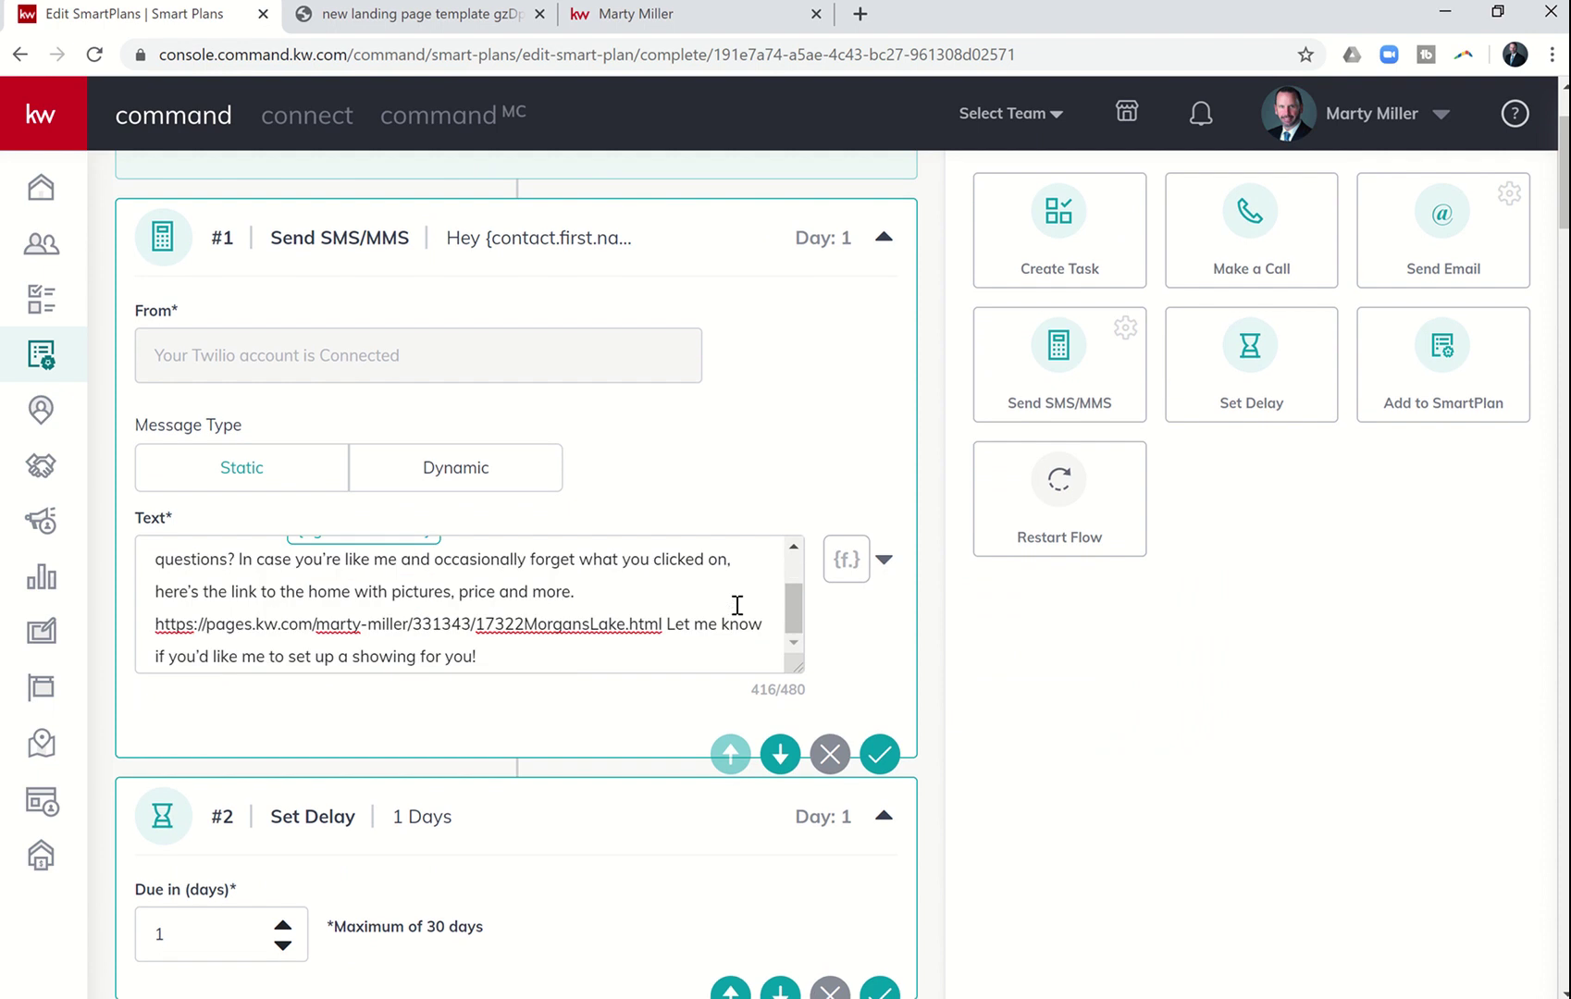
{"action": "left_click", "coordinate": [737, 607]}
{"action": "scroll", "coordinate": [871, 669], "scroll_direction": "down", "scroll_amount": 8}
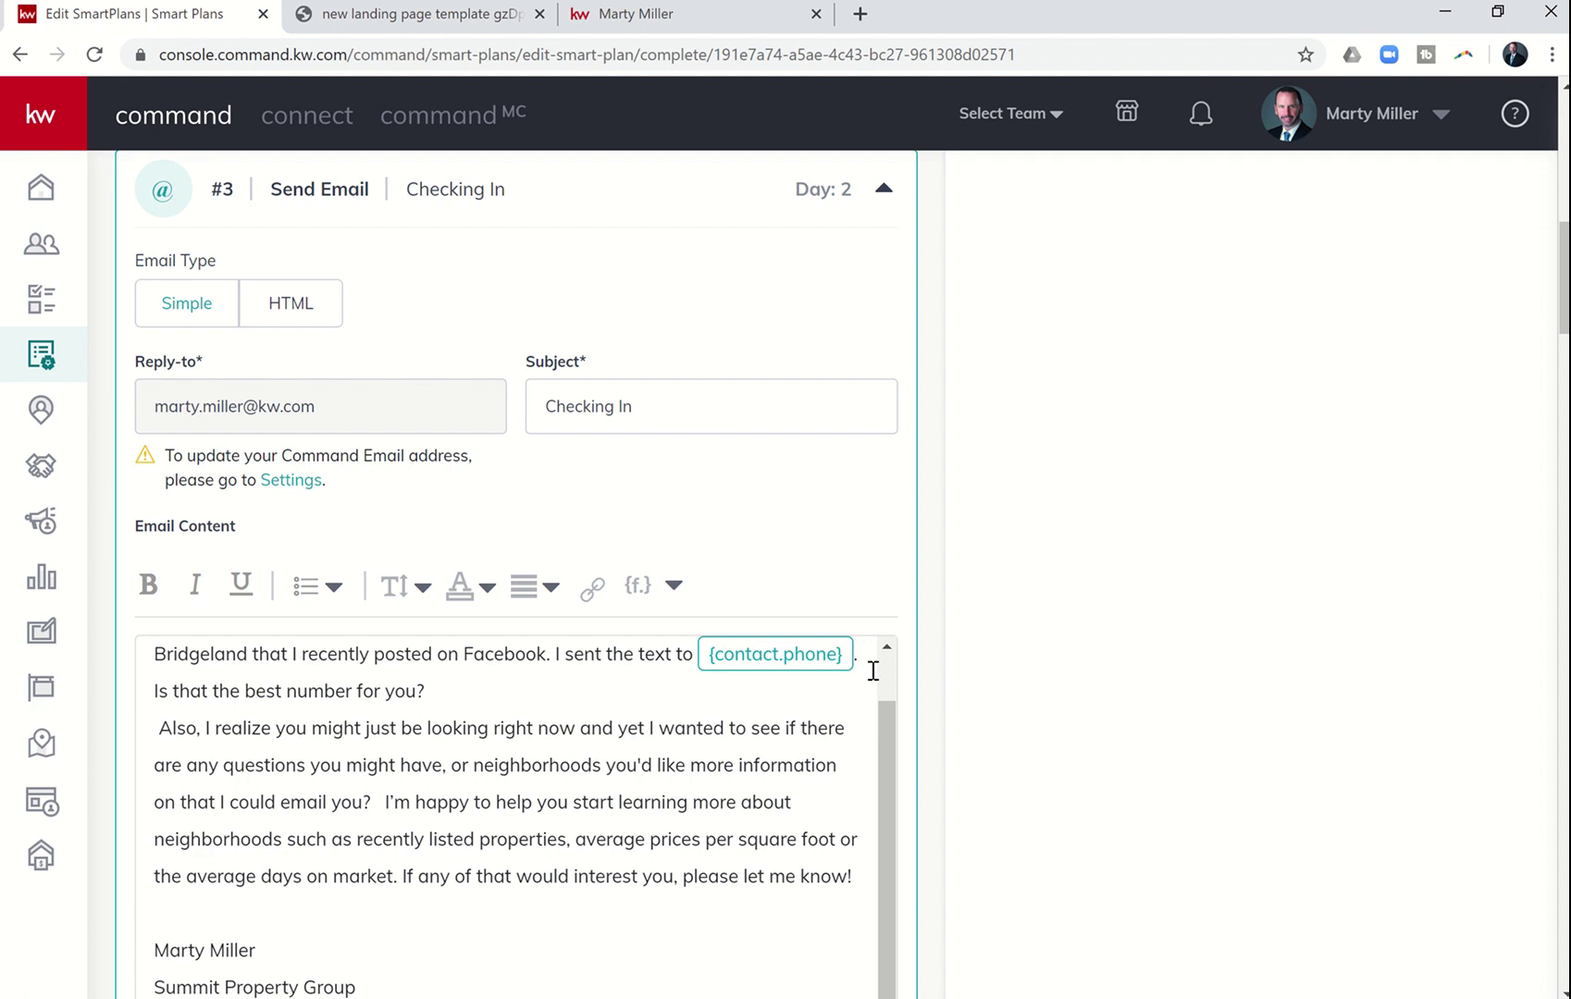
{"action": "scroll", "coordinate": [872, 670], "scroll_direction": "down", "scroll_amount": 10}
{"action": "scroll", "coordinate": [871, 672], "scroll_direction": "down", "scroll_amount": 5}
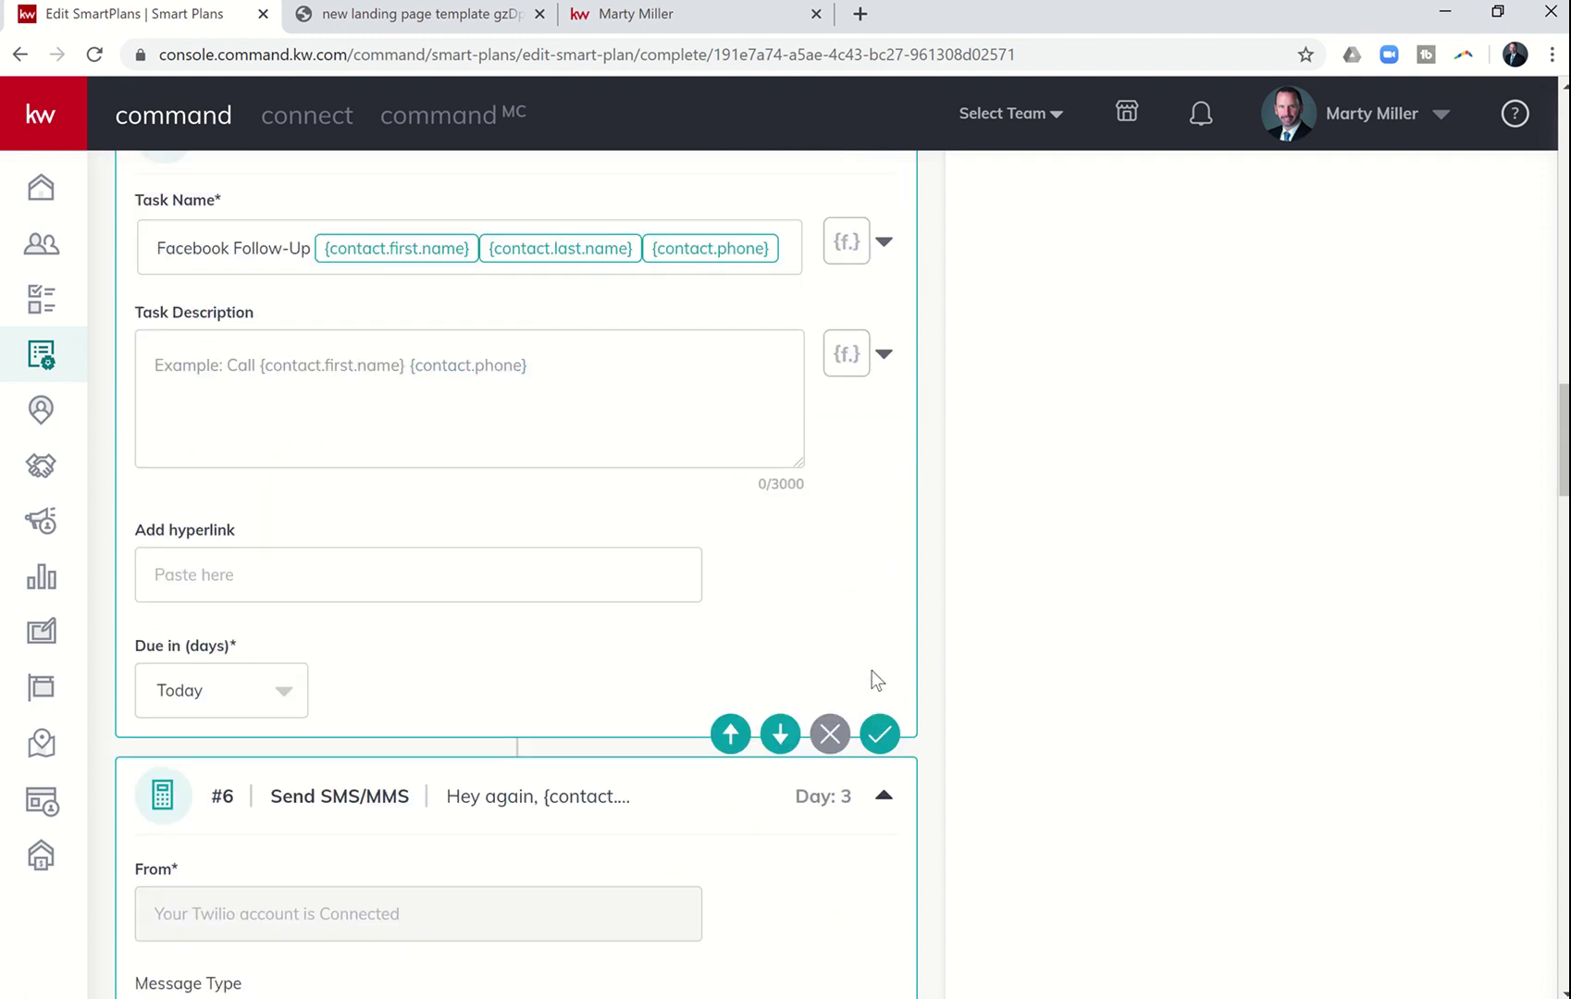
{"action": "scroll", "coordinate": [871, 671], "scroll_direction": "up", "scroll_amount": 2}
{"action": "scroll", "coordinate": [871, 671], "scroll_direction": "down", "scroll_amount": 2}
{"action": "scroll", "coordinate": [871, 669], "scroll_direction": "down", "scroll_amount": 9}
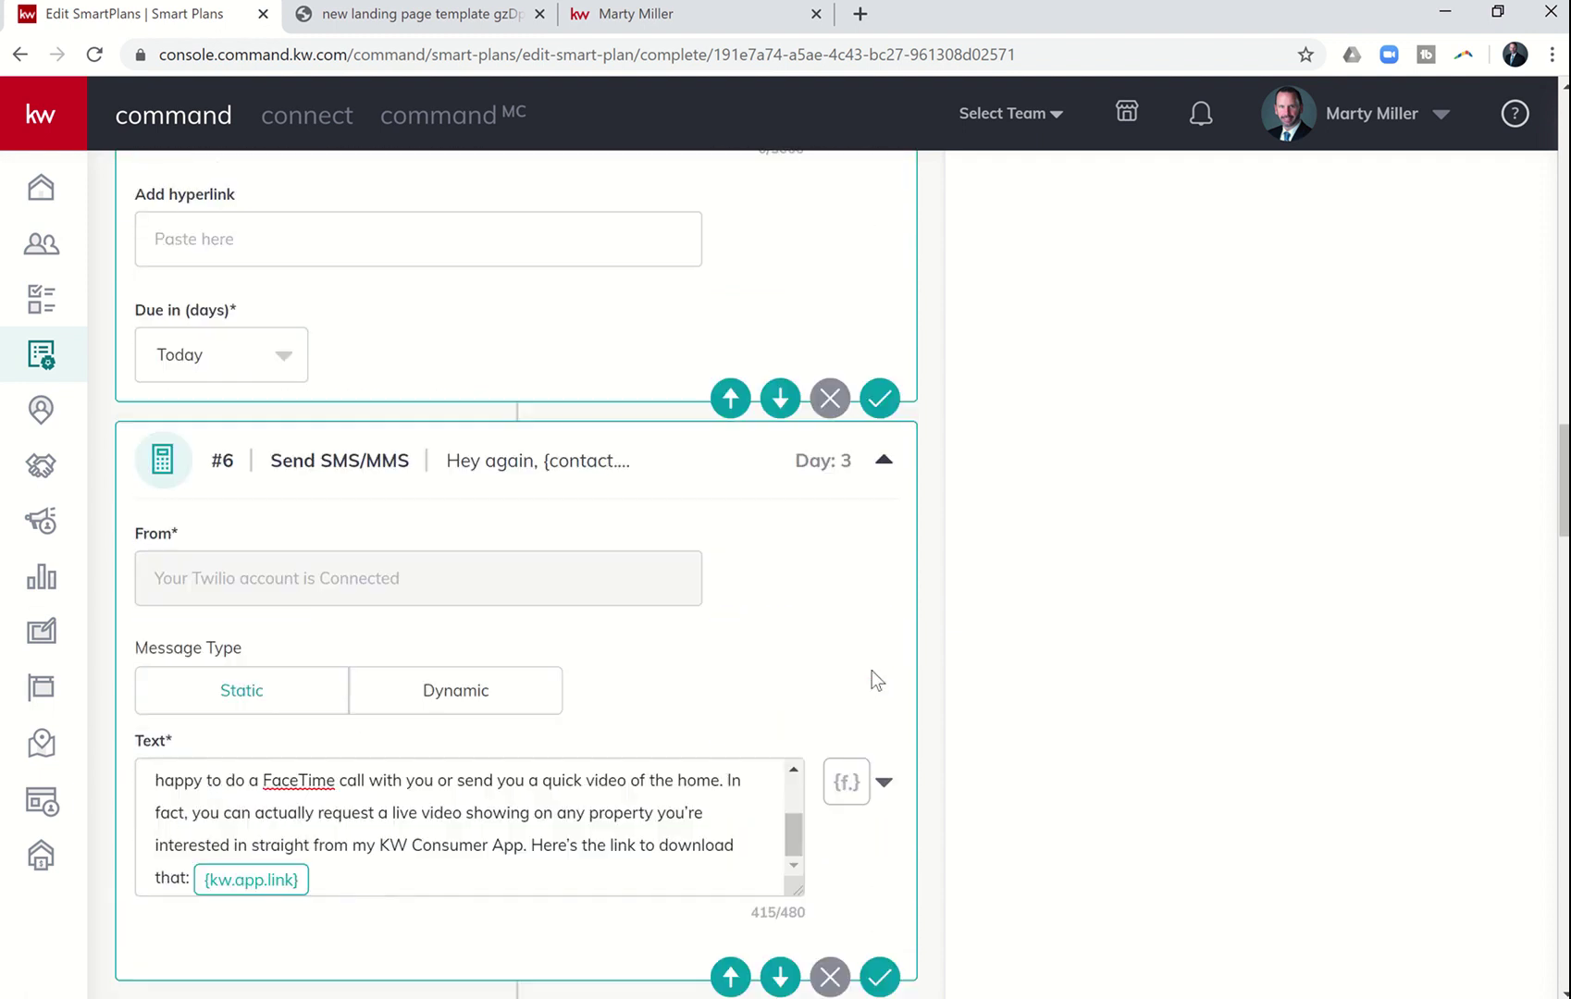
{"action": "scroll", "coordinate": [871, 672], "scroll_direction": "down", "scroll_amount": 12}
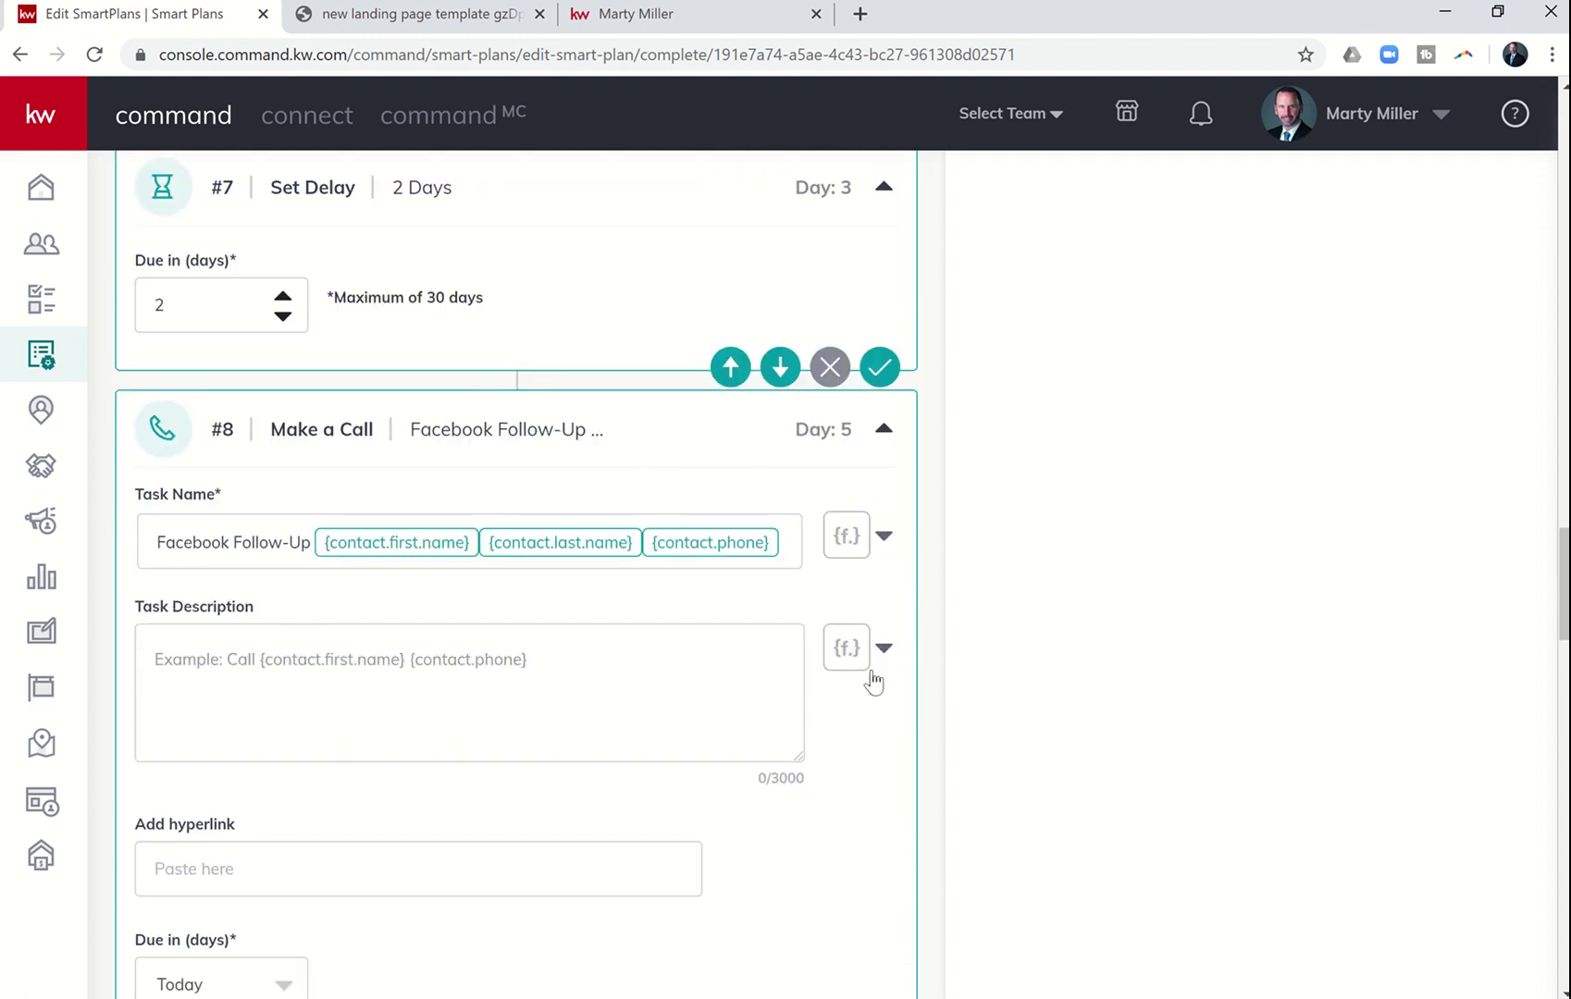
{"action": "scroll", "coordinate": [871, 671], "scroll_direction": "down", "scroll_amount": 9}
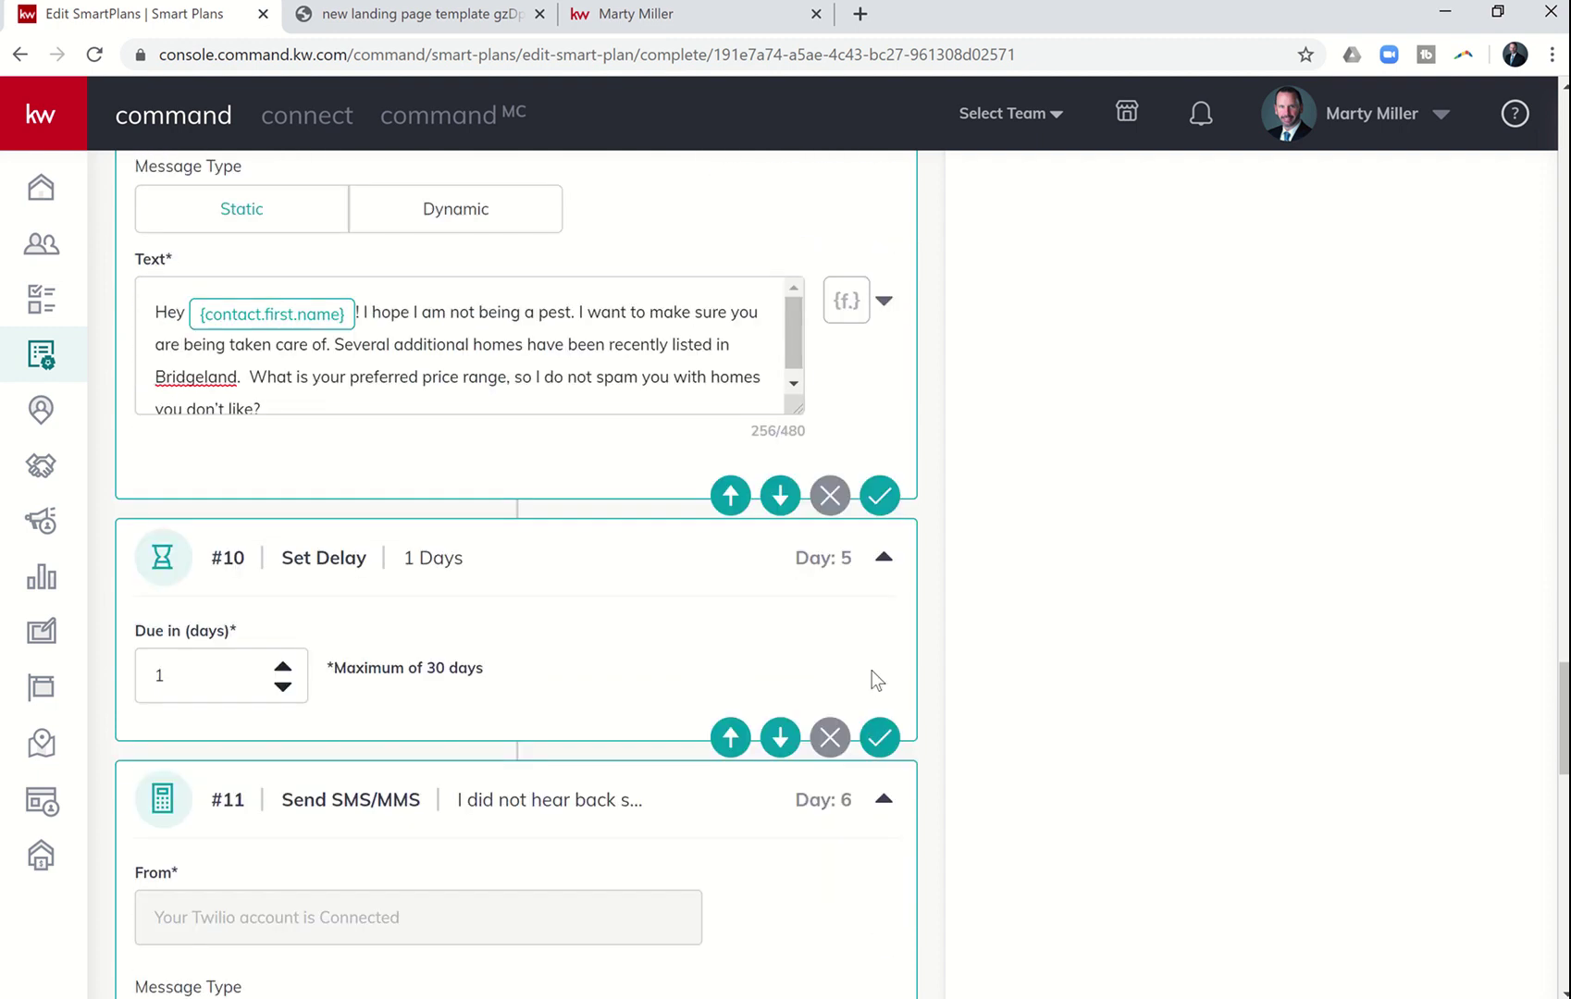
{"action": "scroll", "coordinate": [871, 670], "scroll_direction": "down", "scroll_amount": 11}
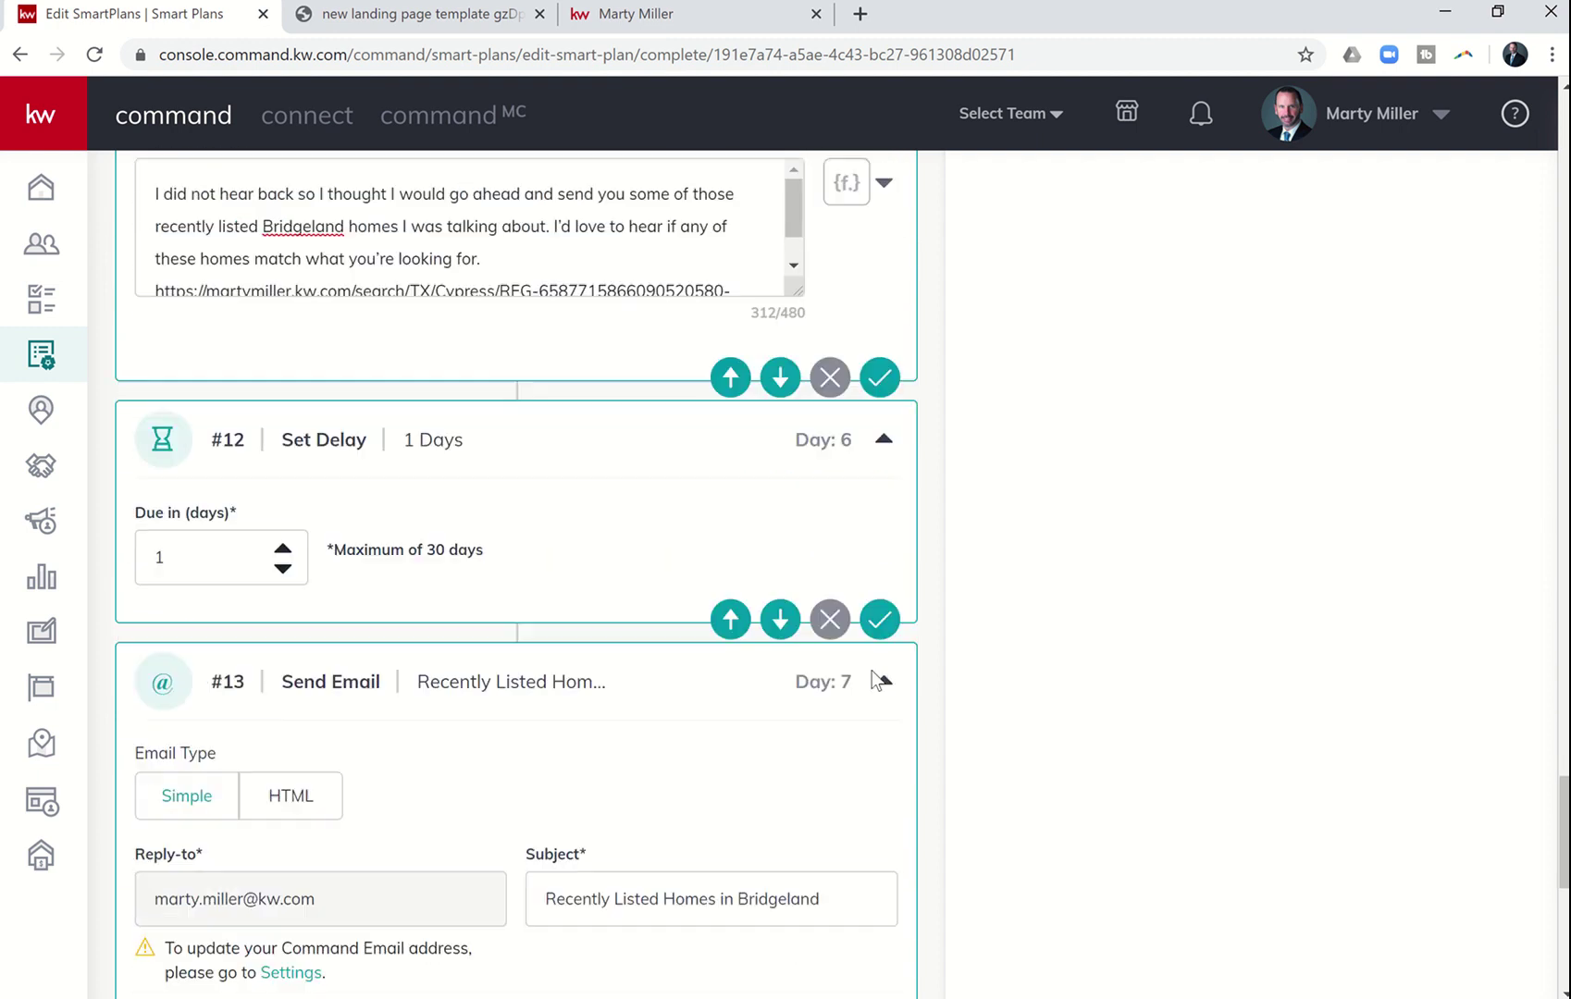
{"action": "scroll", "coordinate": [871, 670], "scroll_direction": "down", "scroll_amount": 4}
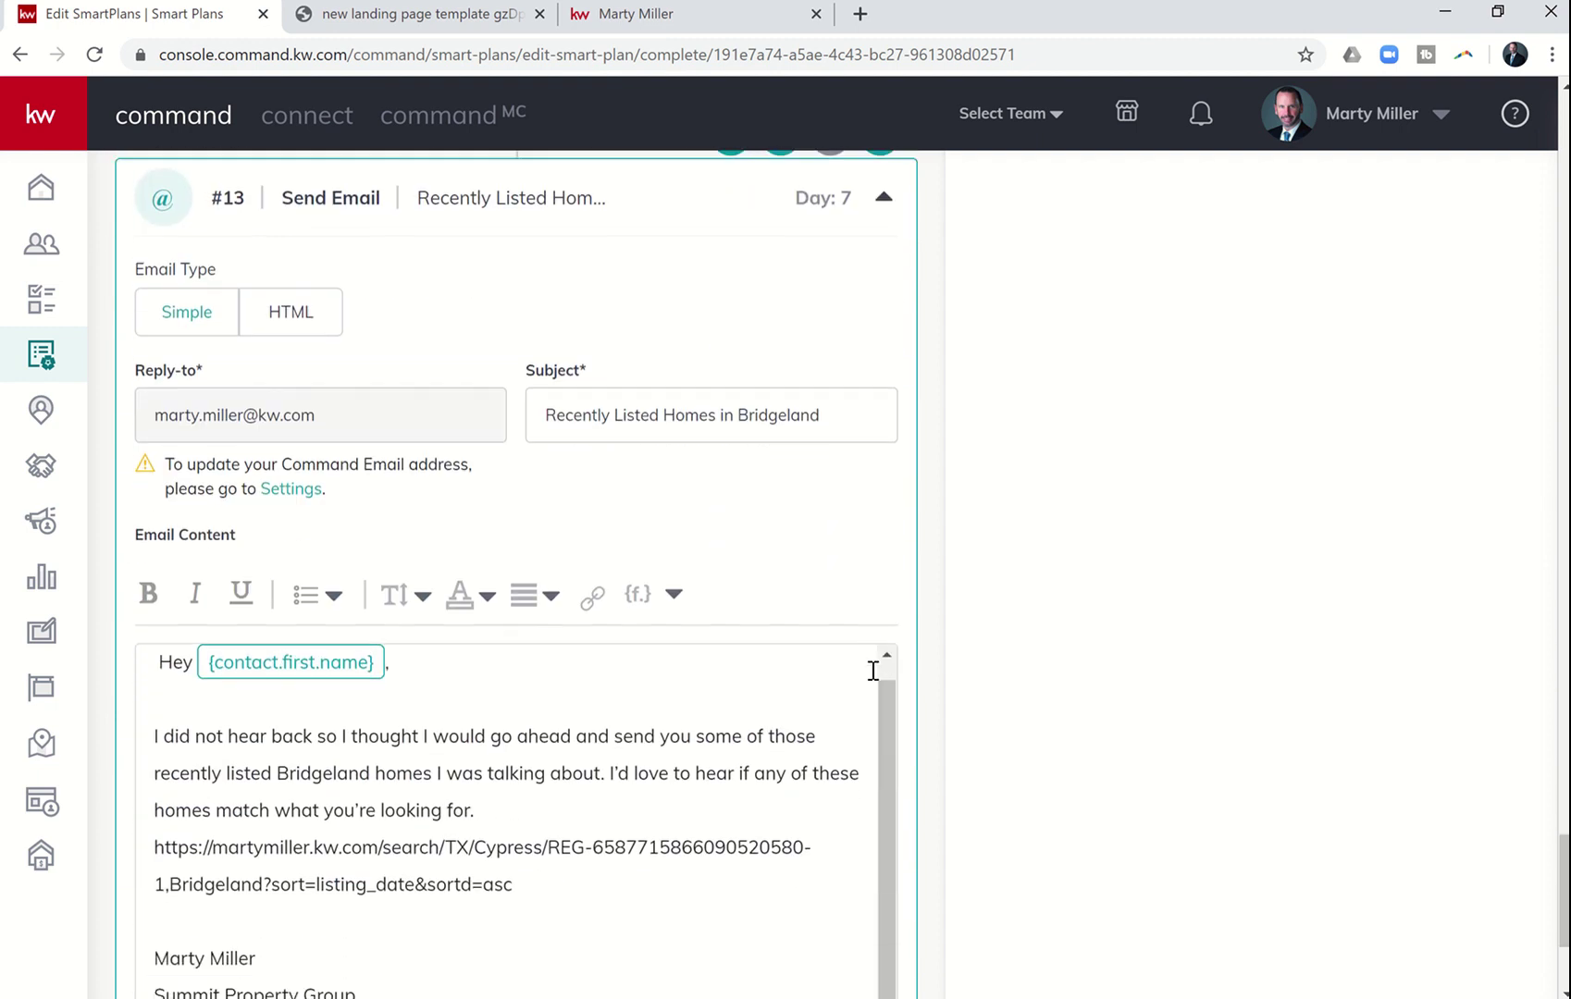
{"action": "scroll", "coordinate": [871, 670], "scroll_direction": "up", "scroll_amount": 20}
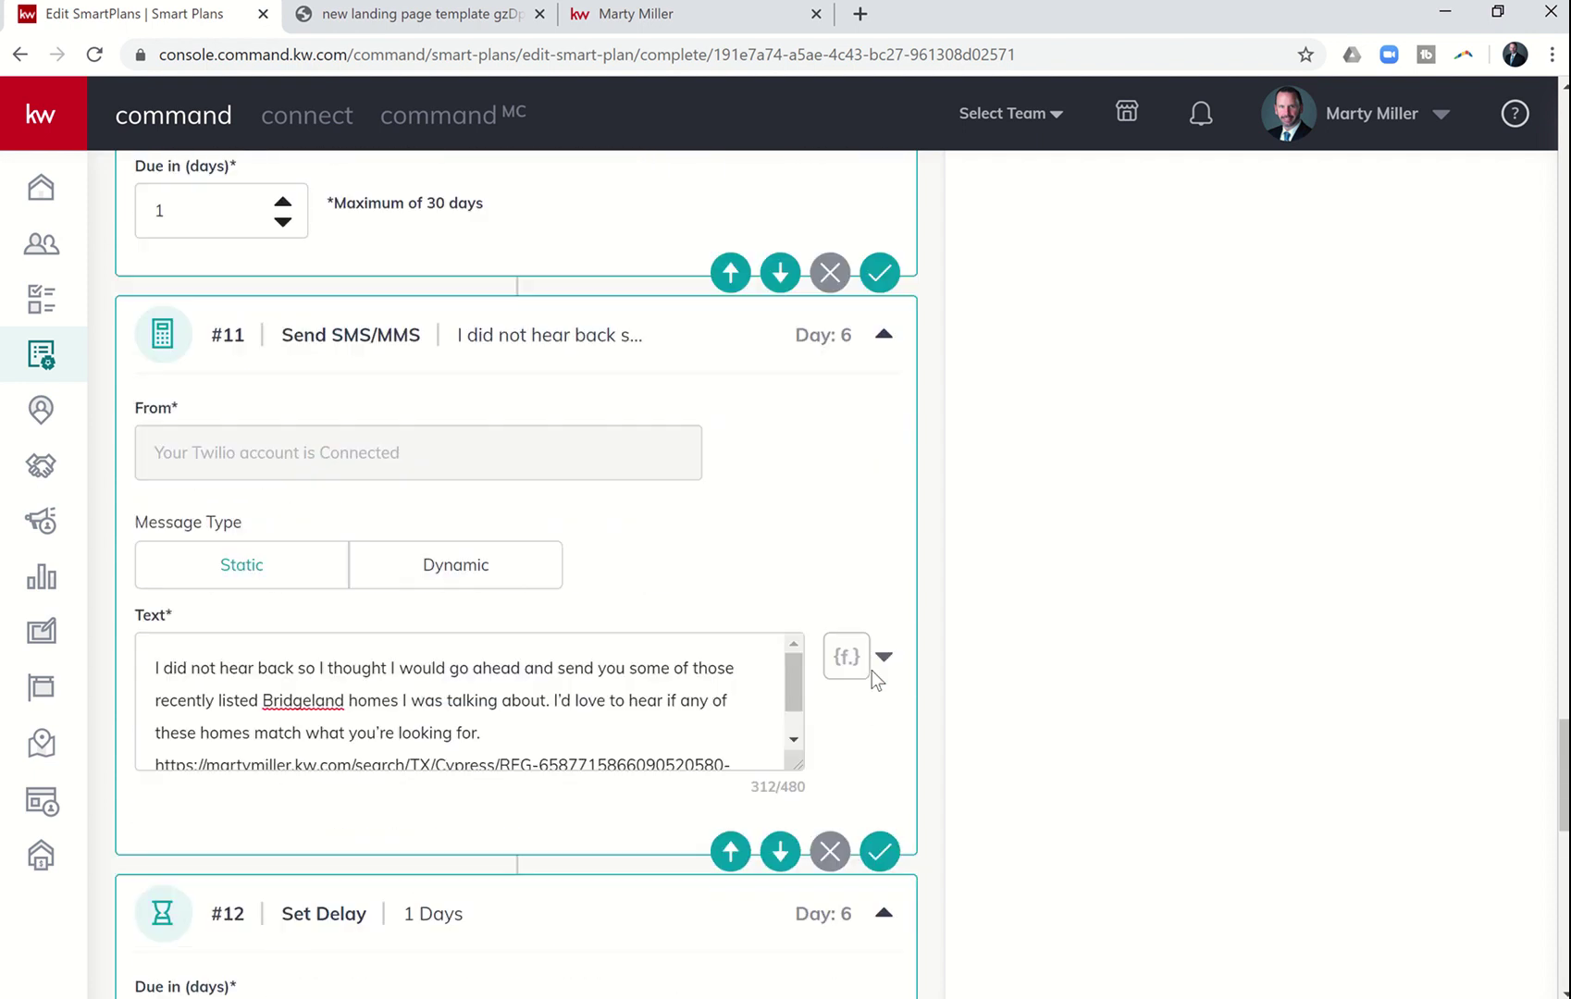
{"action": "scroll", "coordinate": [872, 669], "scroll_direction": "up", "scroll_amount": 11}
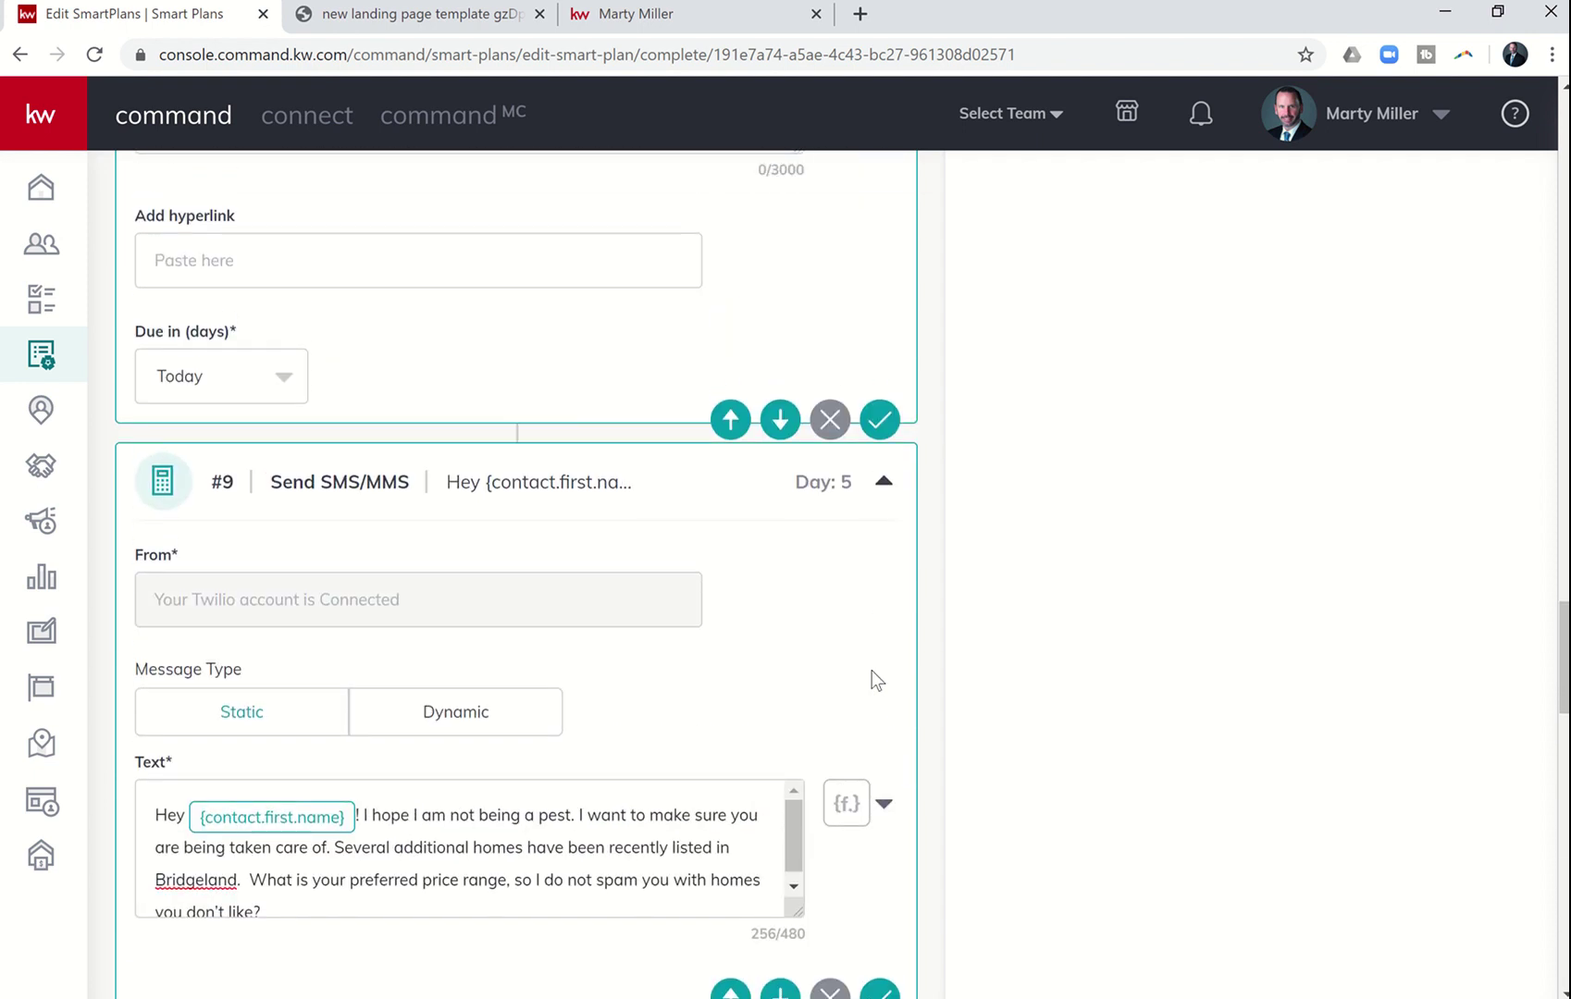
{"action": "scroll", "coordinate": [873, 682], "scroll_direction": "up", "scroll_amount": 1}
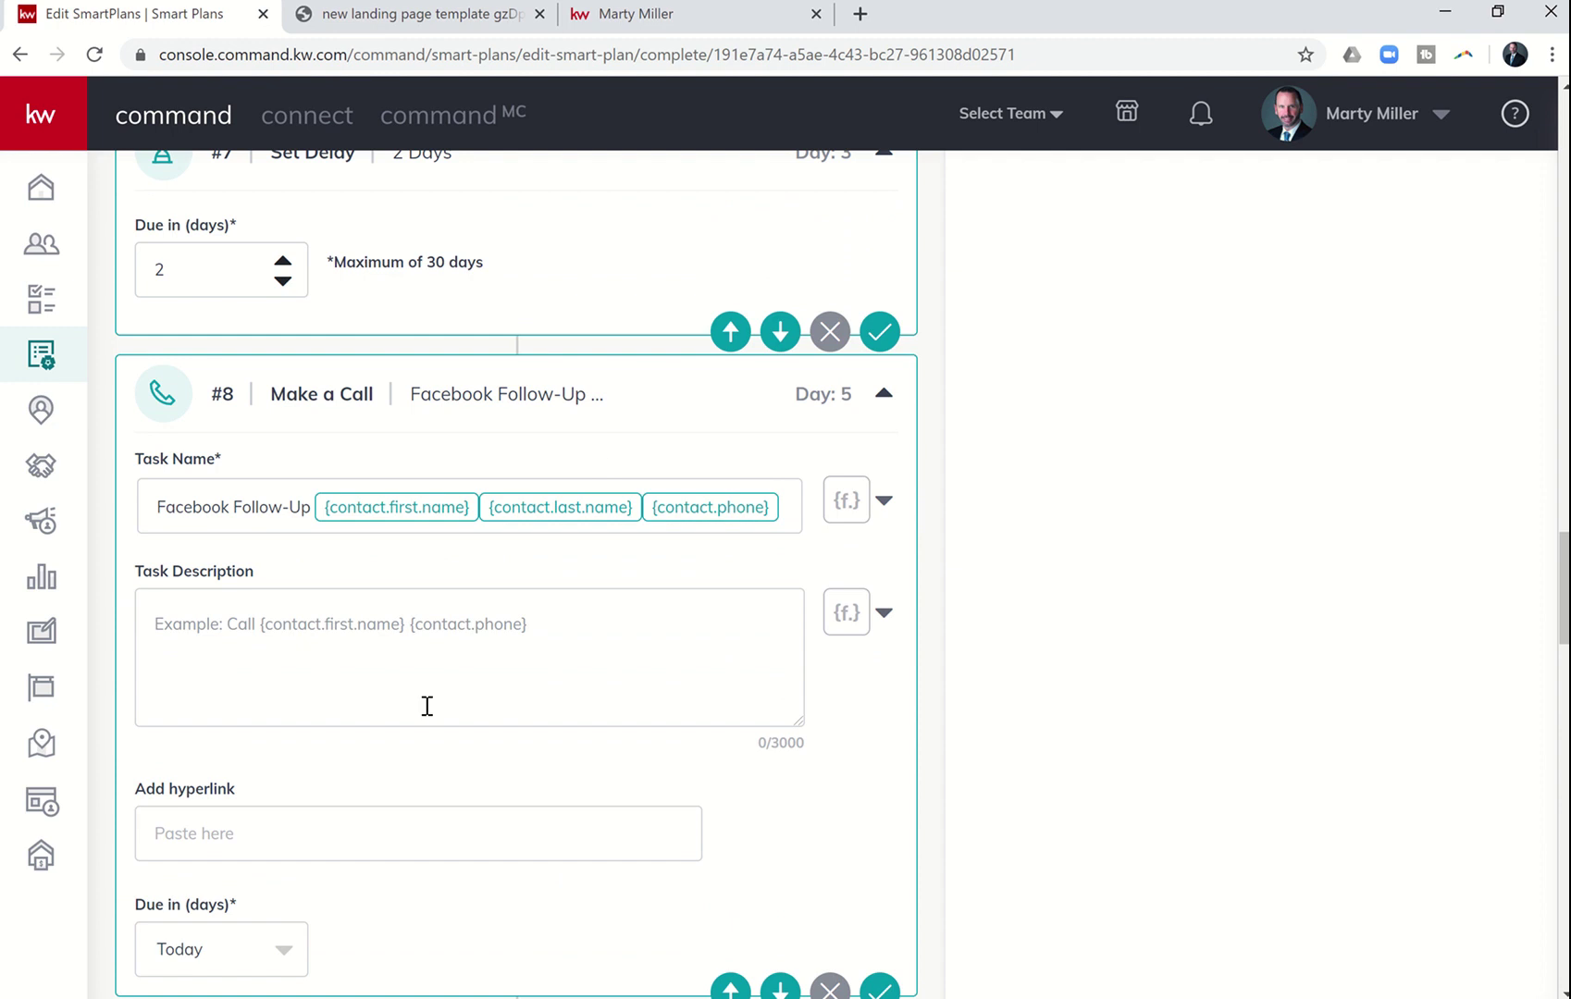
{"action": "scroll", "coordinate": [512, 916], "scroll_direction": "down", "scroll_amount": 7}
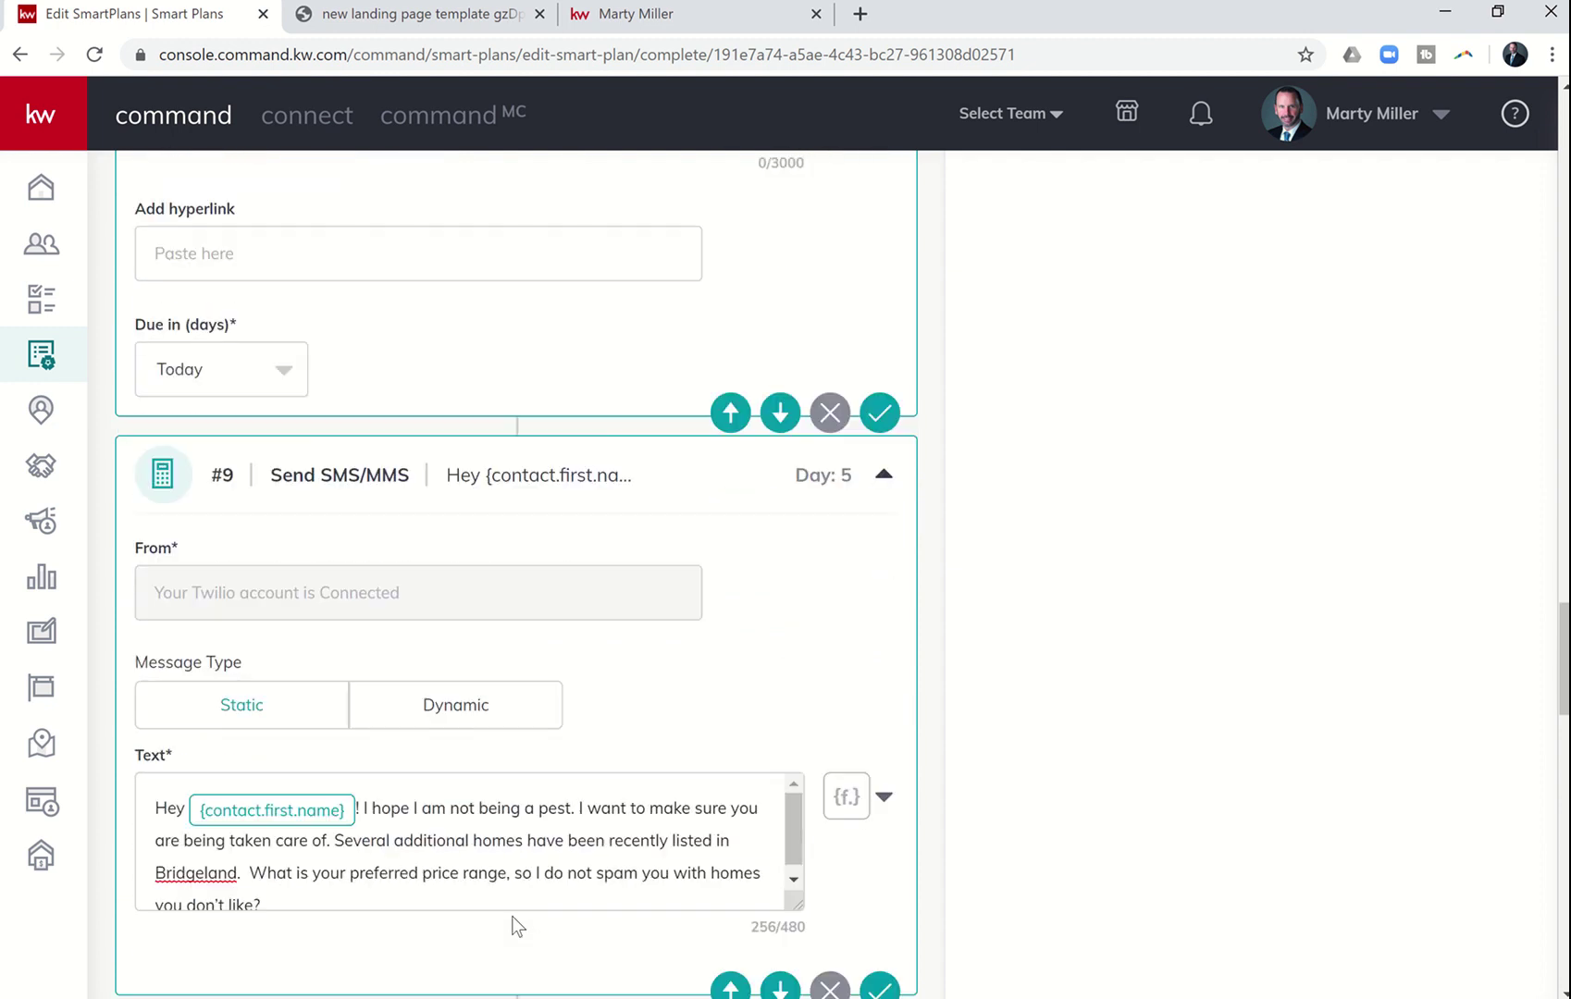
{"action": "scroll", "coordinate": [511, 916], "scroll_direction": "down", "scroll_amount": 8}
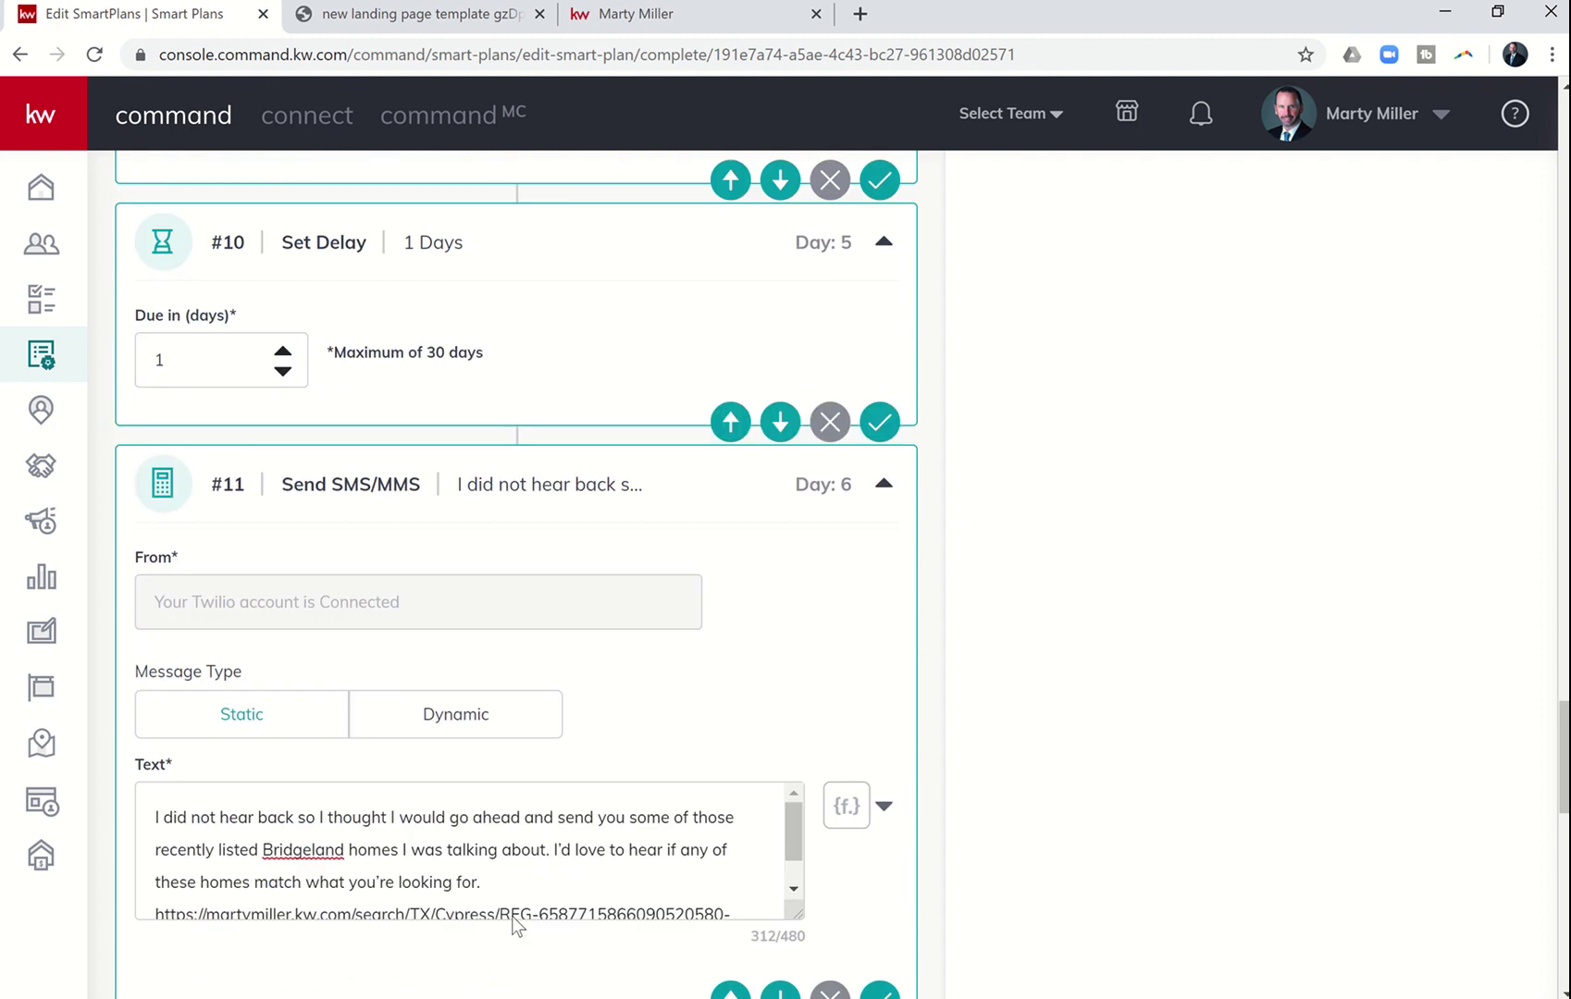
{"action": "scroll", "coordinate": [511, 916], "scroll_direction": "up", "scroll_amount": 6}
{"action": "scroll", "coordinate": [513, 916], "scroll_direction": "up", "scroll_amount": 20}
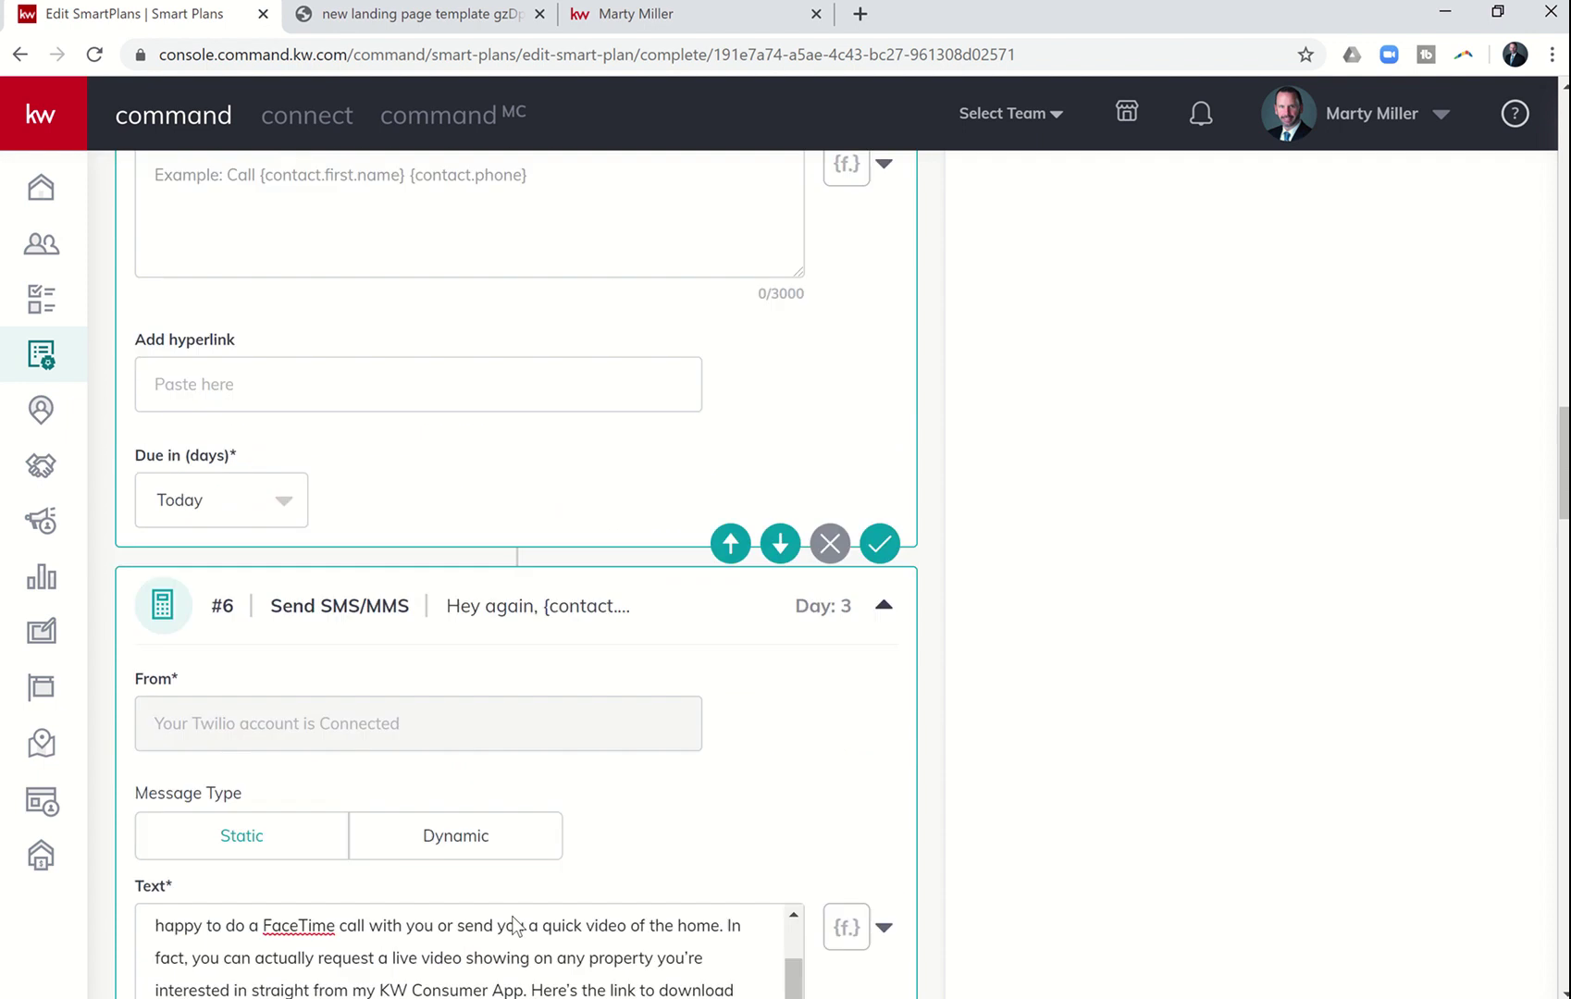
{"action": "scroll", "coordinate": [511, 915], "scroll_direction": "up", "scroll_amount": 20}
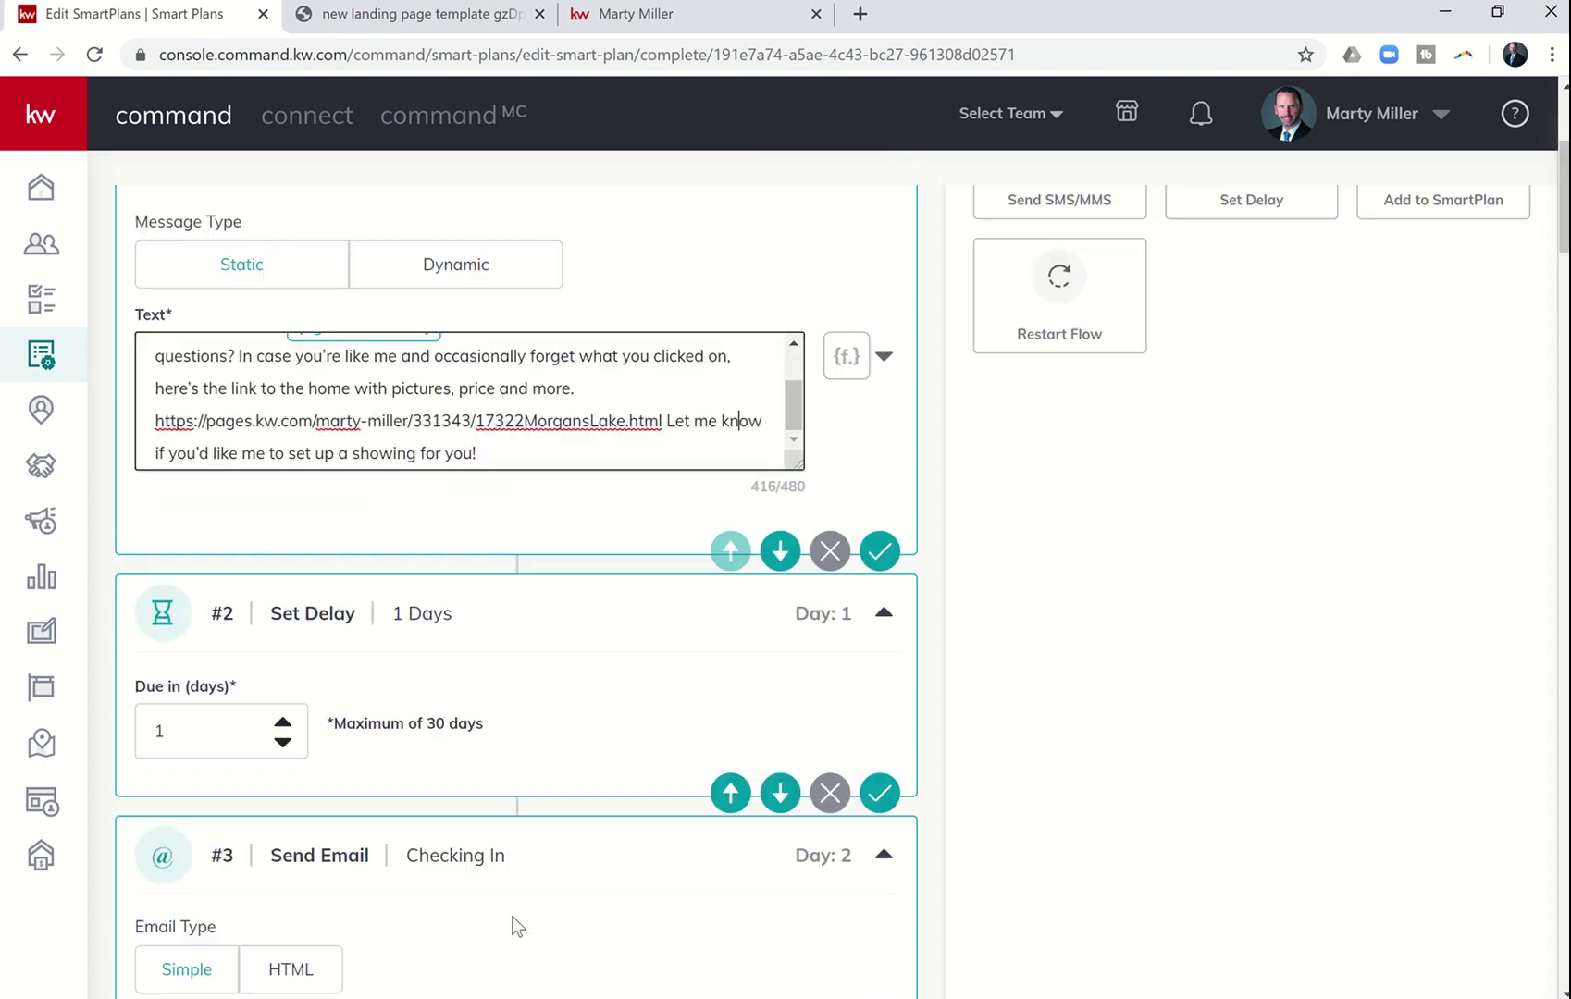
{"action": "scroll", "coordinate": [511, 916], "scroll_direction": "down", "scroll_amount": 10}
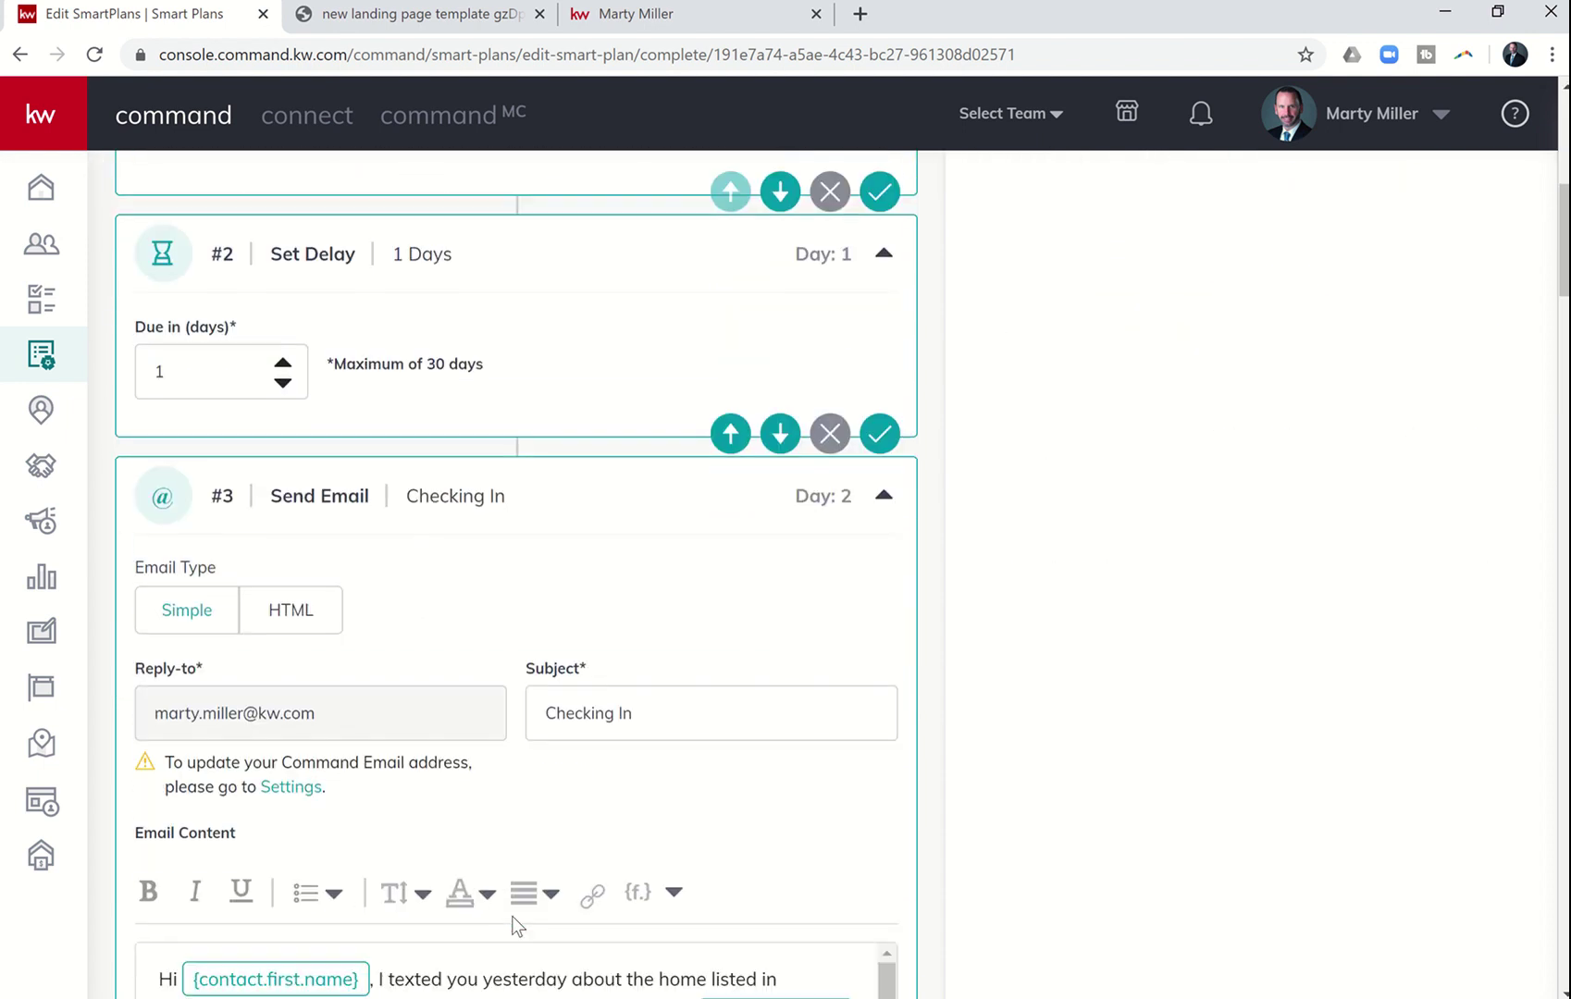
{"action": "scroll", "coordinate": [515, 925], "scroll_direction": "down", "scroll_amount": 10}
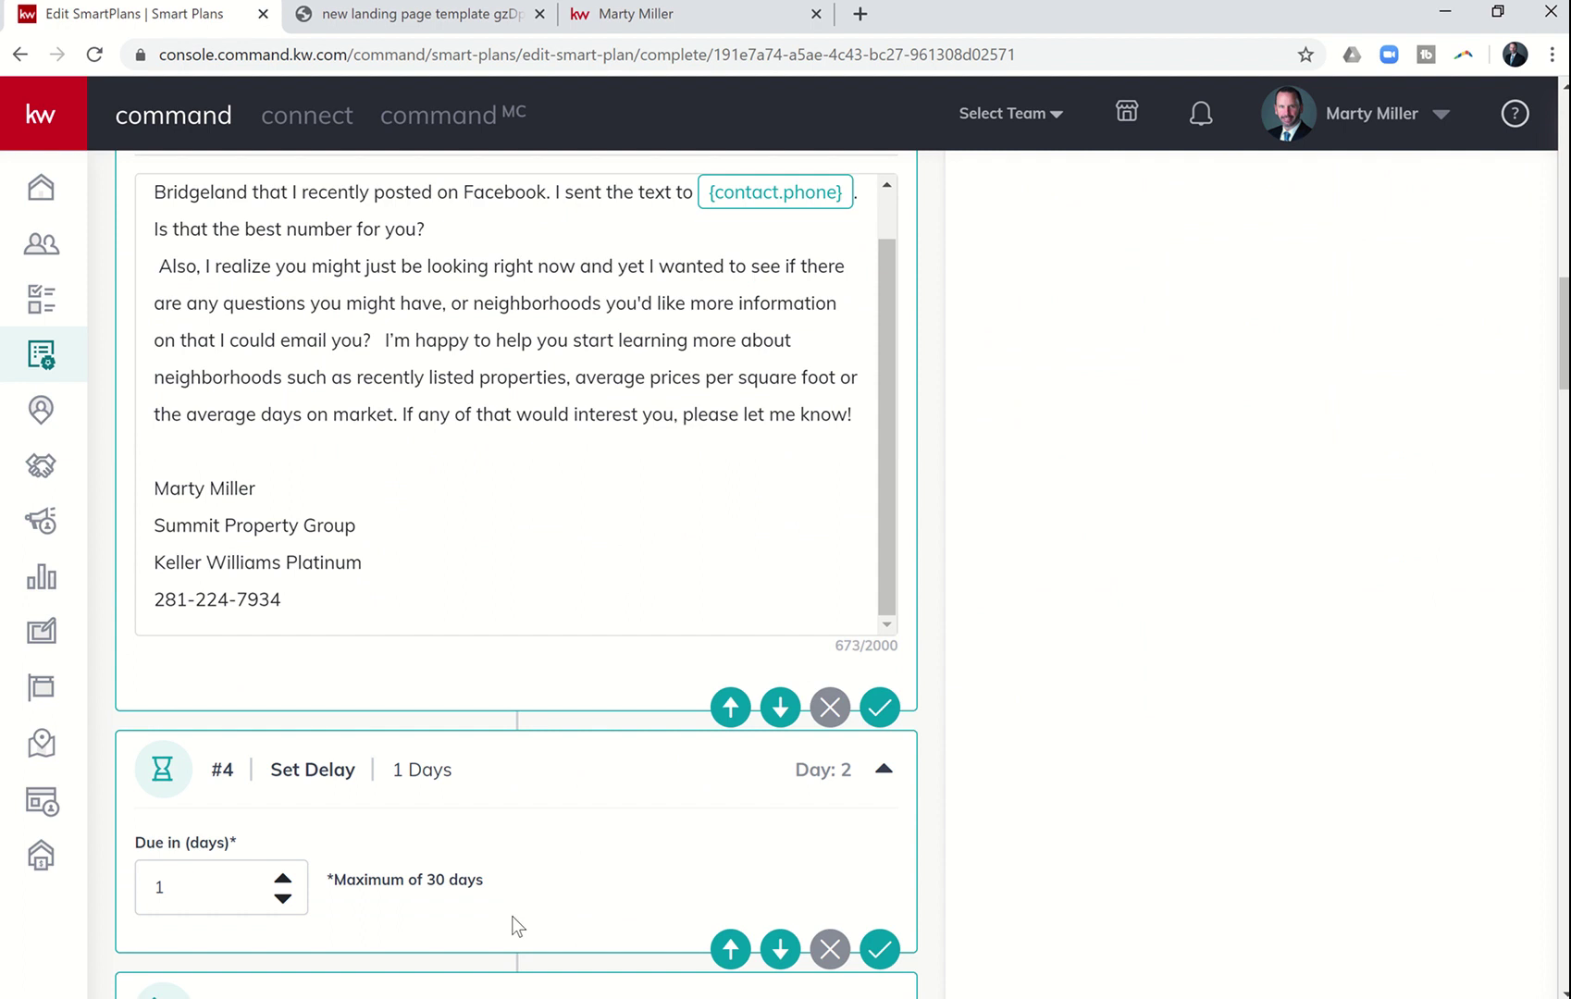
{"action": "scroll", "coordinate": [512, 916], "scroll_direction": "down", "scroll_amount": 3}
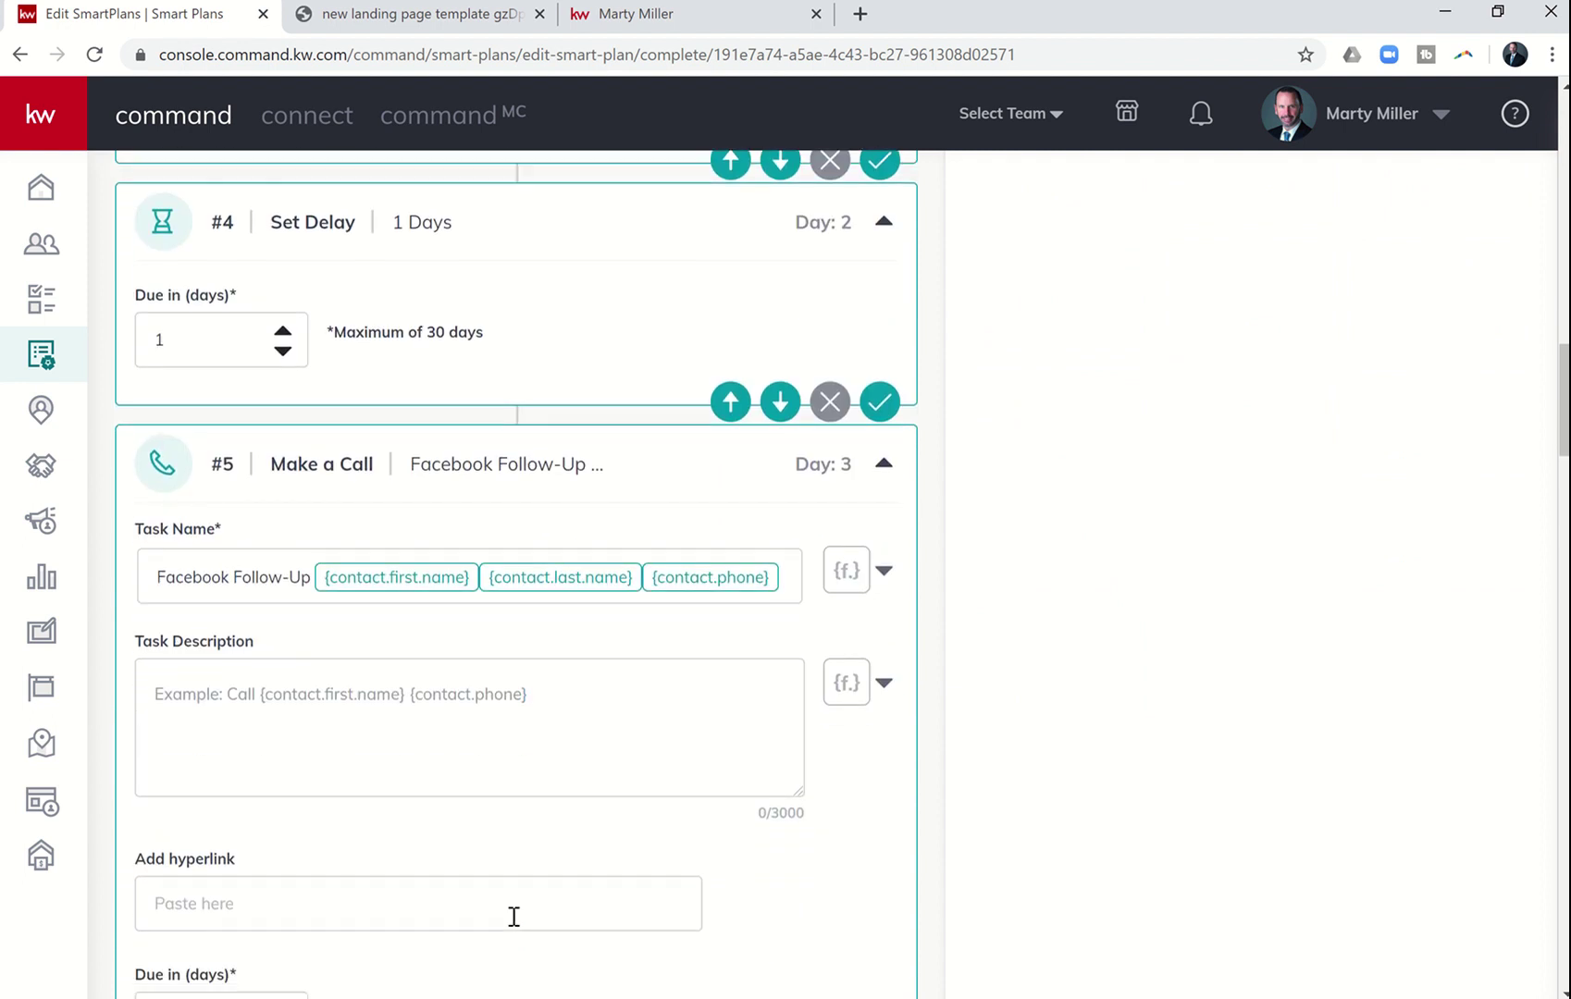
{"action": "scroll", "coordinate": [513, 916], "scroll_direction": "down", "scroll_amount": 3}
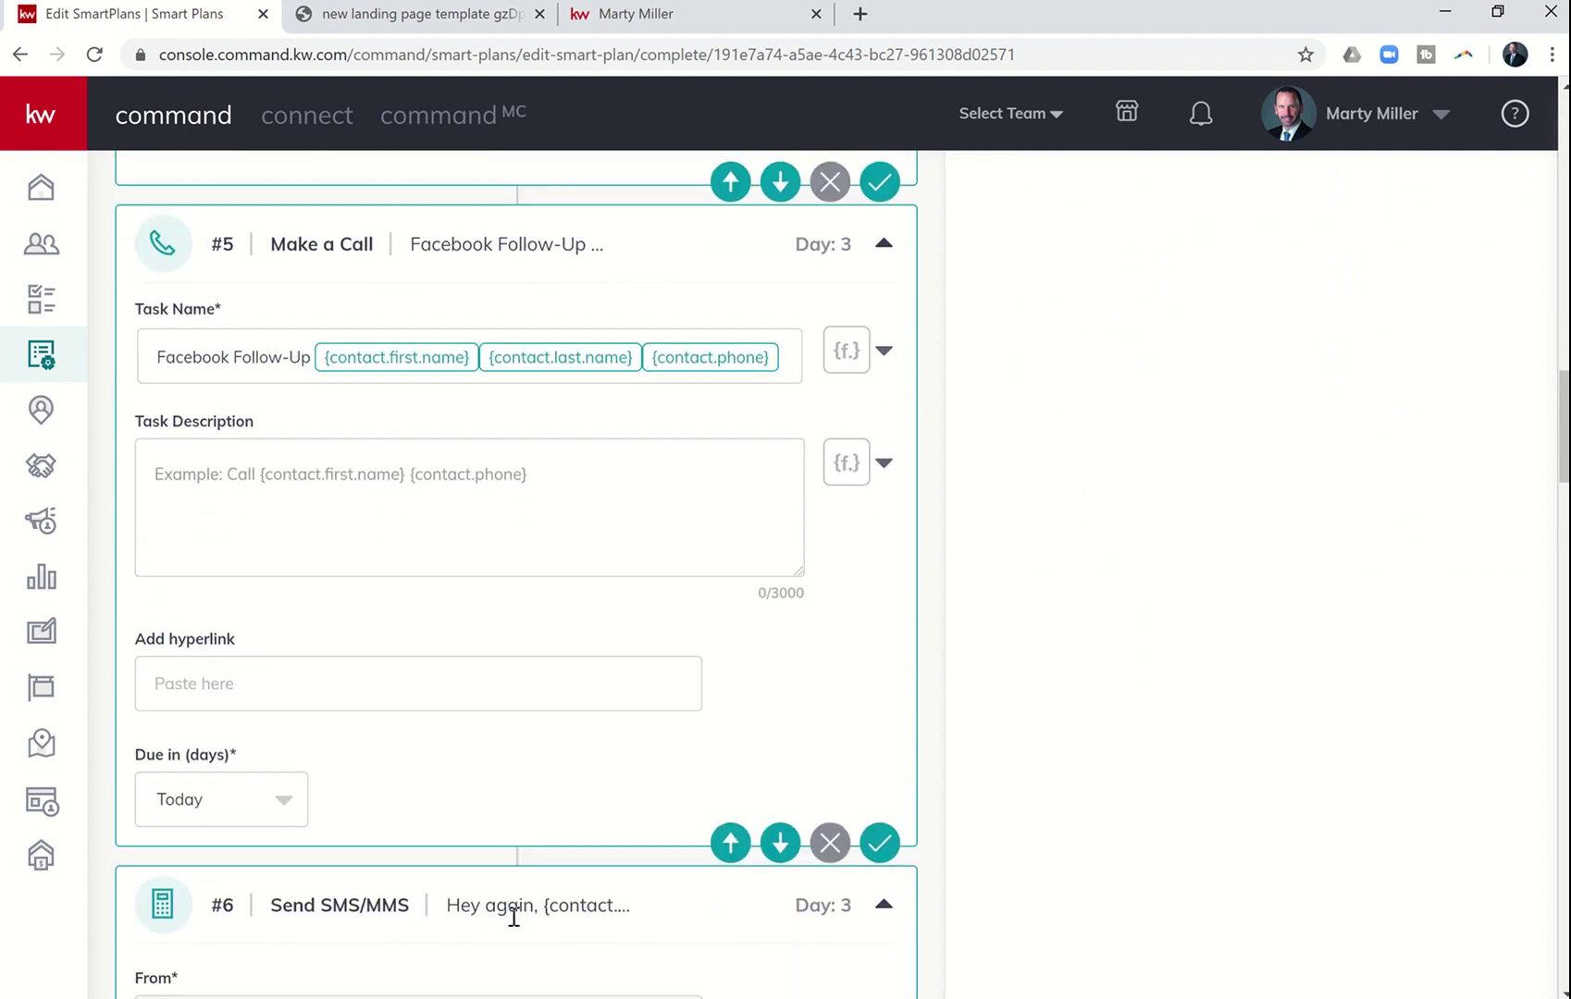
- Remove step #5, the Day 3 Facebook Follow-Up Make a Call step
{"action": "left_click", "coordinate": [832, 844]}
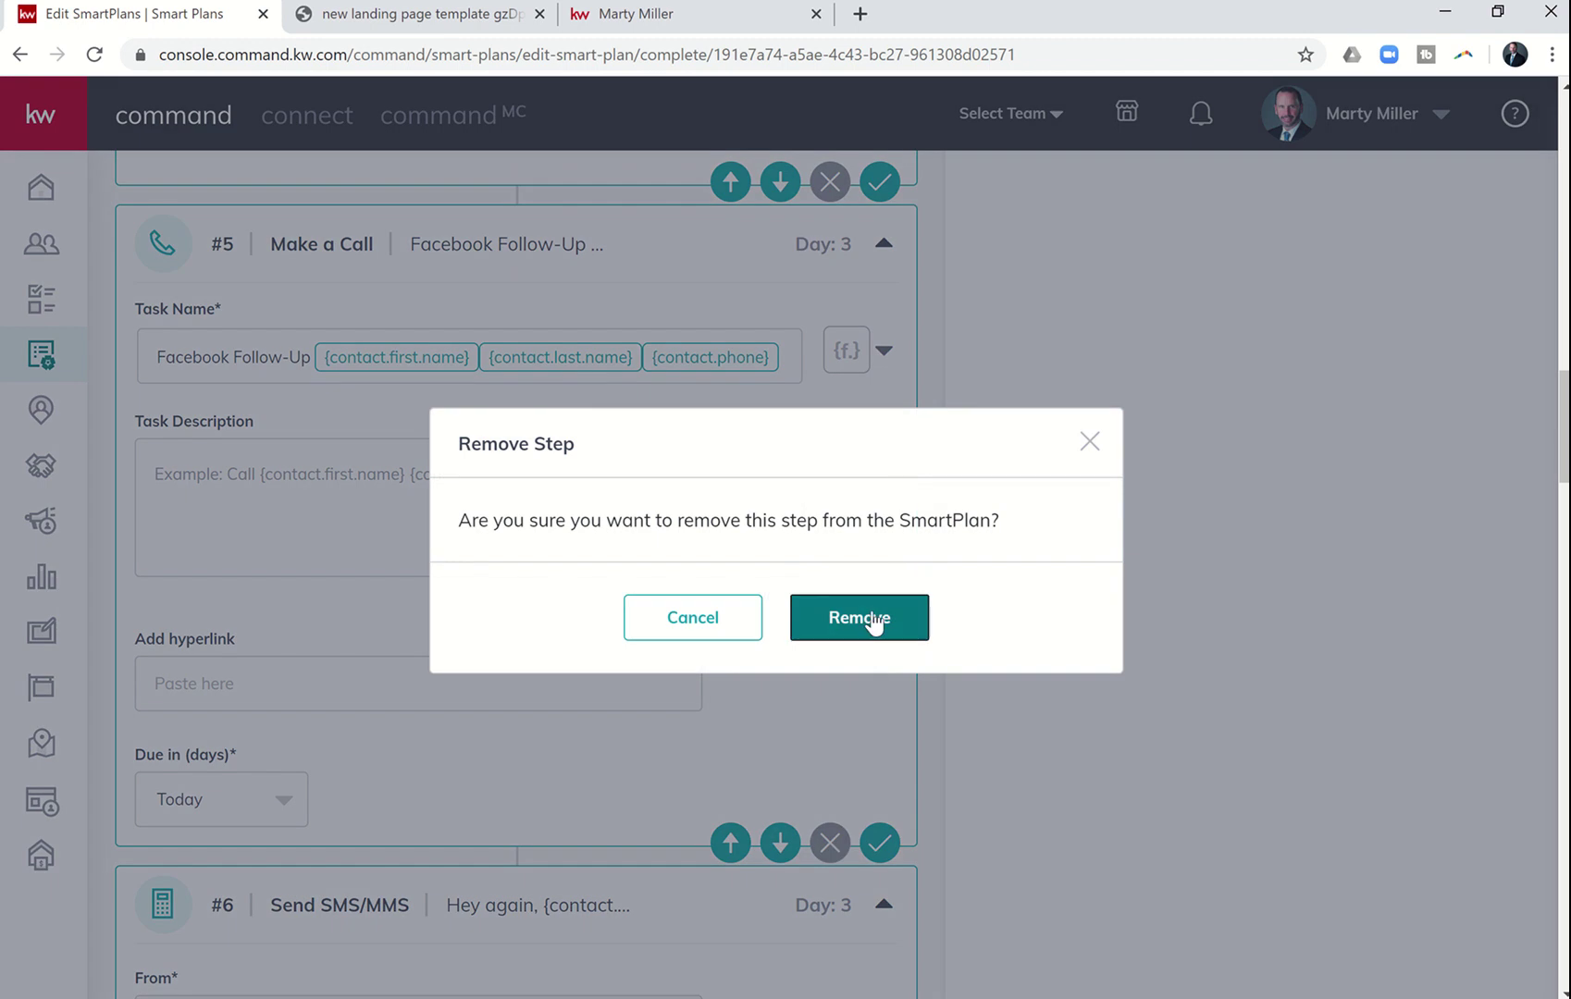
{"action": "left_click", "coordinate": [874, 621]}
{"action": "scroll", "coordinate": [1060, 499], "scroll_direction": "up", "scroll_amount": 20}
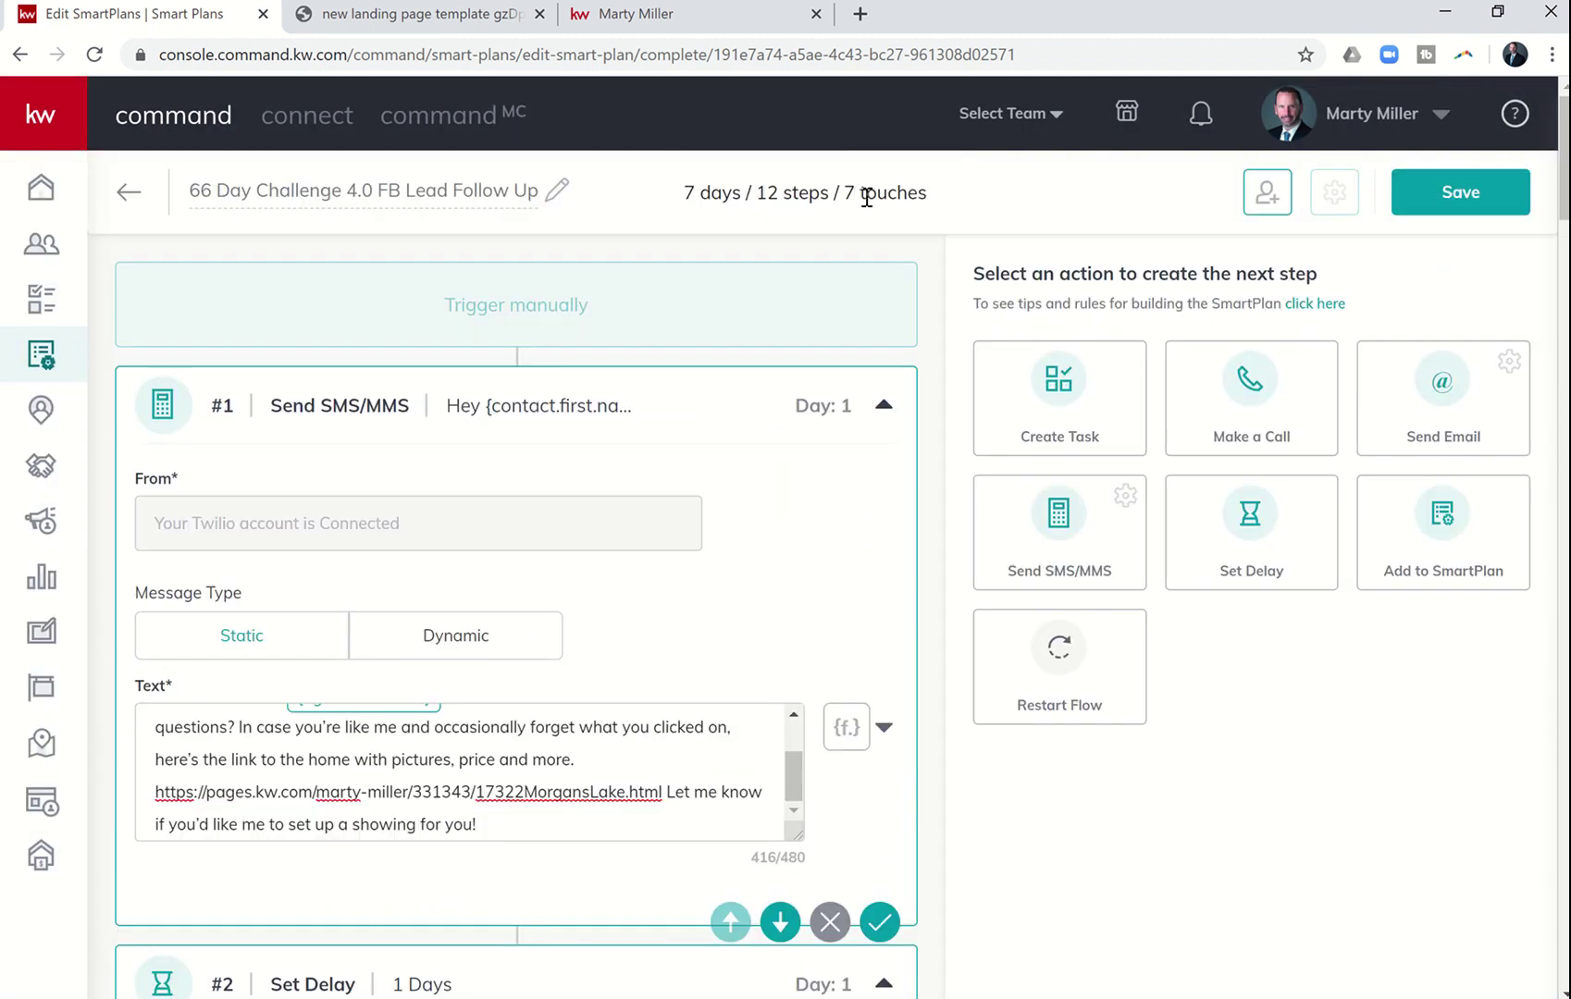
- Save the revised 7-day, 12-step, 7-touch SmartPlan
{"action": "left_click", "coordinate": [1431, 212]}
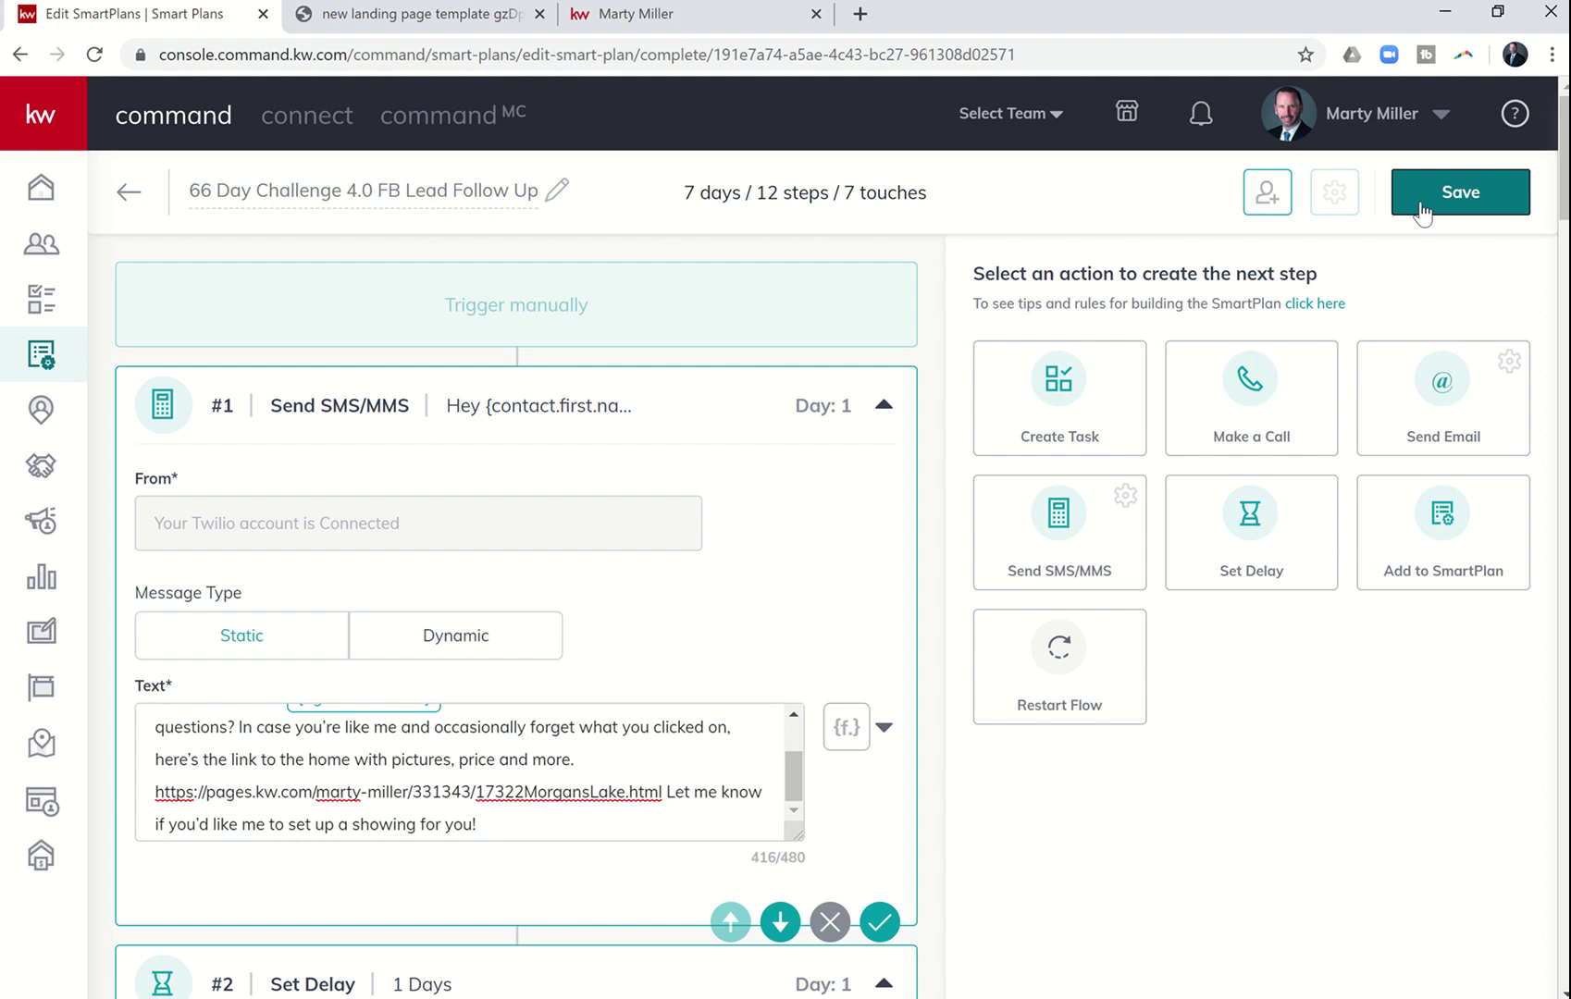
{"action": "left_click", "coordinate": [1421, 211]}
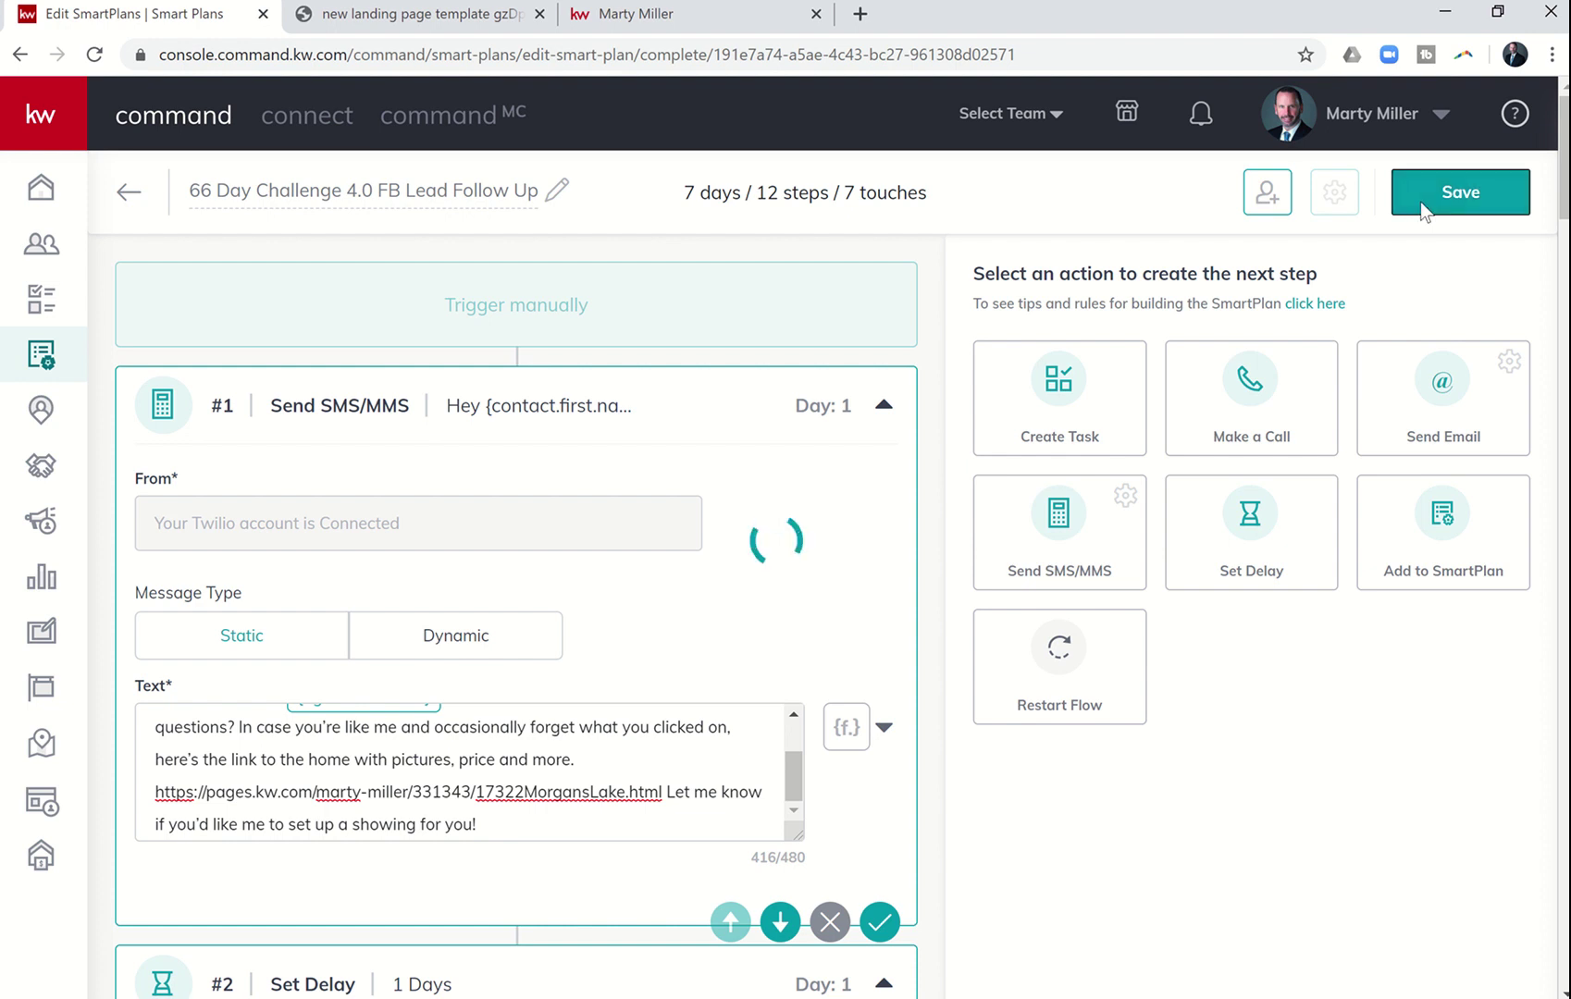